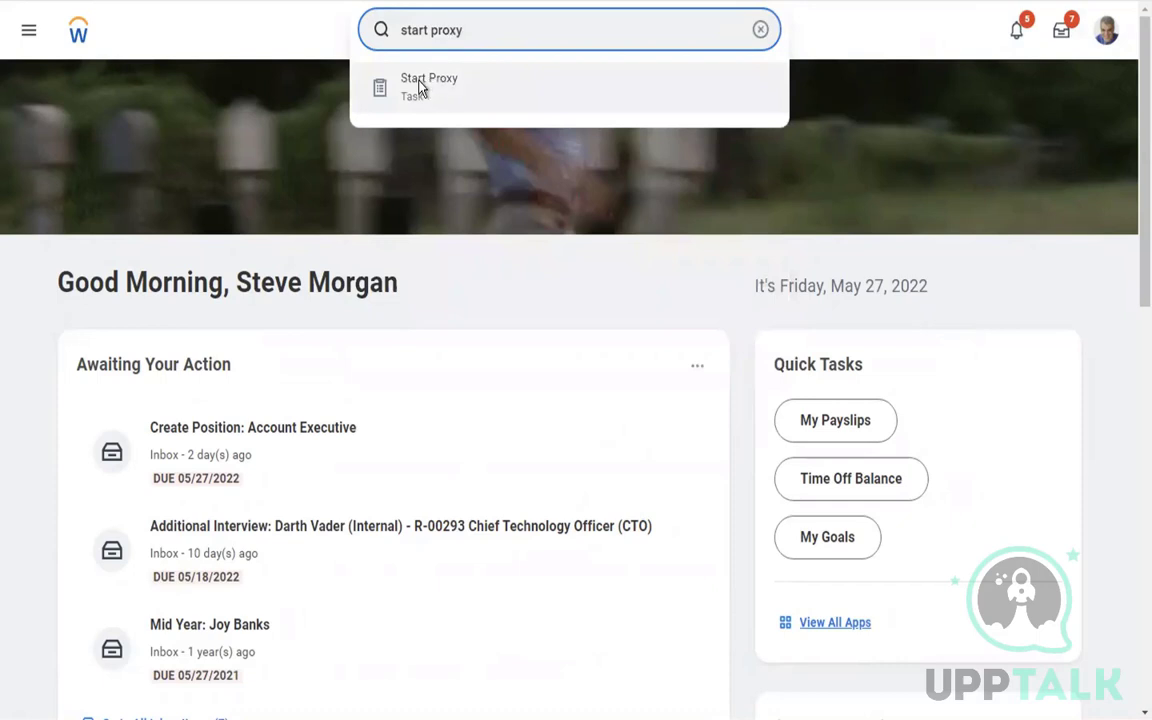
# Run Start Proxy and act as the chosen worker by searching their name in Act As
pyautogui.click(422, 88)
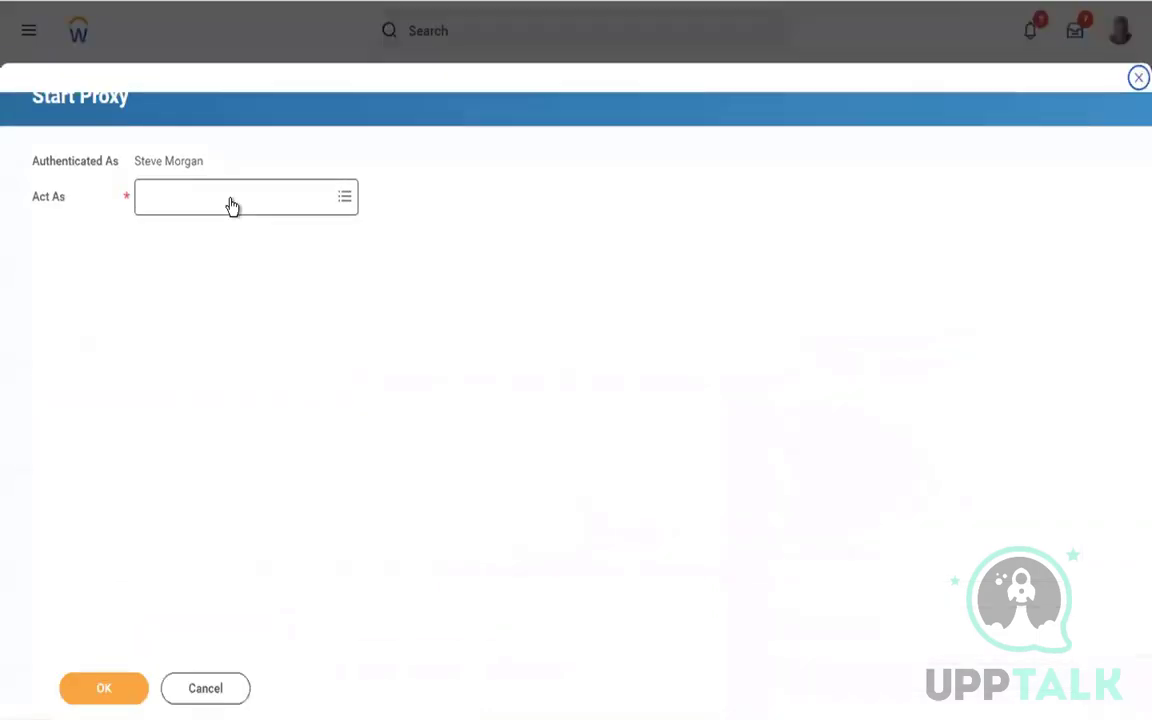
pyautogui.click(231, 197)
pyautogui.write('logan mc')
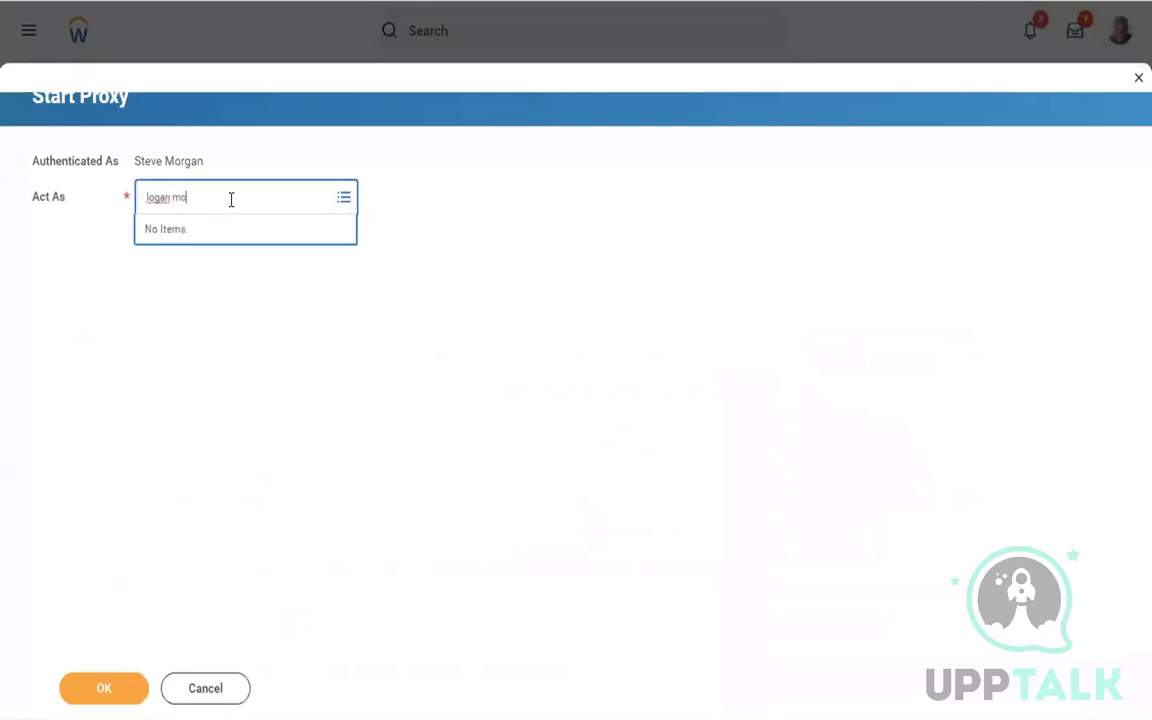
pyautogui.press('Return')
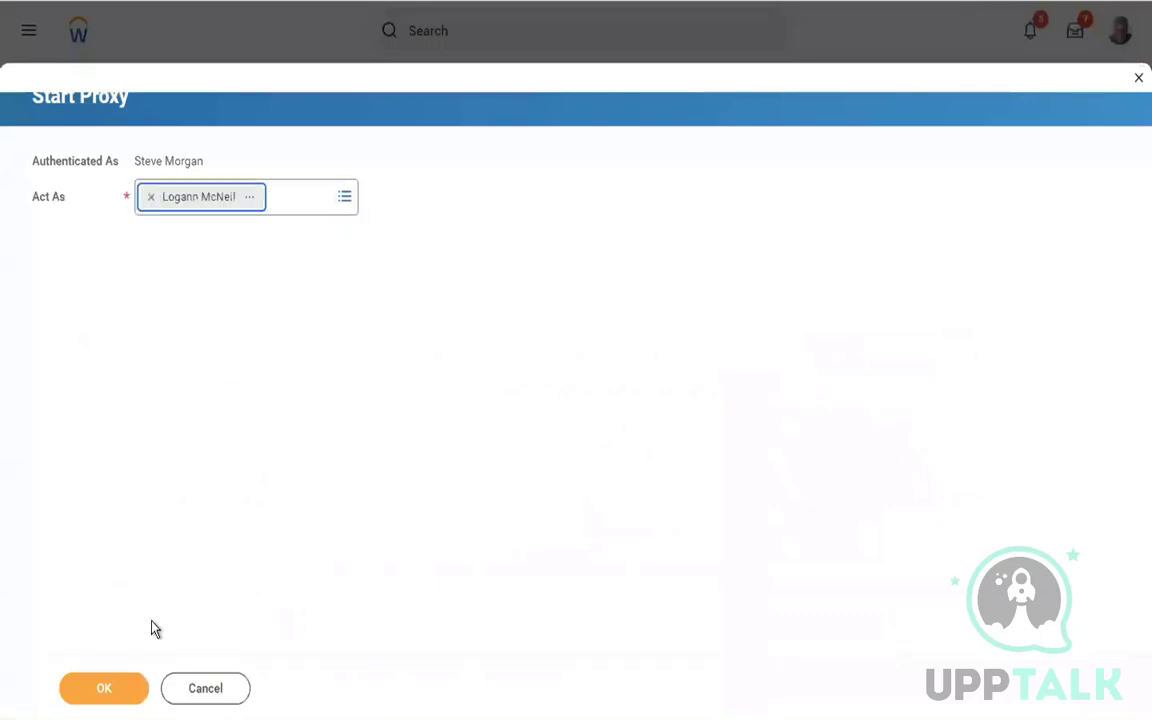
pyautogui.click(103, 688)
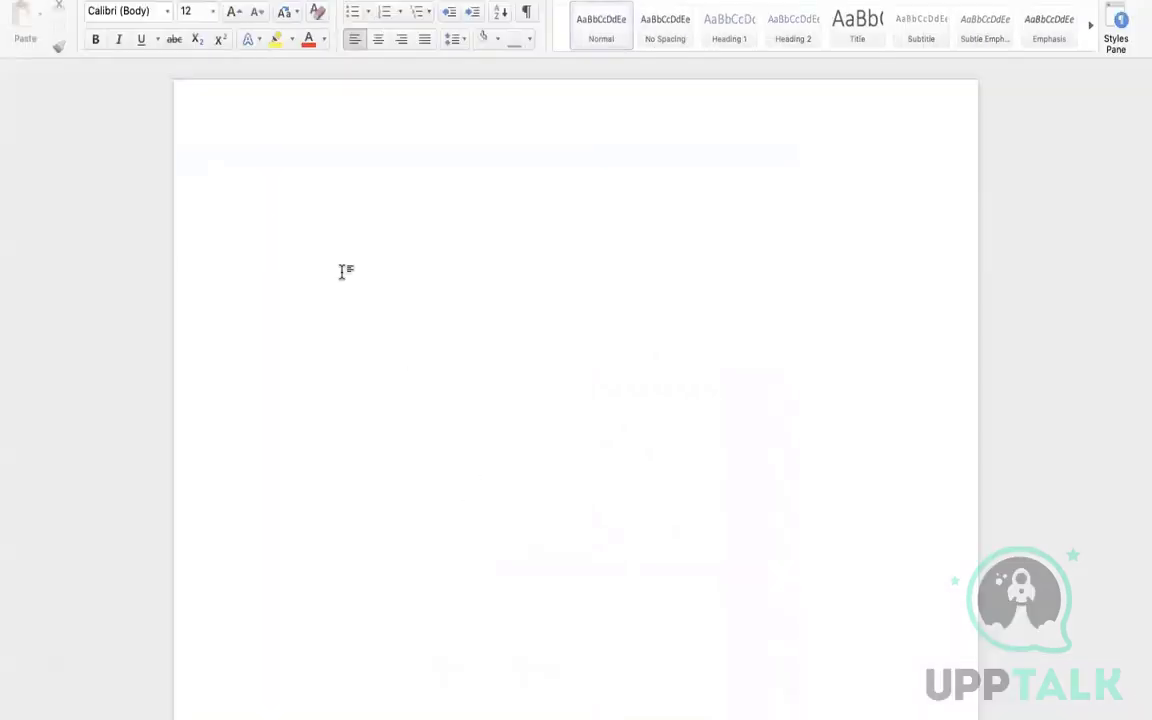
# Type item 1: HR wants select administrators to have view-only access to their pay groups' payroll results
pyautogui.write('1. ')
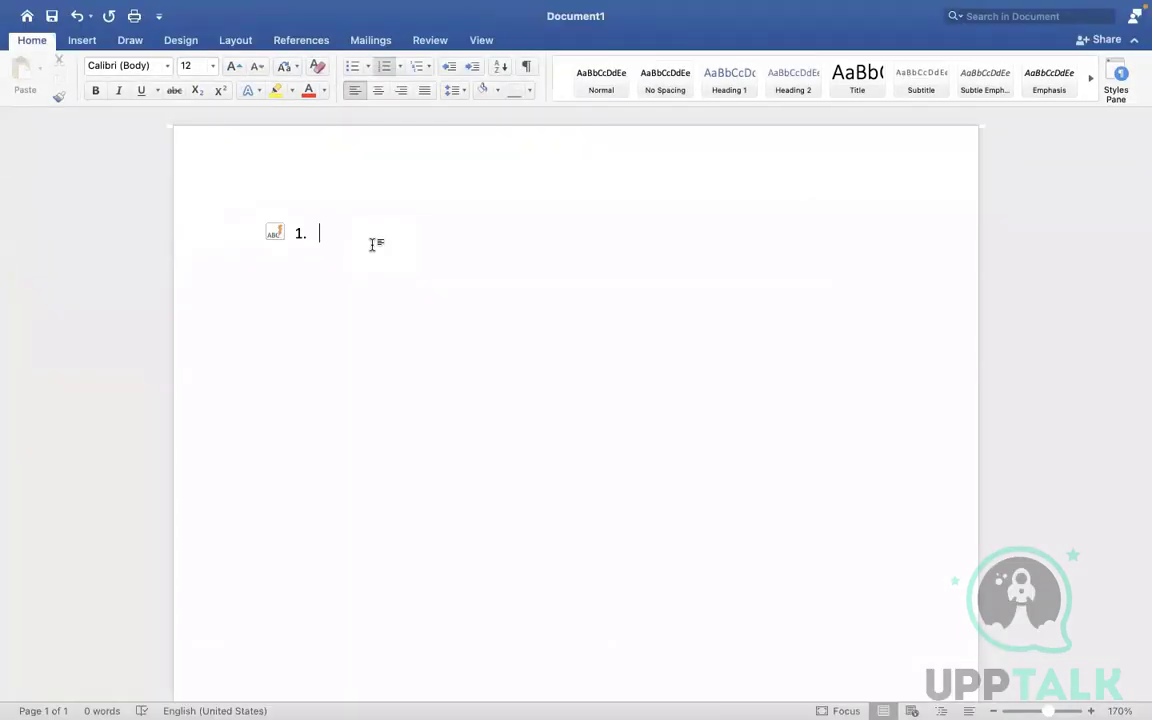
pyautogui.write('HR Woudl')
pyautogui.press('BackSpace')
pyautogui.write('l')
pyautogui.press('BackSpace')
pyautogui.write('ld like to ')
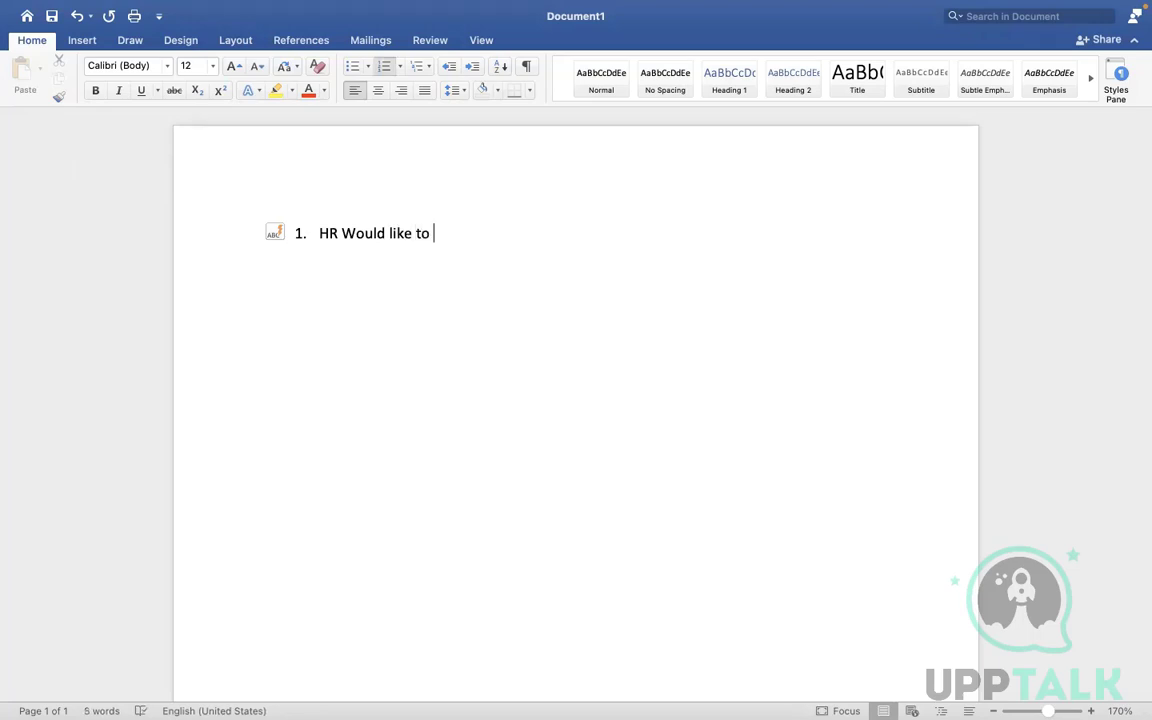
pyautogui.write('give  aselect')
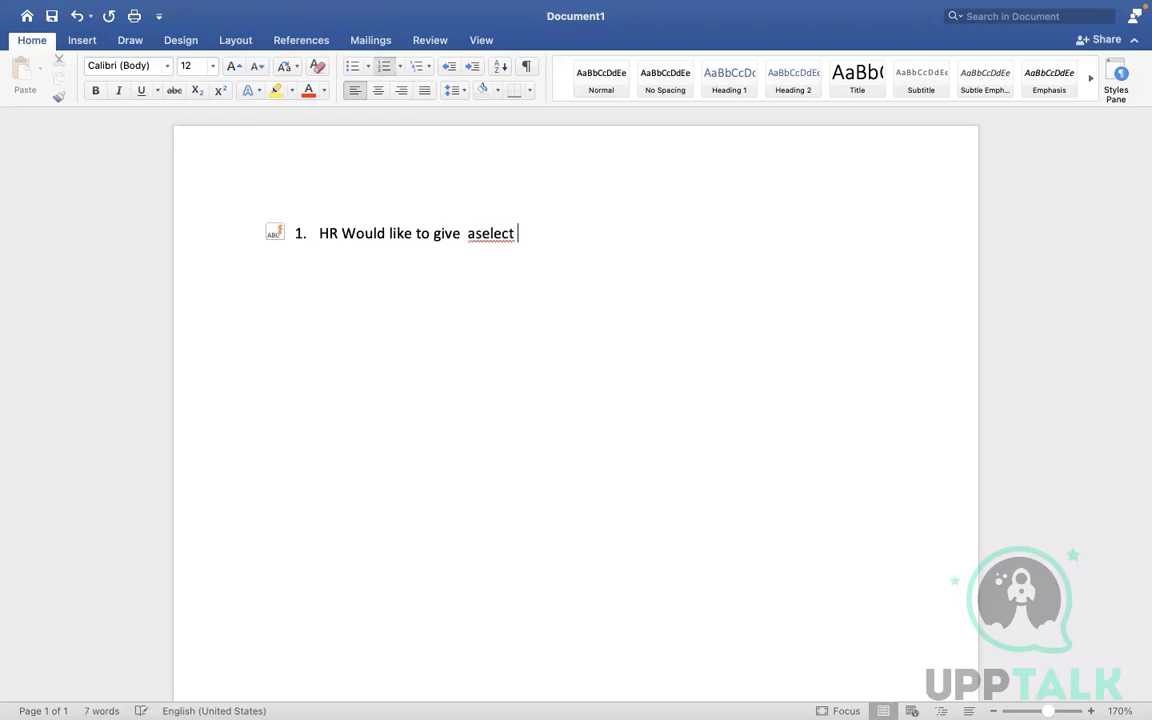
pyautogui.press('Left')
pyautogui.press('Left')
pyautogui.press('Left')
pyautogui.click(542, 232)
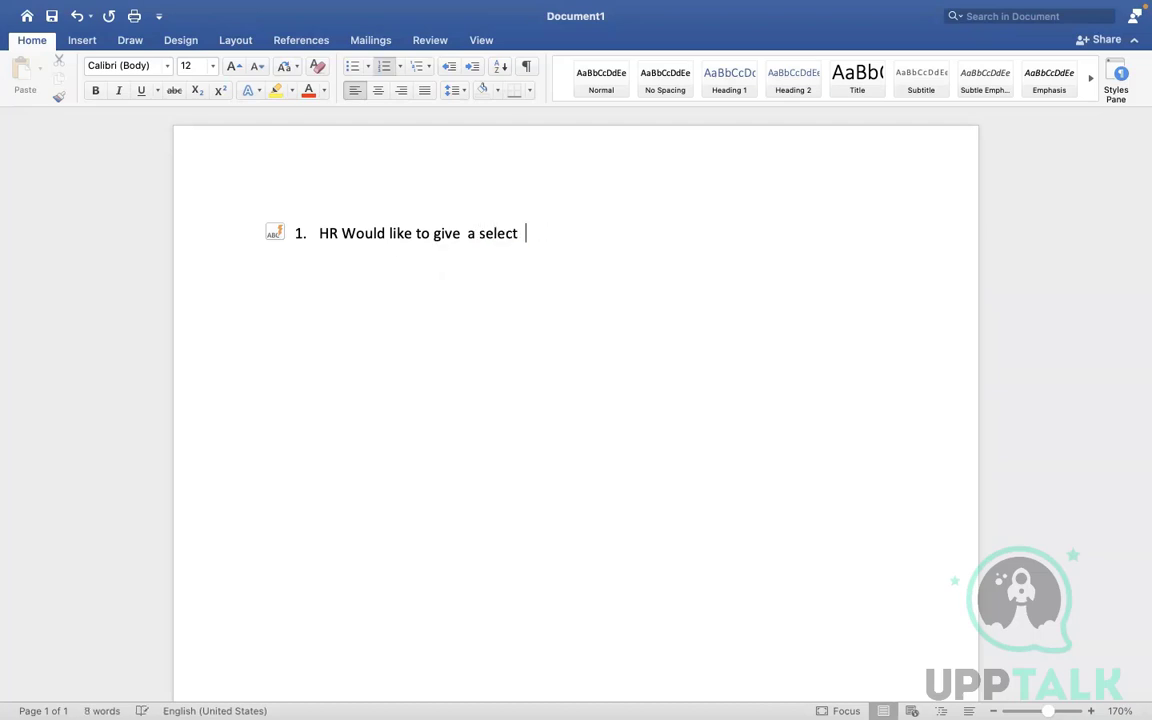
pyautogui.write('group of admini')
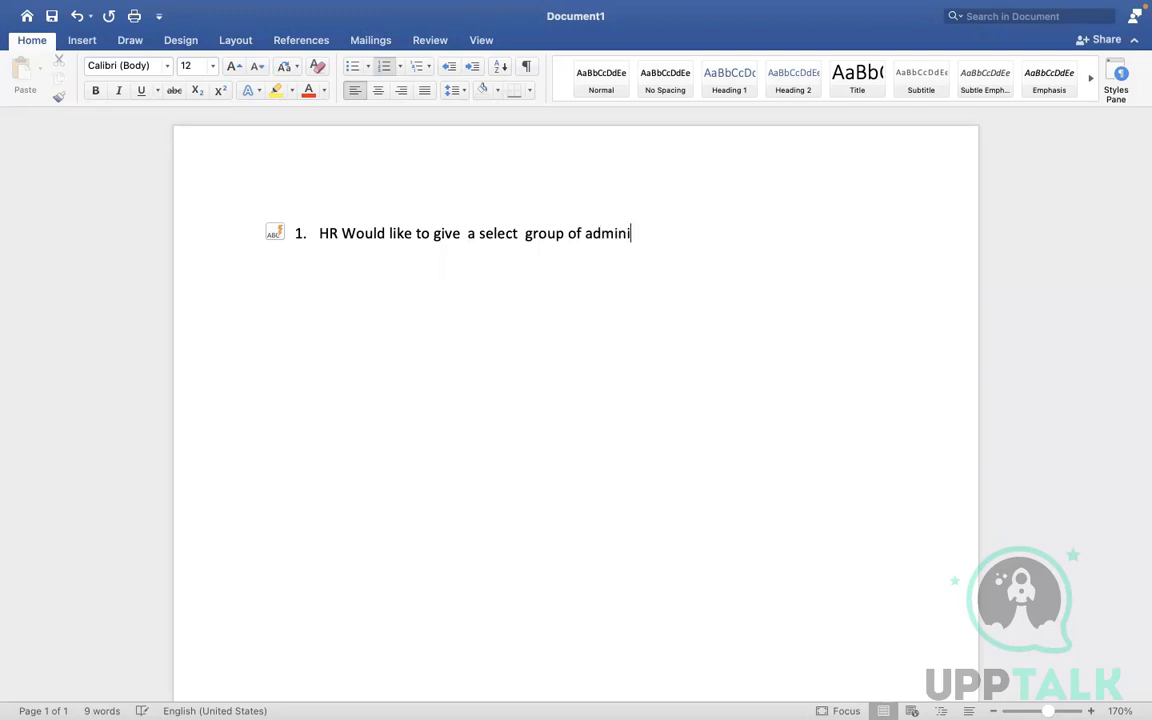
pyautogui.write('strators')
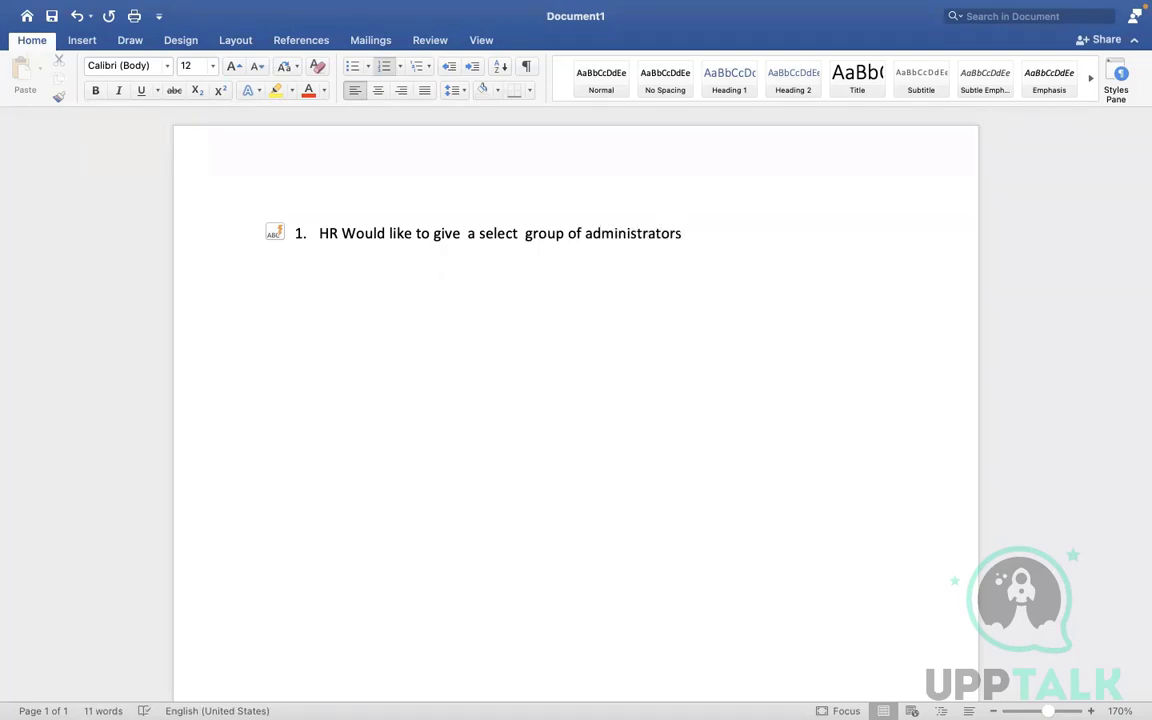
pyautogui.write(' view only acces')
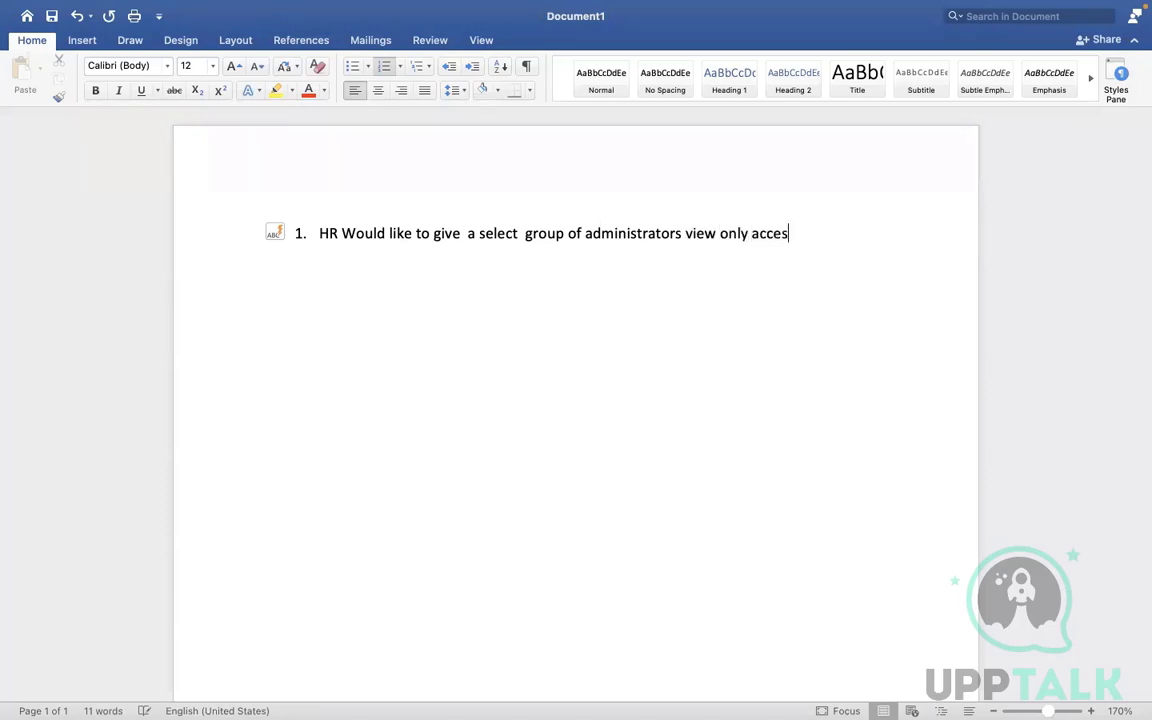
pyautogui.write('s to pay')
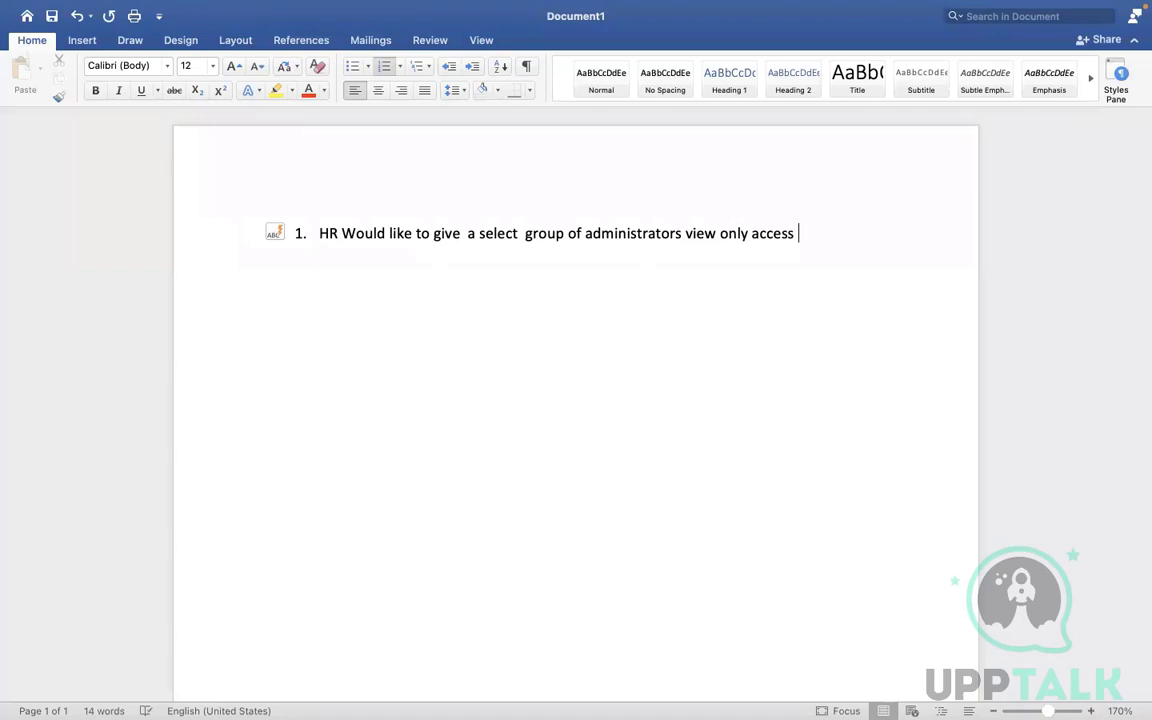
pyautogui.write('roll resilts')
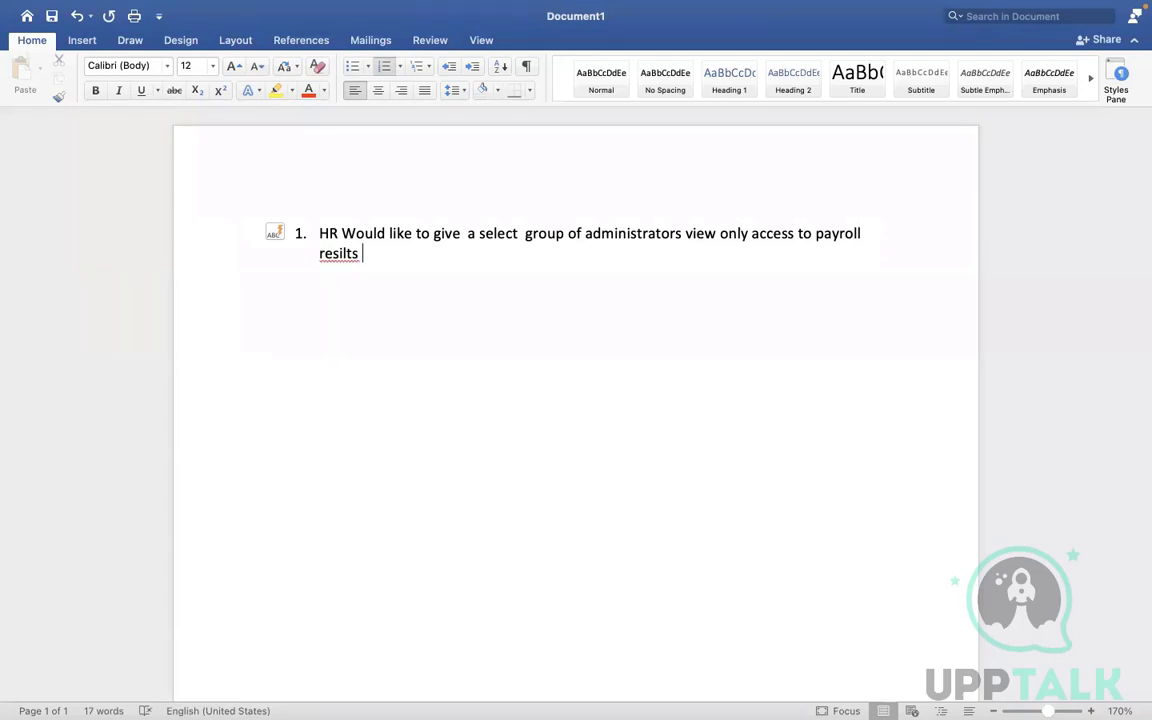
pyautogui.press('BackSpace')
pyautogui.press('BackSpace')
pyautogui.press('BackSpace')
pyautogui.press('BackSpace')
pyautogui.press('BackSpace')
pyautogui.write('ults for the ')
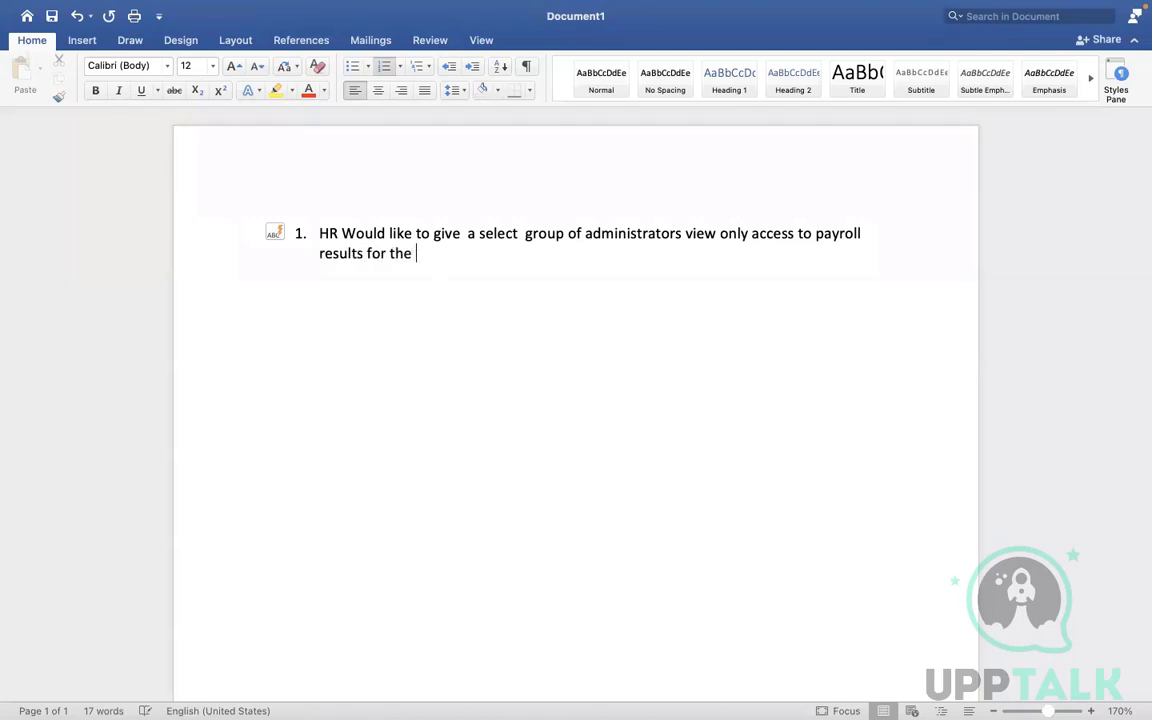
pyautogui.write('workers ')
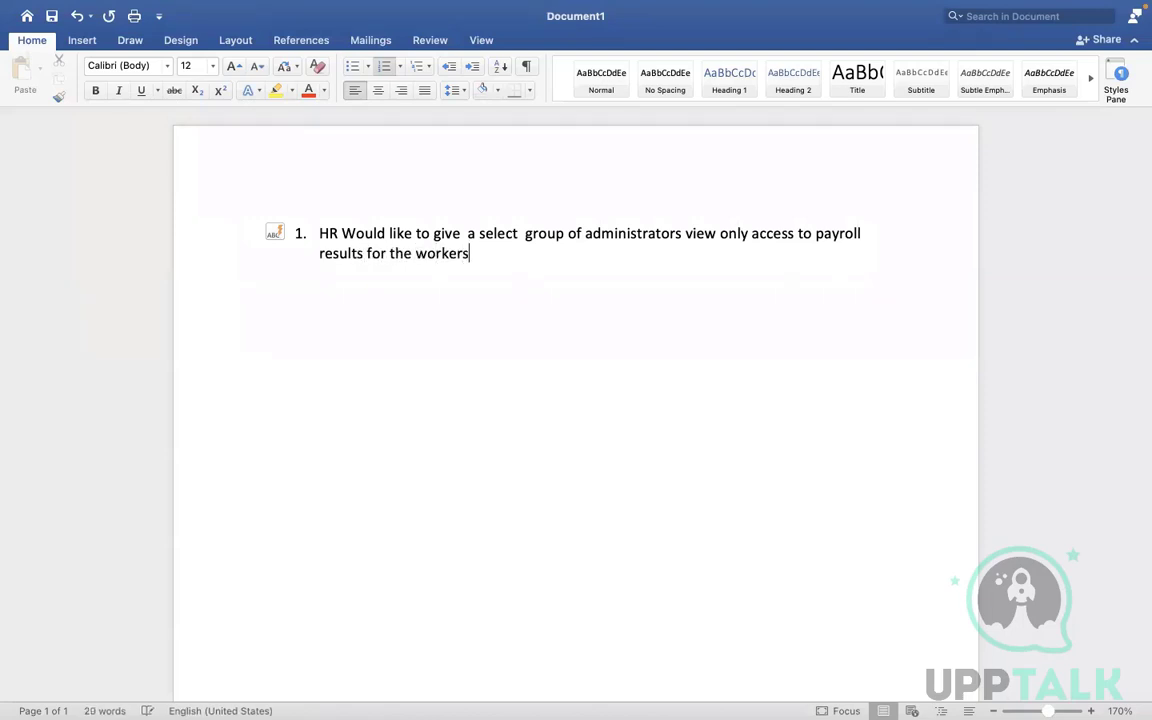
pyautogui.write('in the pay group')
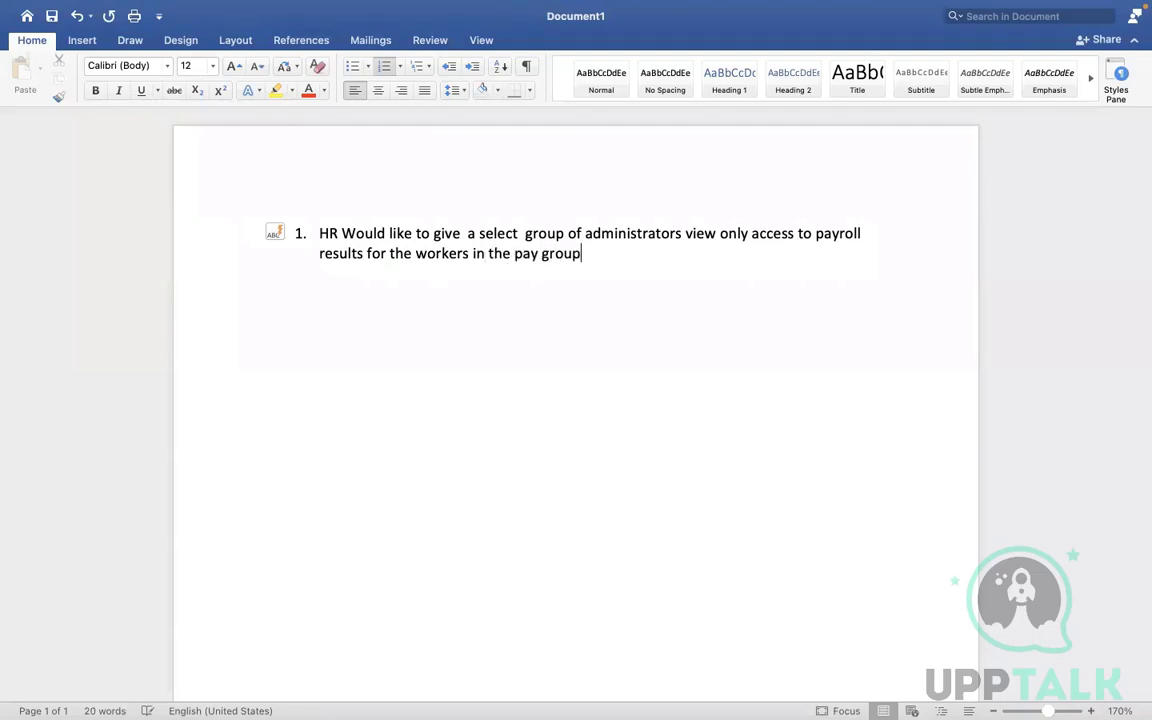
pyautogui.write('s they support to.')
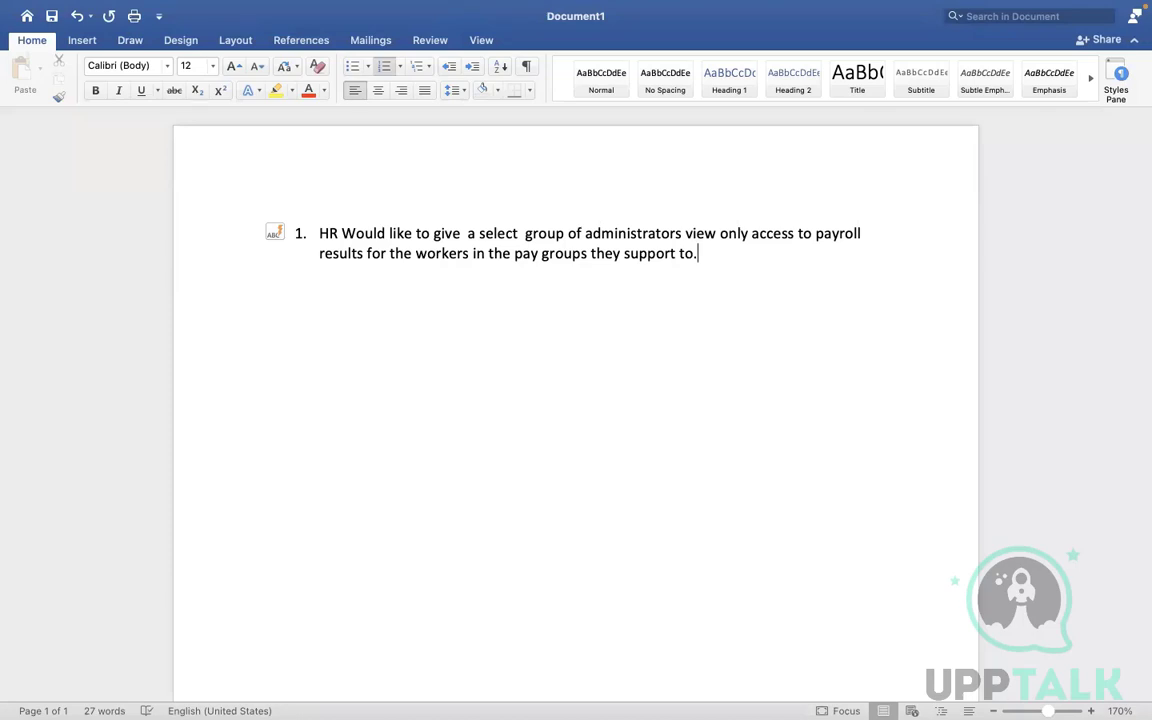
pyautogui.hotkey('ctrl', 'Right')
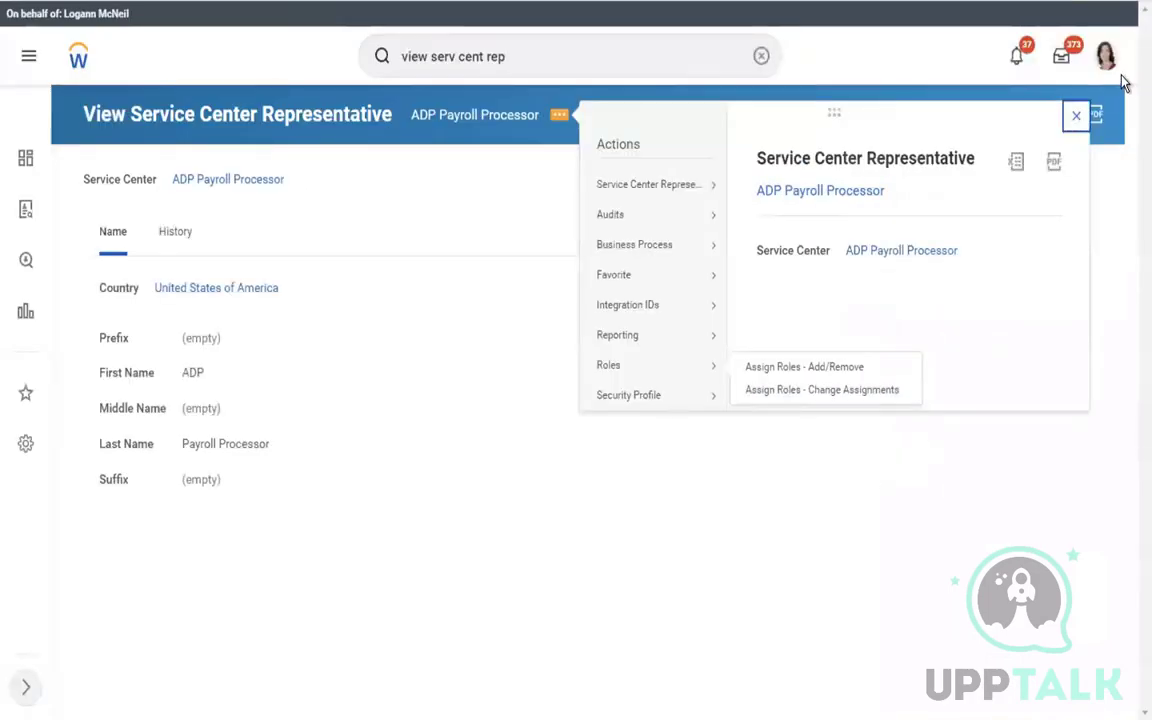
# Open the proxied worker's profile via View Profile and show their Pay page
pyautogui.click(1107, 66)
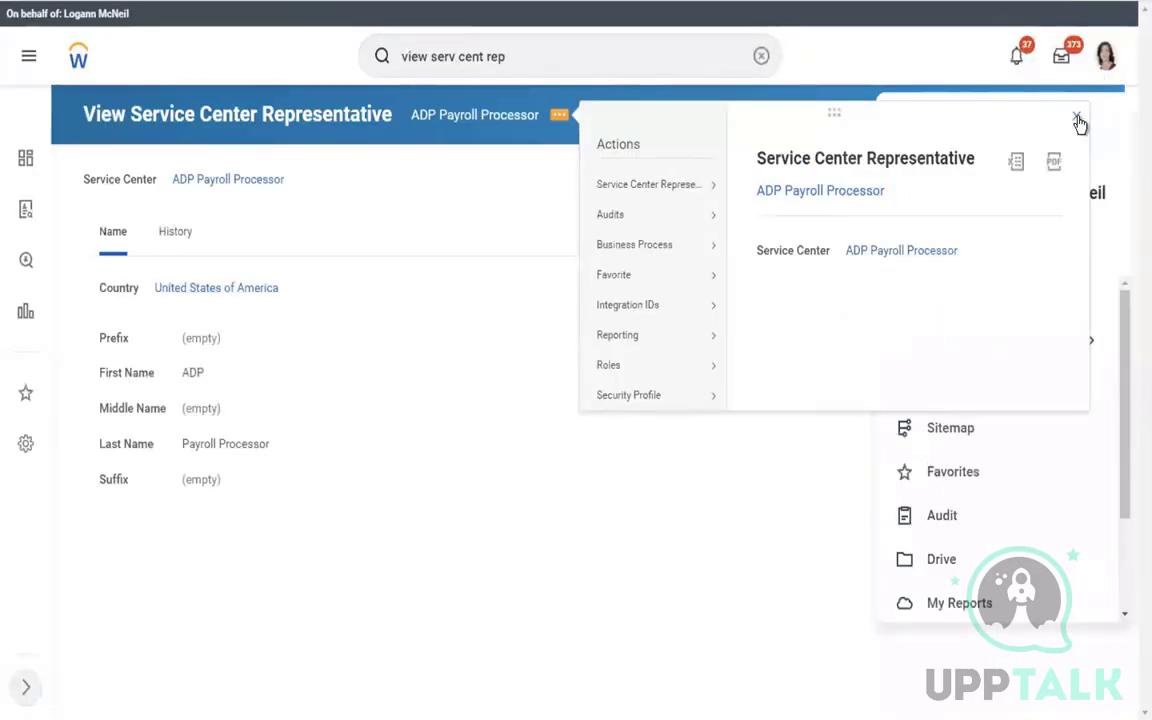
pyautogui.click(1077, 119)
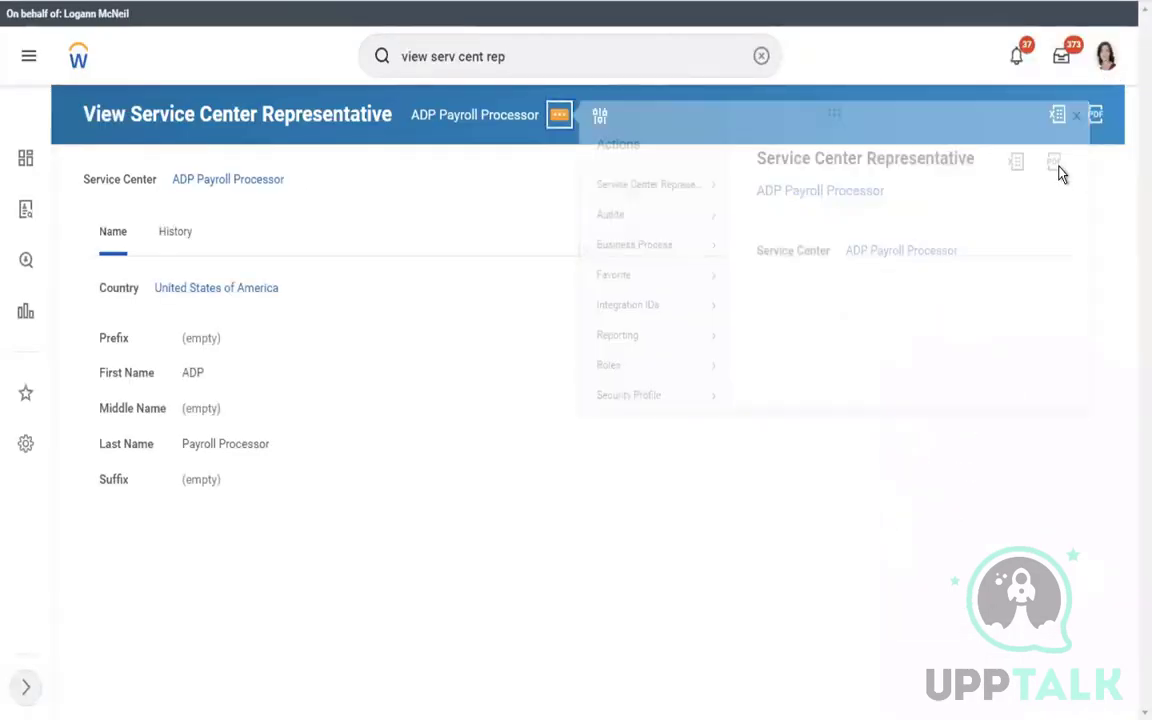
pyautogui.click(1106, 56)
pyautogui.click(1005, 241)
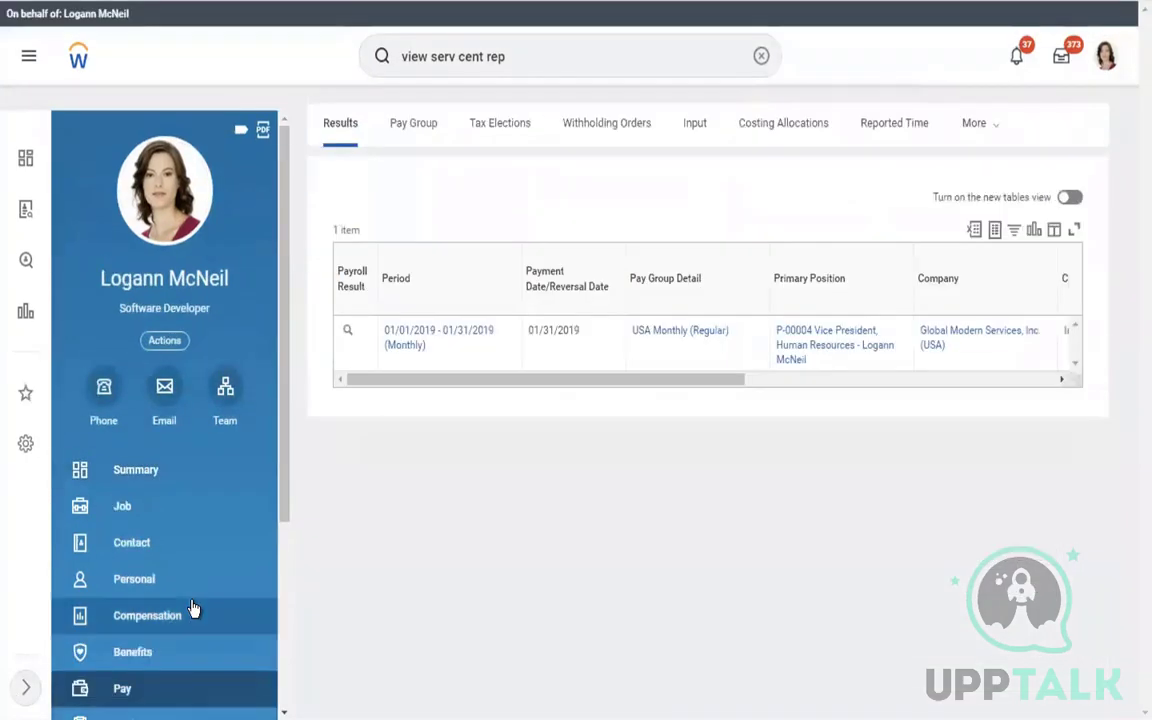
pyautogui.click(123, 689)
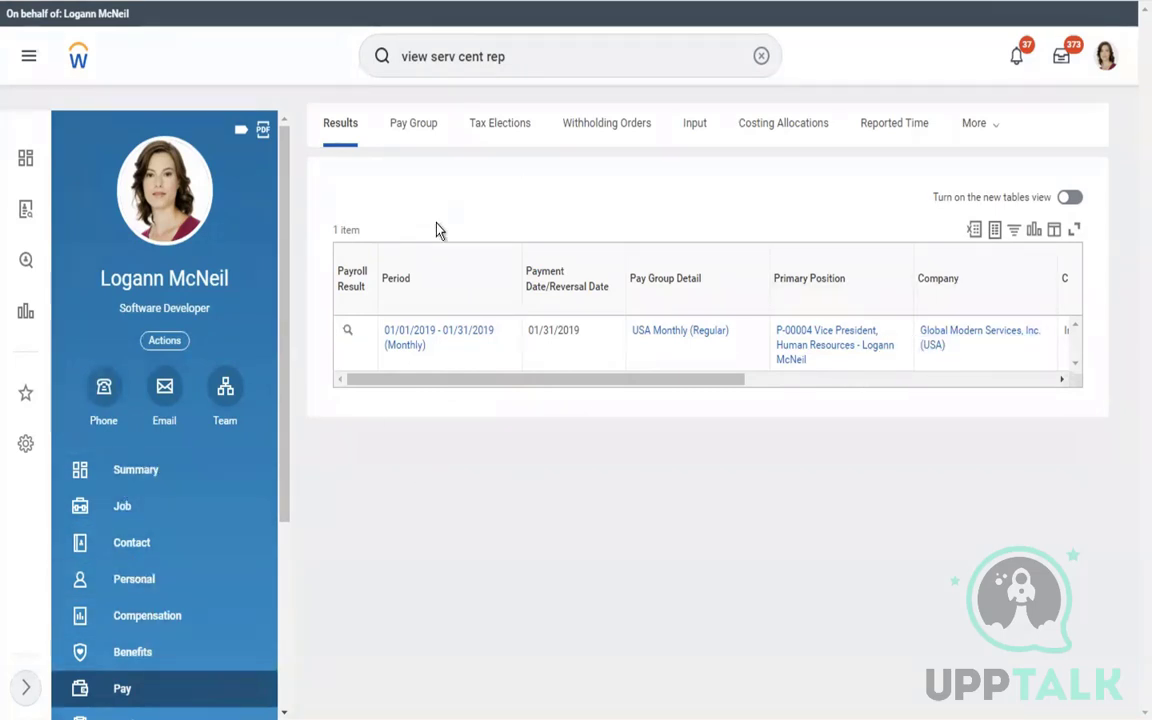
pyautogui.hotkey('ctrl', 'Left')
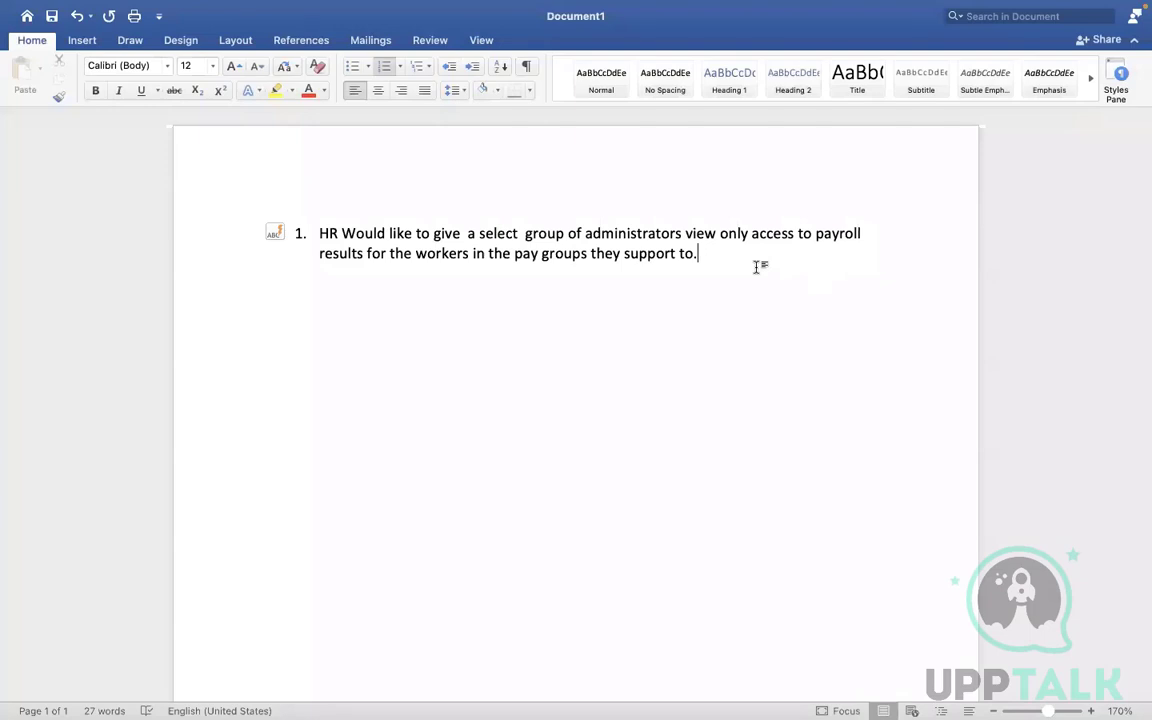
# Add the numbered step 'Create a role based security group.'
pyautogui.press('Return')
pyautogui.press('Return')
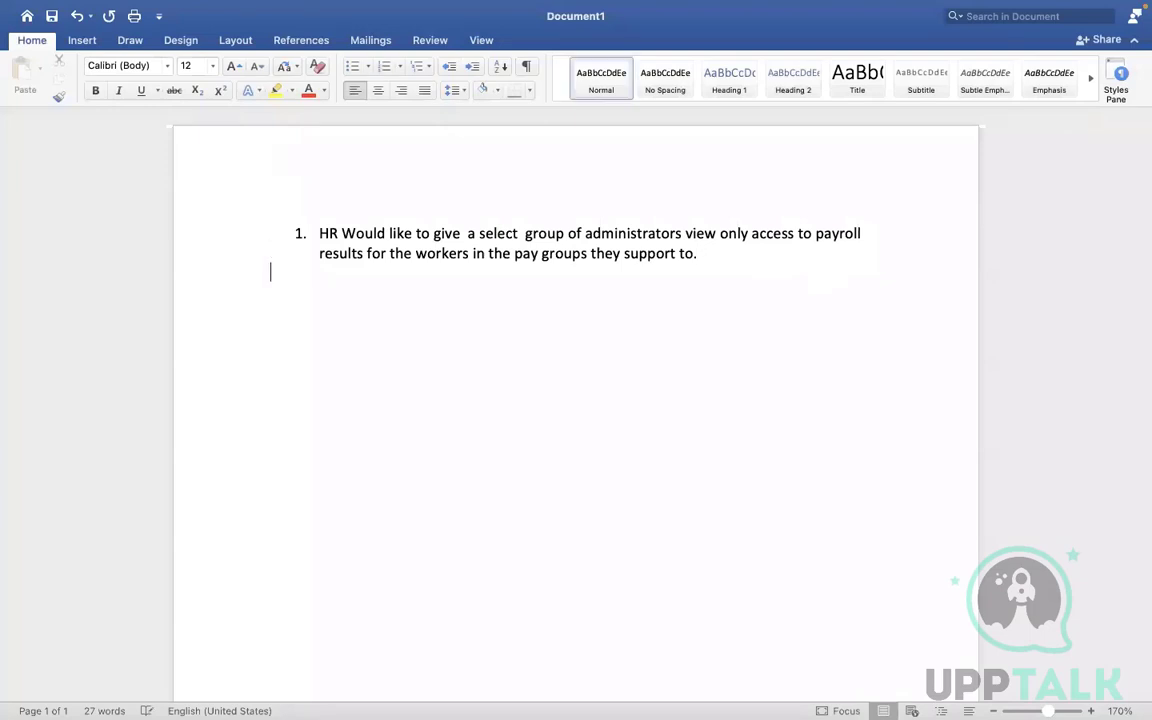
pyautogui.write('1. ')
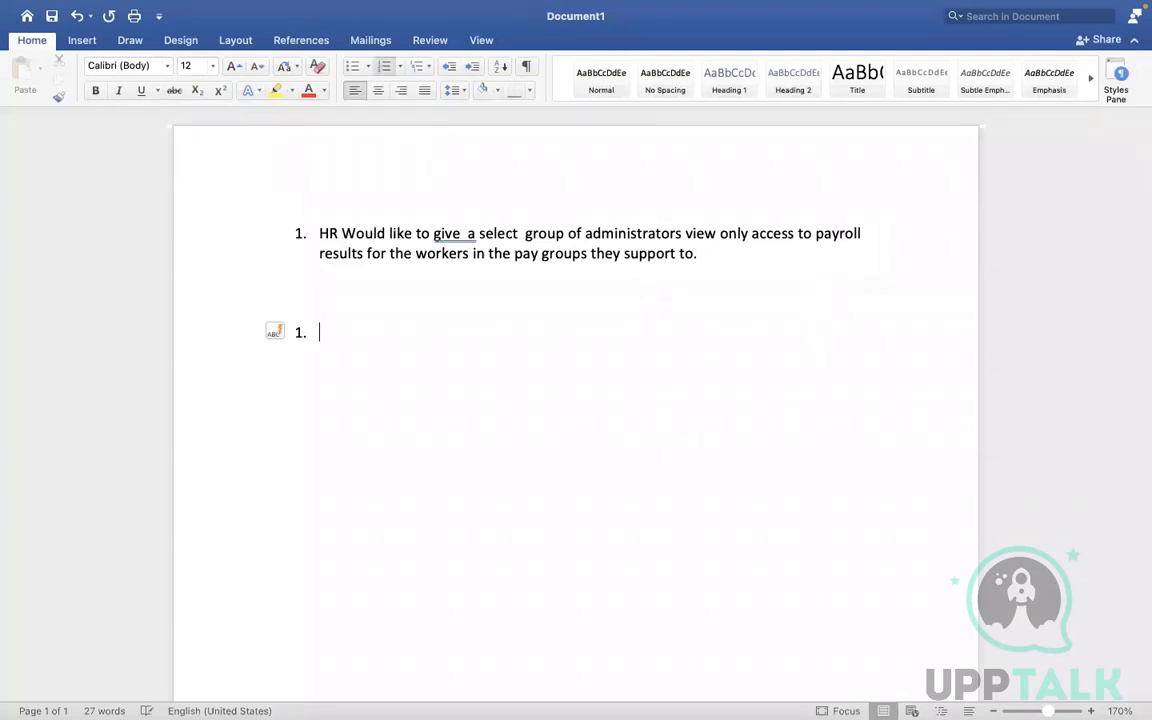
pyautogui.write('Create arol b')
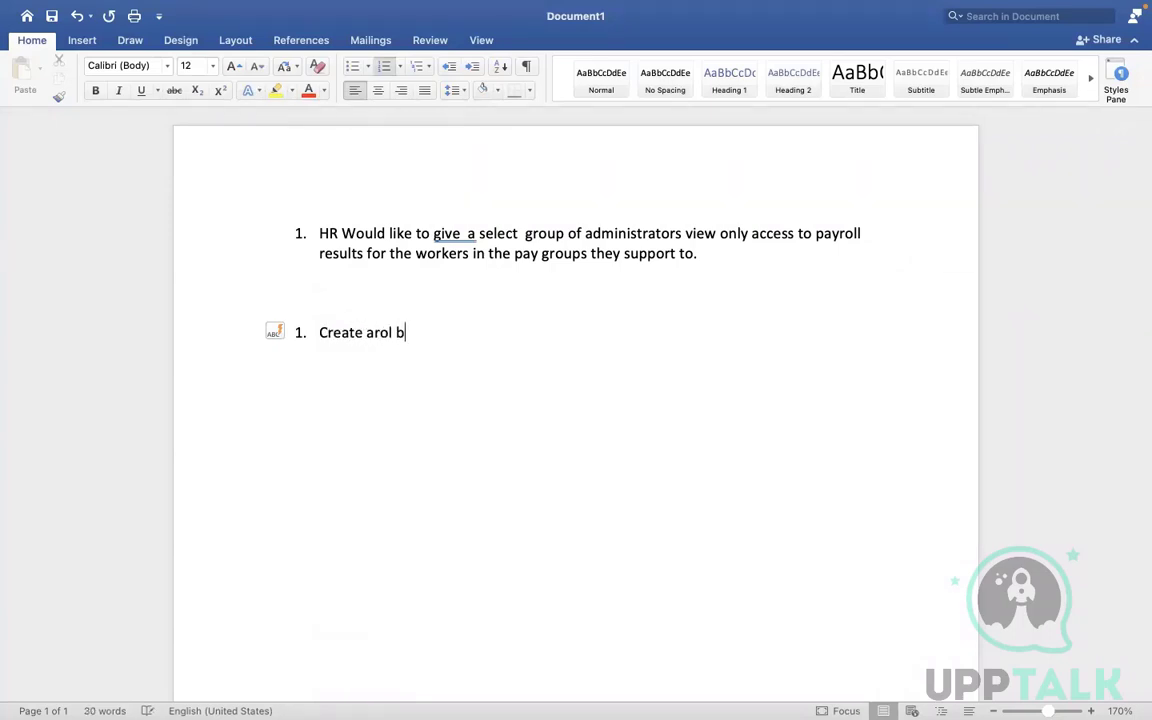
pyautogui.write('ased secur')
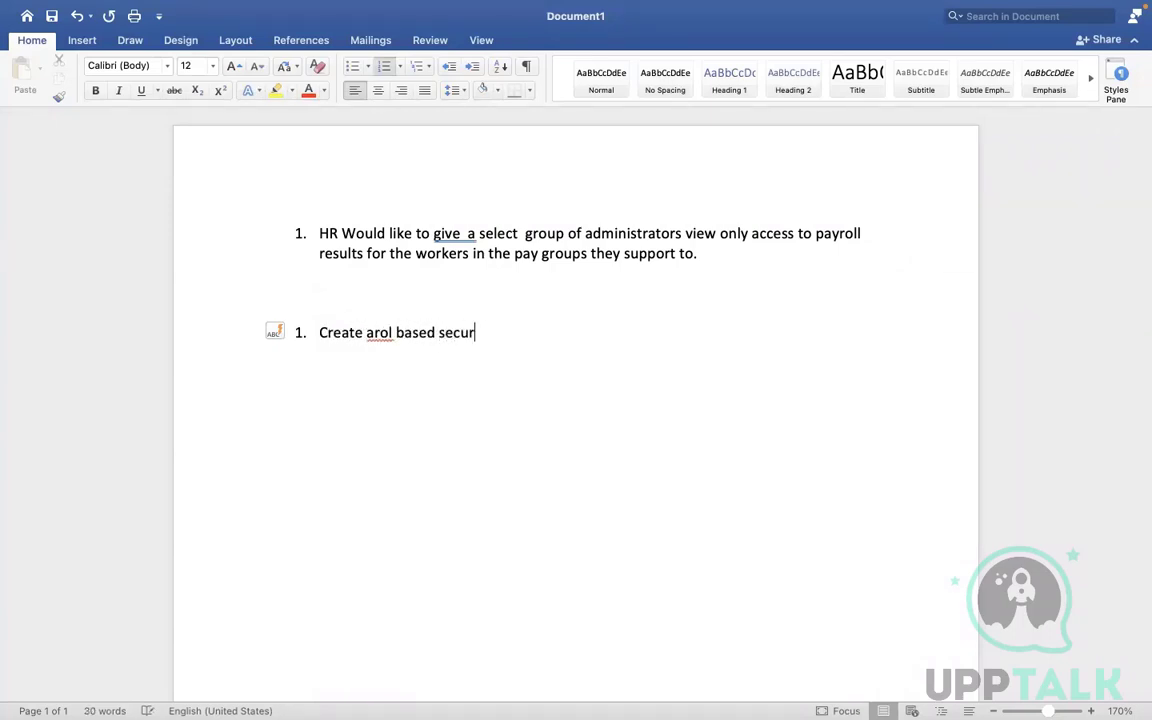
pyautogui.write('ity group')
pyautogui.rightClick(375, 334)
pyautogui.click(370, 331)
pyautogui.write('e')
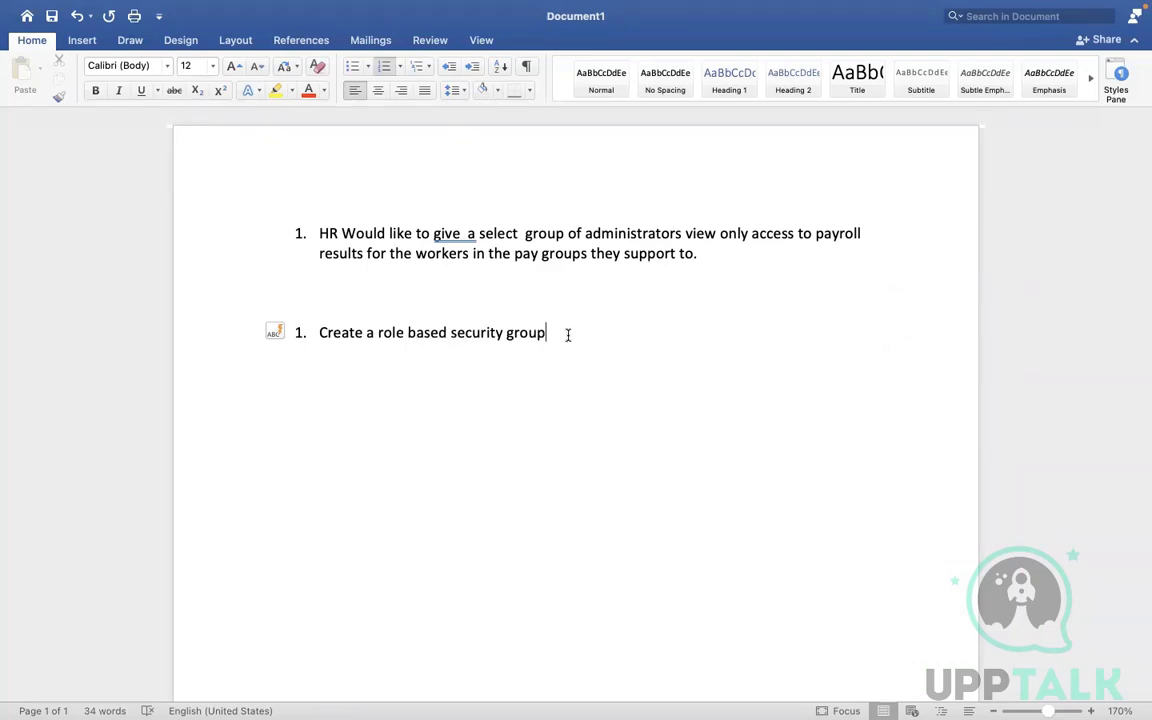
pyautogui.write(' .')
# Add the next step about giving the new security group view-only access to the pay-results domain
pyautogui.press('Return')
pyautogui.write('Giove the ')
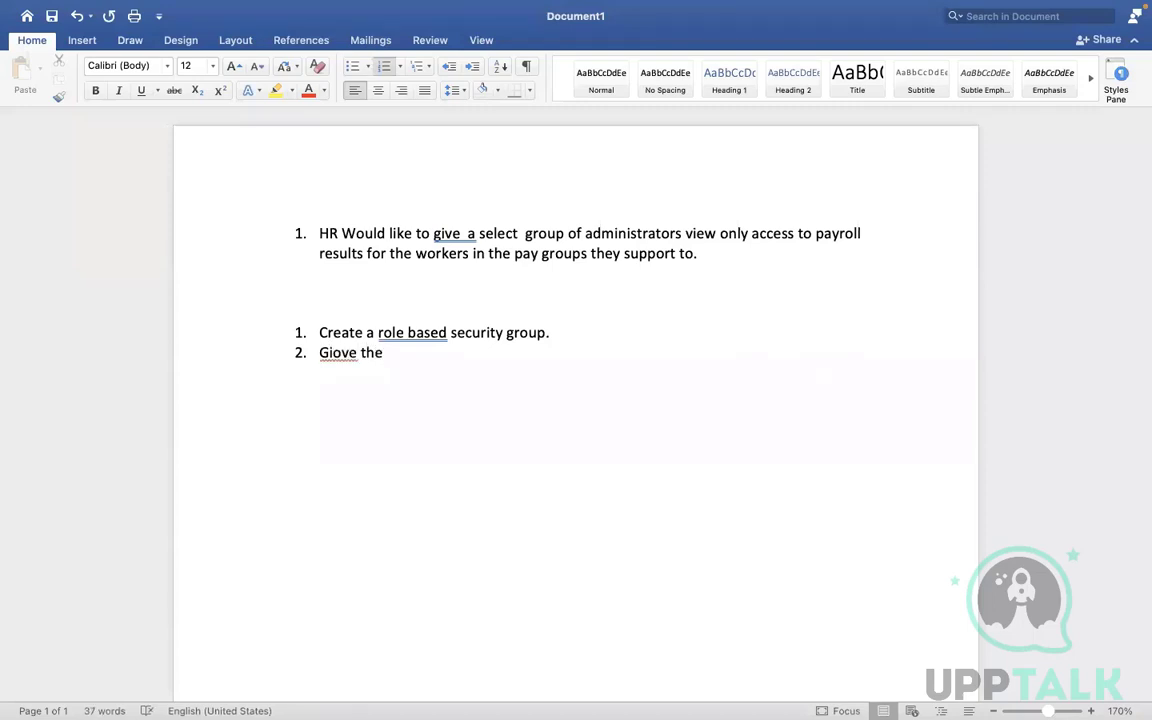
pyautogui.write('new security group view')
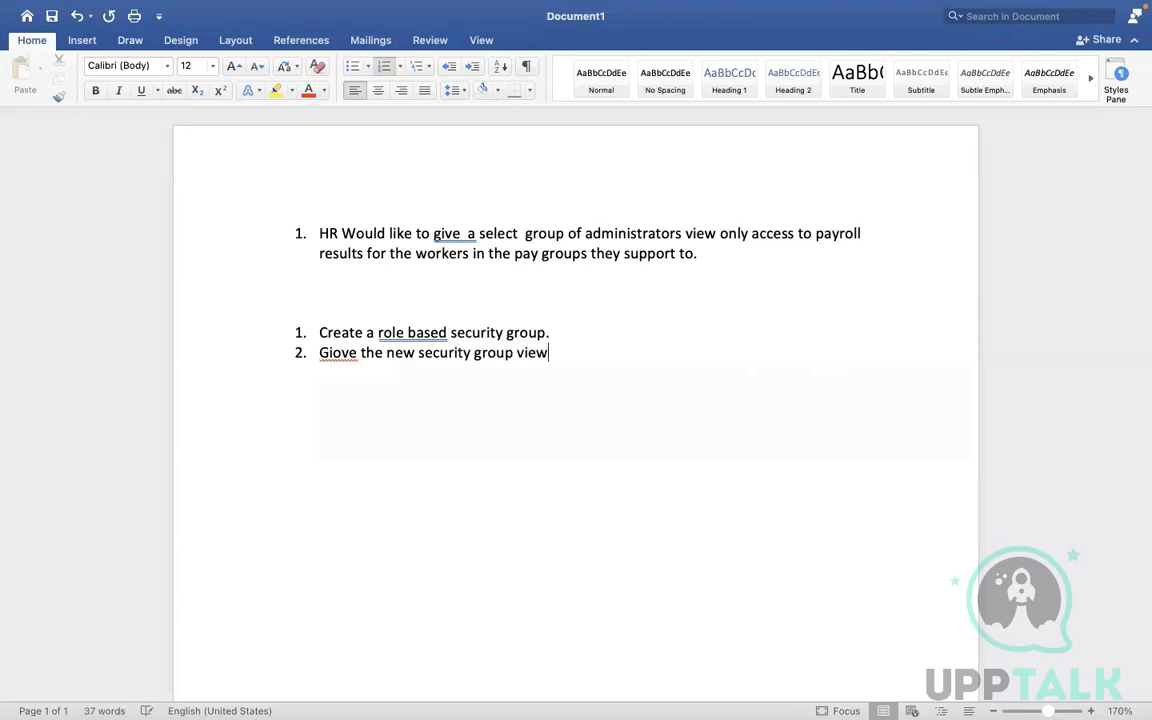
pyautogui.write(' only access to the ')
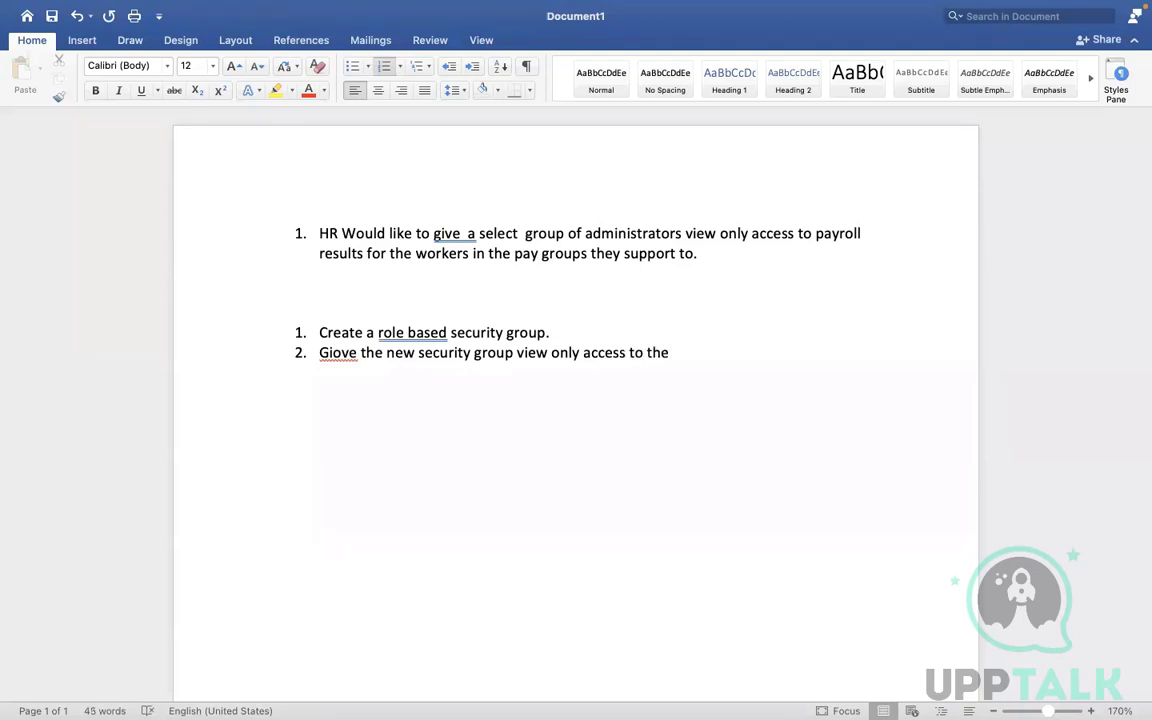
pyautogui.write('domain that co')
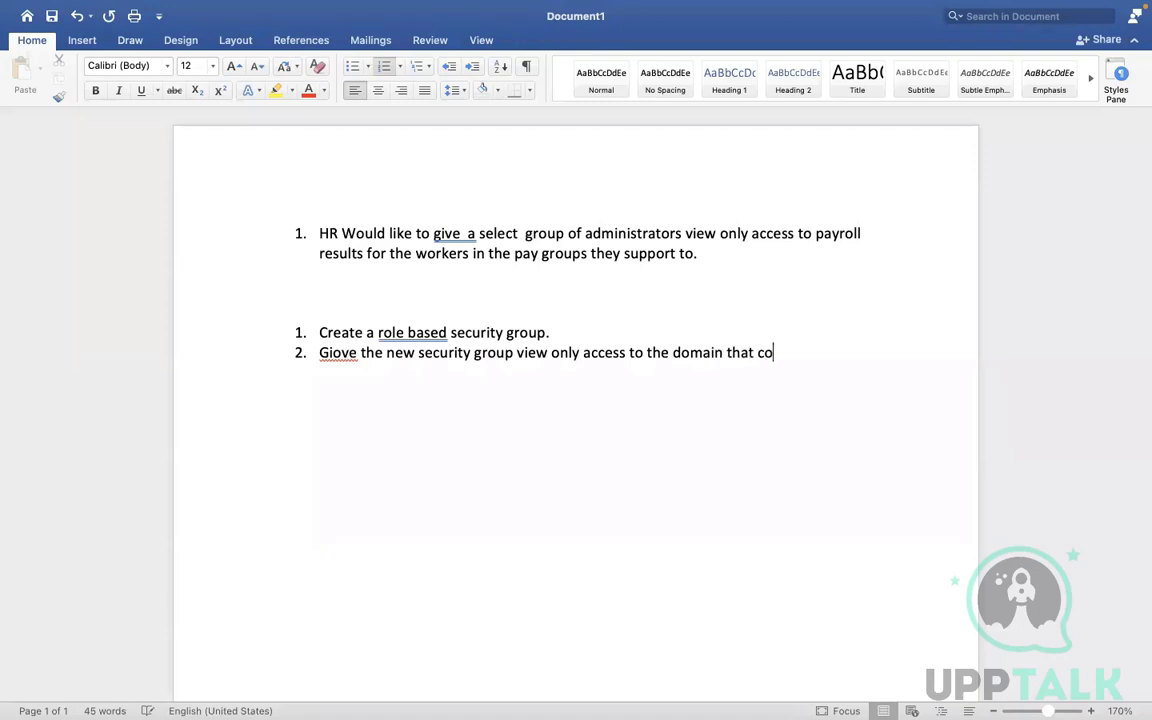
pyautogui.write('ntains pay results')
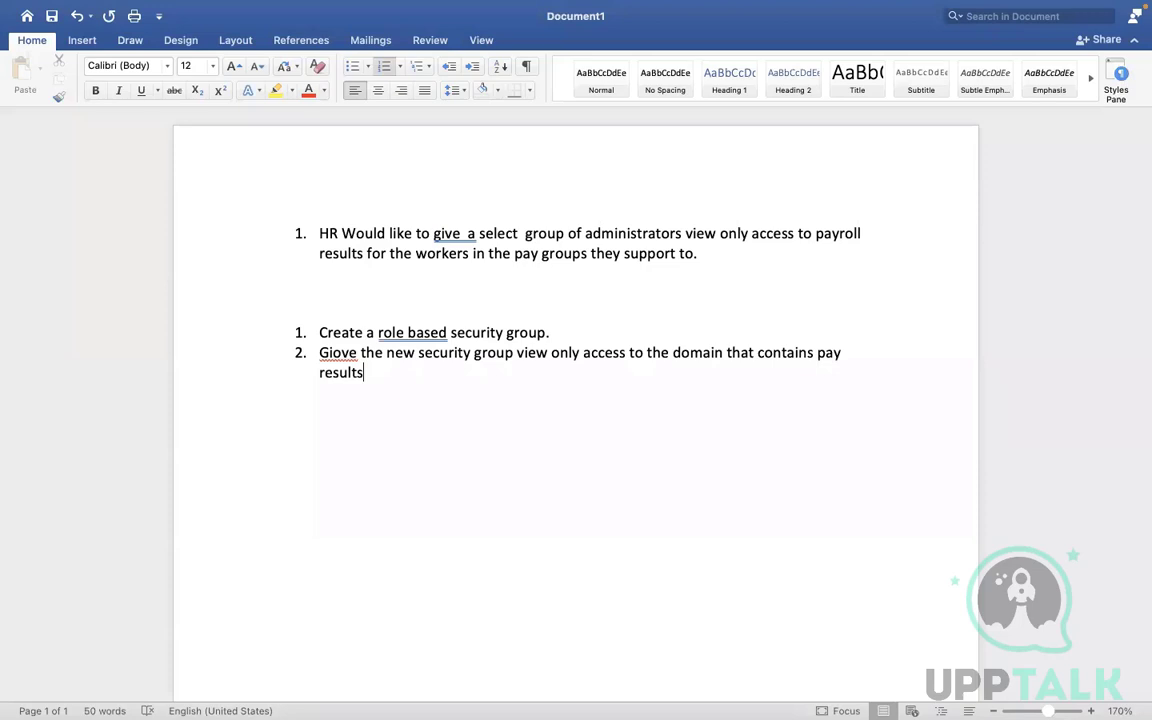
pyautogui.click(359, 352)
# Add step 3 'Assign any employee to the new security group' and start step 4 about viewing pay results
pyautogui.press('Return')
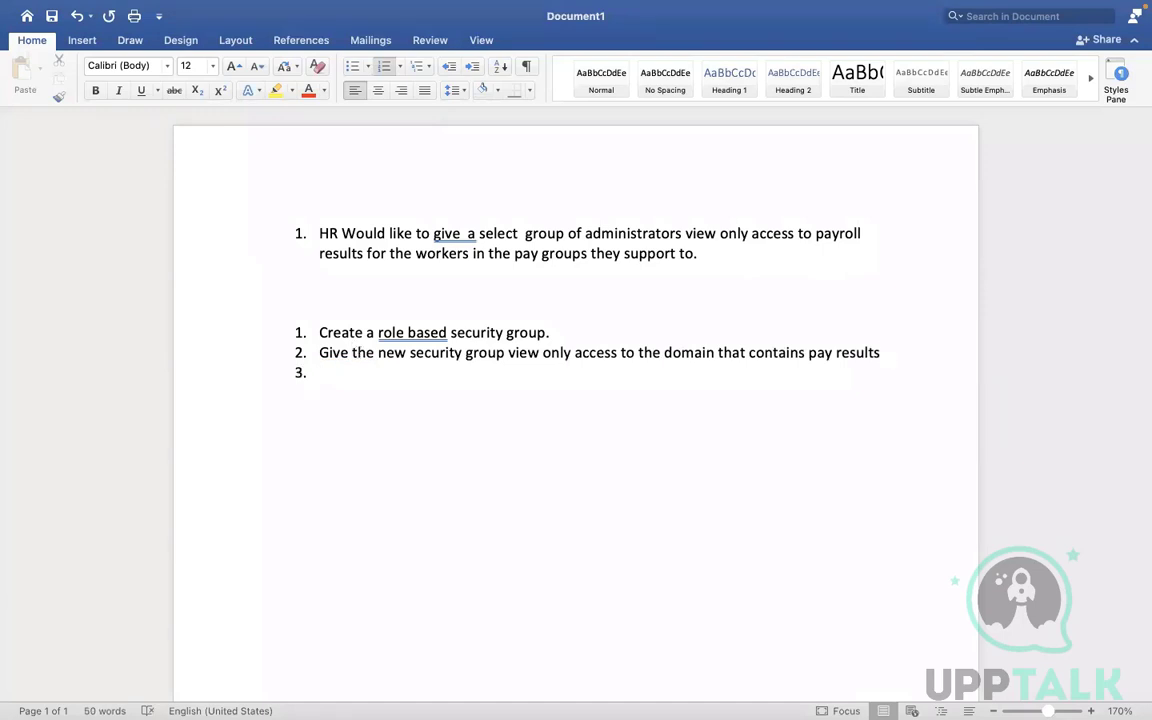
pyautogui.write('Assign HR admin')
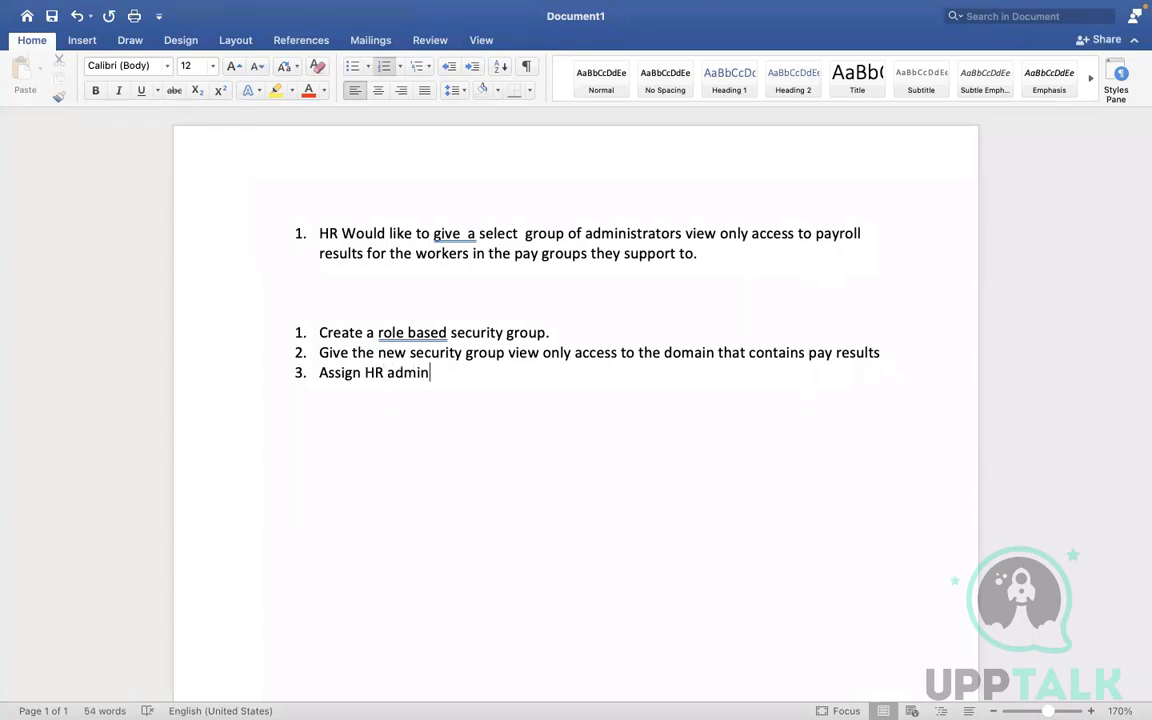
pyautogui.press('BackSpace')
pyautogui.press('BackSpace')
pyautogui.press('BackSpace')
pyautogui.press('BackSpace')
pyautogui.press('BackSpace')
pyautogui.press('BackSpace')
pyautogui.press('BackSpace')
pyautogui.press('BackSpace')
pyautogui.write('any empl;oyee')
pyautogui.press('BackSpace')
pyautogui.press('BackSpace')
pyautogui.press('BackSpace')
pyautogui.press('BackSpace')
pyautogui.press('BackSpace')
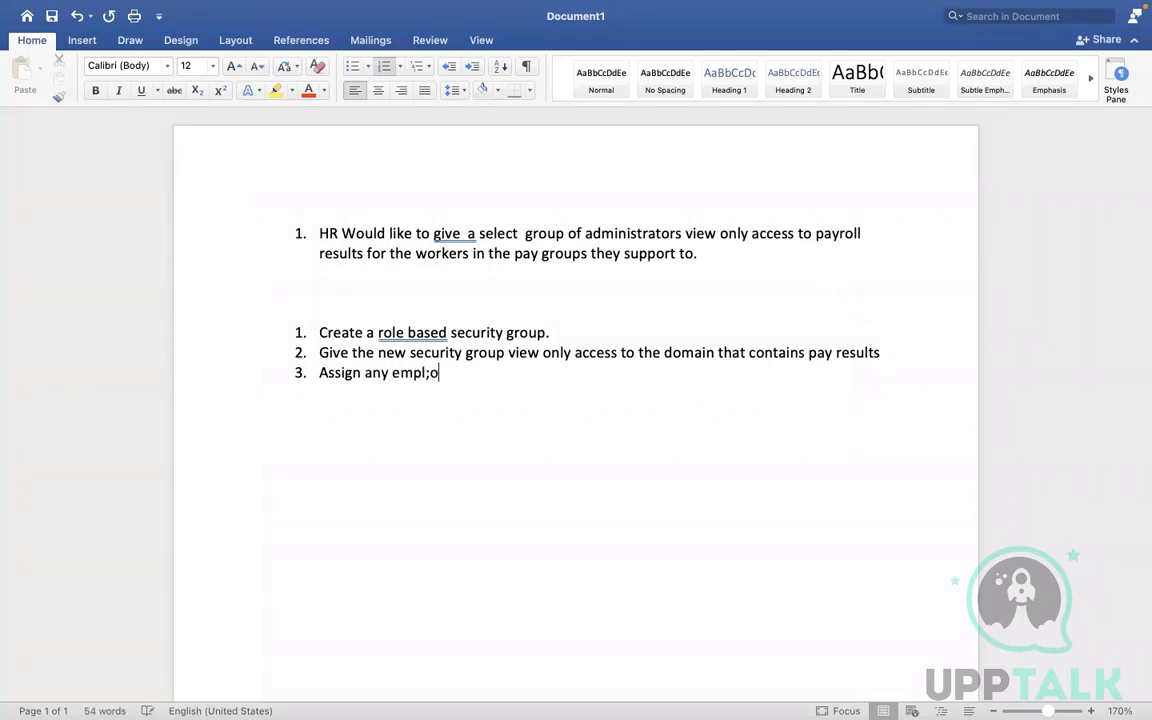
pyautogui.write('oyee to the new s')
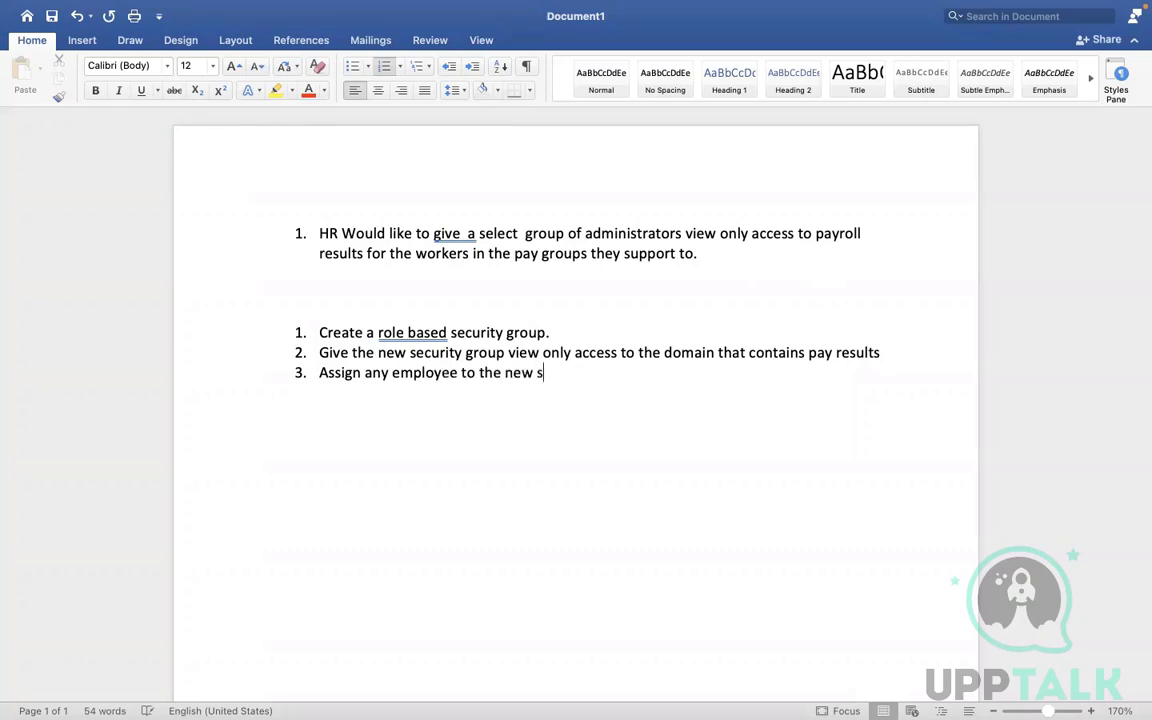
pyautogui.write('ecurity group')
pyautogui.press('Return')
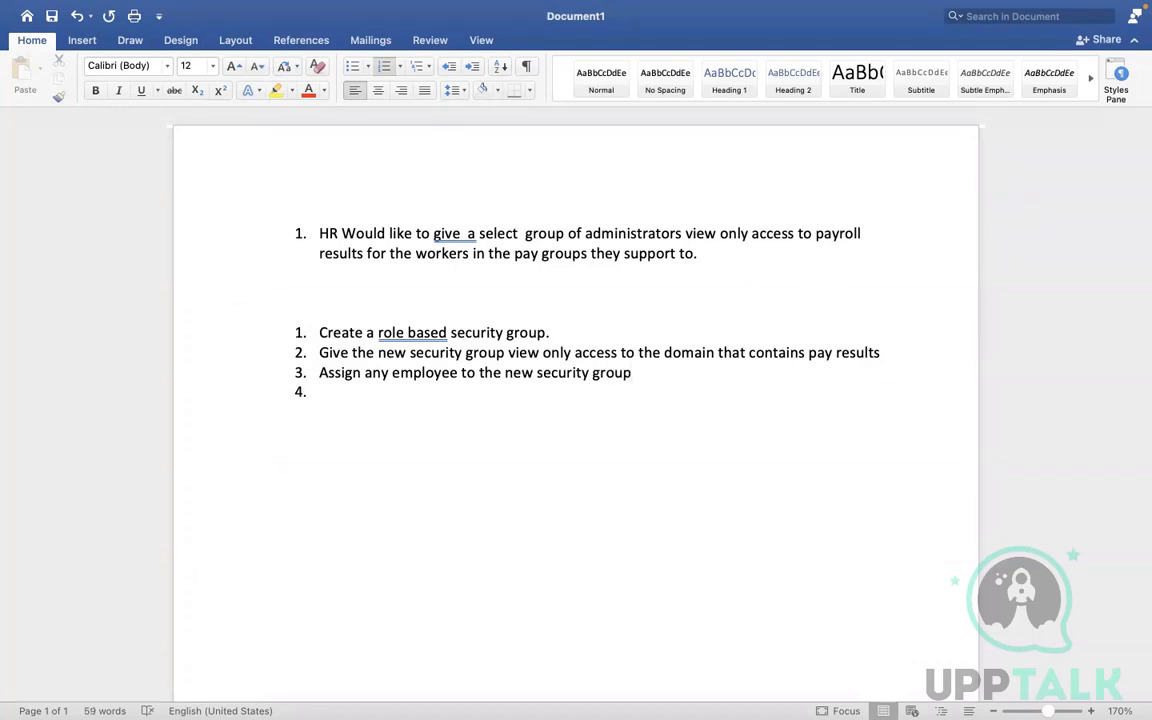
pyautogui.write('The employee sho')
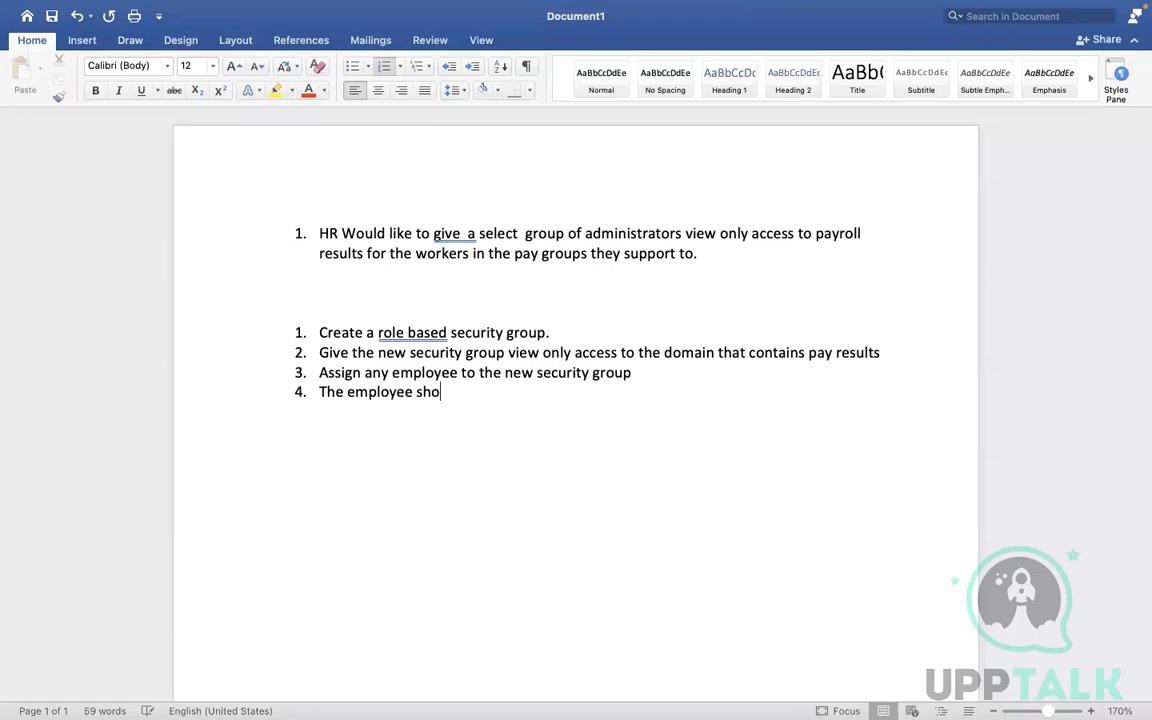
pyautogui.write('uld access view pay result')
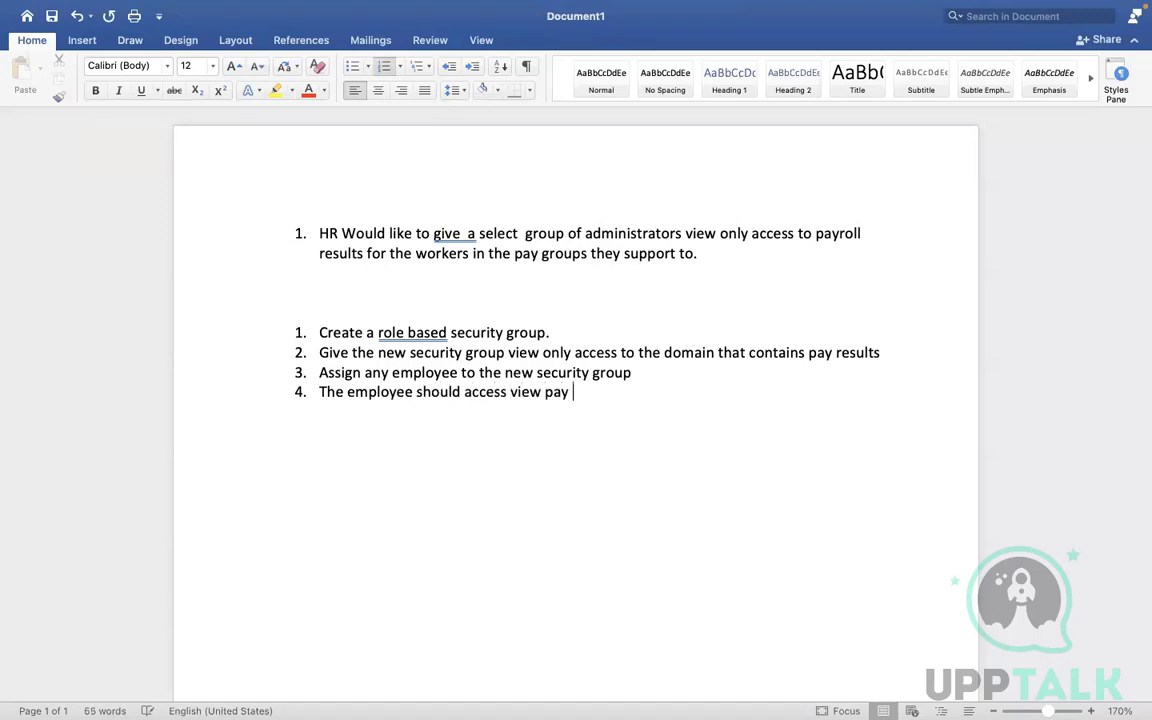
pyautogui.write('s')
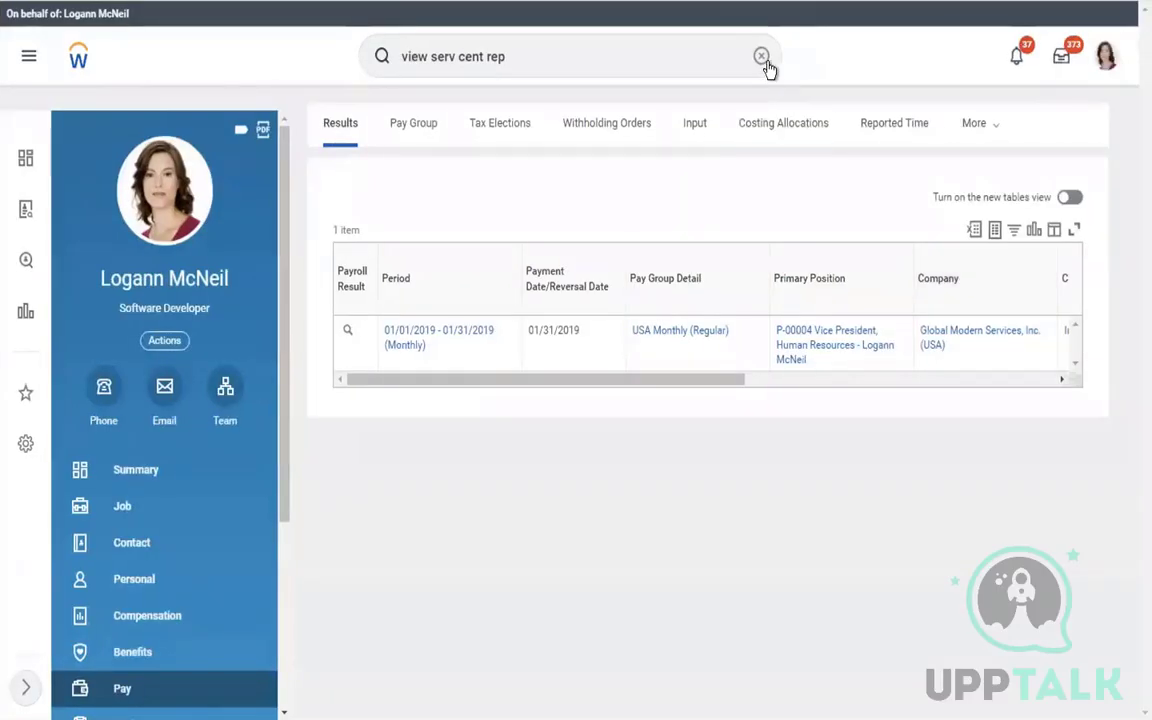
pyautogui.click(762, 58)
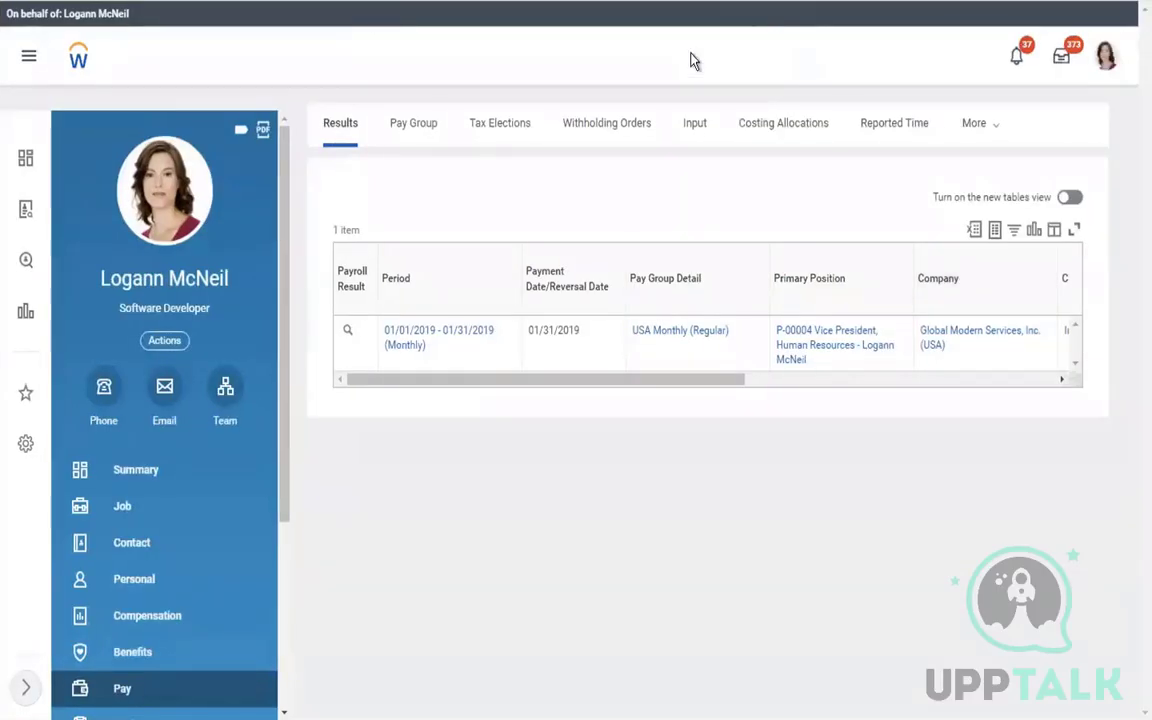
pyautogui.click(690, 51)
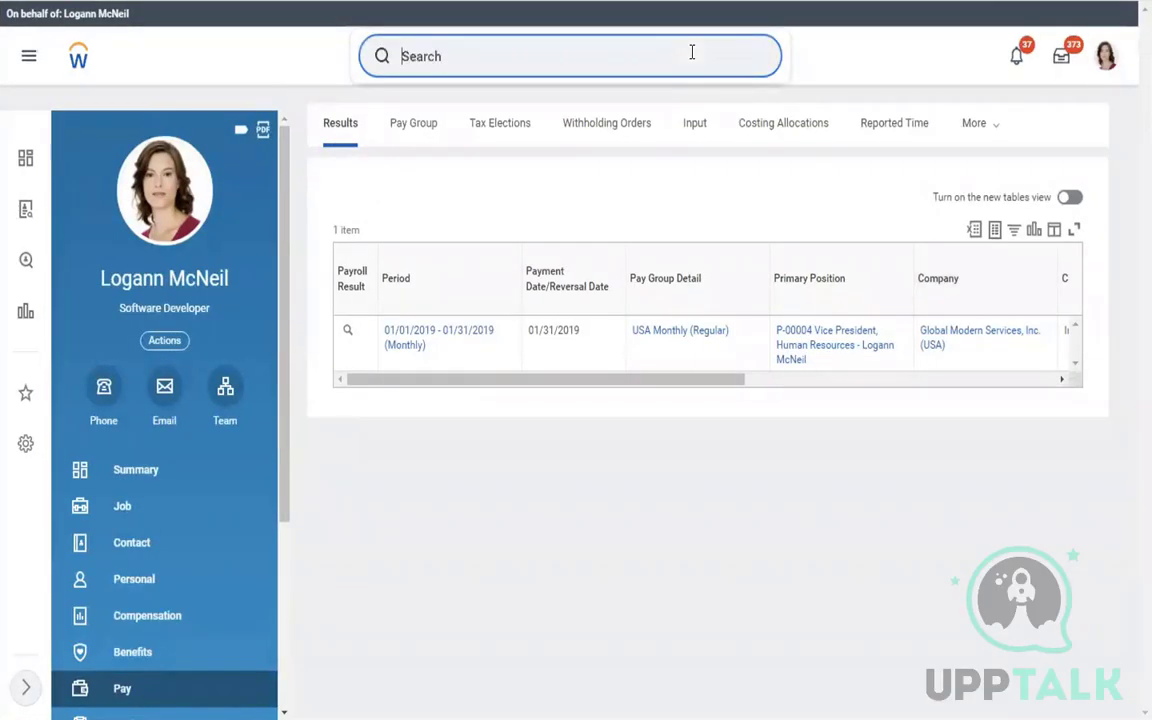
pyautogui.write('view pay result')
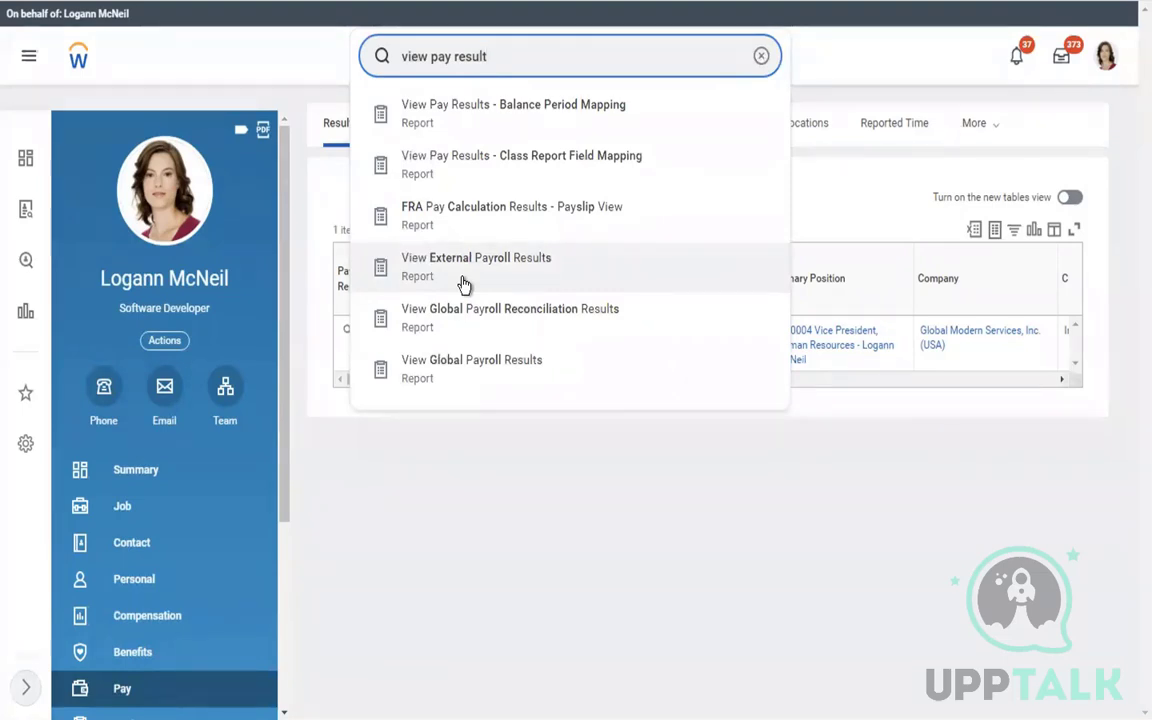
pyautogui.click(456, 378)
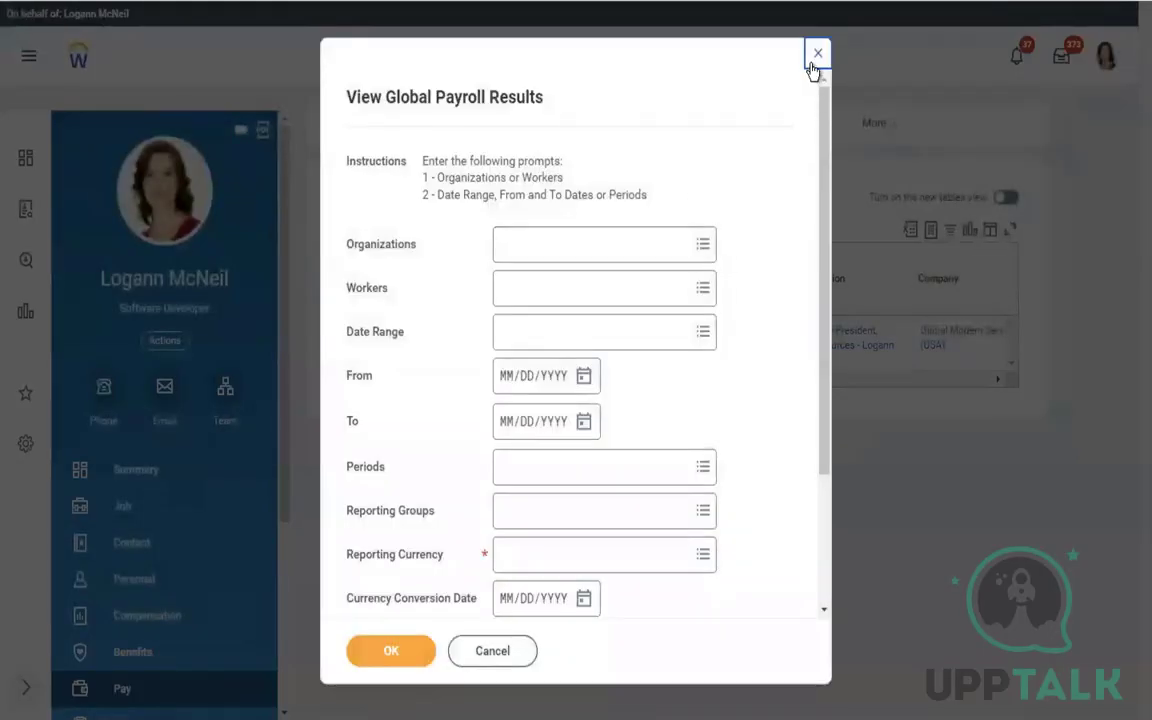
pyautogui.click(814, 60)
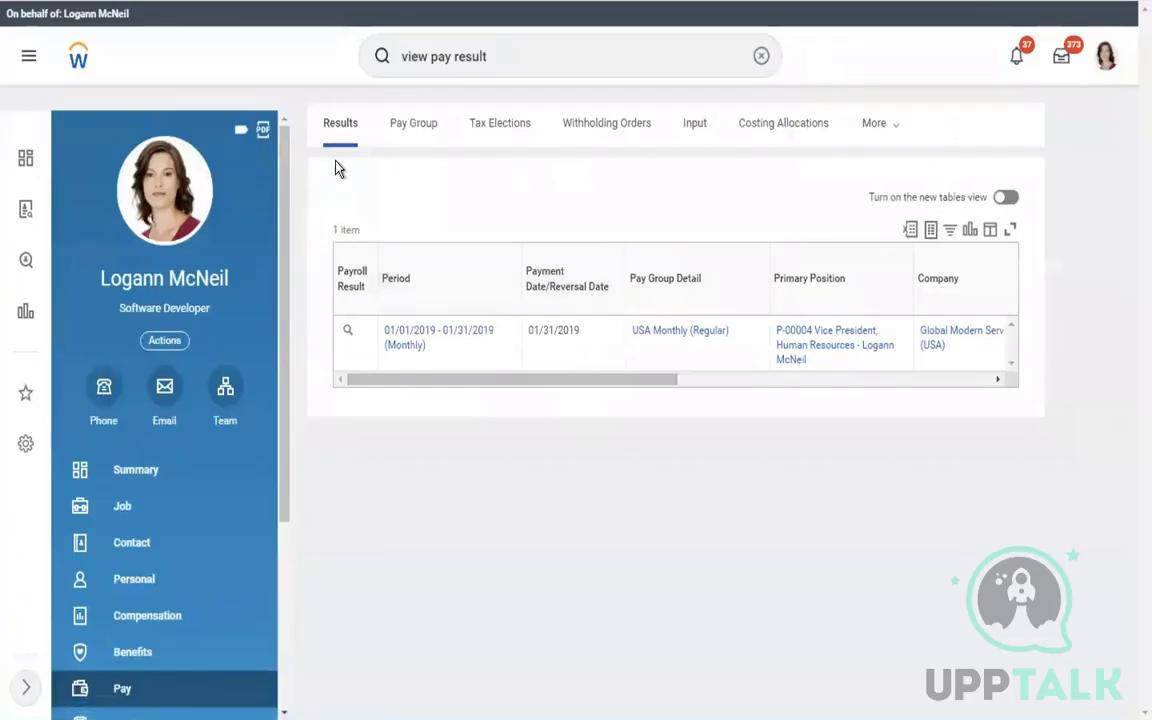
pyautogui.click(512, 125)
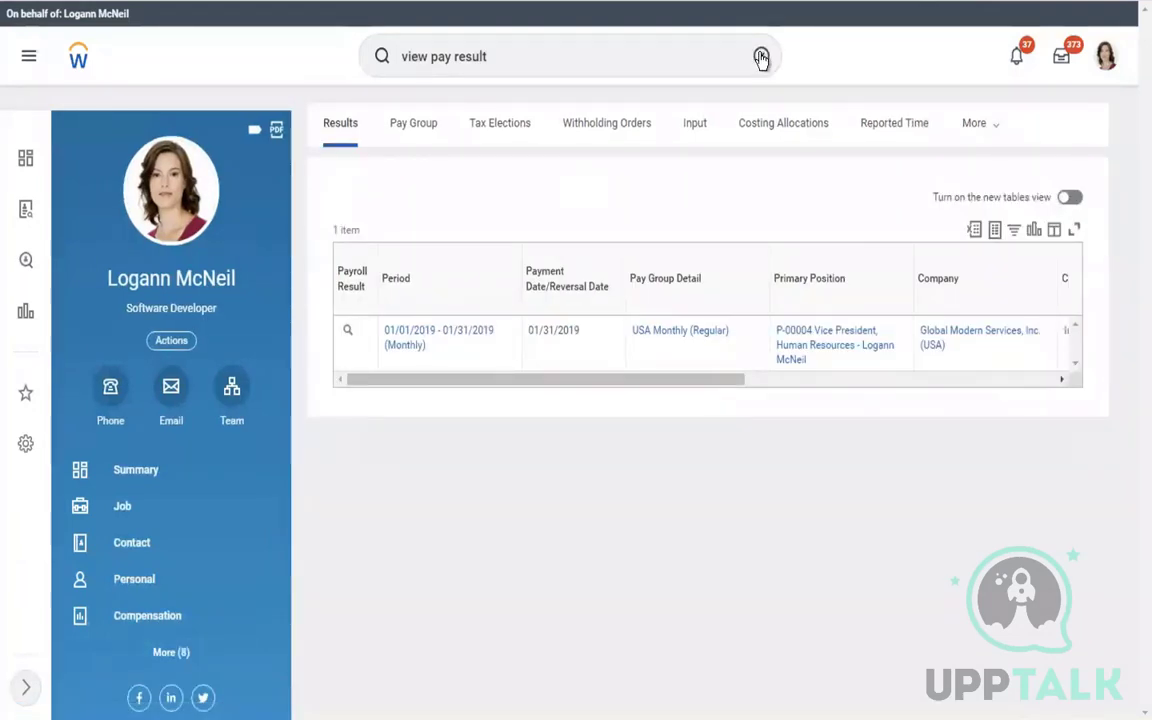
pyautogui.click(761, 58)
pyautogui.click(660, 46)
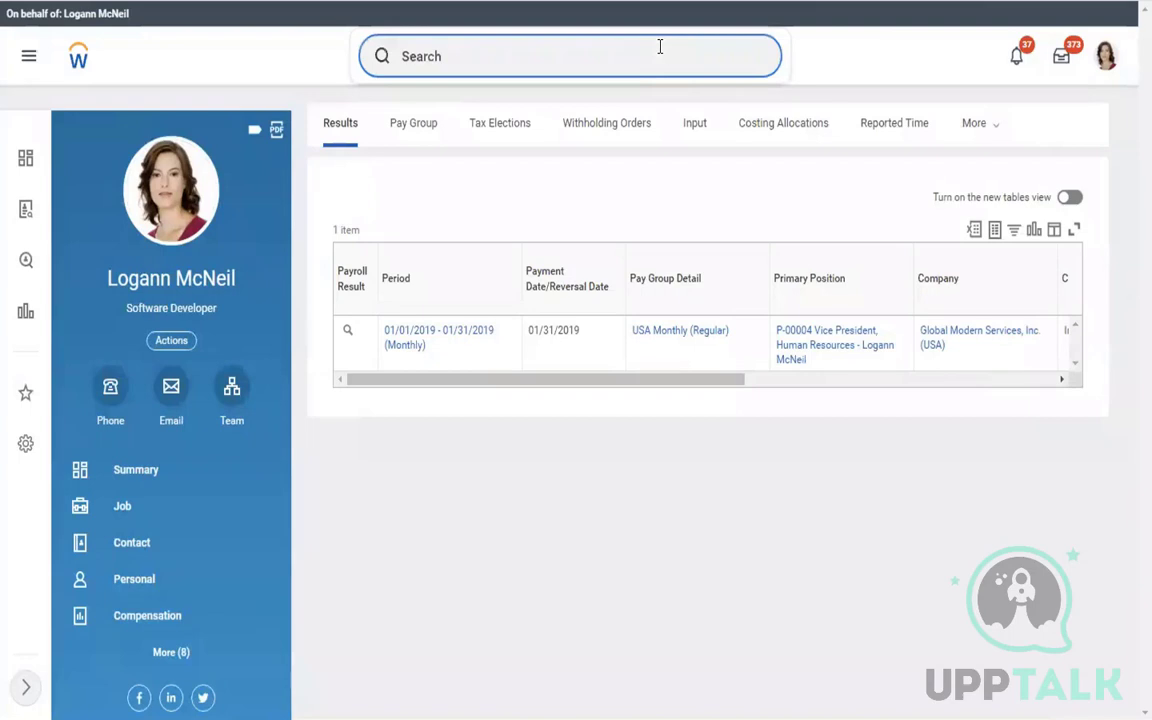
# Run the Stop Proxy task, confirm it, and open the administrator's own account menu
pyautogui.write('stop proxy')
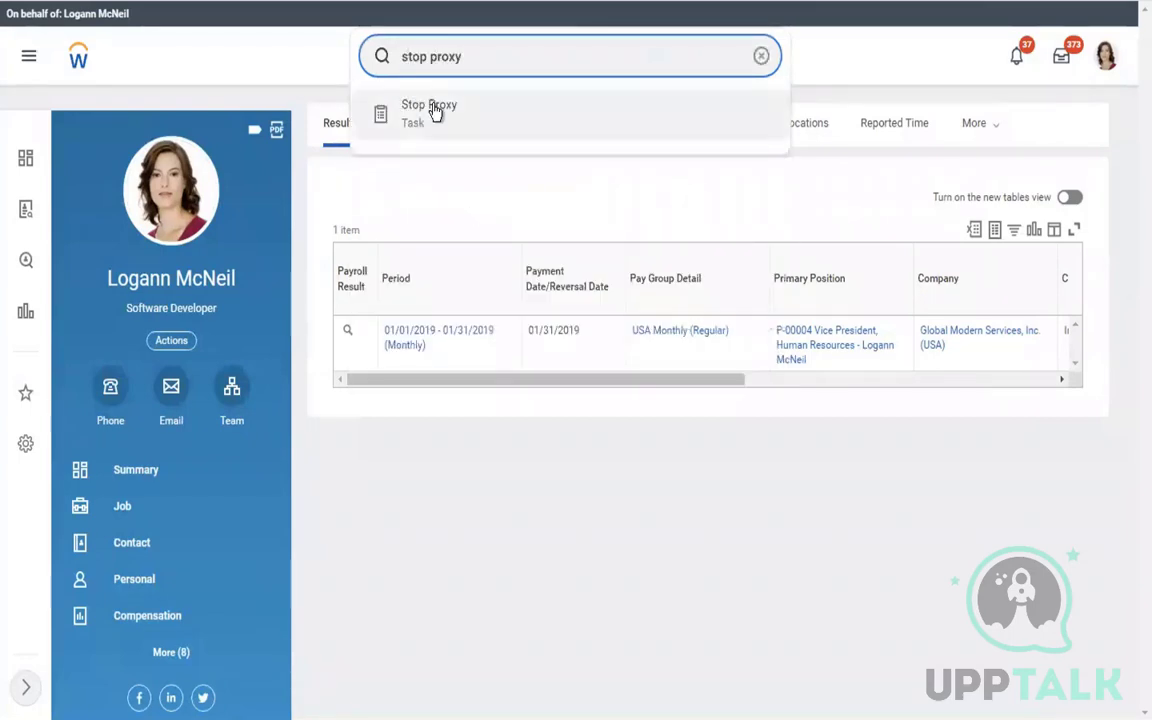
pyautogui.click(433, 107)
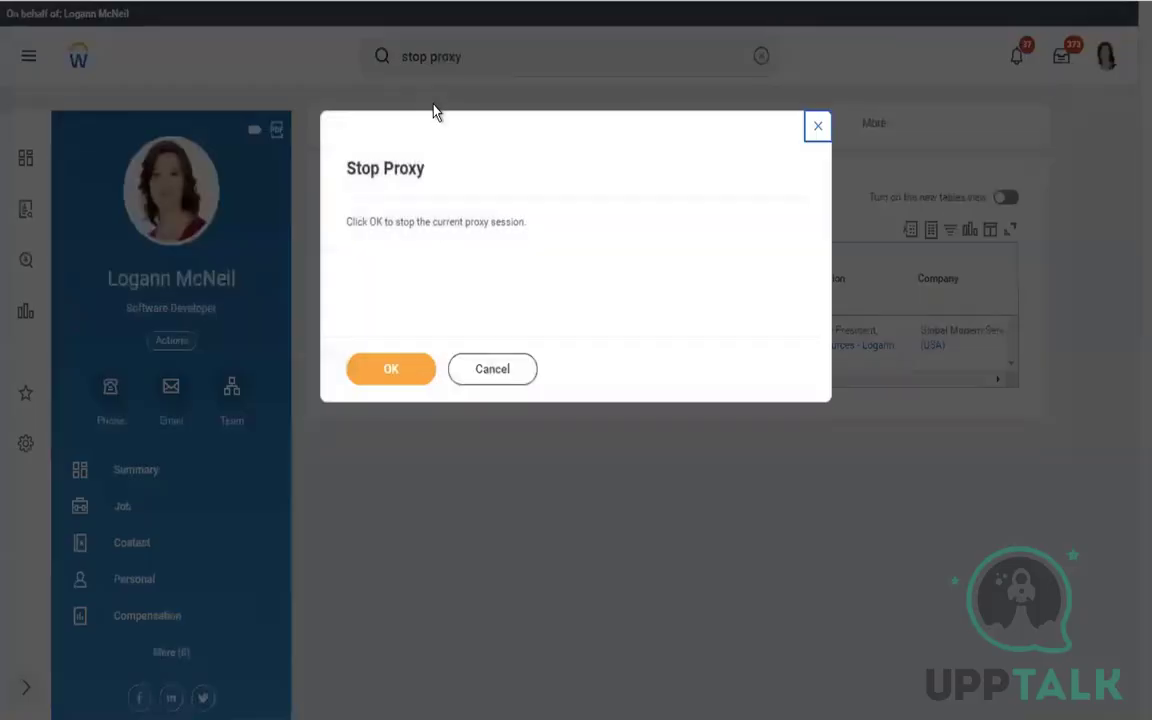
pyautogui.click(377, 371)
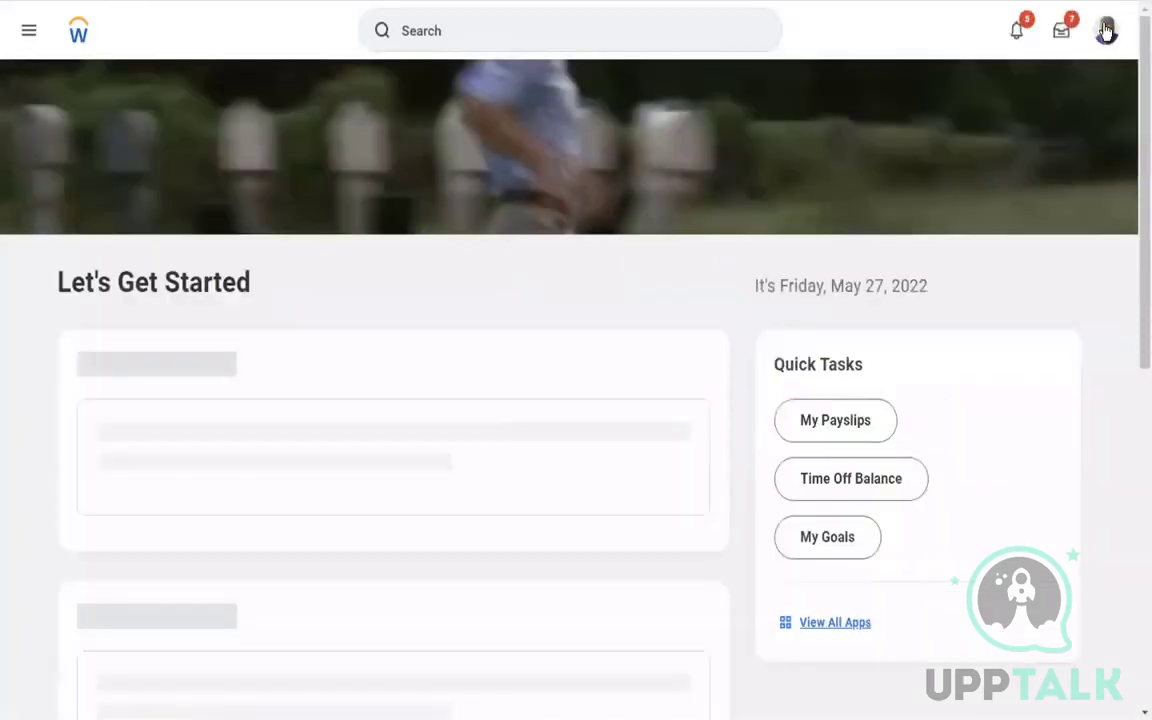
pyautogui.click(1106, 31)
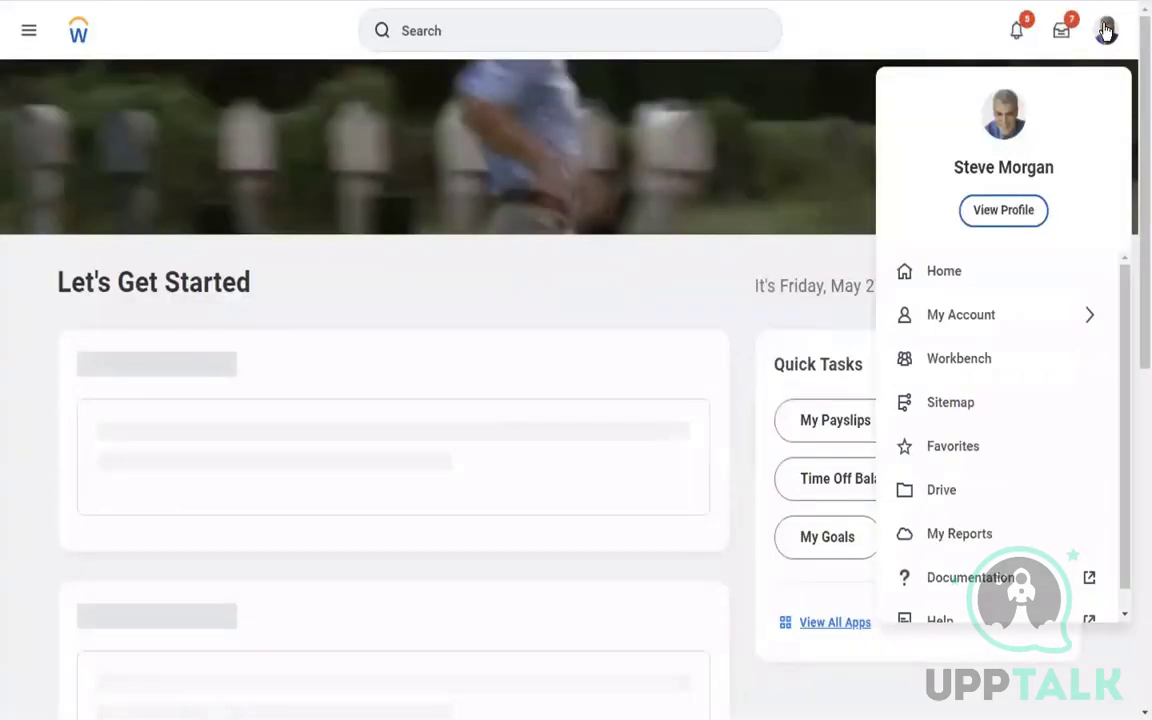
# Find the Staff Payroll Specialist, check his Semi-monthly pay group, and open his team's Org Chart
pyautogui.click(411, 24)
pyautogui.click(430, 36)
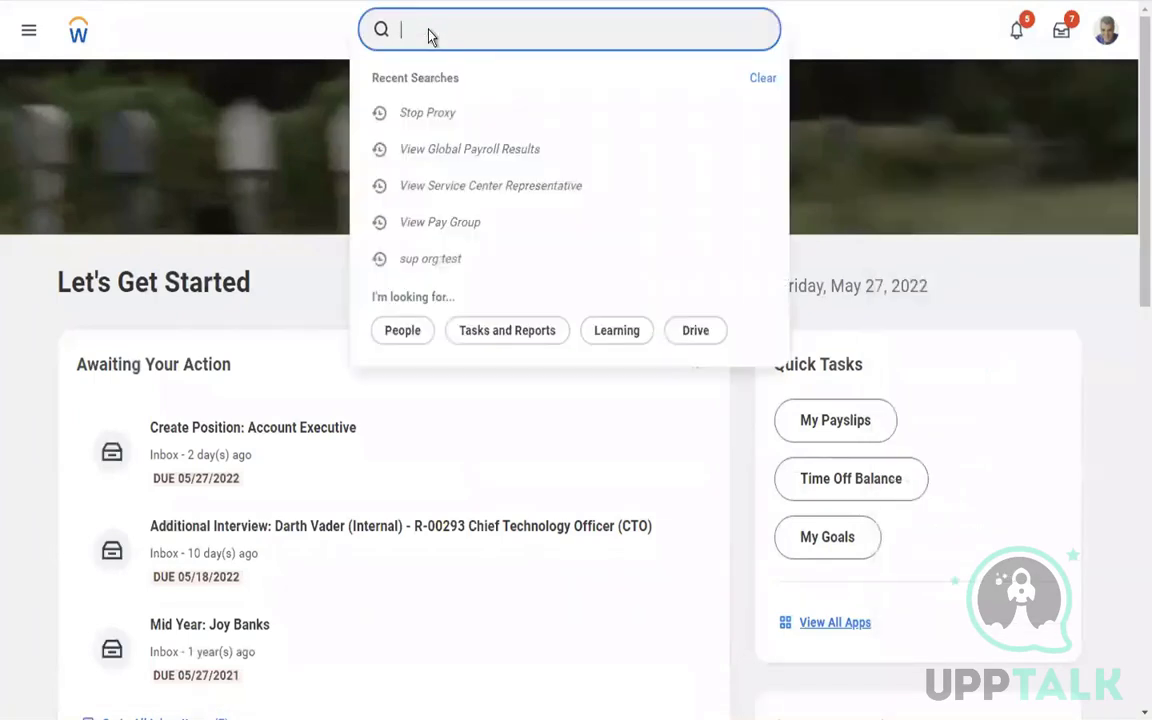
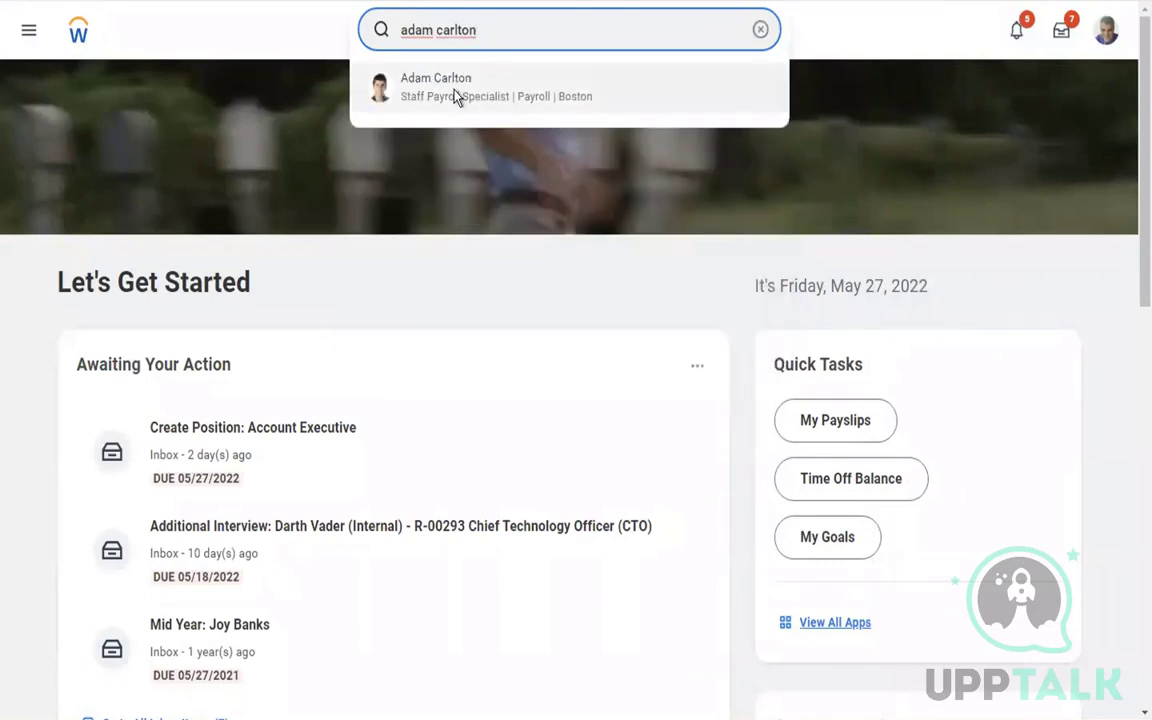
pyautogui.click(455, 95)
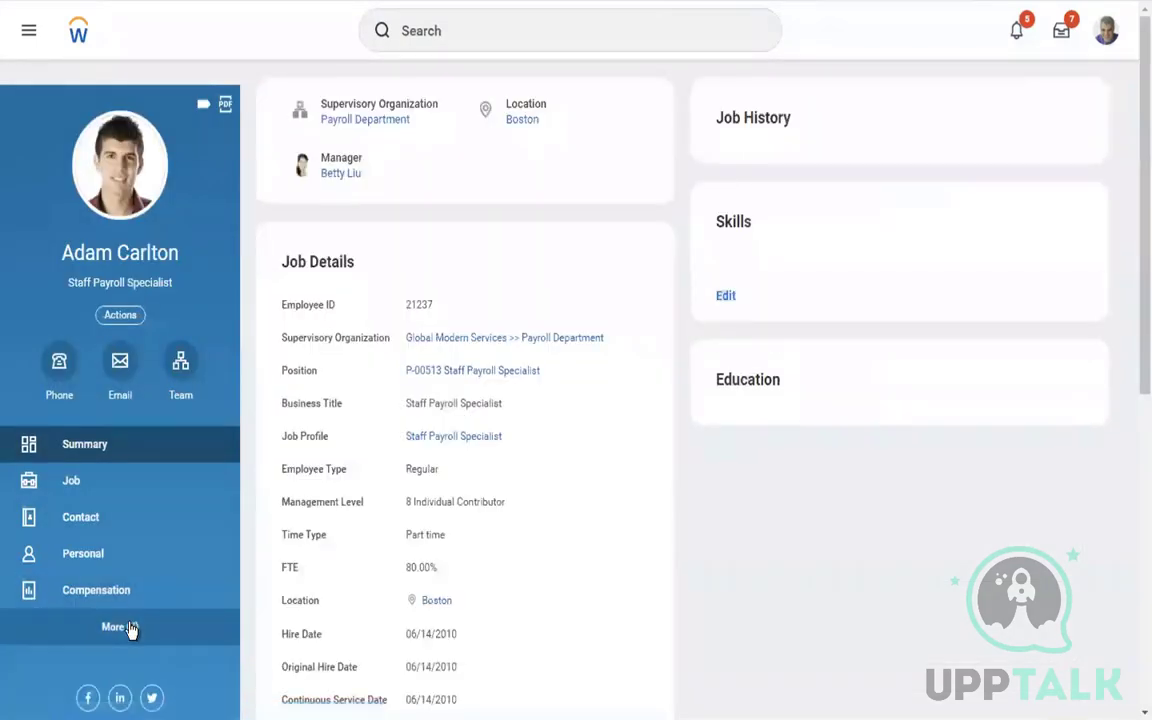
pyautogui.click(133, 627)
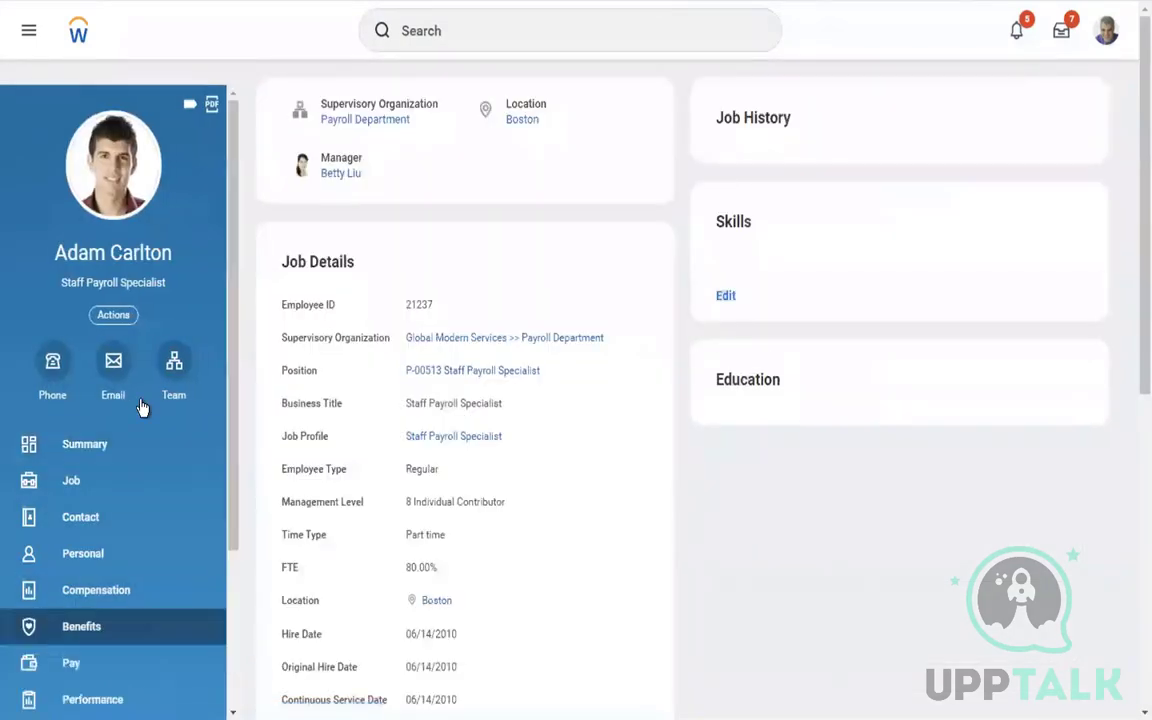
pyautogui.click(77, 661)
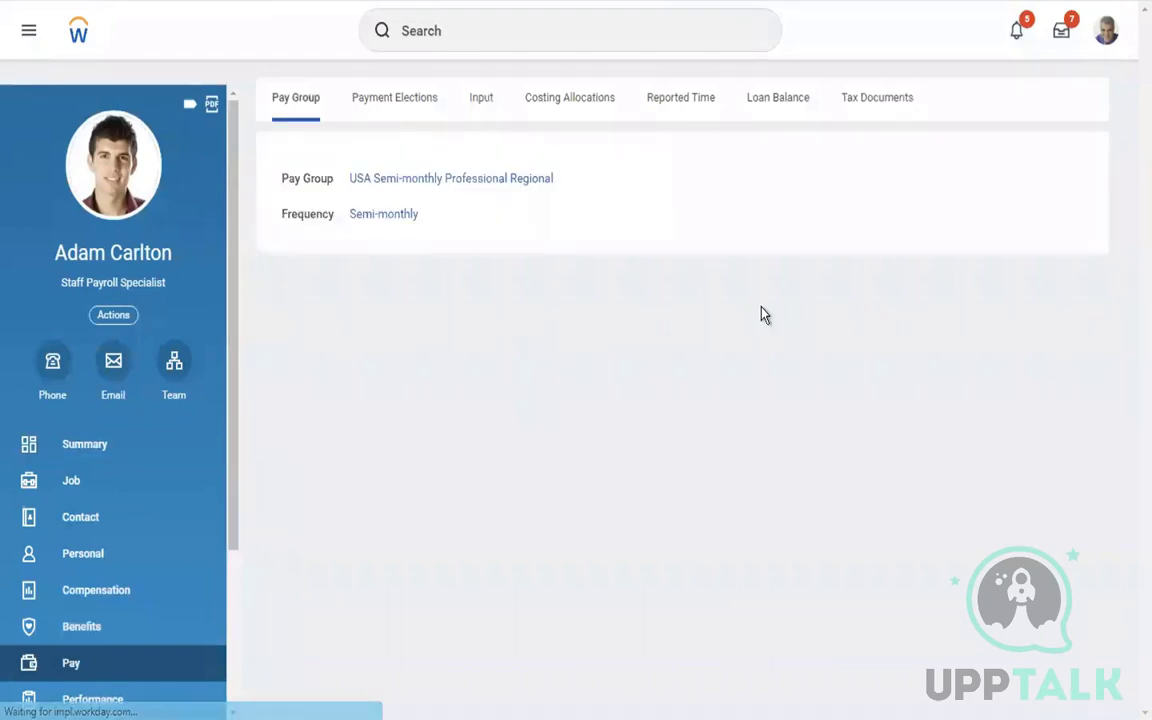
pyautogui.click(112, 669)
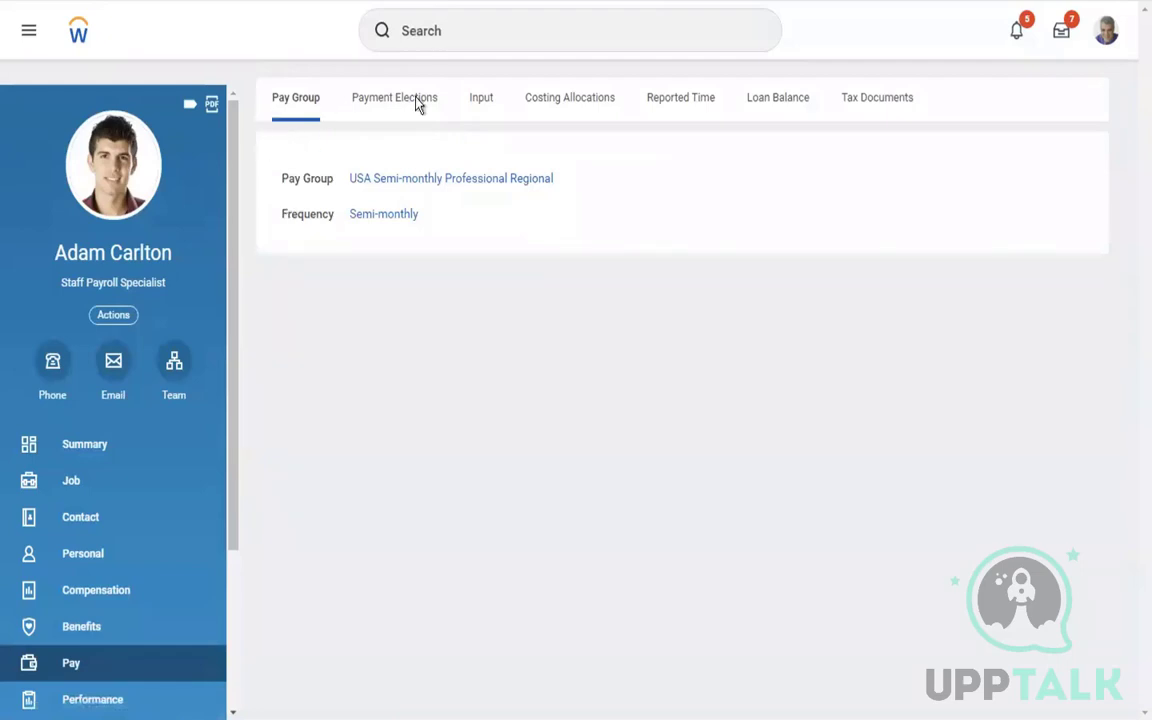
pyautogui.click(170, 372)
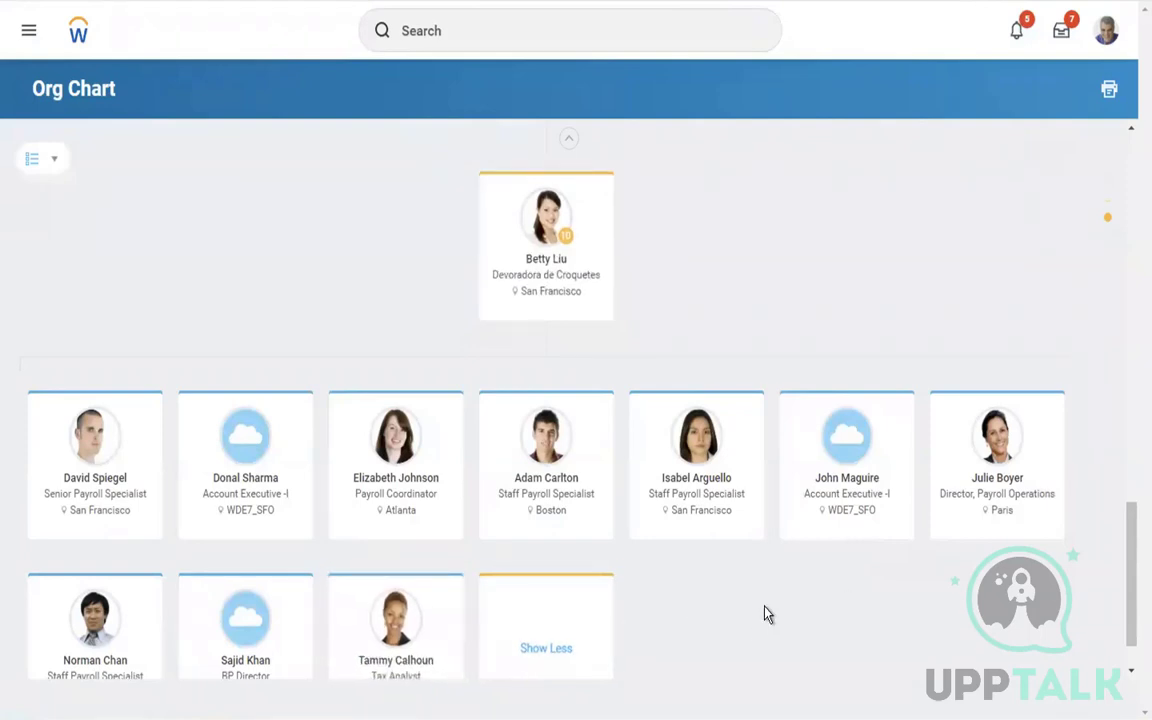
pyautogui.click(380, 662)
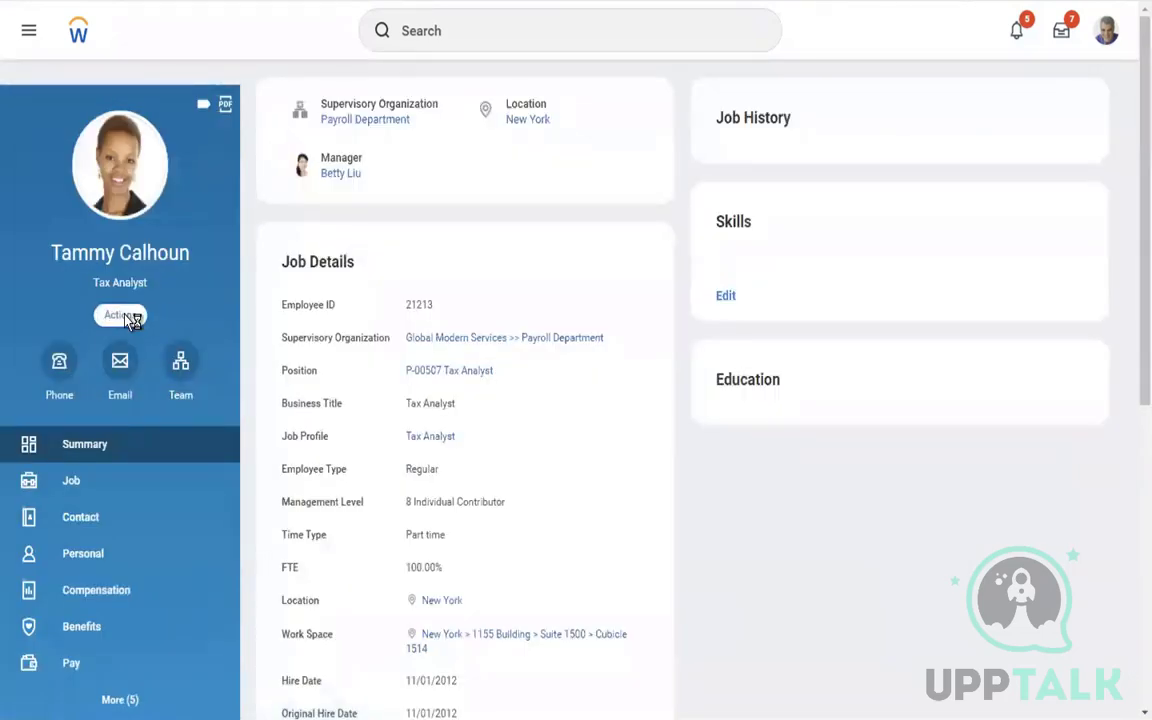
pyautogui.click(128, 316)
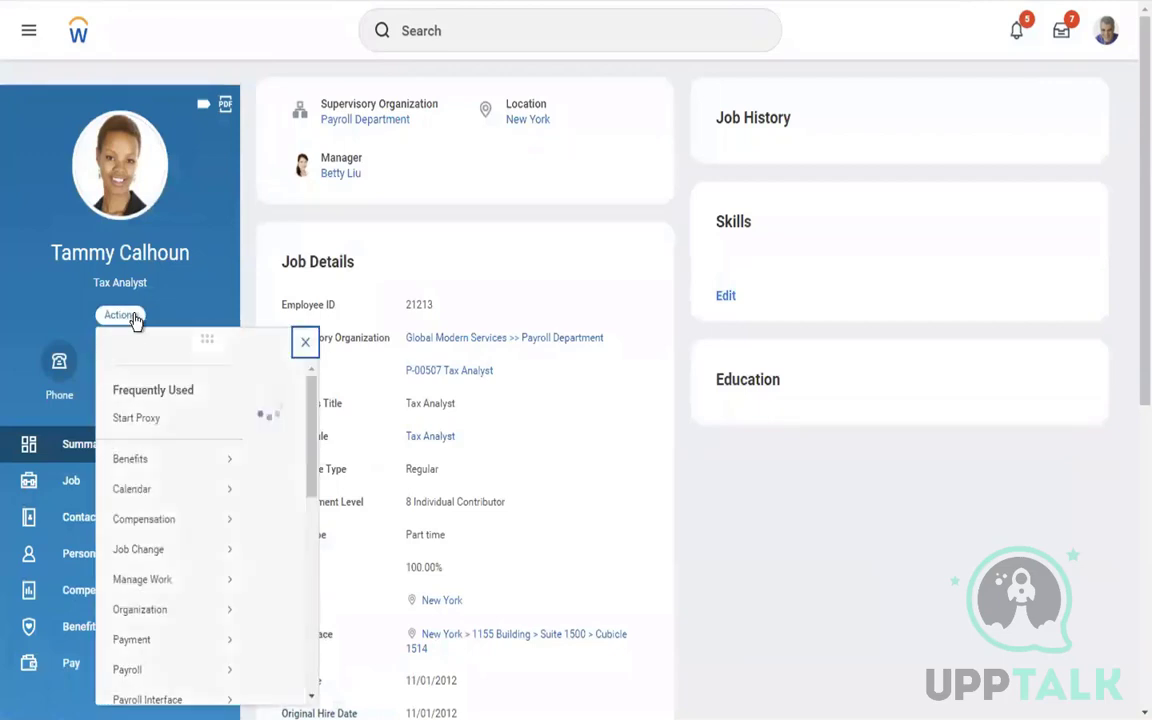
pyautogui.click(143, 437)
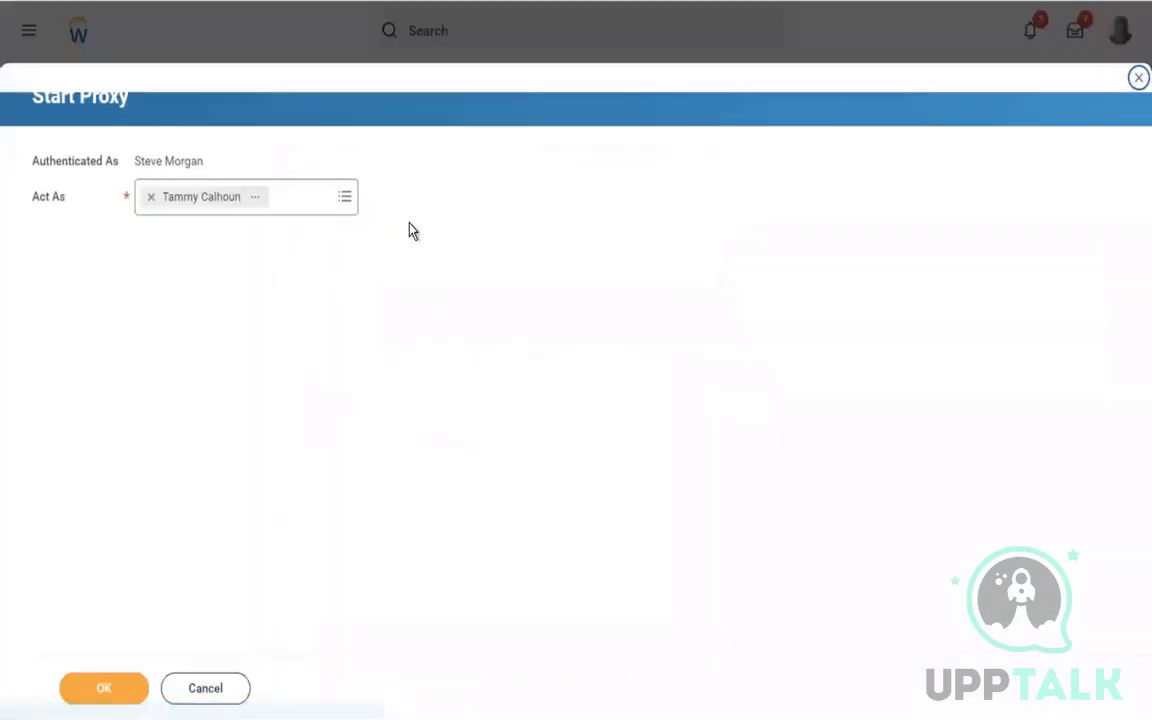
# Start the Tax Analyst proxy and view the payroll worker's Pay page, where Reported Time shows no data
pyautogui.click(84, 690)
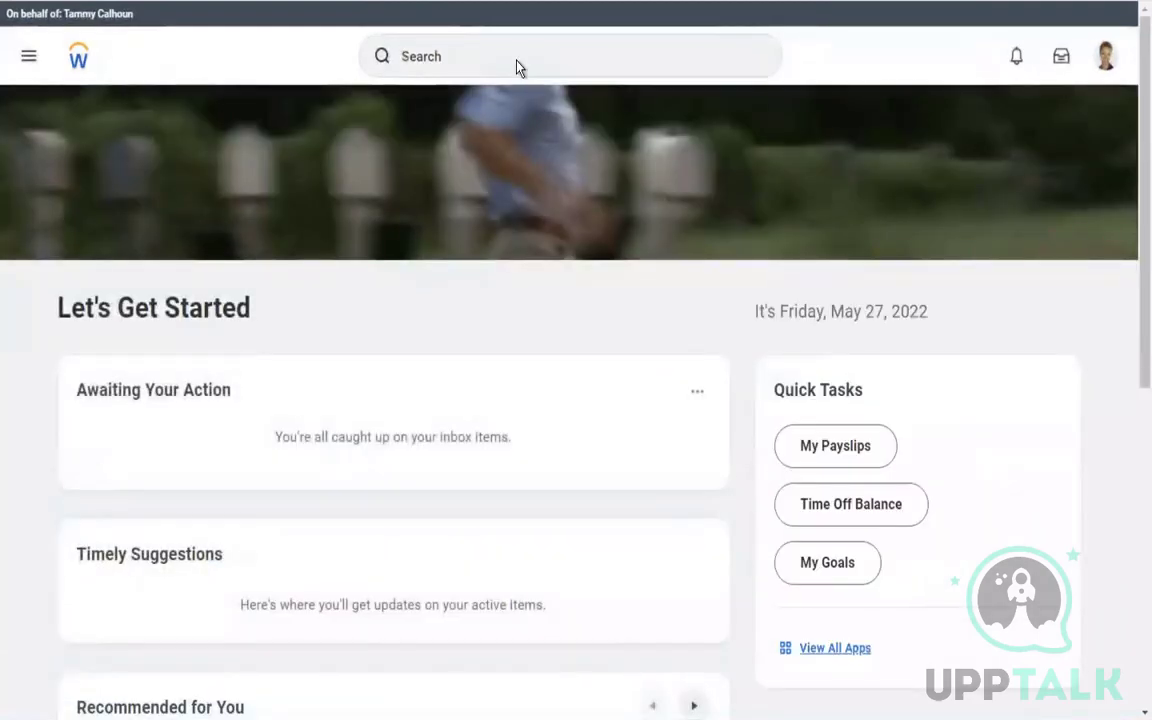
pyautogui.click(516, 60)
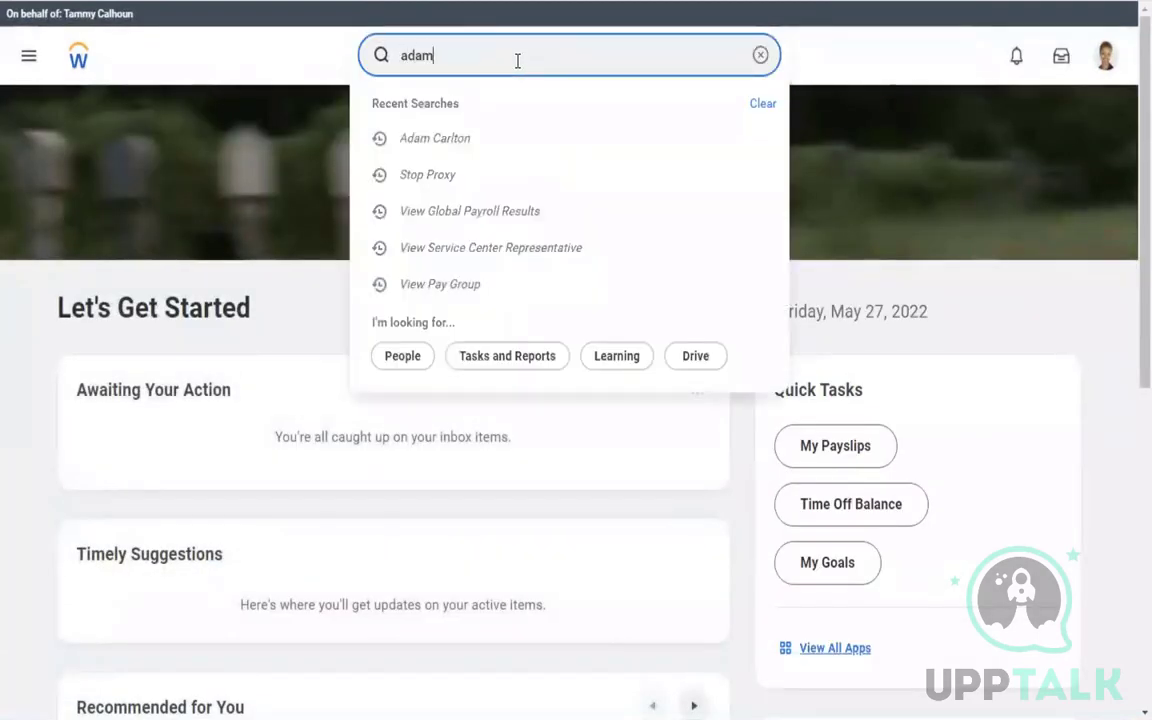
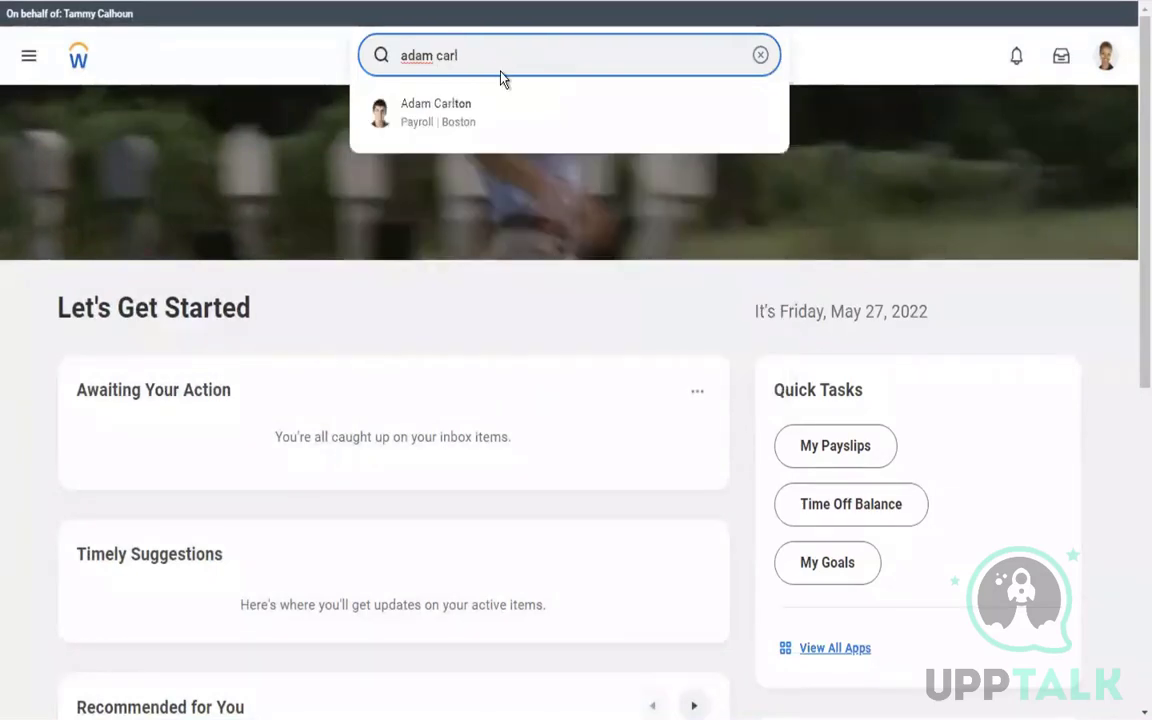
pyautogui.click(461, 118)
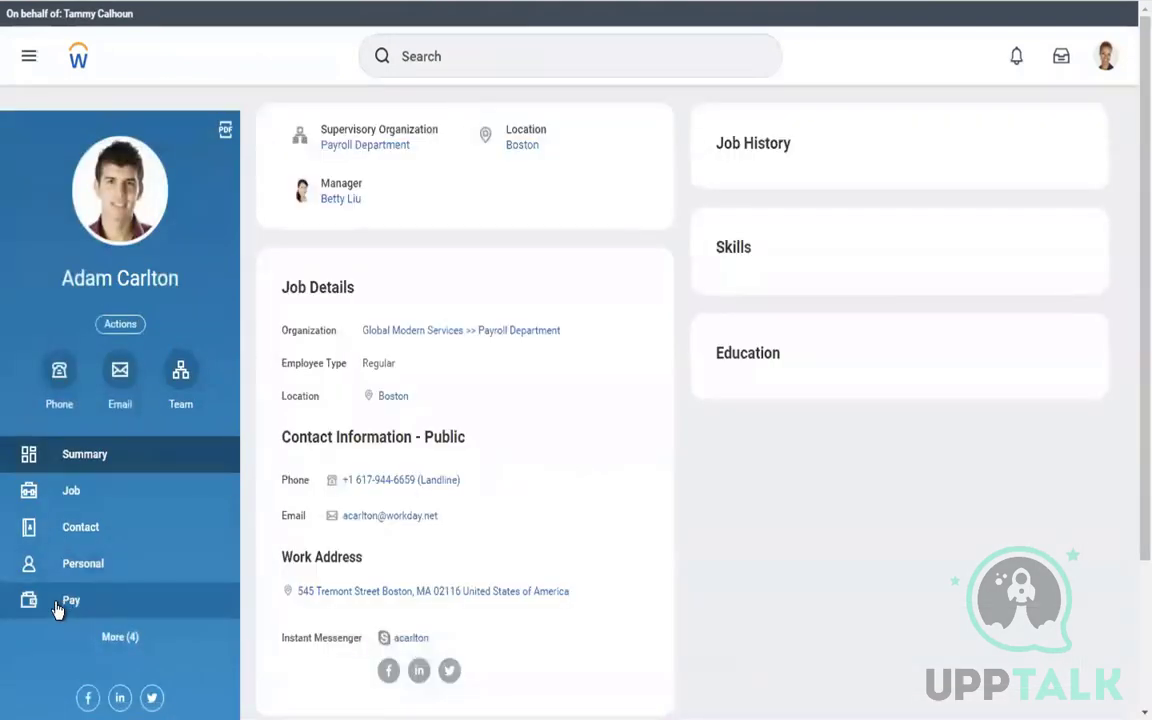
pyautogui.click(57, 610)
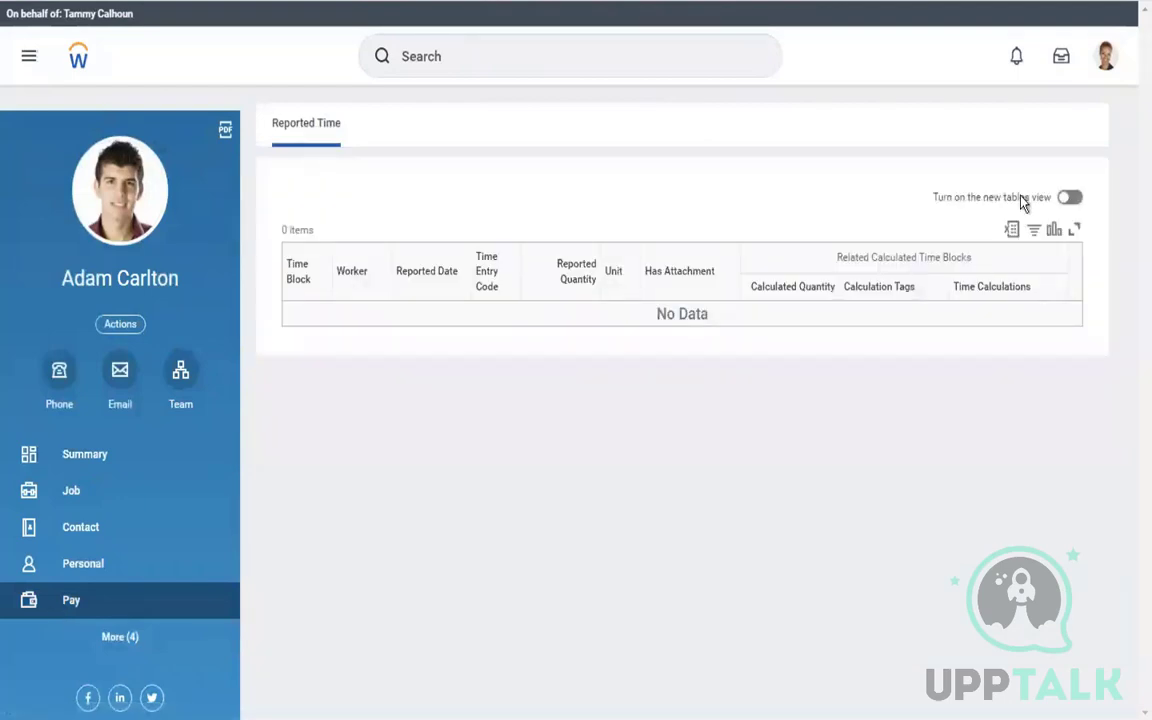
pyautogui.click(1105, 60)
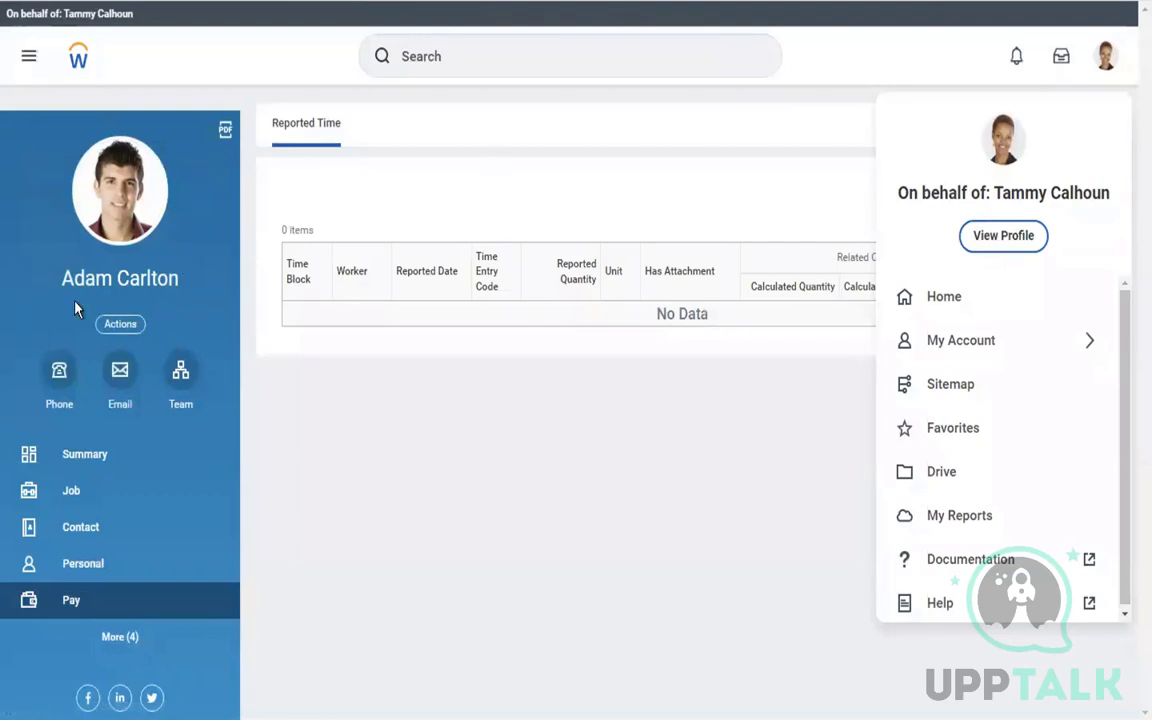
pyautogui.click(487, 152)
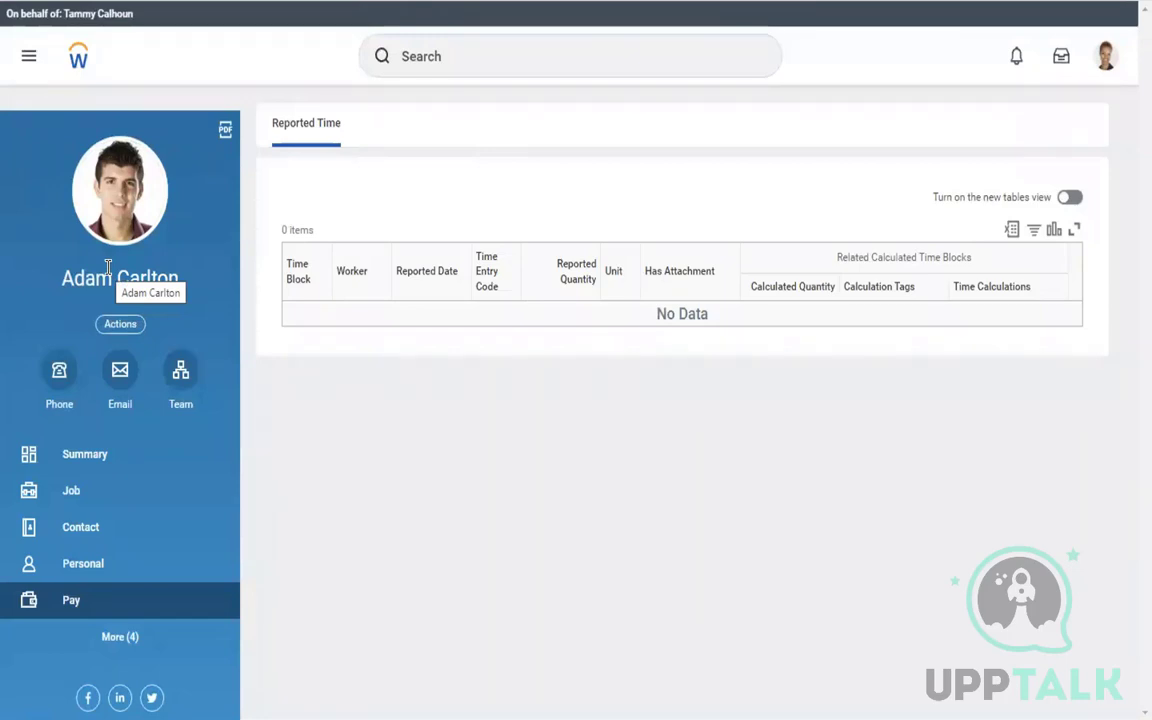
pyautogui.click(436, 62)
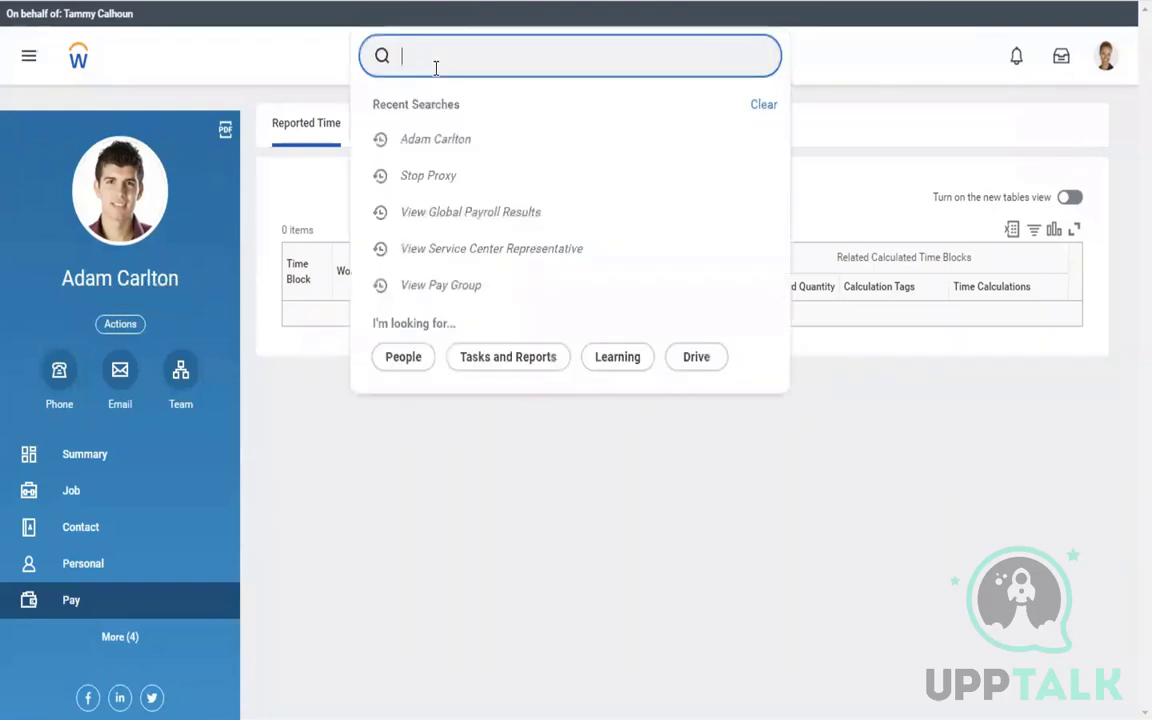
# Replace the 'view pay group' search with 'stop proxy' and end the Tax Analyst proxy session
pyautogui.write('view ')
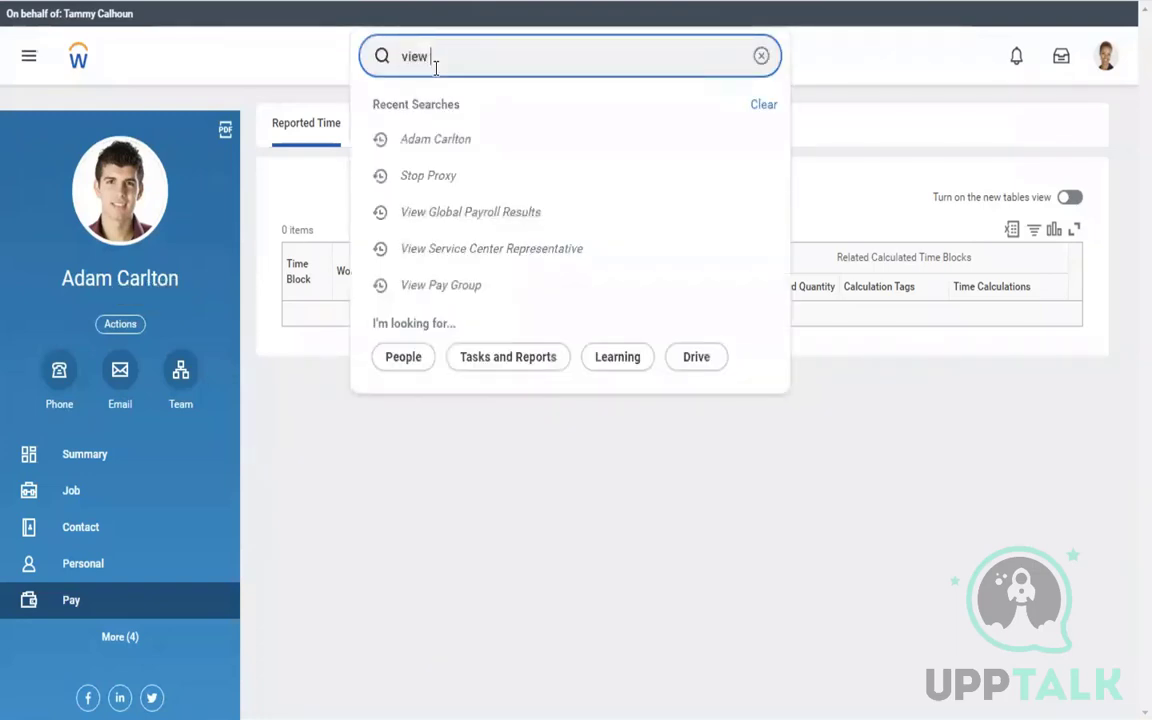
pyautogui.write('pay')
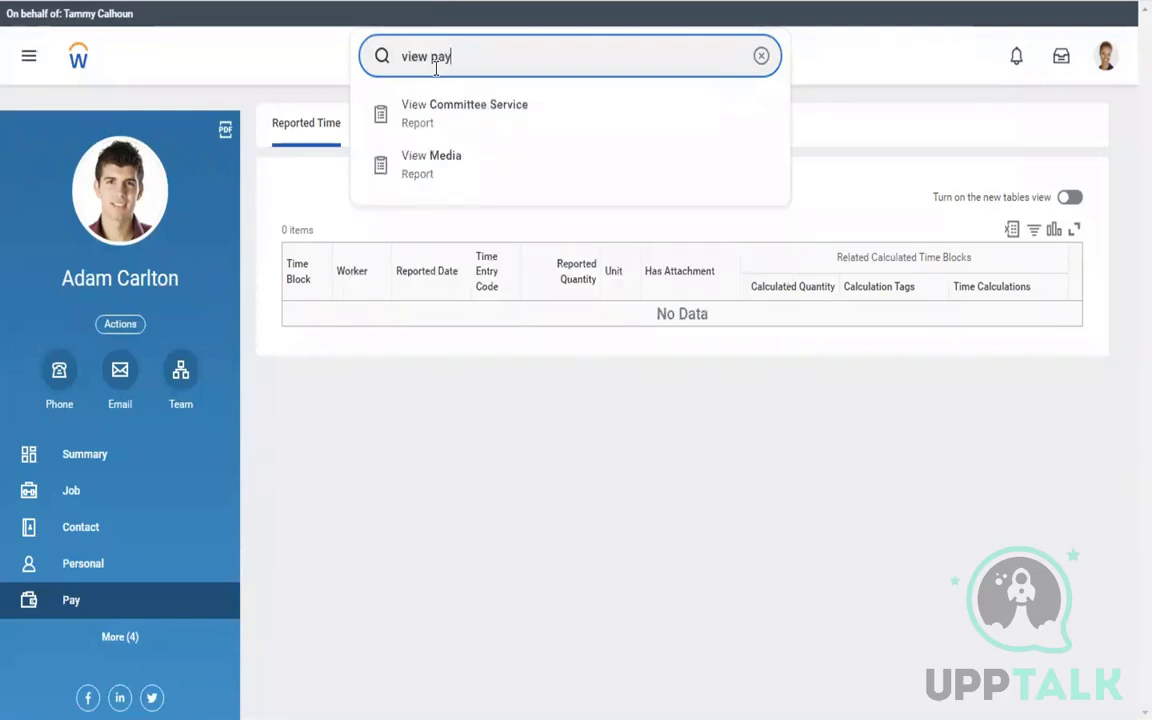
pyautogui.write(' group')
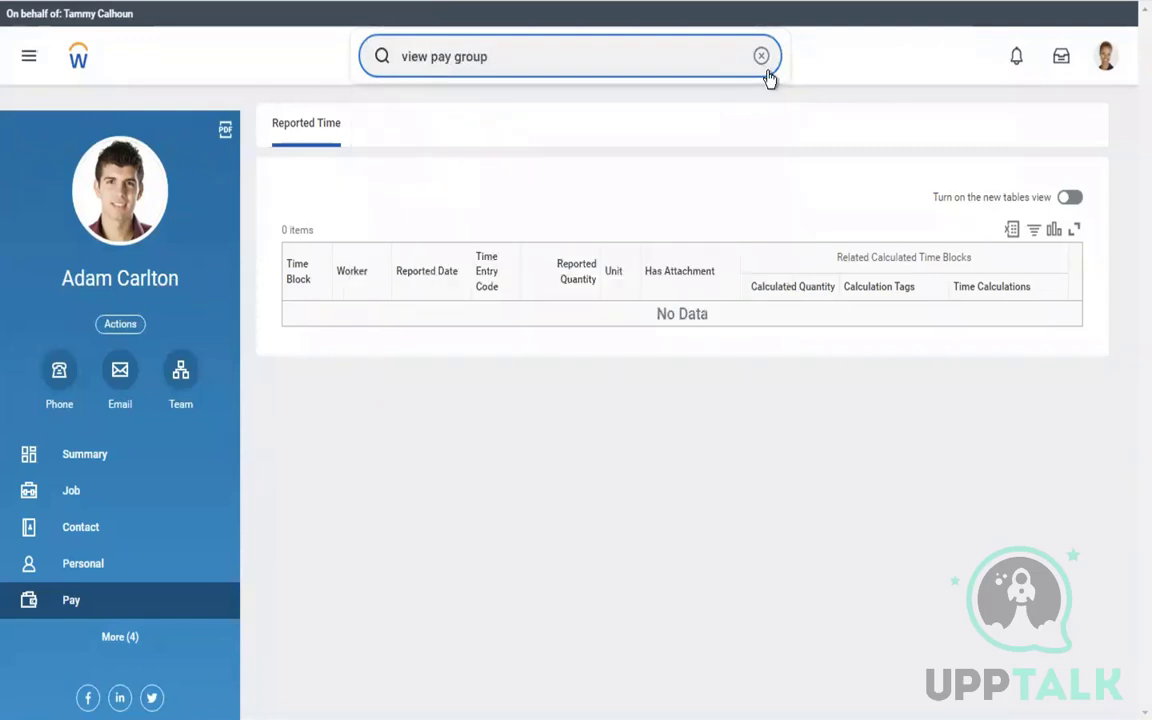
pyautogui.hotkey('ctrl', 'a')
pyautogui.press('BackSpace')
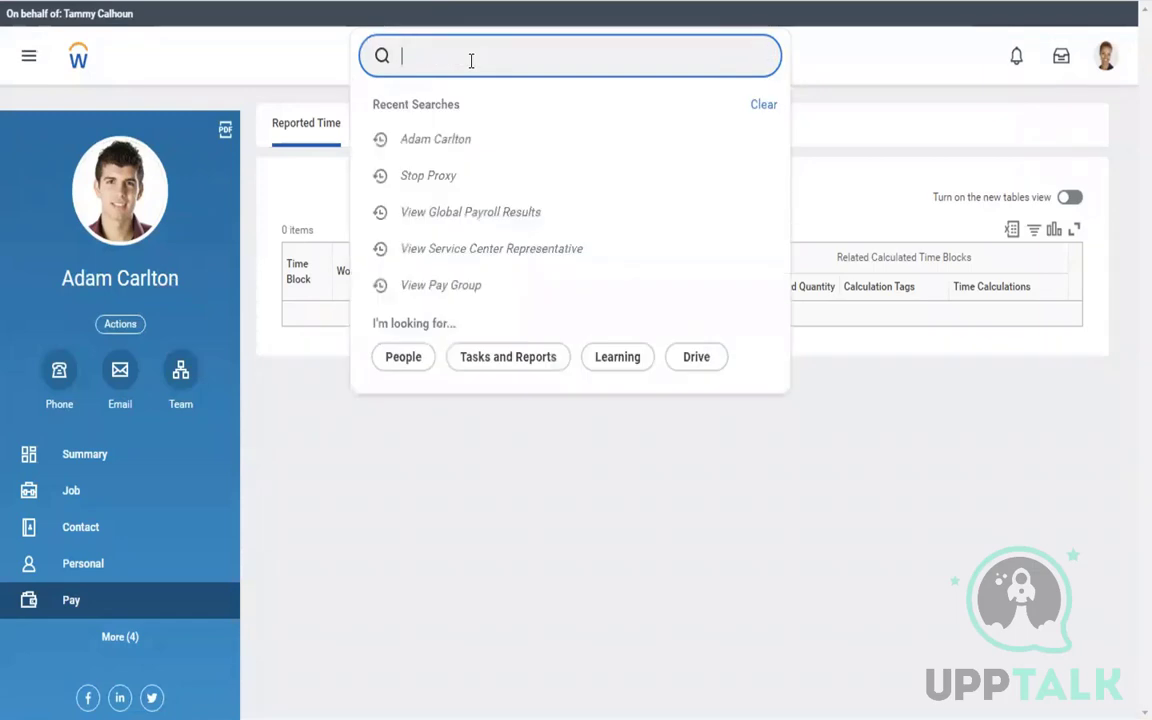
pyautogui.write('stop proxy')
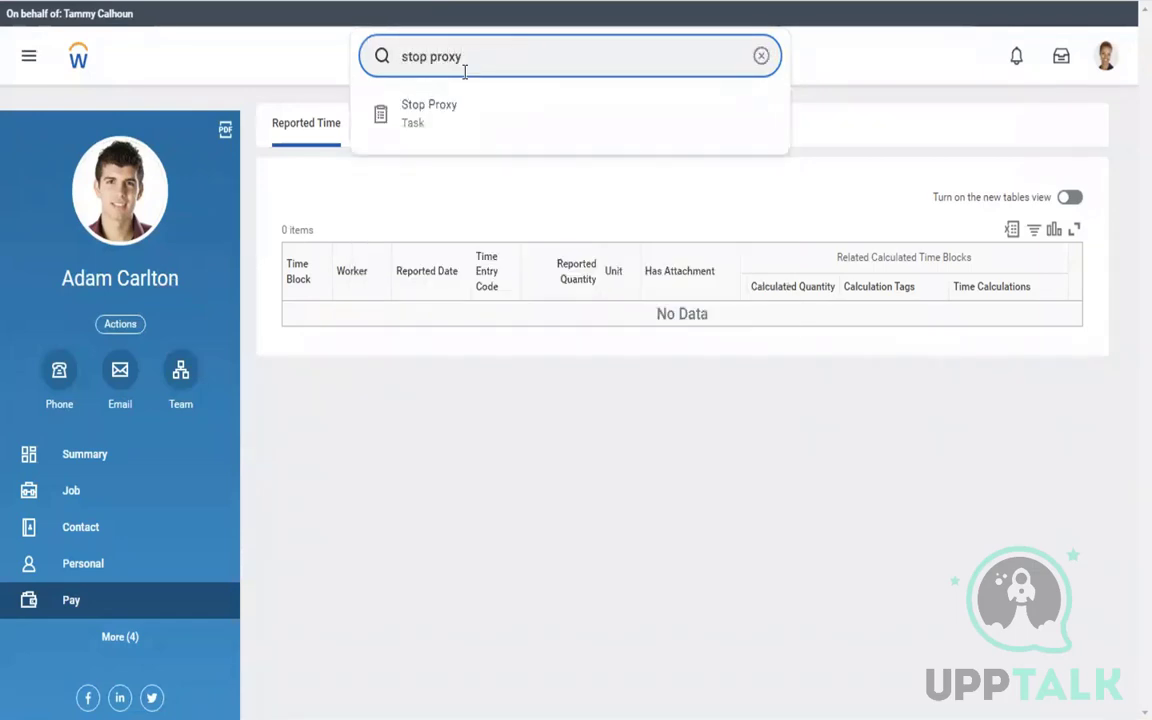
pyautogui.click(430, 110)
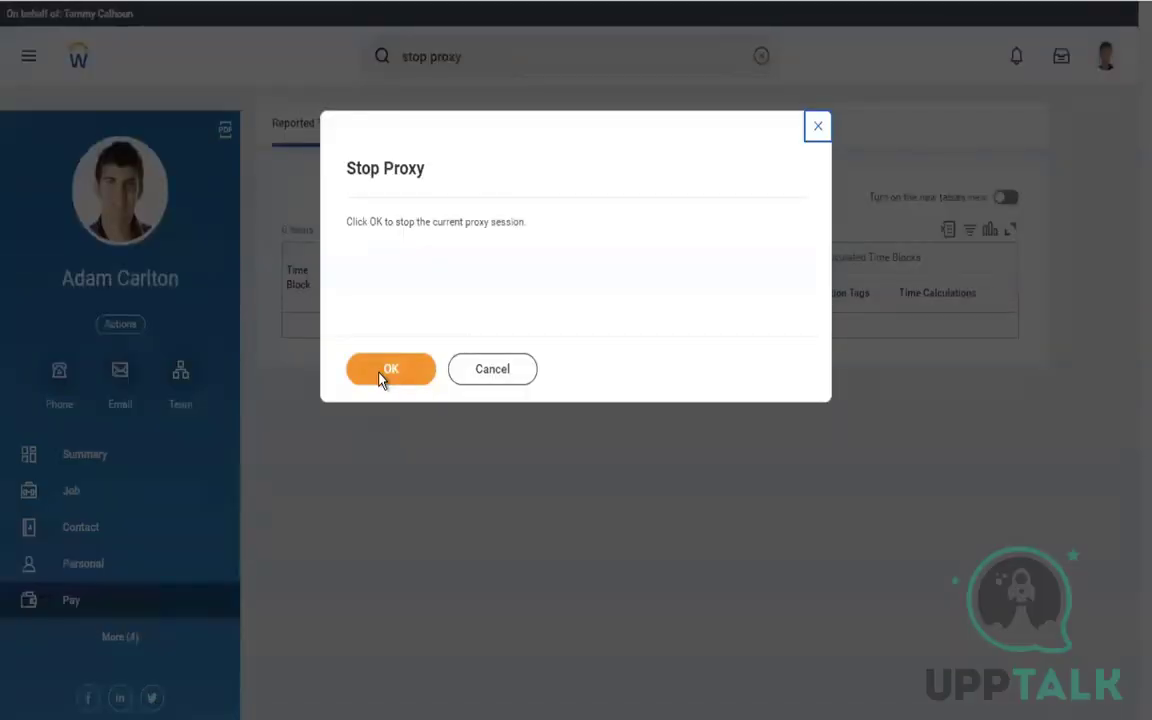
pyautogui.click(388, 370)
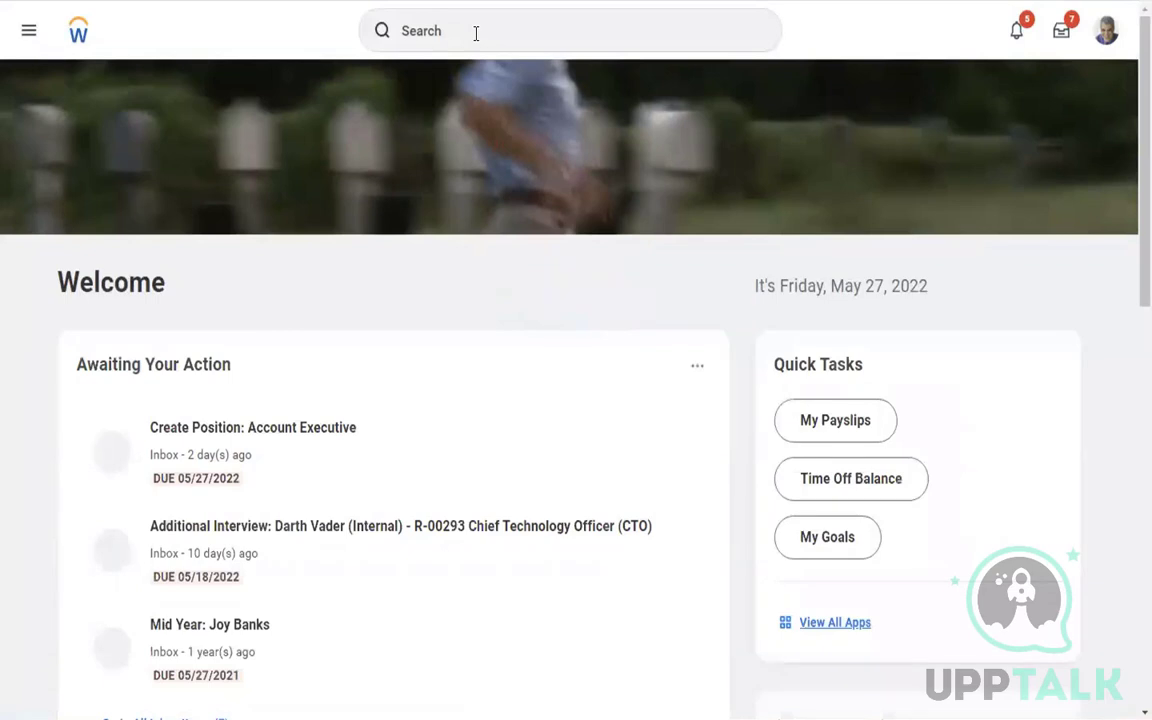
# Run View Pay Group for the USA Semi-monthly Professional Regional pay group
pyautogui.click(433, 33)
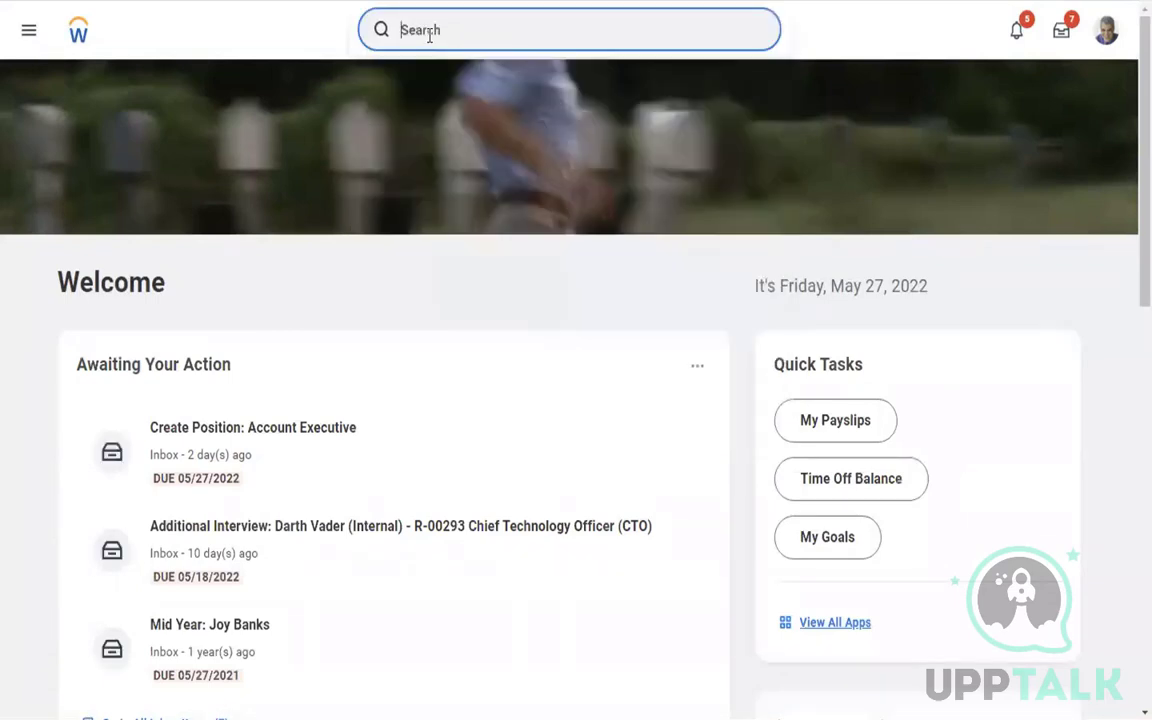
pyautogui.write('view pay group')
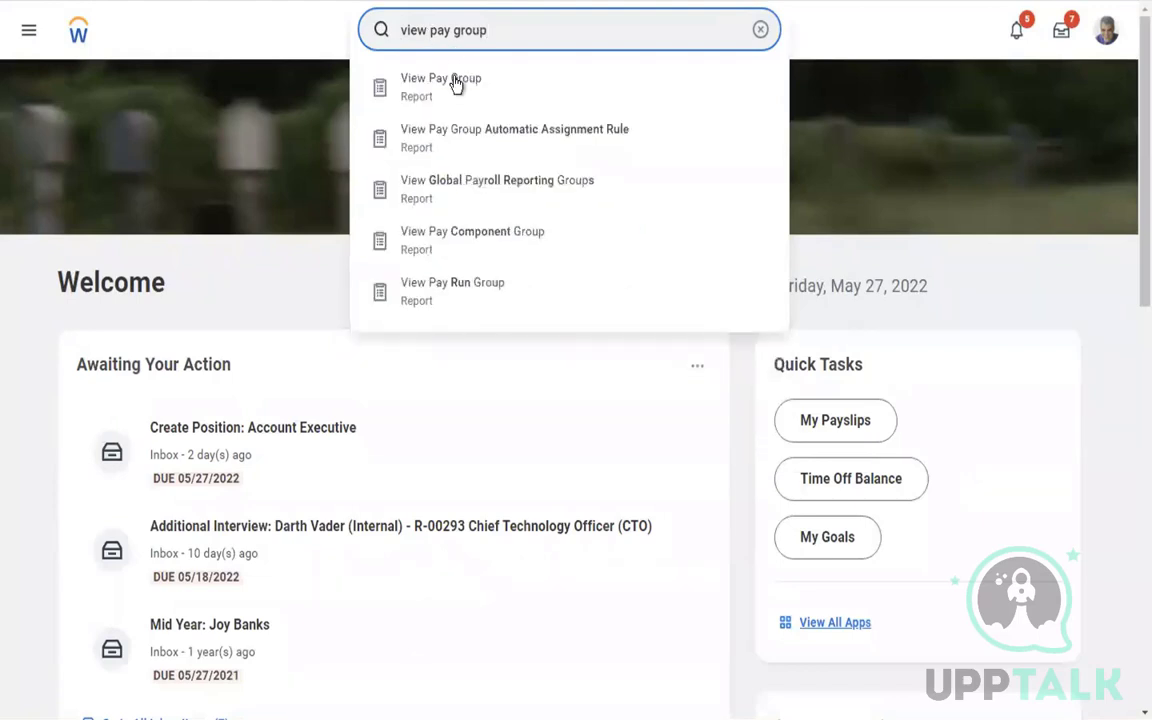
pyautogui.click(437, 95)
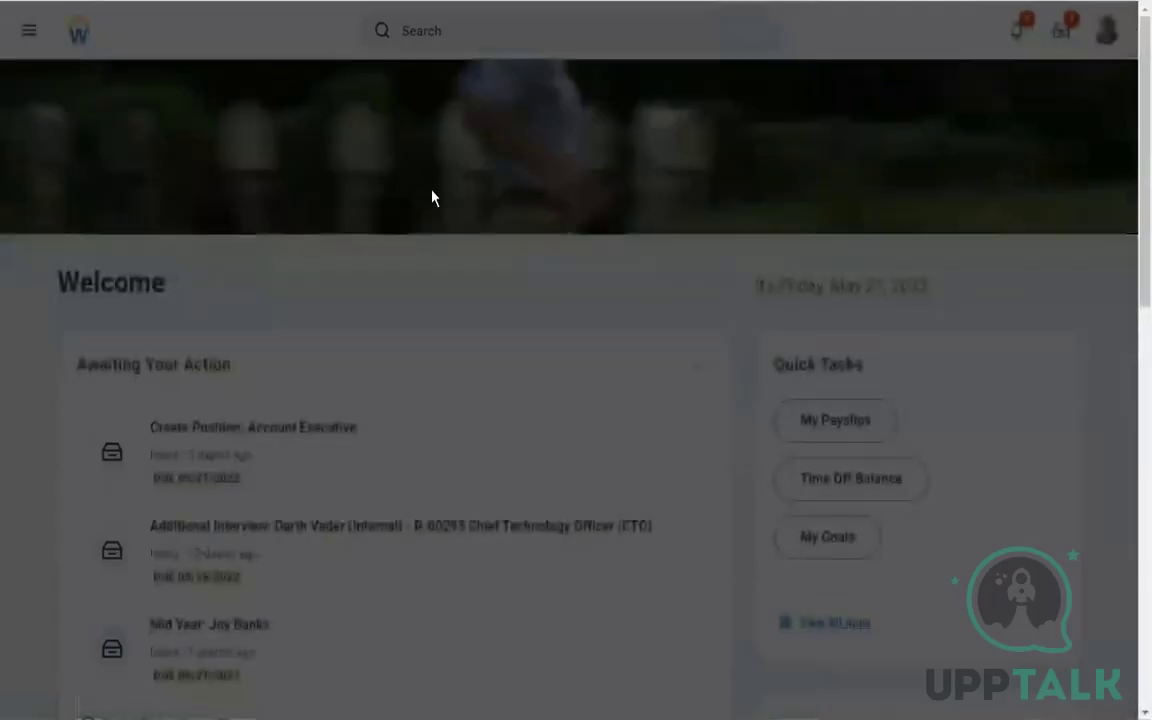
pyautogui.click(443, 243)
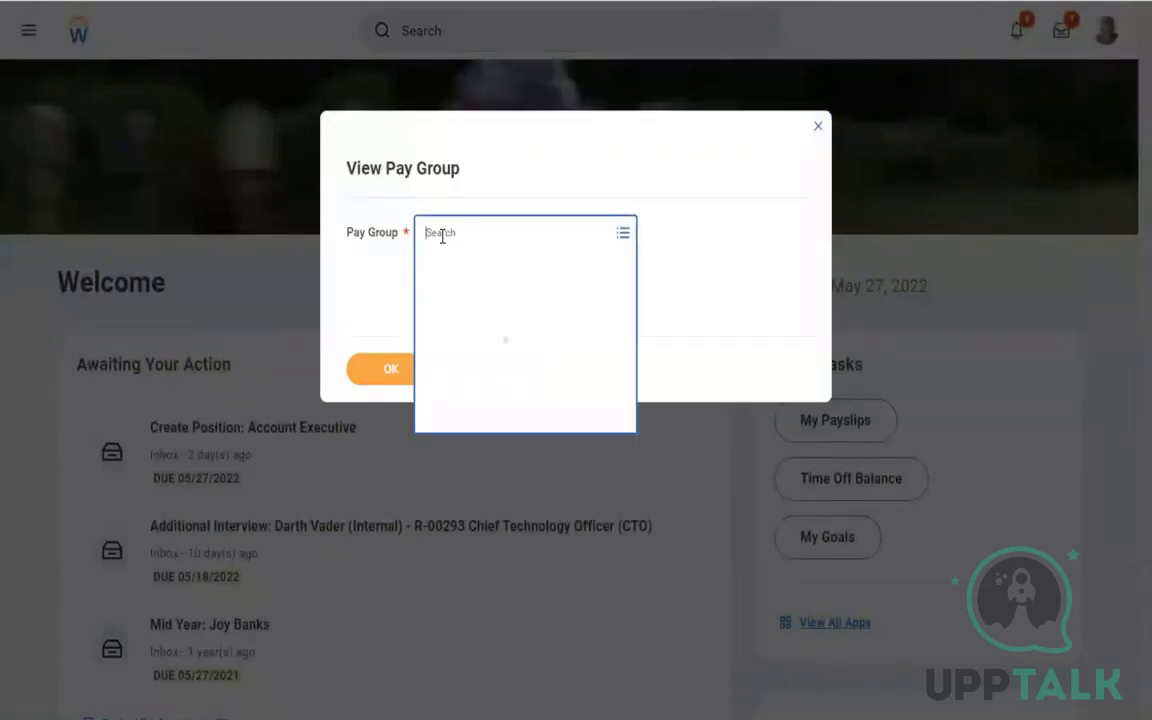
pyautogui.write('us se')
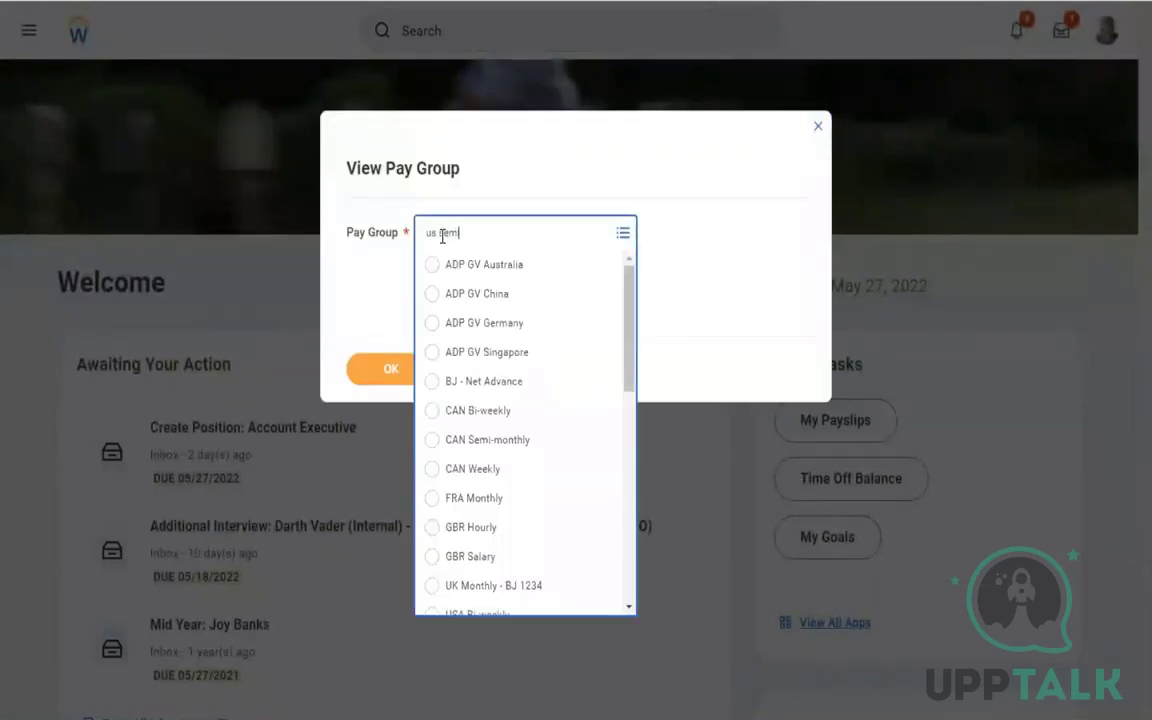
pyautogui.write('mi')
pyautogui.press('Return')
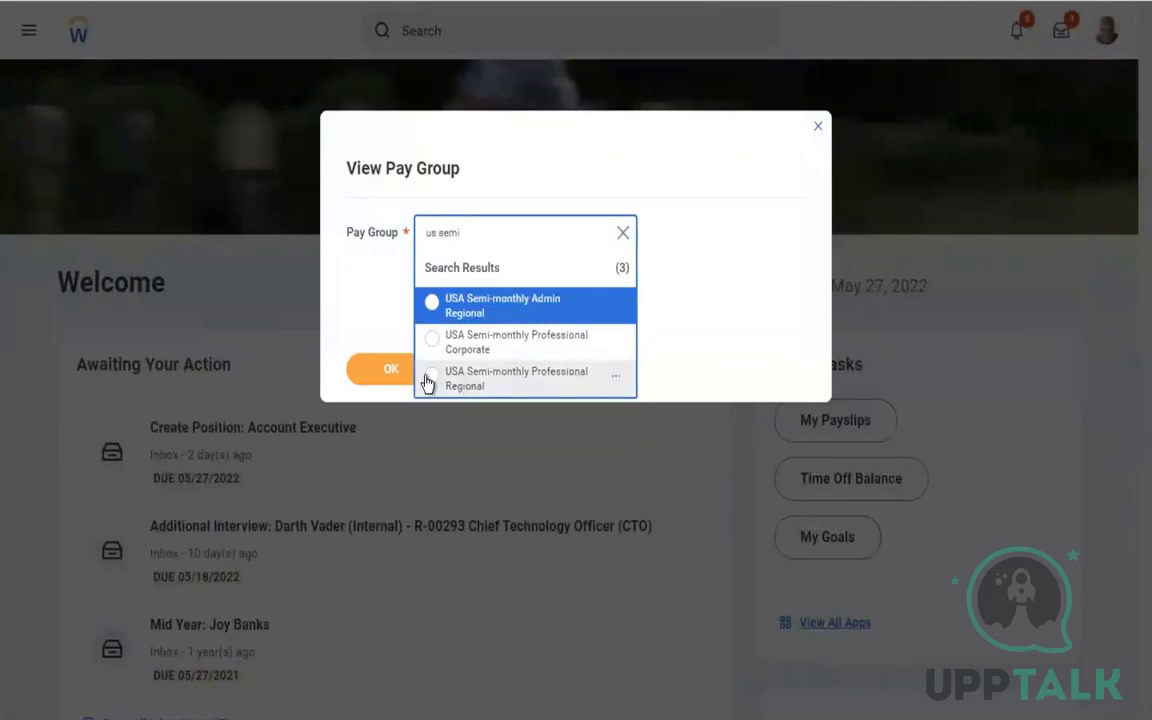
pyautogui.click(495, 378)
pyautogui.click(357, 377)
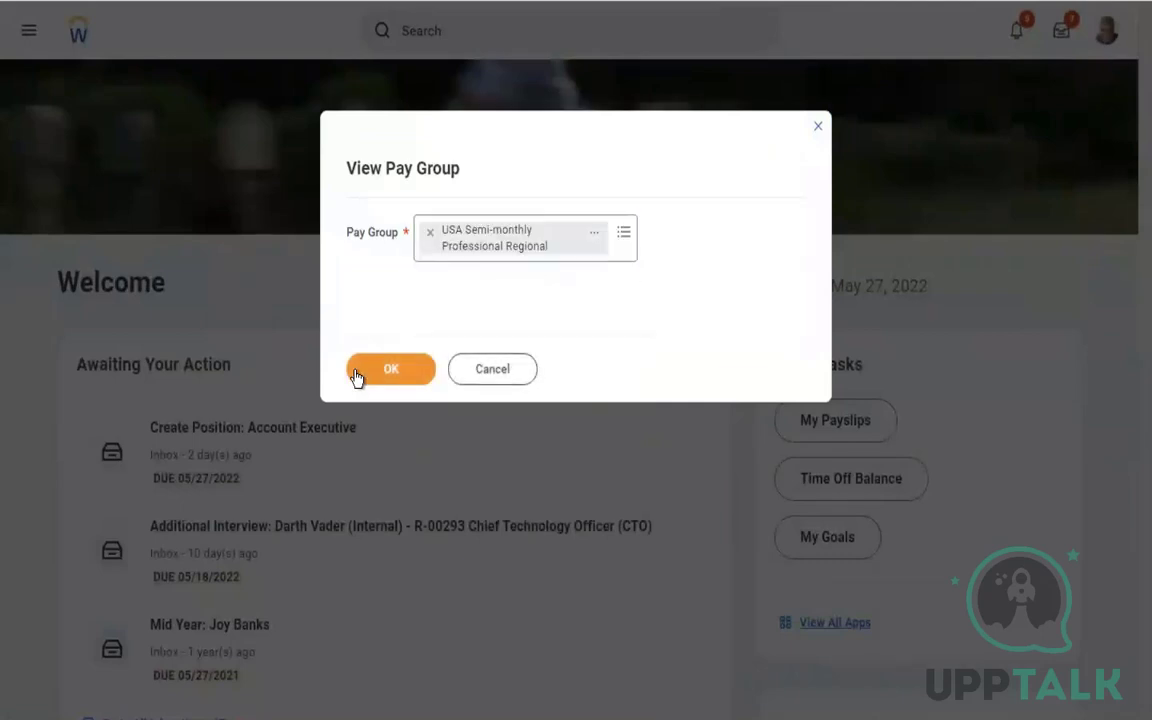
pyautogui.click(394, 377)
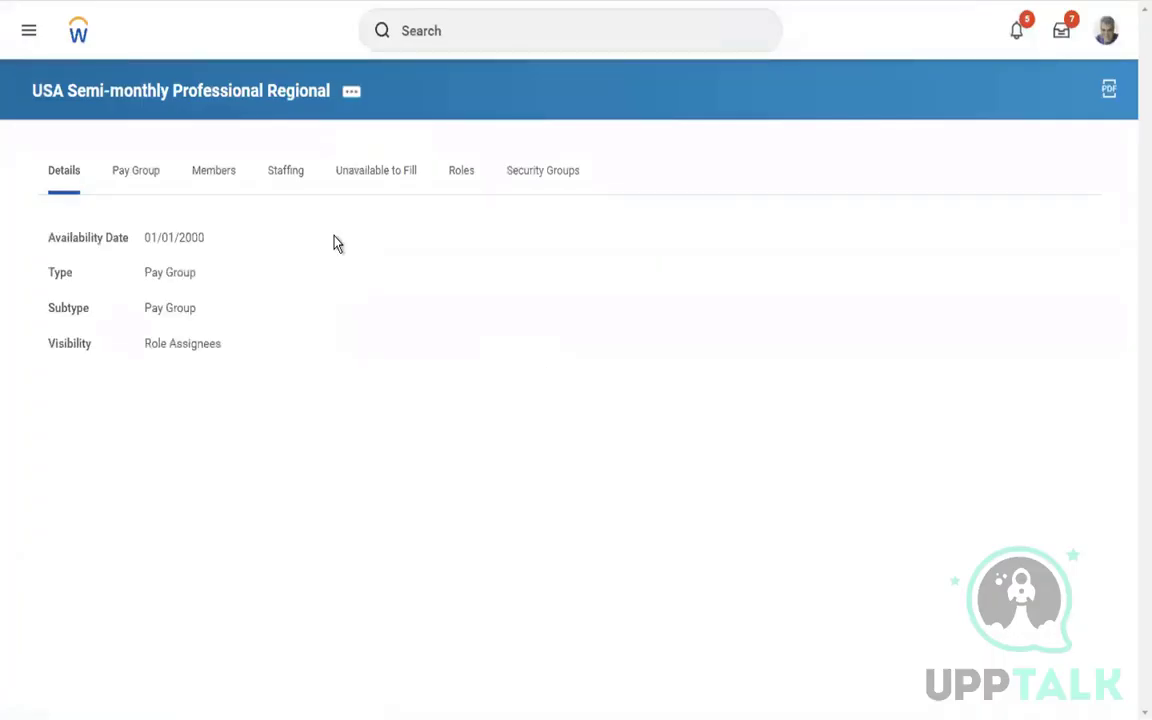
# Show the pay group's Members tab and reload the page from the browser tab menu
pyautogui.click(219, 177)
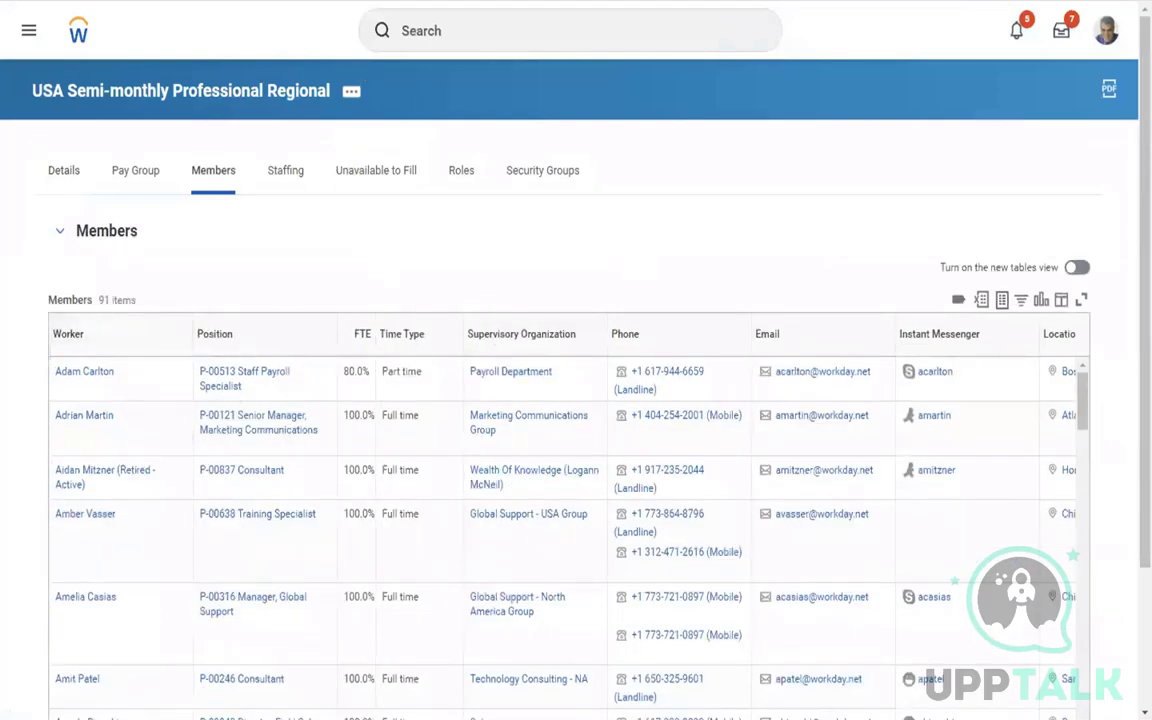
pyautogui.rightClick(285, 3)
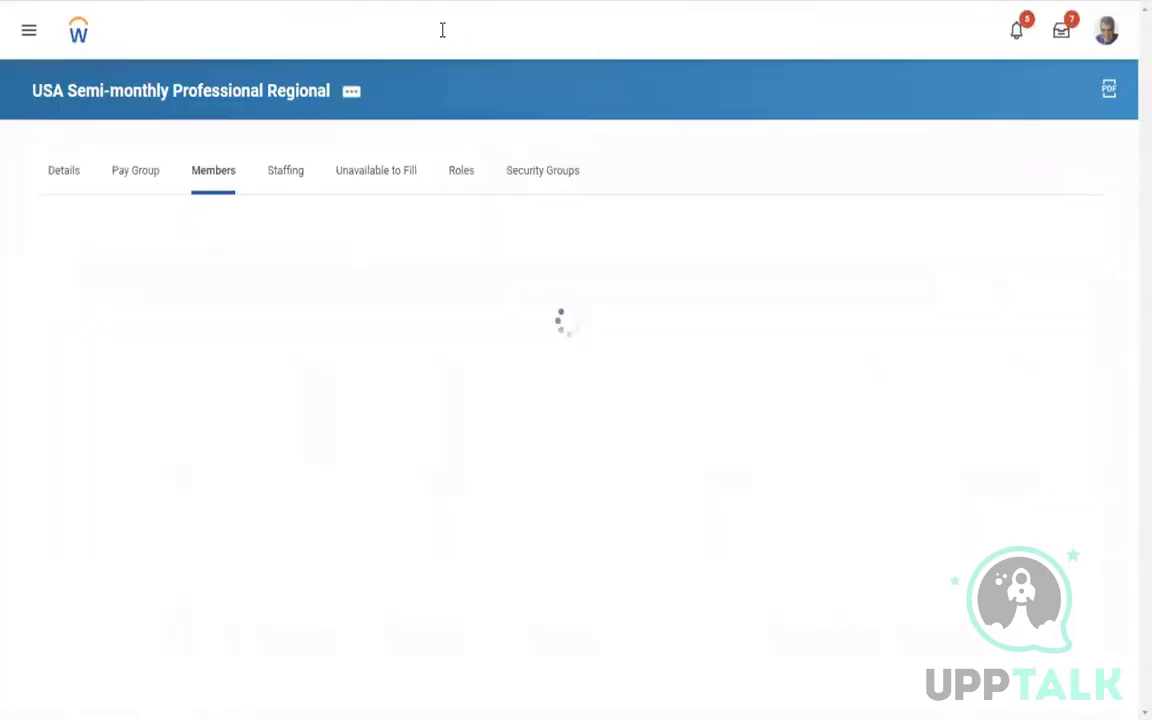
pyautogui.click(444, 31)
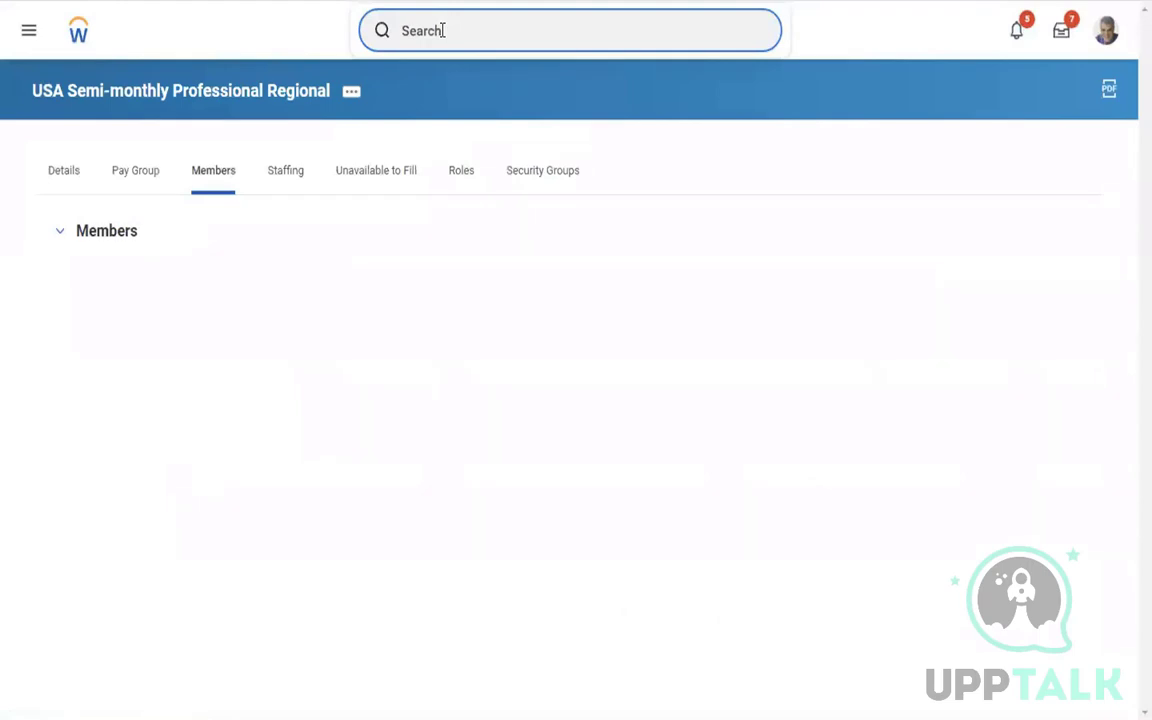
# Start a proxy session via Start Proxy, acting as the previously used worker
pyautogui.write('start proxy')
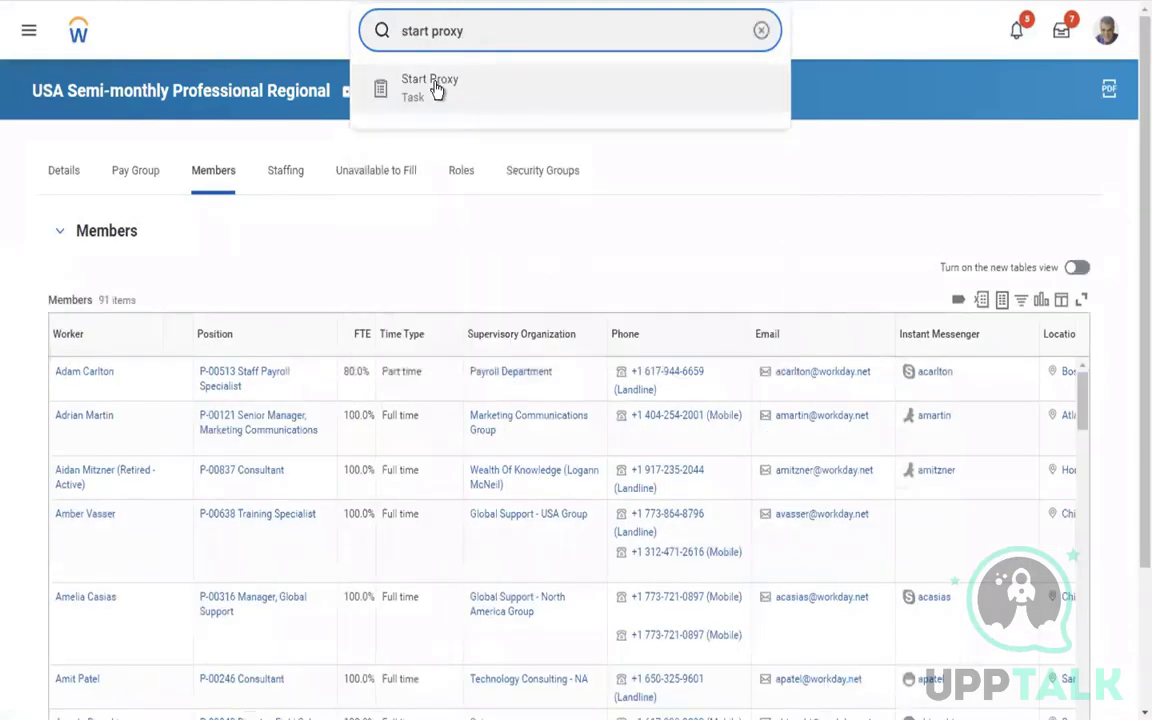
pyautogui.click(430, 85)
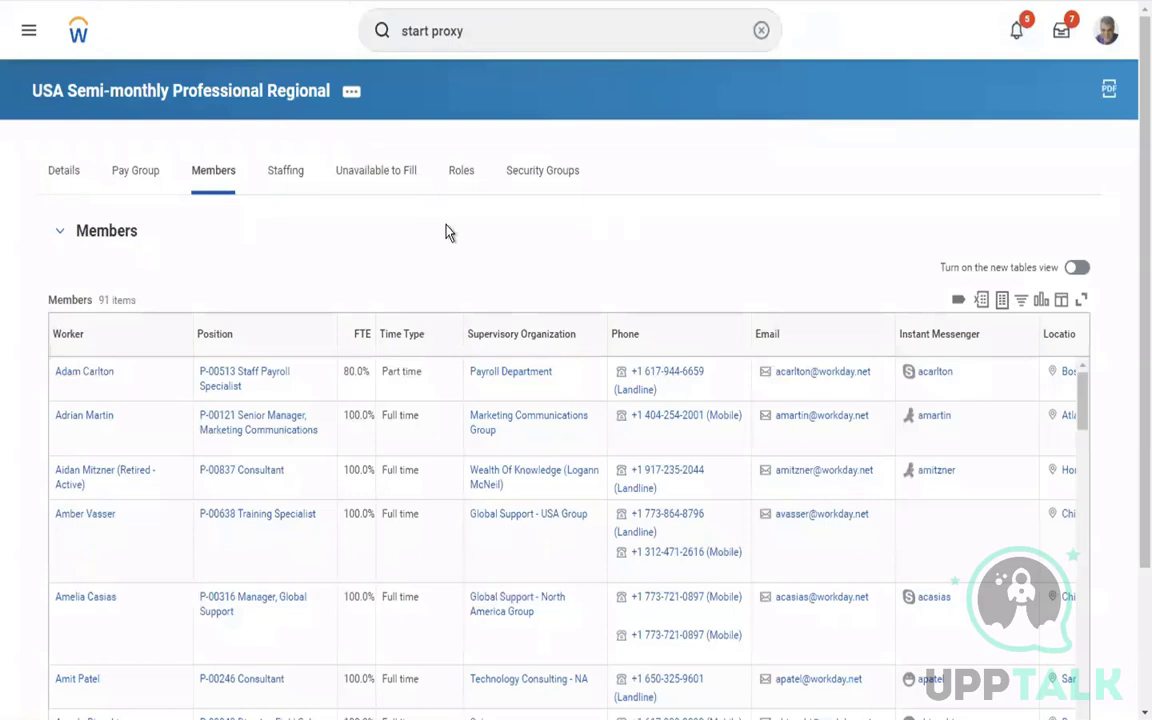
pyautogui.click(298, 204)
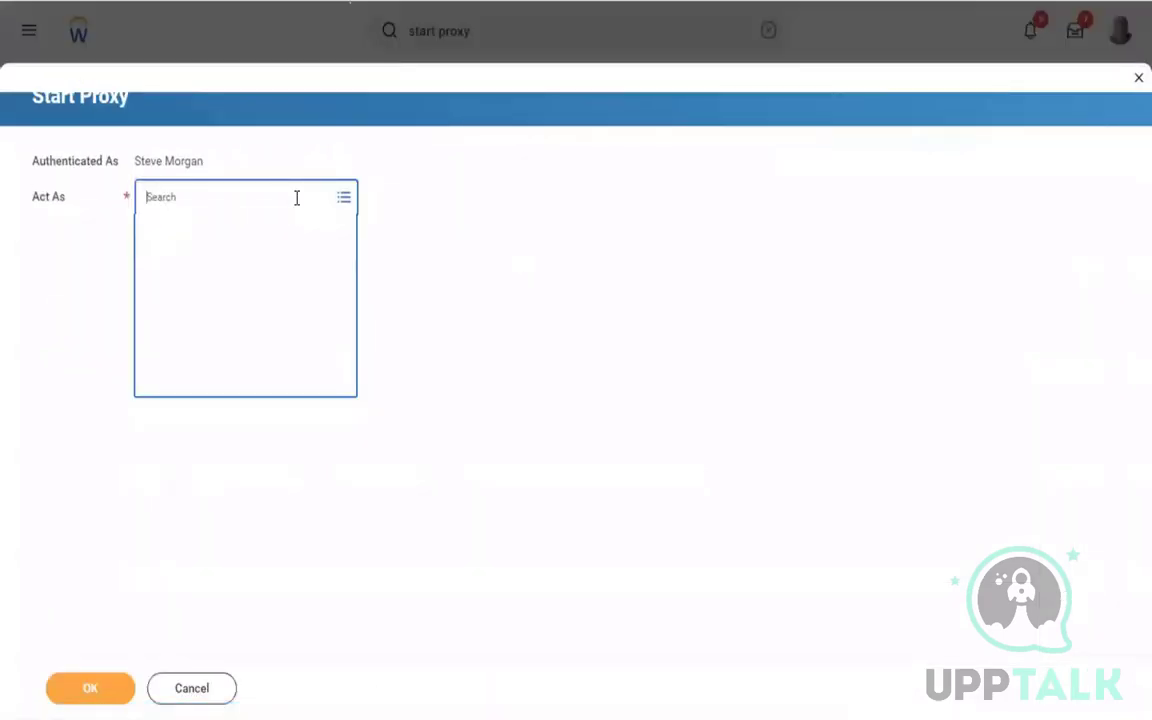
pyautogui.write('tammy')
pyautogui.press('Return')
pyautogui.click(90, 689)
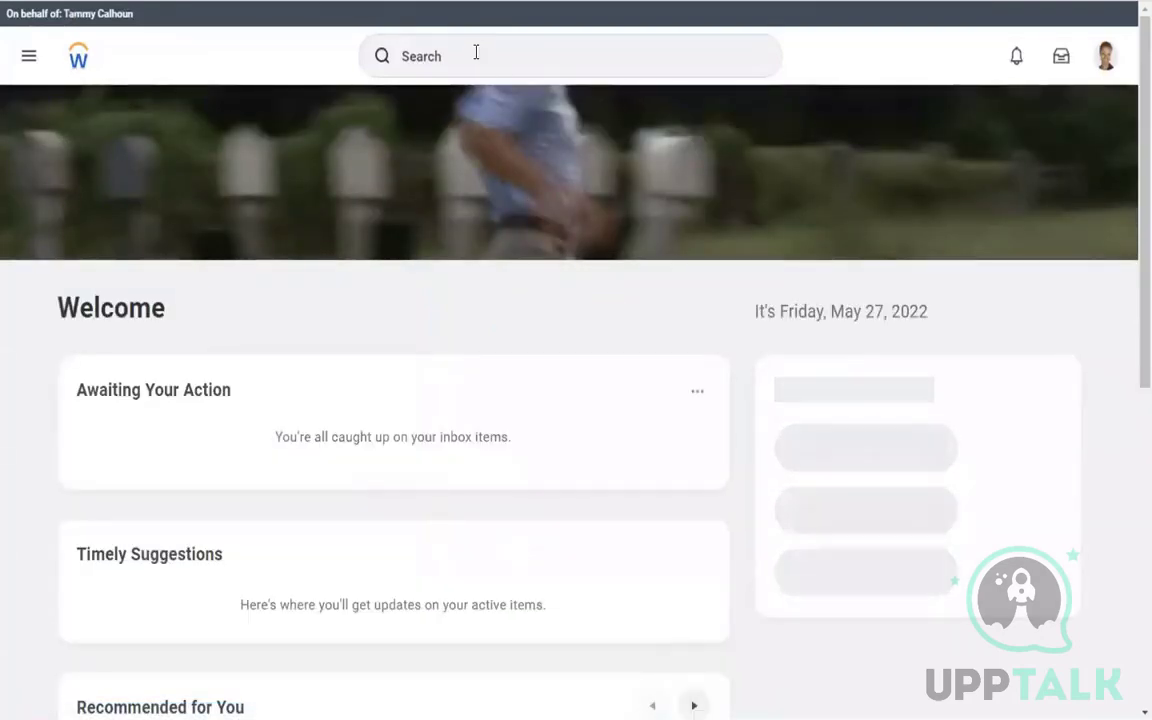
# Search the worker by name, open their profile and view their Pay page
pyautogui.click(476, 52)
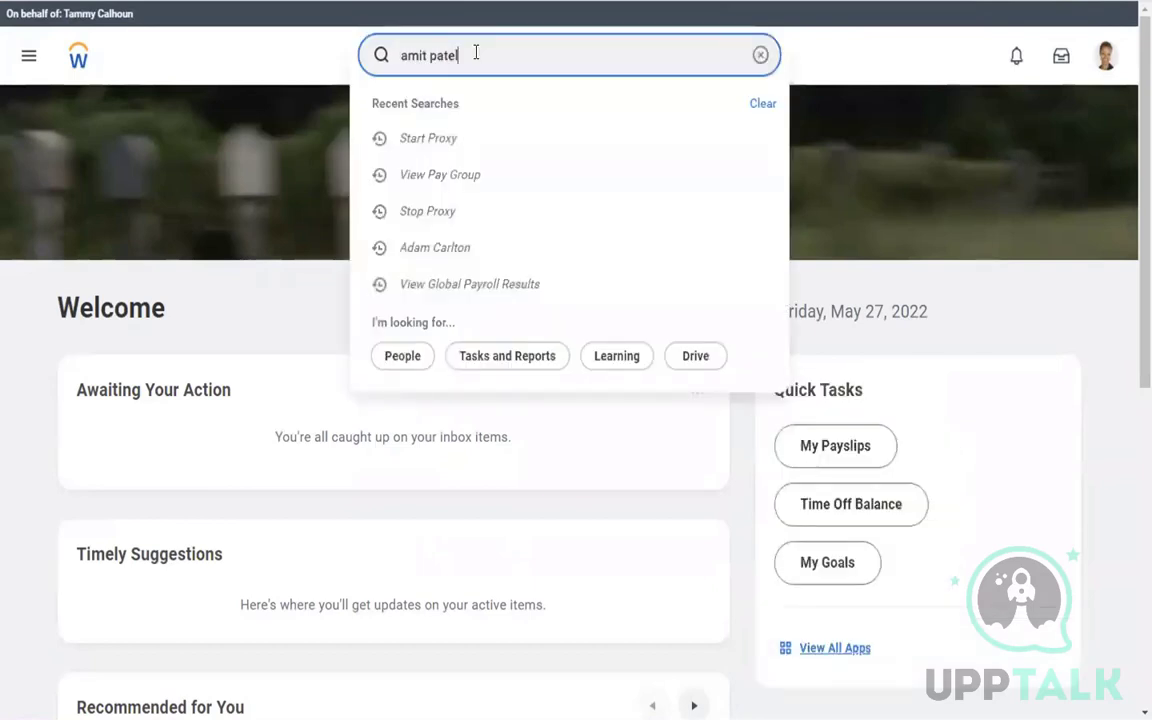
pyautogui.press('Return')
pyautogui.click(488, 67)
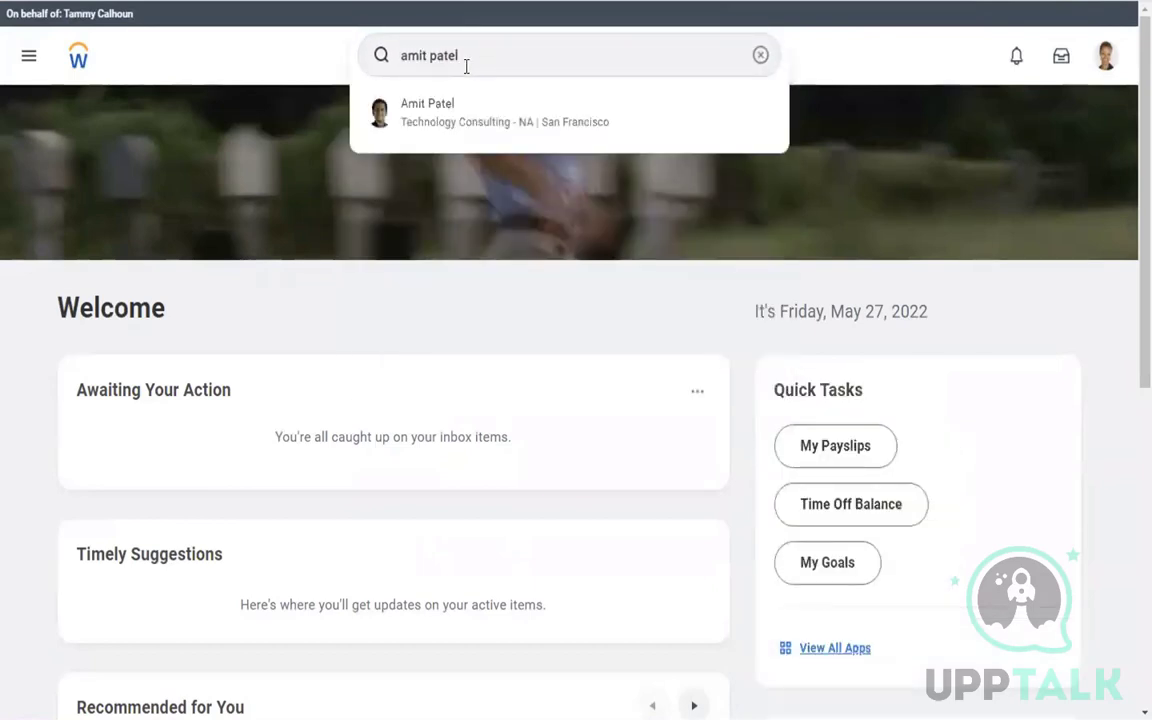
pyautogui.click(423, 113)
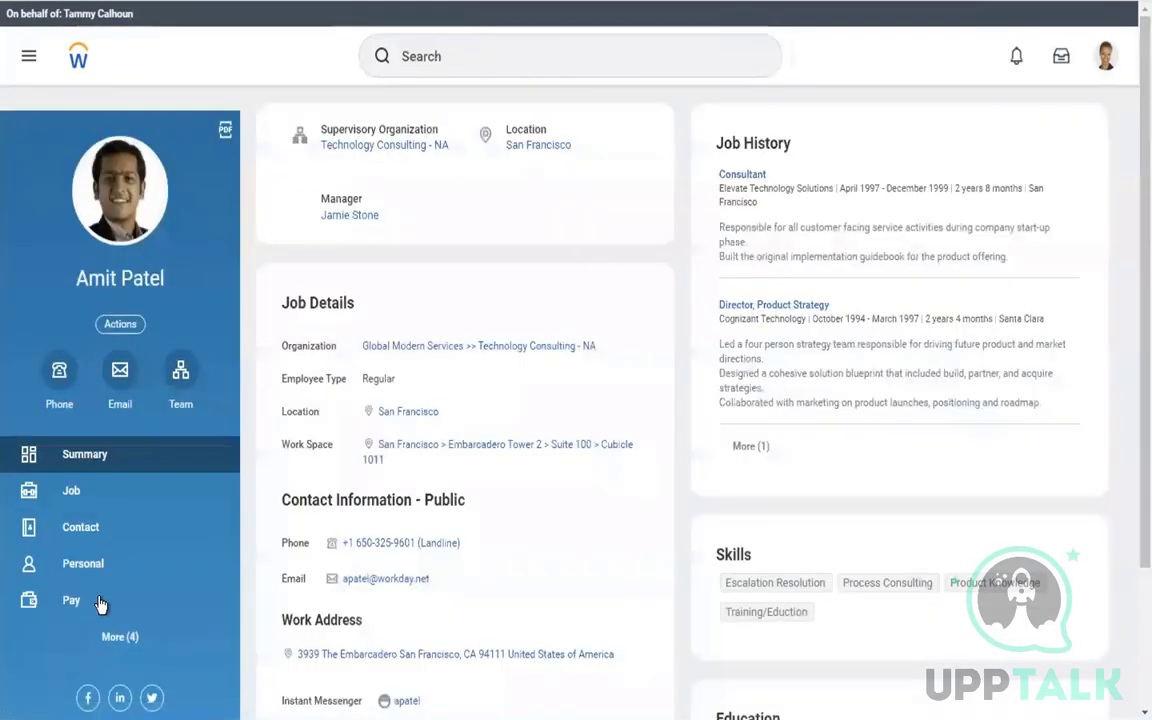
pyautogui.click(100, 604)
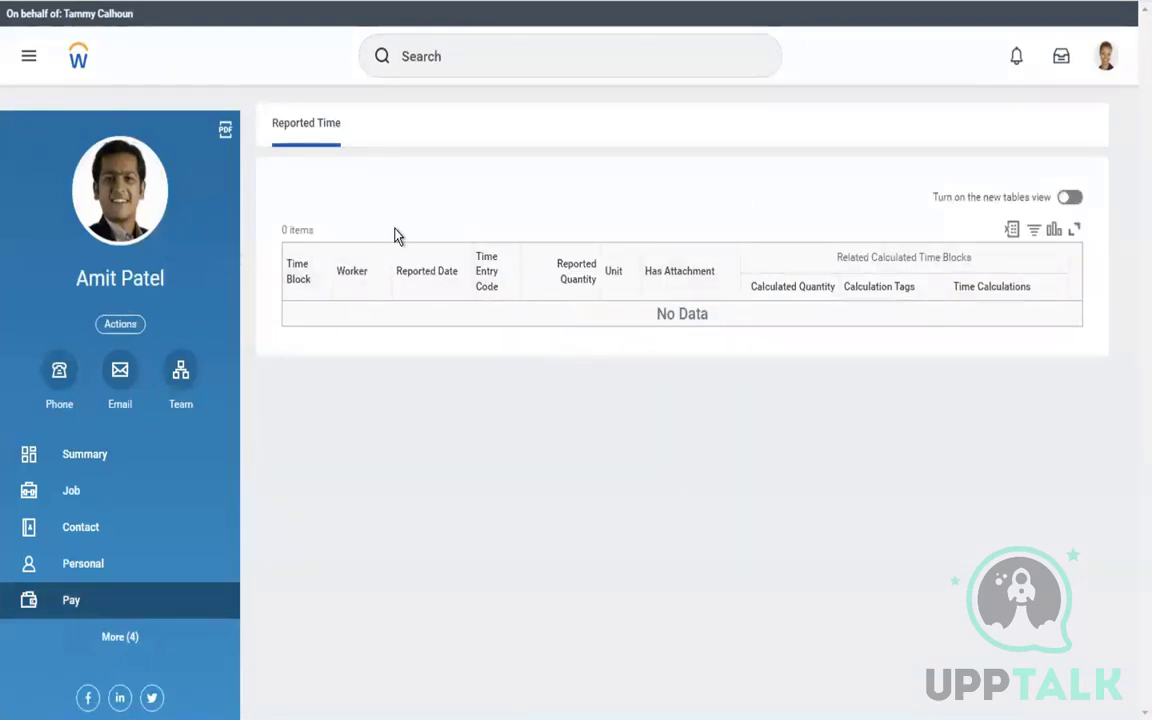
pyautogui.click(1108, 58)
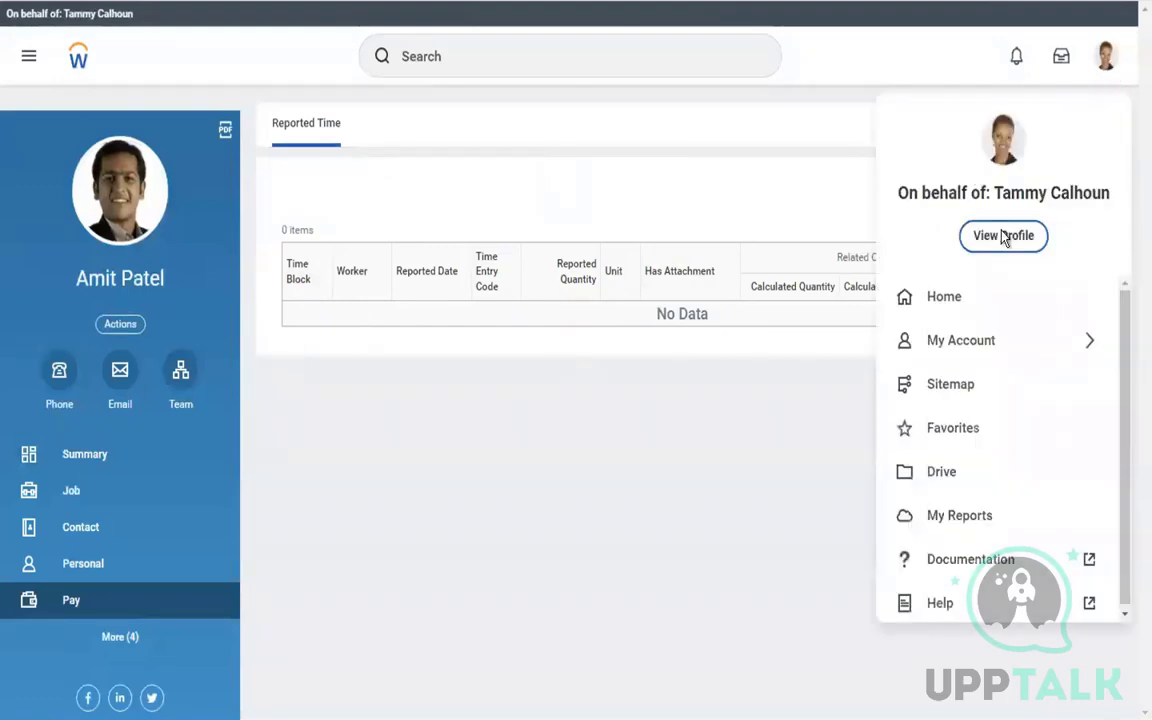
# Start a new proxy session via Start Proxy, acting as another user
pyautogui.click(728, 196)
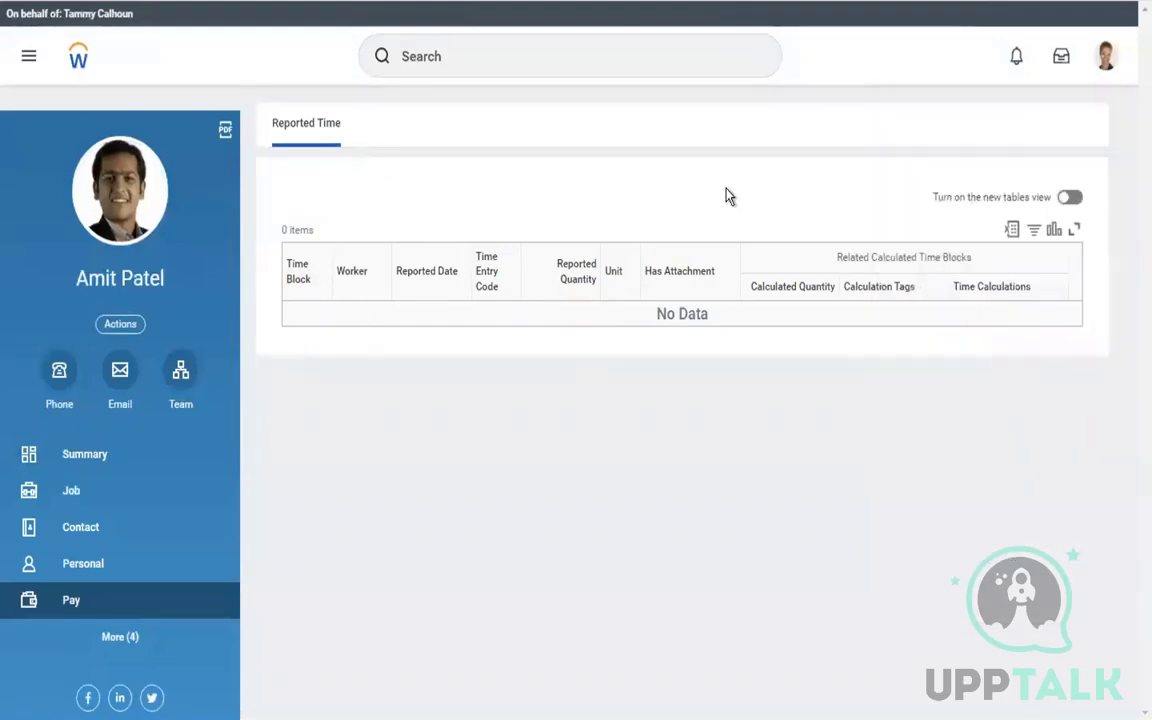
pyautogui.click(487, 68)
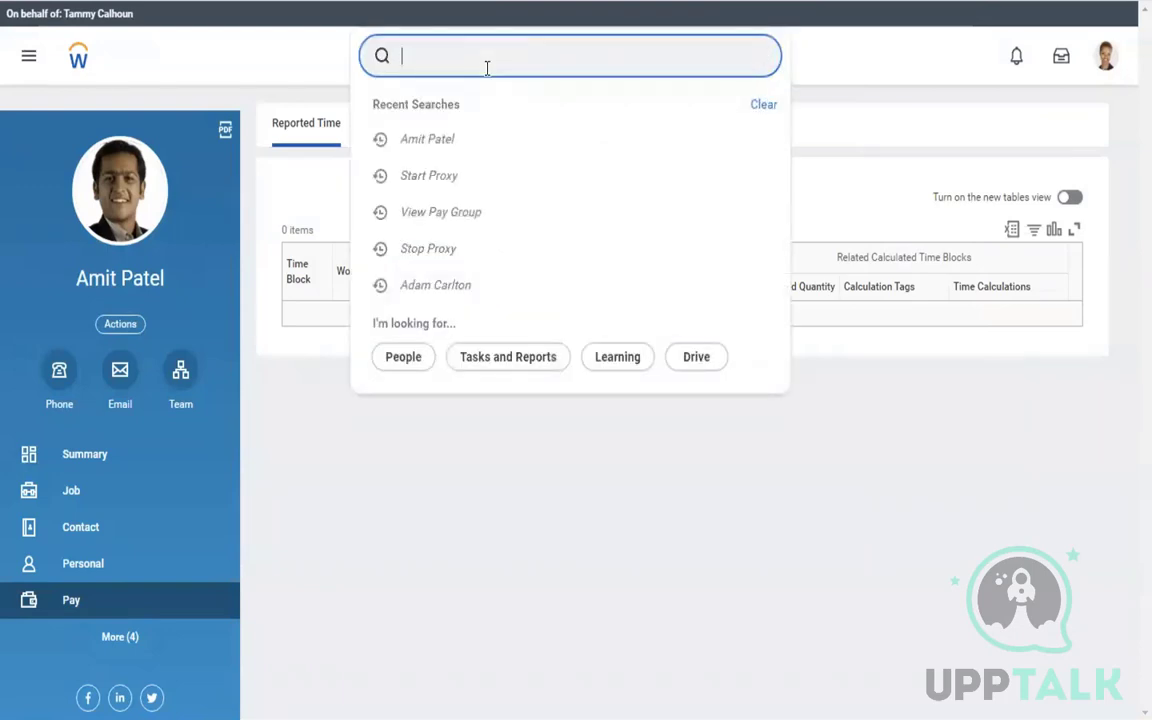
pyautogui.write('start p')
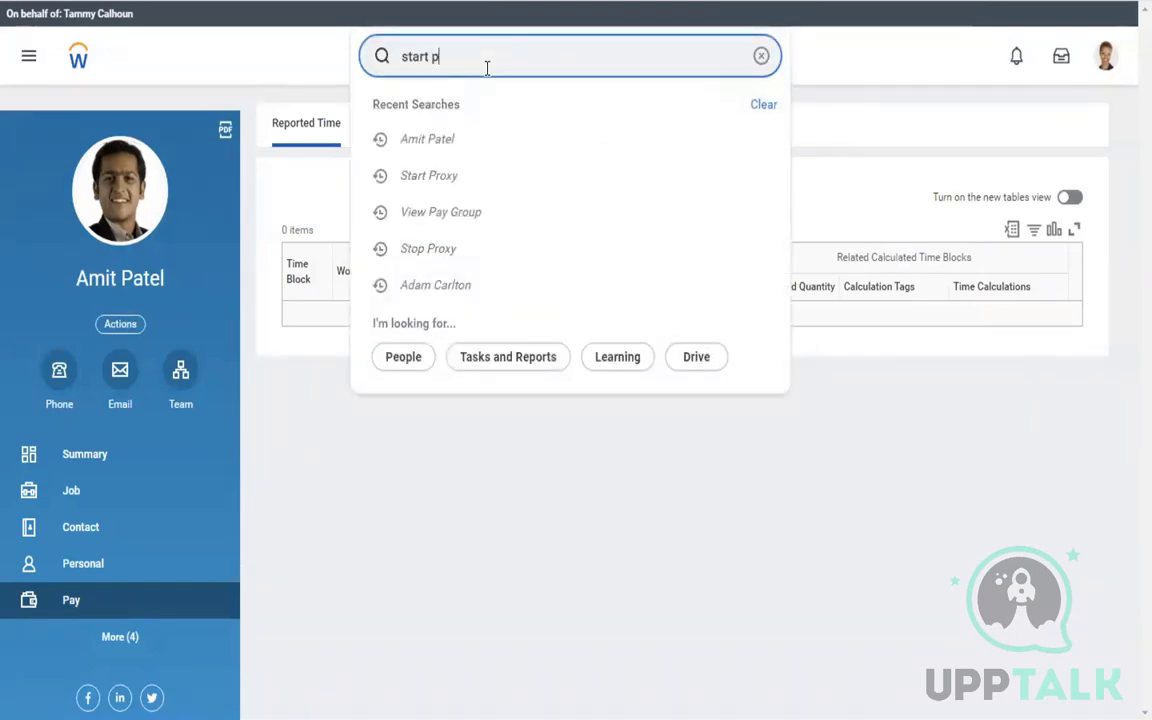
pyautogui.write('roxy')
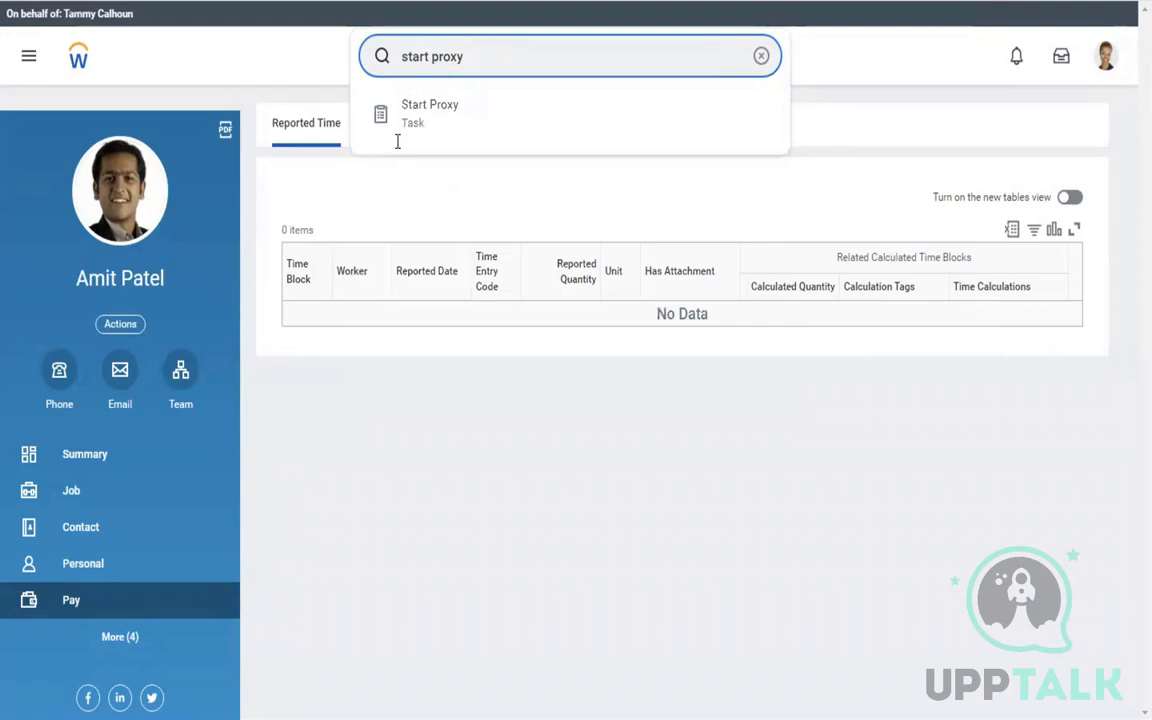
pyautogui.click(463, 129)
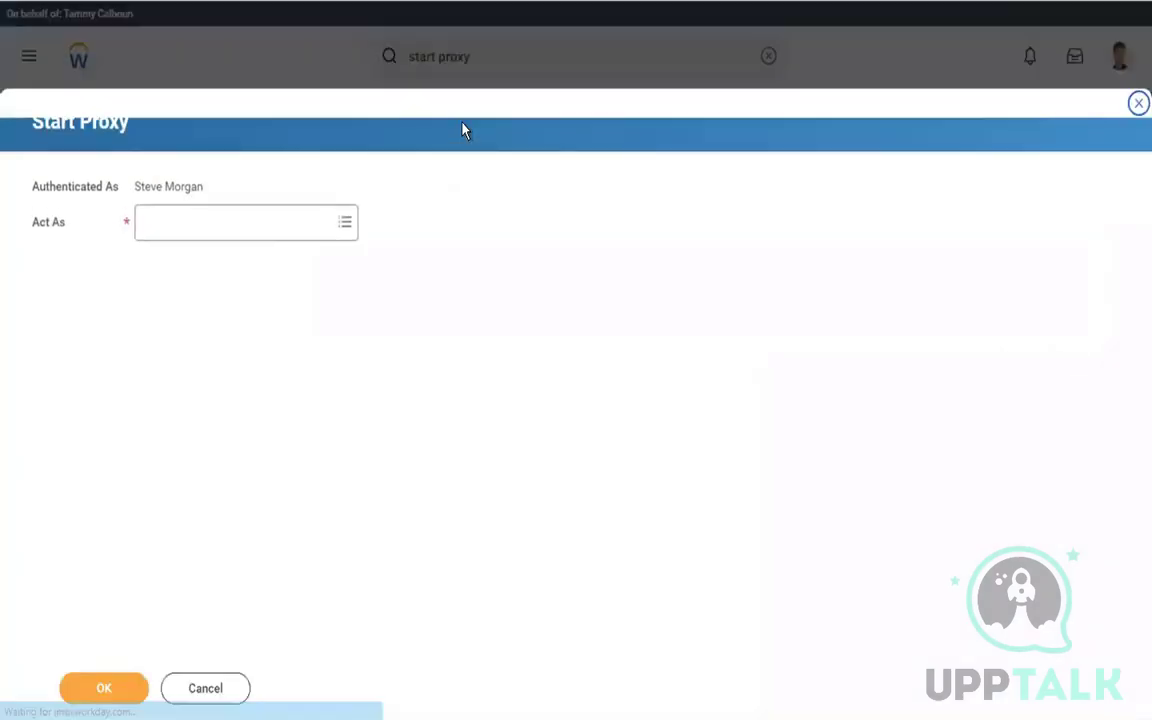
pyautogui.click(188, 232)
pyautogui.write('logan mc')
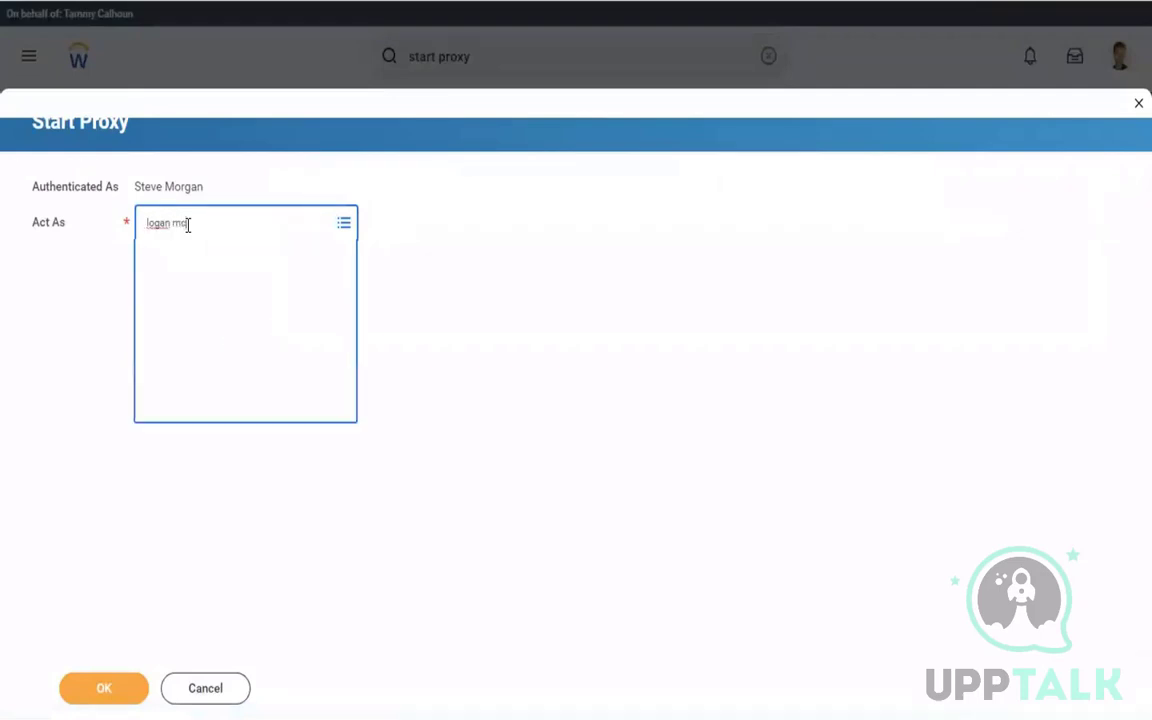
pyautogui.click(98, 688)
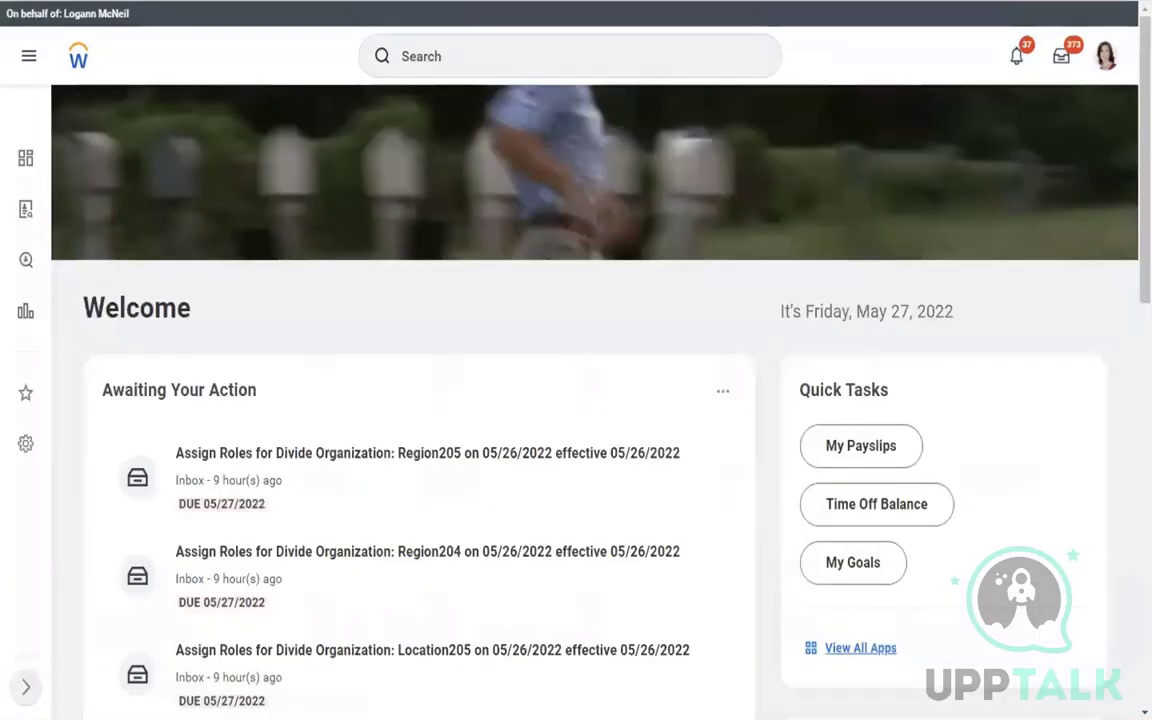
# Open Maintain Assignable Roles and add a blank role row at the top
pyautogui.click(463, 55)
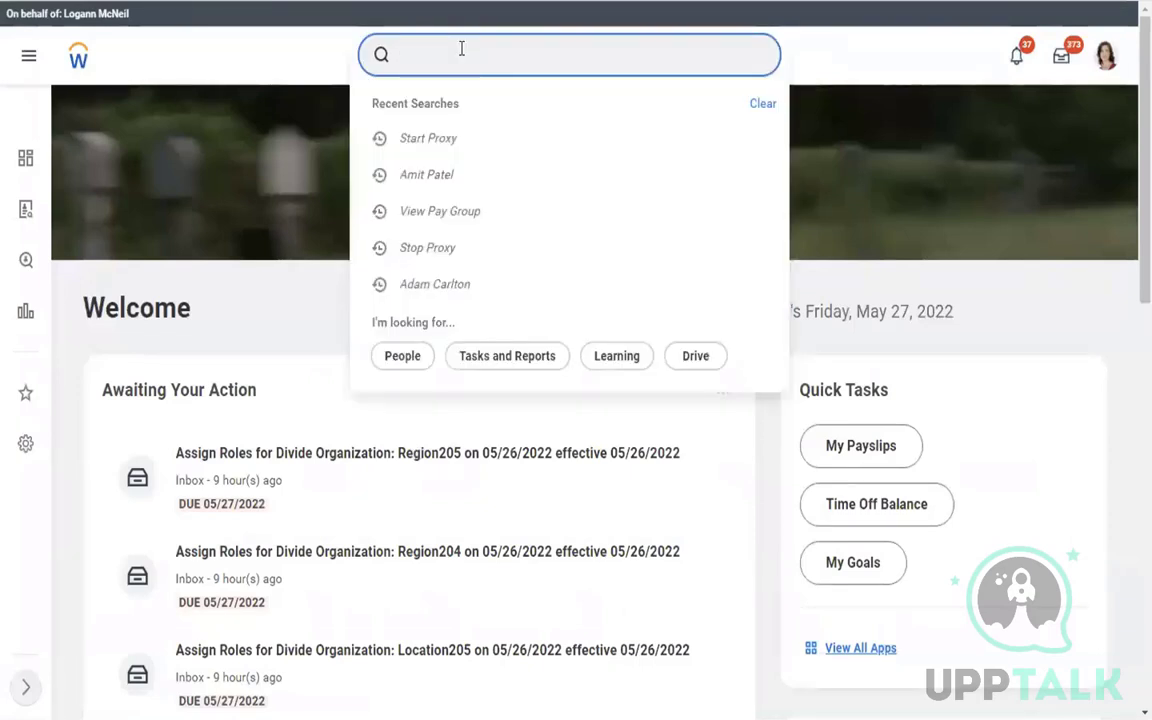
pyautogui.write('maintain assig role')
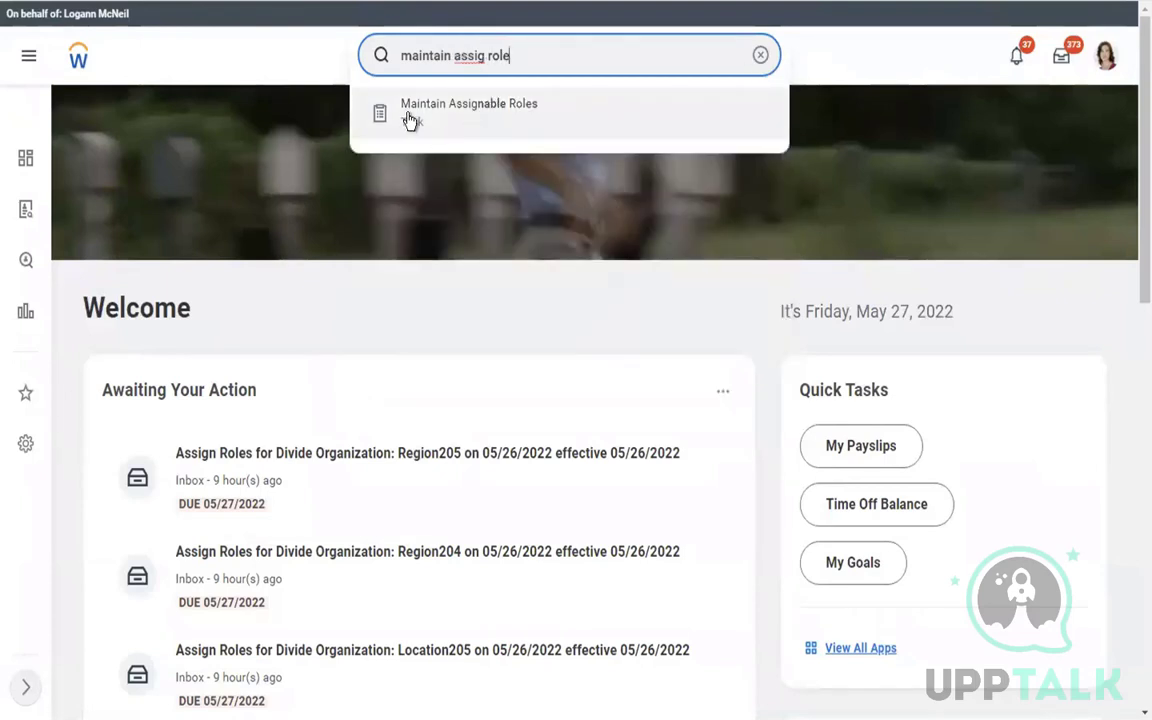
pyautogui.click(407, 113)
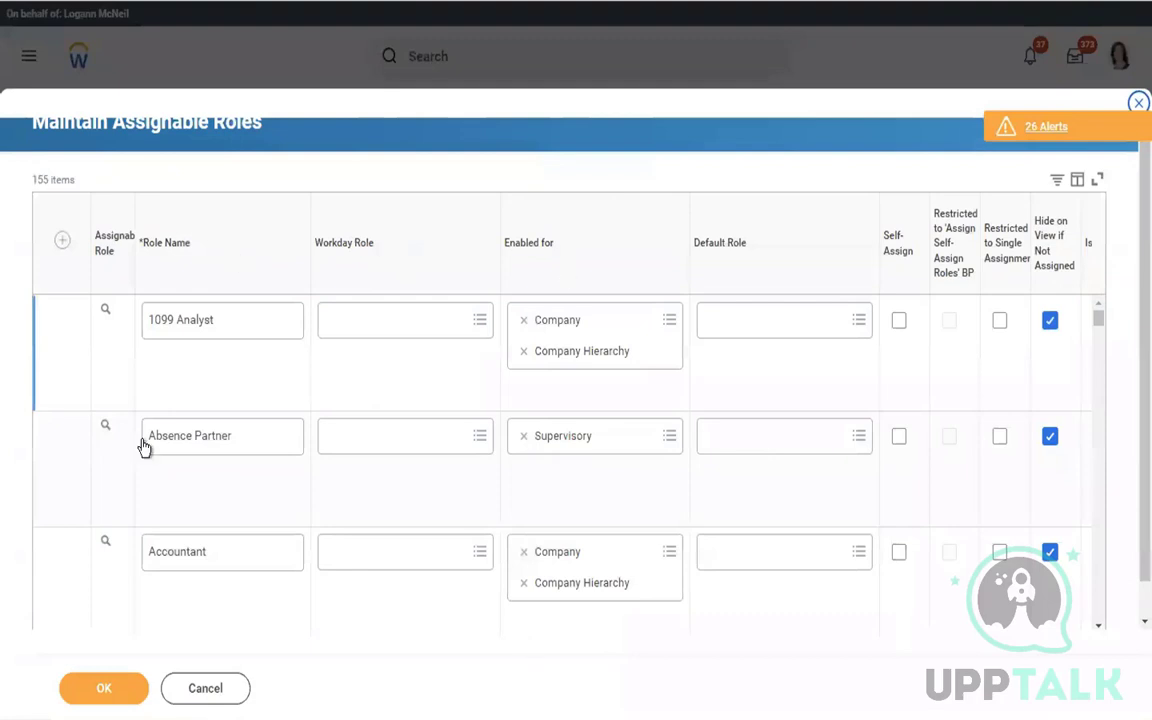
pyautogui.click(62, 245)
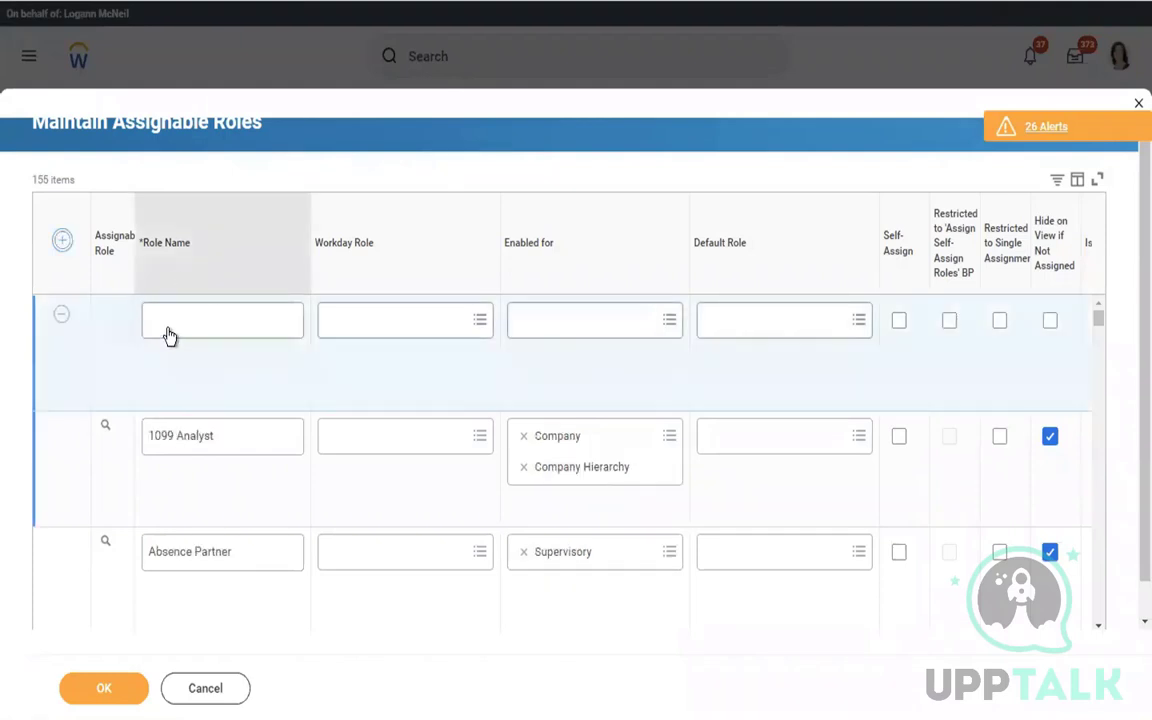
pyautogui.click(177, 321)
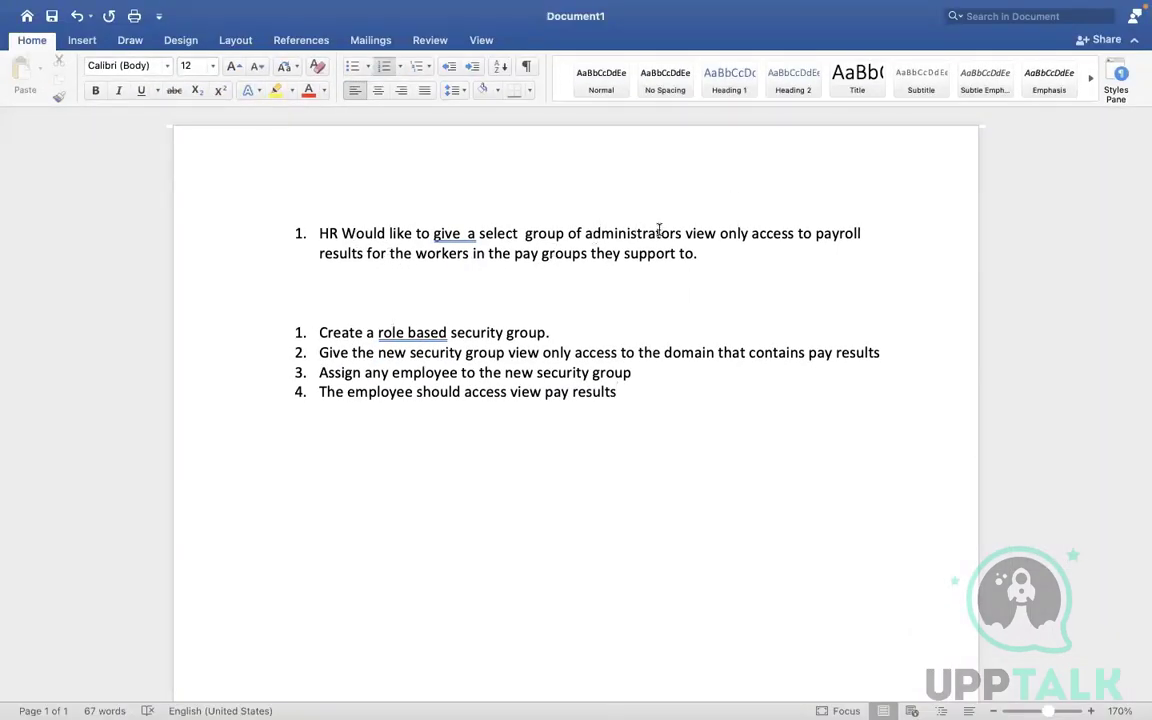
# Type a Payroll Coordinator line between the lists, then delete the misspelled text
pyautogui.click(381, 292)
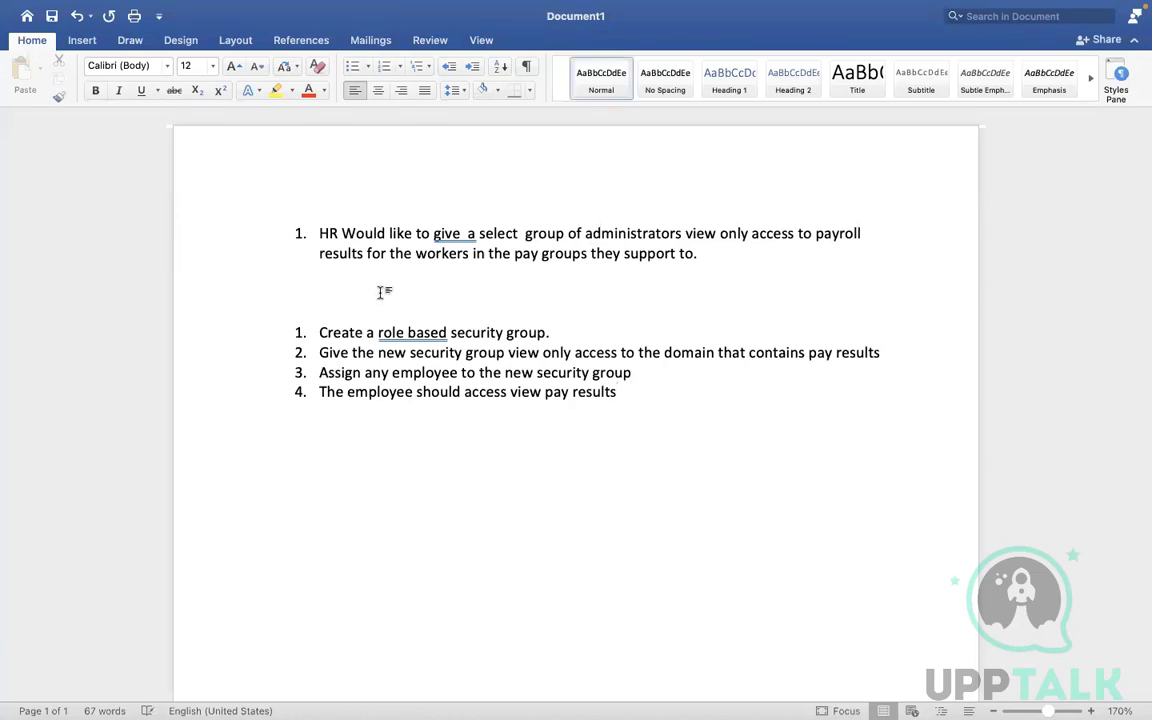
pyautogui.write('Pa')
pyautogui.write('yroll Cocordinato')
pyautogui.press('Left')
pyautogui.press('Left')
pyautogui.press('Left')
pyautogui.press('Left')
pyautogui.press('Left')
pyautogui.press('Left')
pyautogui.press('Left')
pyautogui.press('Left')
pyautogui.press('Left')
pyautogui.press('BackSpace')
pyautogui.press('BackSpace')
pyautogui.press('BackSpace')
pyautogui.press('BackSpace')
pyautogui.click(203, 293)
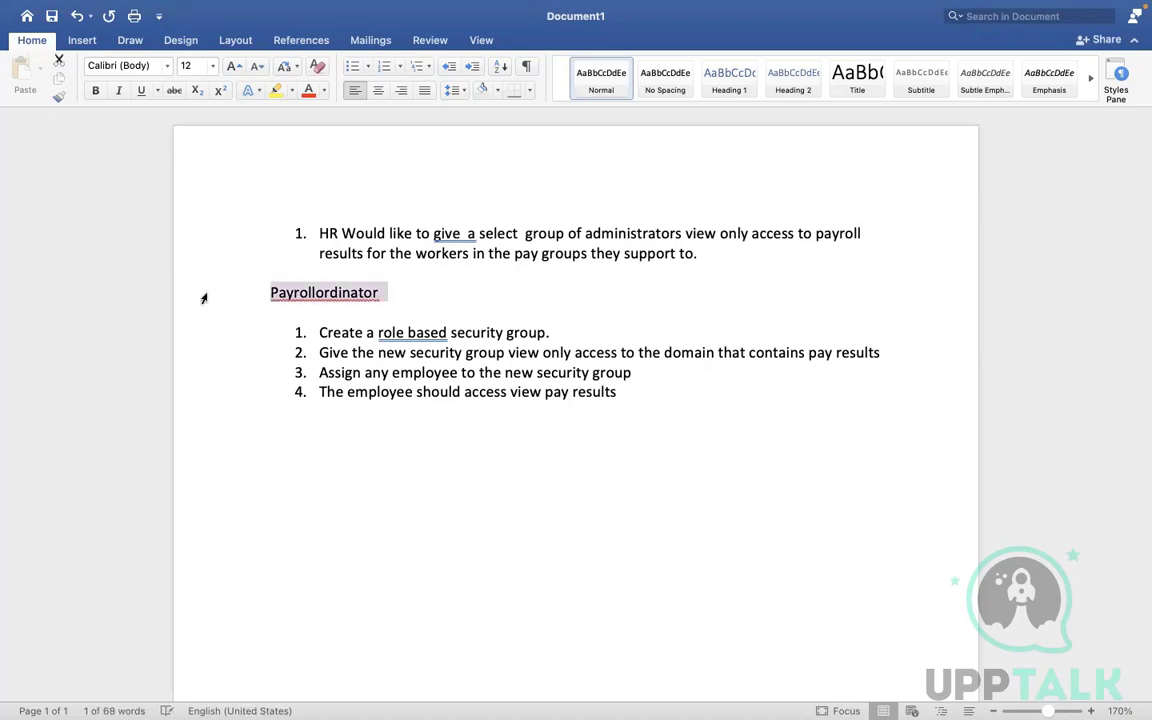
pyautogui.press('BackSpace')
# Type 'Payroll Specialist' on that line, correct the capitalisation, and select it
pyautogui.write('Pa')
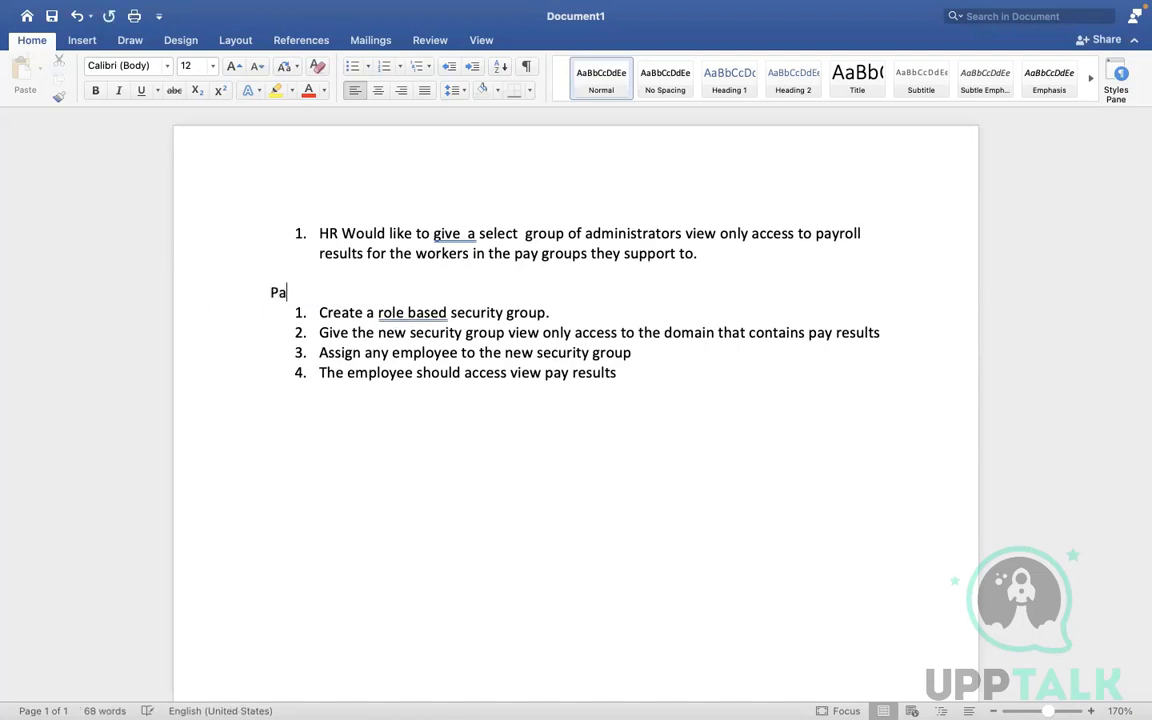
pyautogui.write('yroll sPECIALIST')
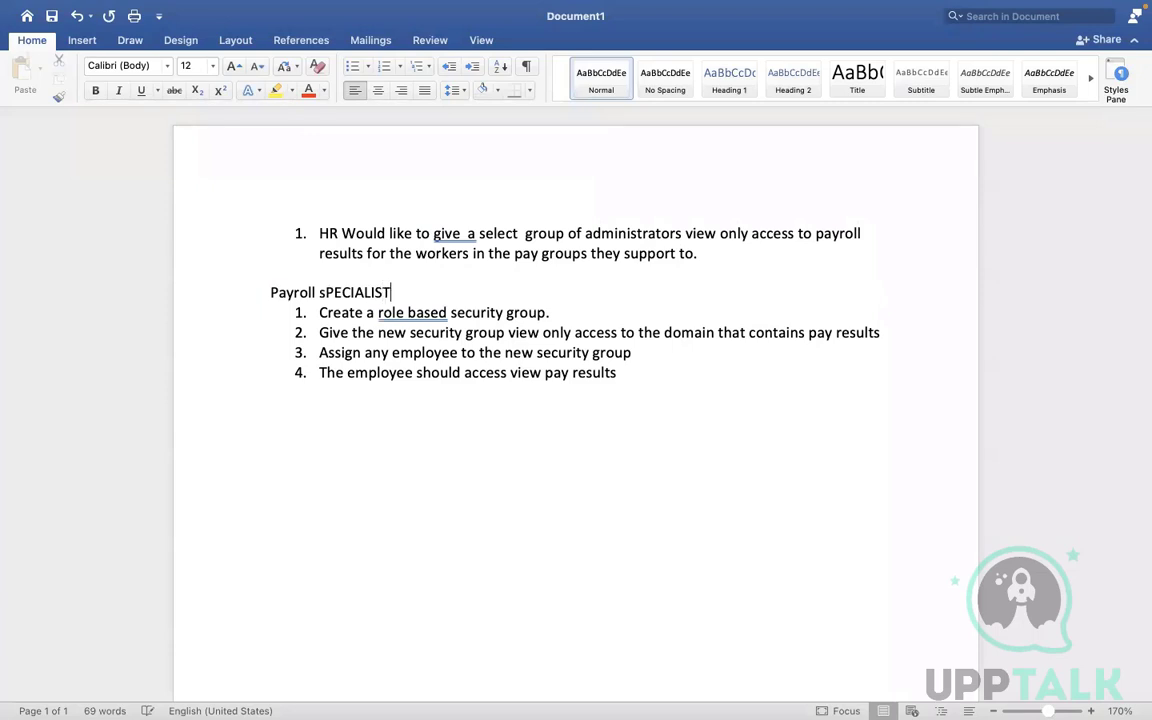
pyautogui.press('BackSpace')
pyautogui.press('BackSpace')
pyautogui.press('BackSpace')
pyautogui.press('BackSpace')
pyautogui.press('BackSpace')
pyautogui.press('BackSpace')
pyautogui.press('BackSpace')
pyautogui.press('BackSpace')
pyautogui.press('BackSpace')
pyautogui.press('BackSpace')
pyautogui.write('Spe')
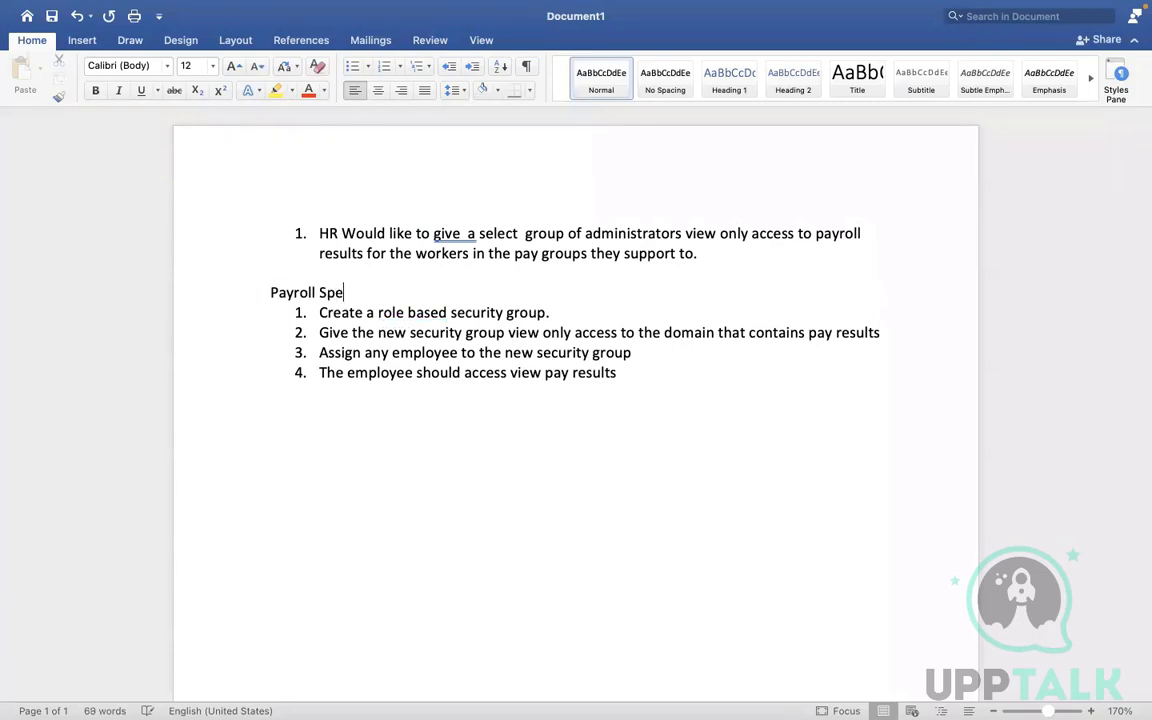
pyautogui.write('cialist')
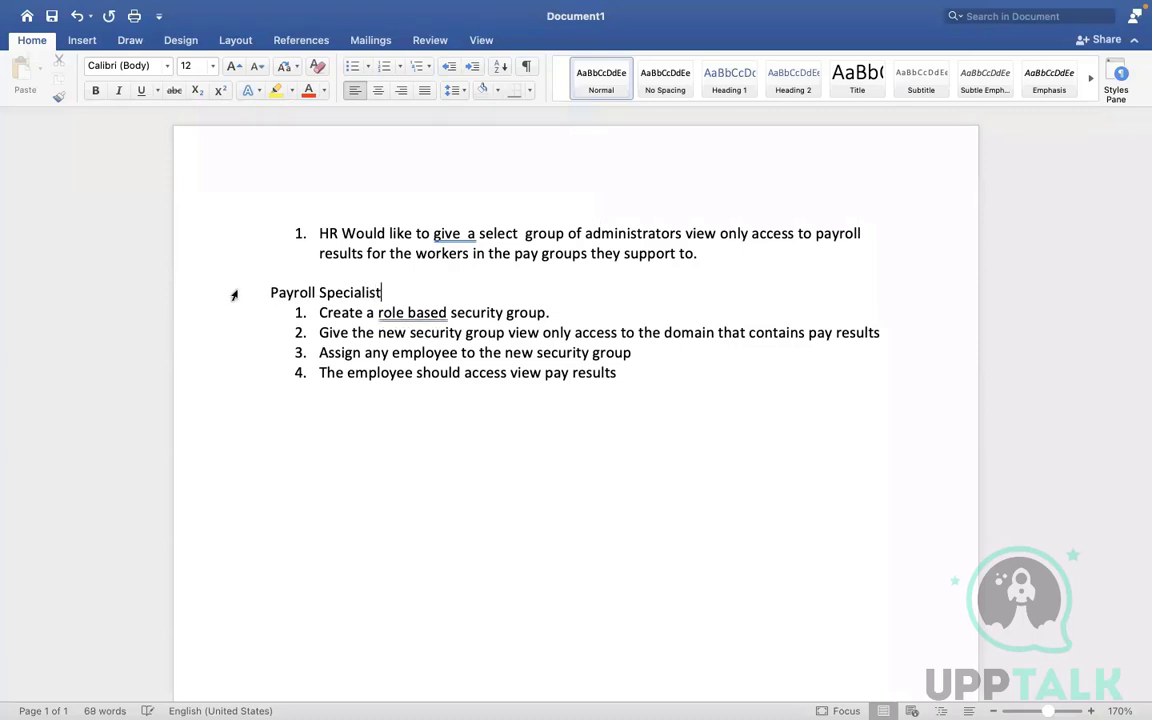
pyautogui.moveTo(385, 288); pyautogui.dragTo(283, 287)
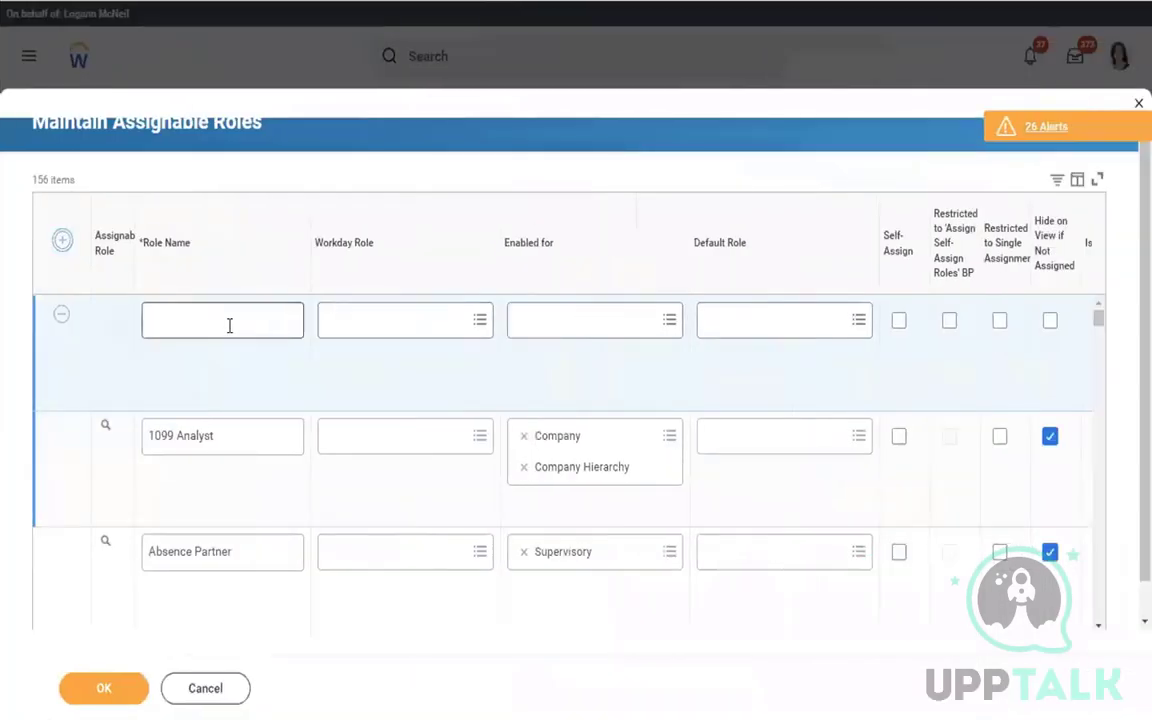
pyautogui.click(229, 325)
# Name the new role row 'Payroll Specialist'
pyautogui.write('Payroll Specialist')
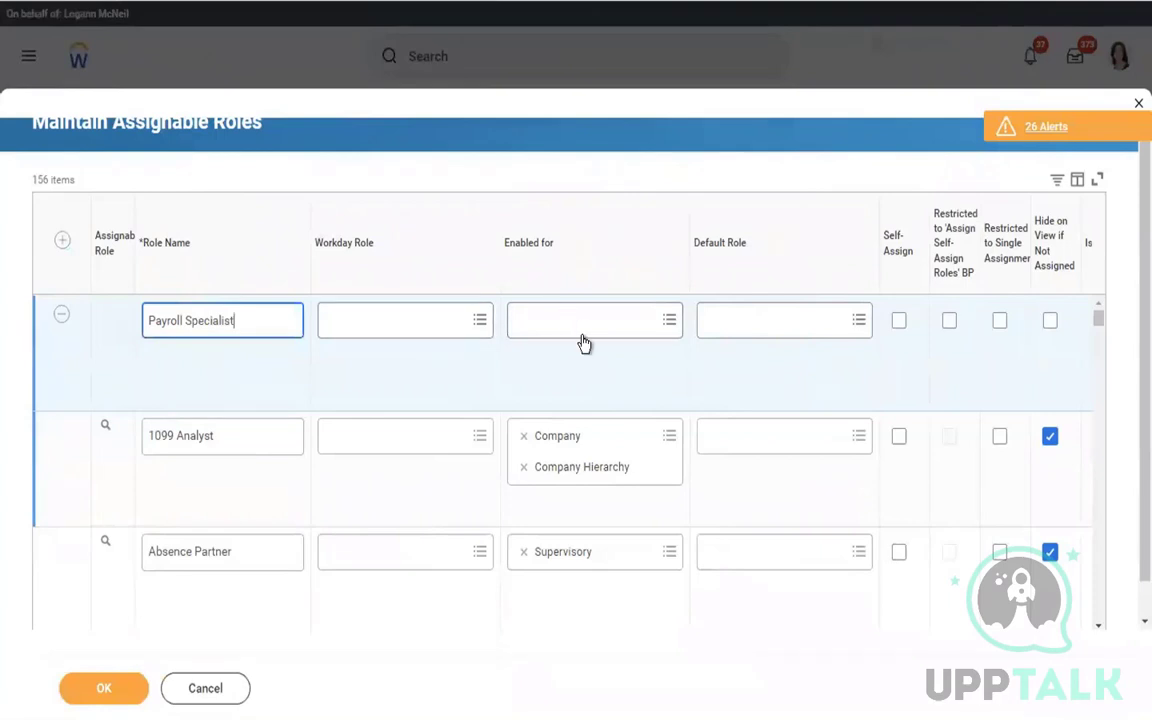
pyautogui.click(358, 330)
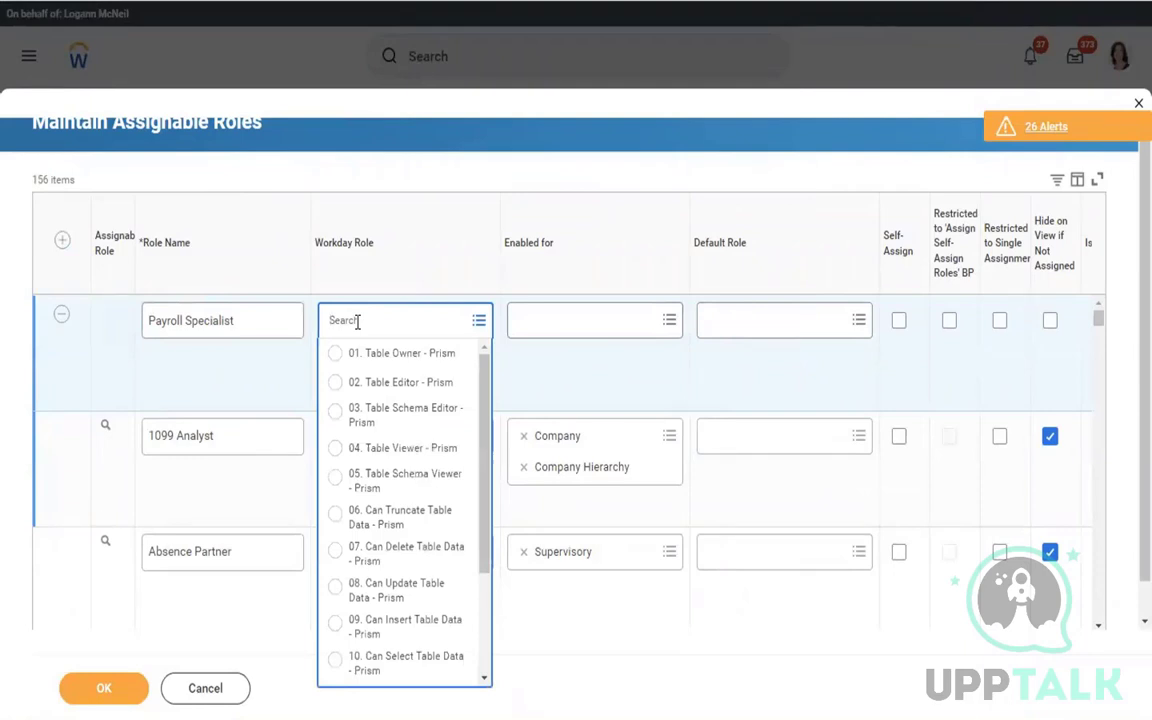
pyautogui.click(244, 311)
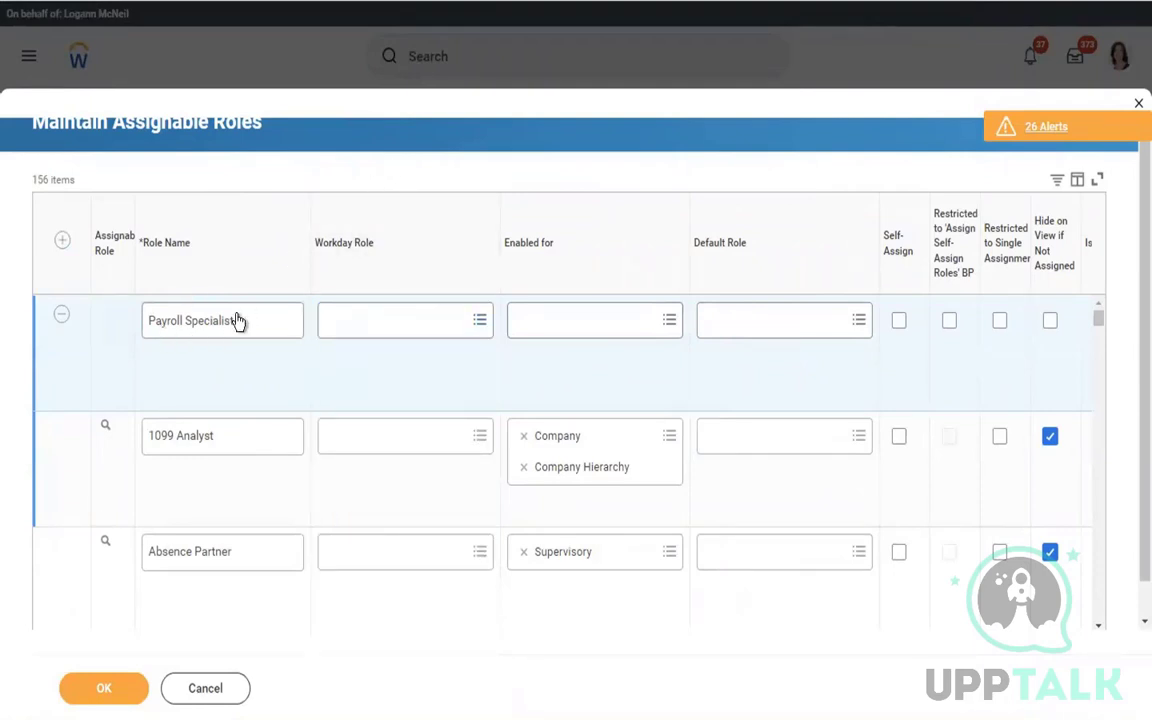
pyautogui.click(218, 325)
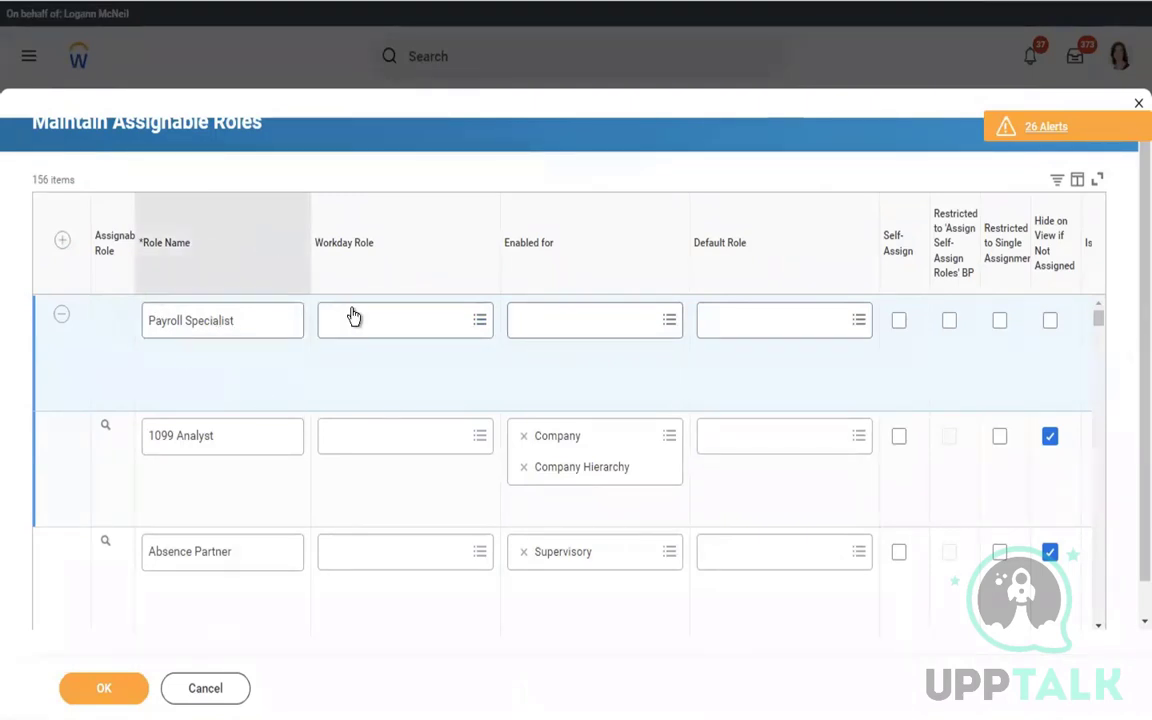
# Enable the role for the Pay Group and Supervisory organization types
pyautogui.click(566, 323)
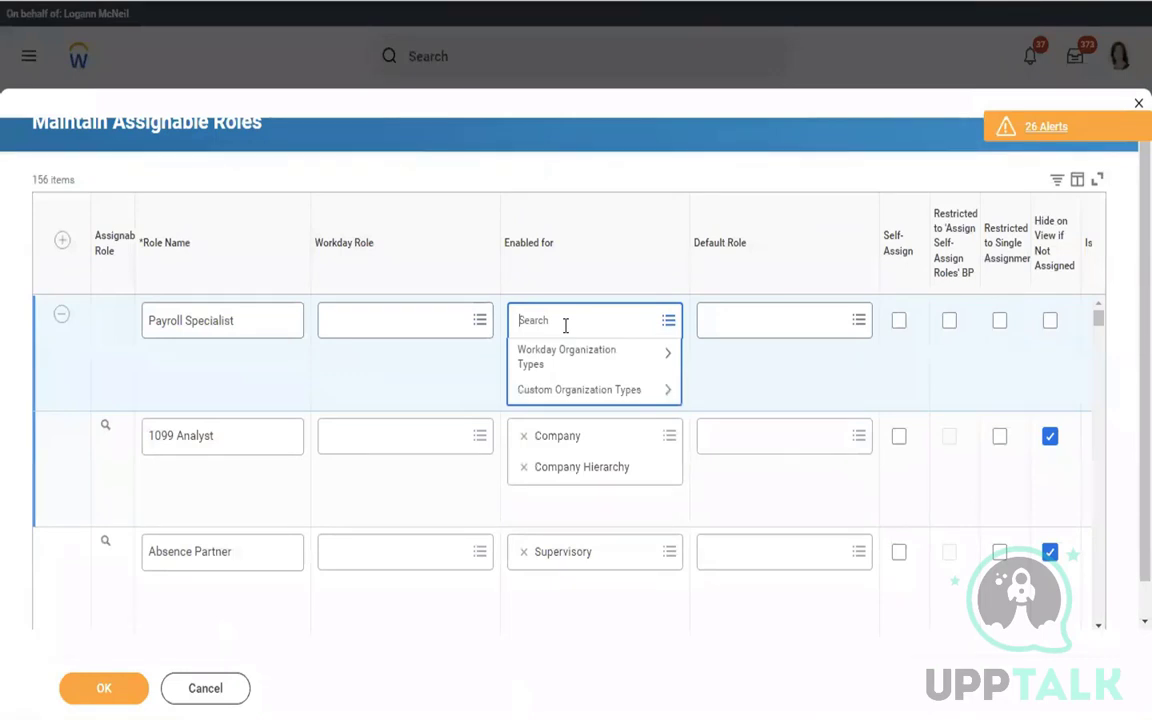
pyautogui.write('pay group')
pyautogui.press('Return')
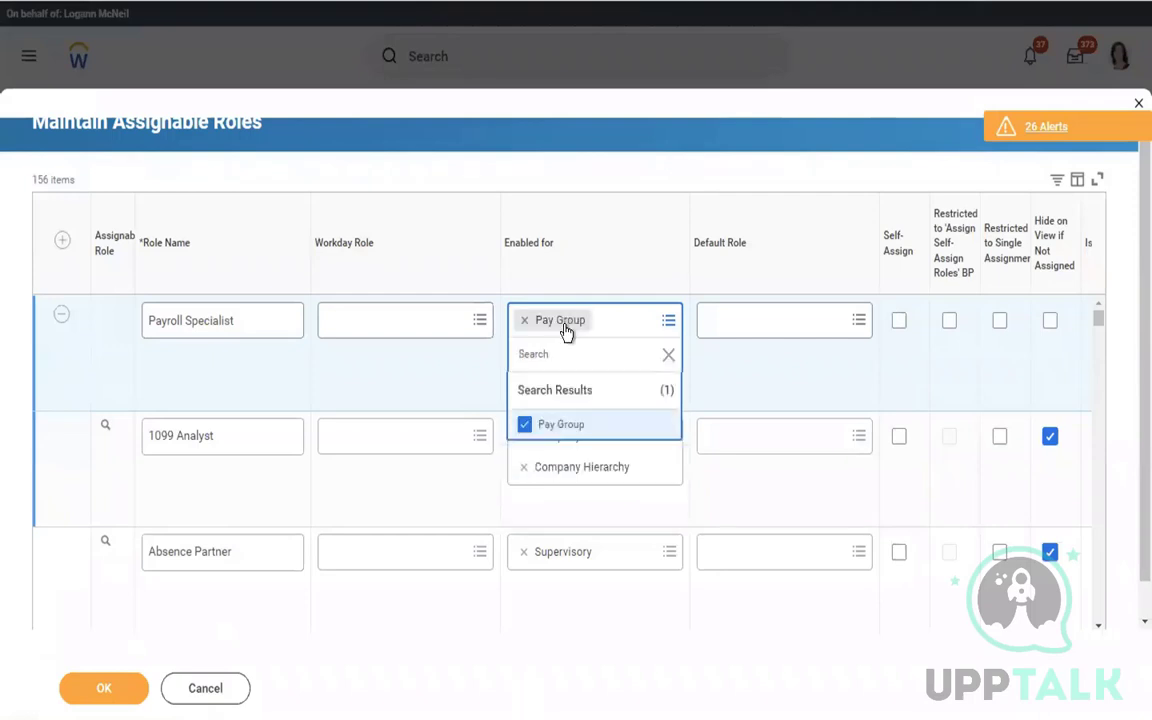
pyautogui.click(543, 348)
pyautogui.write('sup org')
pyautogui.press('Return')
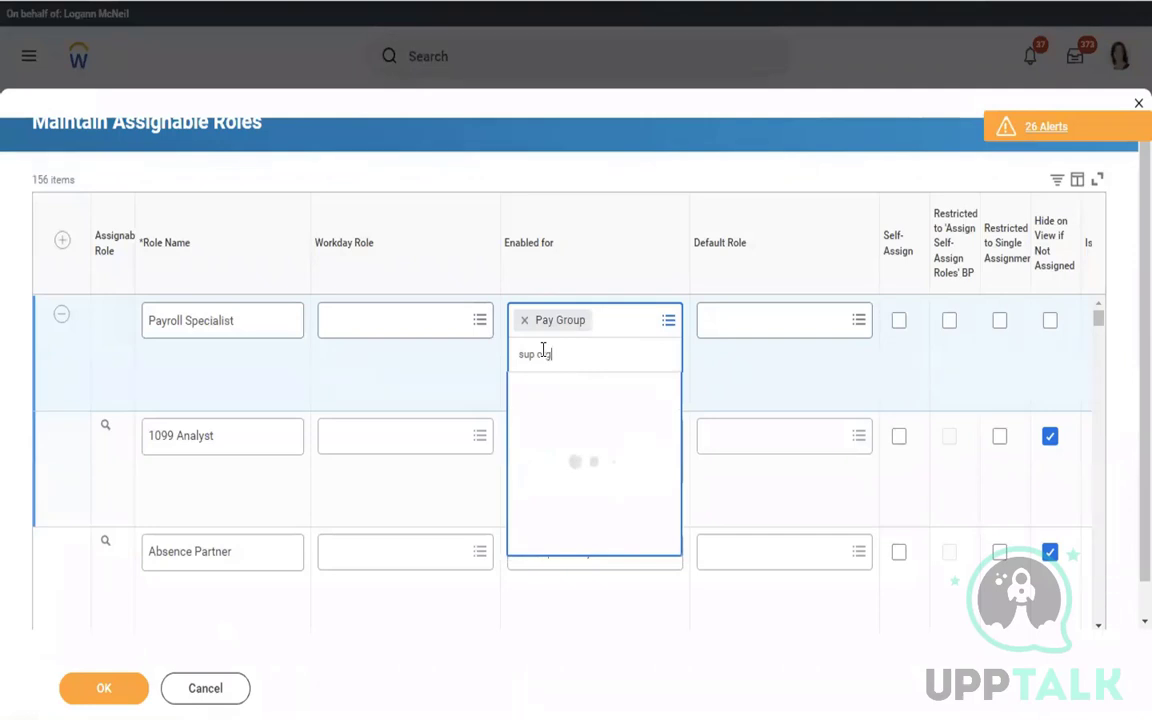
pyautogui.click(790, 383)
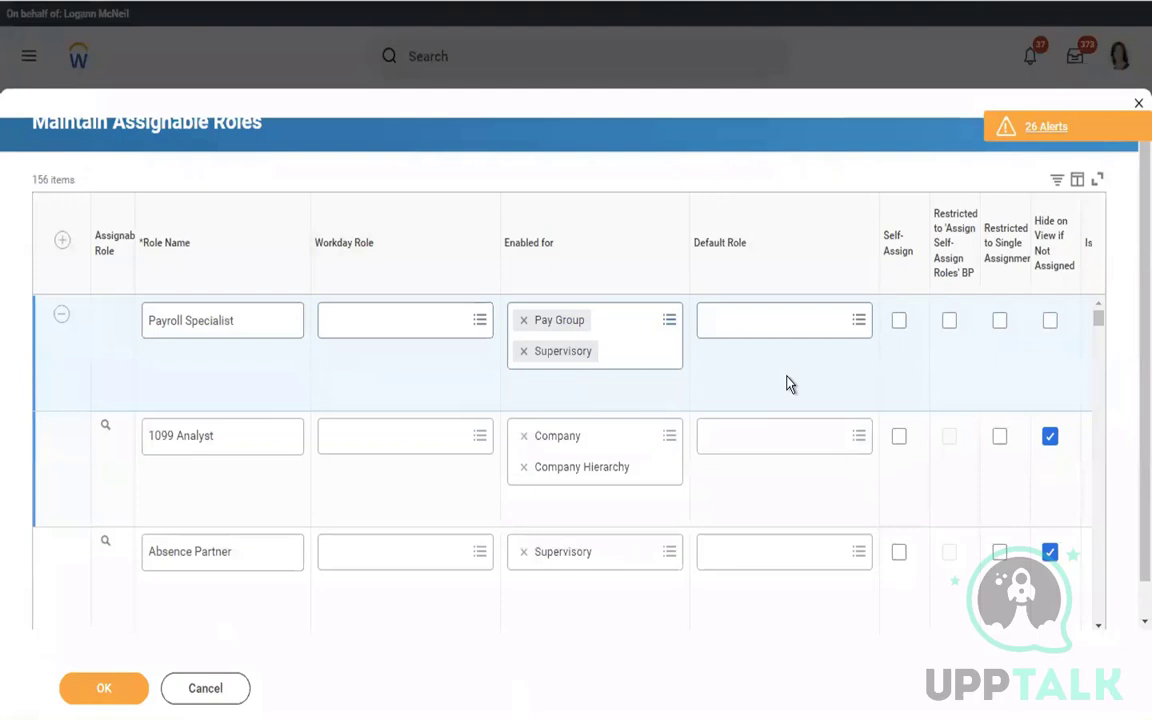
pyautogui.hscroll(5, 790, 383)
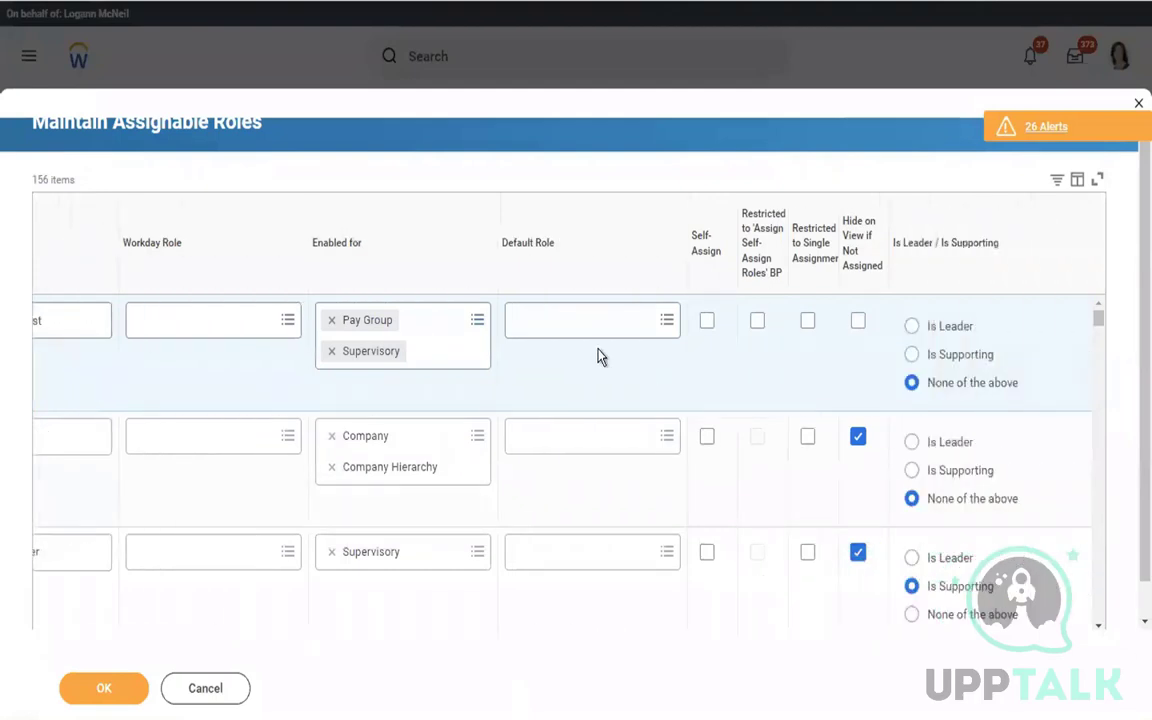
pyautogui.click(553, 322)
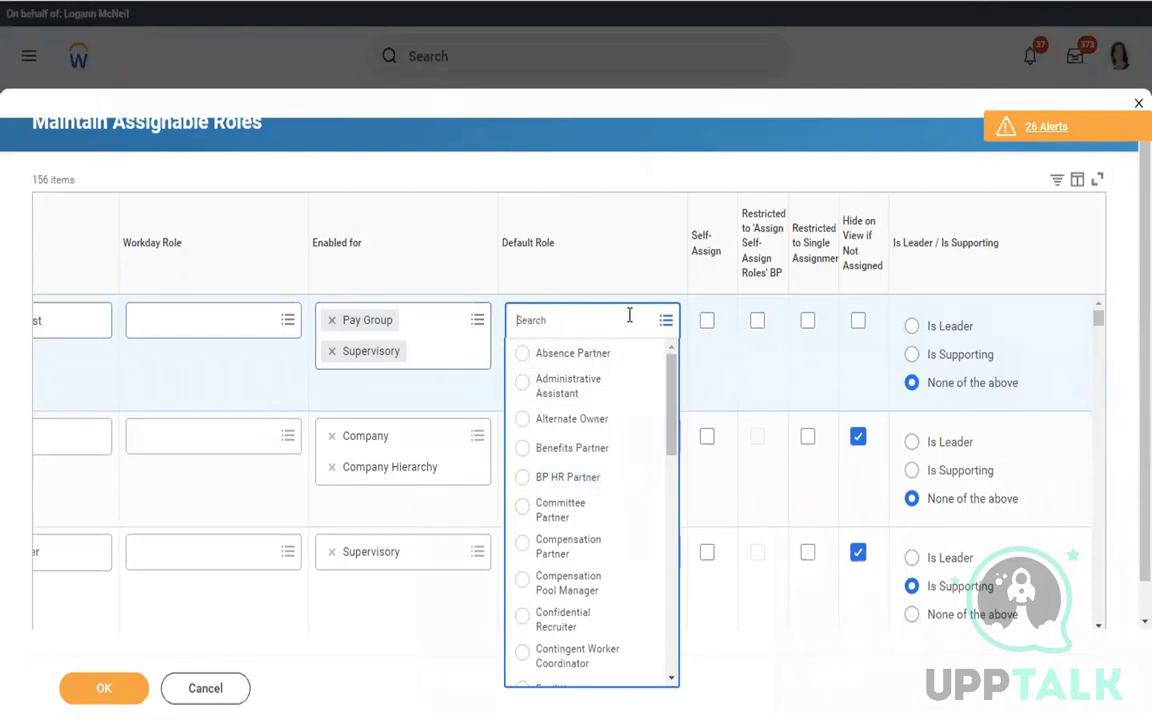
pyautogui.click(728, 372)
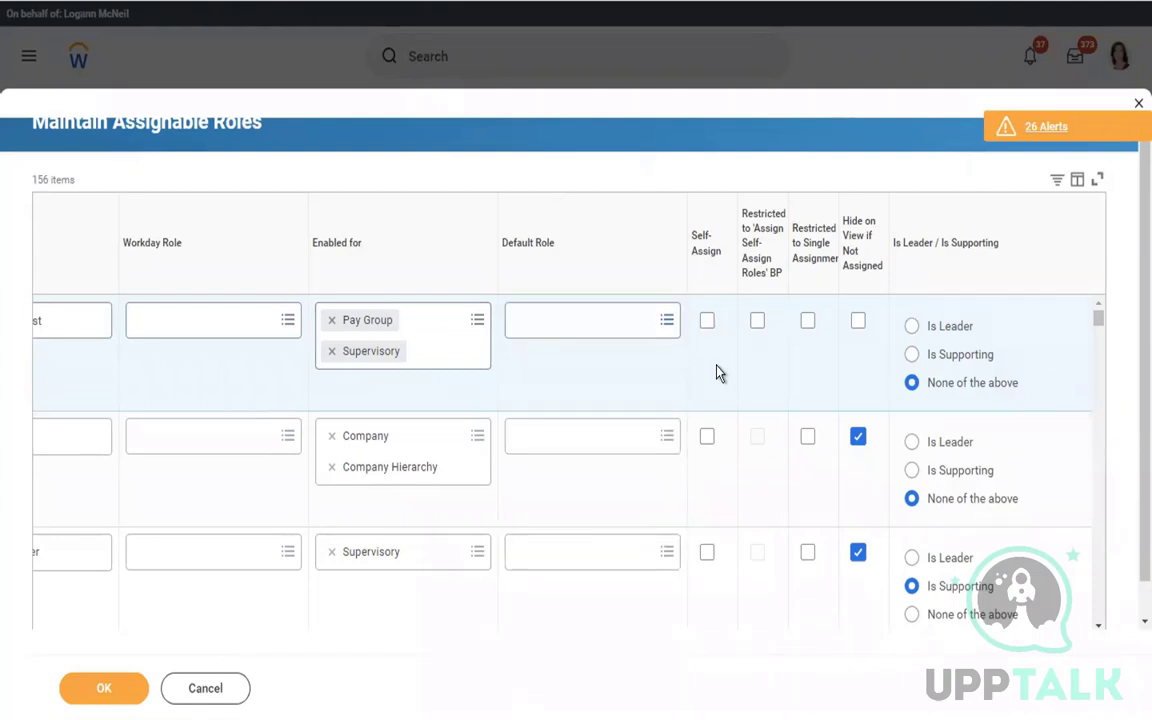
pyautogui.hscroll(2, 716, 372)
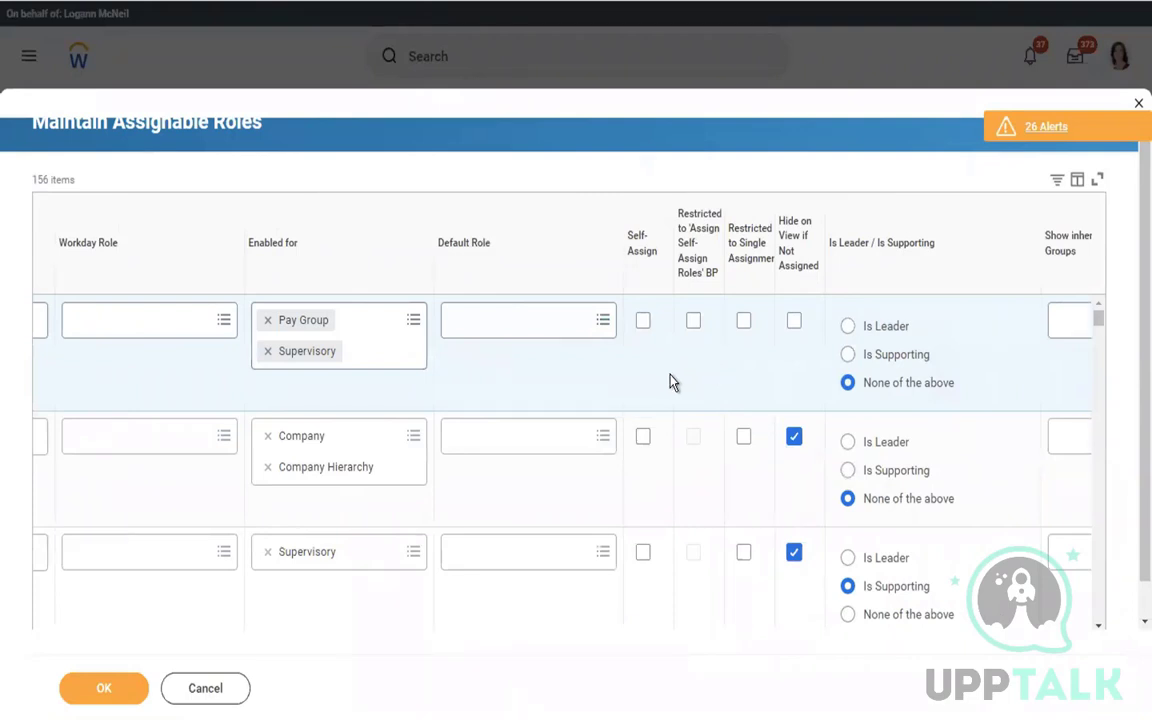
pyautogui.hscroll(2, 670, 381)
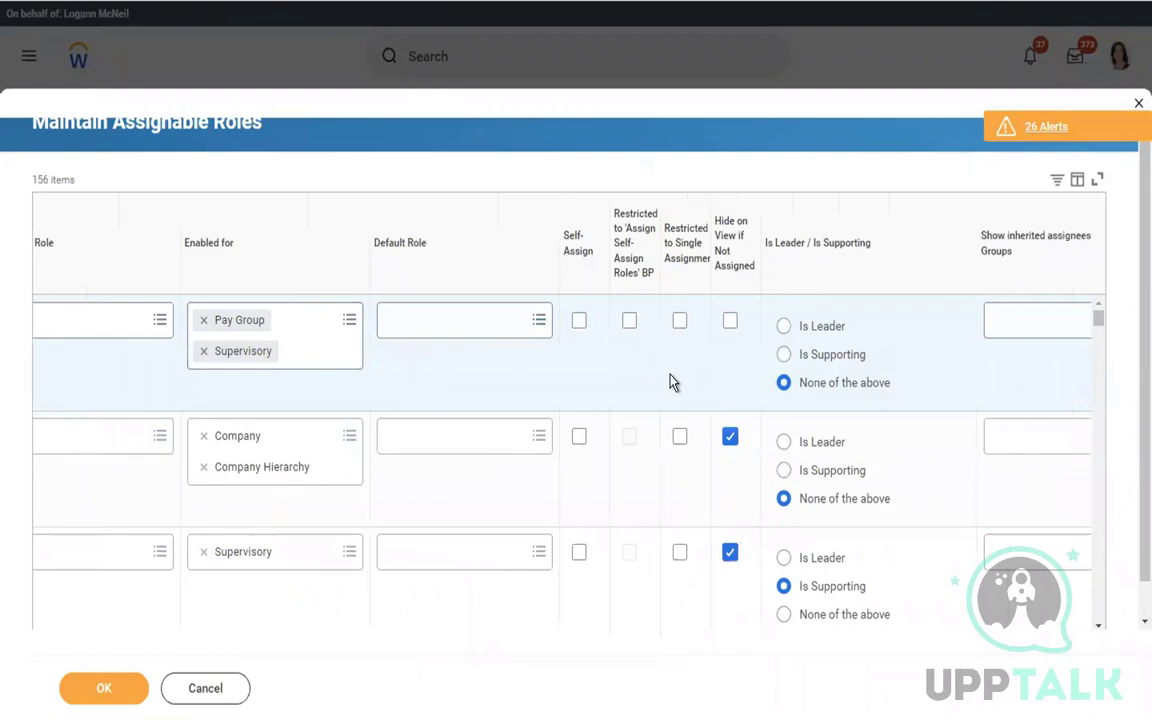
pyautogui.hscroll(2, 670, 381)
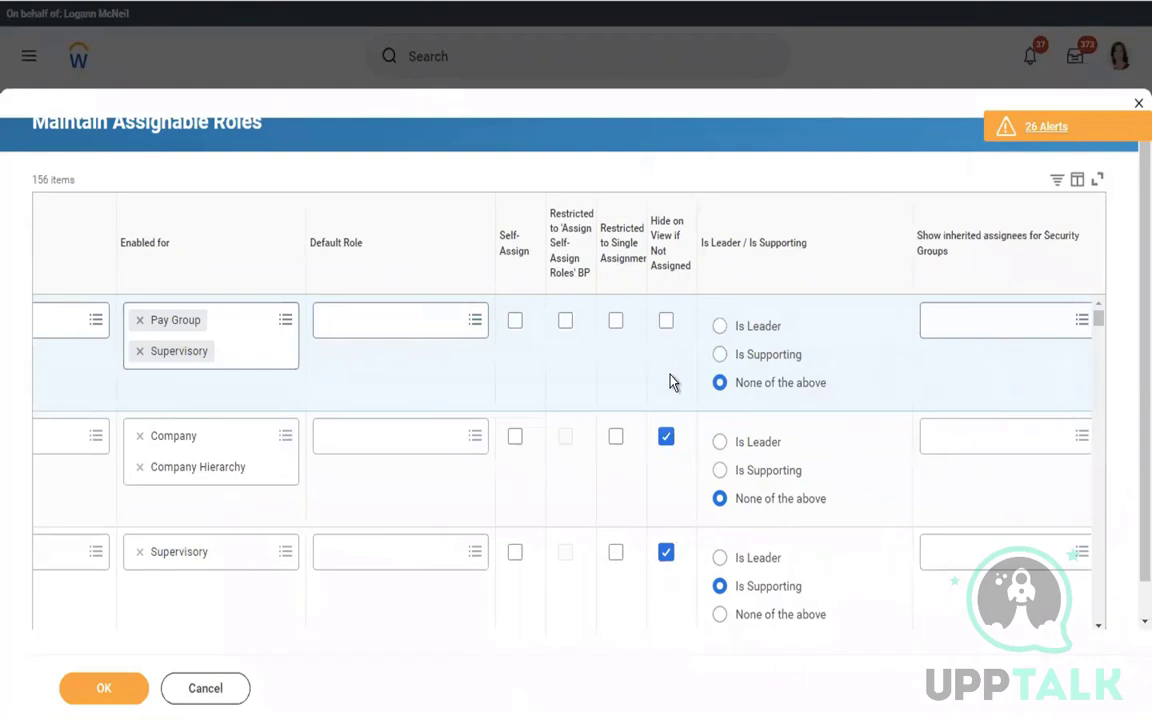
pyautogui.hscroll(5, 670, 381)
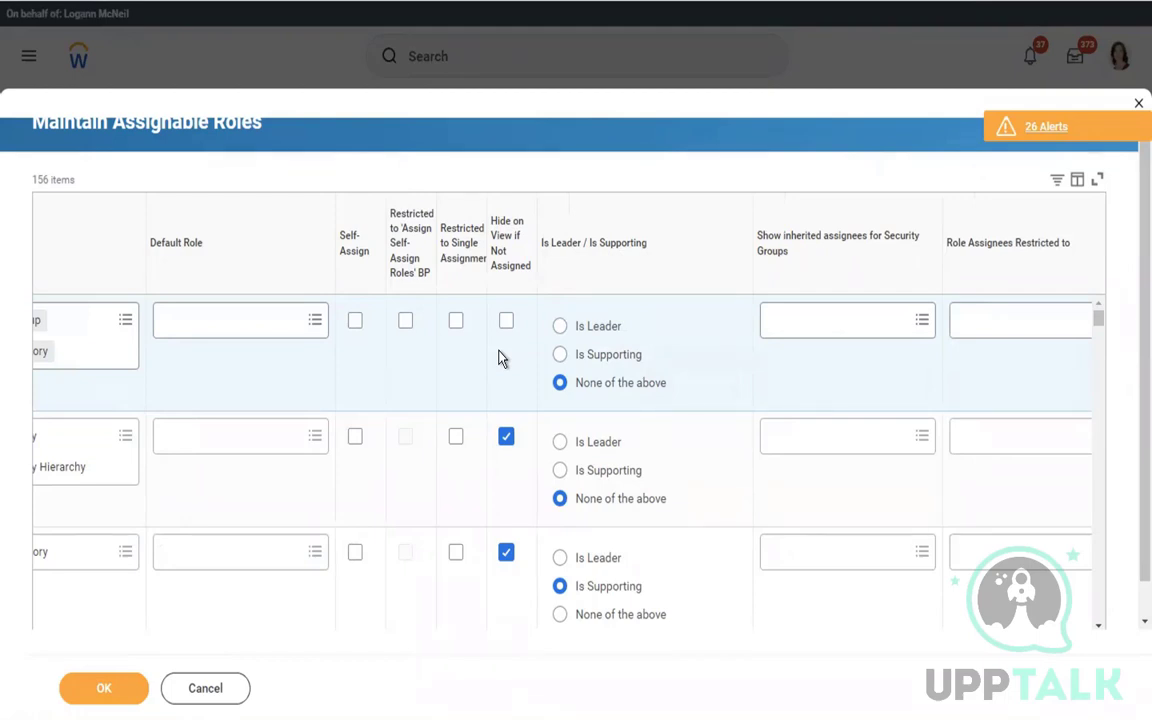
pyautogui.hscroll(1, 345, 353)
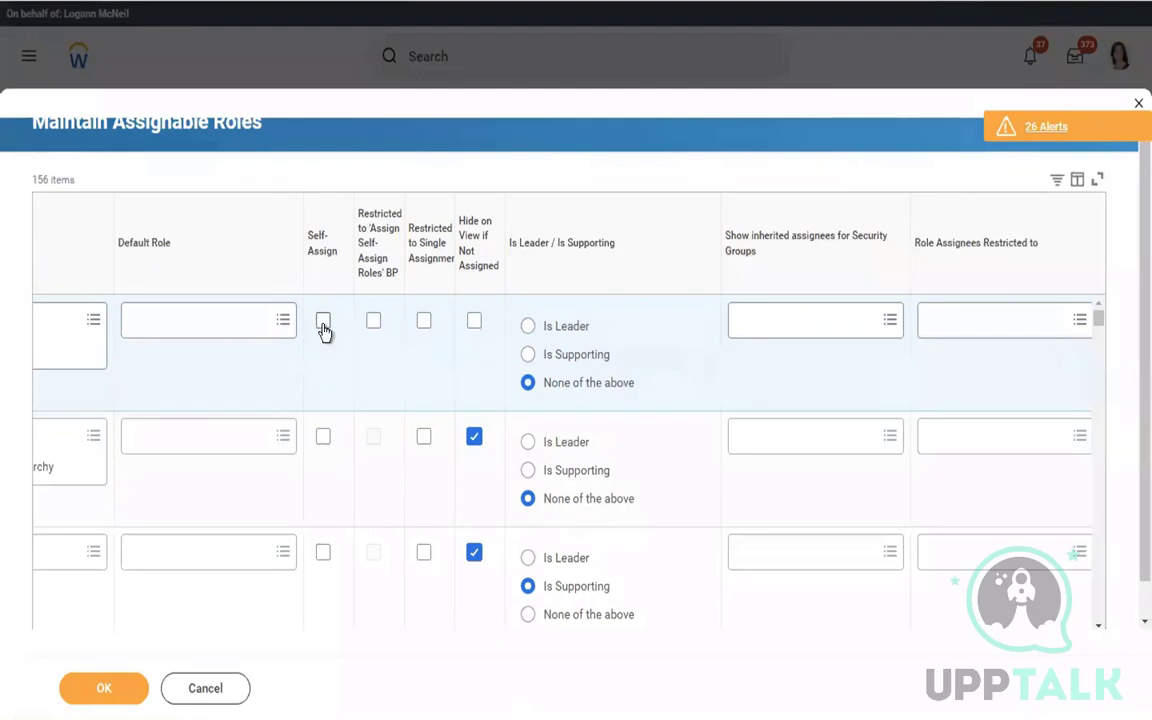
pyautogui.moveTo(323, 330)
pyautogui.click(323, 321)
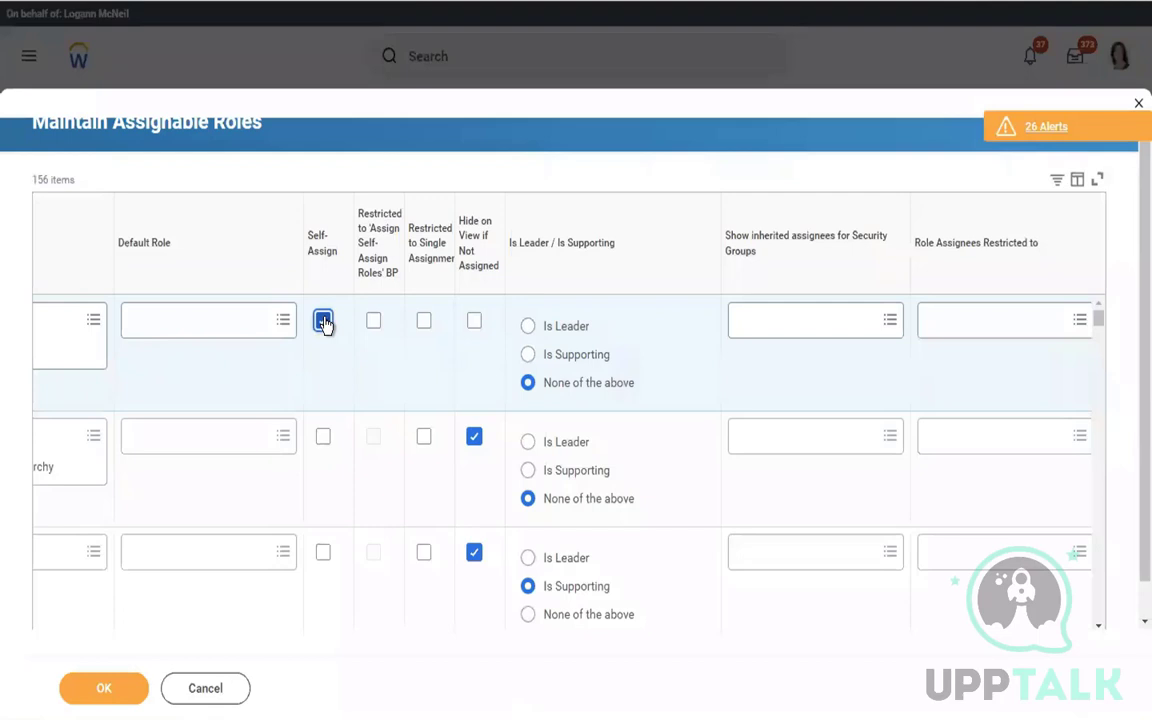
pyautogui.click(323, 321)
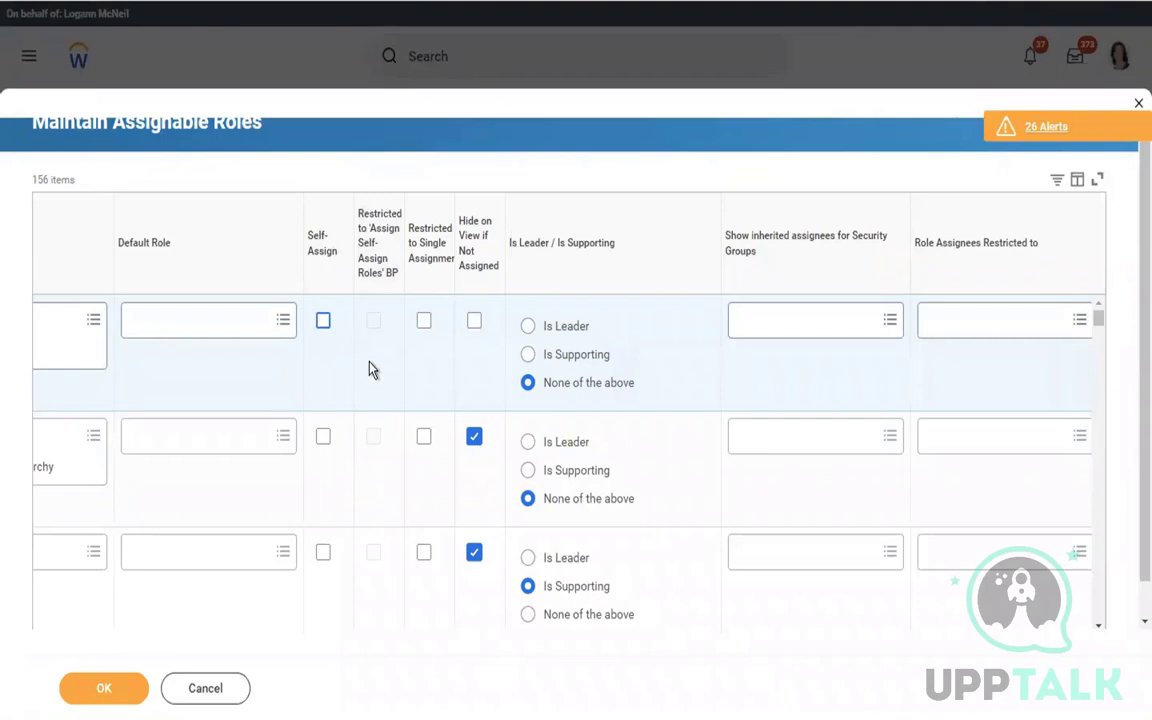
pyautogui.moveTo(369, 348)
pyautogui.click(322, 322)
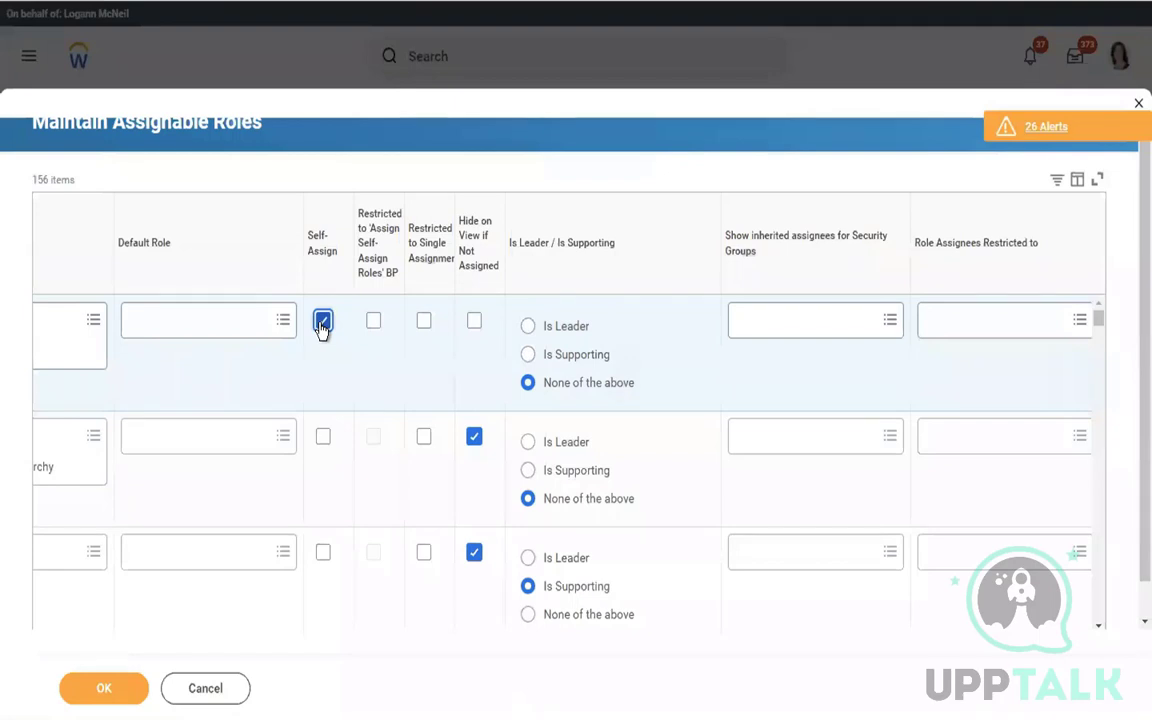
pyautogui.click(322, 322)
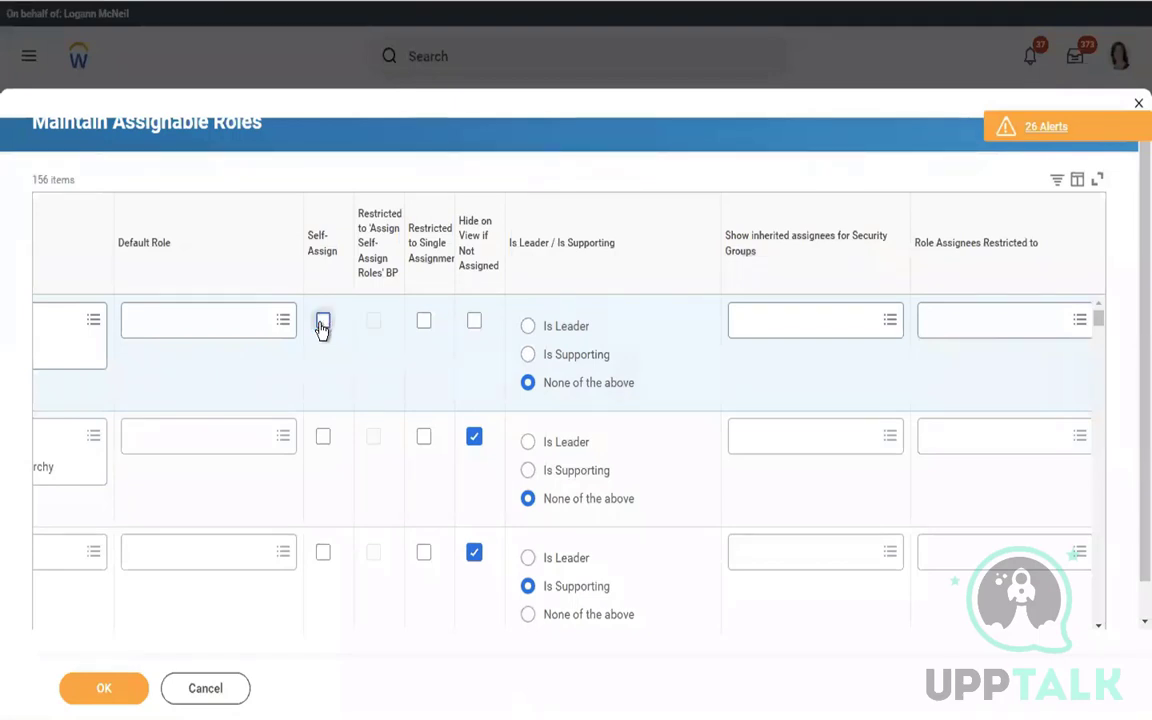
pyautogui.click(475, 322)
pyautogui.click(475, 322)
pyautogui.click(643, 340)
pyautogui.hscroll(1, 643, 347)
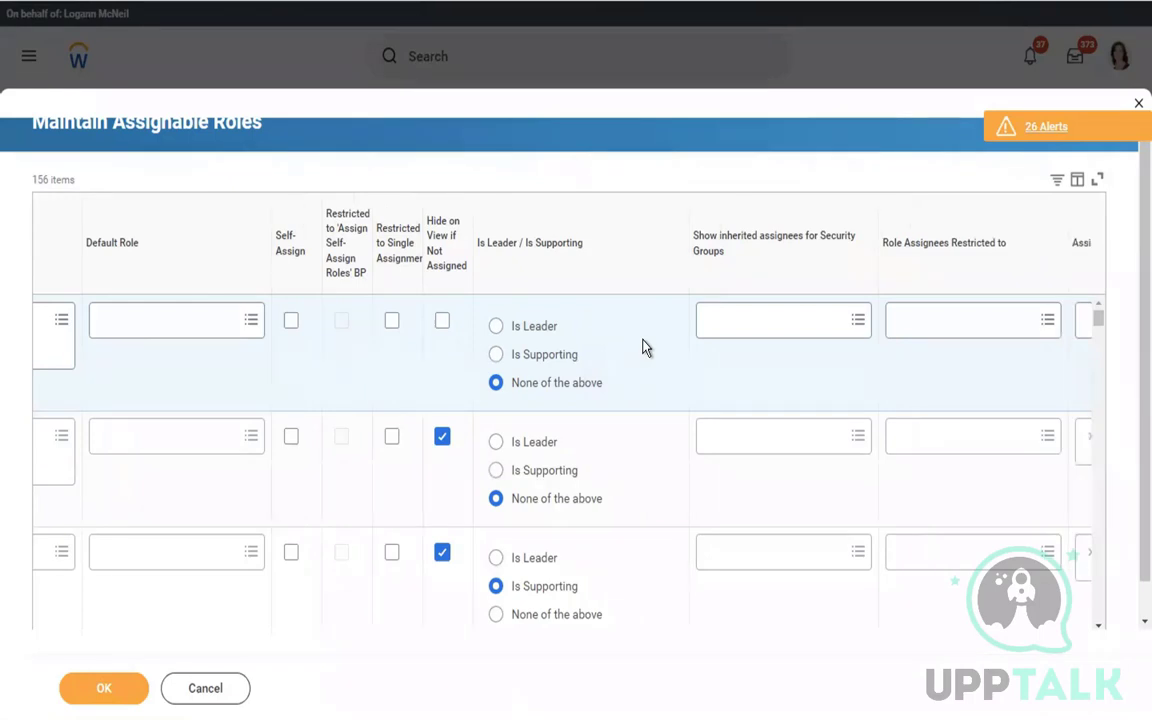
pyautogui.hscroll(7, 643, 347)
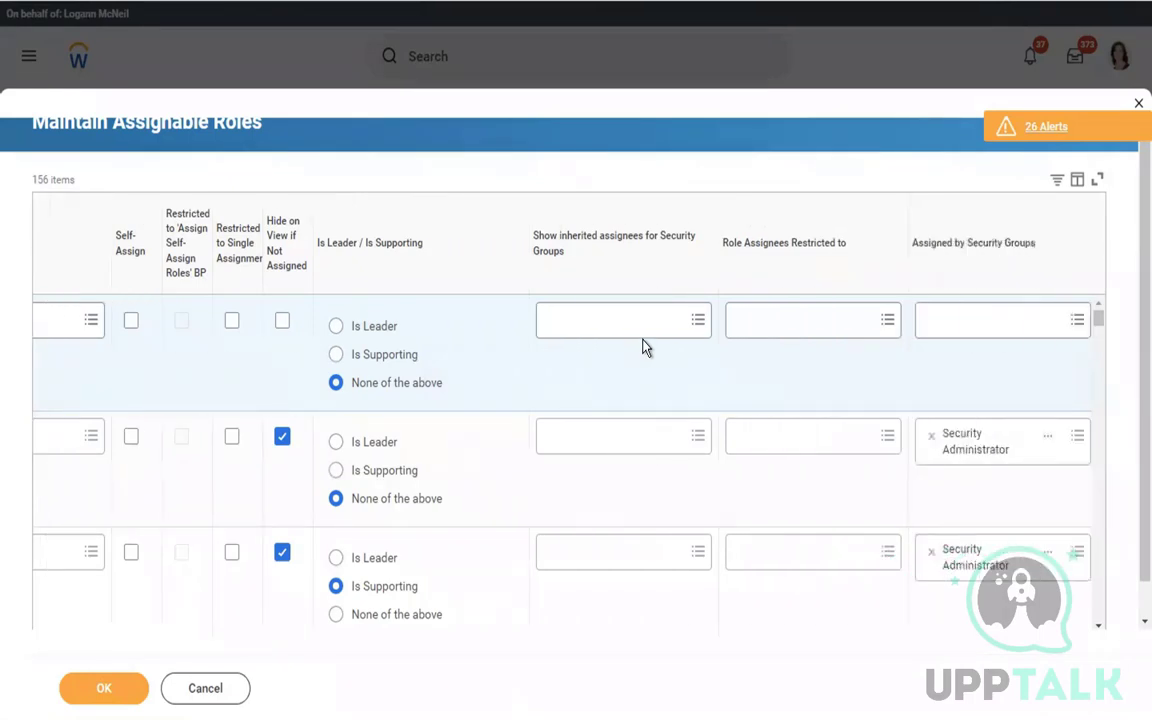
pyautogui.hscroll(3, 643, 347)
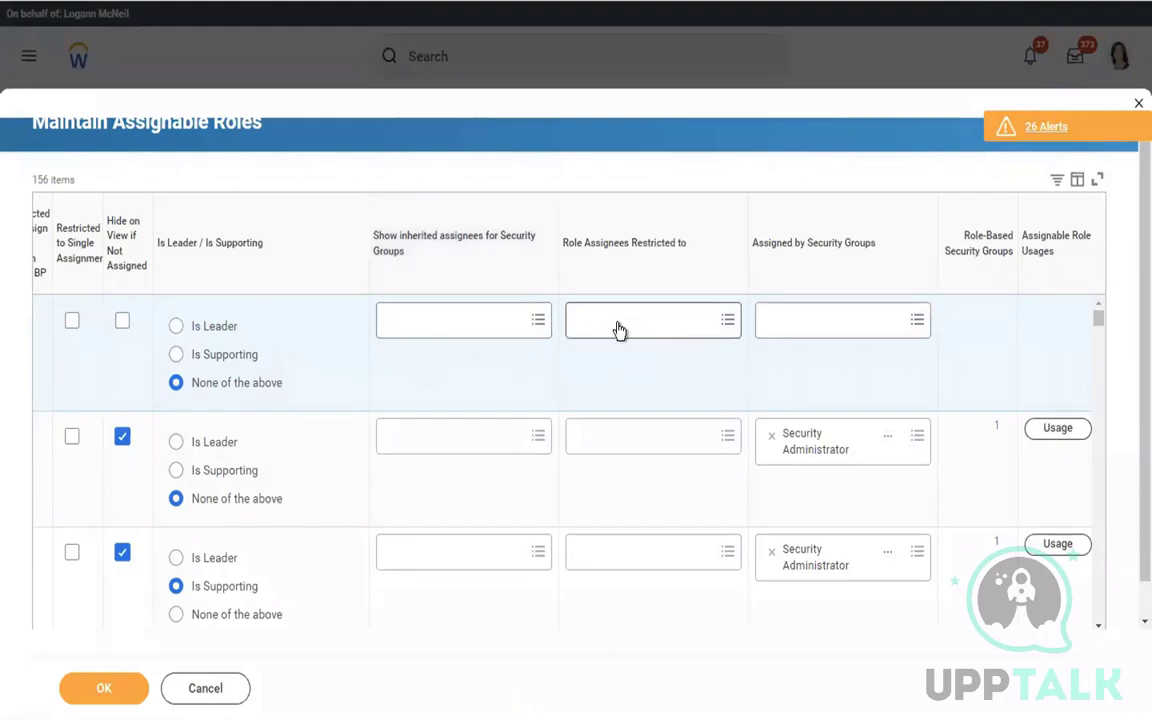
pyautogui.moveTo(617, 330)
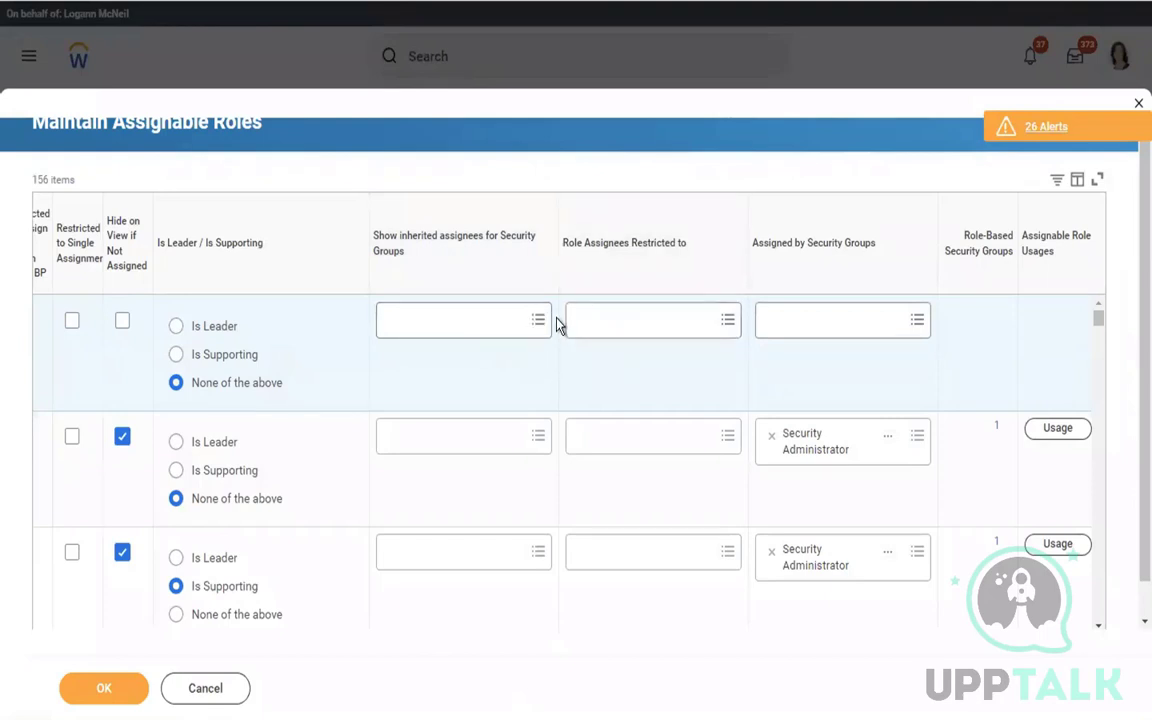
# Search 'secadmin' and set Security Administrator in Assigned by Security Groups
pyautogui.click(785, 323)
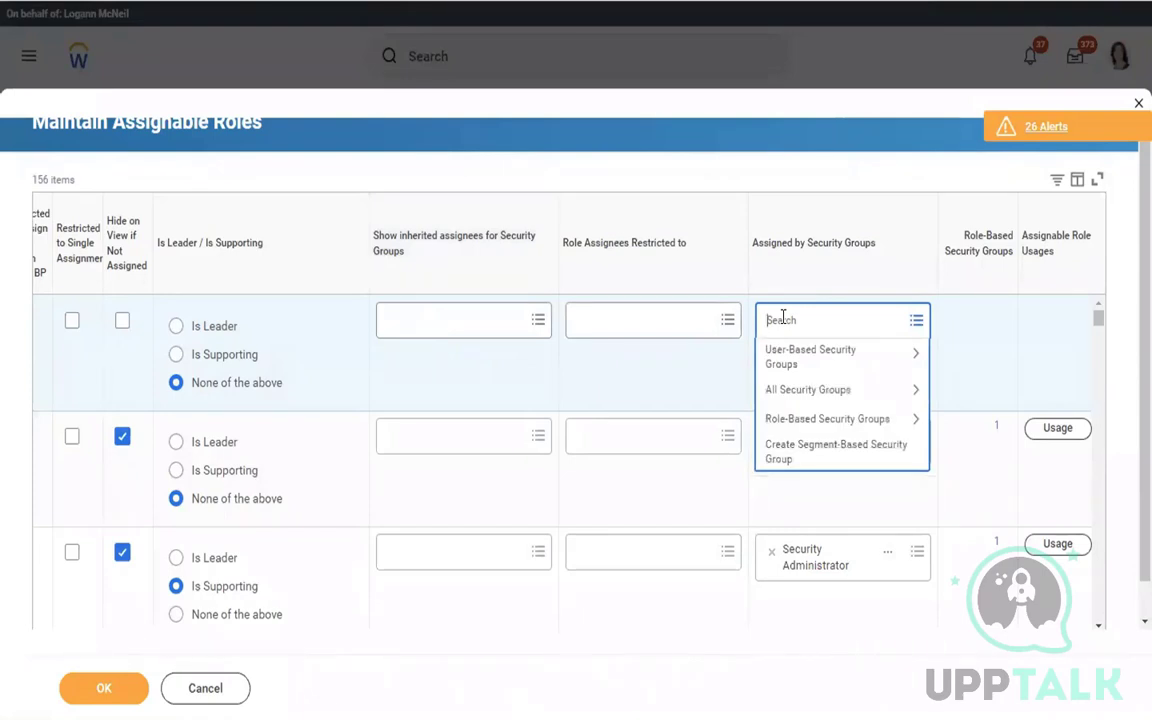
pyautogui.write('secadmin')
pyautogui.press('Return')
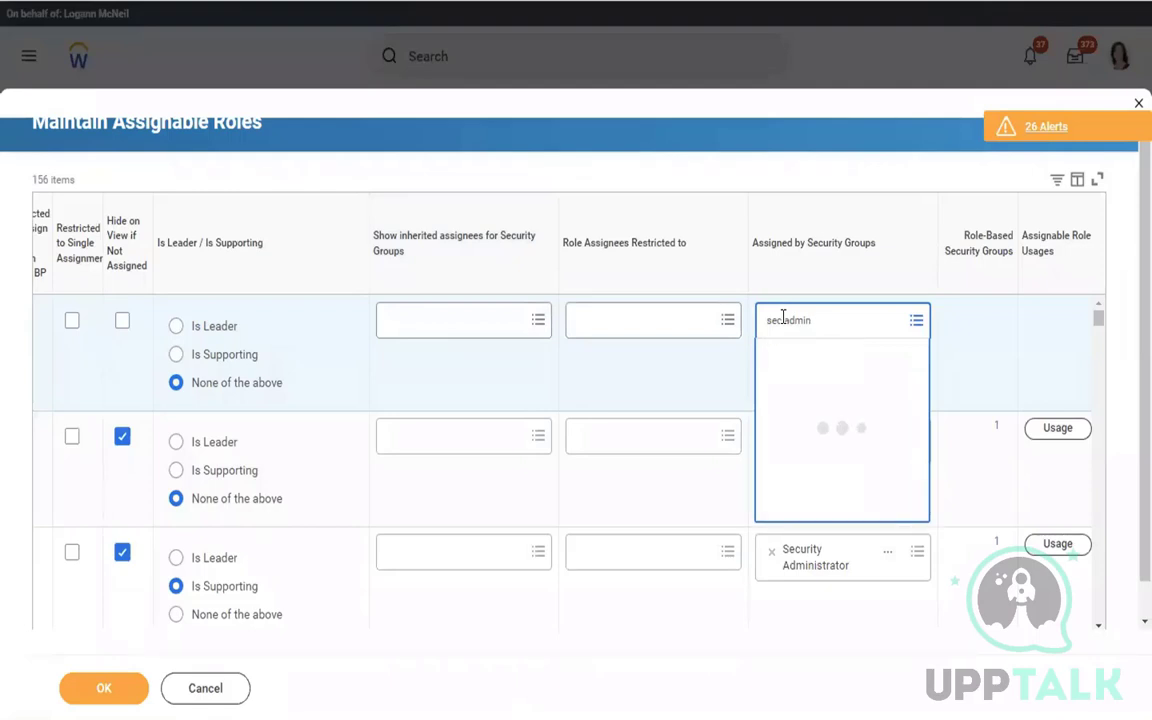
pyautogui.click(716, 130)
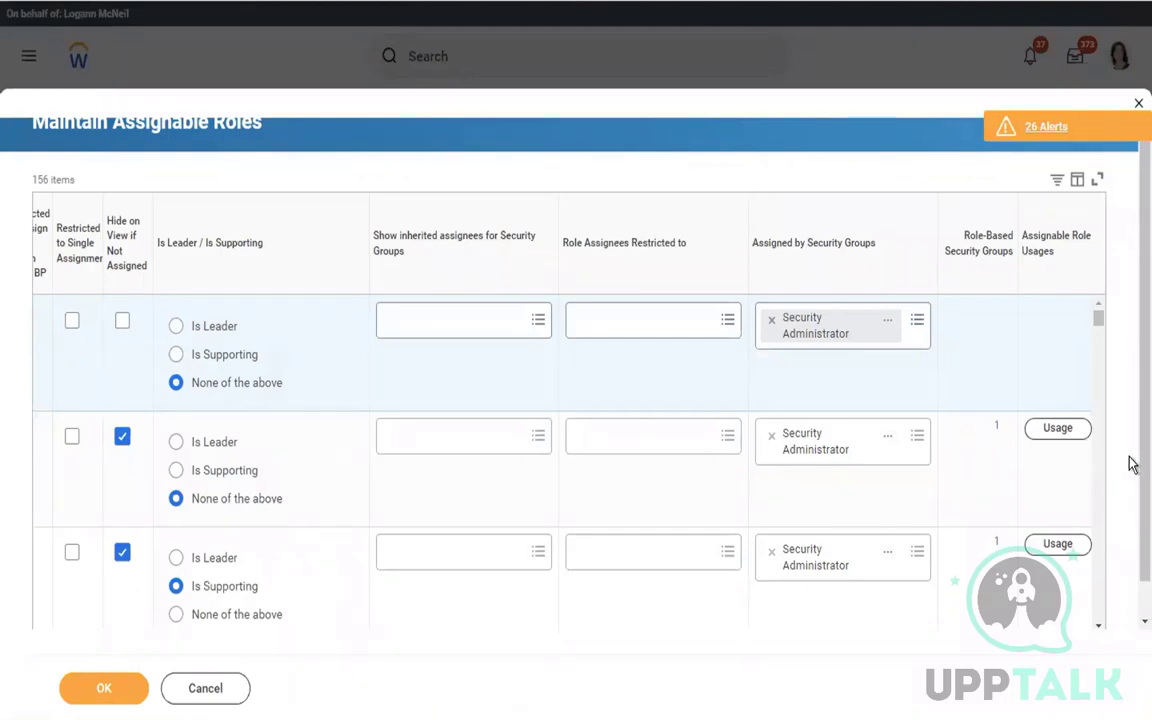
pyautogui.hscroll(1, 1001, 388)
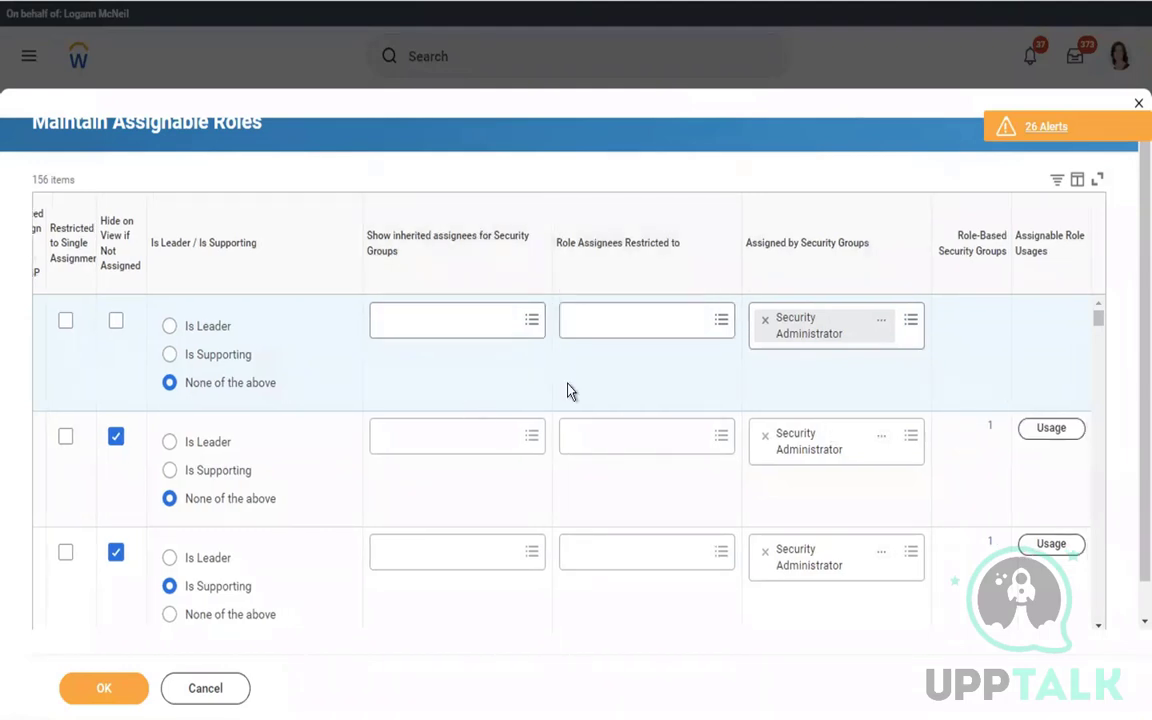
pyautogui.hscroll(-6, 567, 390)
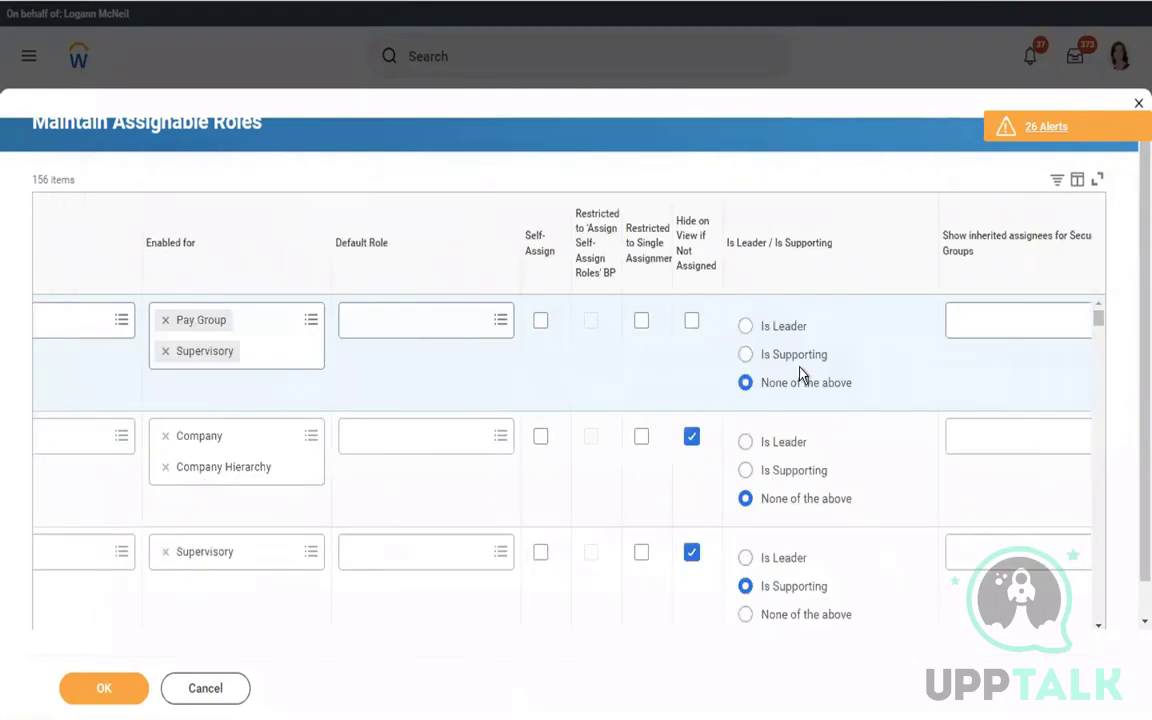
pyautogui.hscroll(-4, 803, 375)
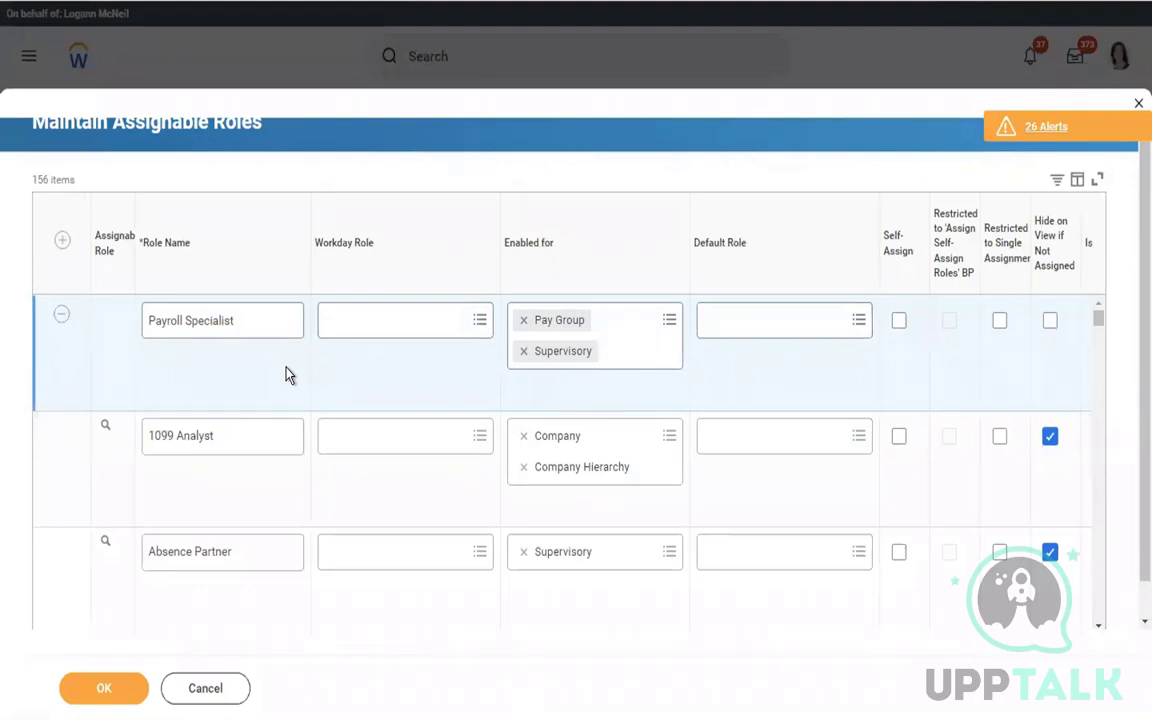
pyautogui.hscroll(7, 288, 374)
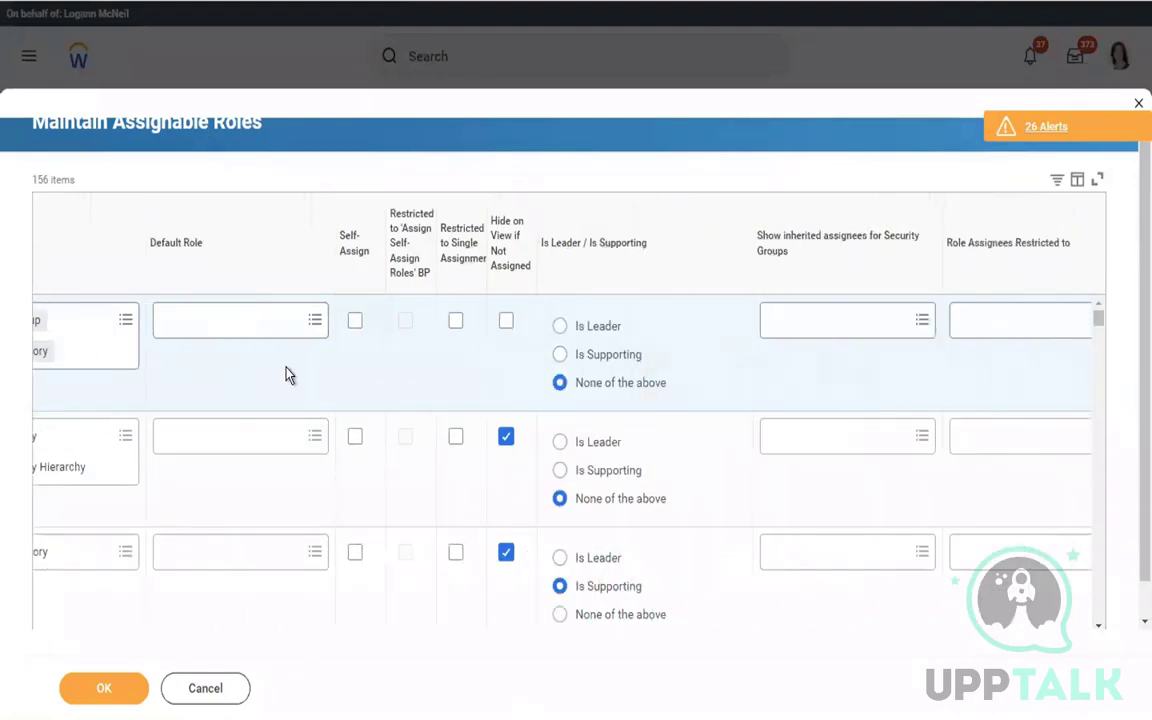
pyautogui.hscroll(3, 287, 374)
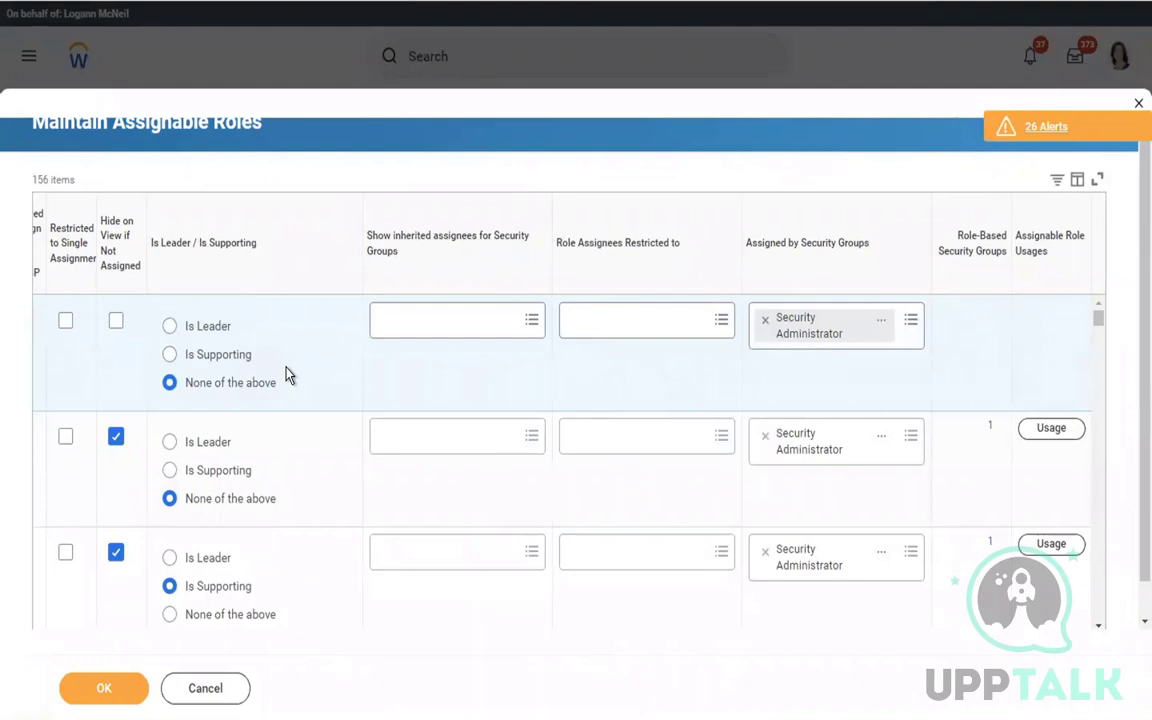
# Add Payroll Administrator as a second assigning group, then remove it again
pyautogui.click(883, 325)
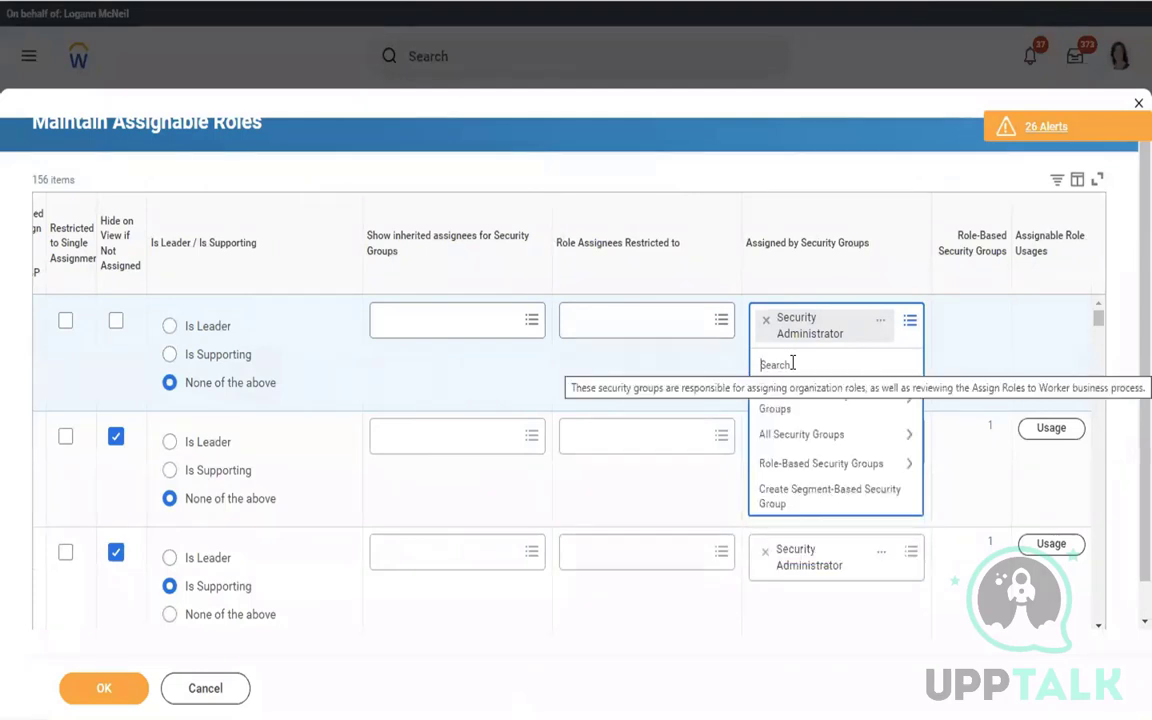
pyautogui.write('payrol')
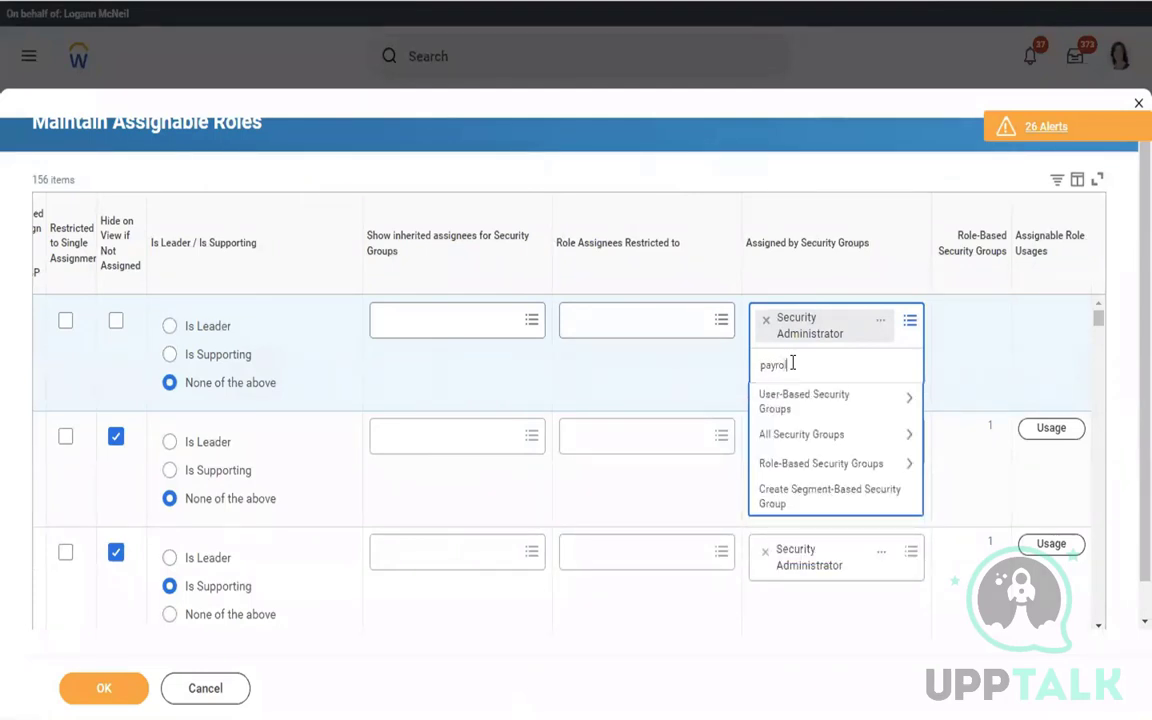
pyautogui.write('l admin')
pyautogui.press('Return')
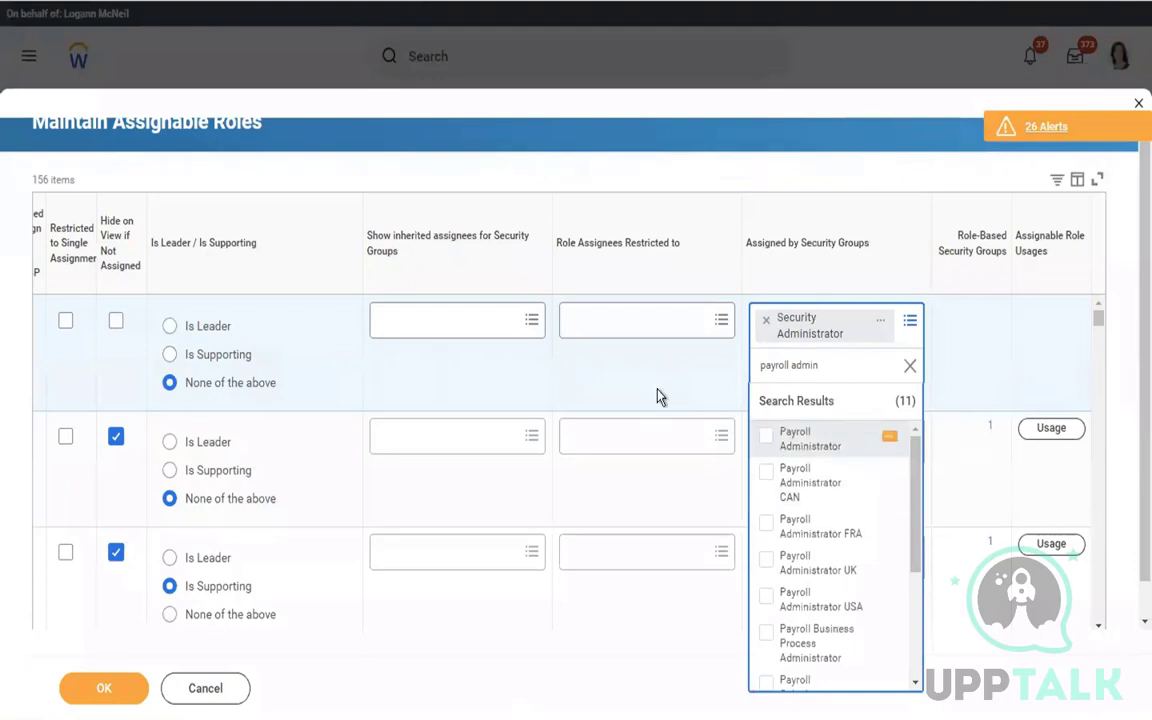
pyautogui.click(709, 400)
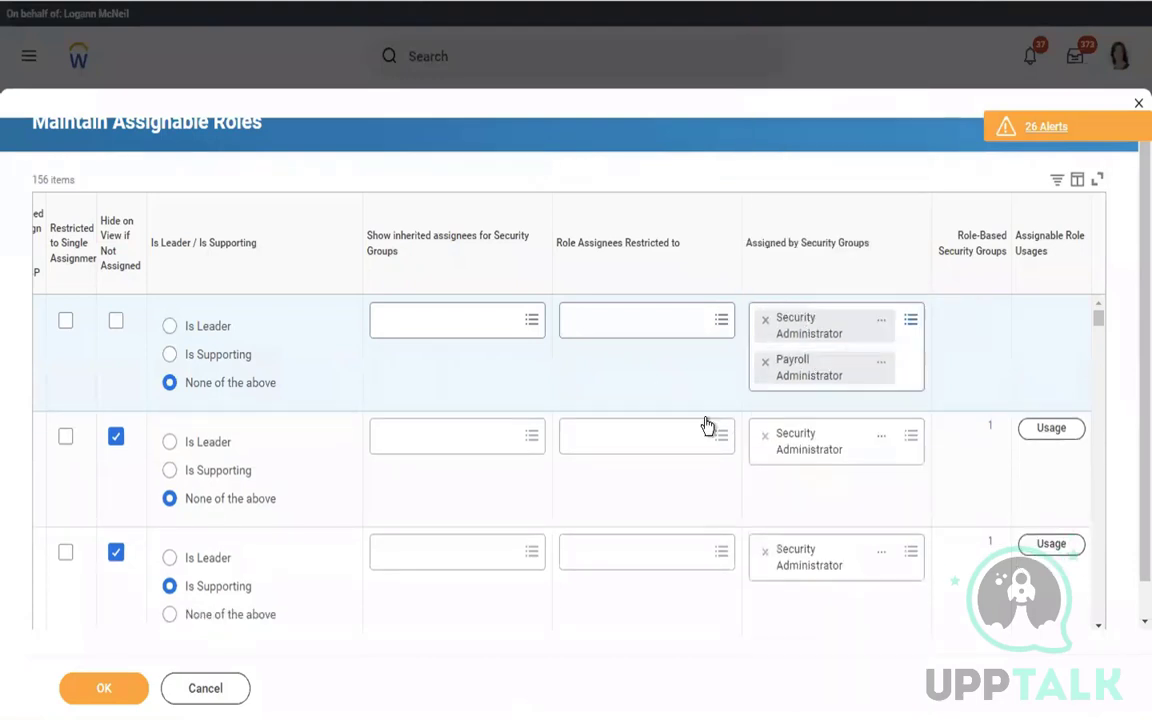
pyautogui.click(765, 368)
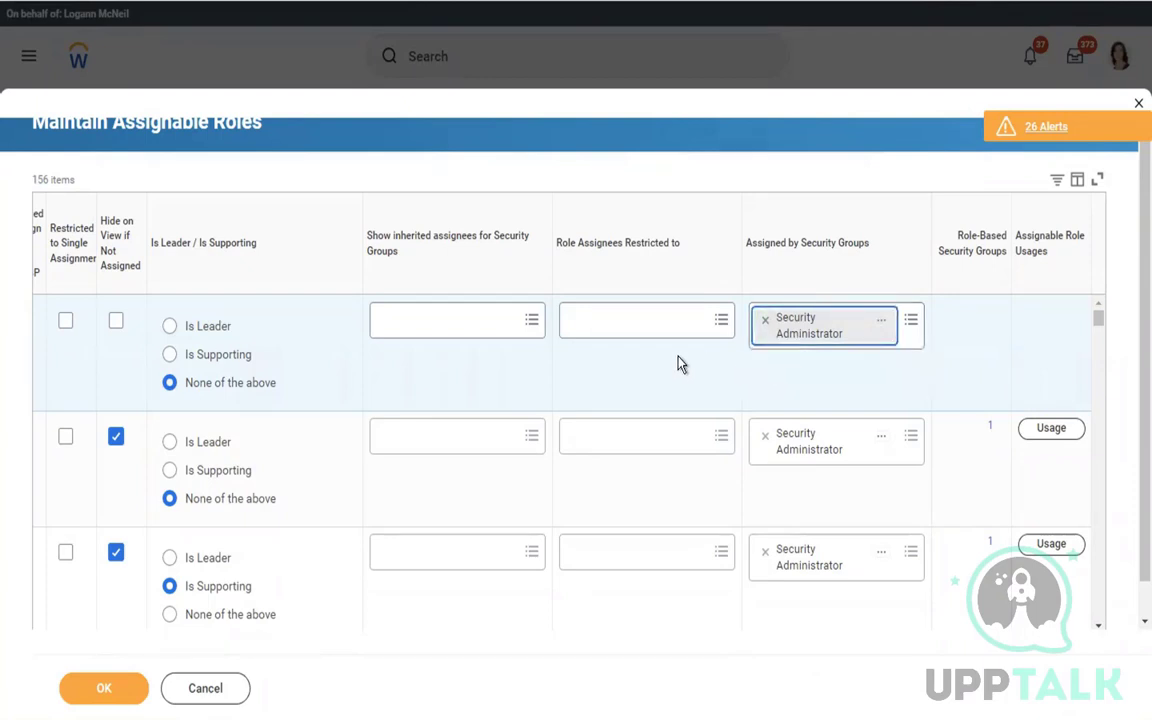
pyautogui.hscroll(-1, 678, 364)
pyautogui.hscroll(-5, 678, 364)
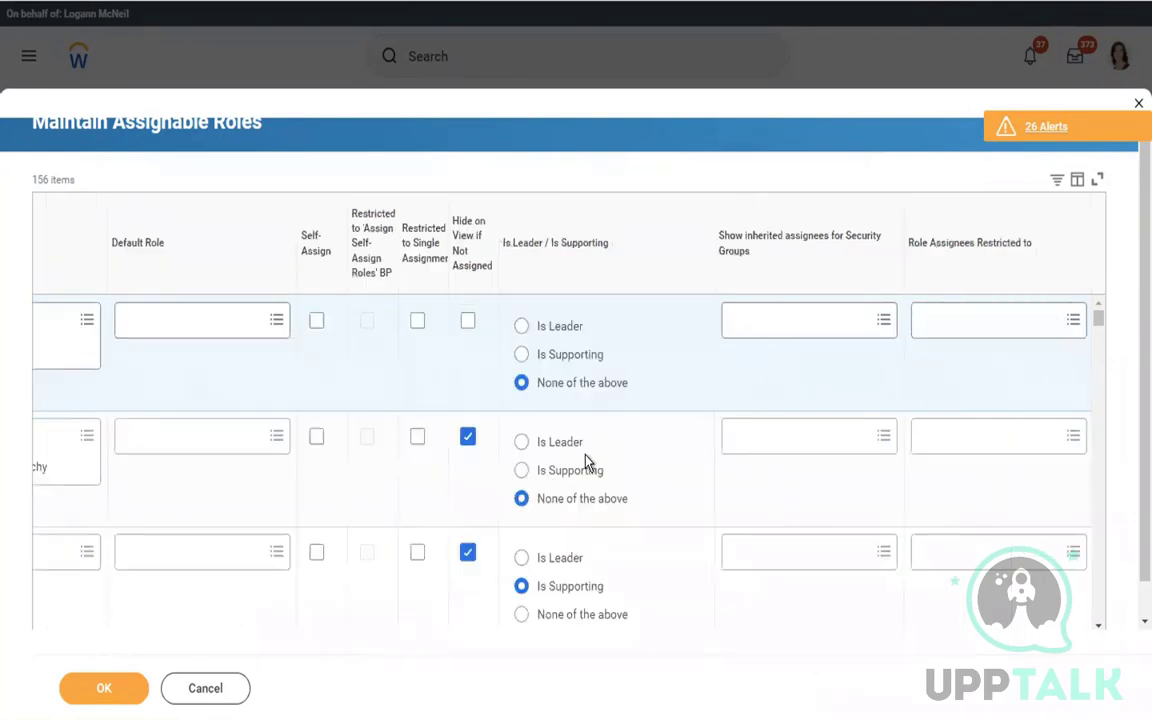
# Save the assignable roles with the new Payroll Specialist role, then search for 'create sec group'
pyautogui.click(104, 700)
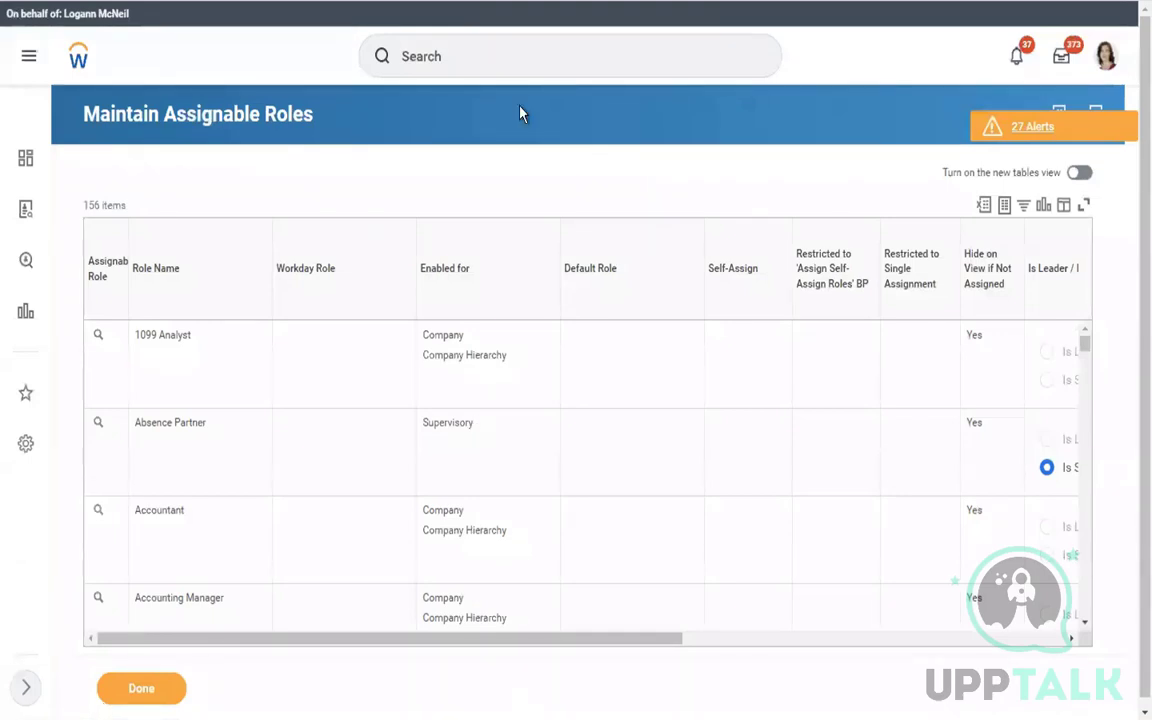
pyautogui.click(508, 66)
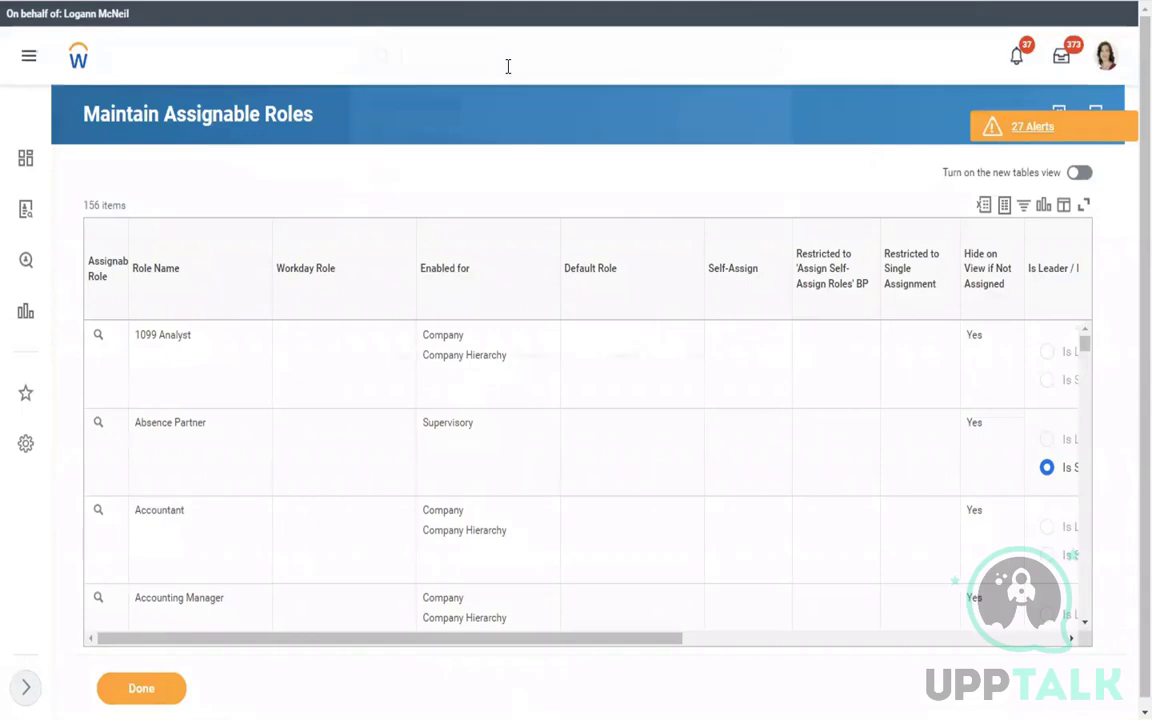
pyautogui.write('creat')
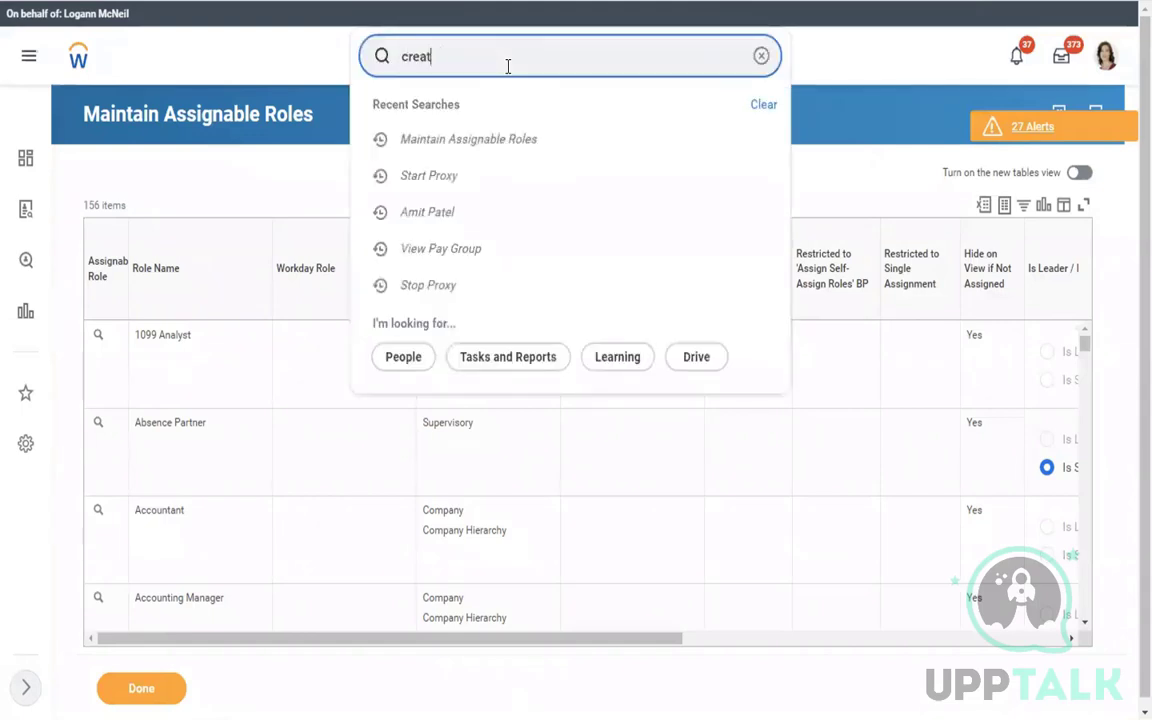
pyautogui.write('e sec group')
# Start Create Security Group with type Role-Based Security Group (Constrained)
pyautogui.click(481, 117)
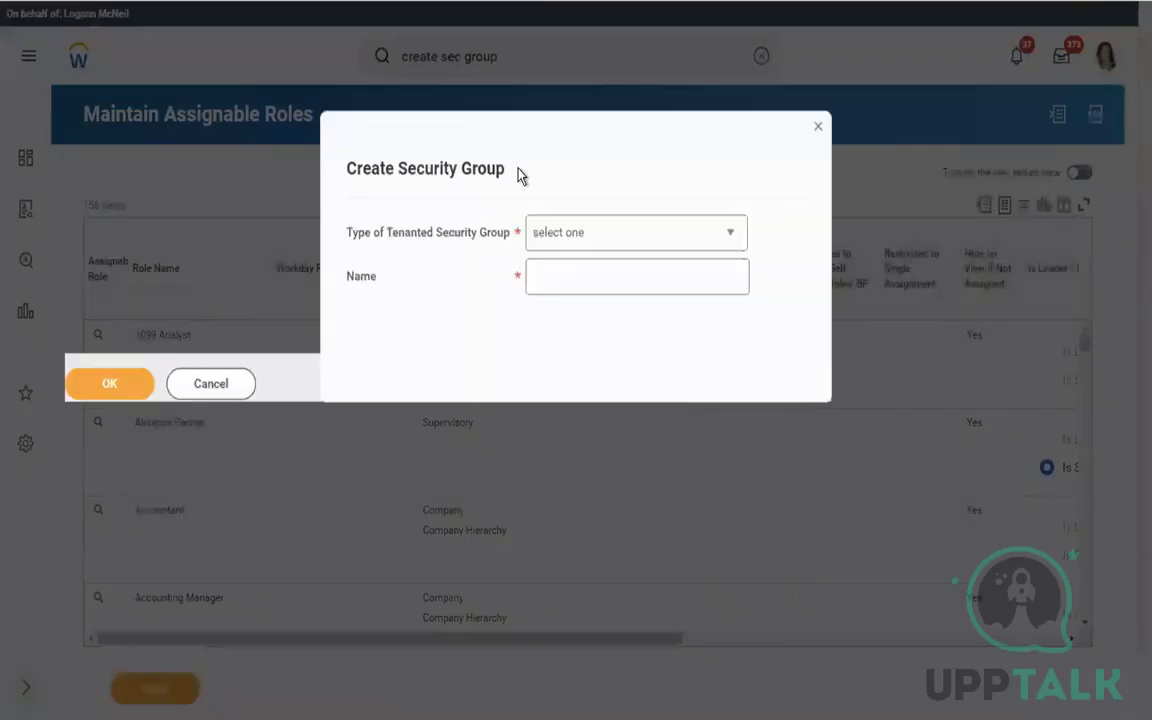
pyautogui.click(597, 246)
pyautogui.click(597, 246)
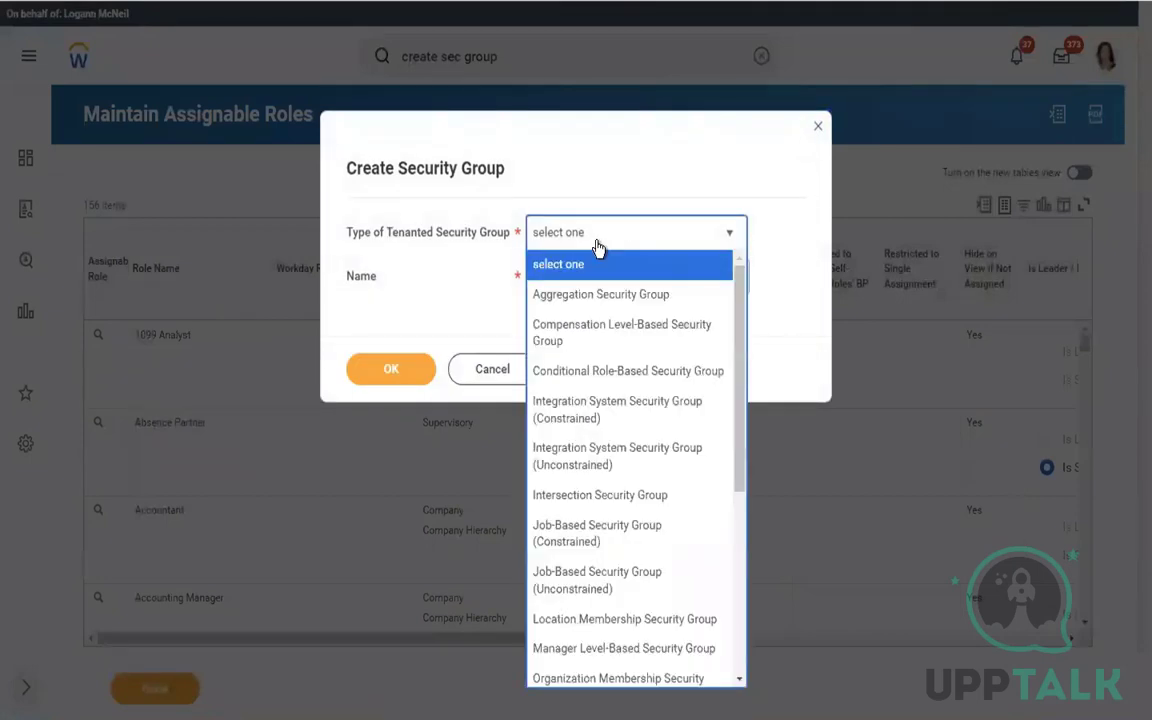
pyautogui.press('Down')
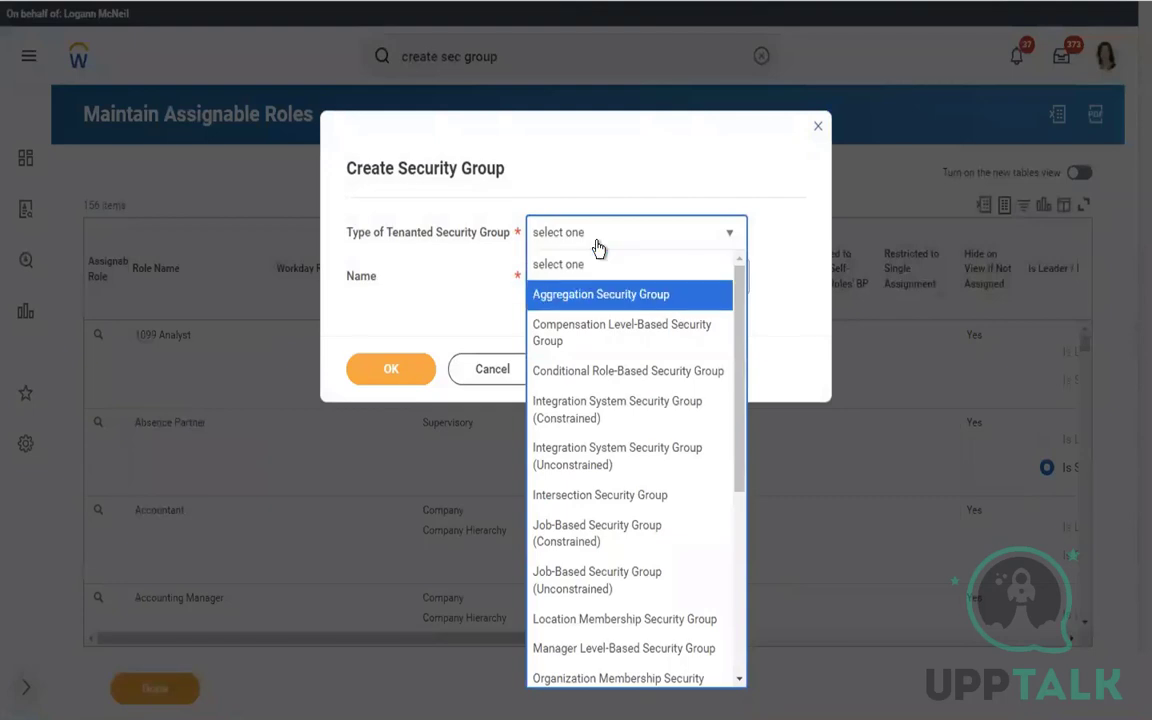
pyautogui.press('Down')
pyautogui.press('Down')
pyautogui.press('Down')
pyautogui.press('Down')
pyautogui.press('Down')
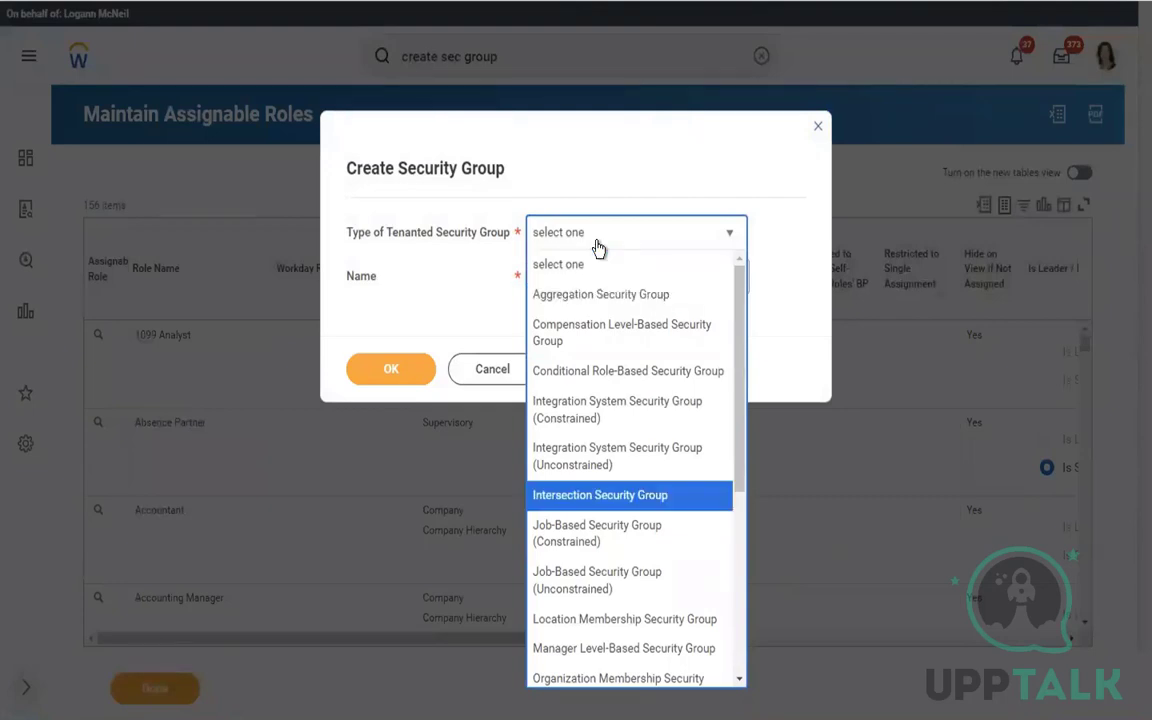
pyautogui.press('Down')
pyautogui.press('Down')
pyautogui.press('Down')
pyautogui.press('Down')
pyautogui.press('Down')
pyautogui.press('Down')
pyautogui.press('Down')
pyautogui.press('Down')
pyautogui.press('Down')
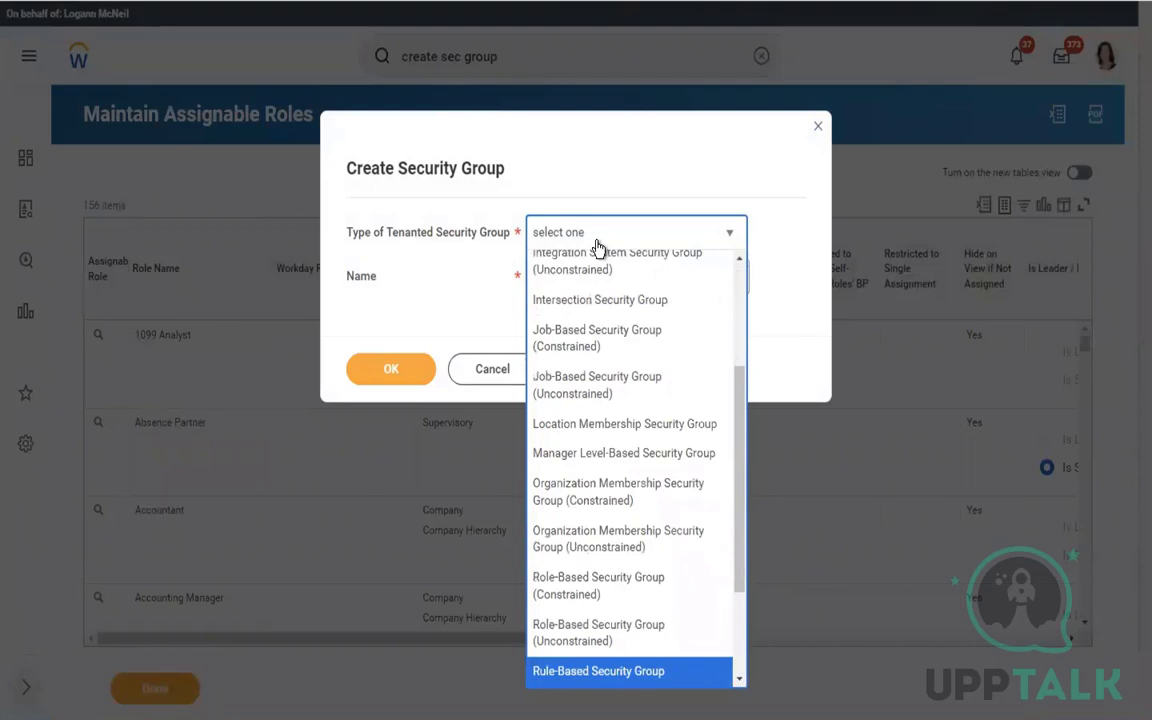
pyautogui.press('Down')
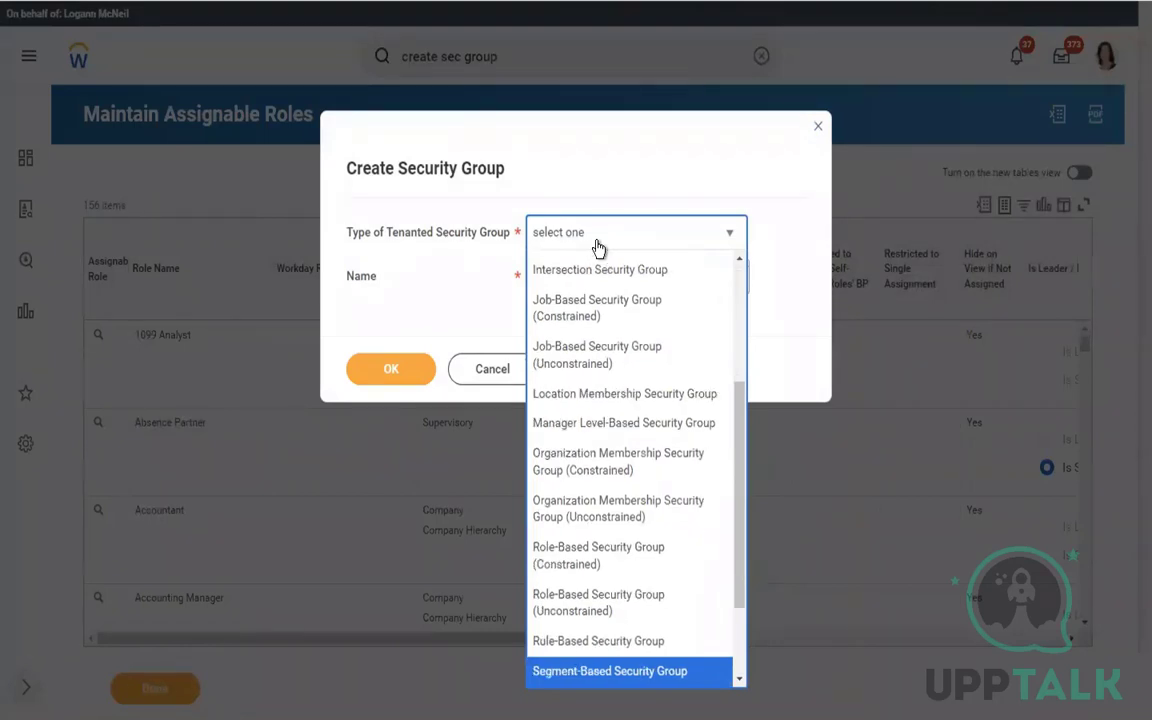
pyautogui.press('Up')
pyautogui.press('Up')
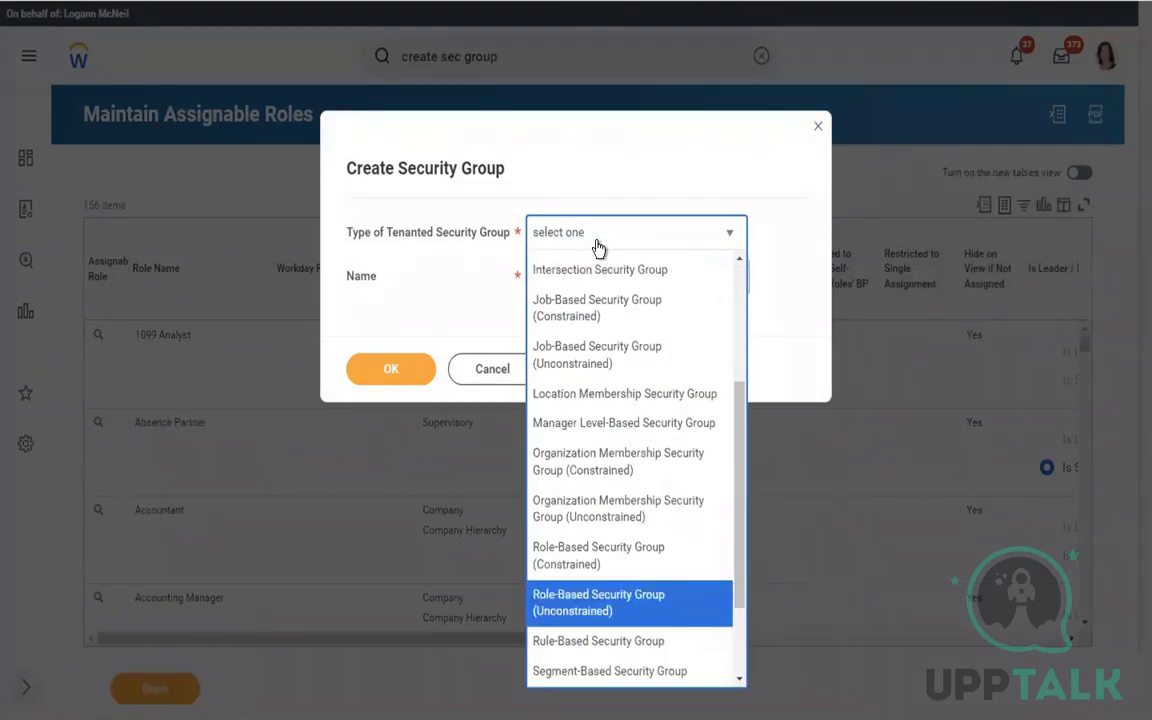
pyautogui.click(565, 556)
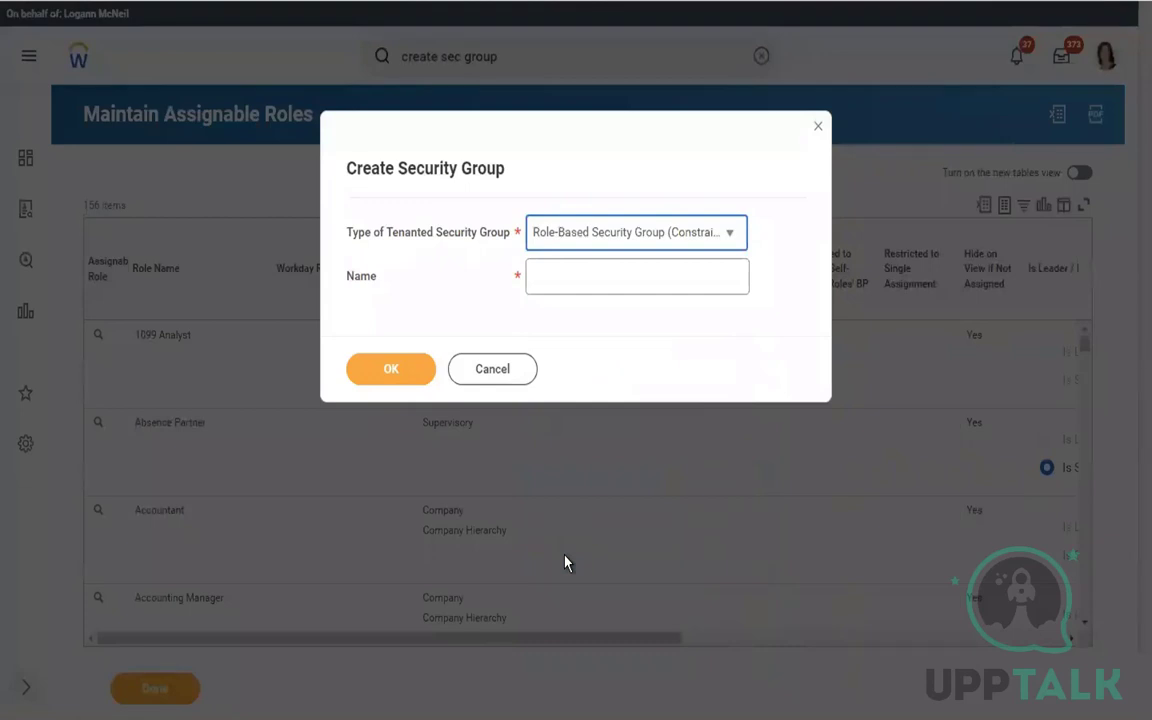
# Name the new group 'Payroll Specialist.' and confirm its creation
pyautogui.click(549, 285)
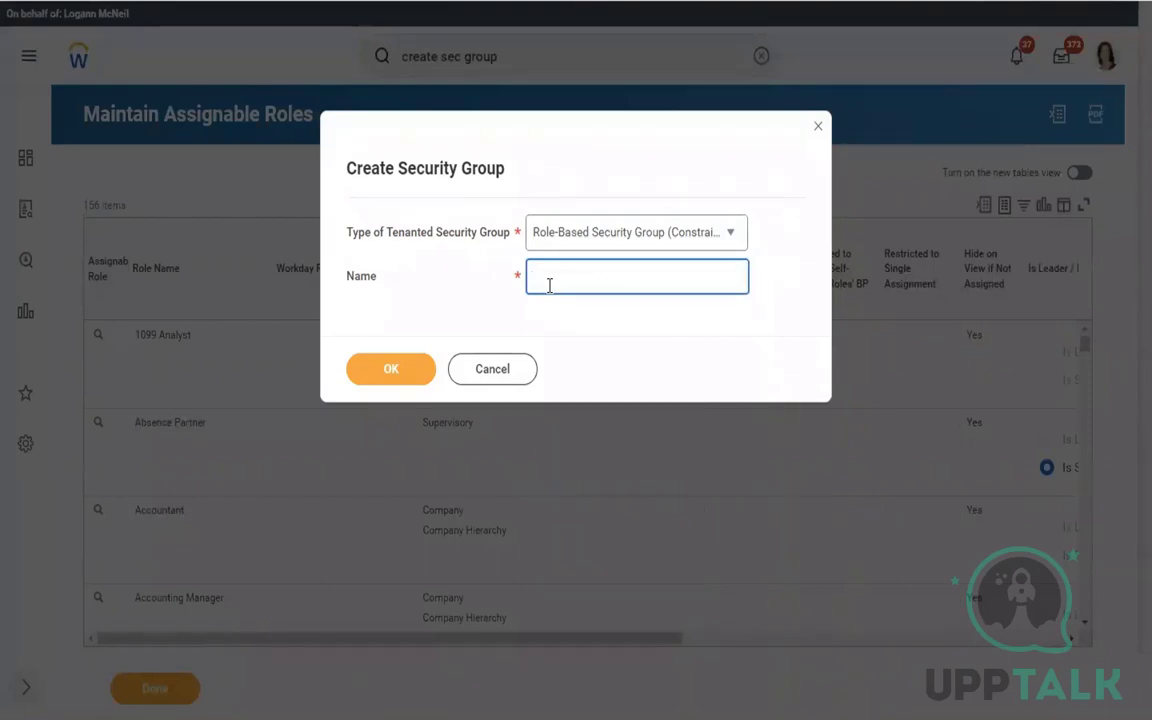
pyautogui.write('Payroll Specialist')
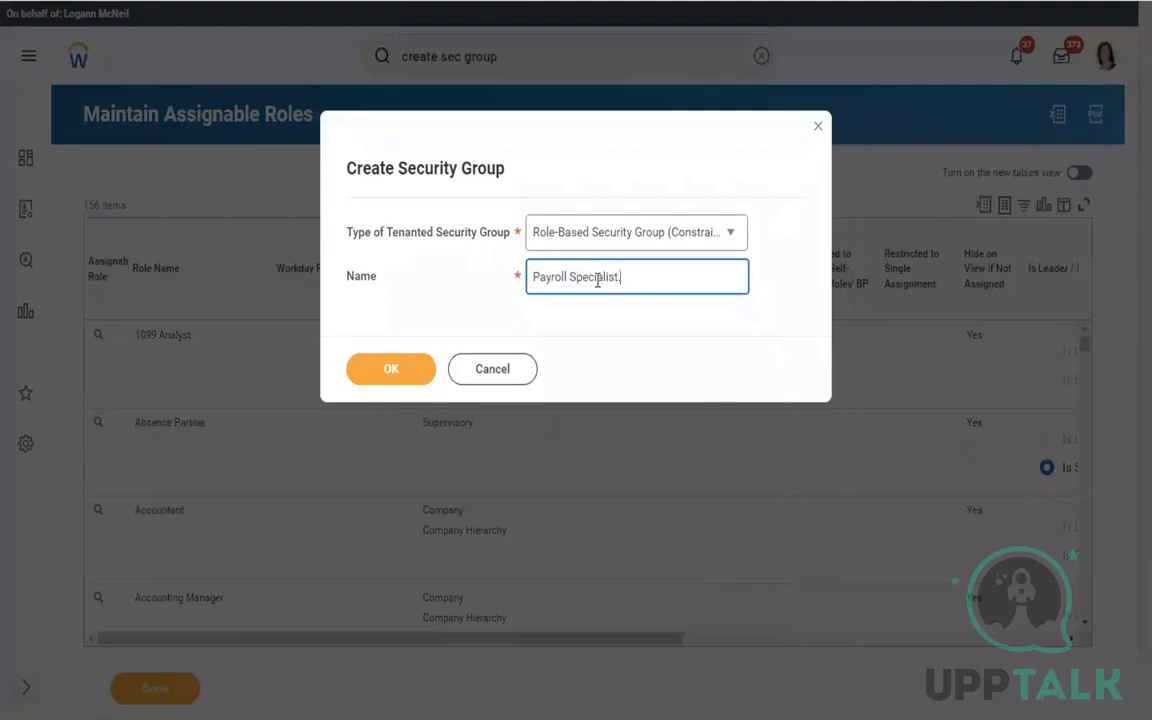
pyautogui.write('.')
pyautogui.moveTo(627, 285); pyautogui.dragTo(470, 269)
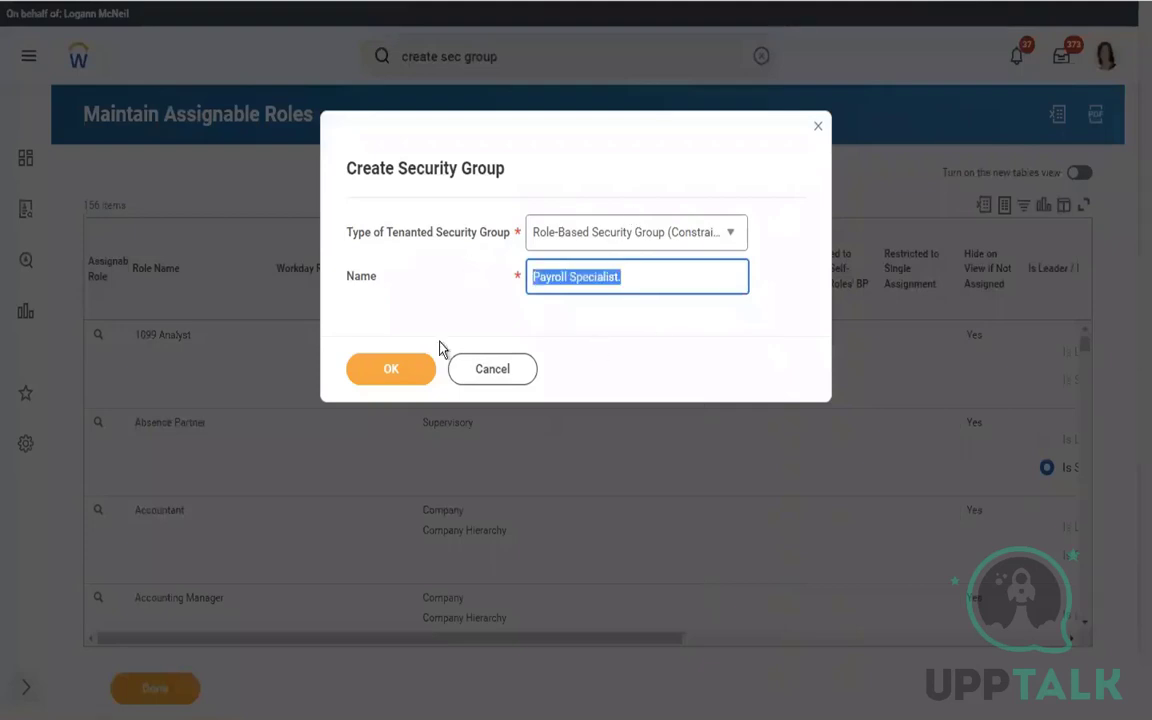
pyautogui.click(385, 374)
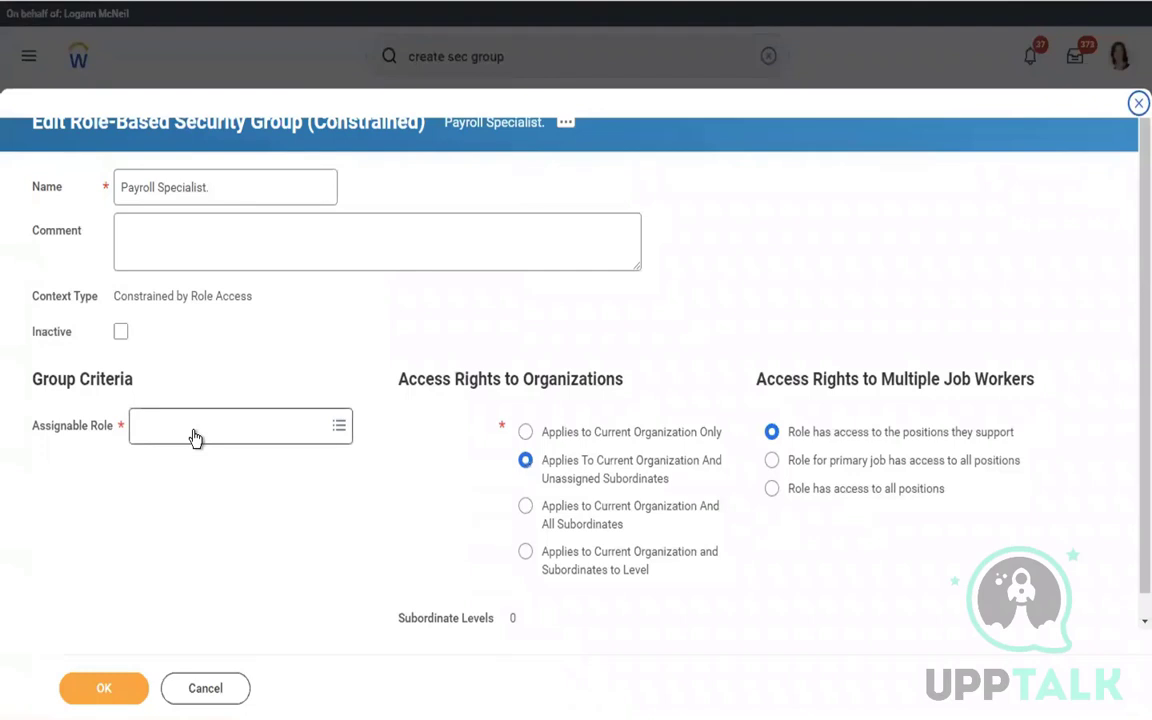
# Set the group's assignable role to Payroll Specialist
pyautogui.click(195, 438)
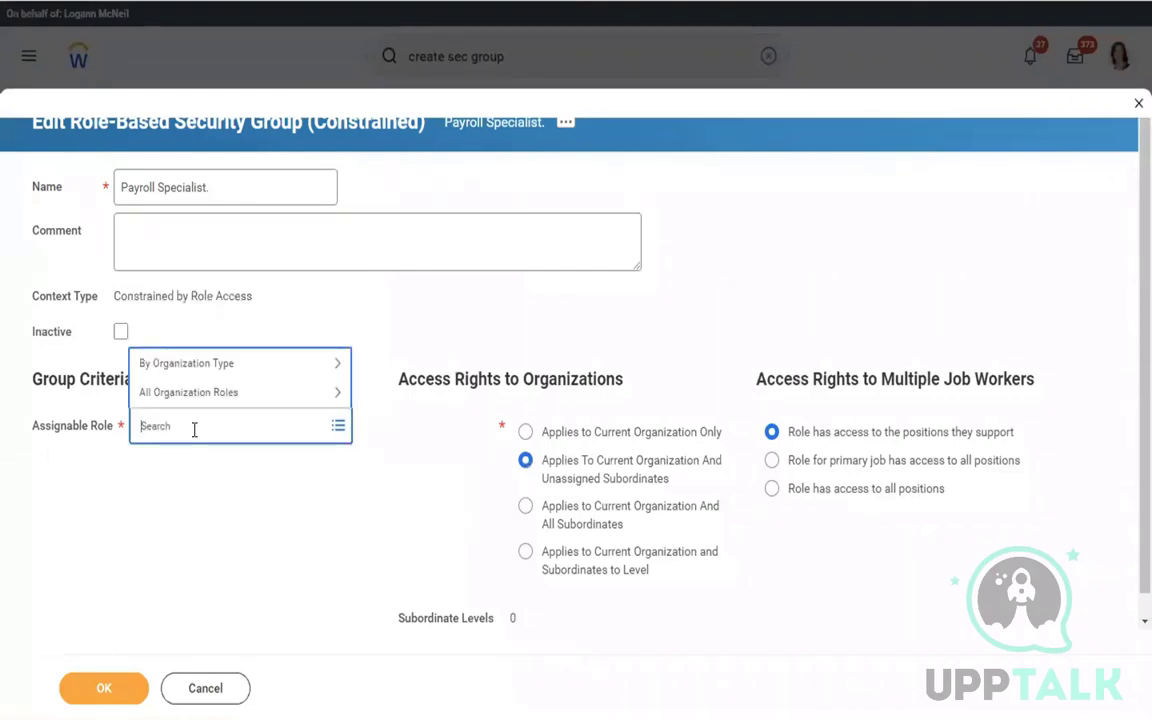
pyautogui.write('payroll specialist')
pyautogui.press('Return')
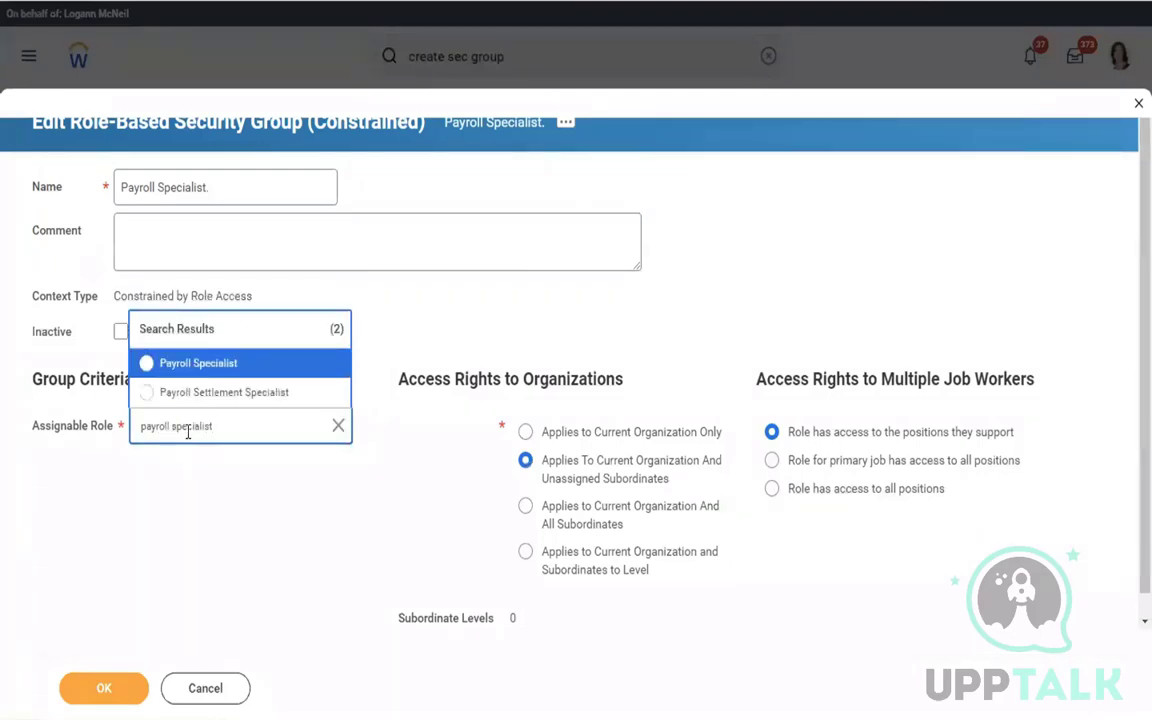
pyautogui.click(215, 378)
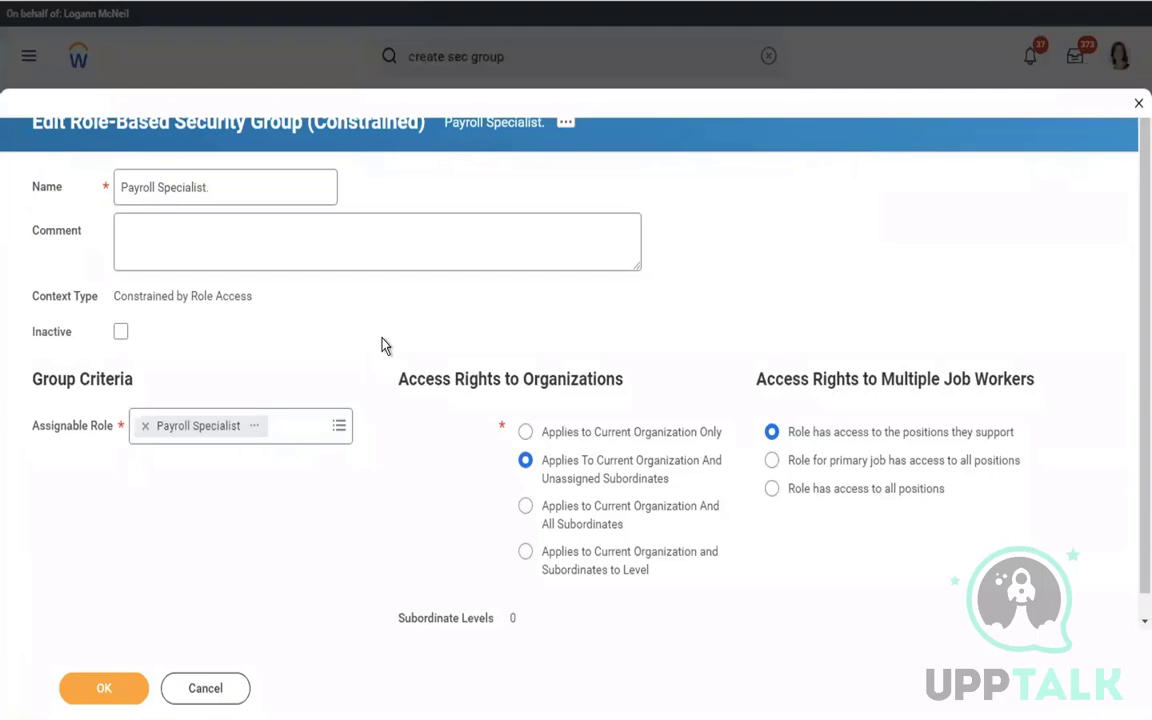
# Add the comment 'This role will allow the the new role to access view only employee pay results.'
pyautogui.click(175, 247)
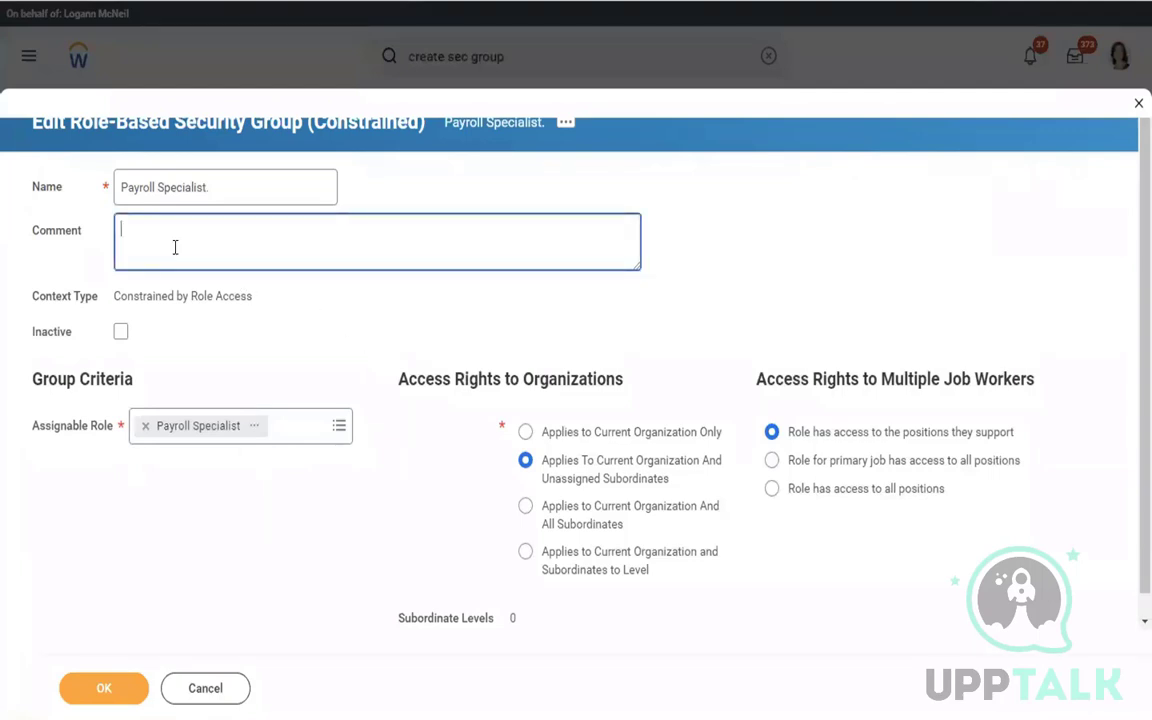
pyautogui.write('This rol will allow the')
pyautogui.click(162, 229)
pyautogui.write('e')
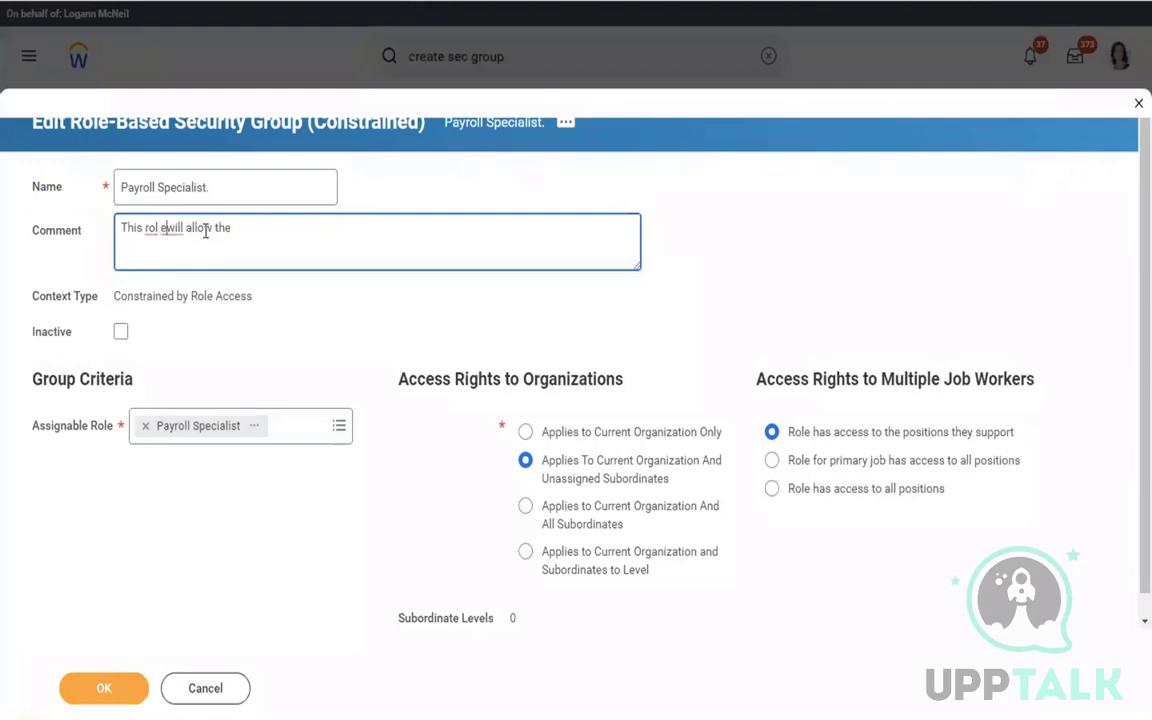
pyautogui.press('BackSpace')
pyautogui.write('e')
pyautogui.click(240, 227)
pyautogui.write('the new role to acces')
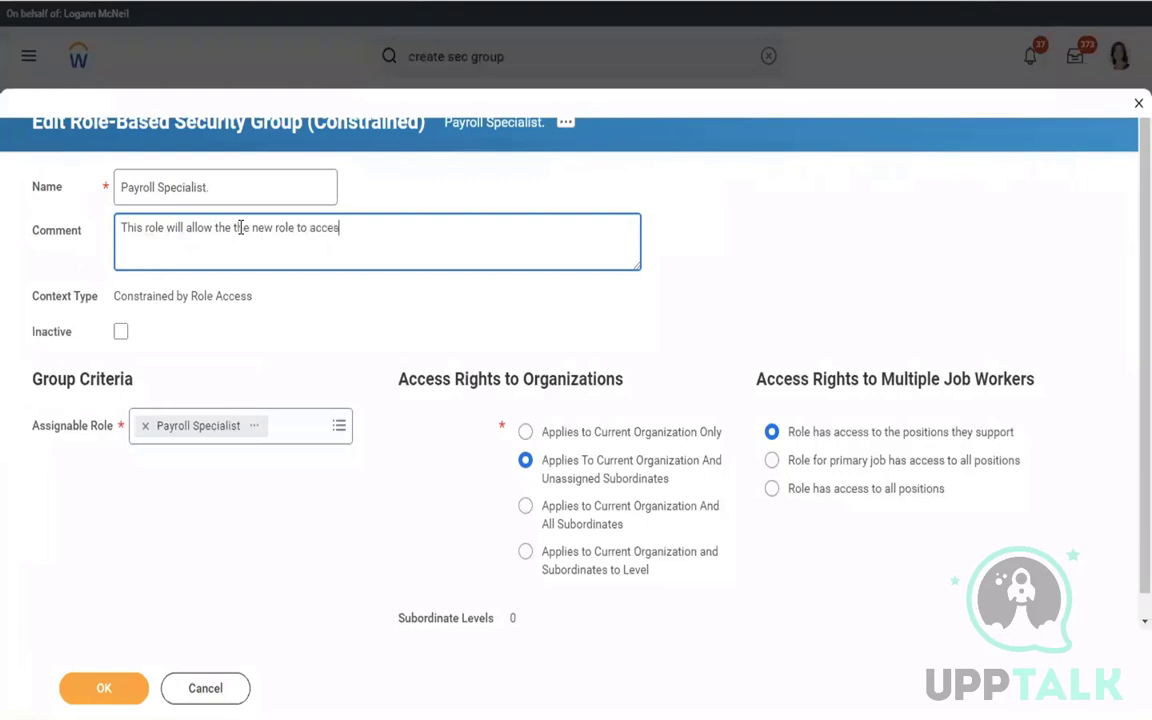
pyautogui.write('s view only employee ')
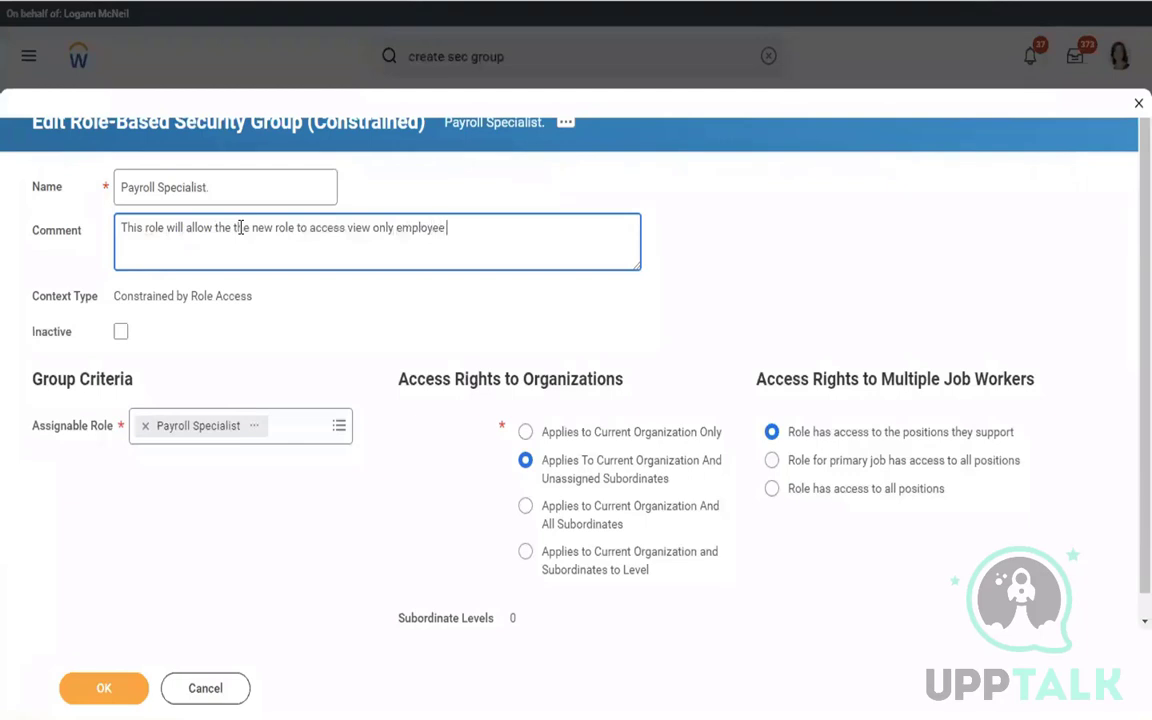
pyautogui.write('pay results.')
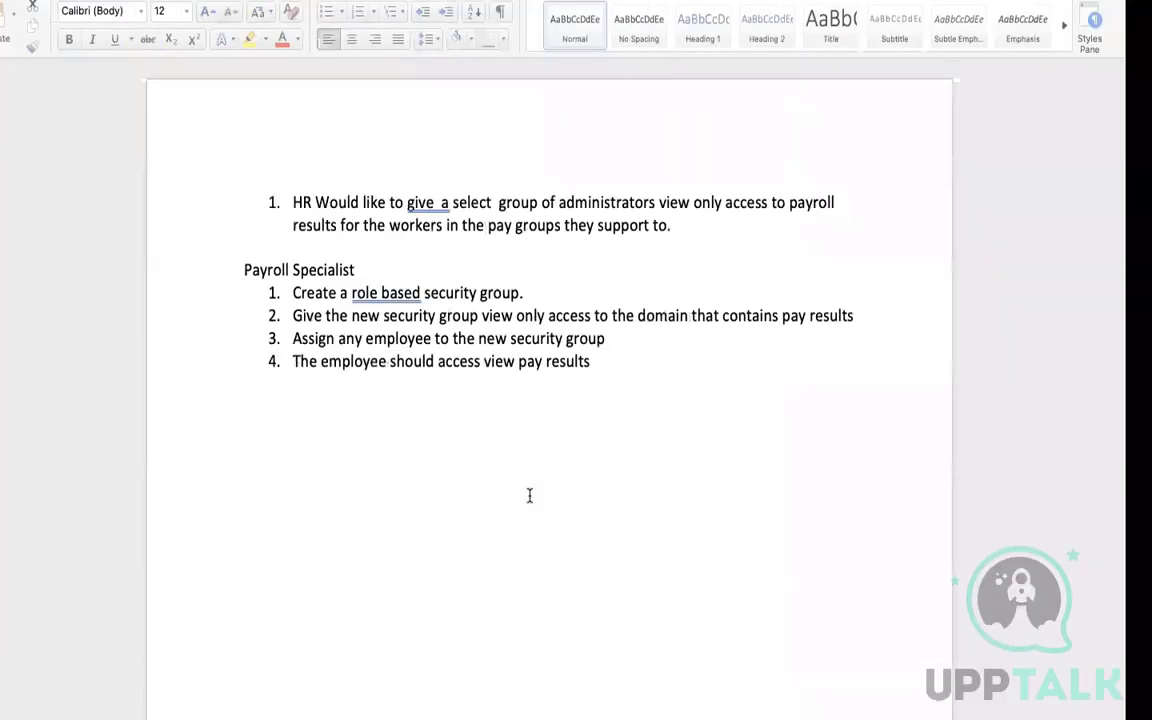
# In the Word document, add separate lines A, B and C below step 4
pyautogui.click(622, 394)
pyautogui.press('Return')
pyautogui.press('Return')
pyautogui.press('Return')
pyautogui.press('Return')
pyautogui.press('Return')
pyautogui.press('Return')
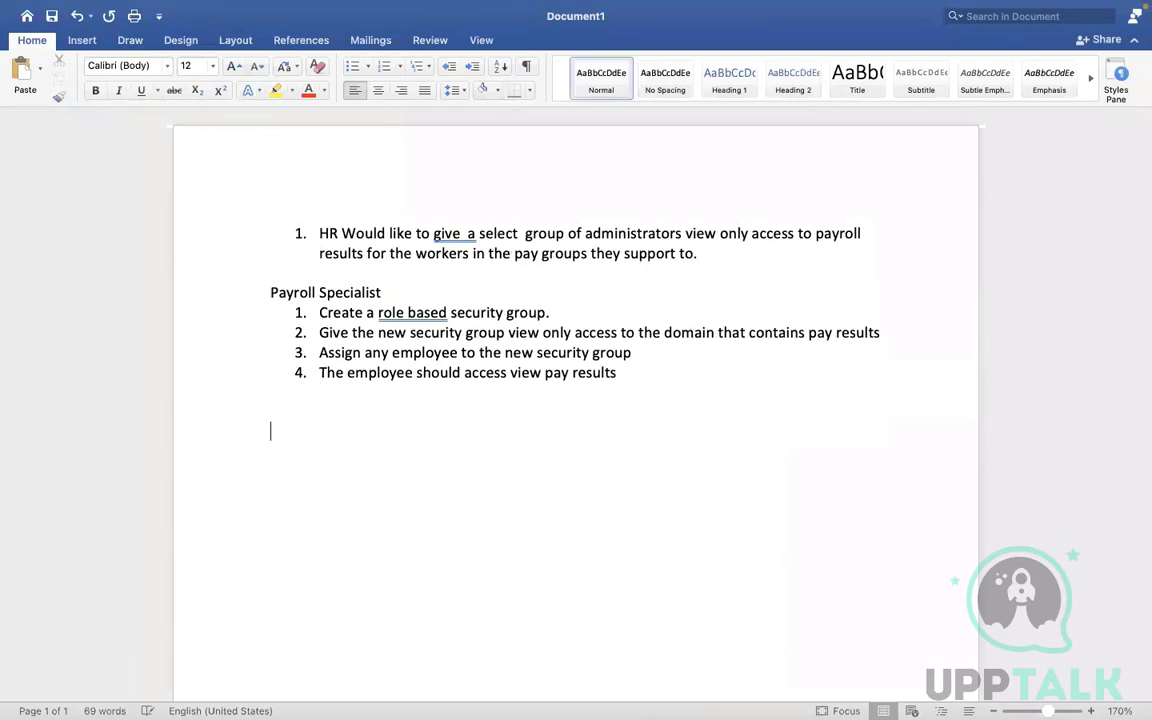
pyautogui.write('A')
pyautogui.press('Return')
pyautogui.press('Return')
pyautogui.press('Return')
pyautogui.write('B')
pyautogui.press('Return')
pyautogui.press('Return')
pyautogui.press('Return')
pyautogui.write('C')
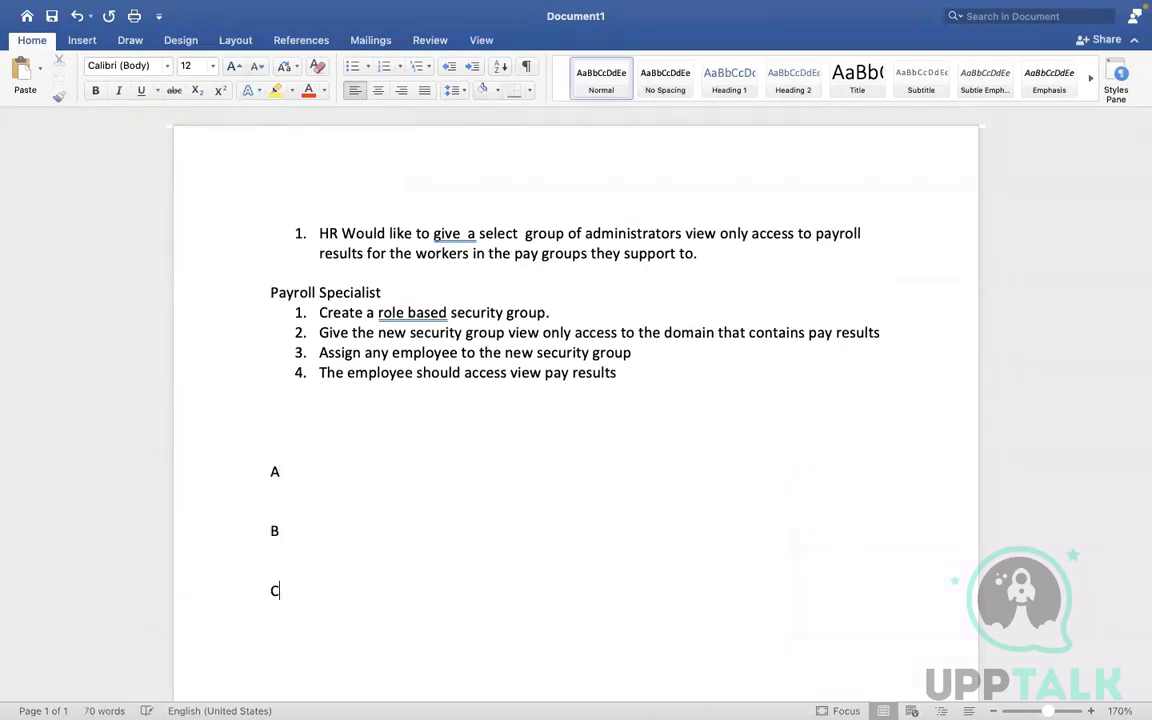
pyautogui.click(309, 478)
pyautogui.click(283, 590)
pyautogui.hotkey('ctrl', 'Right')
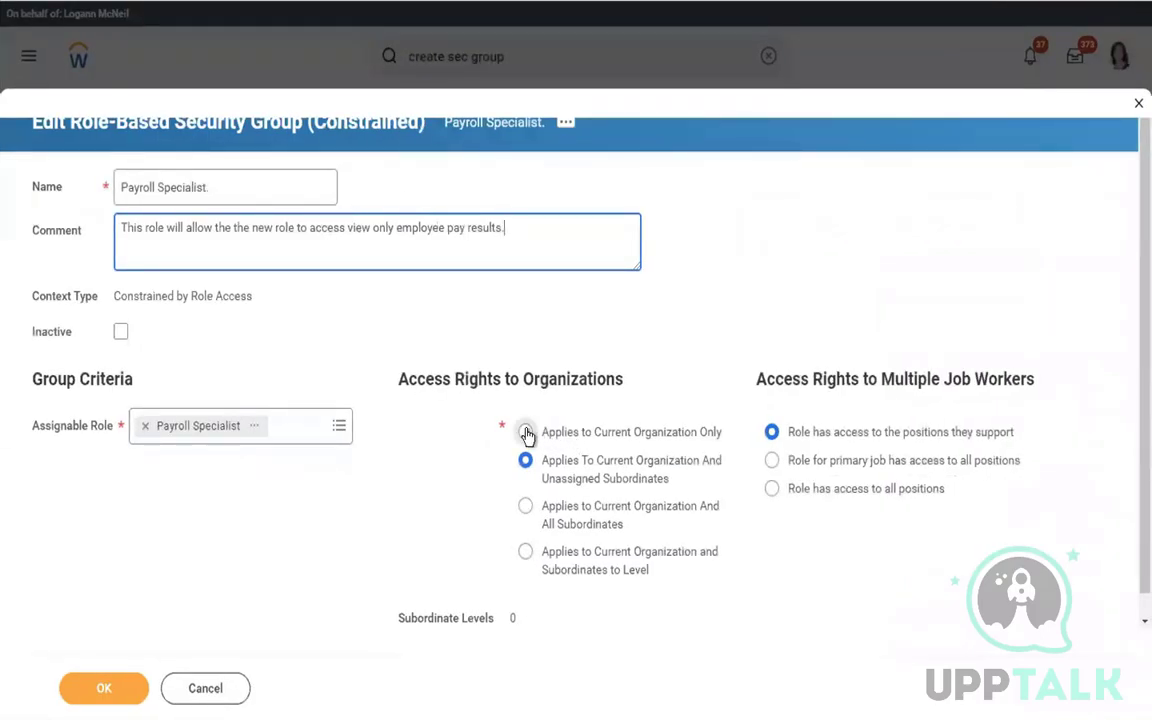
# Set the group's organization access rights to Applies to Current Organization Only
pyautogui.click(526, 433)
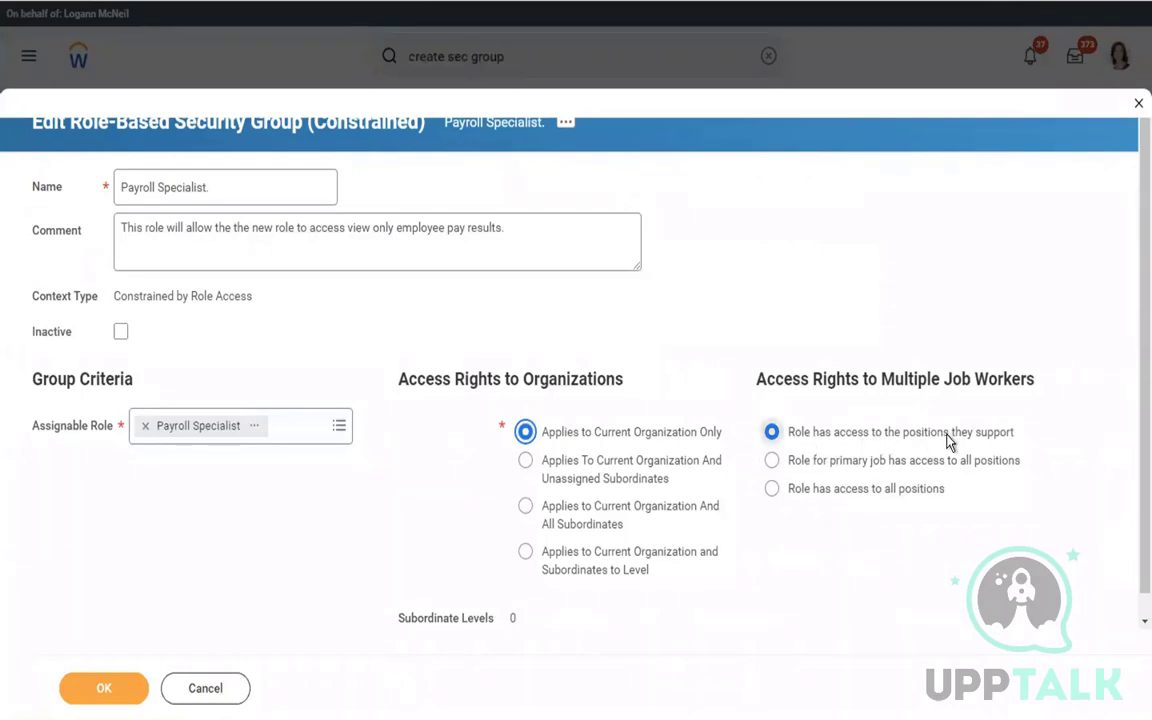
# Save the Payroll Specialist group with access rights for the current organization only
pyautogui.moveTo(948, 442)
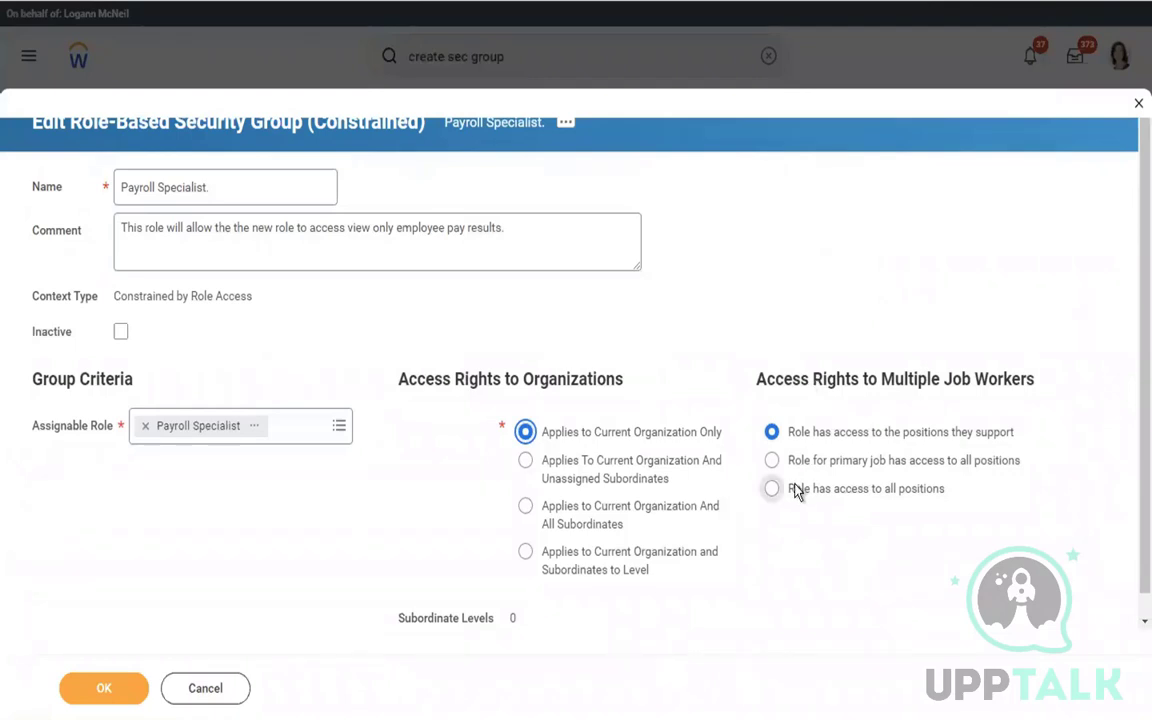
pyautogui.moveTo(797, 491)
pyautogui.click(104, 692)
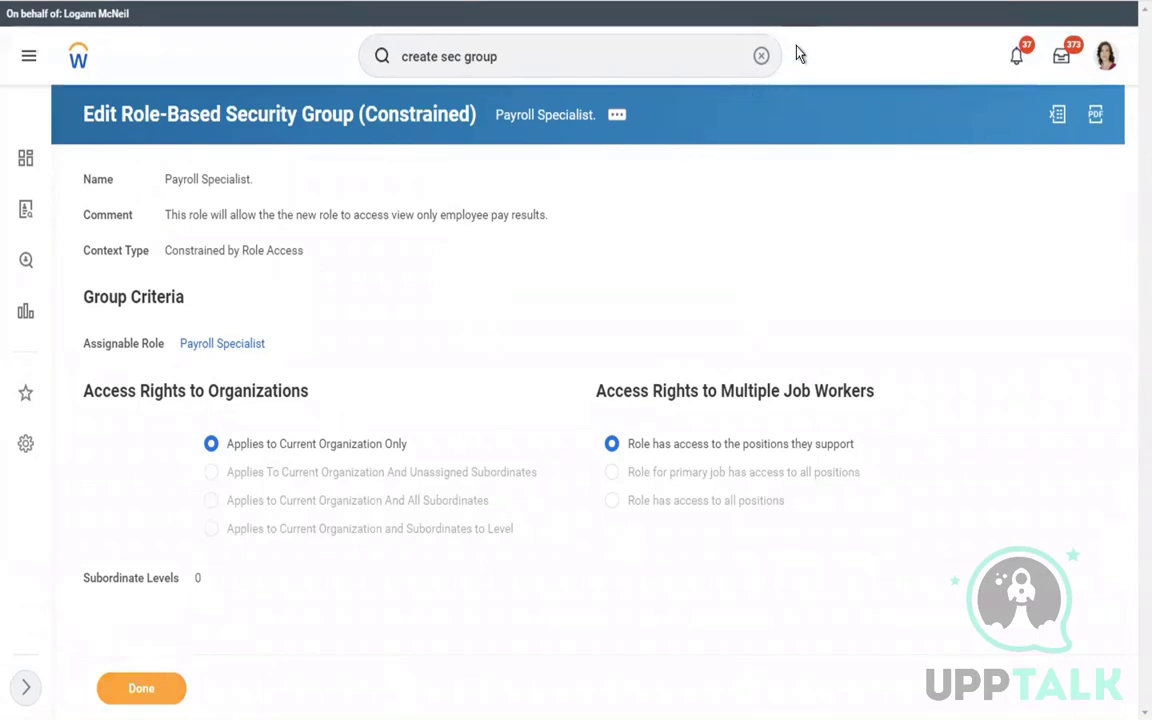
# Close the saved group and open the Domain Security Policies for Functional Area report via search
pyautogui.click(165, 692)
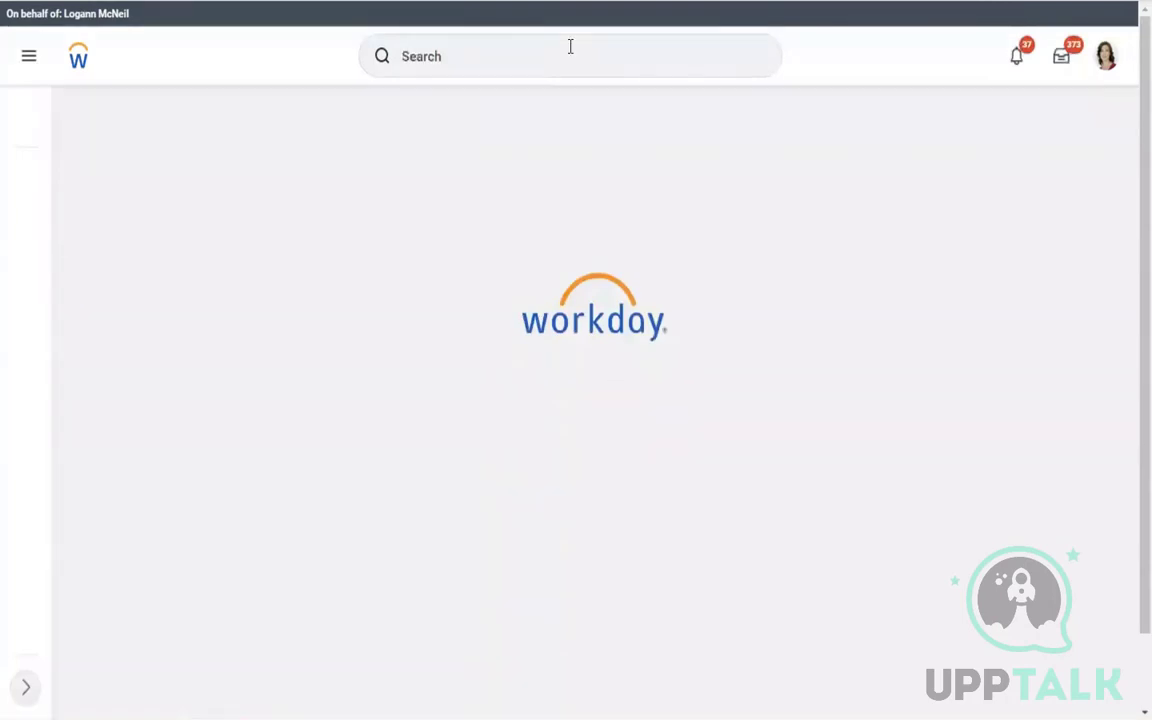
pyautogui.click(535, 53)
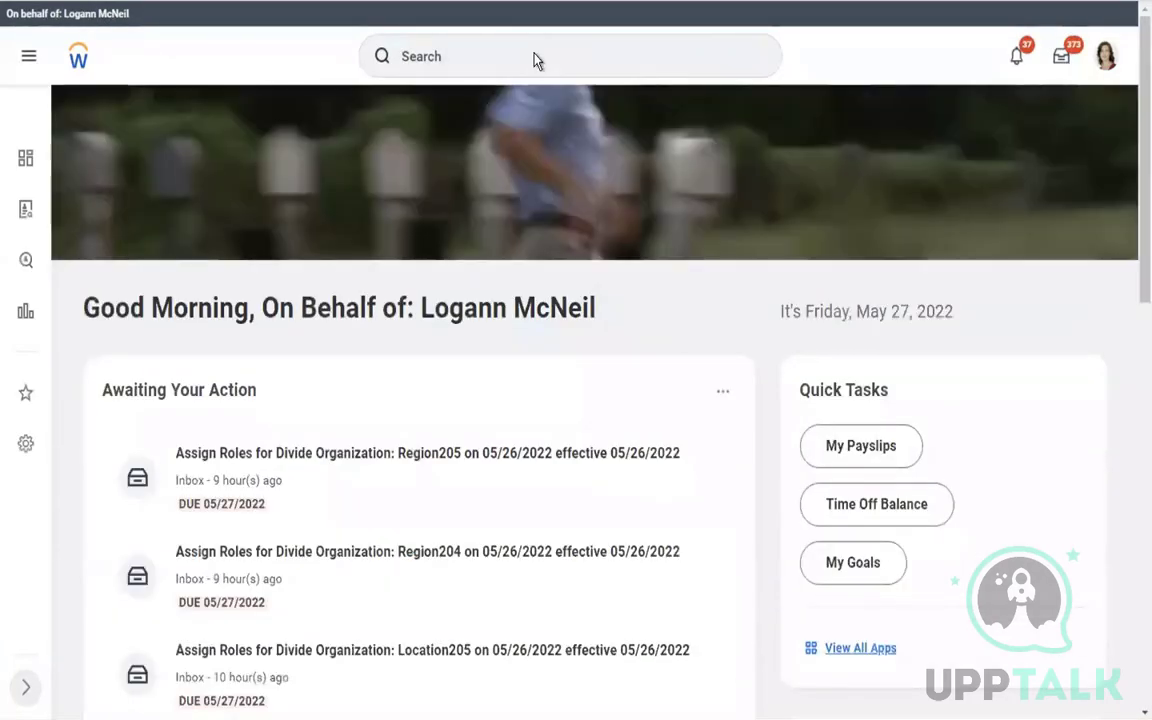
pyautogui.scroll(-5, 910, 347)
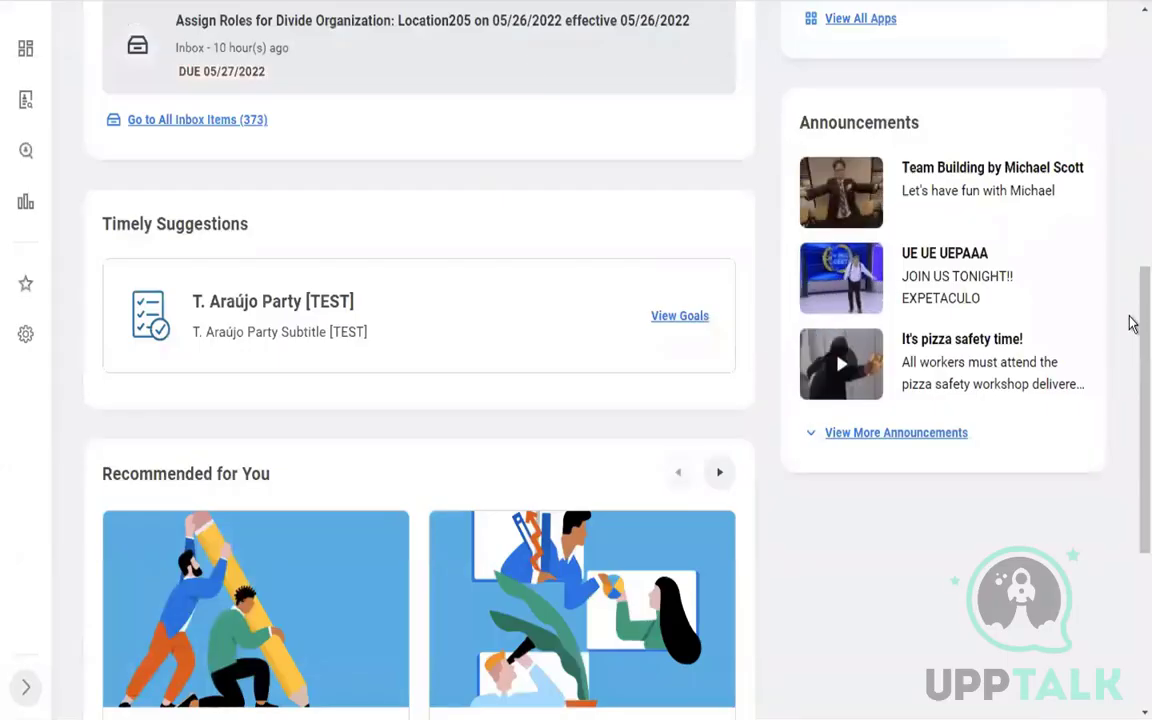
pyautogui.scroll(5, 1131, 323)
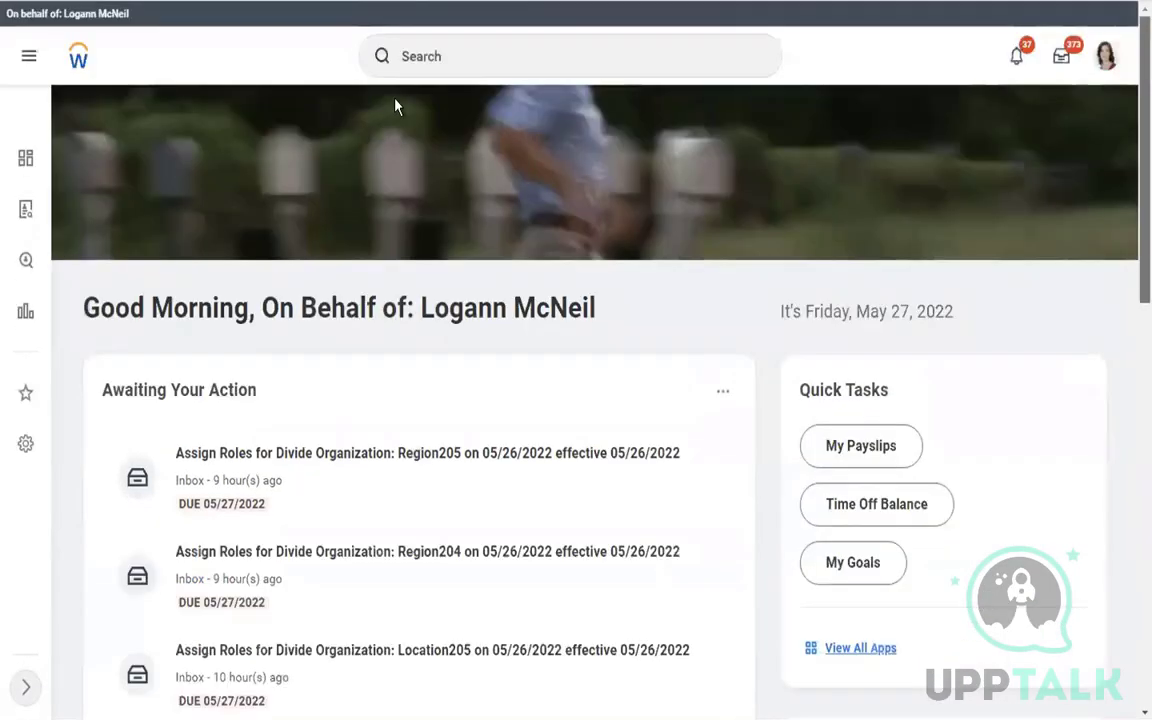
pyautogui.click(452, 60)
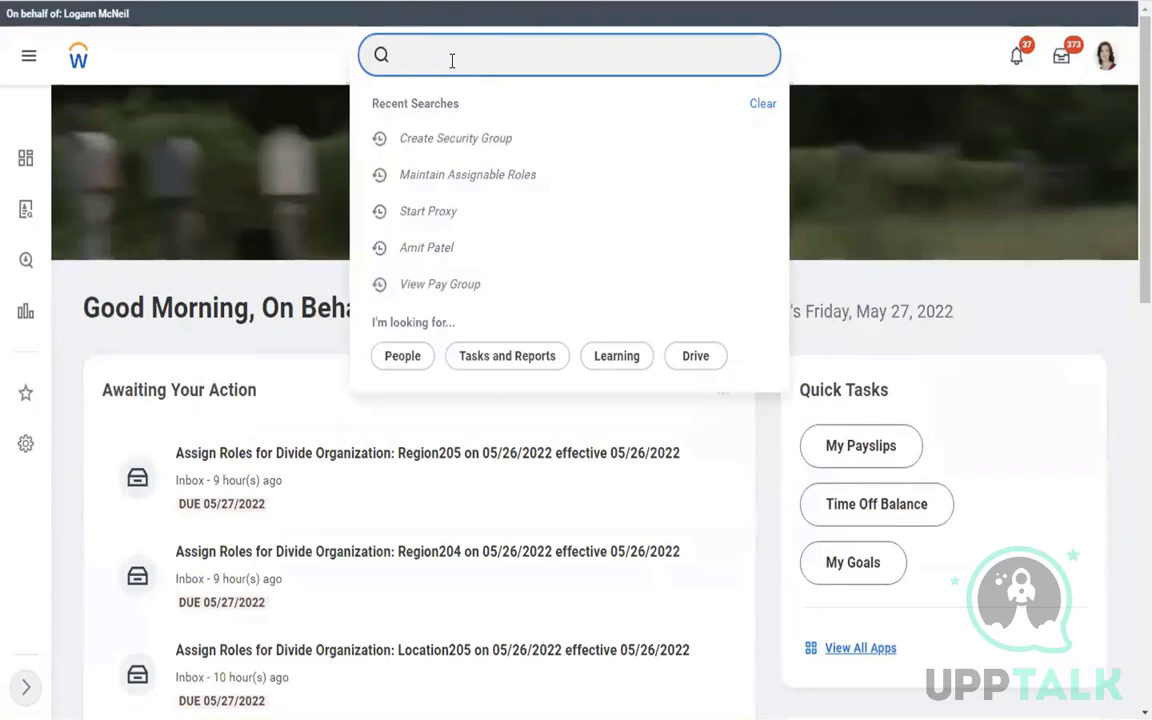
pyautogui.write('DOMAIN SEC POL ')
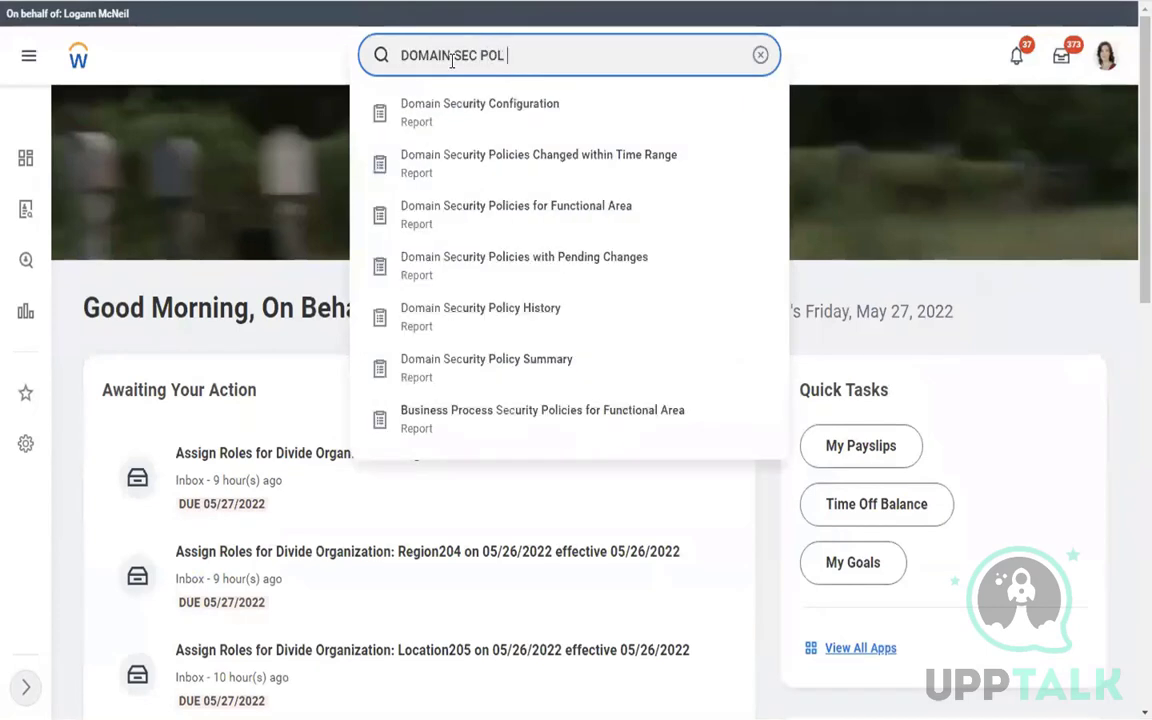
pyautogui.write('FOR FUNC AREA')
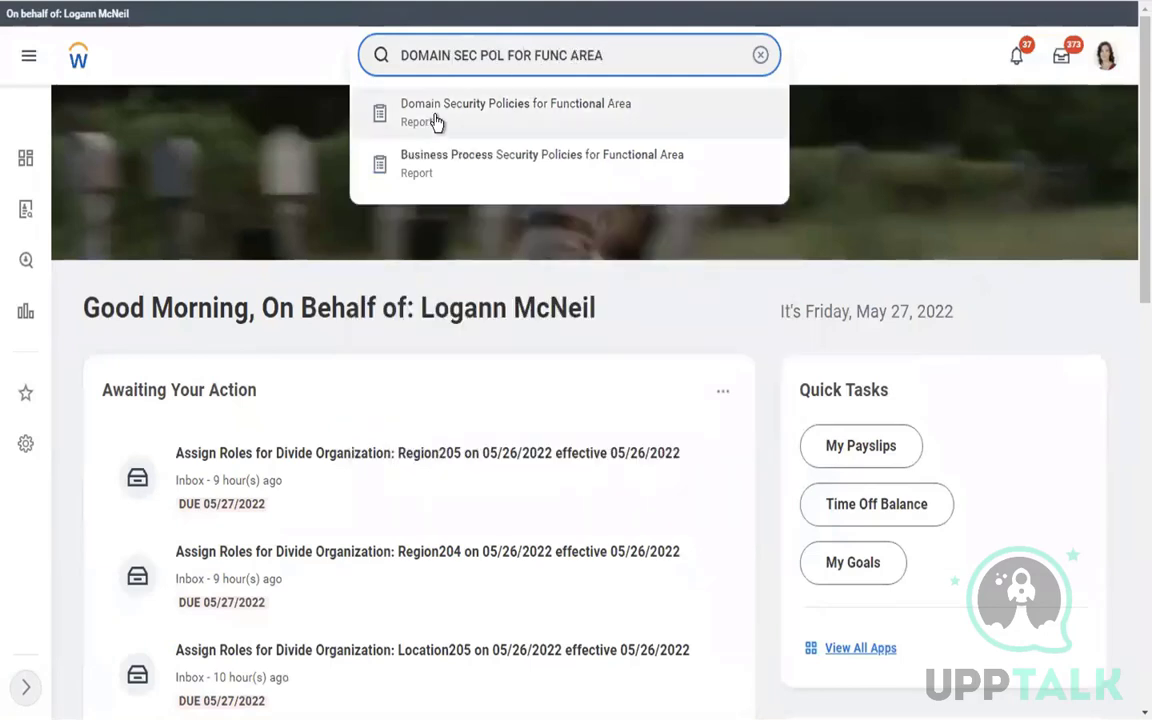
pyautogui.click(548, 118)
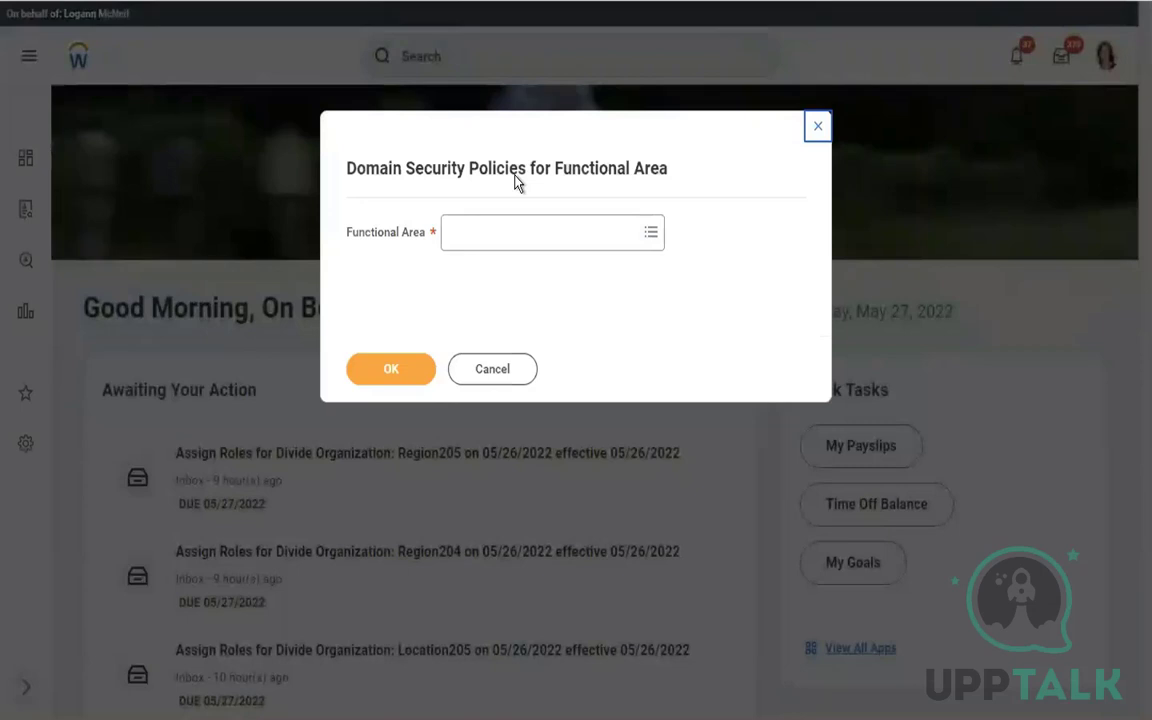
# Run the report with Core Payroll as the functional area
pyautogui.click(483, 238)
pyautogui.write('COR')
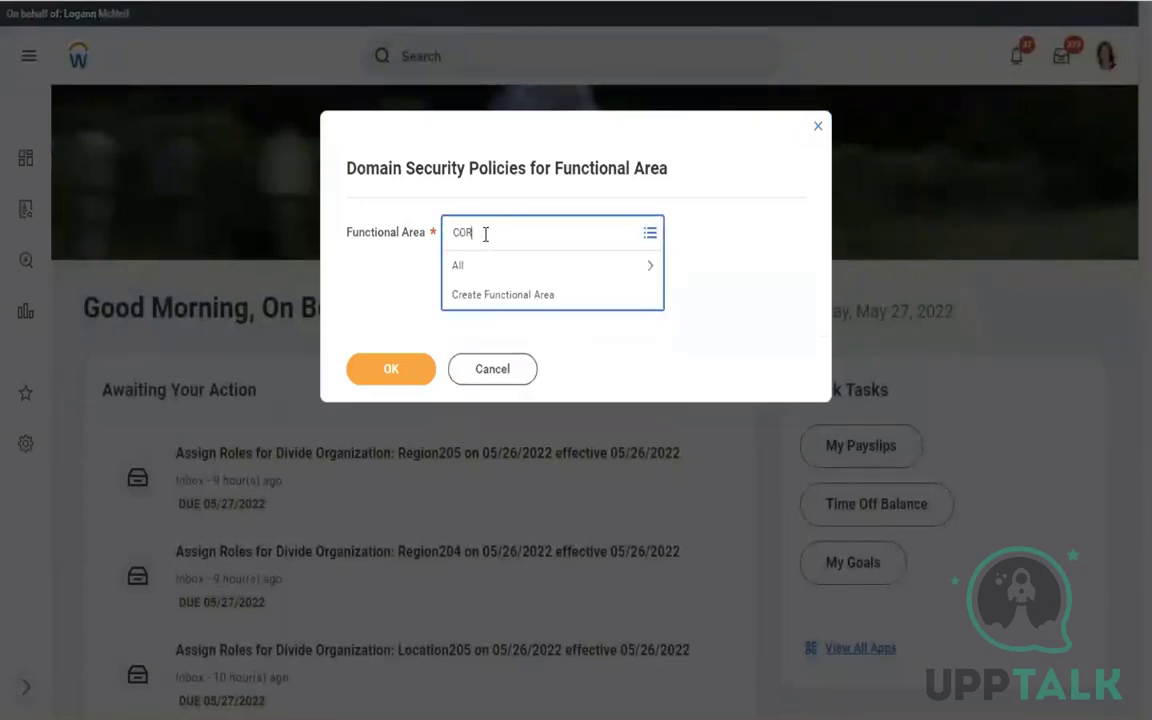
pyautogui.write('E PAYROLL')
pyautogui.press('Return')
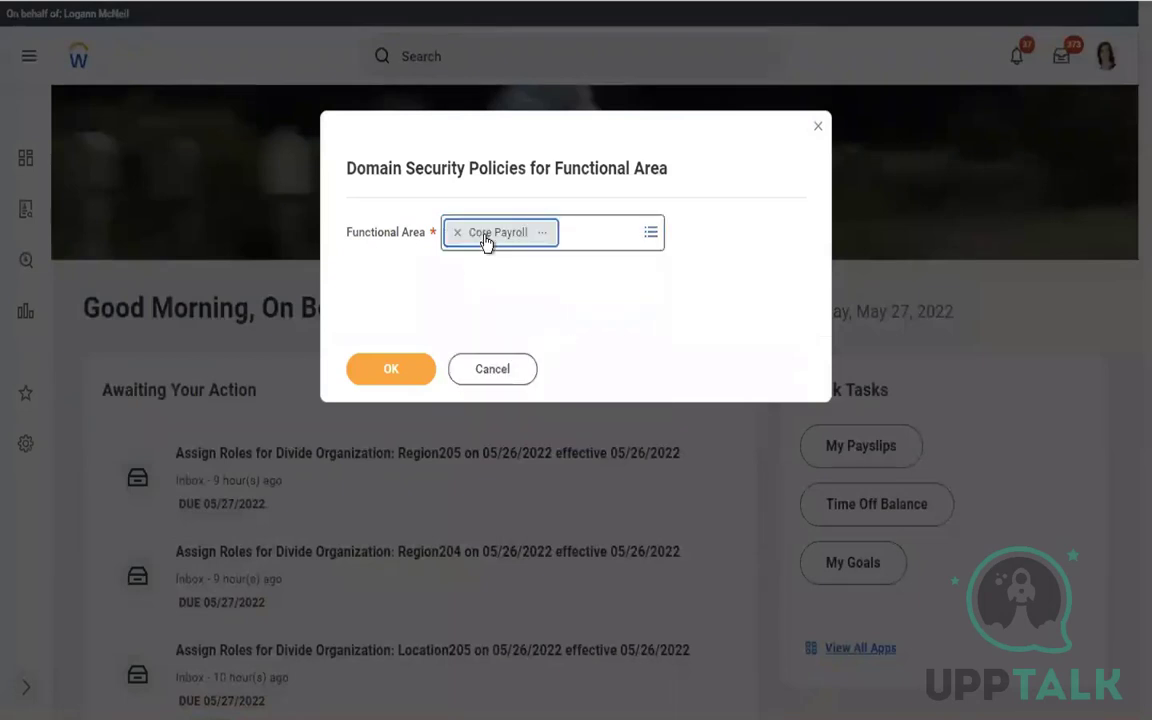
pyautogui.click(397, 370)
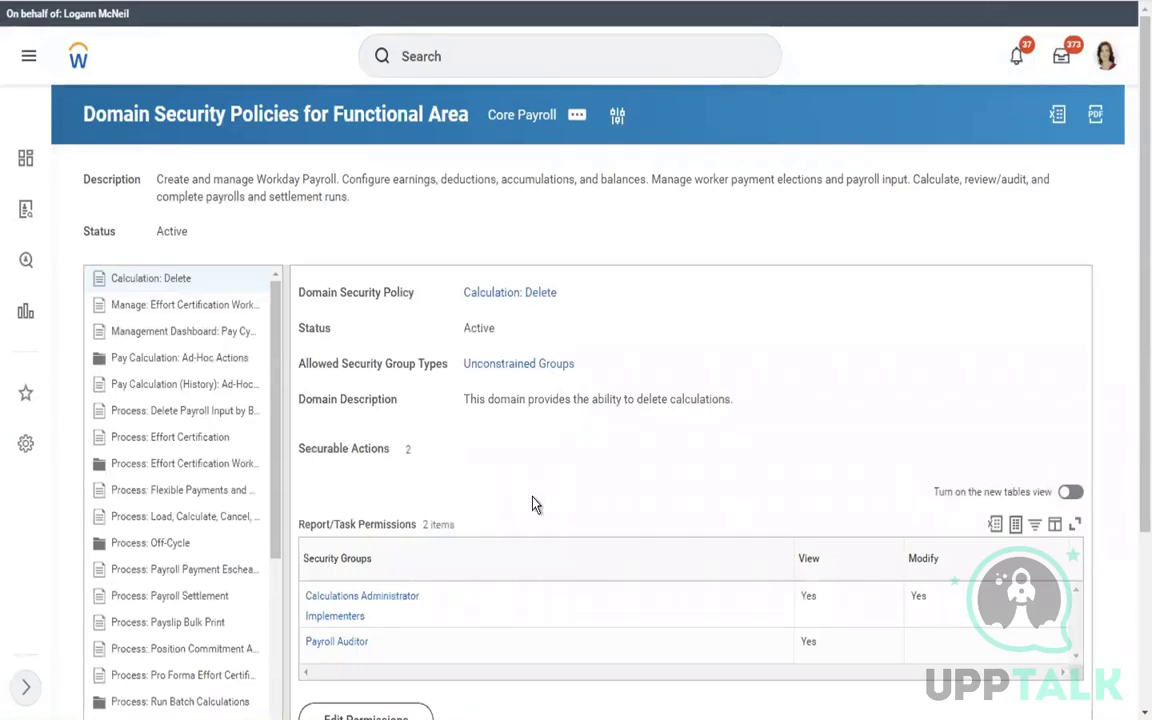
# Widen the policy list and display the Worker Data: Payroll domain policy and its permitted groups
pyautogui.moveTo(286, 483); pyautogui.dragTo(472, 515)
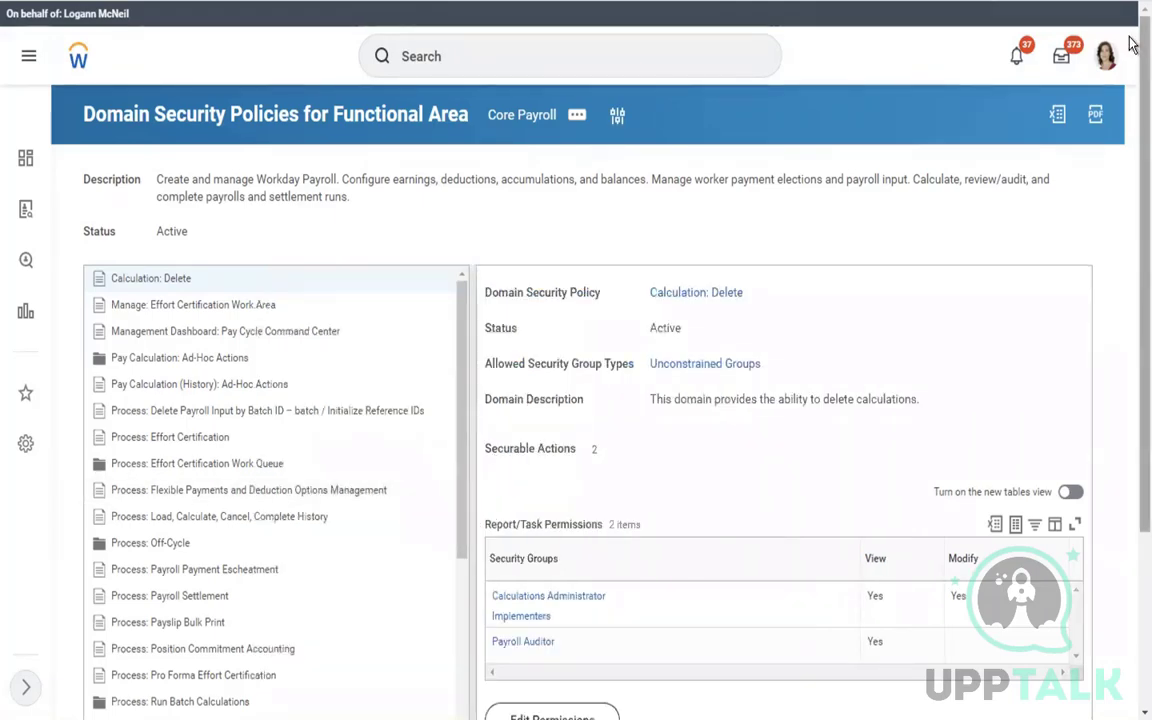
pyautogui.scroll(-3, 113, 226)
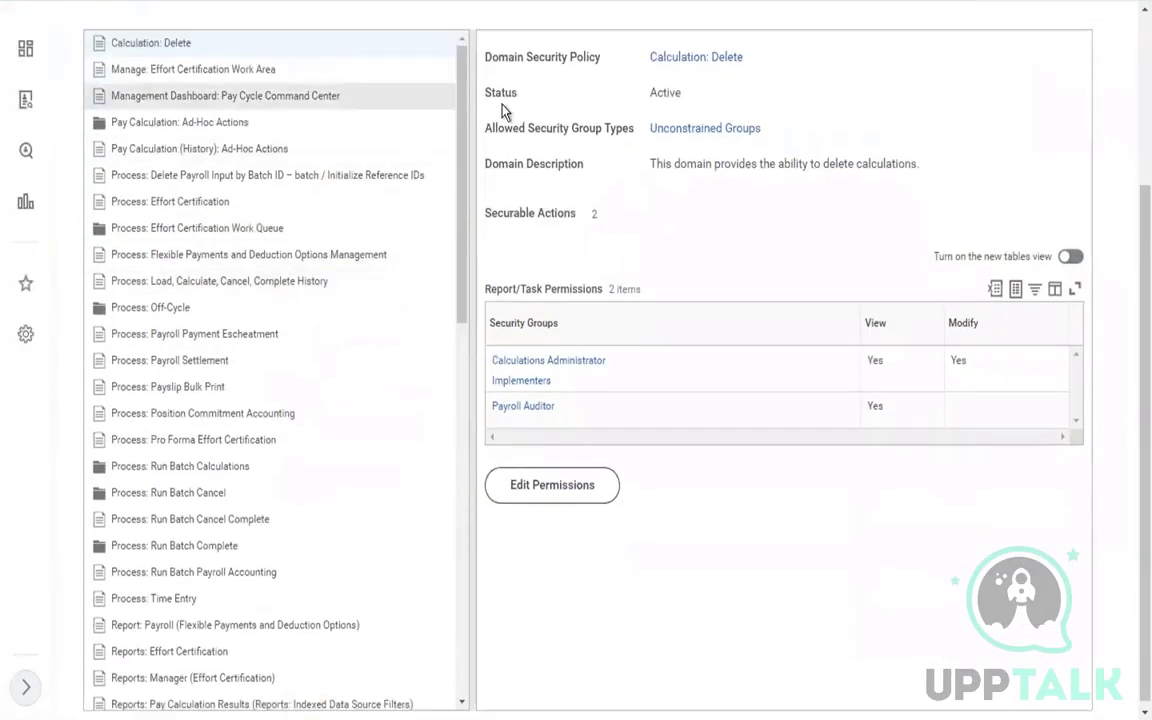
pyautogui.moveTo(465, 175); pyautogui.dragTo(464, 381)
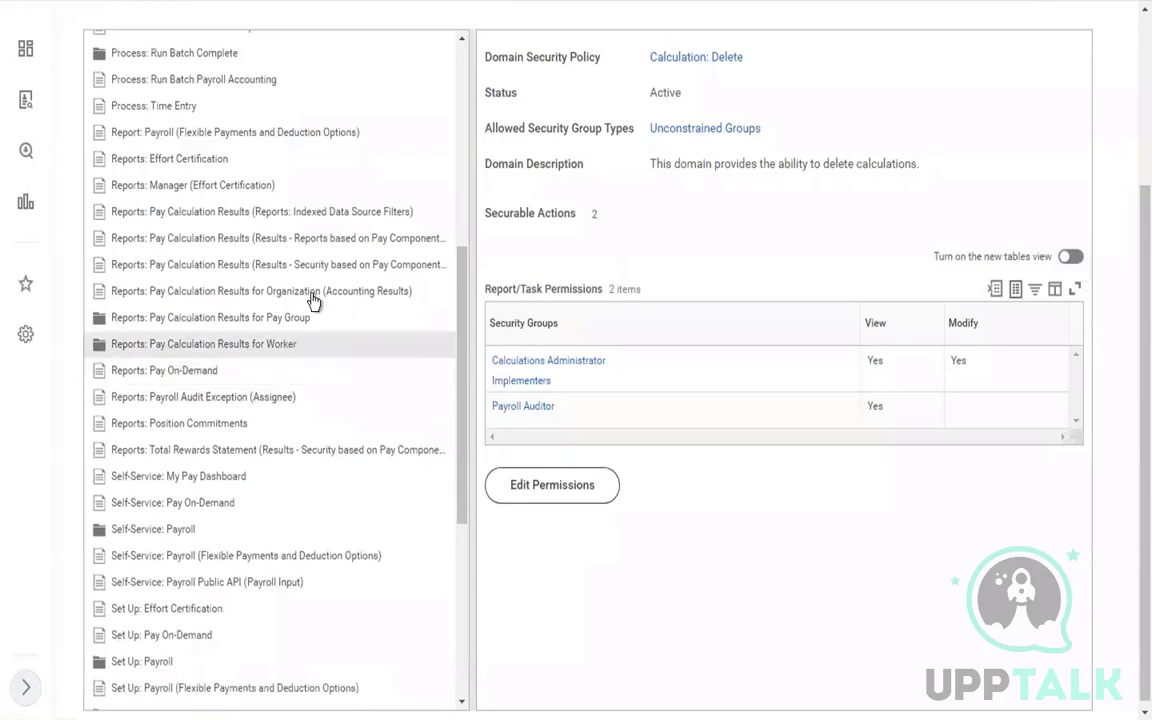
pyautogui.moveTo(462, 386); pyautogui.dragTo(455, 575)
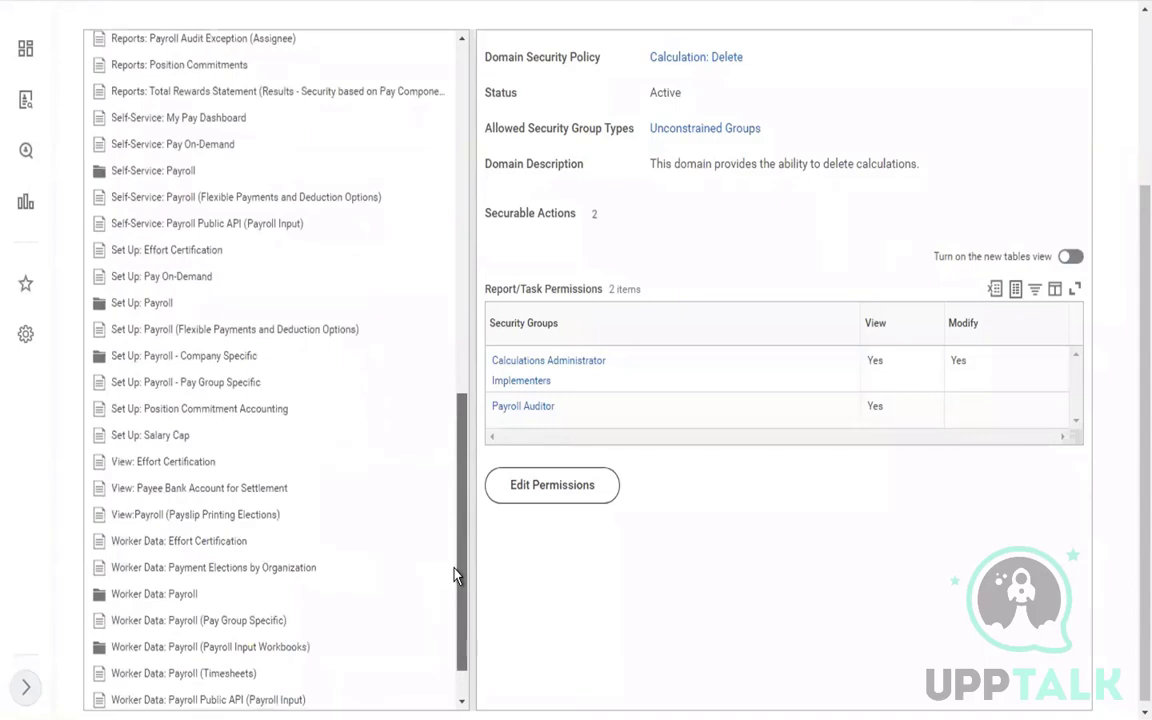
pyautogui.scroll(-1, 453, 585)
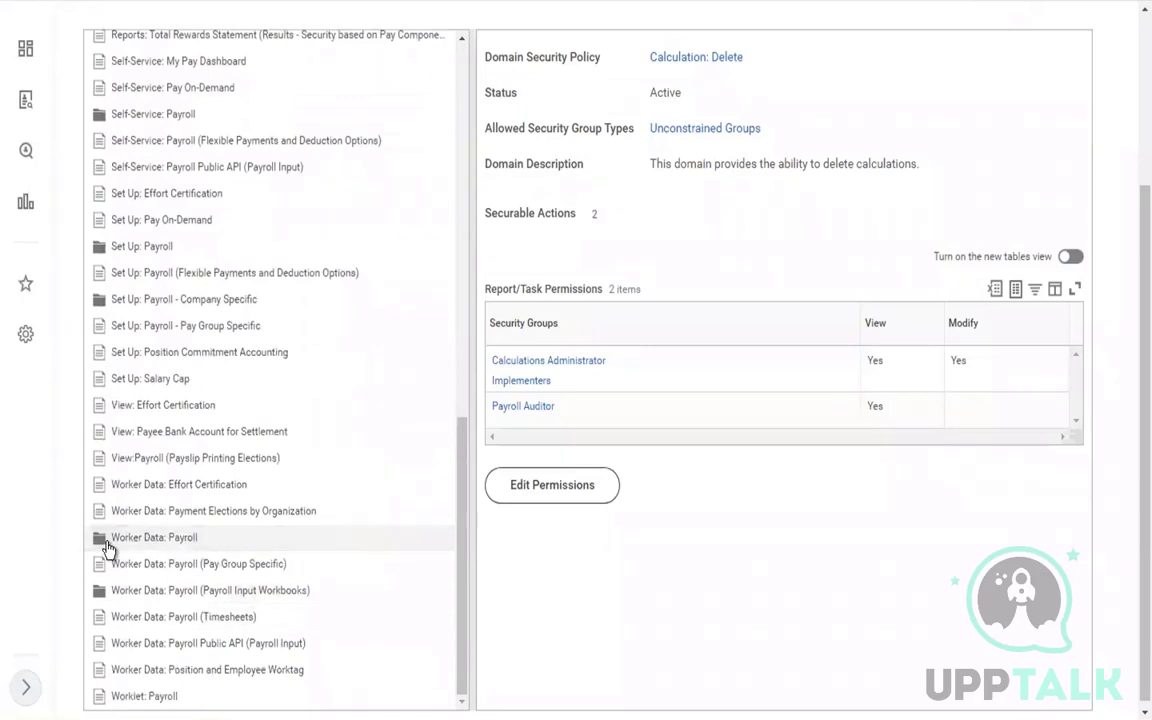
pyautogui.click(108, 545)
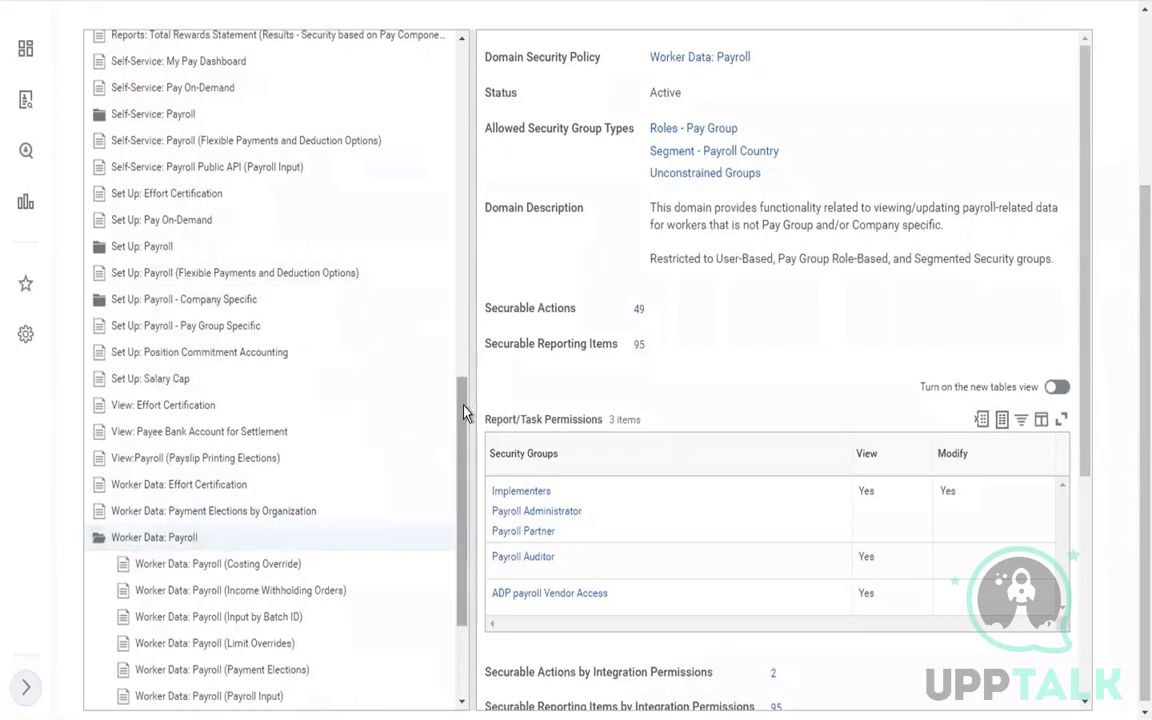
pyautogui.moveTo(456, 395); pyautogui.dragTo(463, 505)
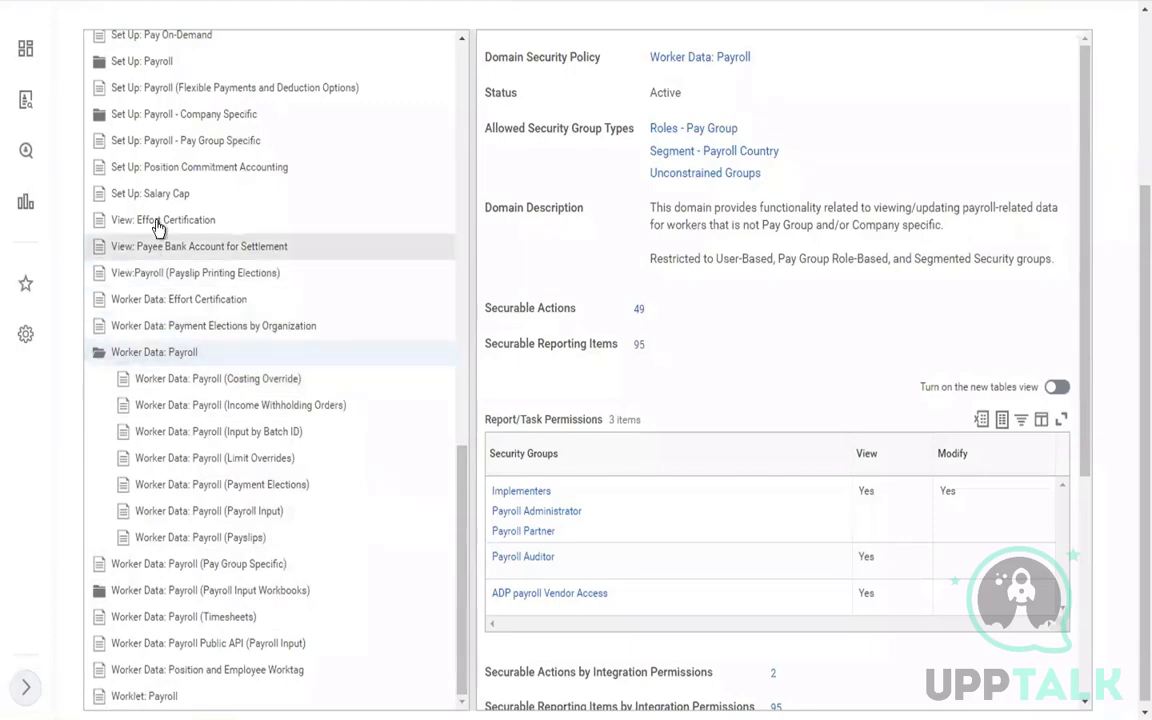
pyautogui.click(99, 358)
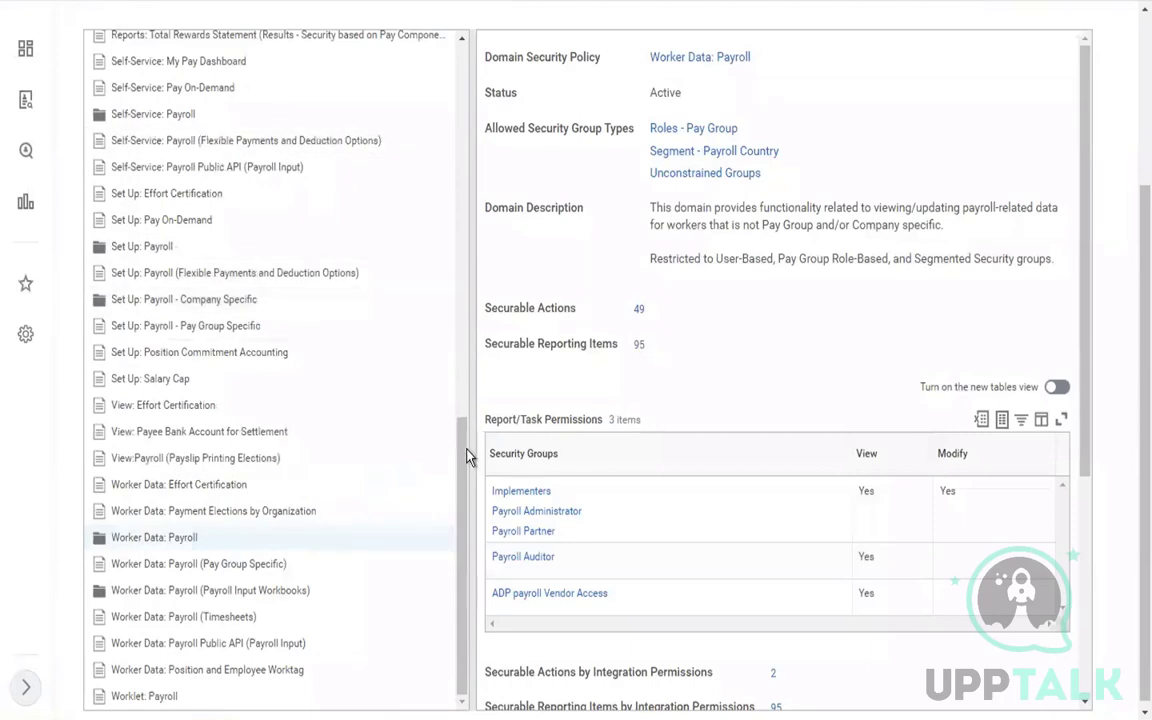
pyautogui.moveTo(465, 457); pyautogui.dragTo(467, 443)
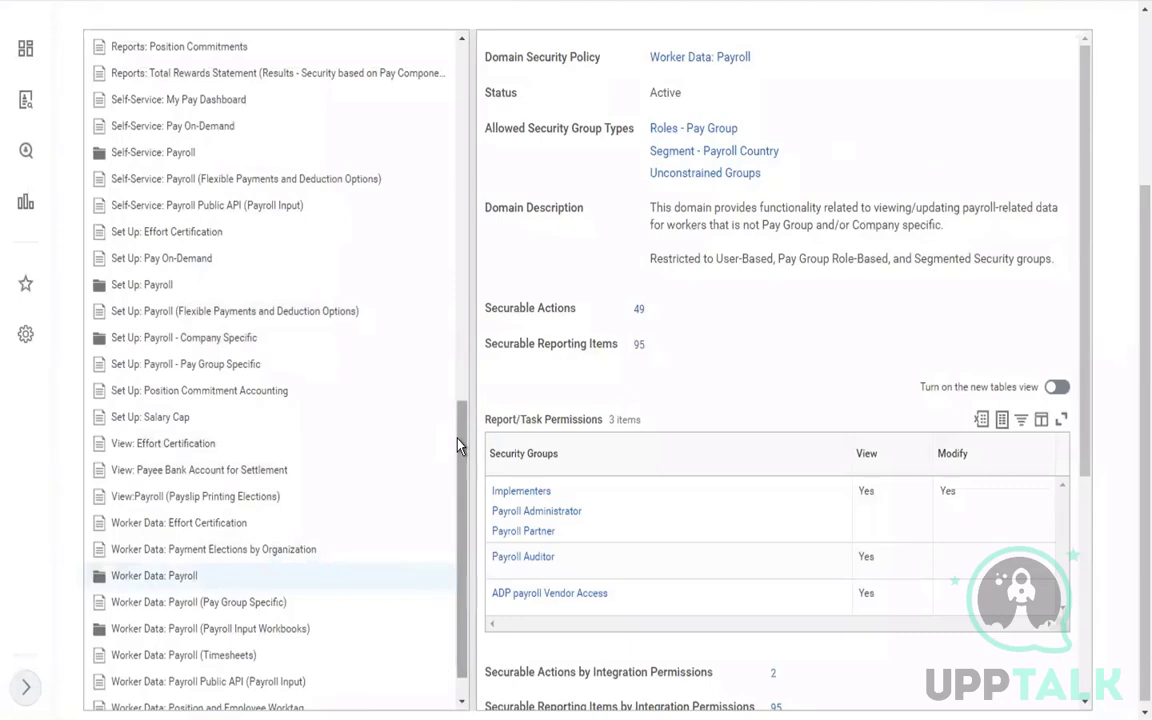
# Find 'REPORT' in the page to locate the Reports entries in the policy list
pyautogui.hotkey('ctrl', 'f')
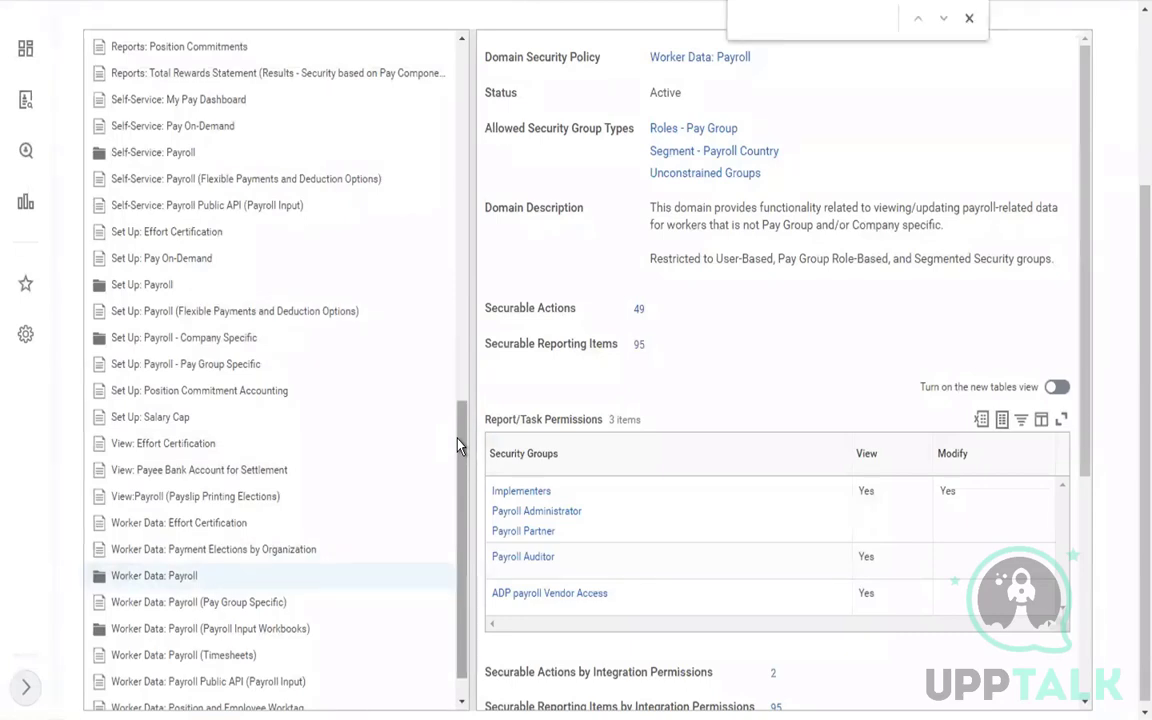
pyautogui.write('REPORT')
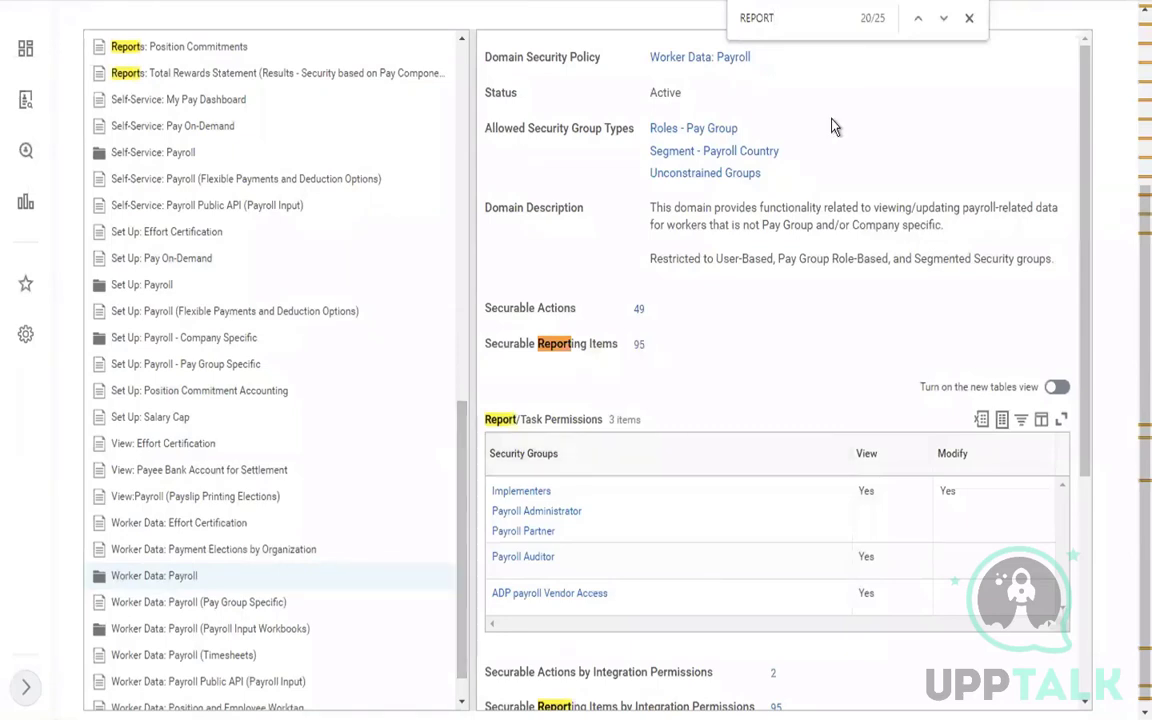
pyautogui.click(945, 22)
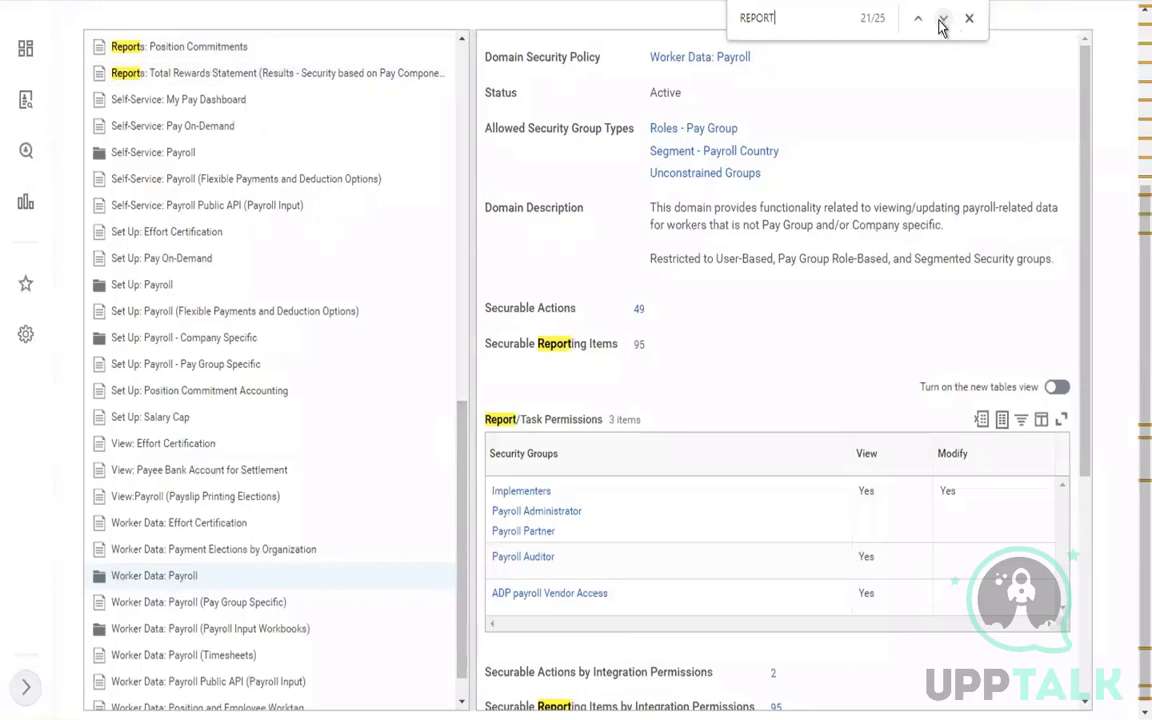
pyautogui.click(942, 22)
pyautogui.click(942, 22)
pyautogui.click(942, 22)
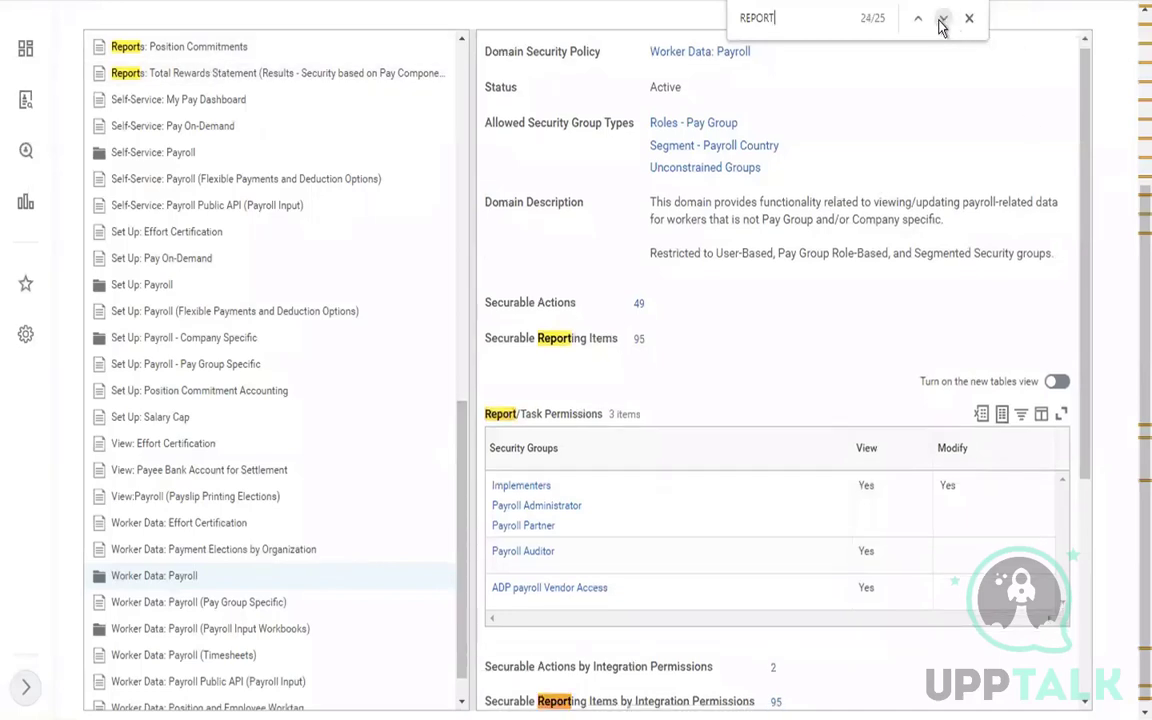
pyautogui.click(942, 22)
pyautogui.click(942, 22)
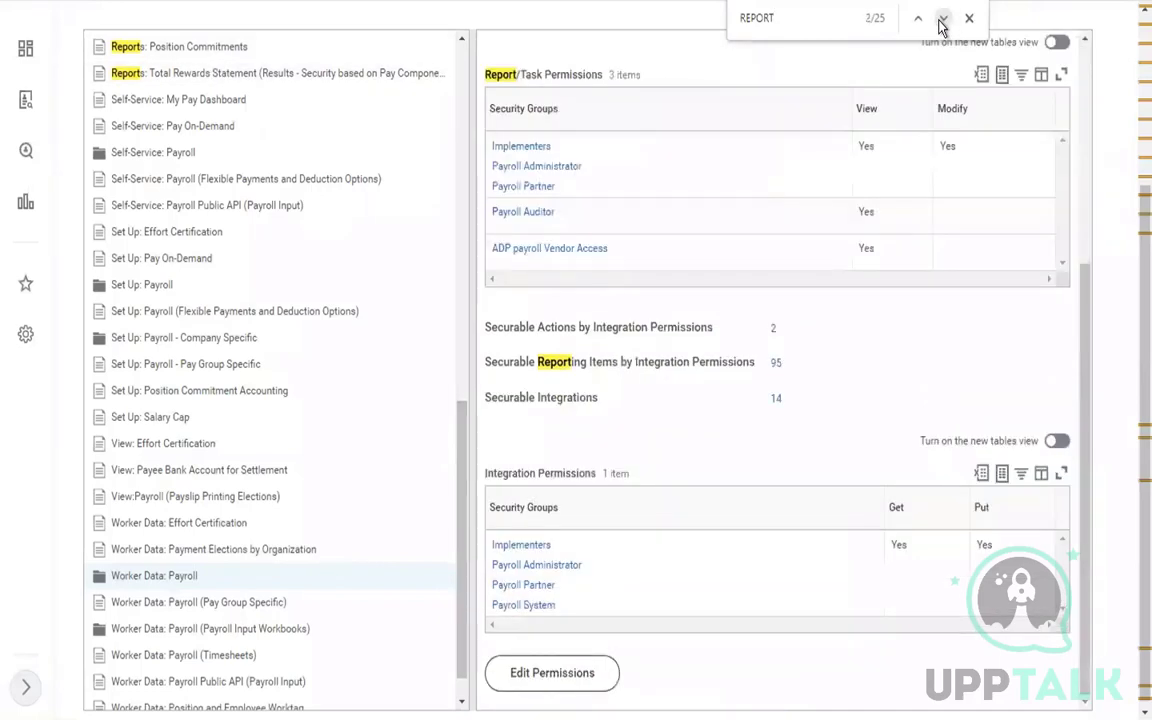
pyautogui.click(942, 22)
pyautogui.click(942, 22)
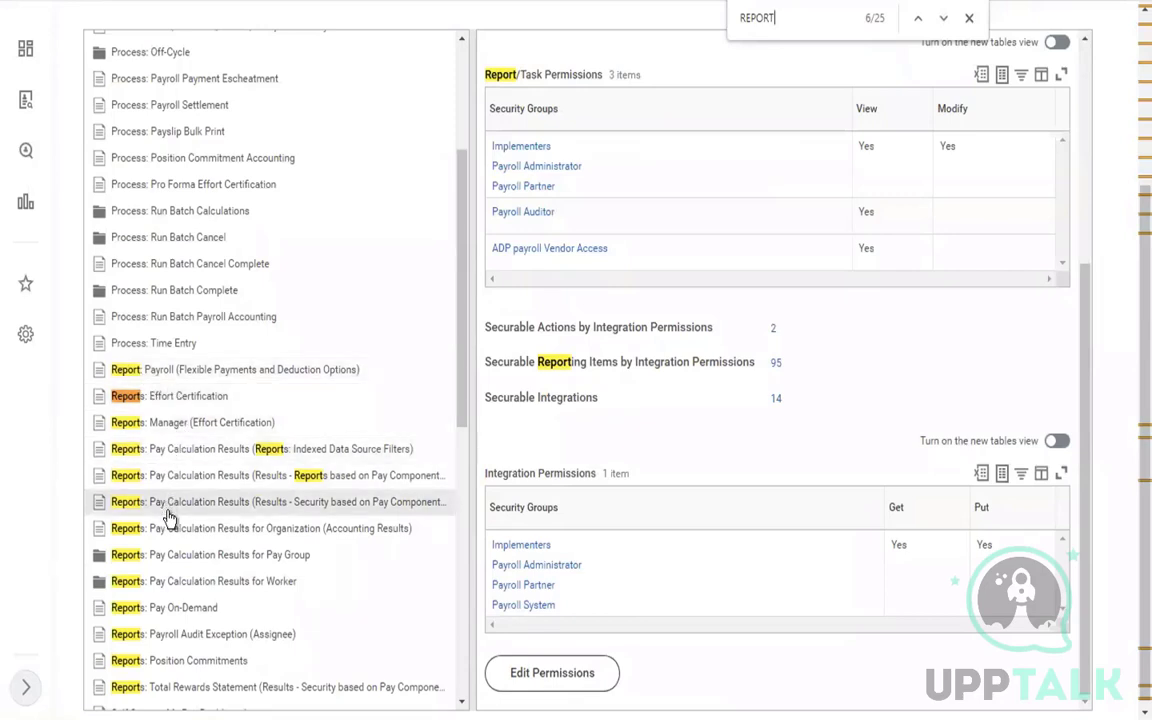
# Show the Reports: Pay Calculation Results for Worker domain details from the top
pyautogui.click(203, 581)
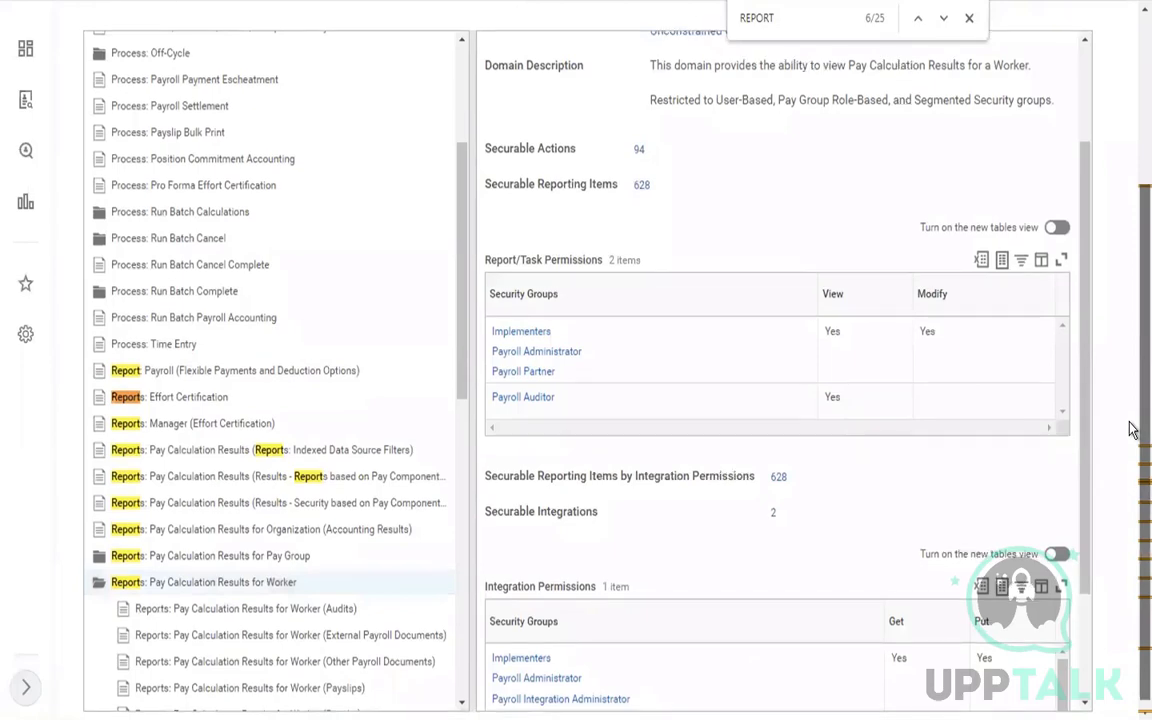
pyautogui.scroll(3, 1130, 430)
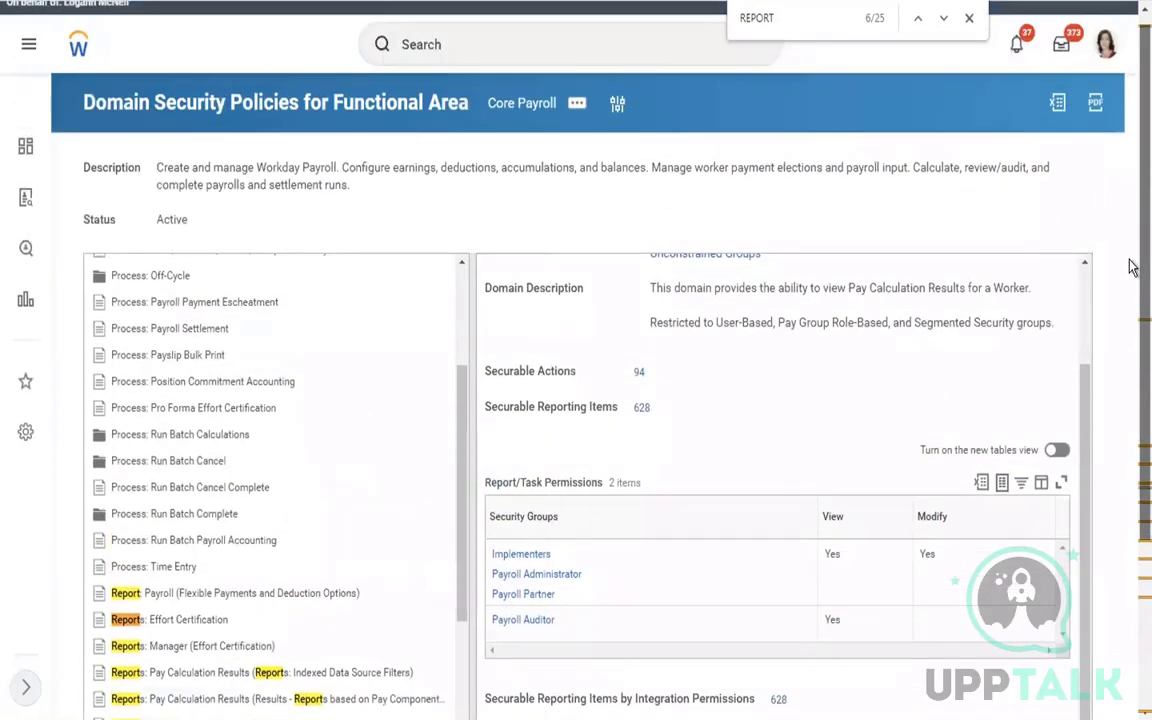
pyautogui.scroll(1, 1130, 267)
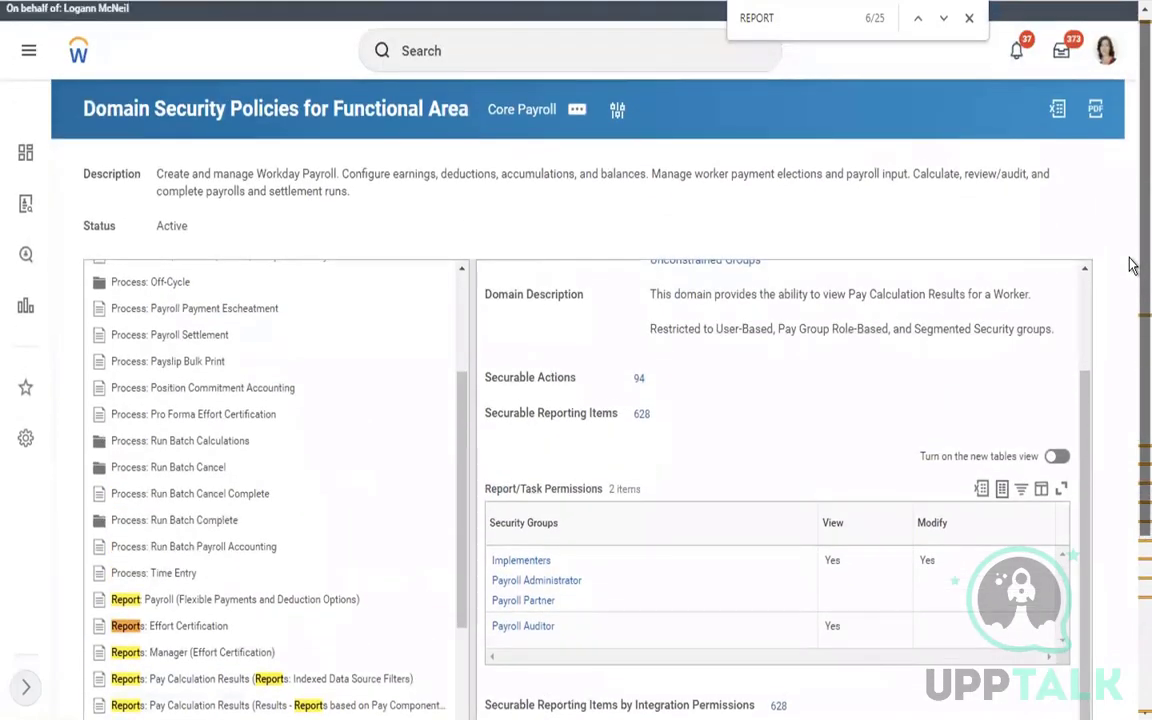
pyautogui.moveTo(1130, 258); pyautogui.dragTo(1130, 237)
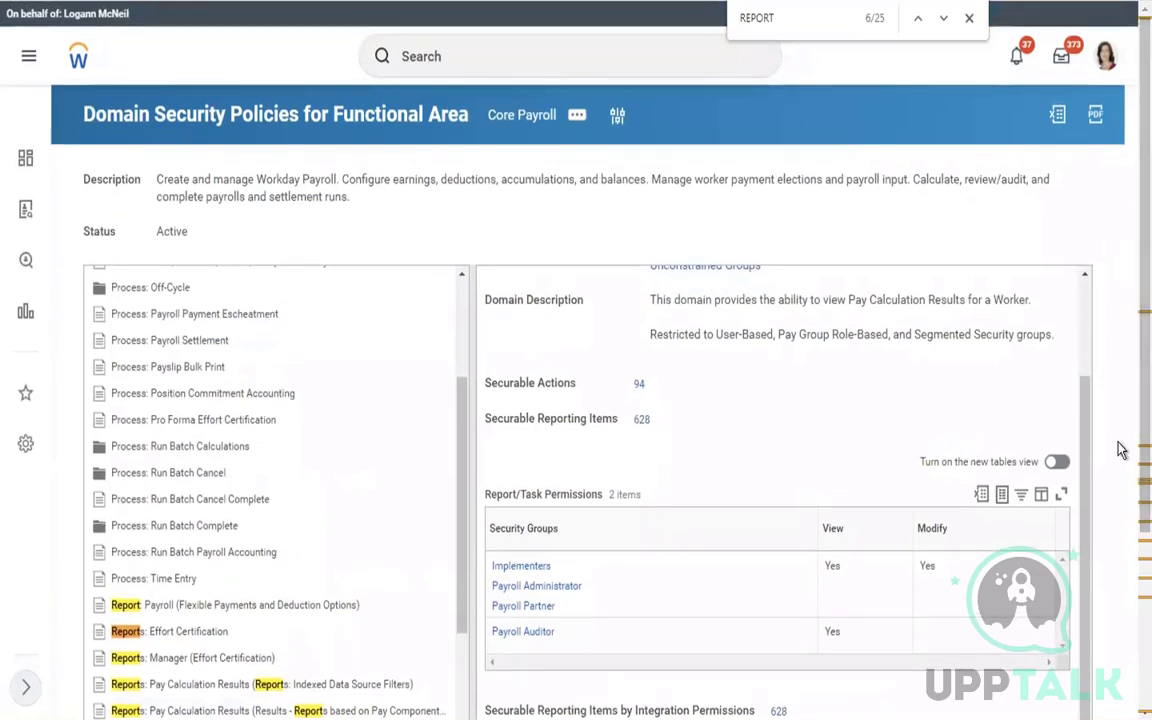
pyautogui.moveTo(1084, 488); pyautogui.dragTo(1087, 400)
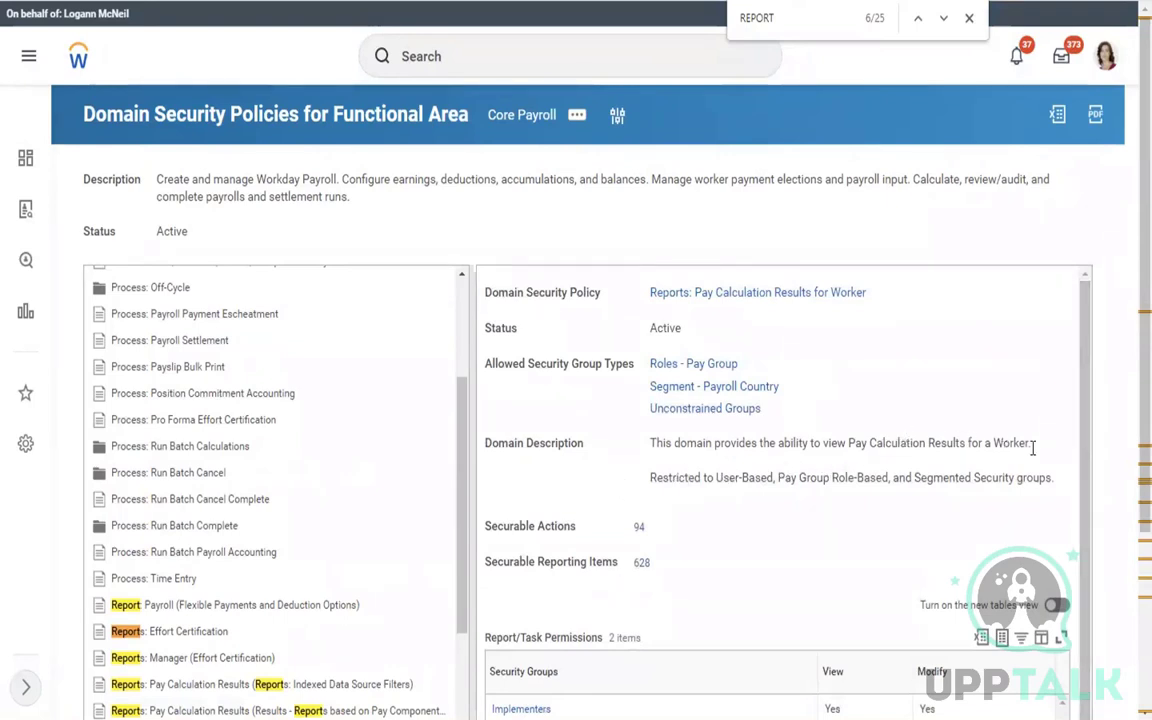
# Open Edit Permissions for the Pay Calculation Results for Worker domain policy
pyautogui.click(877, 295)
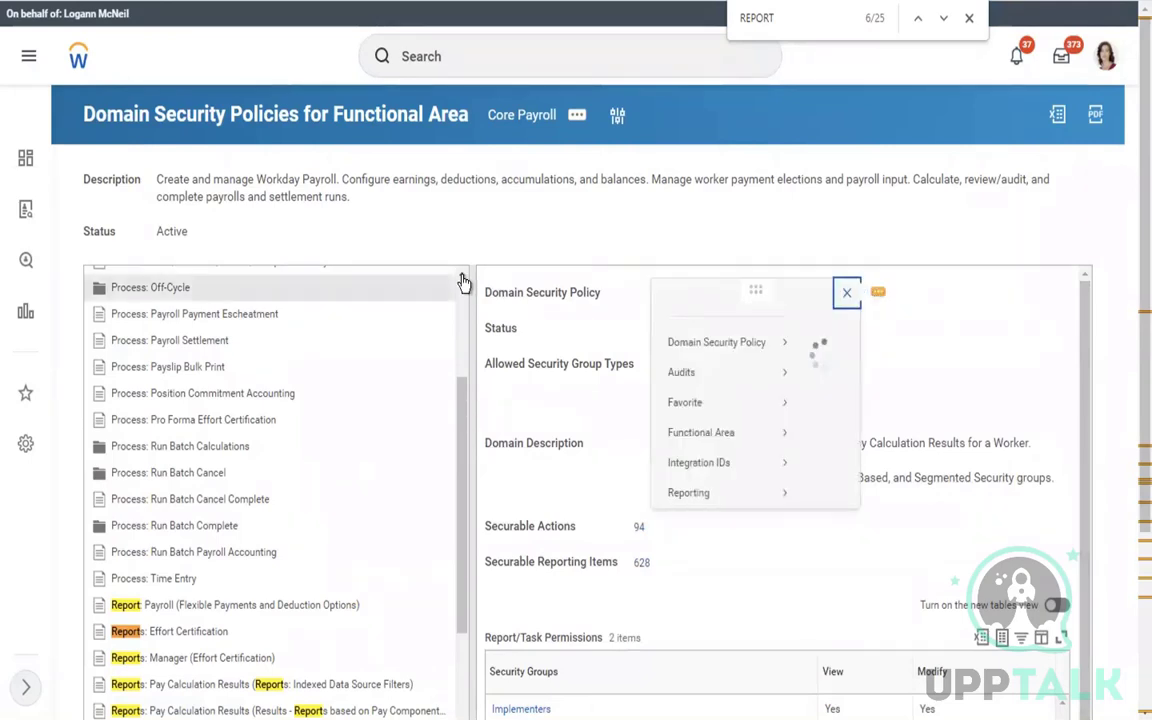
pyautogui.moveTo(156, 364)
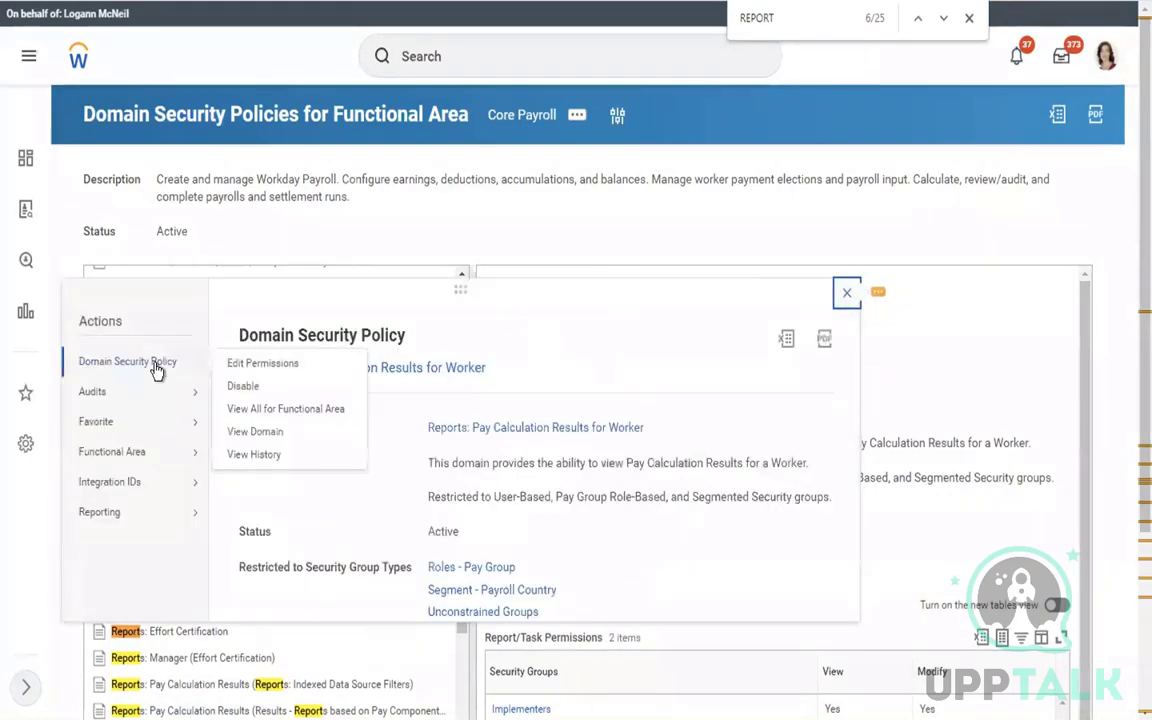
pyautogui.click(243, 370)
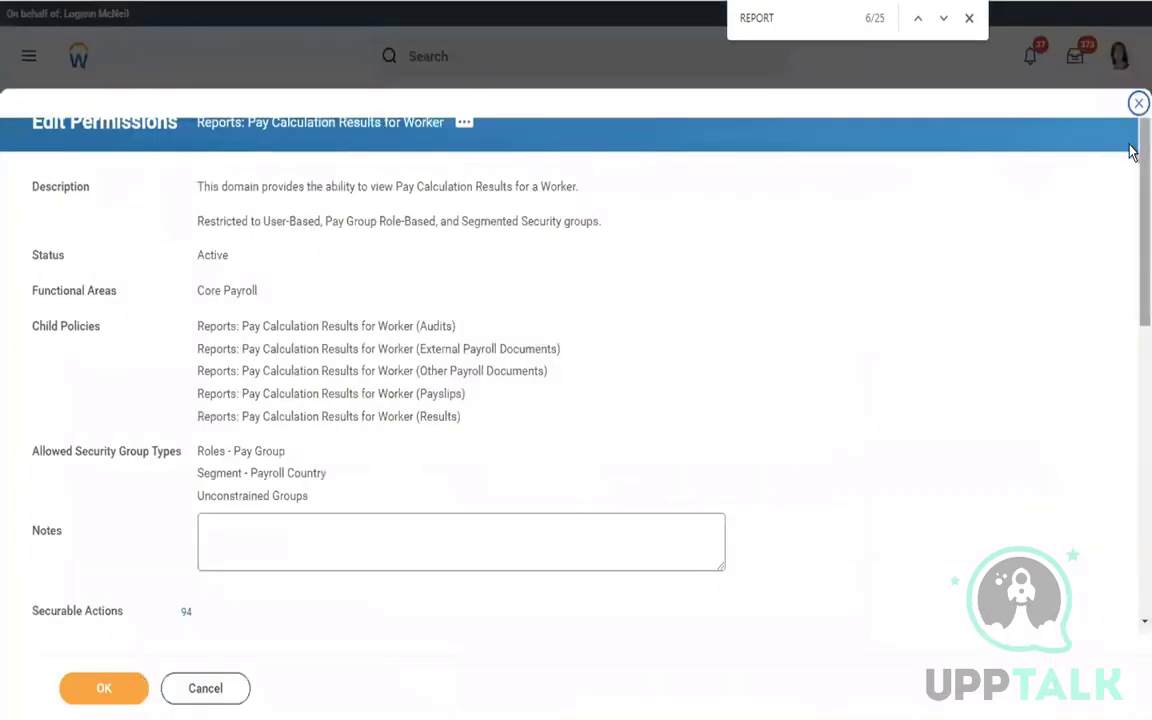
# Add Payroll Specialist to the Payroll Auditor view-only row, removing a stray empty row
pyautogui.scroll(-5, 1131, 230)
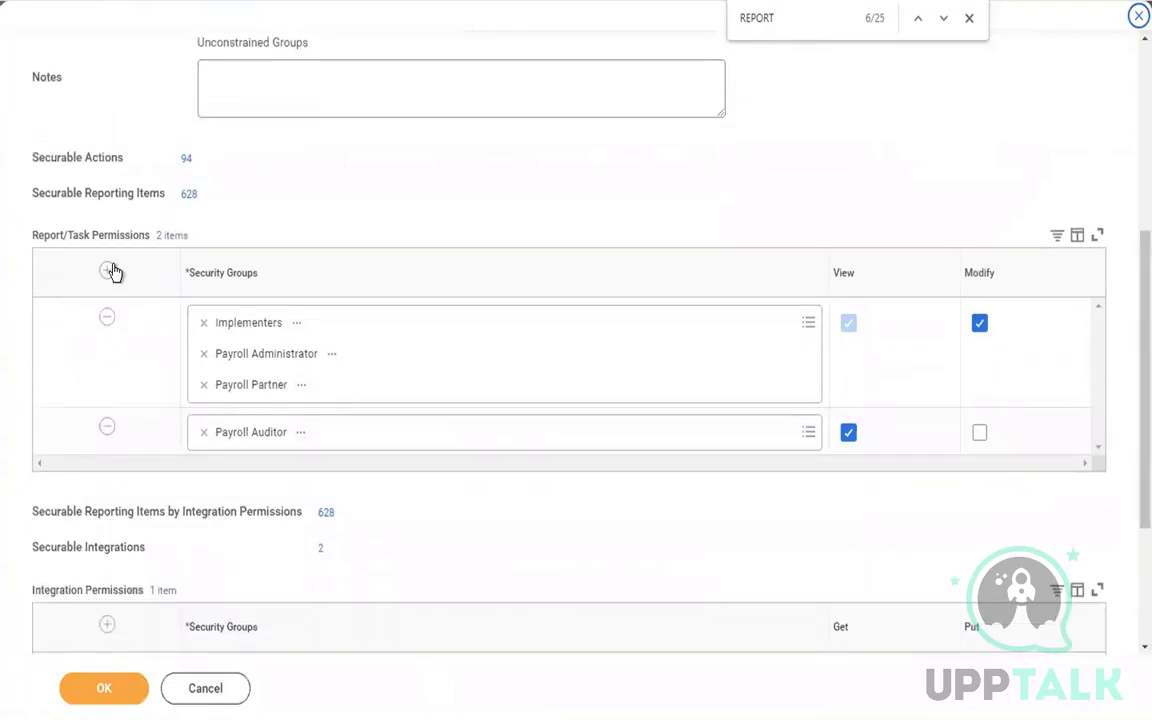
pyautogui.click(108, 271)
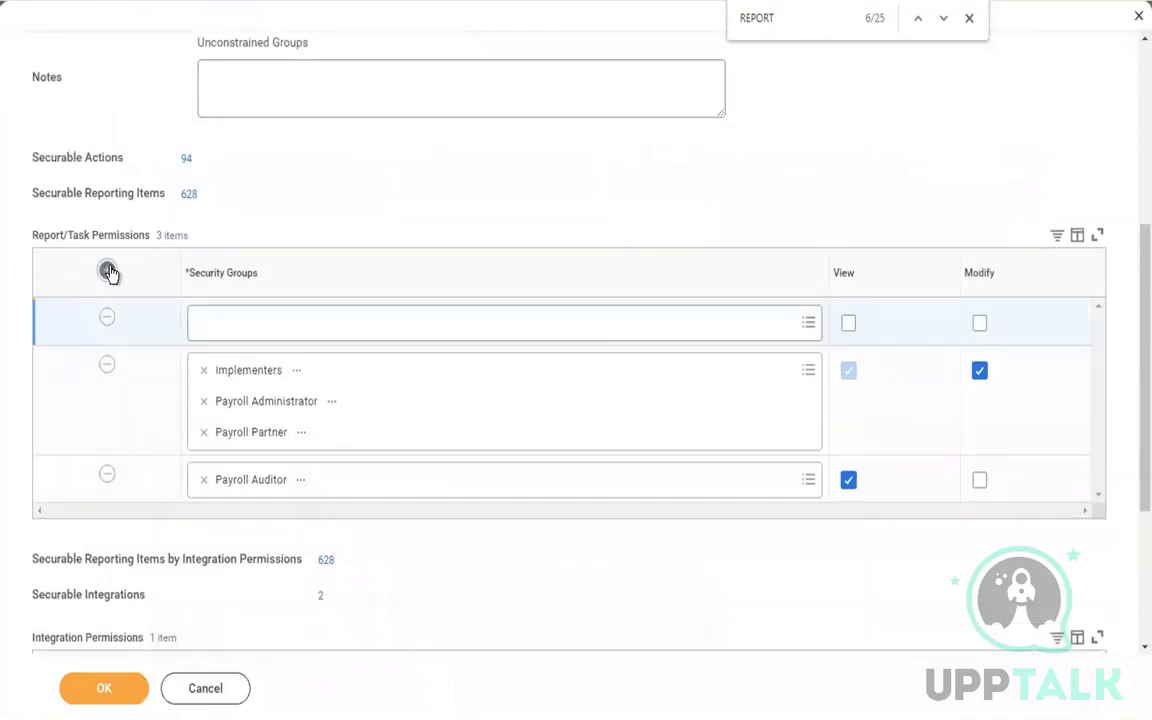
pyautogui.click(230, 330)
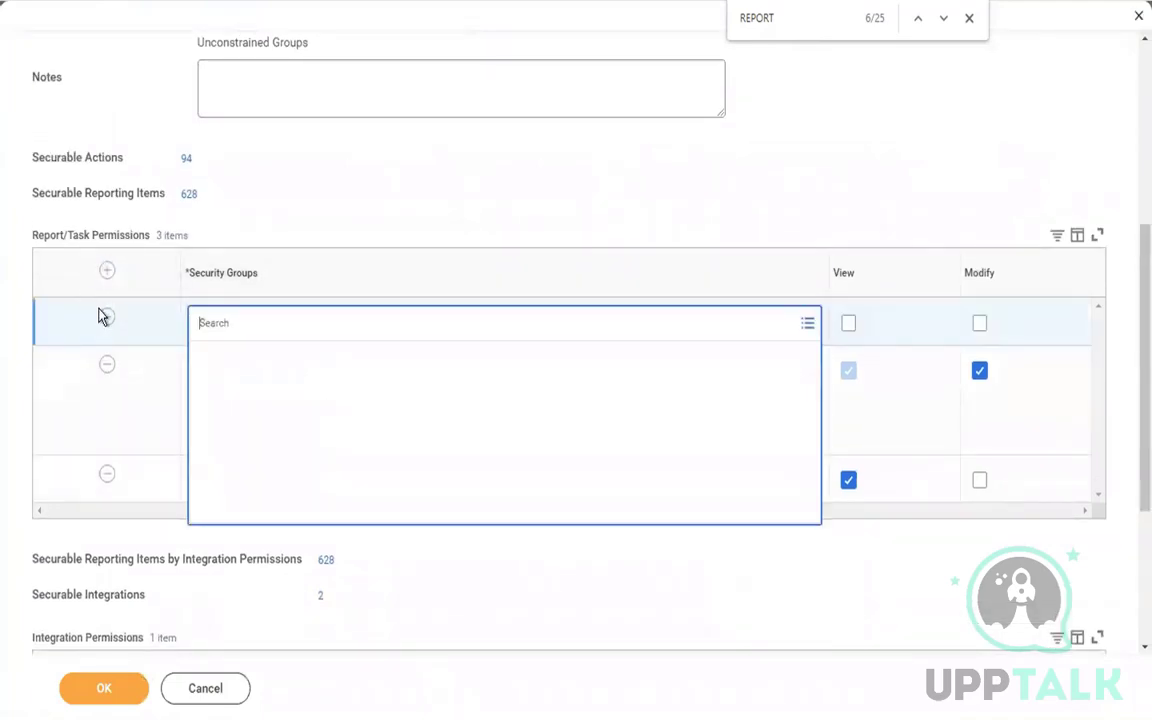
pyautogui.click(107, 318)
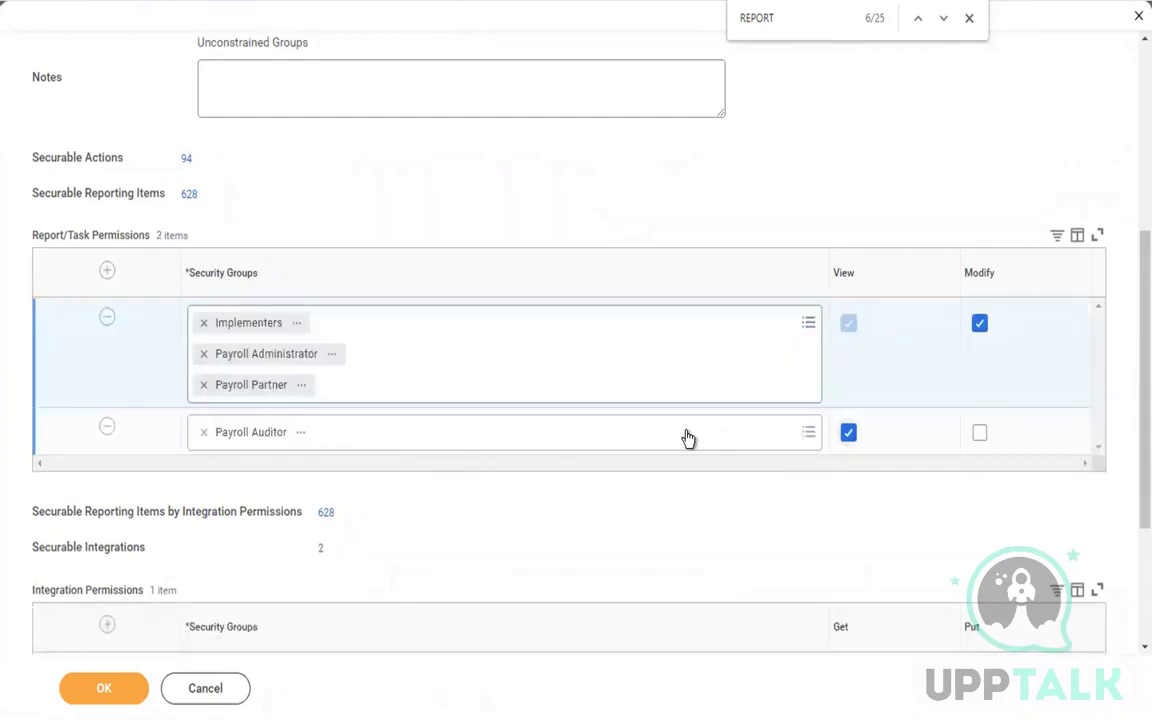
pyautogui.click(519, 442)
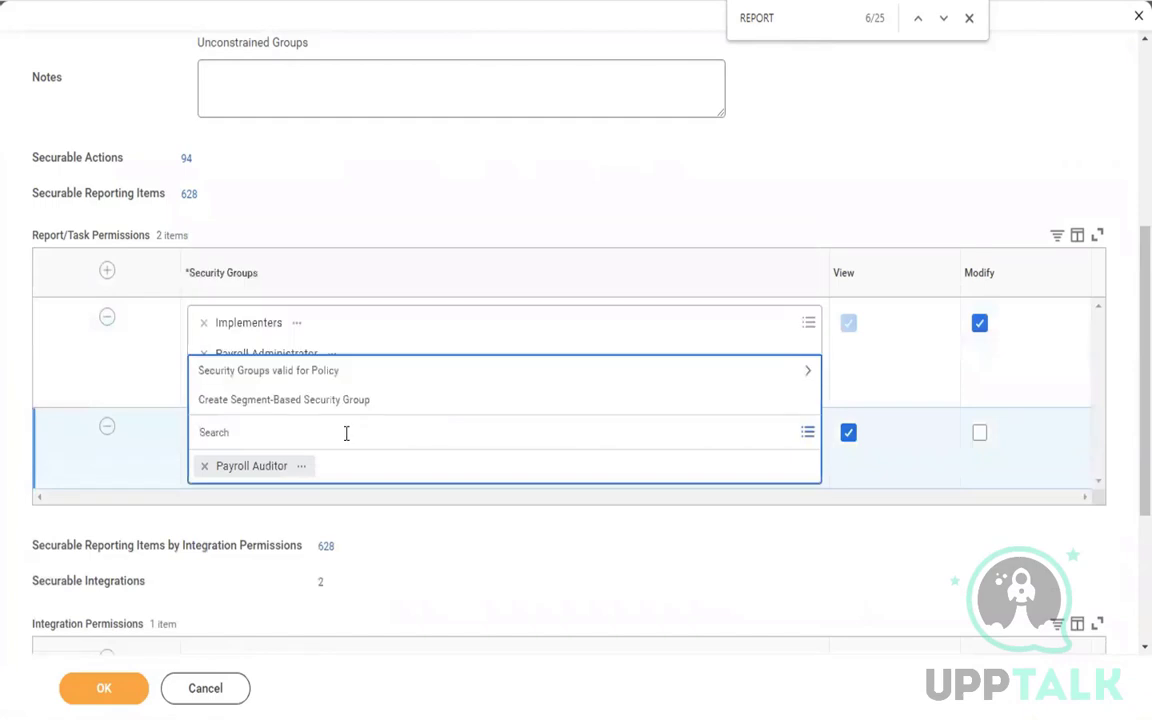
pyautogui.write('PAYROLL SPECIAL')
pyautogui.press('Return')
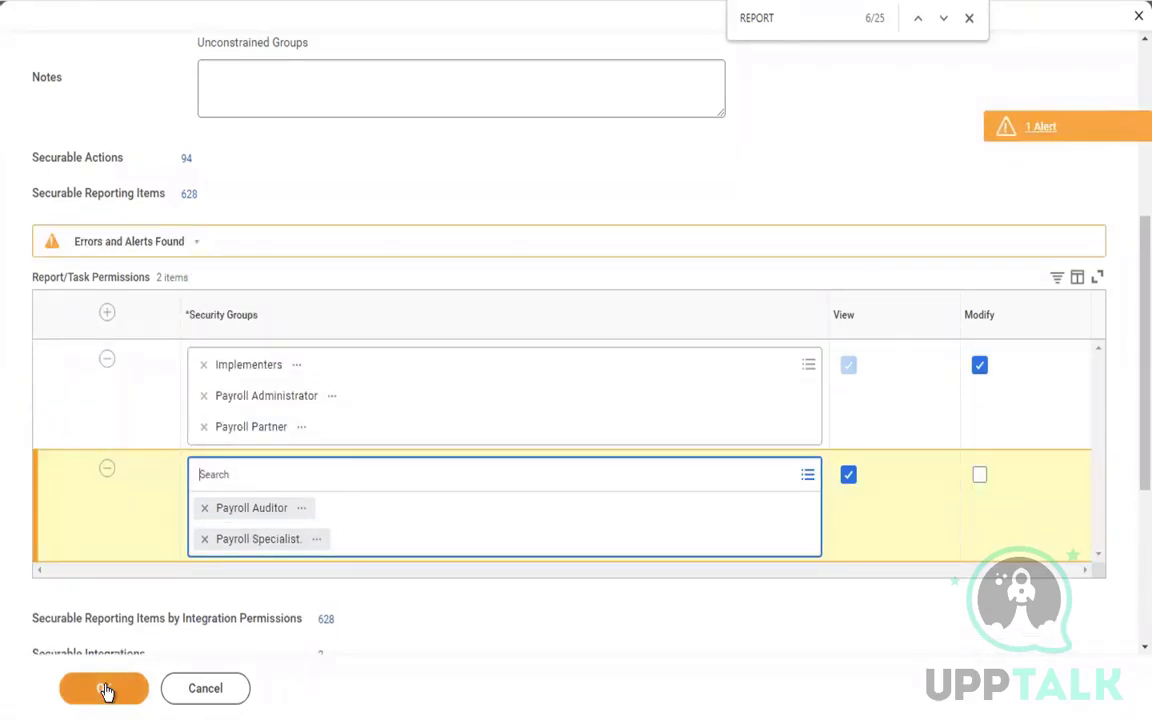
# Read and dismiss the activation alert, then save the permission changes
pyautogui.click(1037, 145)
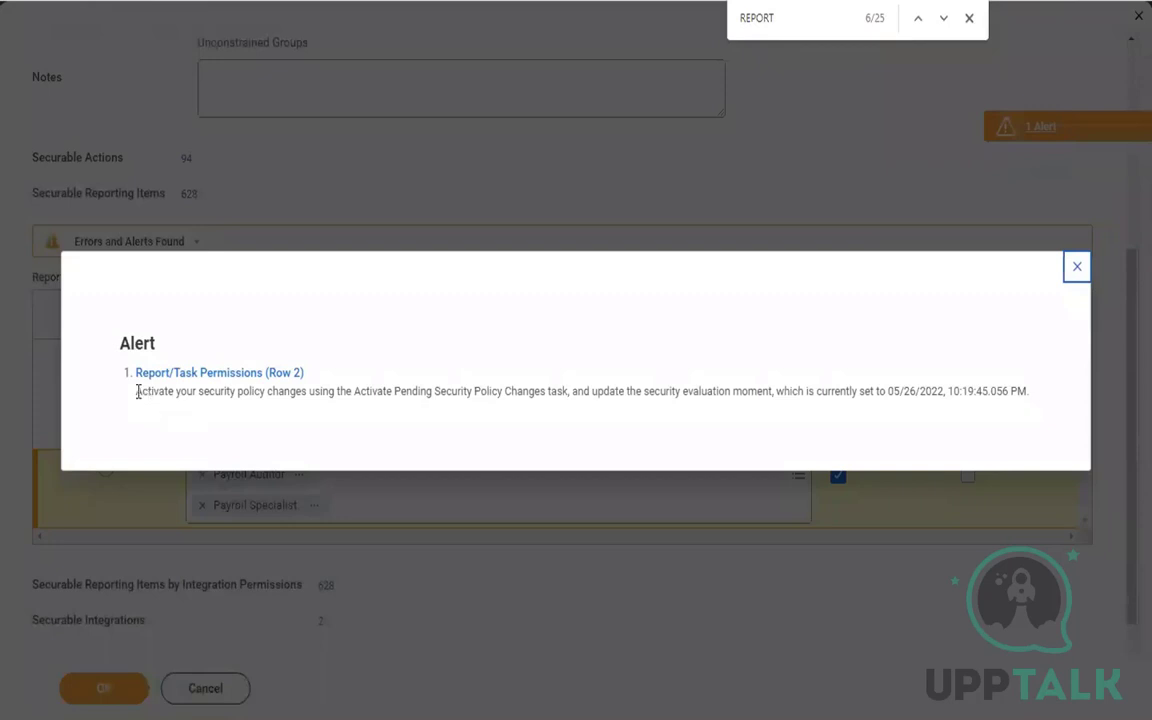
pyautogui.moveTo(137, 392); pyautogui.dragTo(734, 437)
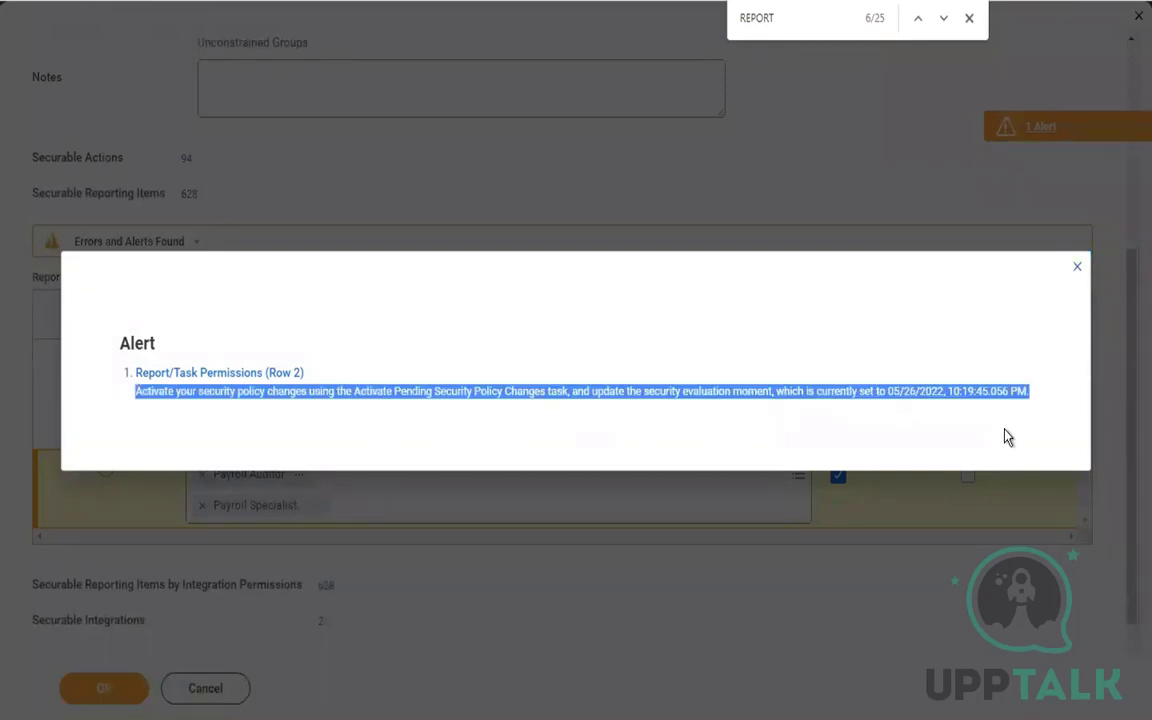
pyautogui.click(1077, 266)
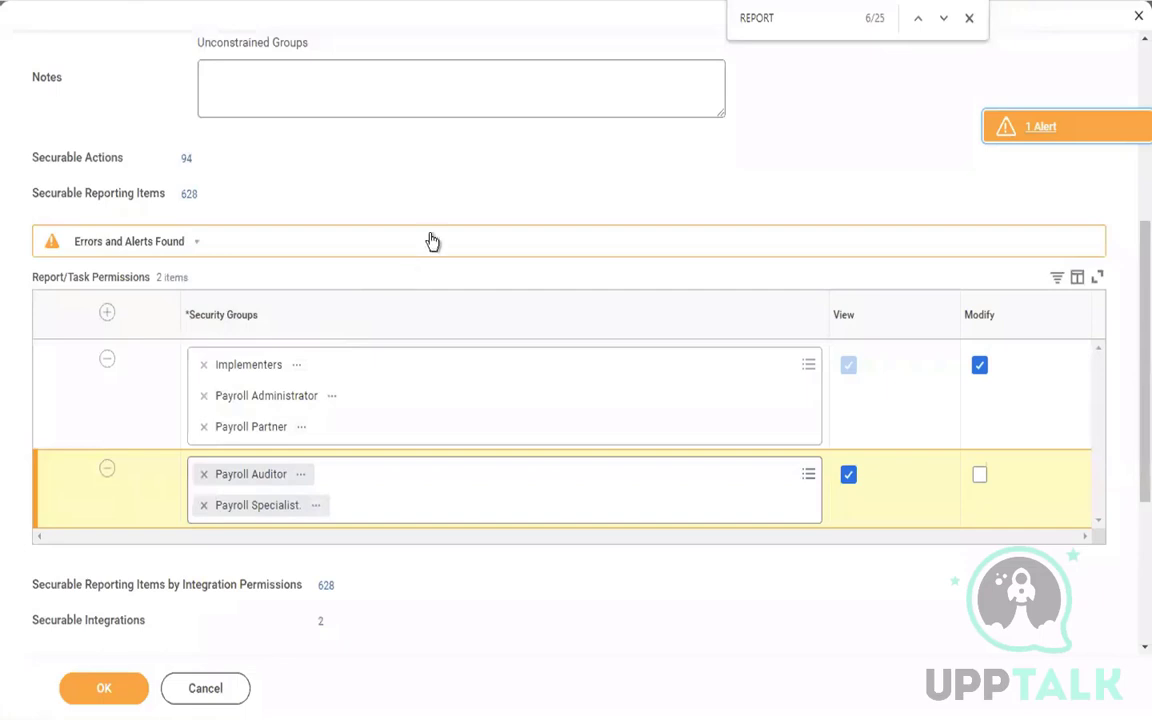
pyautogui.click(99, 700)
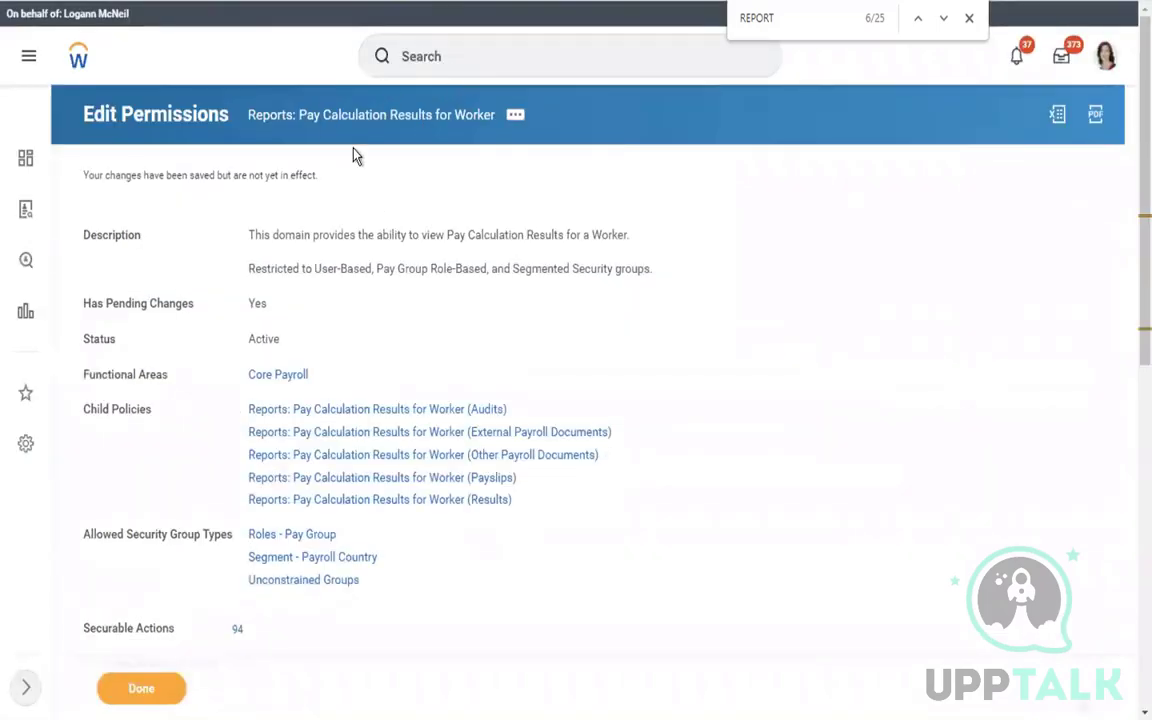
pyautogui.click(460, 57)
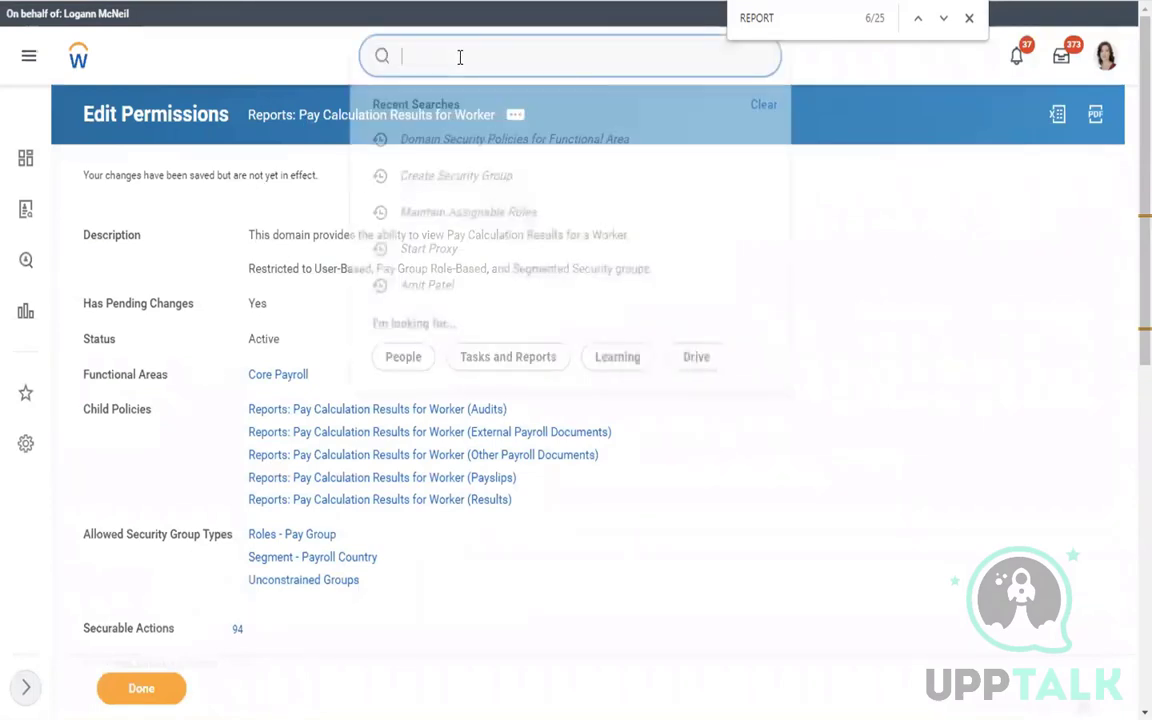
# Run the Domain Security Policies for Functional Area report for USA Payroll
pyautogui.write('DOMAIN SE')
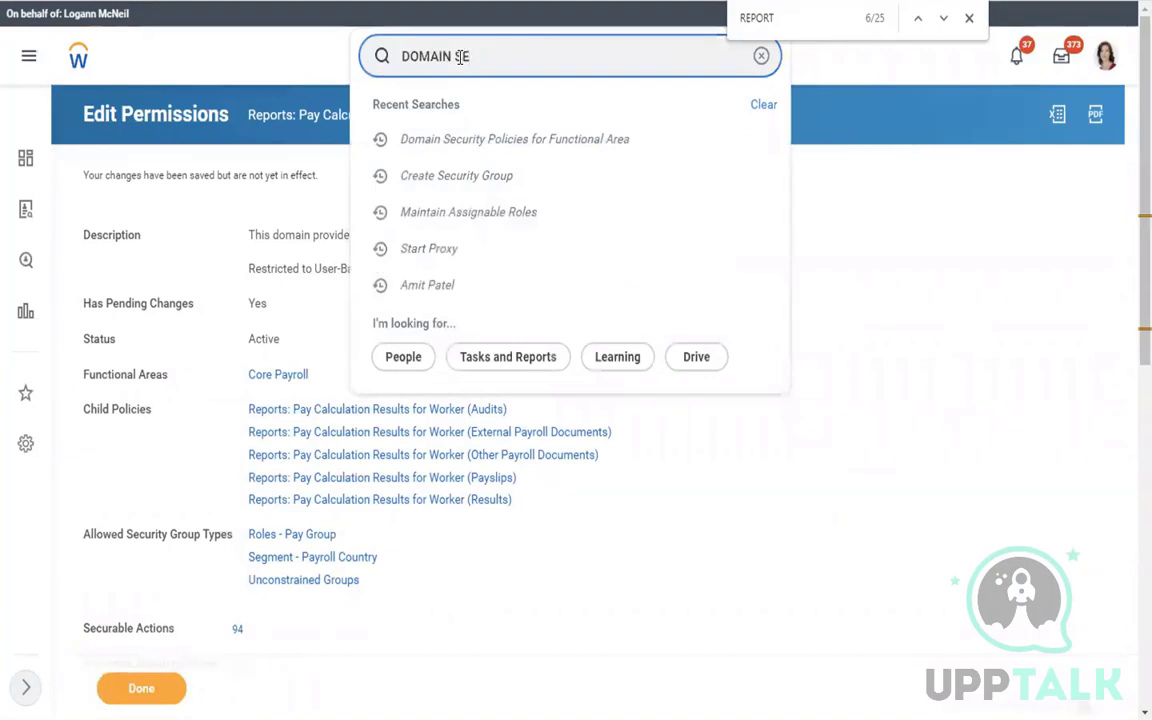
pyautogui.write('C POL ')
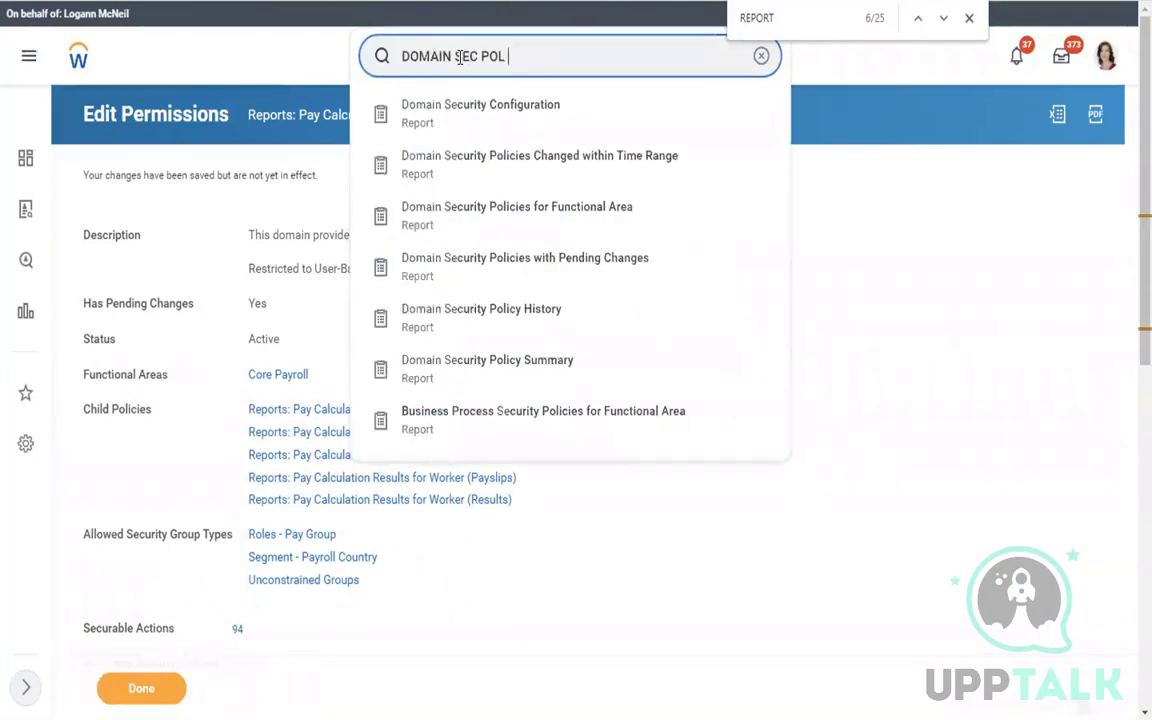
pyautogui.write('FOR FUN')
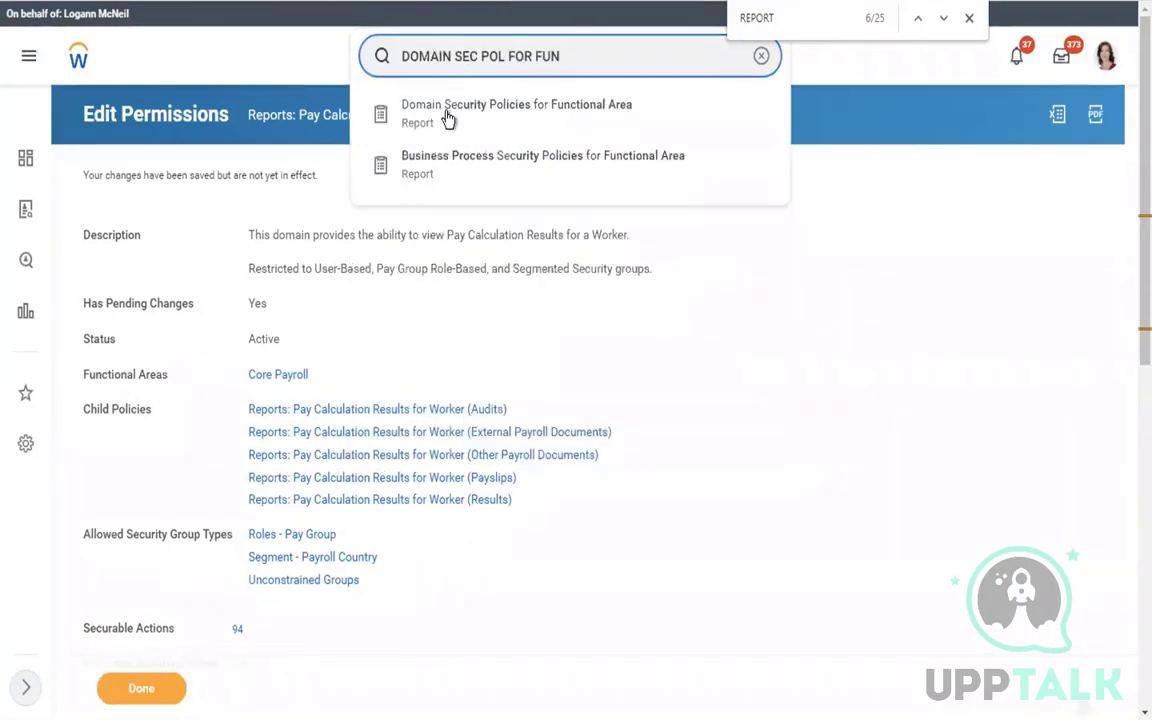
pyautogui.click(448, 118)
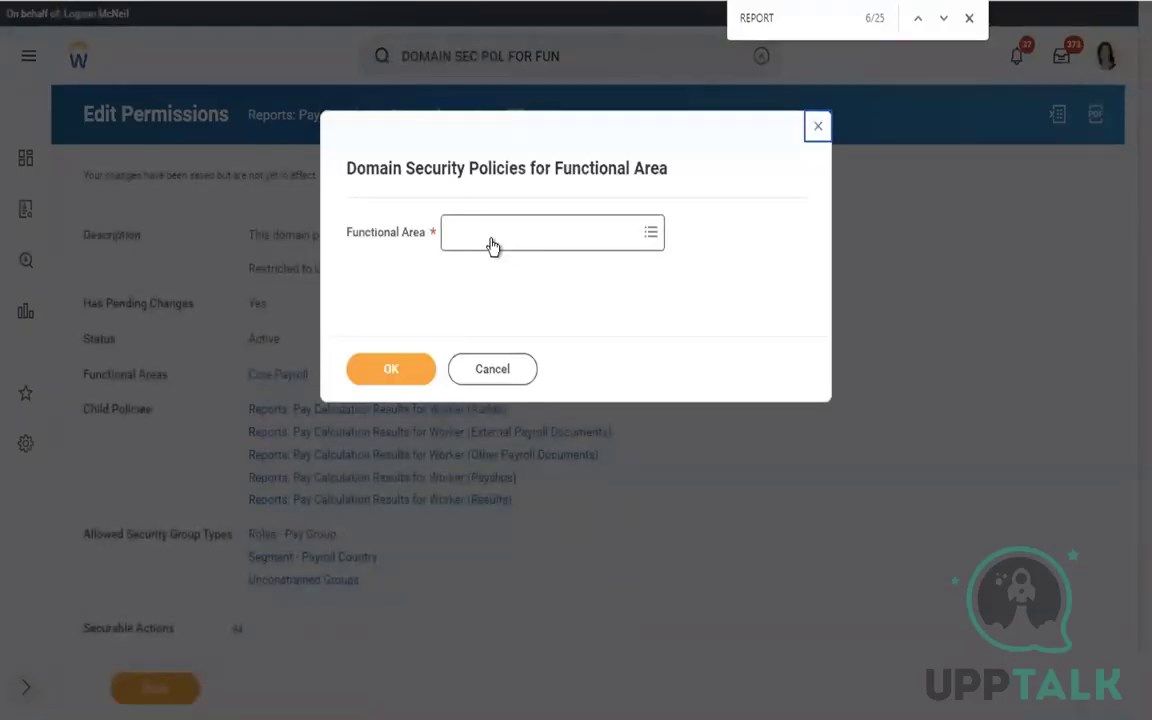
pyautogui.click(492, 244)
pyautogui.write('US')
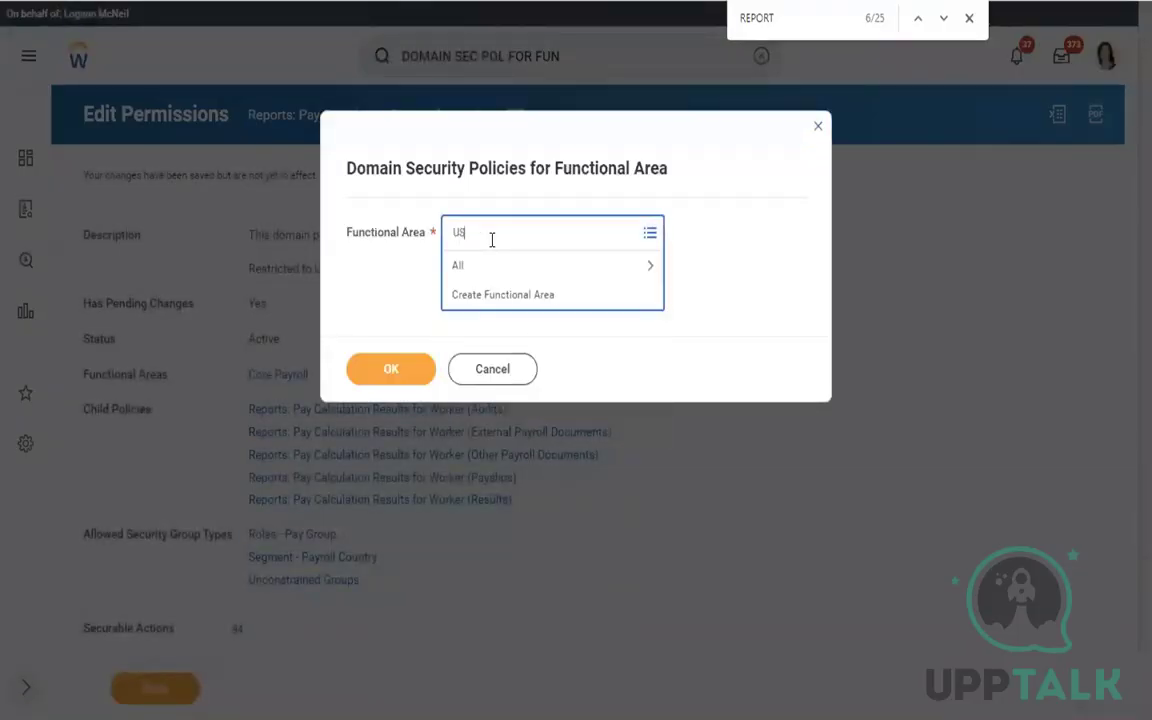
pyautogui.write('A PAYROLL')
pyautogui.press('Return')
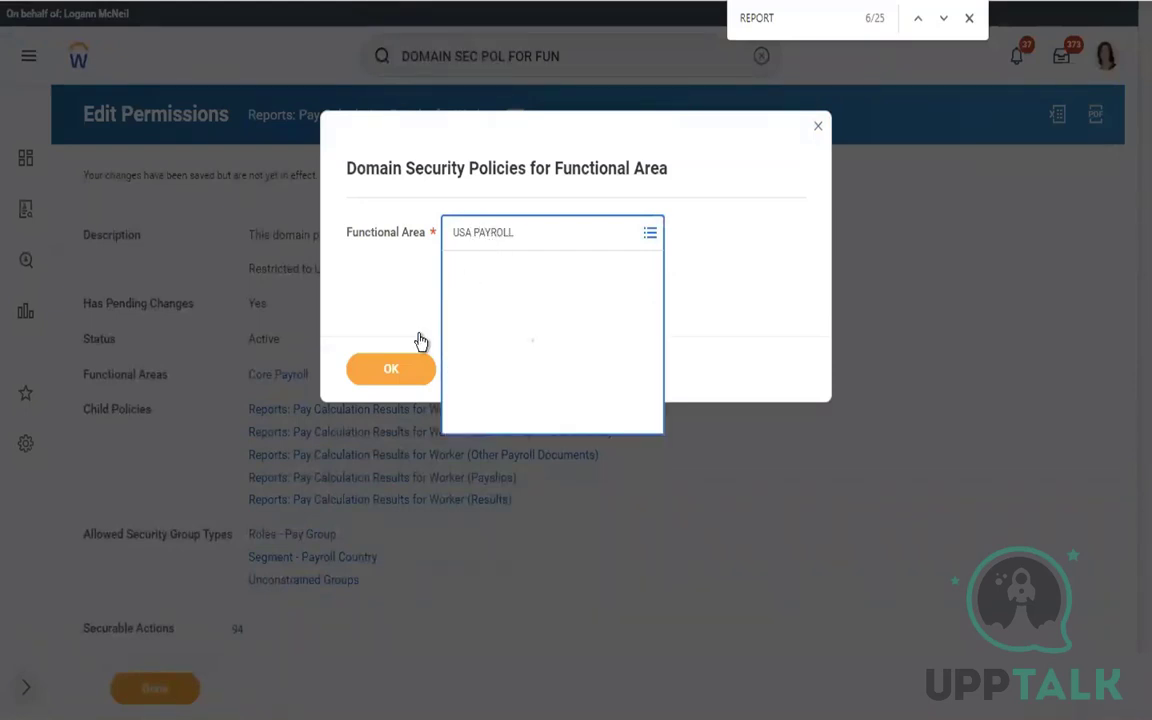
pyautogui.click(388, 378)
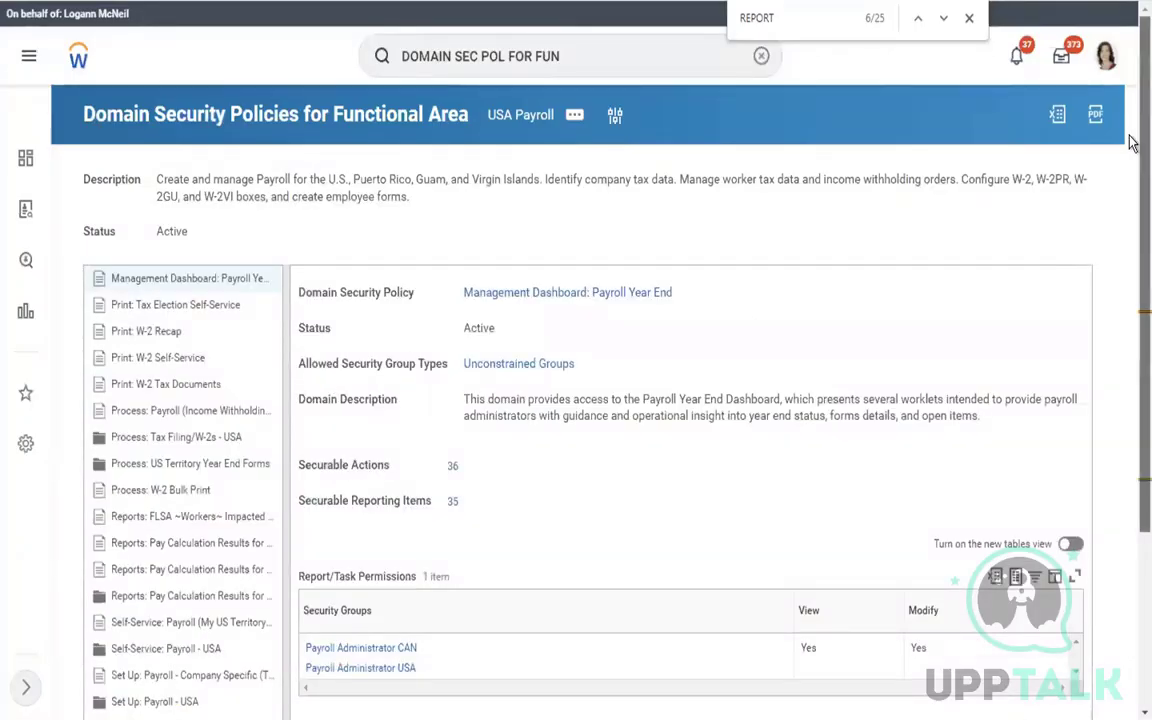
pyautogui.scroll(-2, 1132, 256)
pyautogui.scroll(-1, 1132, 254)
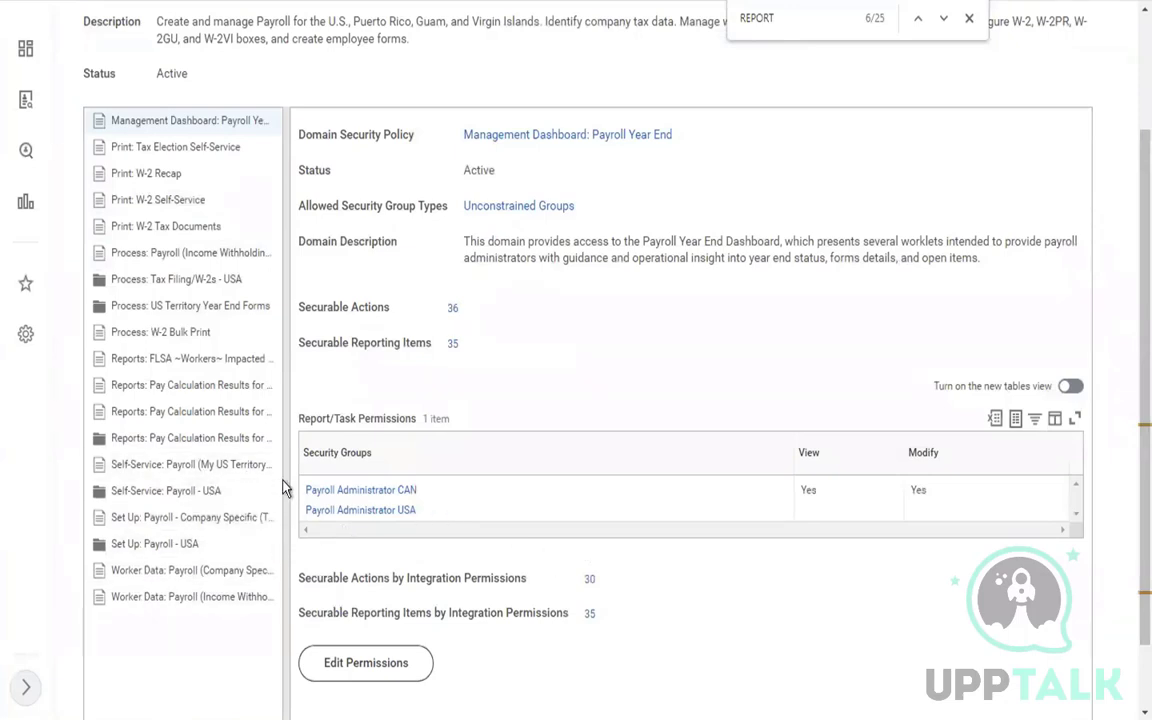
# Show the Reports: Pay Calculation Results for Worker - USA policy and begin editing its permissions
pyautogui.moveTo(288, 499); pyautogui.dragTo(373, 485)
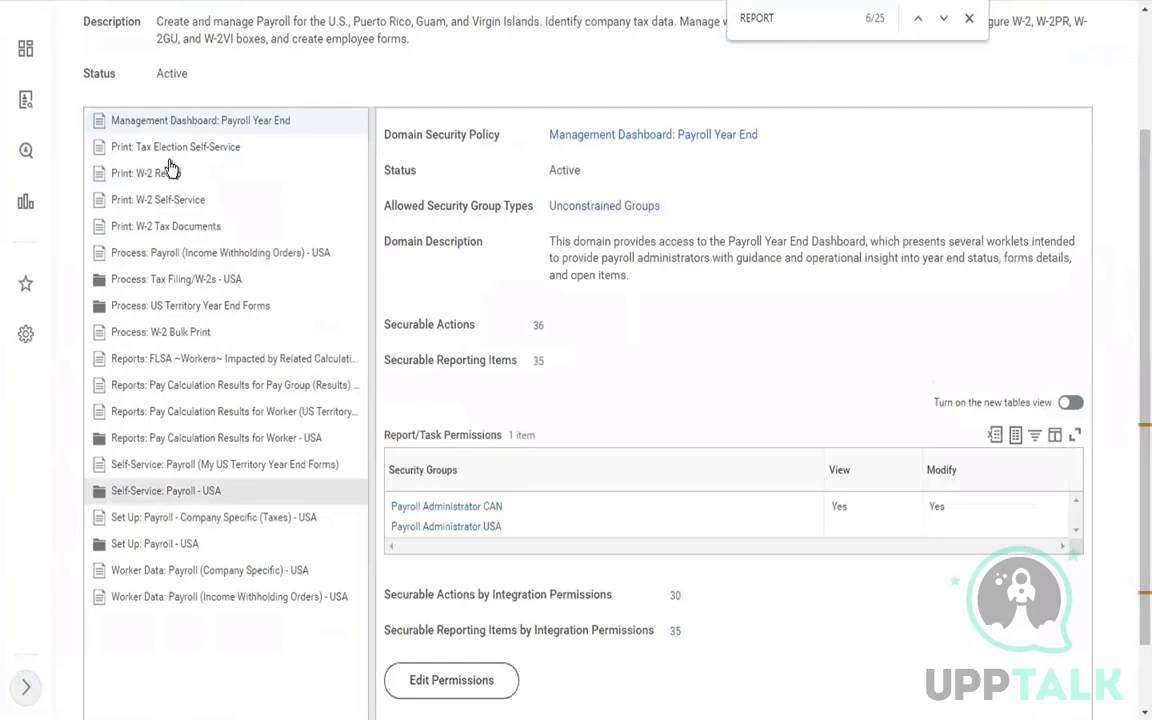
pyautogui.click(179, 444)
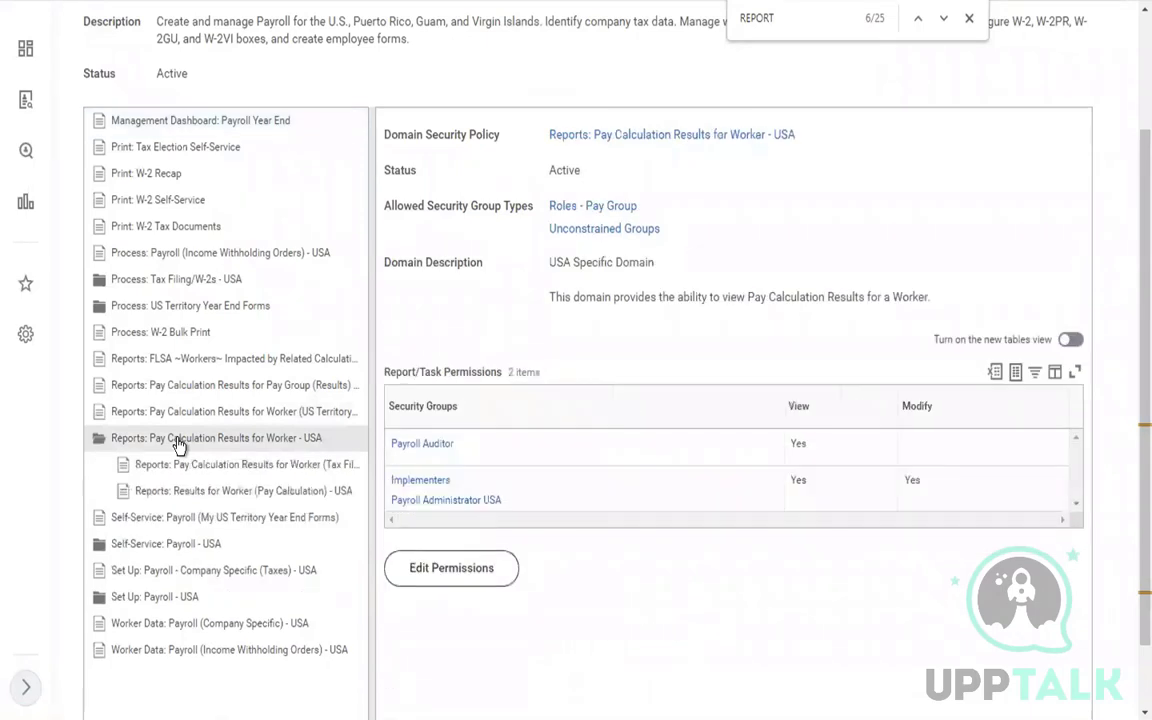
pyautogui.click(811, 138)
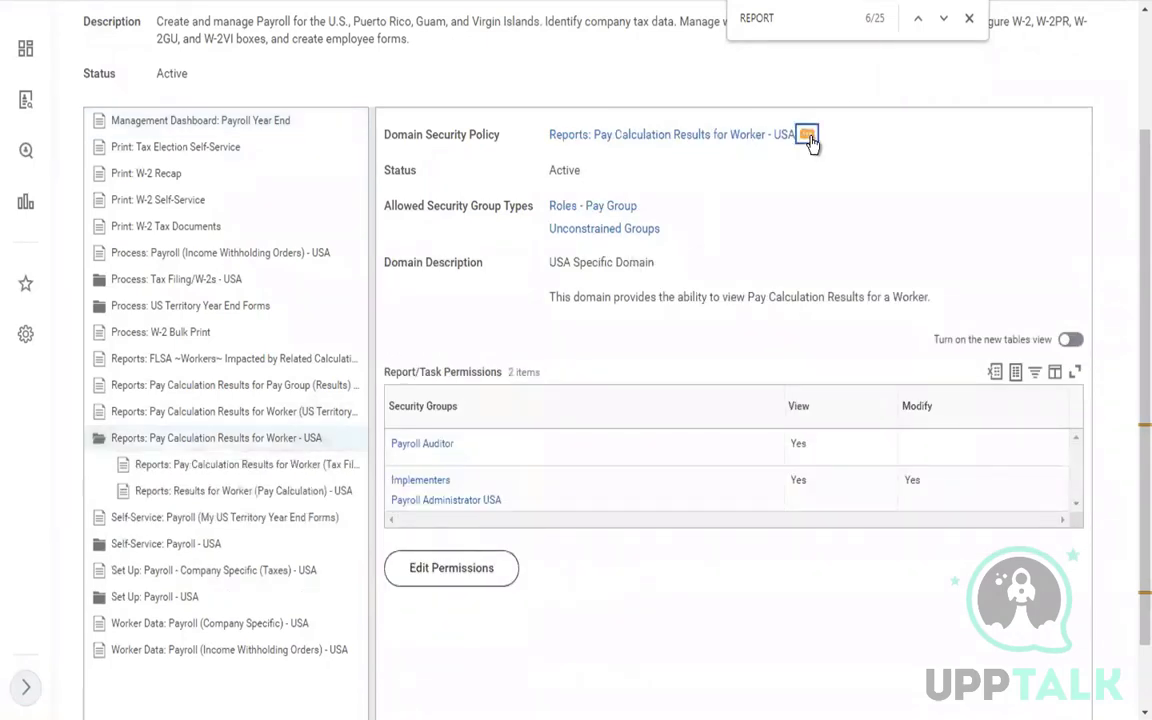
pyautogui.moveTo(90, 205)
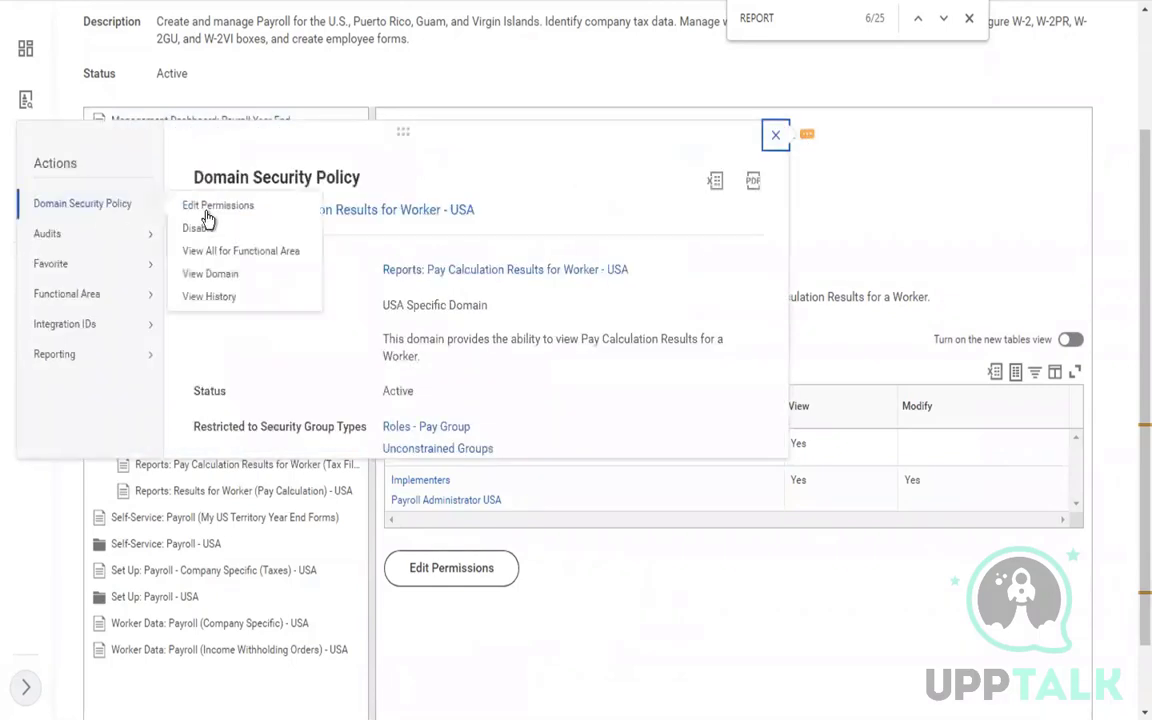
pyautogui.press('Escape')
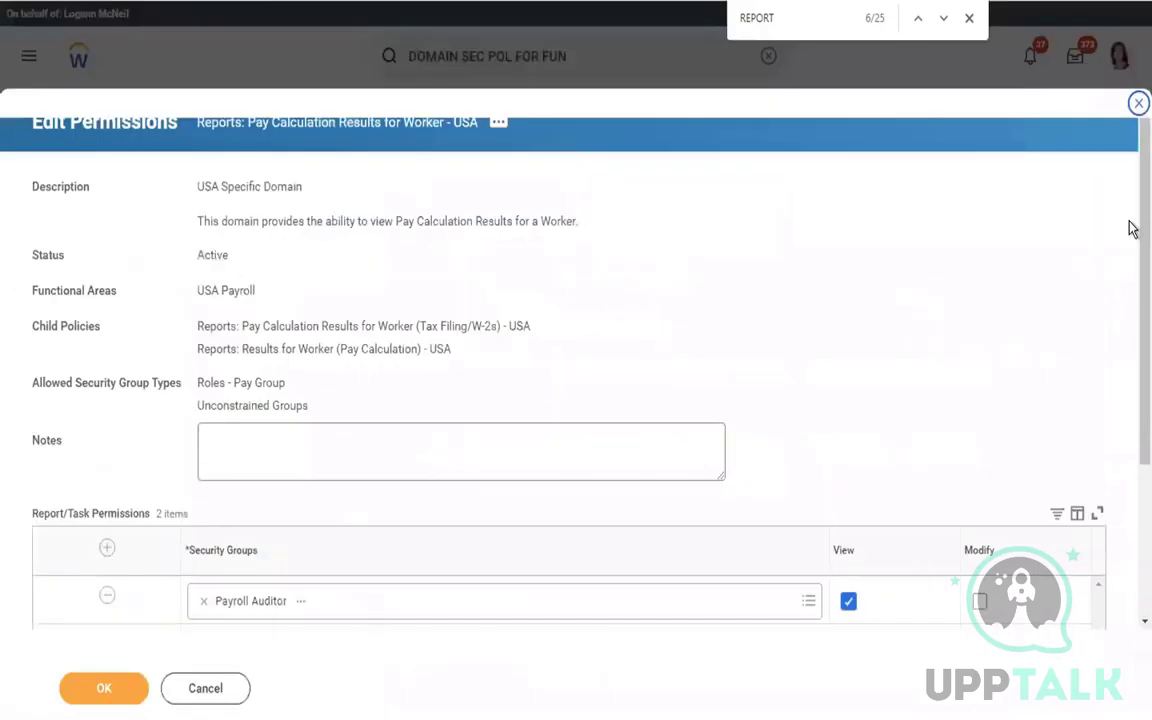
# Add Payroll Specialist to the view-access row's security groups and save
pyautogui.scroll(-2, 1129, 316)
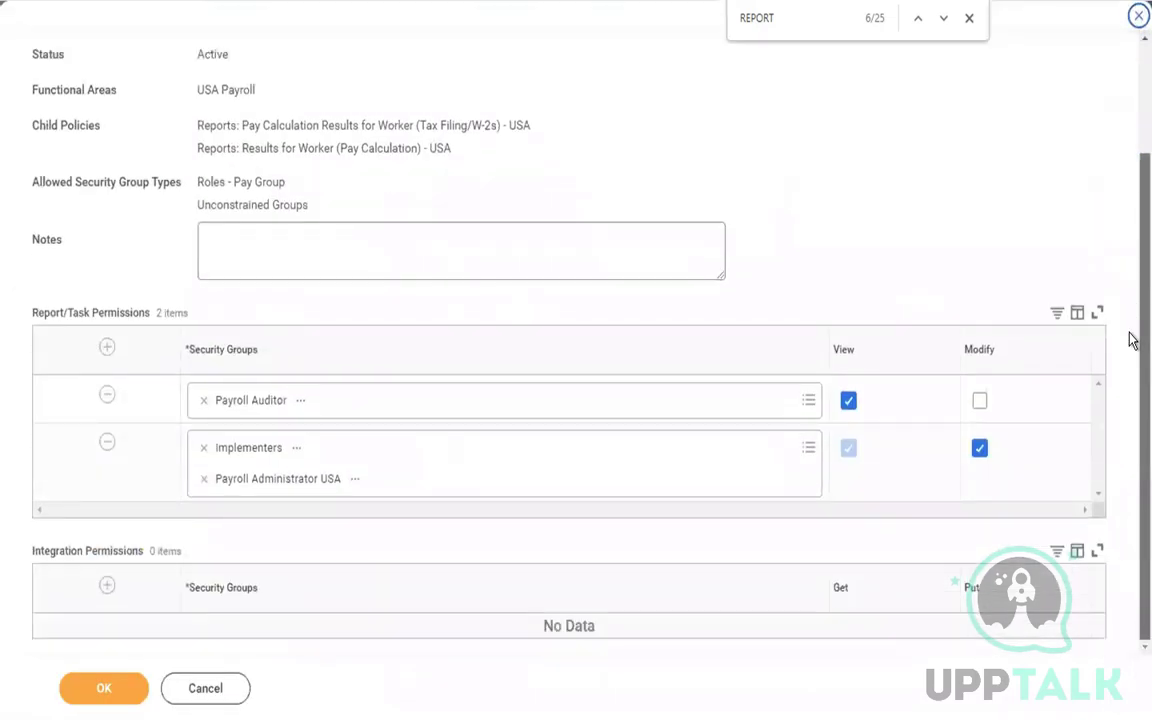
pyautogui.click(522, 404)
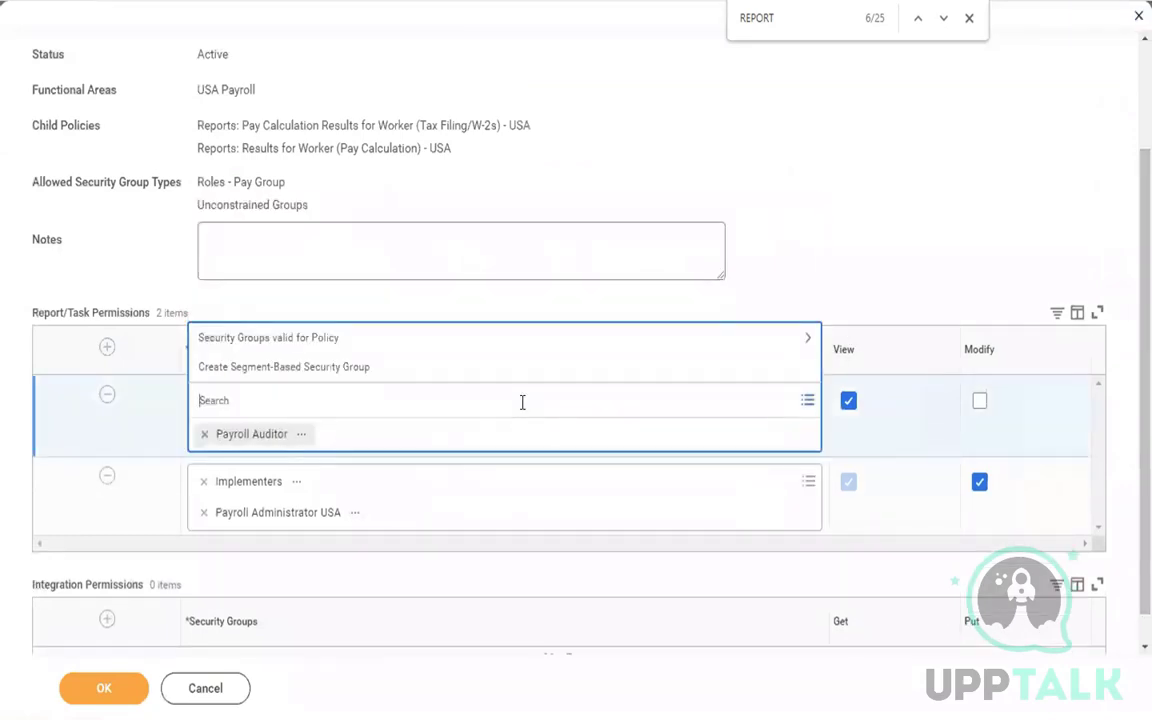
pyautogui.write('PAYROLL SPECIALIST')
pyautogui.press('Return')
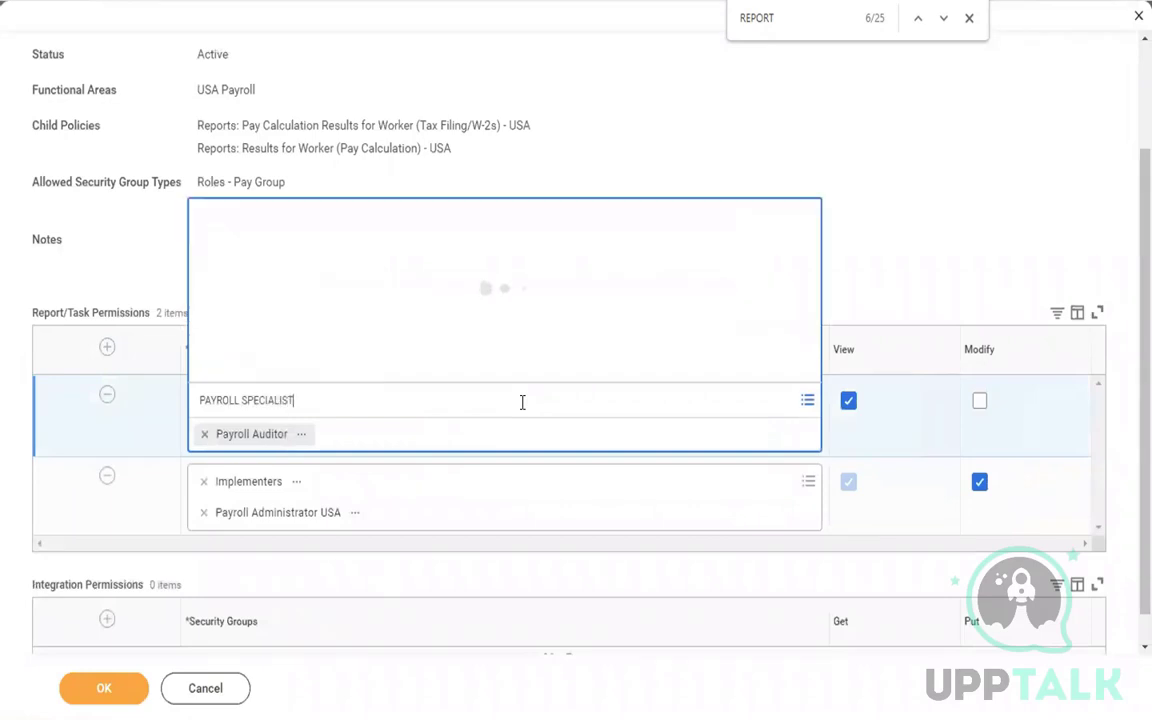
pyautogui.click(892, 450)
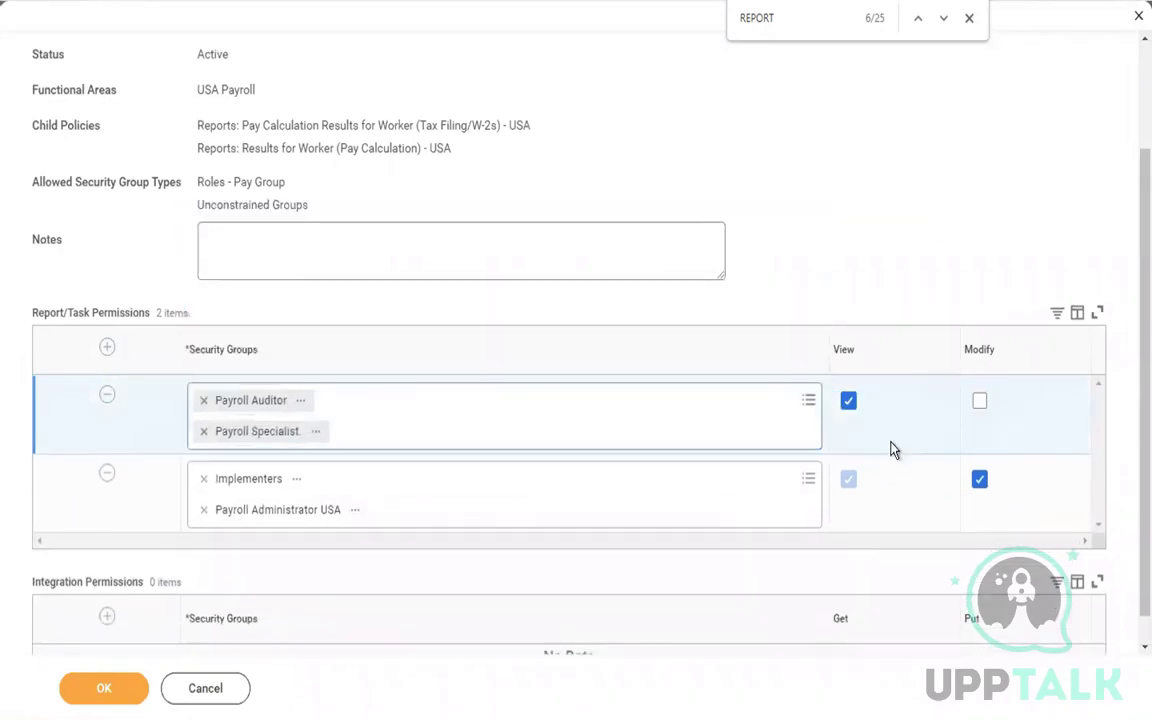
pyautogui.click(112, 696)
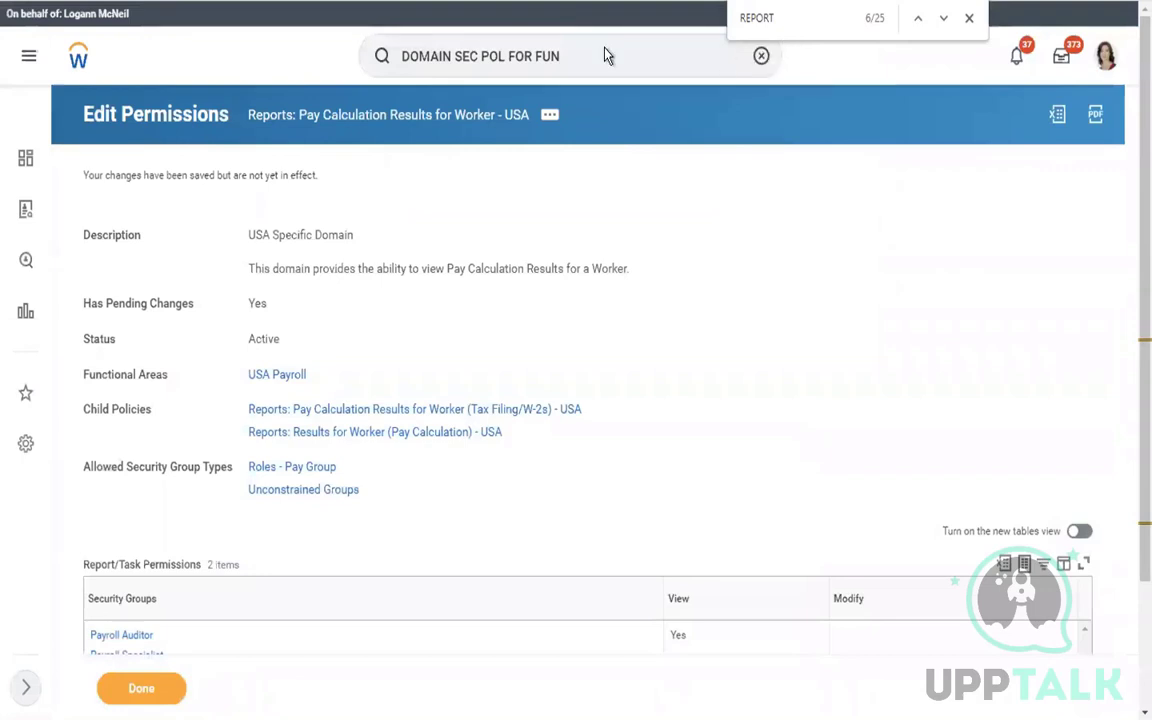
# Activate the pending security policy changes with a comment and Confirm ticked
pyautogui.click(558, 52)
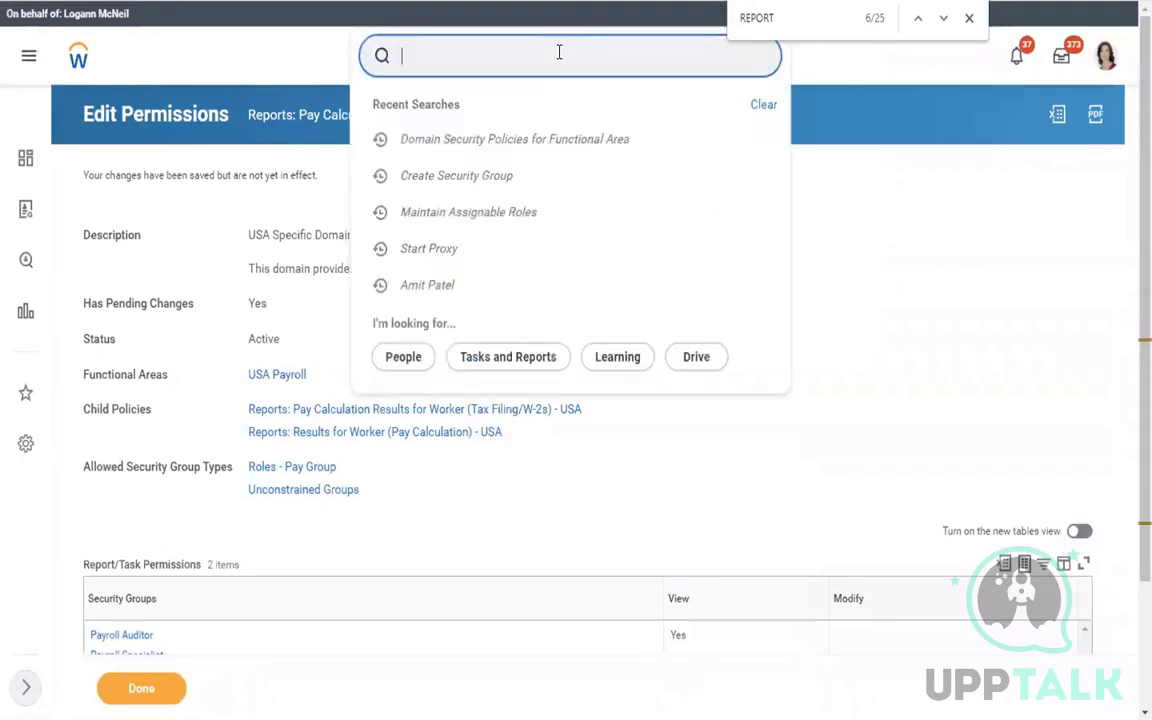
pyautogui.write('ACTI PEND S')
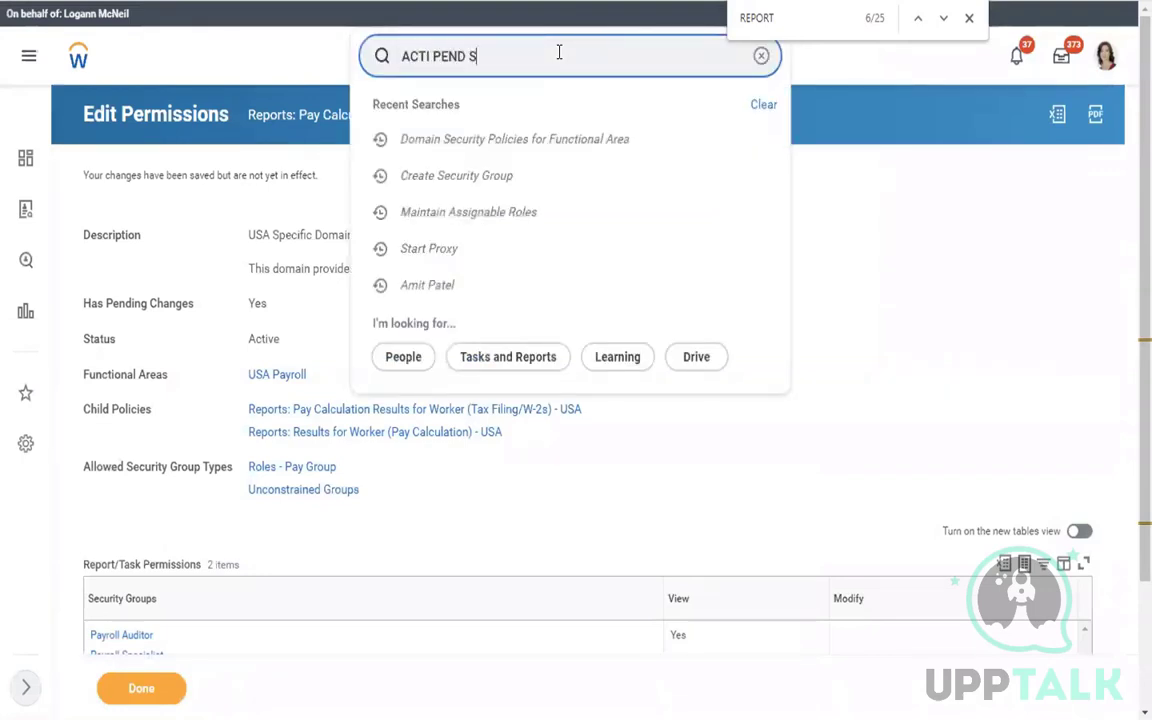
pyautogui.write('EC POL')
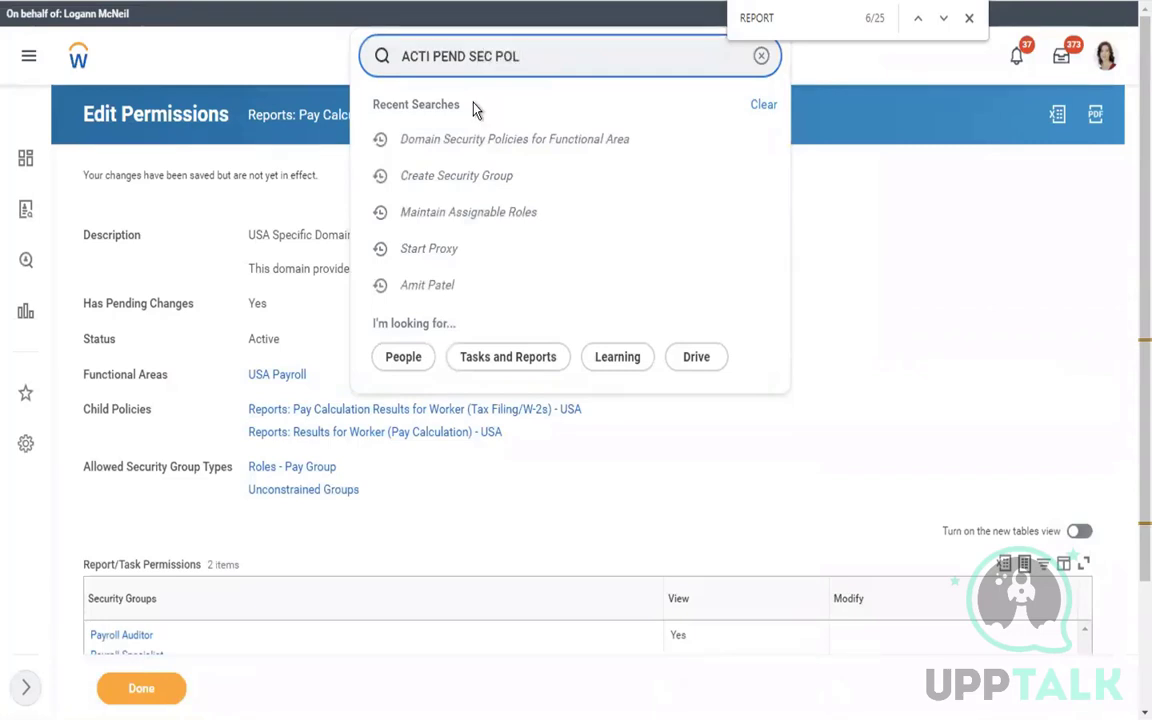
pyautogui.click(522, 108)
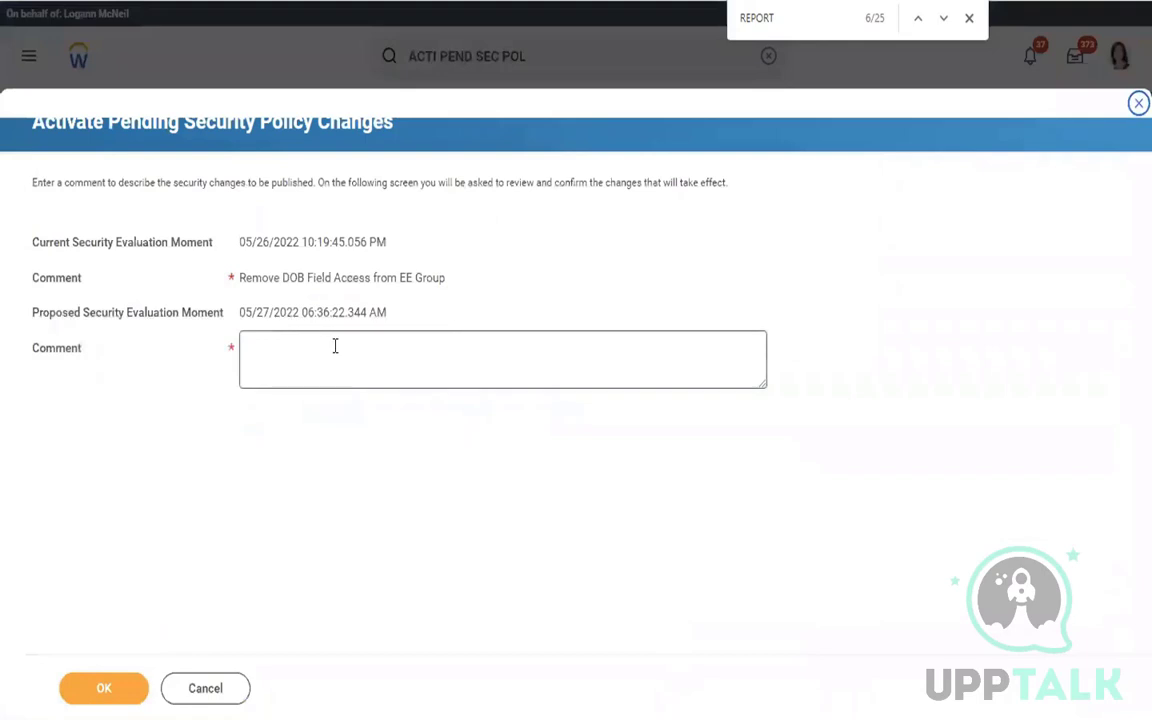
pyautogui.click(335, 346)
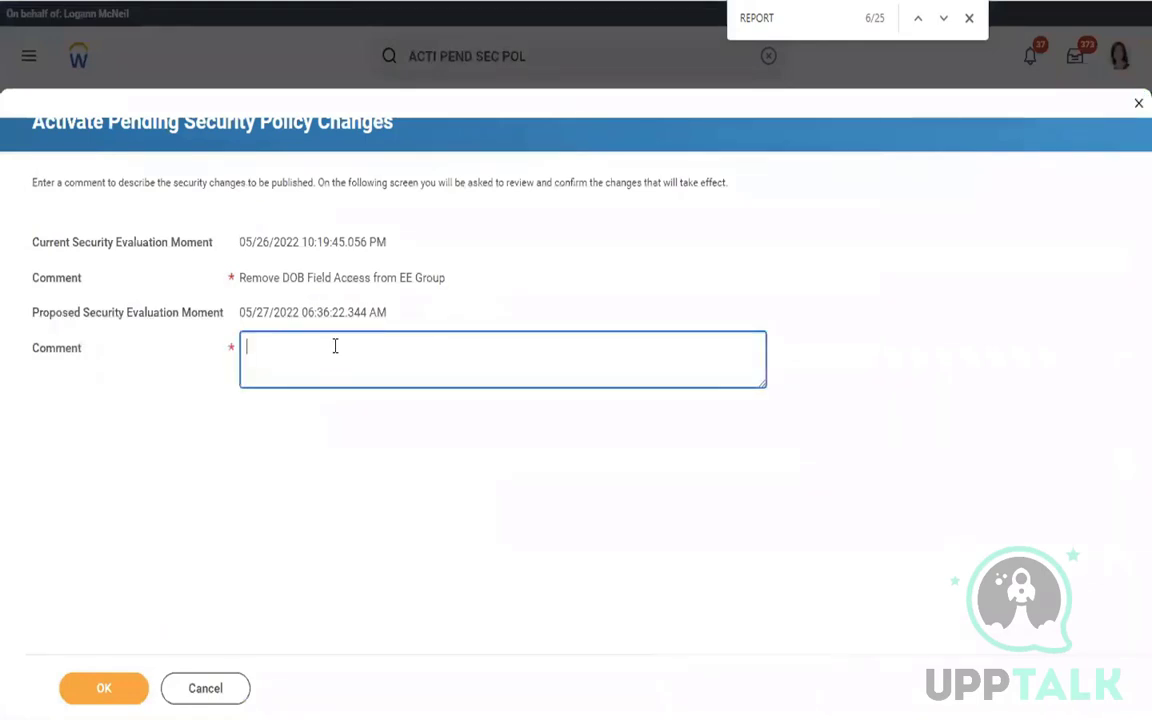
pyautogui.click(104, 690)
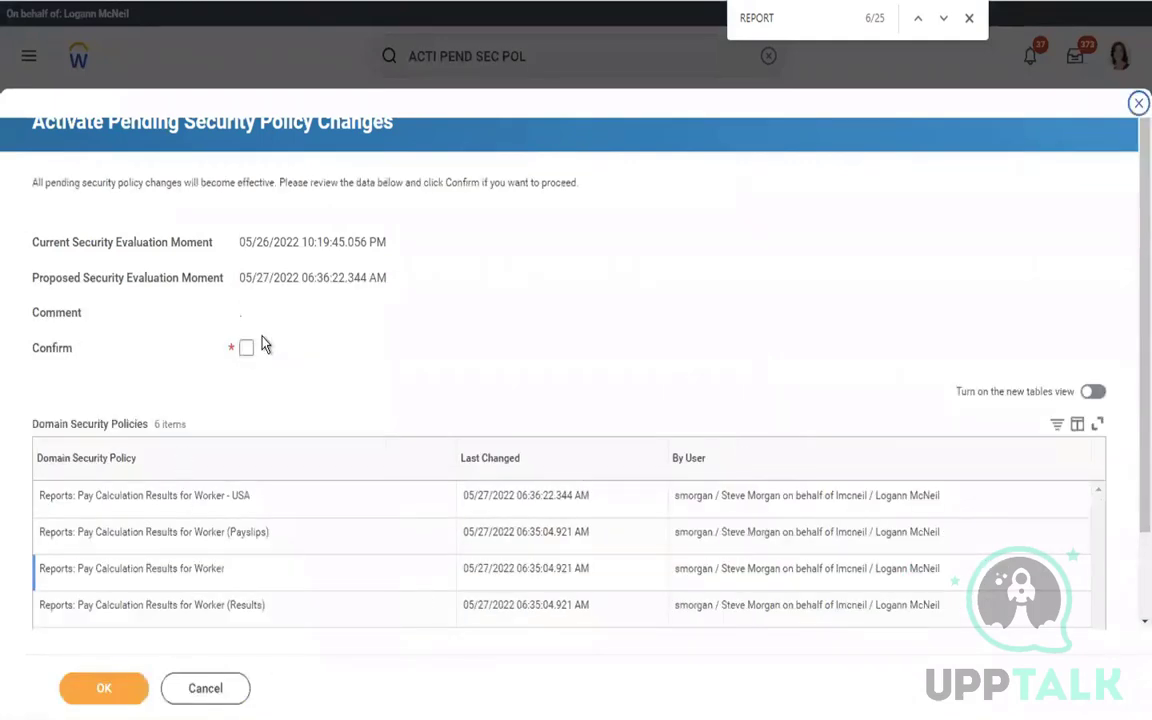
pyautogui.click(247, 349)
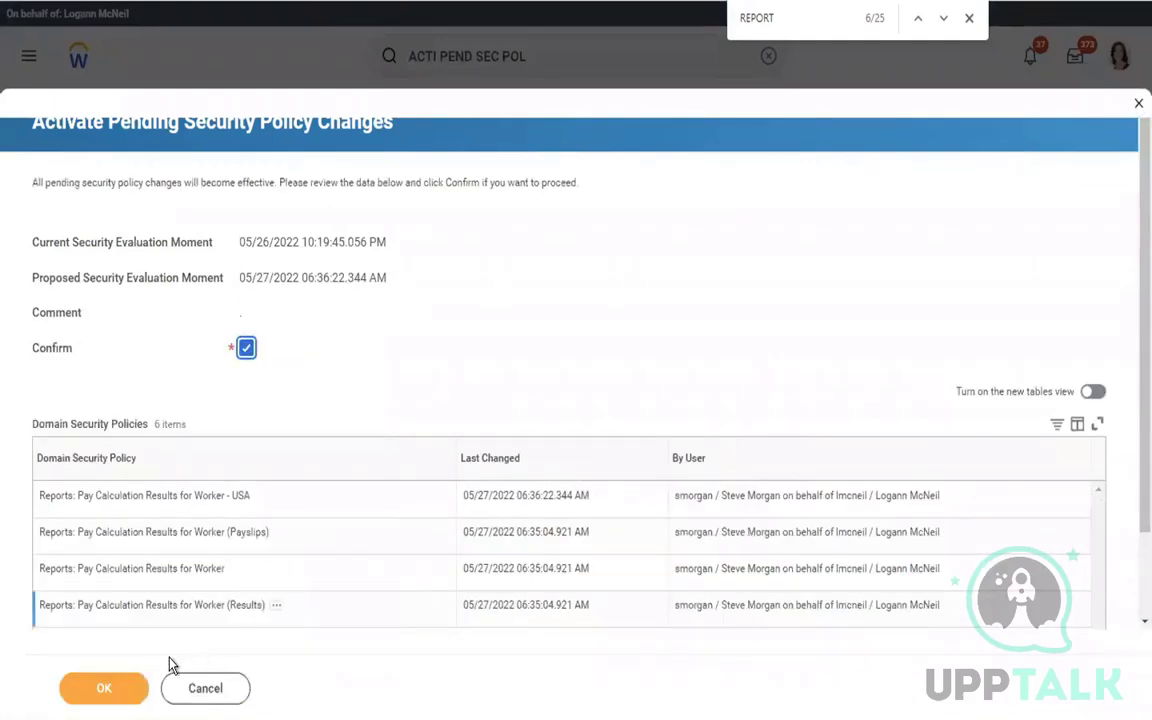
pyautogui.click(105, 691)
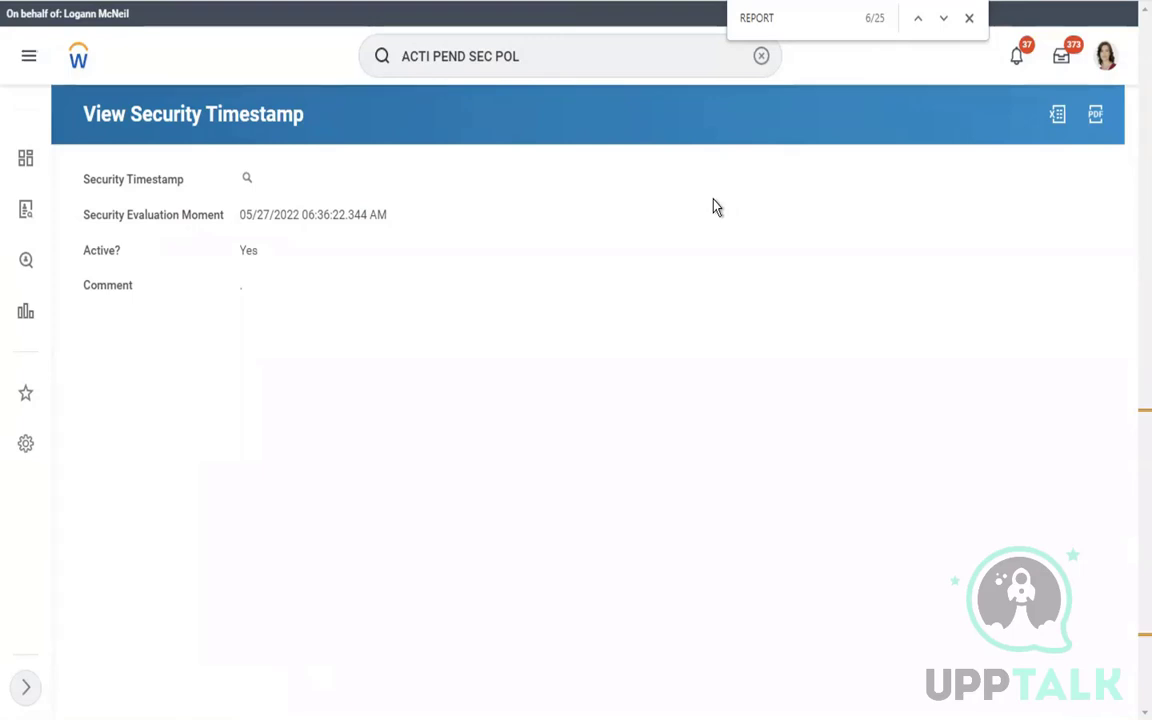
# Clear the previous search and open the View Pay Group report
pyautogui.click(761, 56)
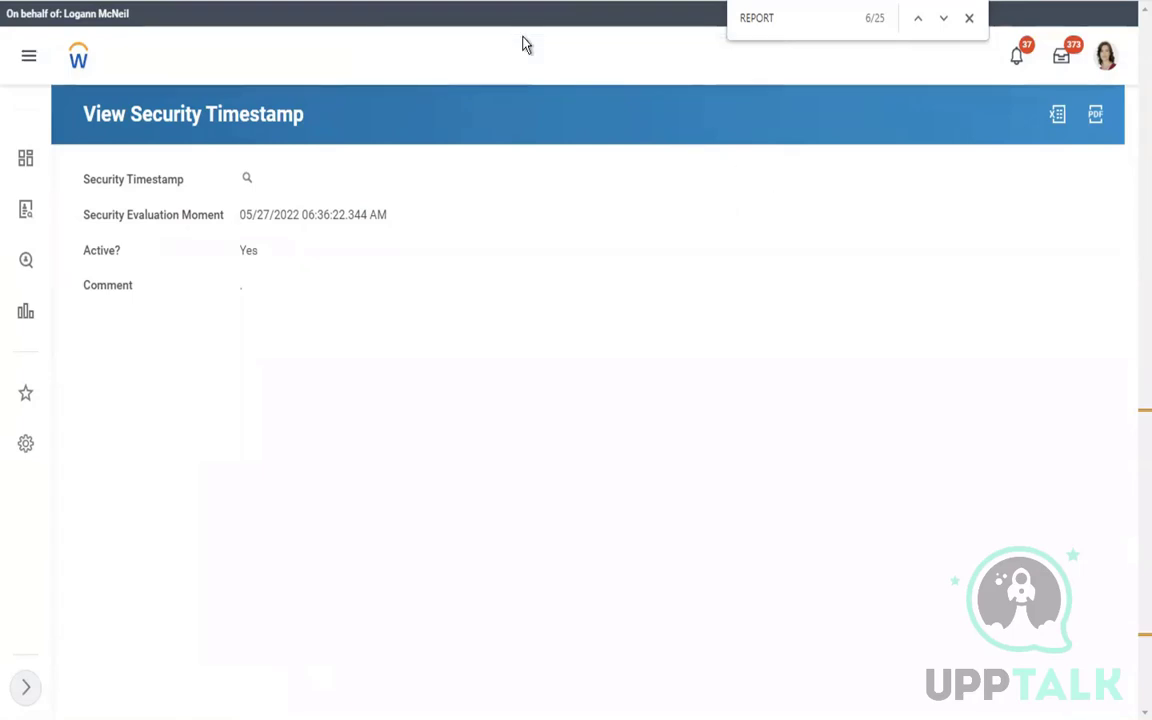
pyautogui.click(508, 43)
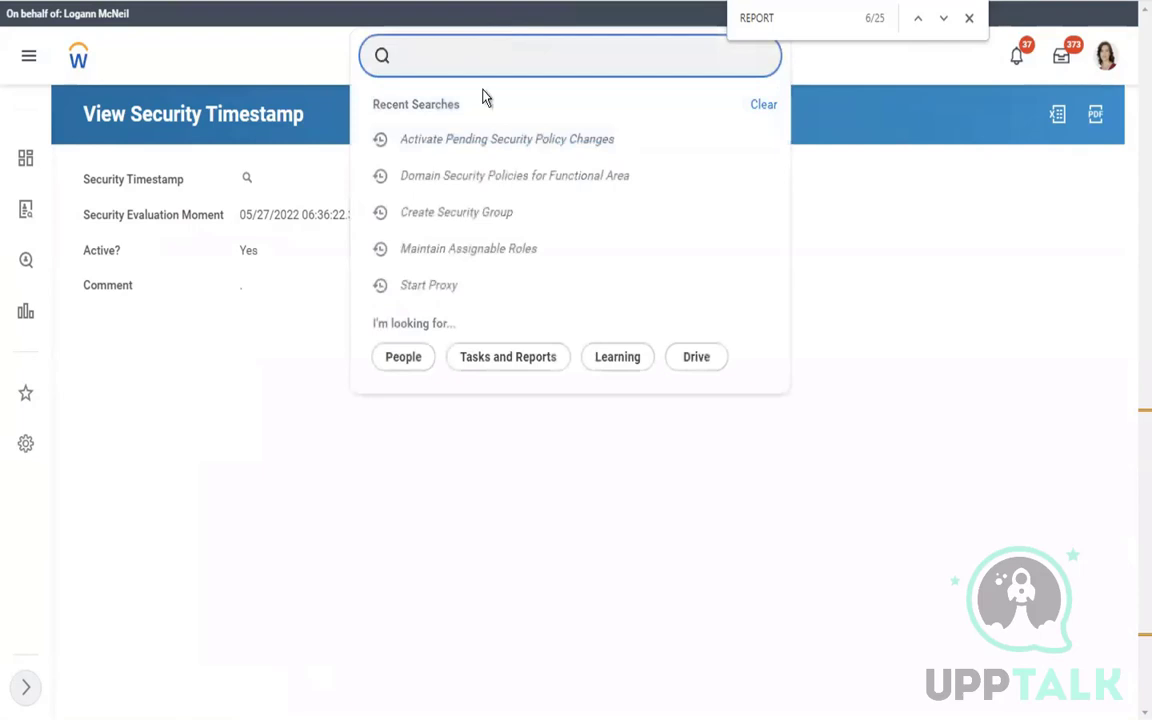
pyautogui.click(423, 68)
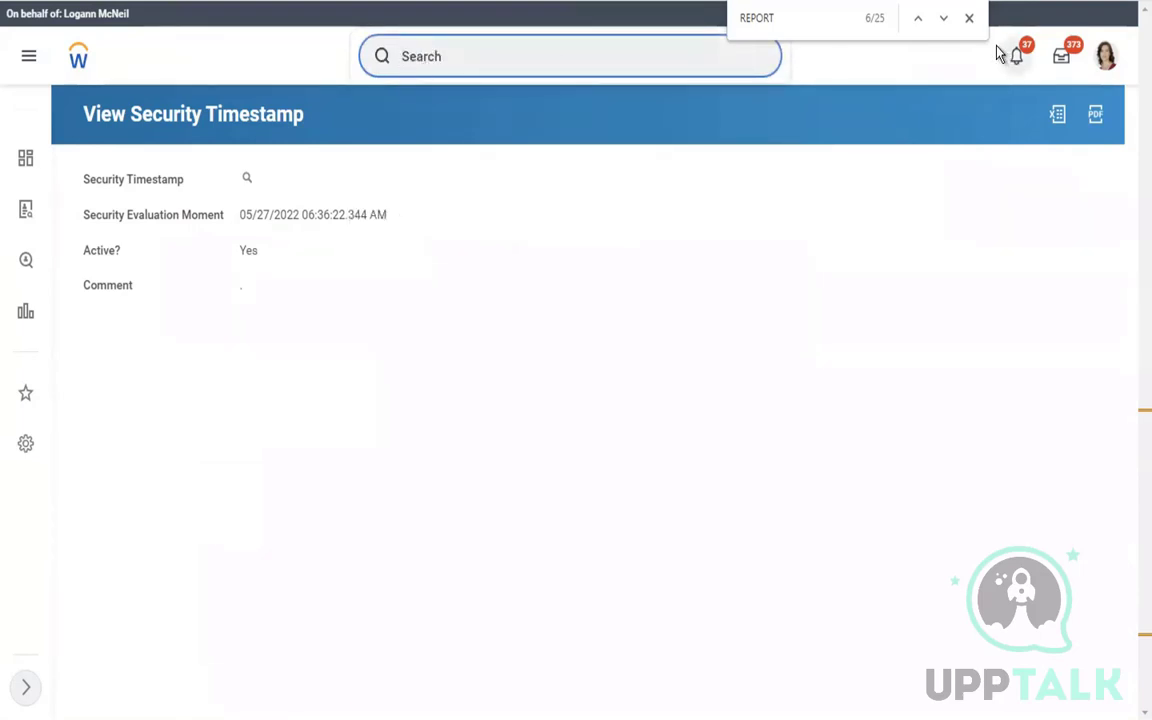
pyautogui.click(969, 21)
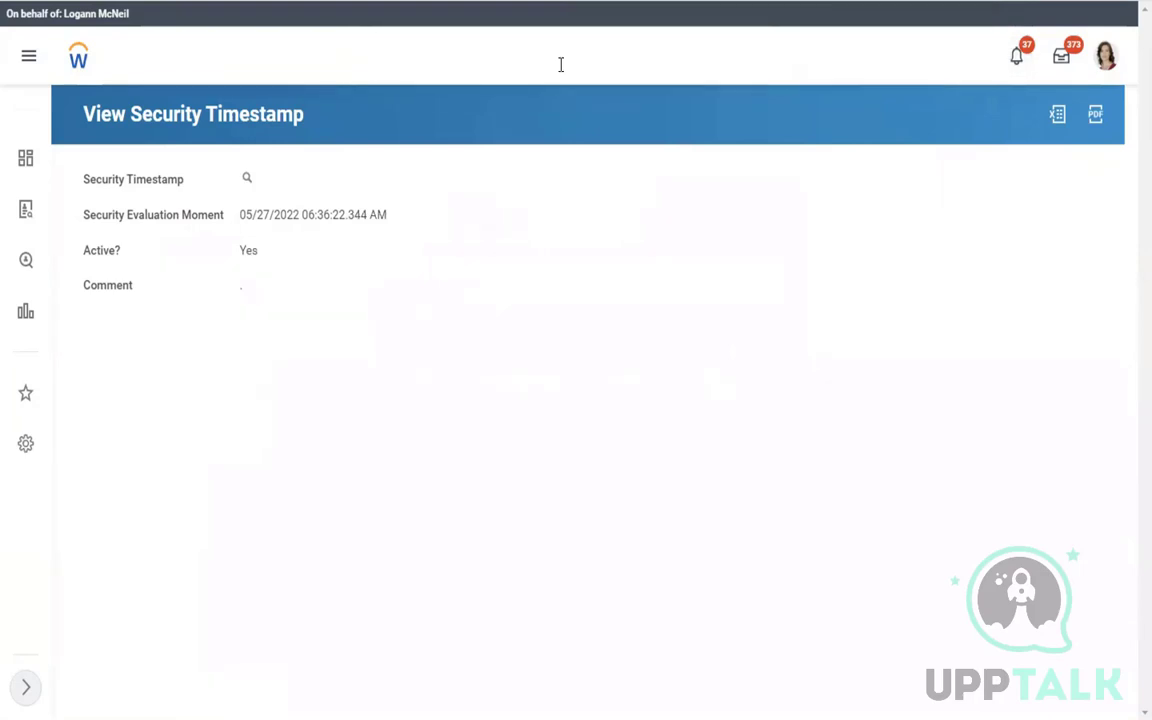
pyautogui.click(561, 64)
pyautogui.write('VIEW PAY')
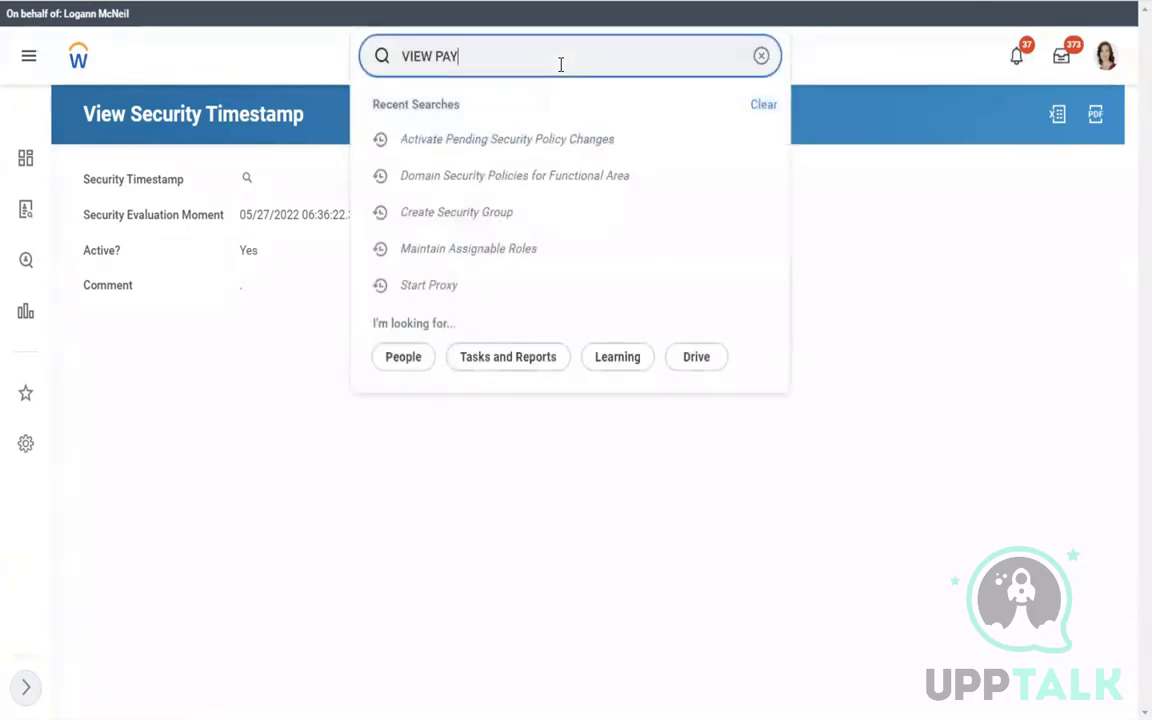
pyautogui.write(' GROUP')
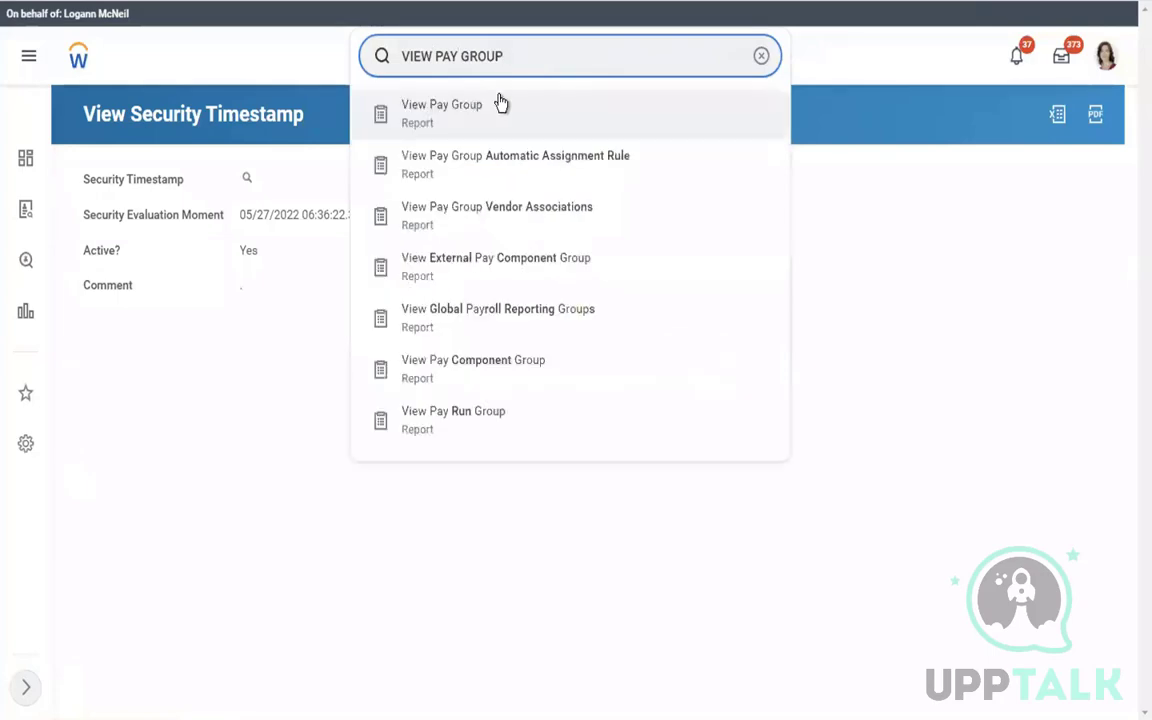
pyautogui.click(527, 114)
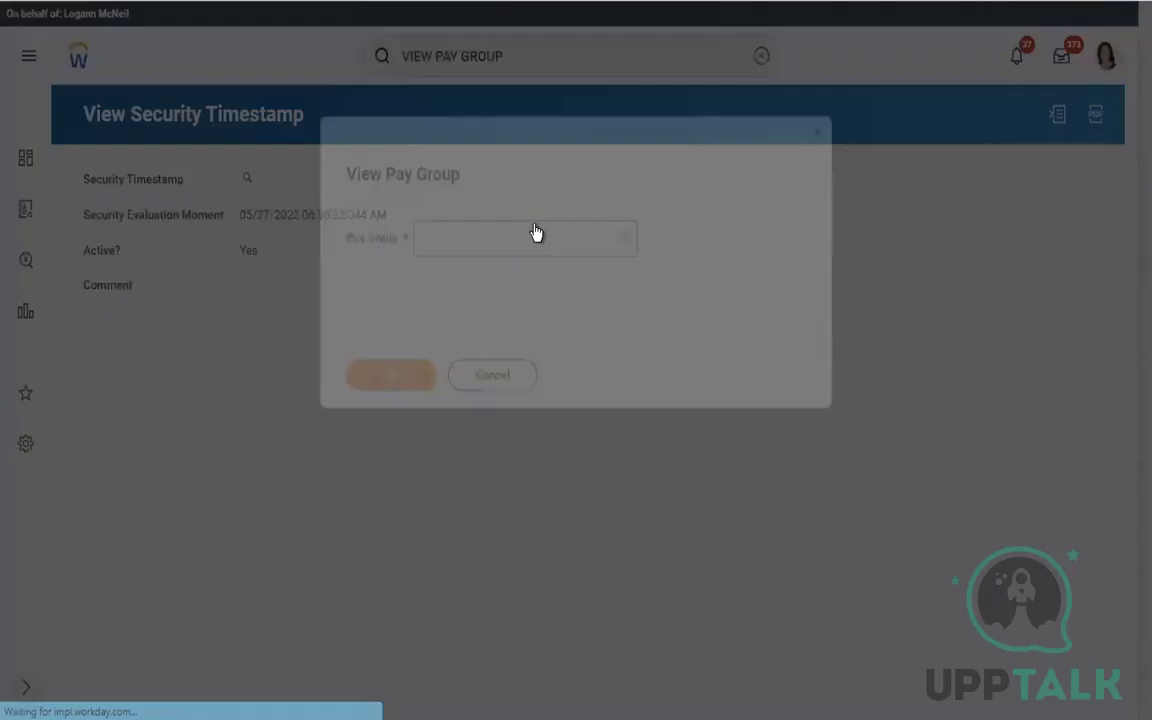
# Run the report for the USA Semi-monthly Admin Regional pay group
pyautogui.click(483, 236)
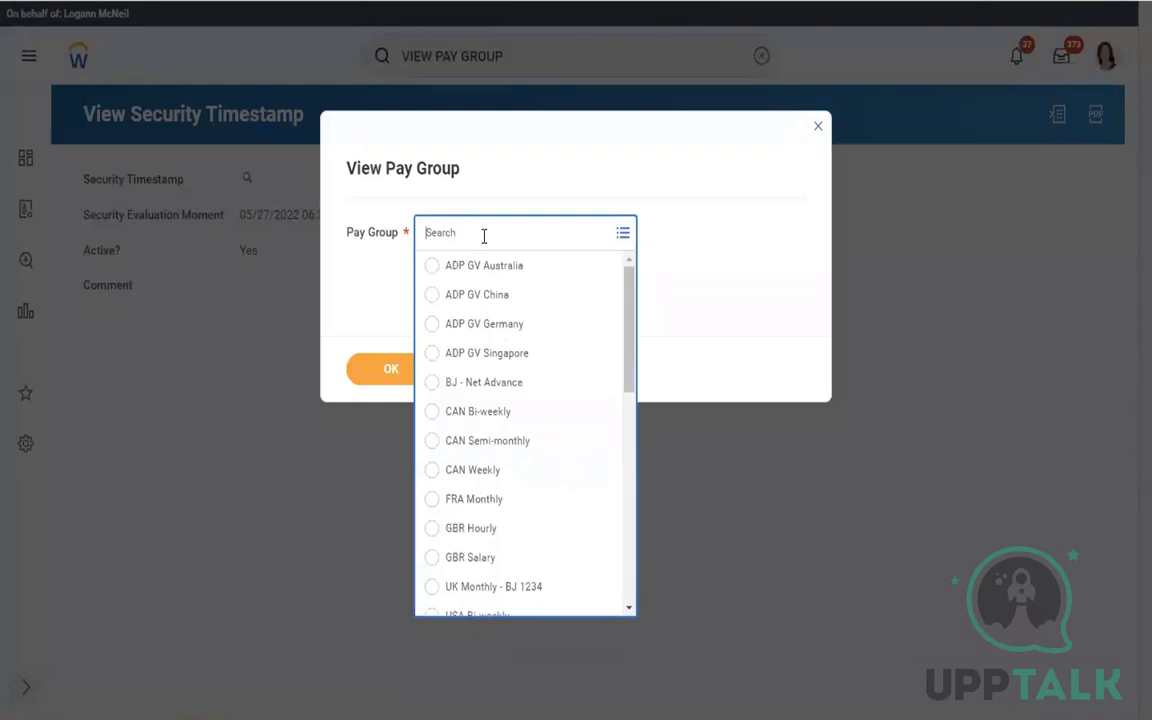
pyautogui.write('SEMI MONTHLY')
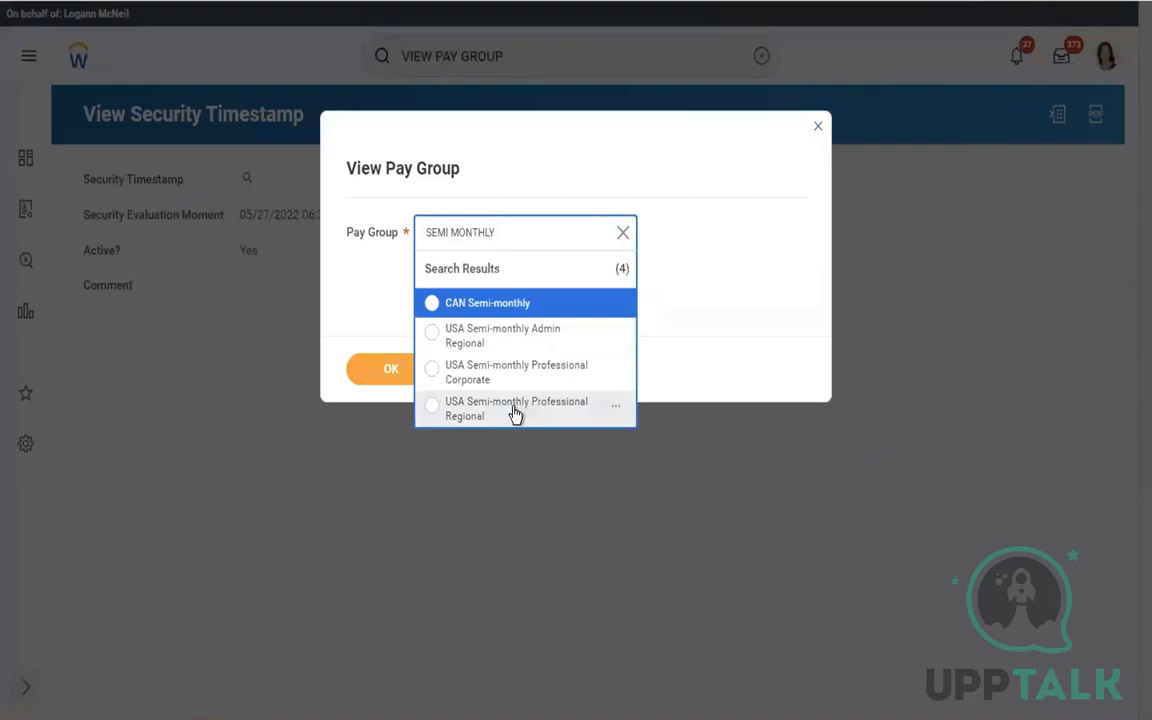
pyautogui.click(486, 340)
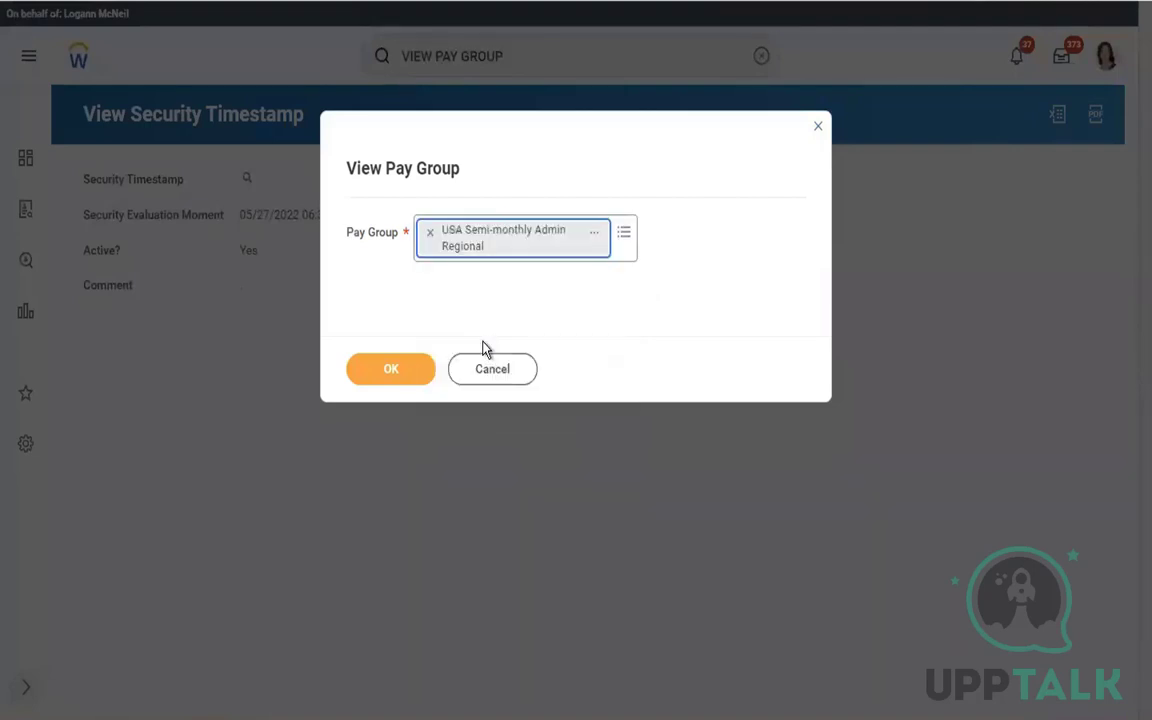
pyautogui.click(393, 372)
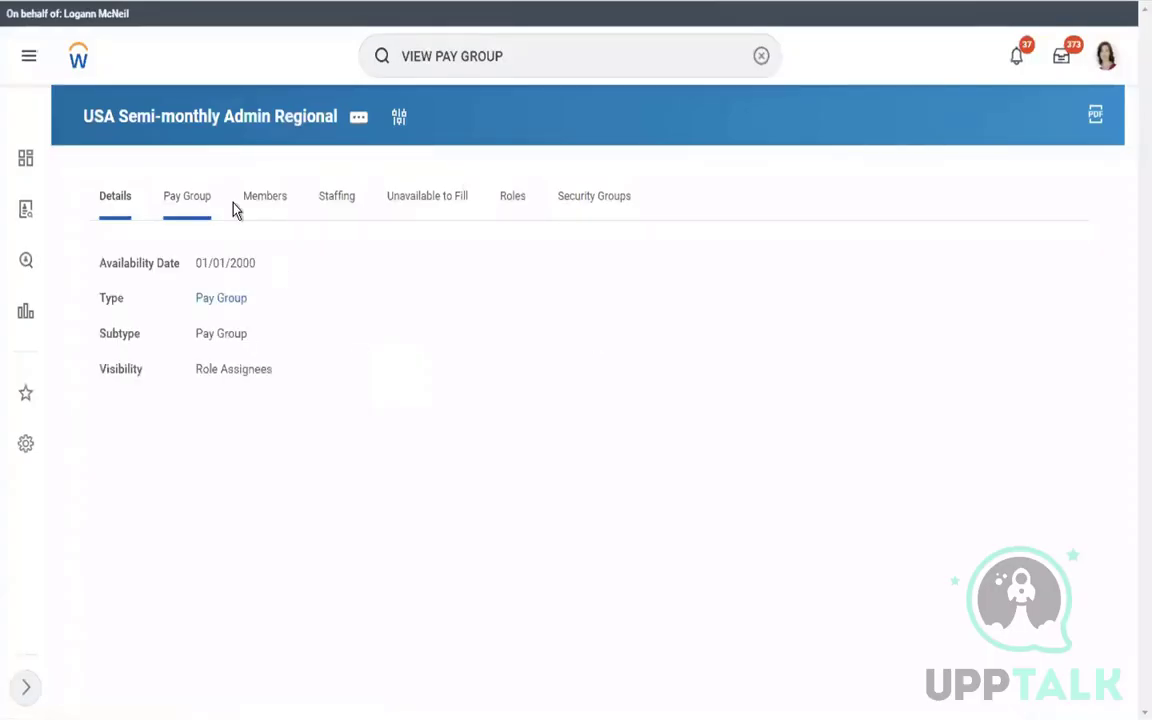
# Rerun View Pay Group for USA Semi-monthly Professional Regional and list its 91 members
pyautogui.click(266, 200)
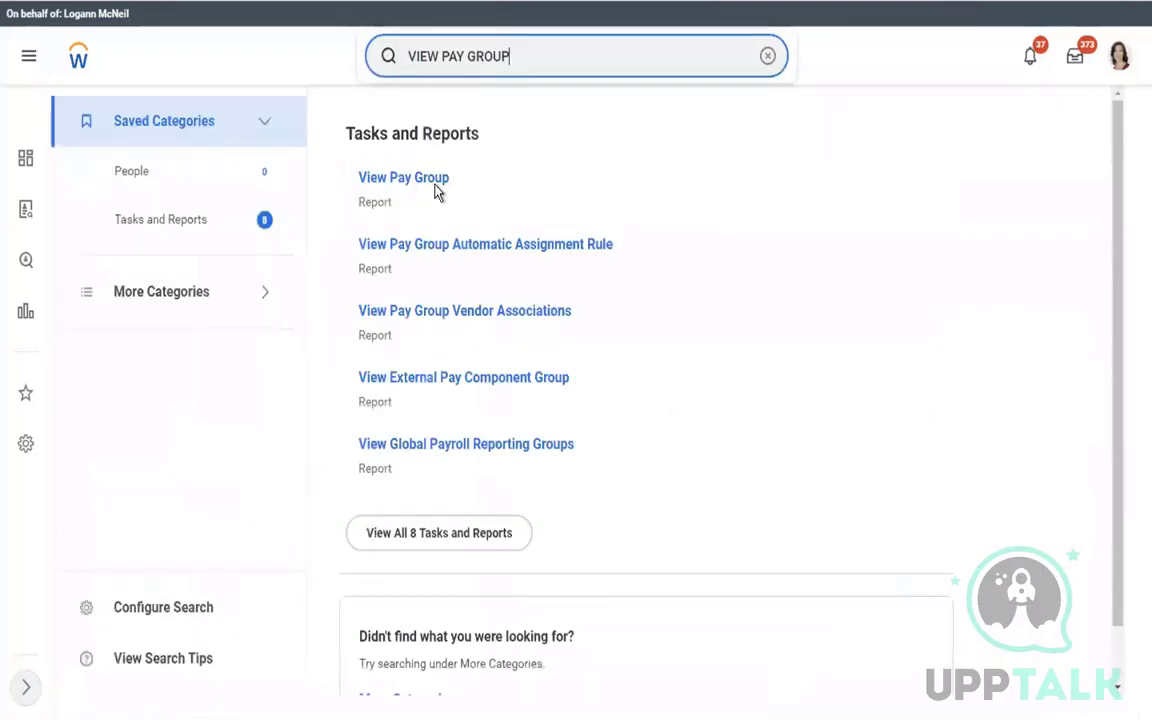
pyautogui.click(419, 186)
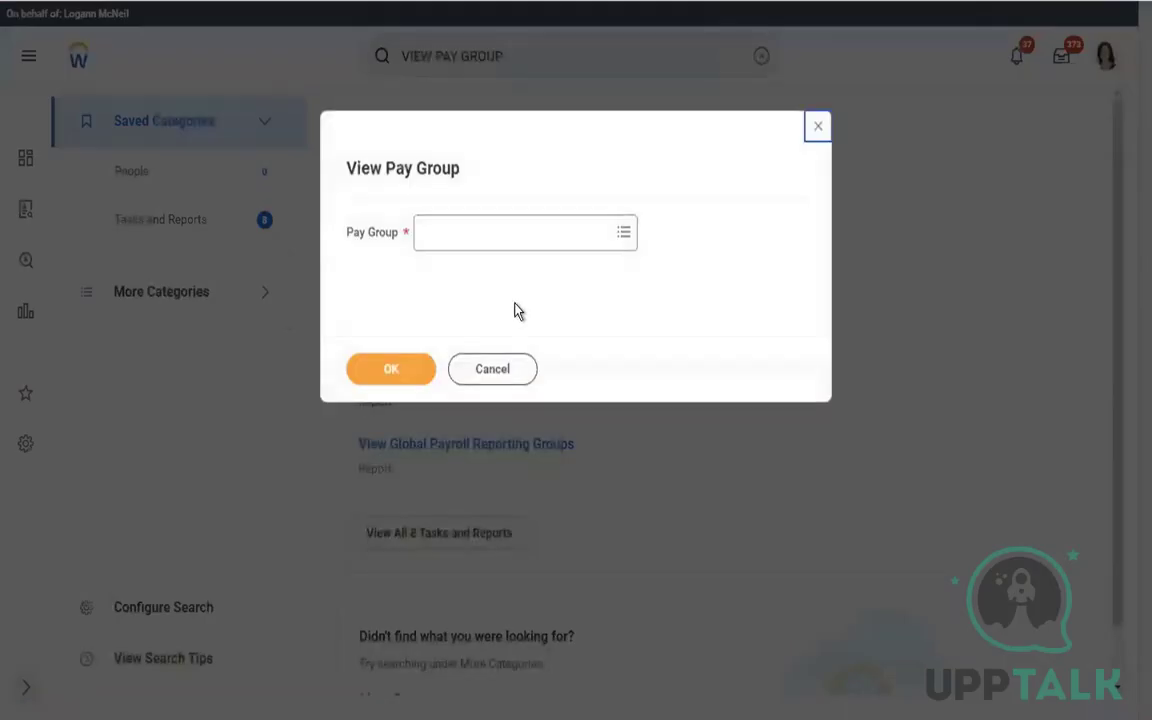
pyautogui.click(432, 234)
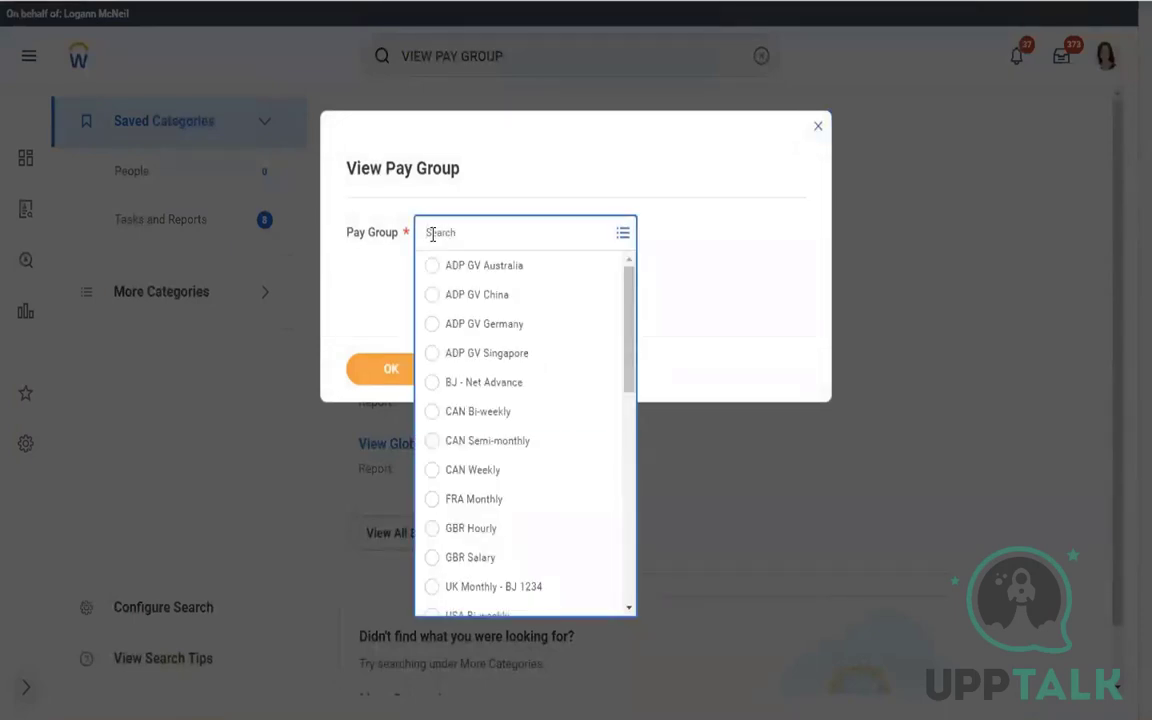
pyautogui.write('usa semi')
pyautogui.press('Return')
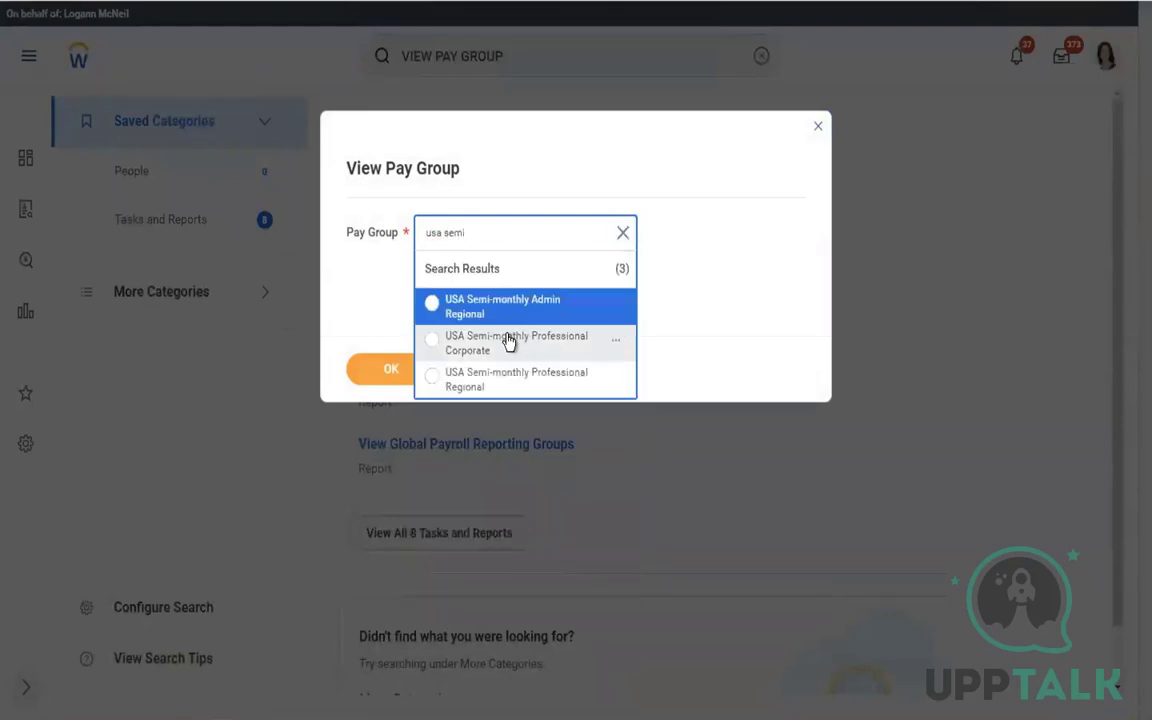
pyautogui.click(462, 387)
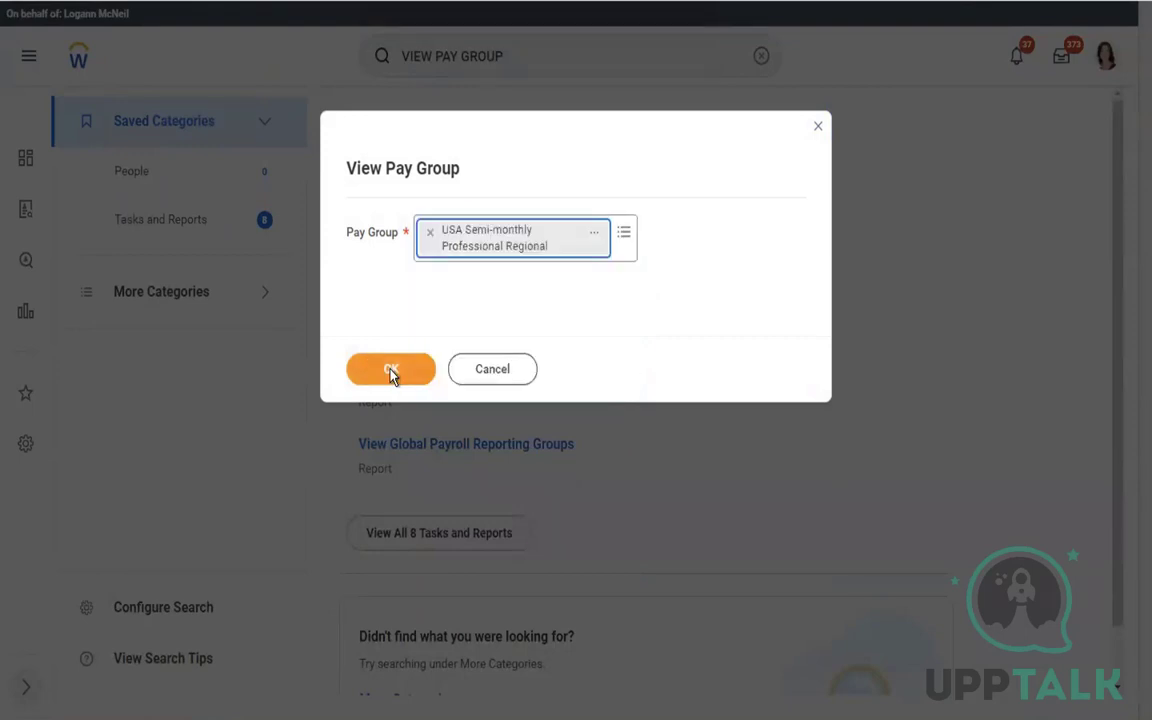
pyautogui.click(390, 372)
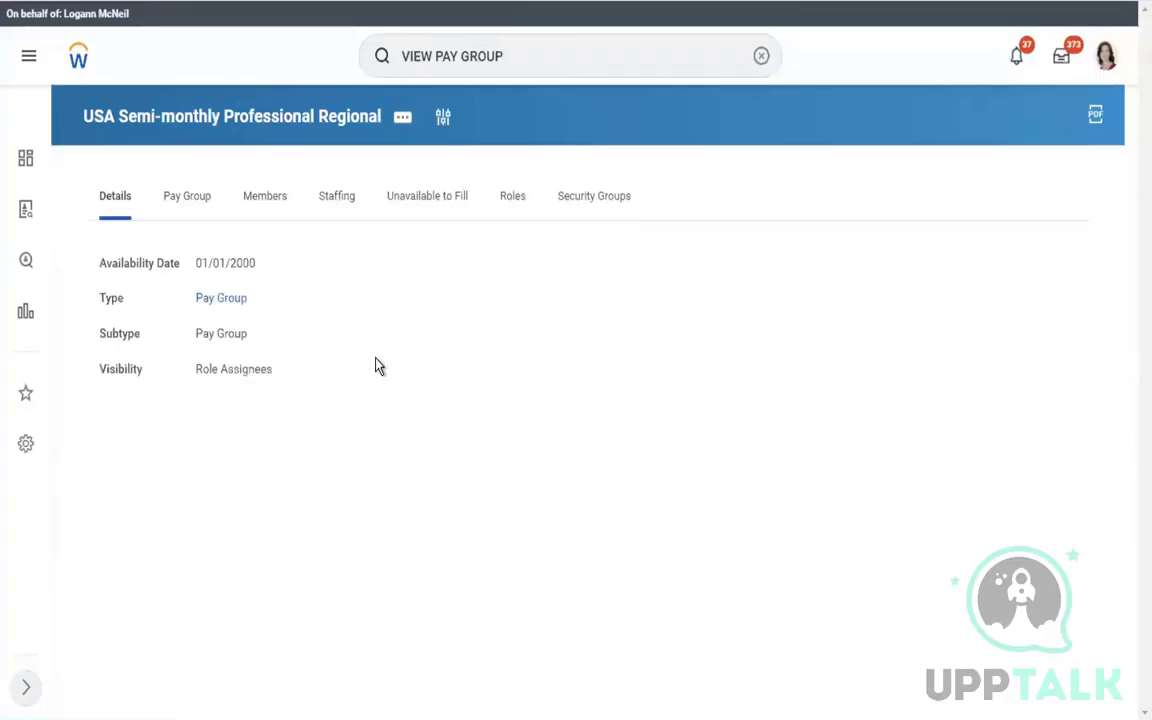
pyautogui.click(192, 210)
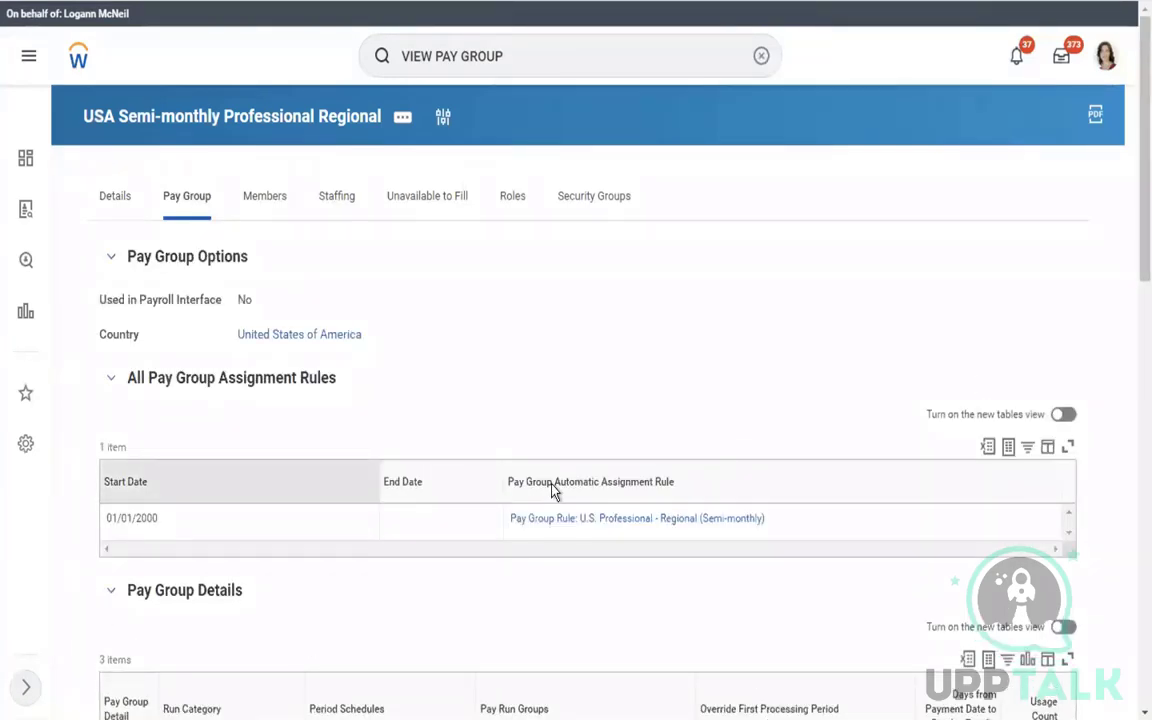
pyautogui.click(256, 206)
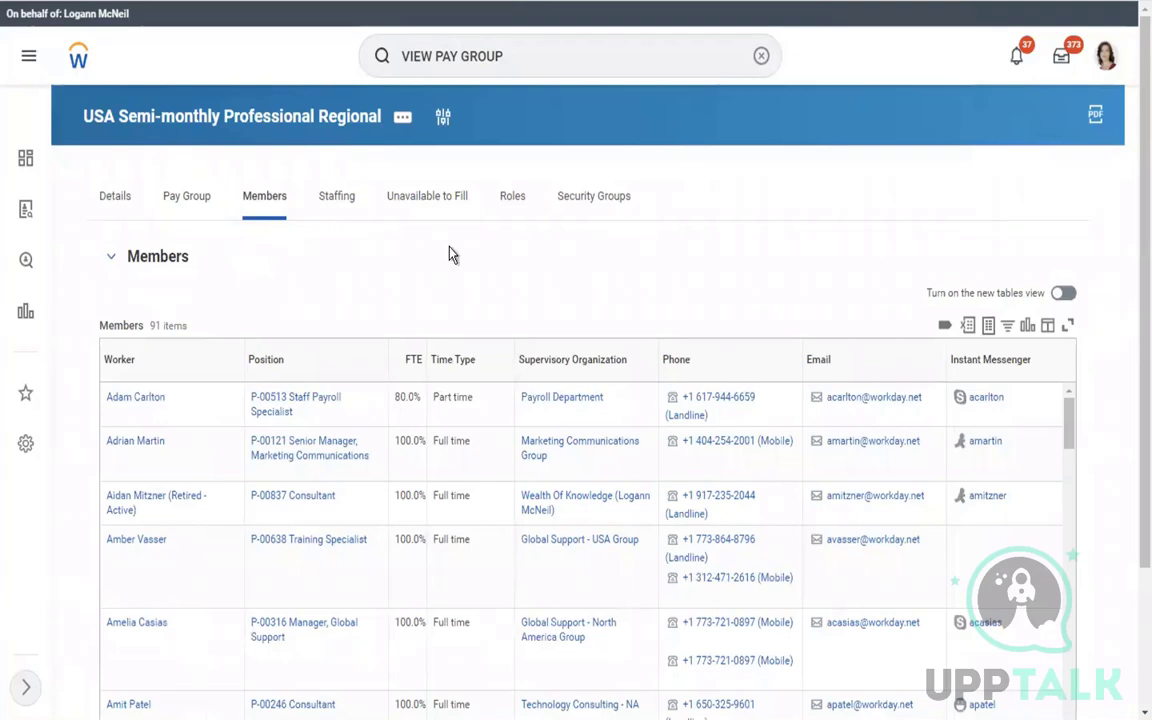
# Show the pay group's roles, where Payroll Specialist is empty, and bring up its Roles actions
pyautogui.click(513, 200)
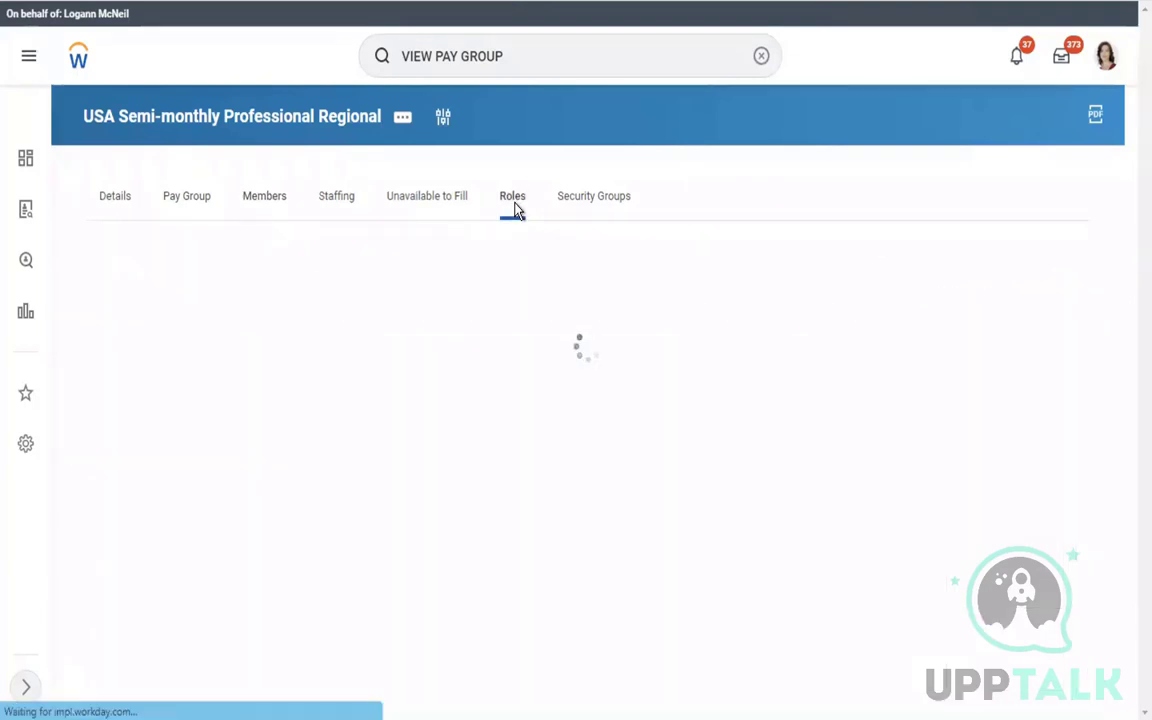
pyautogui.click(402, 121)
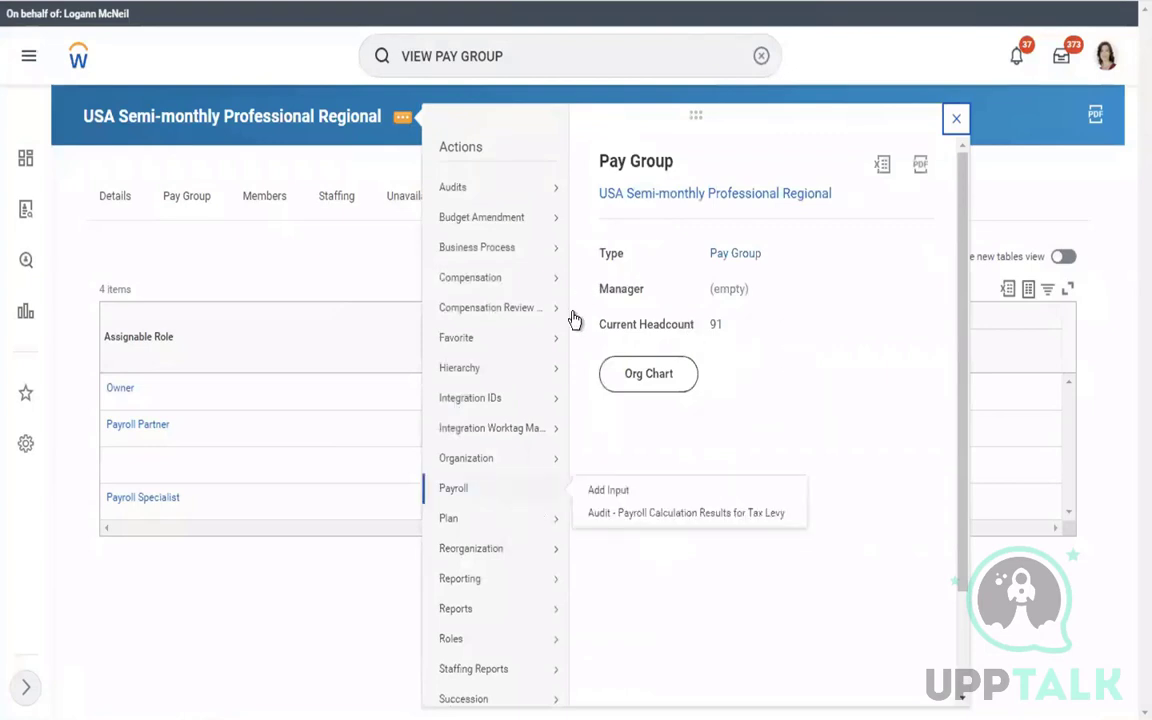
pyautogui.moveTo(555, 578)
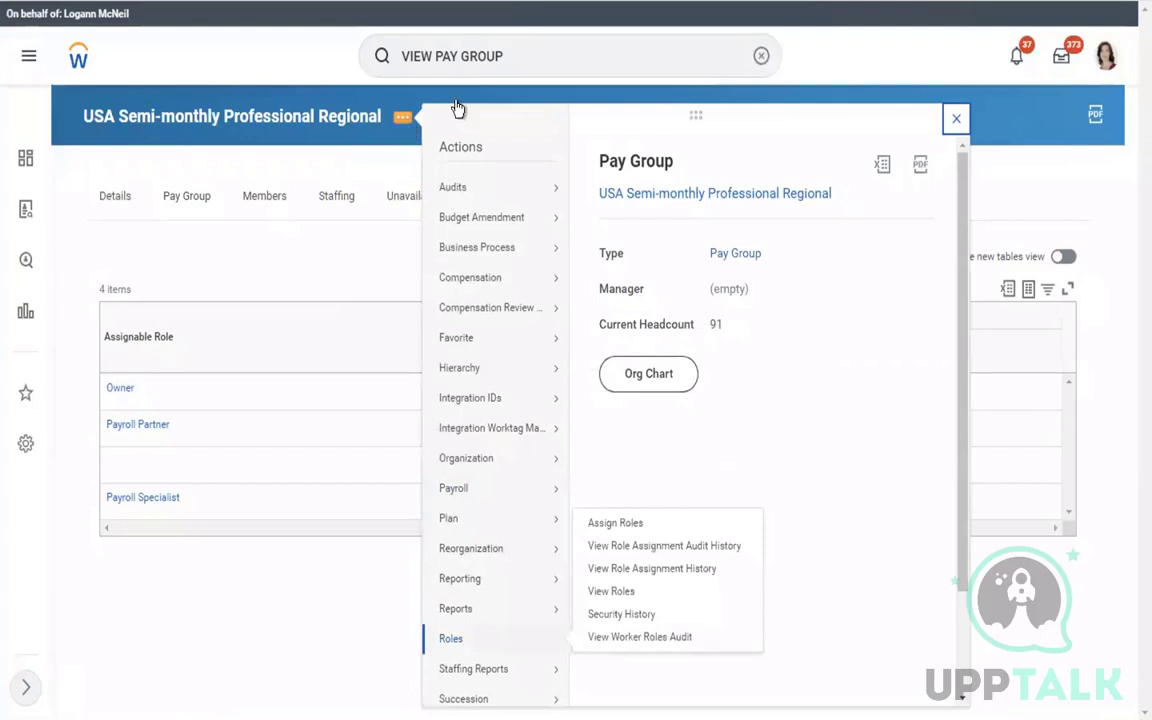
pyautogui.moveTo(455, 651)
# Launch Assign Roles for USA Semi-monthly Professional Regional with effective date 01/01/2019
pyautogui.click(601, 527)
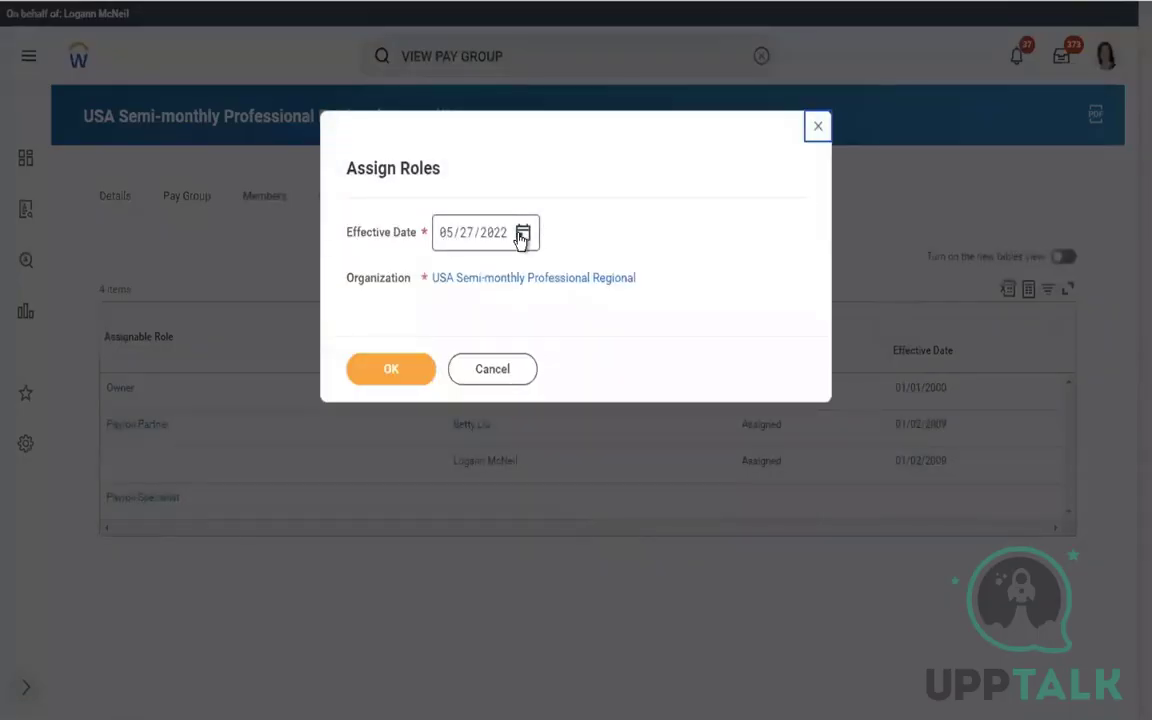
pyautogui.click(521, 237)
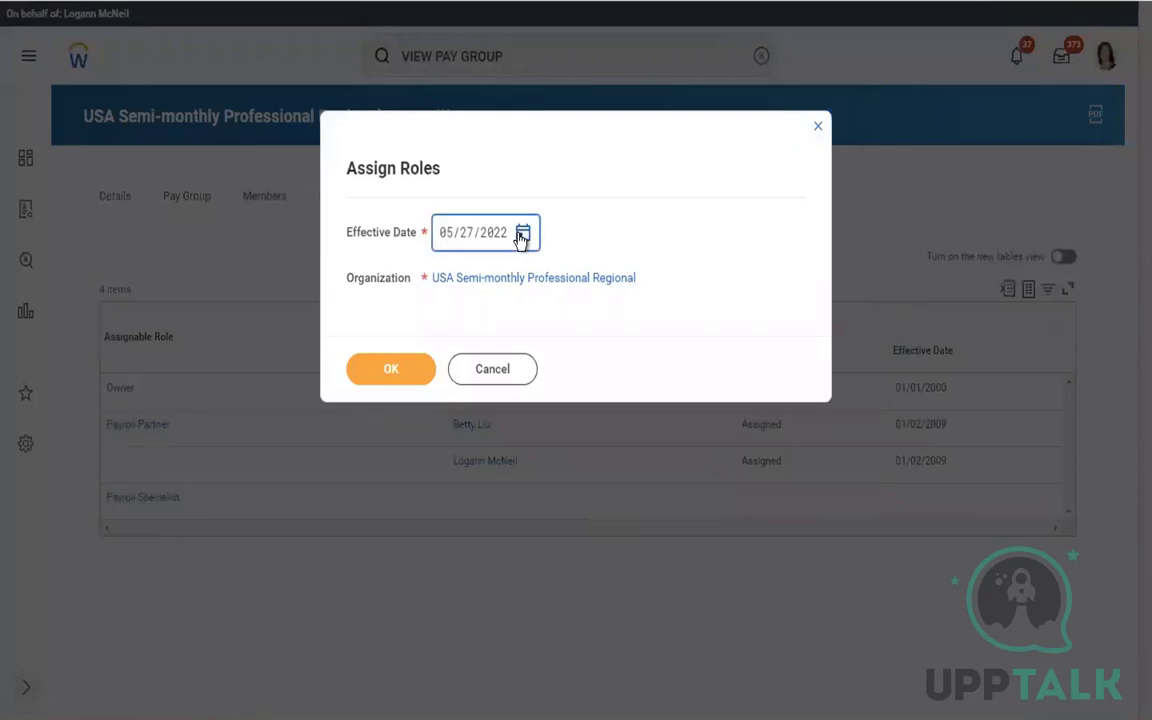
pyautogui.click(521, 237)
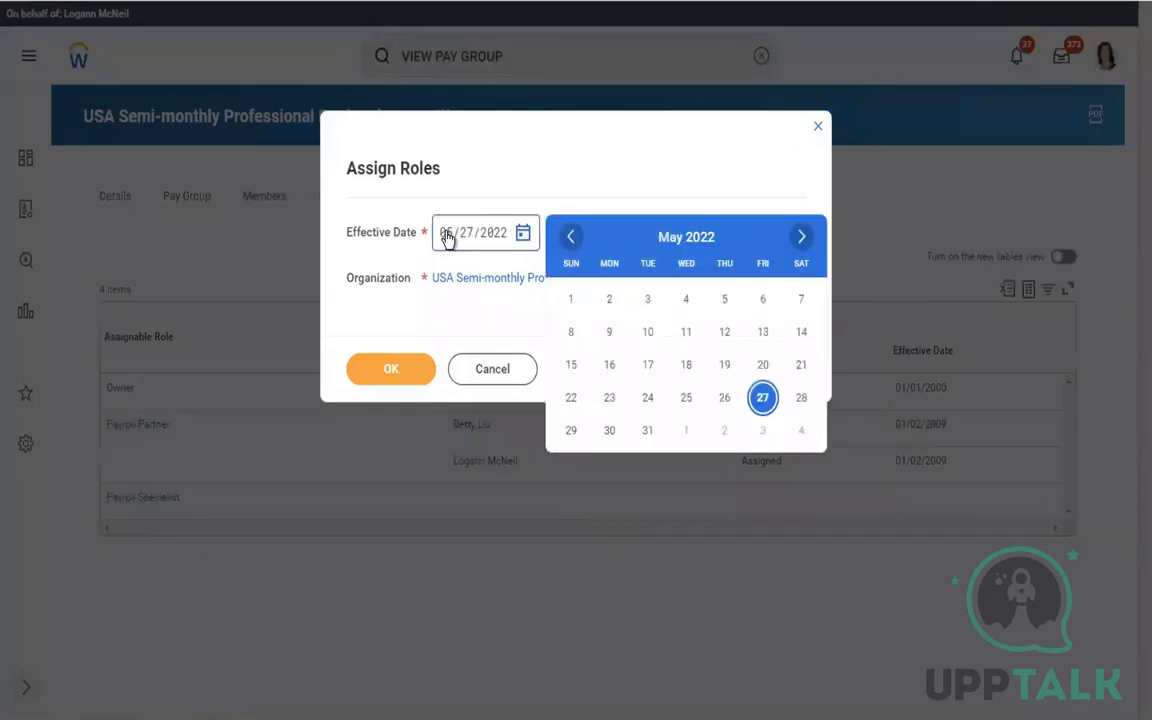
pyautogui.click(447, 237)
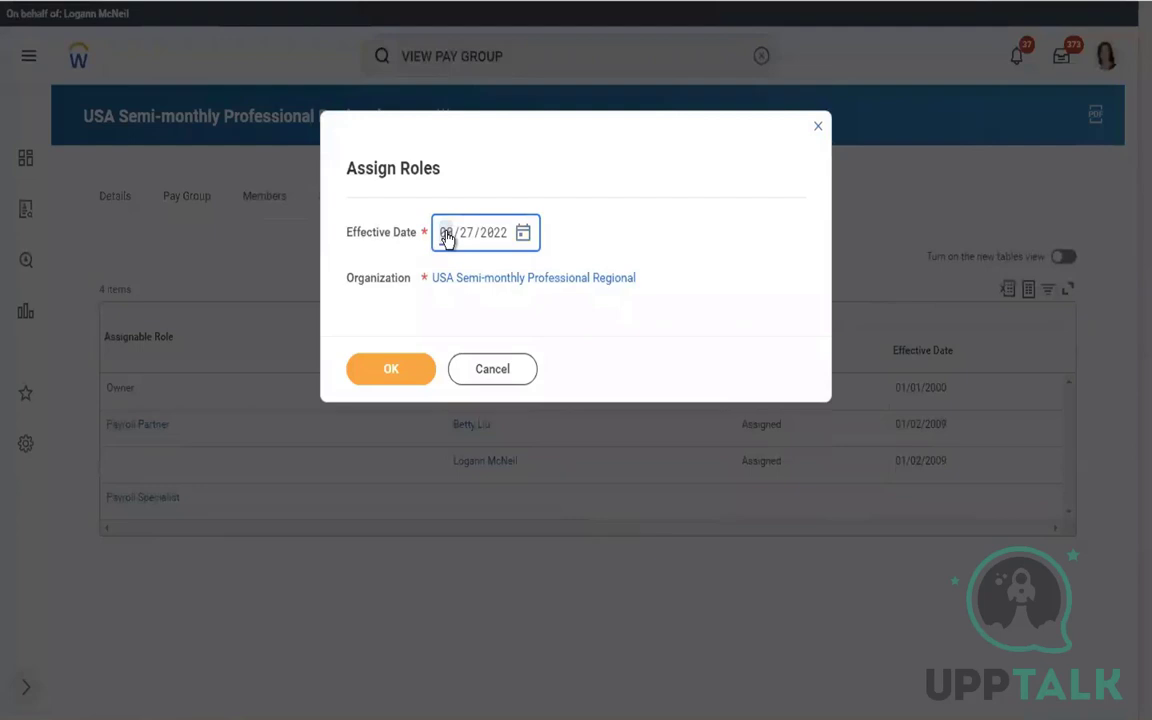
pyautogui.write('0601')
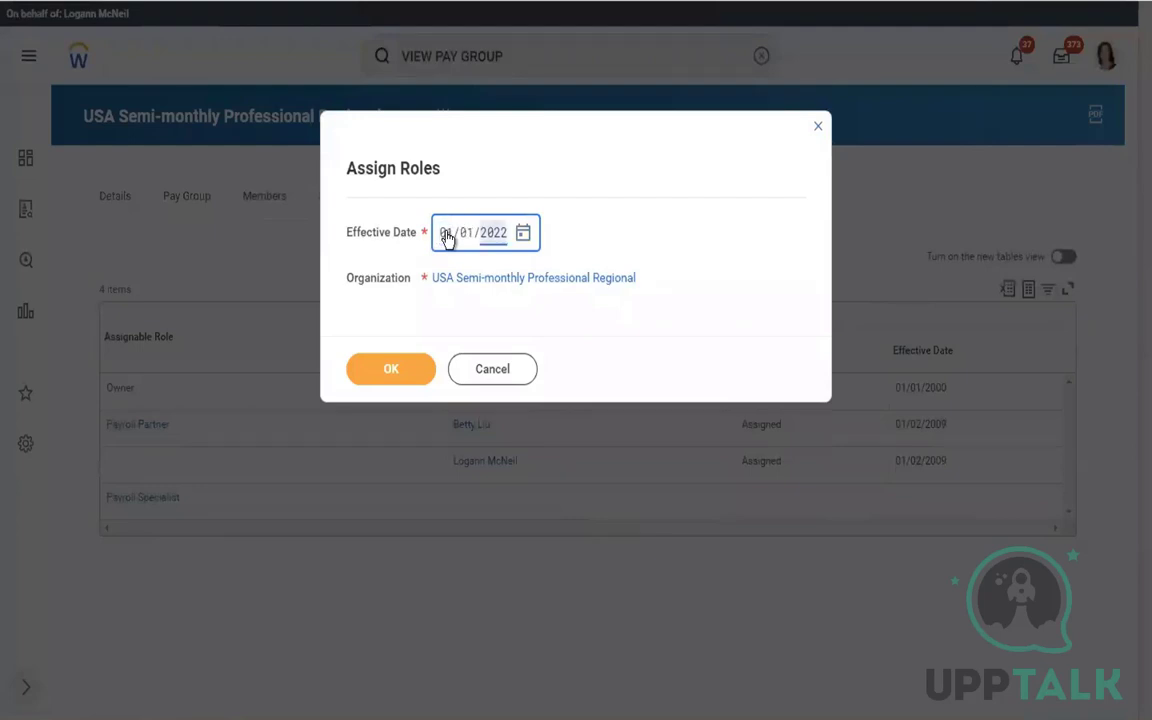
pyautogui.write('2019')
pyautogui.click(388, 372)
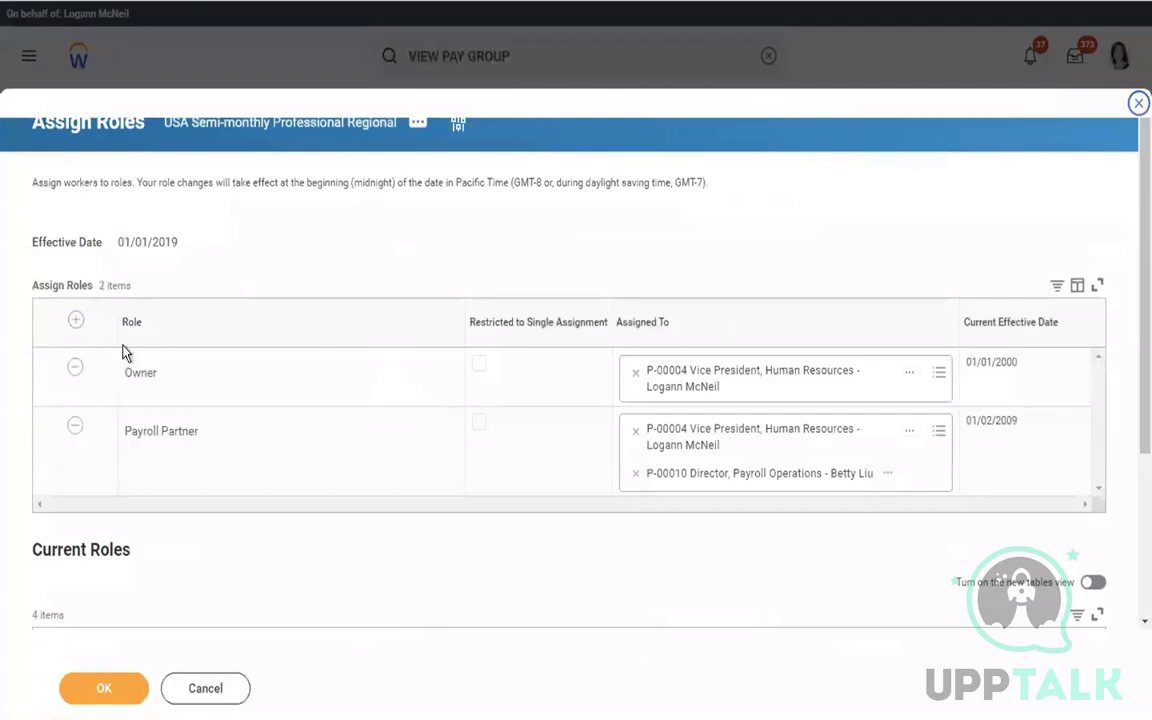
# Add a new role row set to Payroll Specialist
pyautogui.click(78, 321)
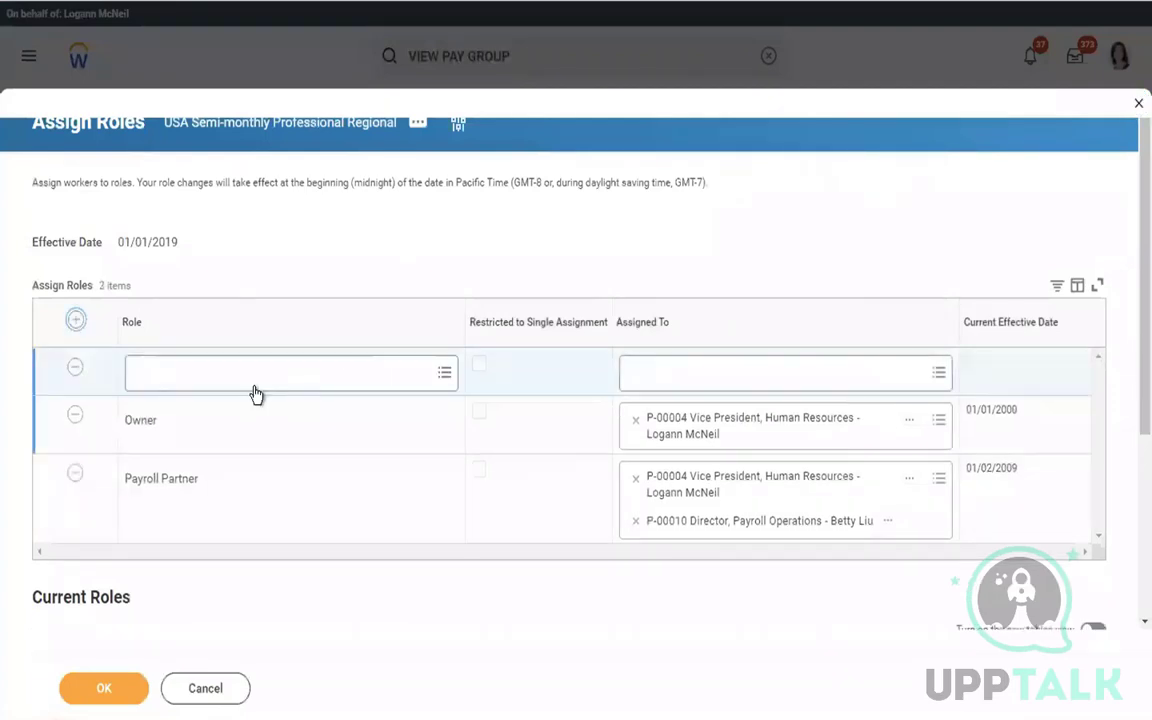
pyautogui.click(196, 366)
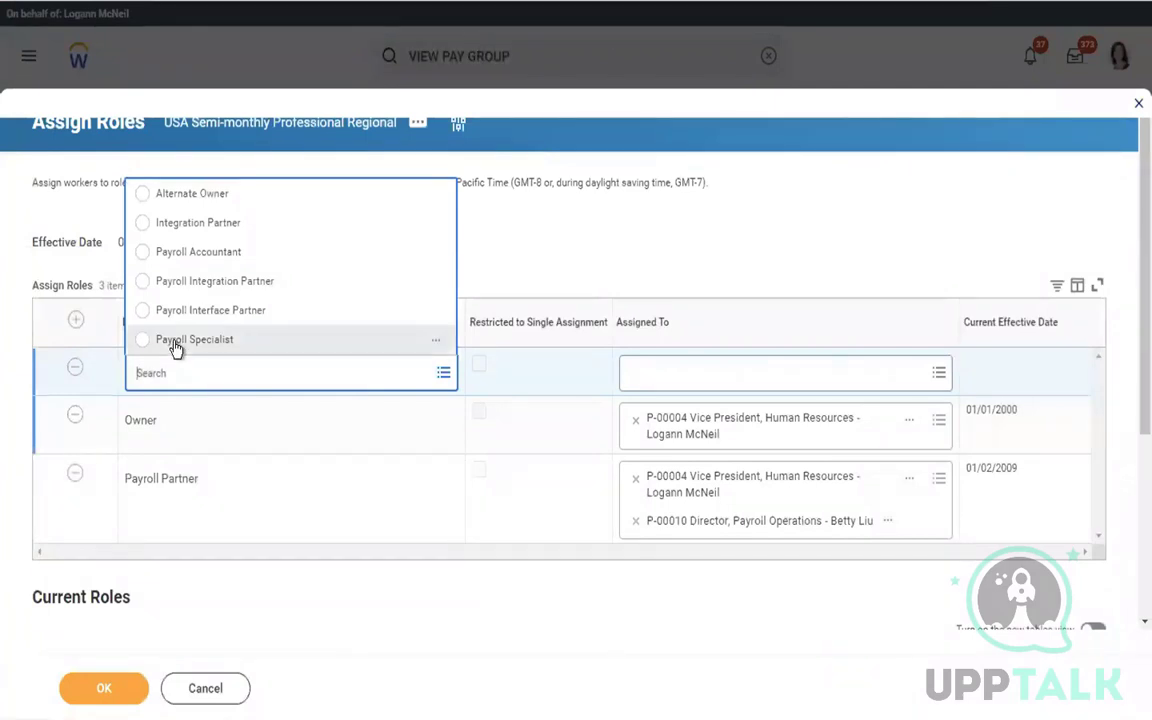
pyautogui.click(175, 343)
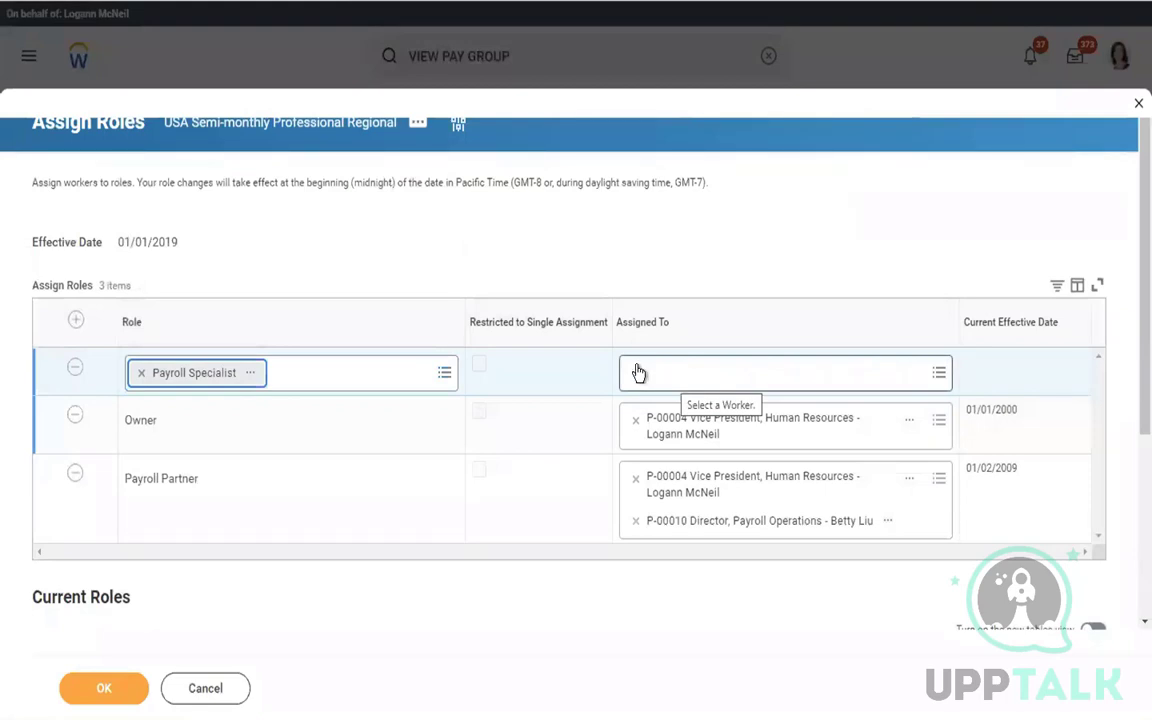
pyautogui.click(290, 365)
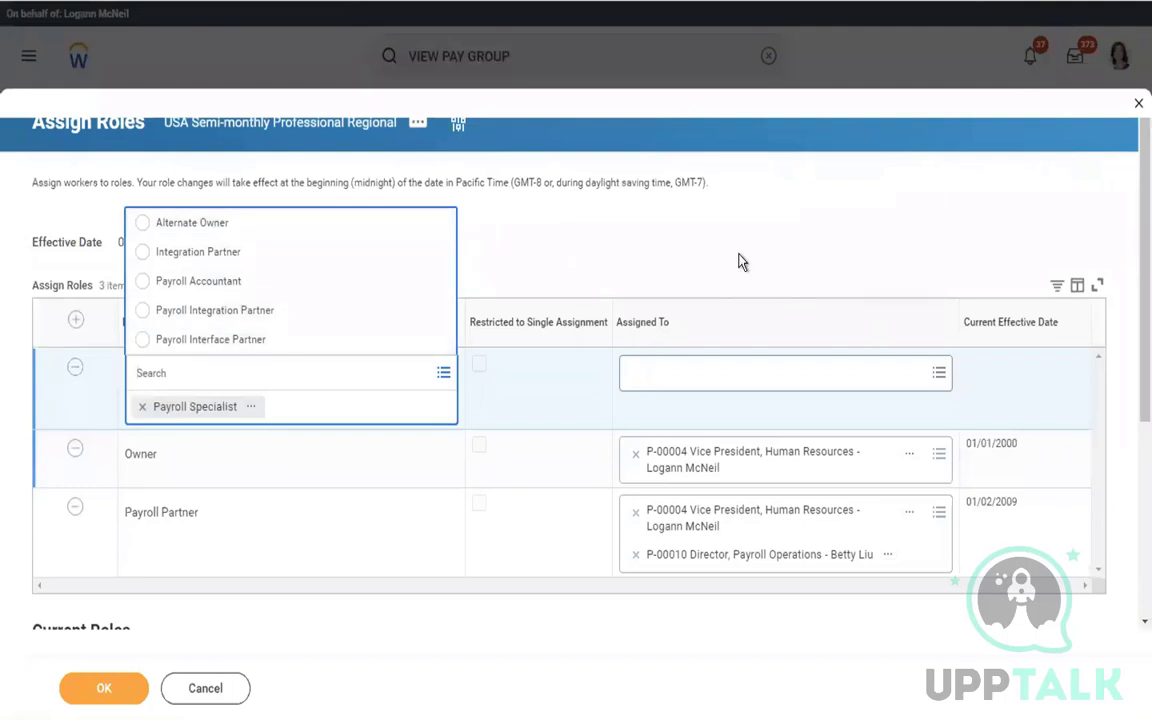
# Assign that role to the Tax Analyst worker, found by name, and submit
pyautogui.click(677, 375)
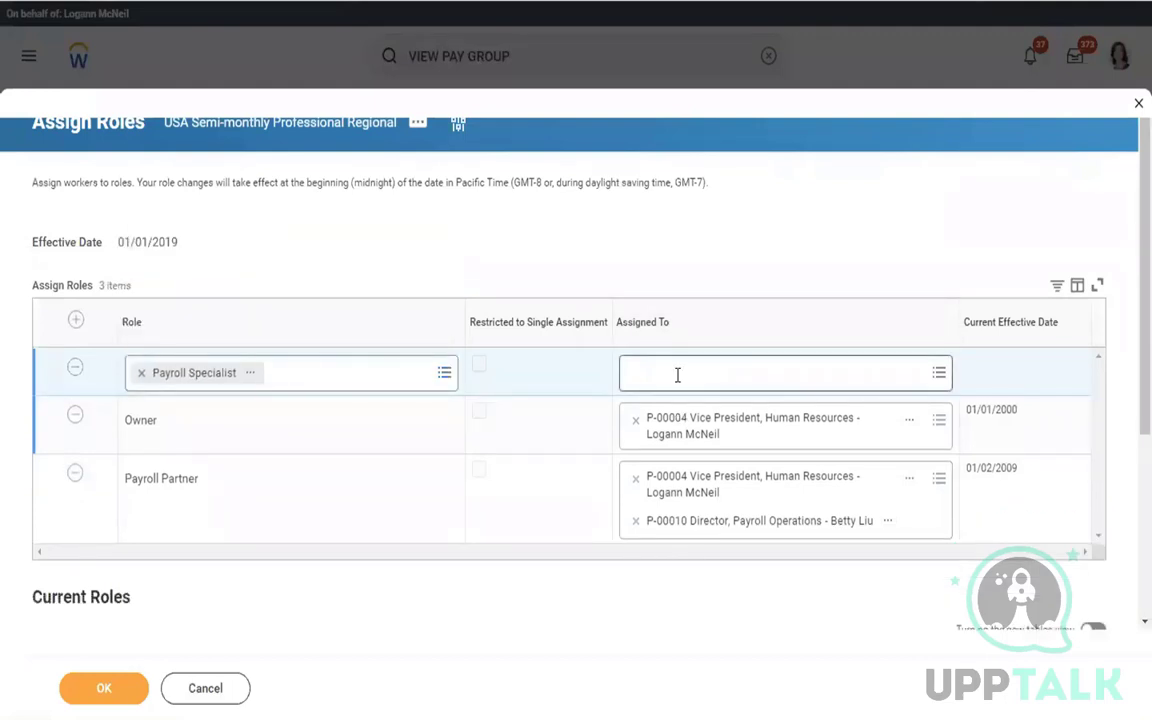
pyautogui.write('tamm')
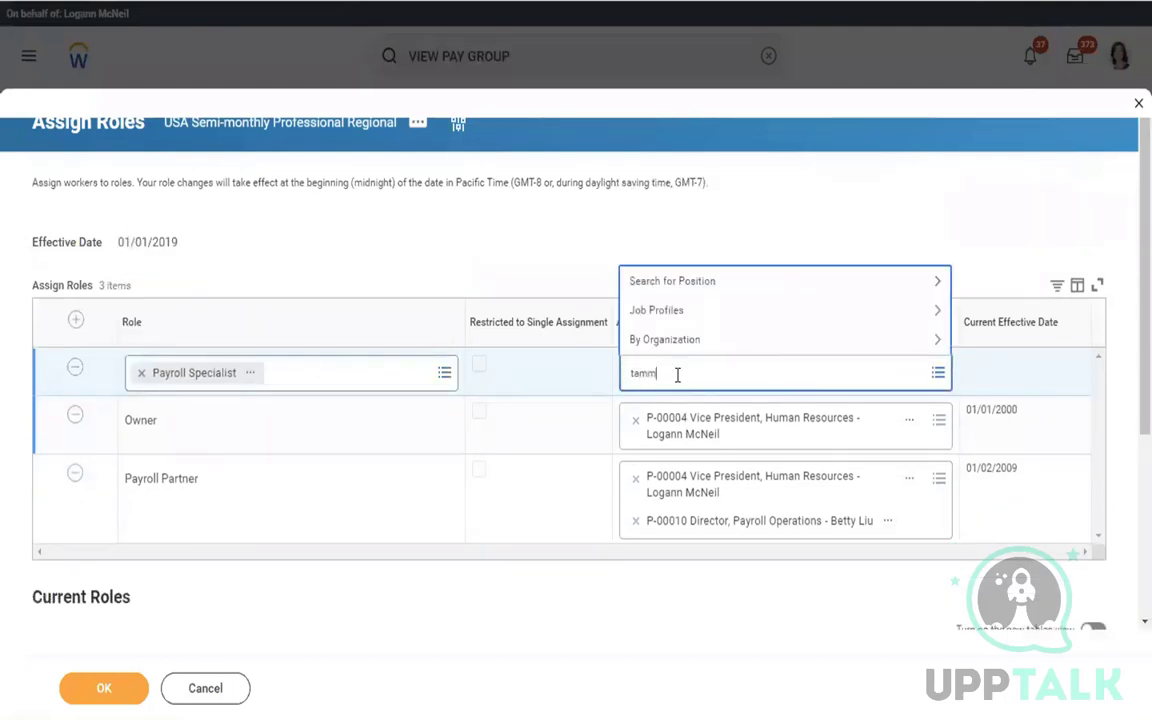
pyautogui.write('y')
pyautogui.press('Return')
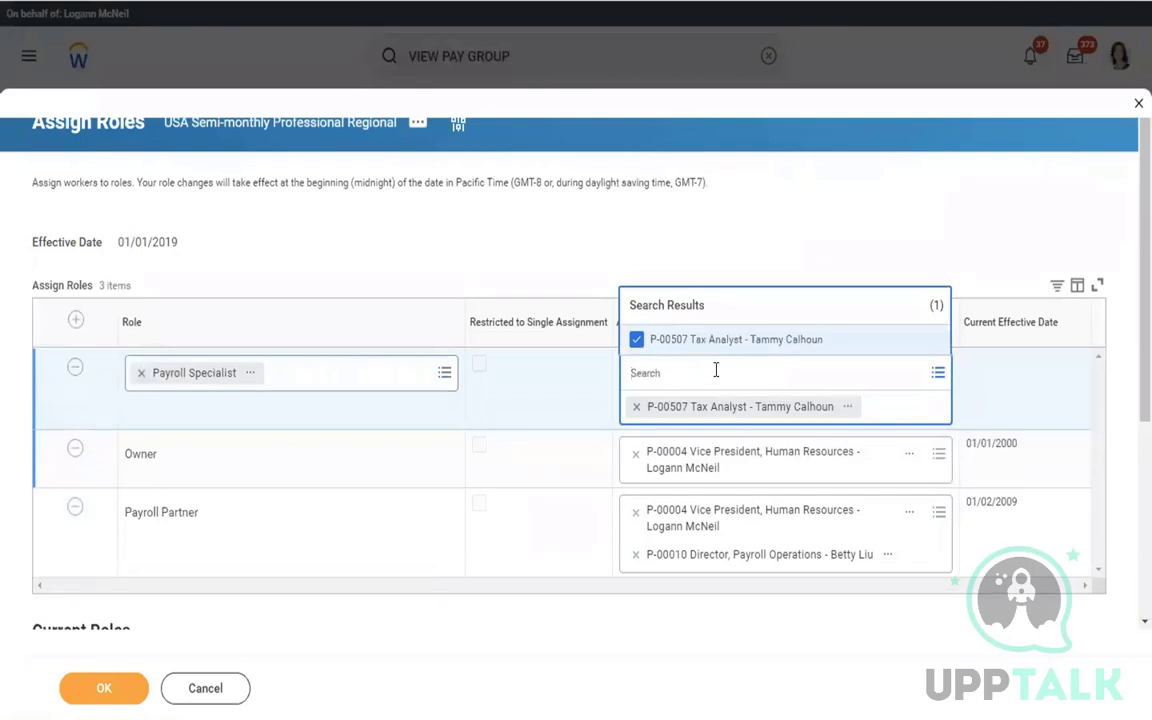
pyautogui.click(104, 688)
pyautogui.click(104, 688)
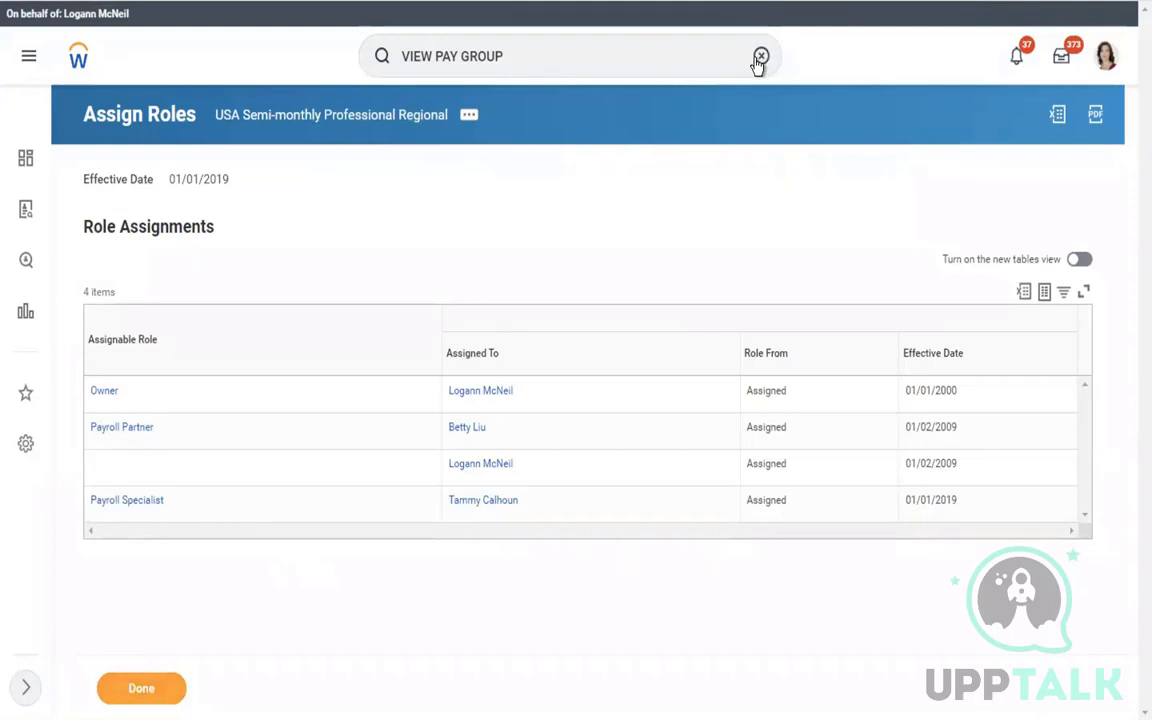
# Start a proxy session acting as the Tax Analyst worker via Start Proxy
pyautogui.click(531, 63)
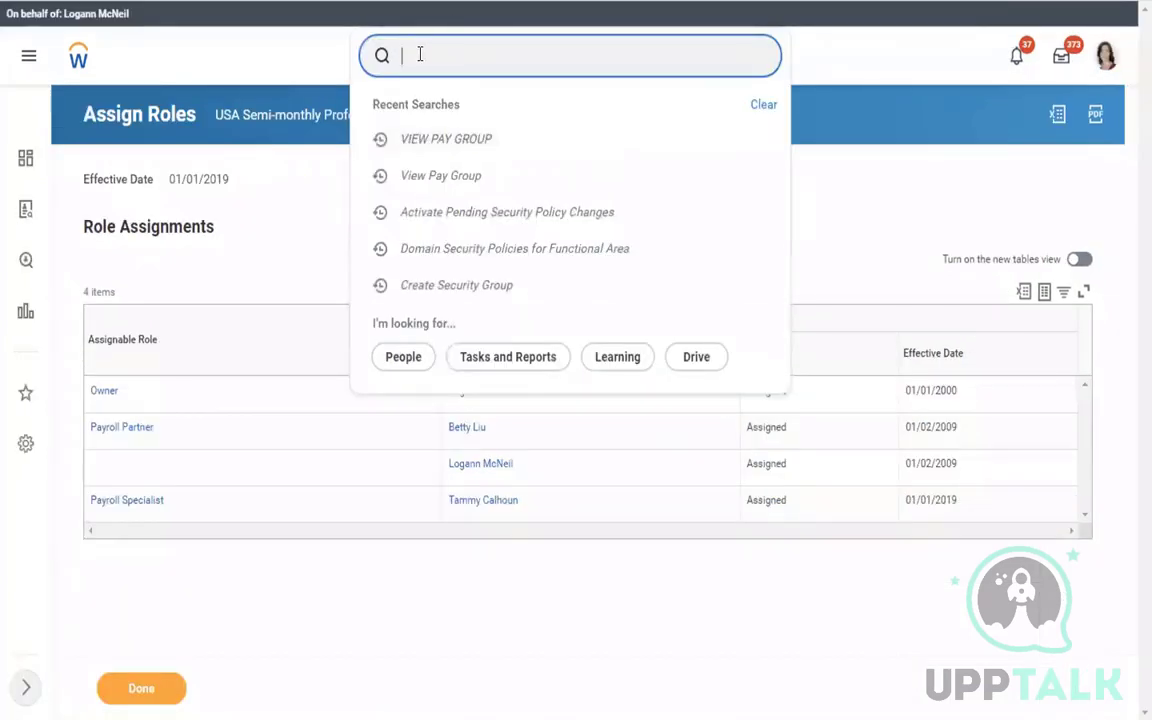
pyautogui.click(420, 55)
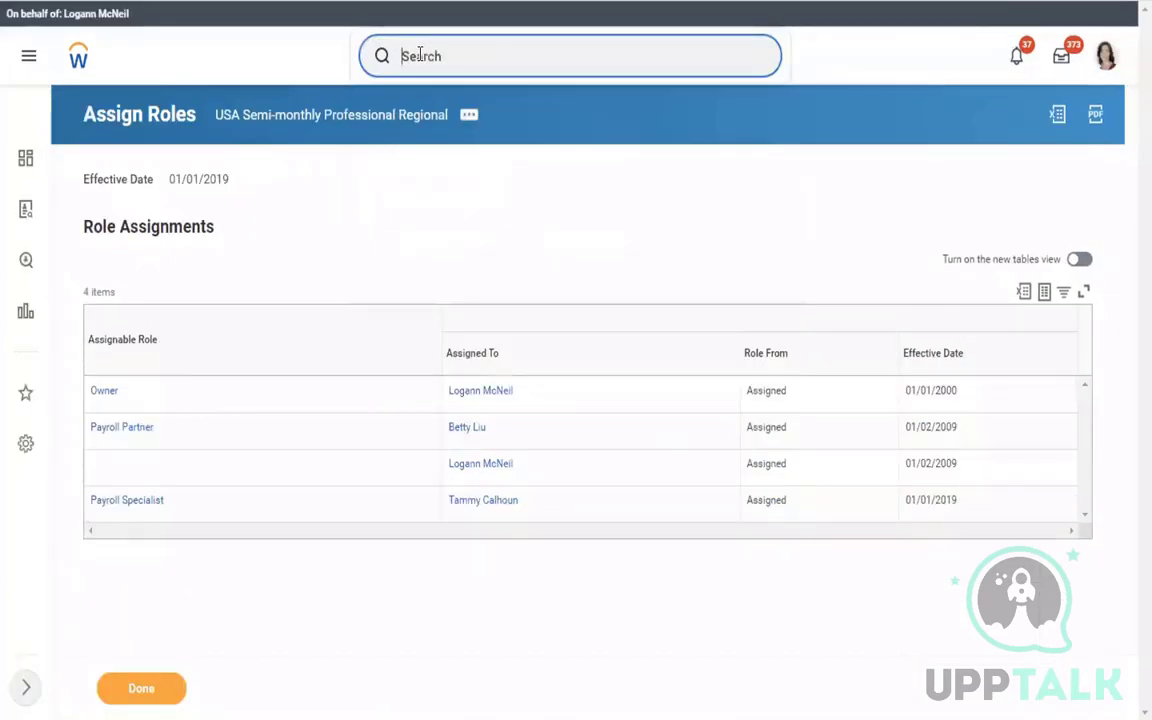
pyautogui.write('start proxy')
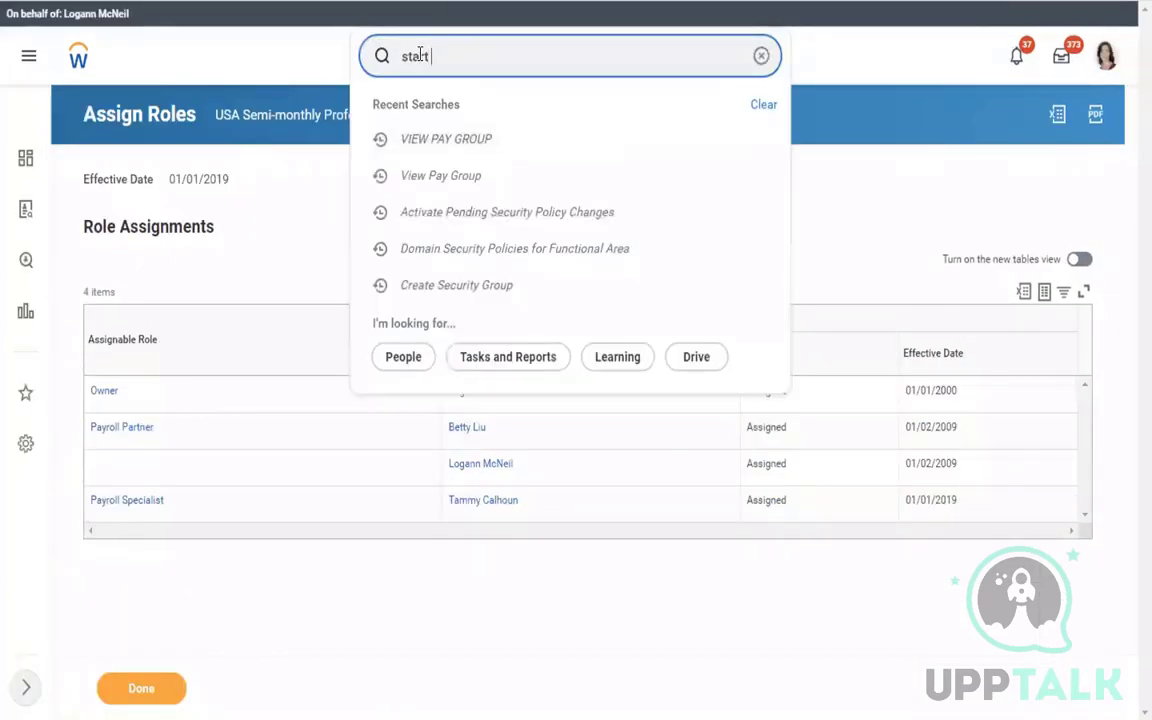
pyautogui.click(441, 116)
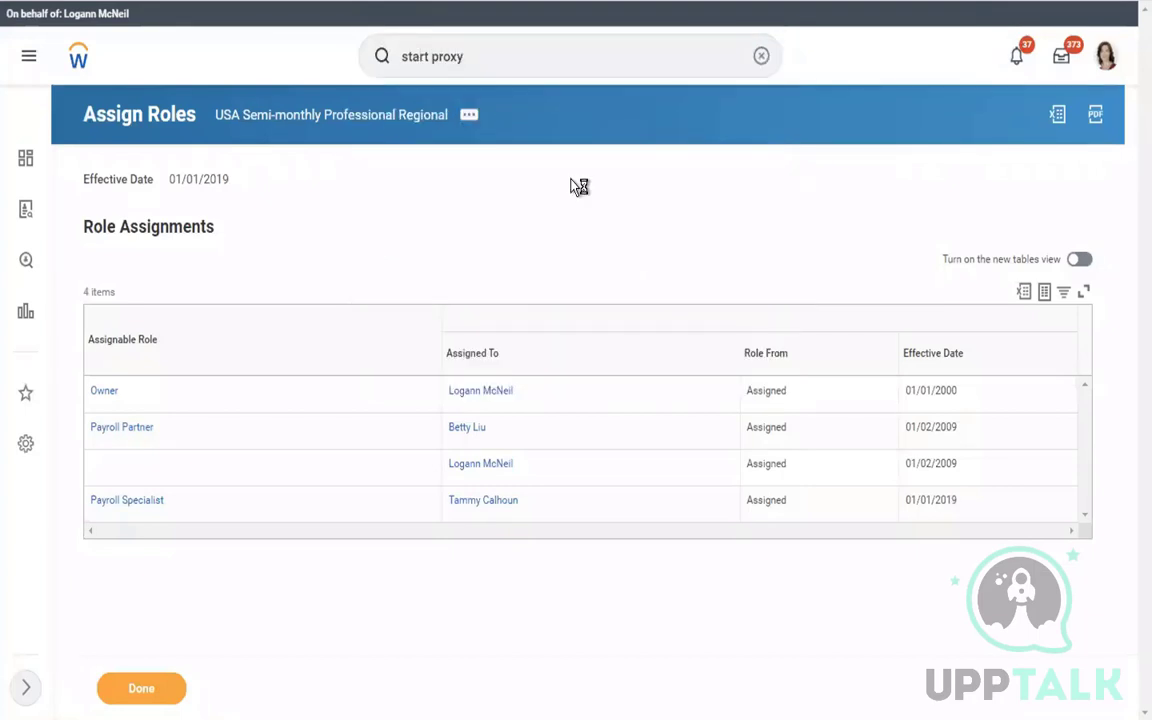
pyautogui.click(311, 221)
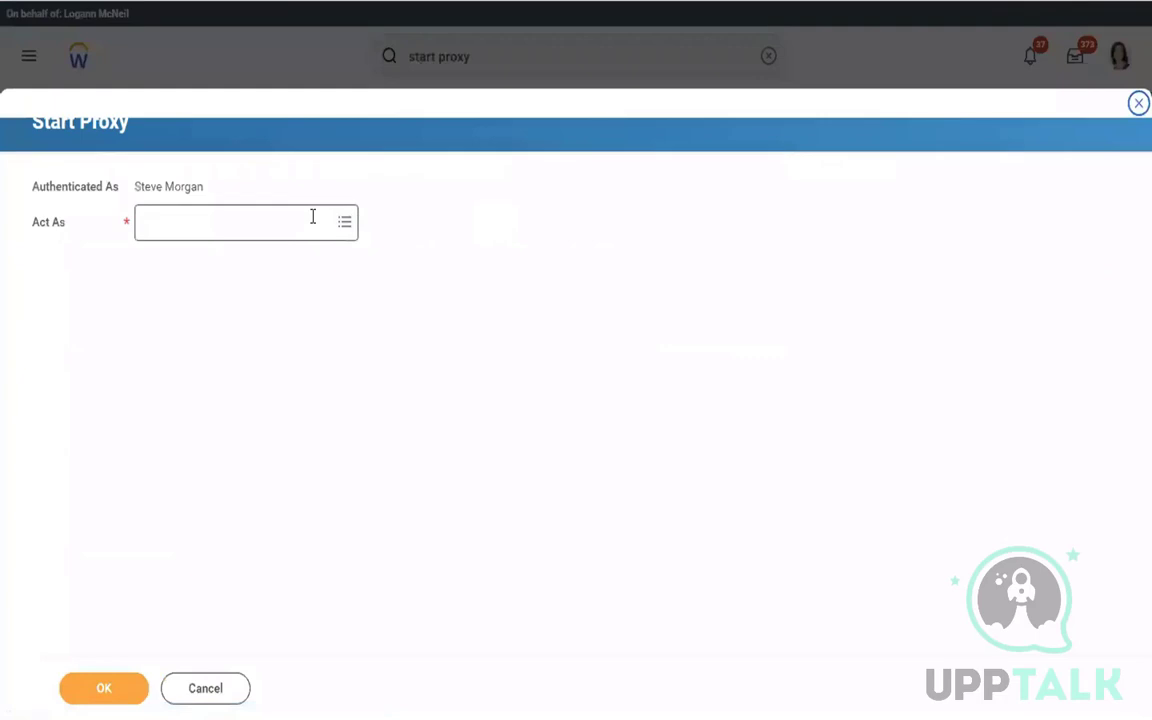
pyautogui.write('tammy')
pyautogui.press('Return')
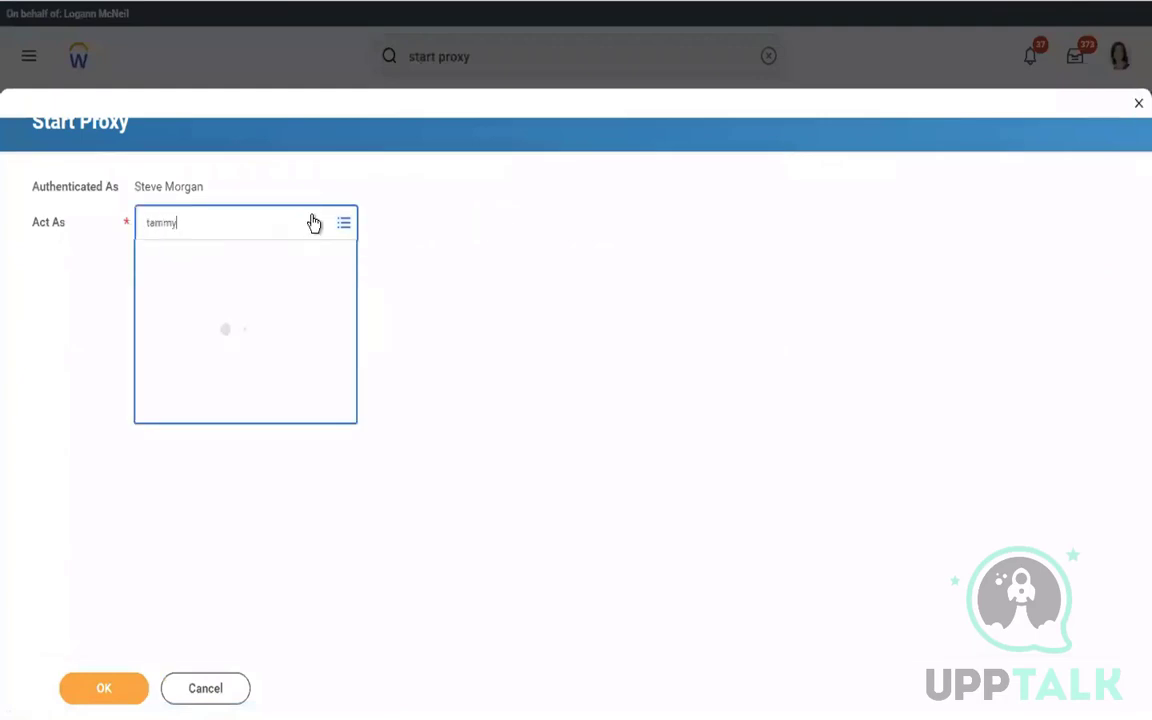
pyautogui.click(112, 680)
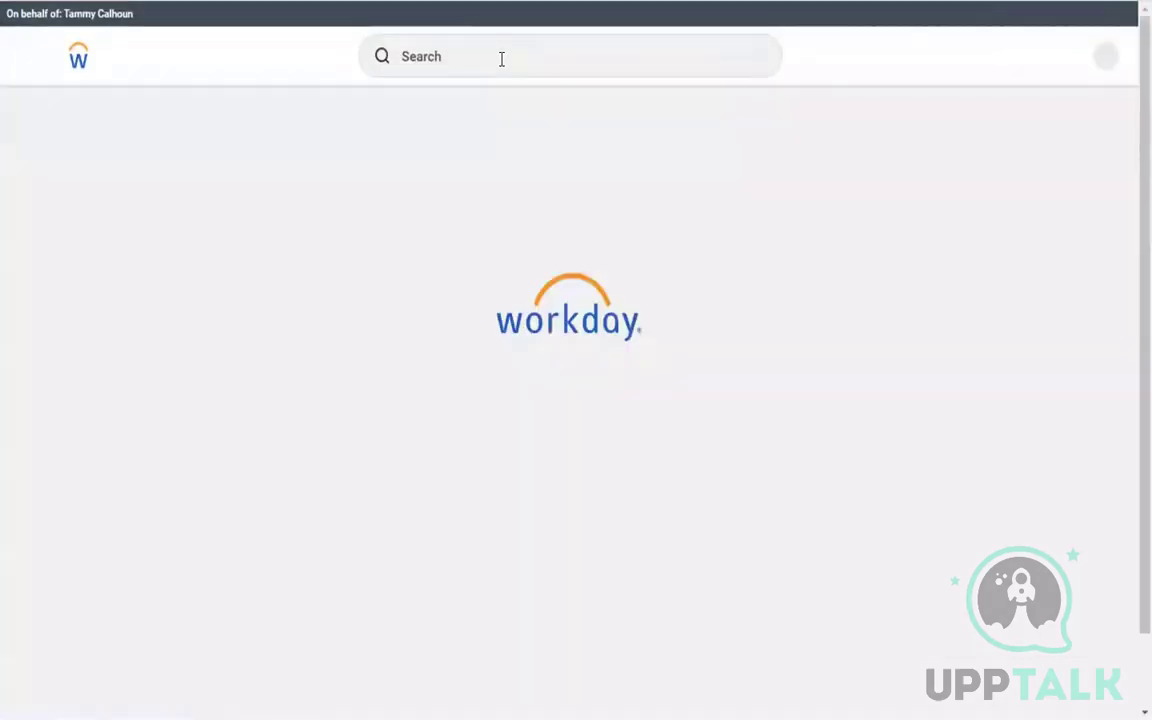
pyautogui.click(449, 60)
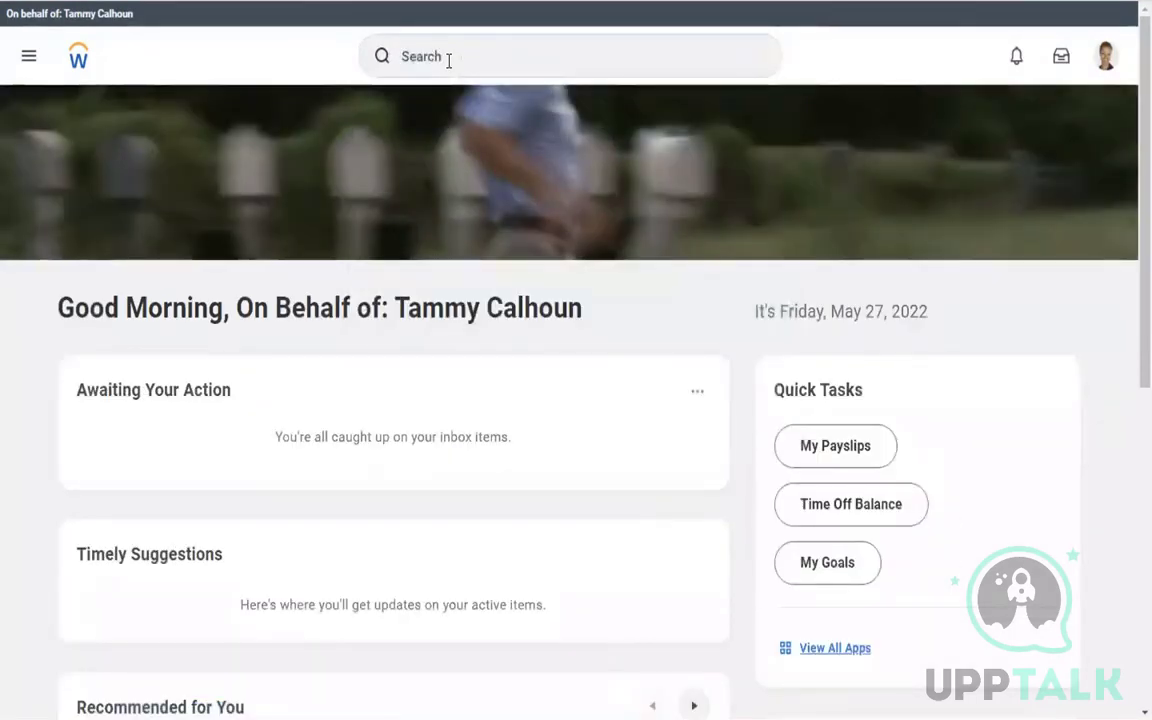
pyautogui.scroll(-6, 469, 64)
pyautogui.tripleClick(469, 66)
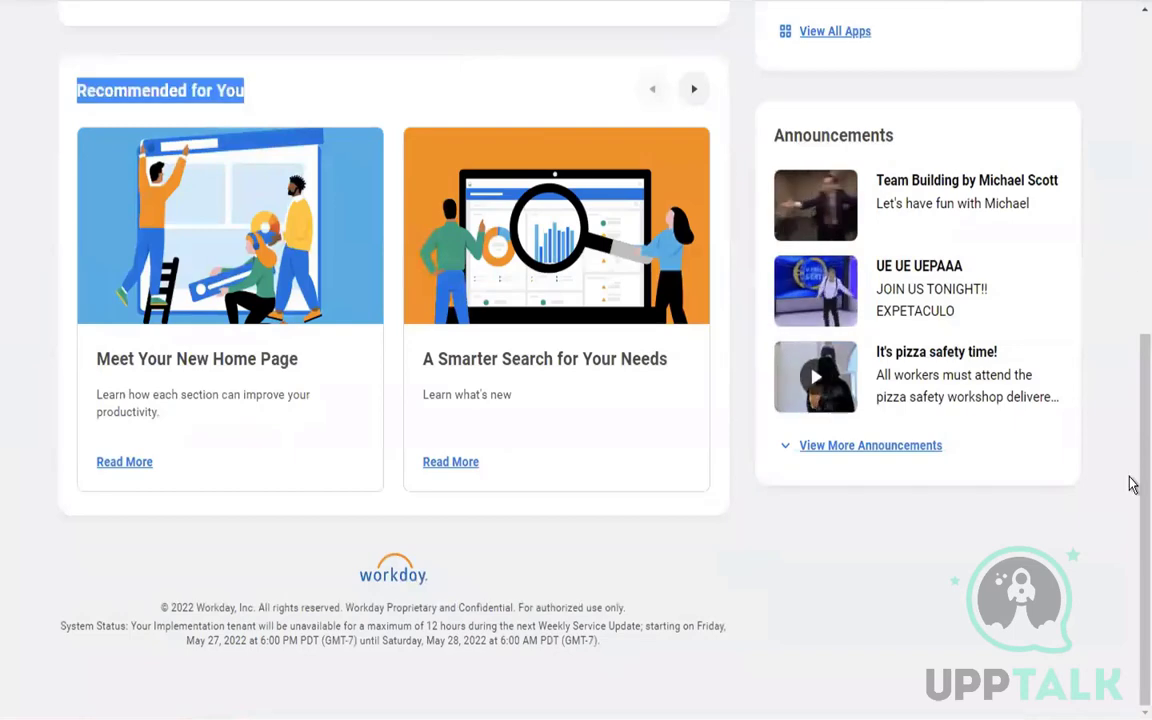
pyautogui.scroll(6, 1133, 316)
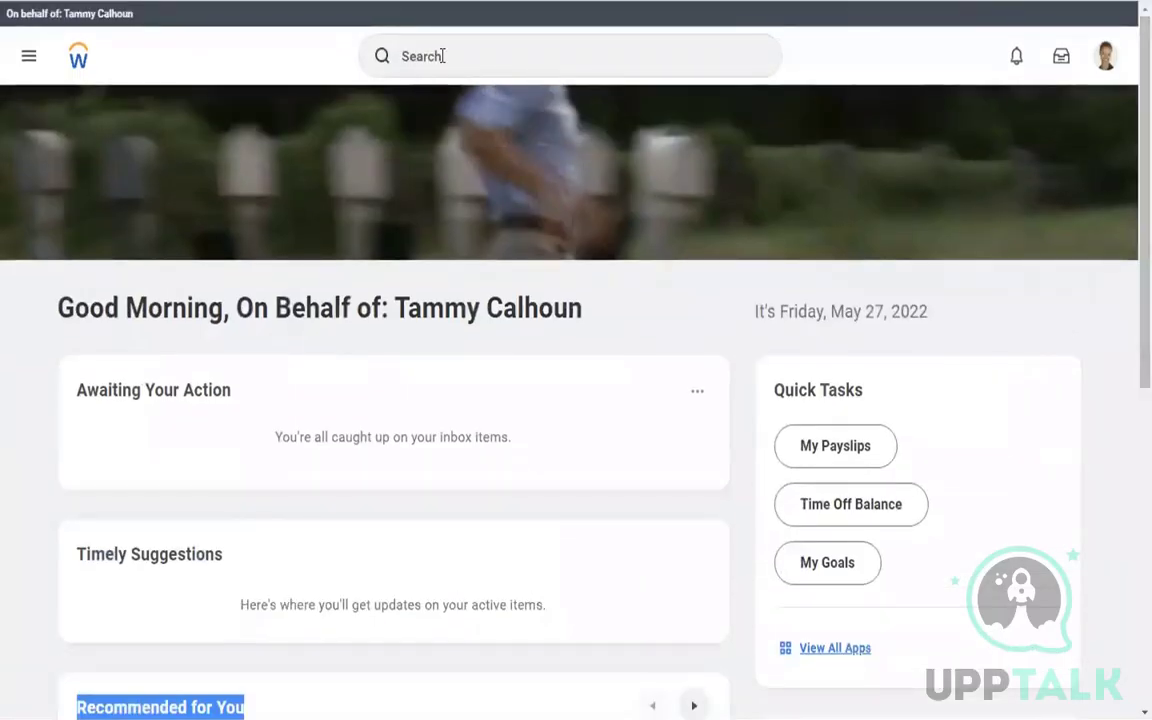
pyautogui.click(466, 57)
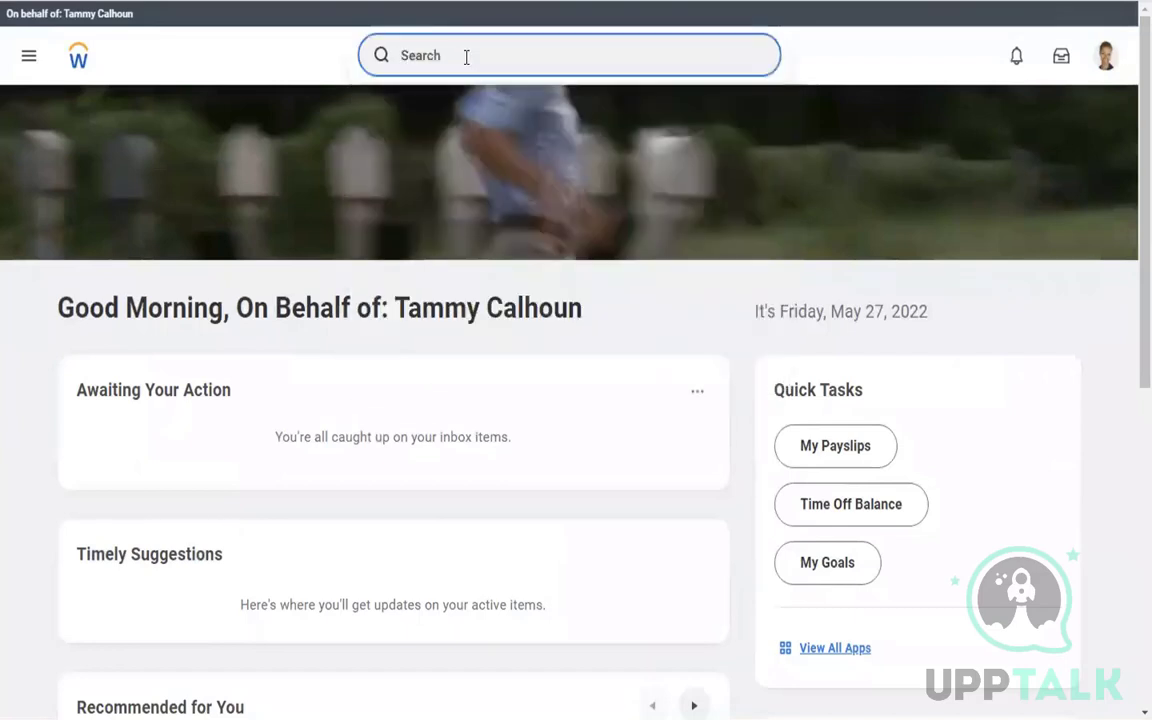
pyautogui.write('pay re')
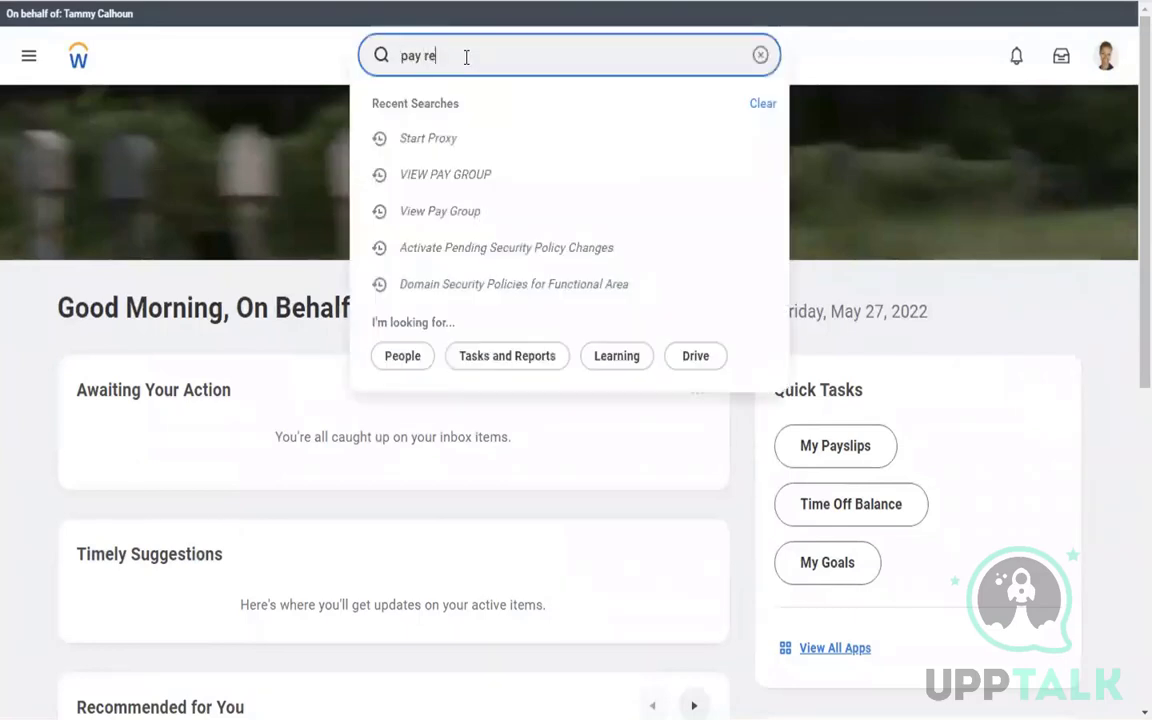
pyautogui.write('sults')
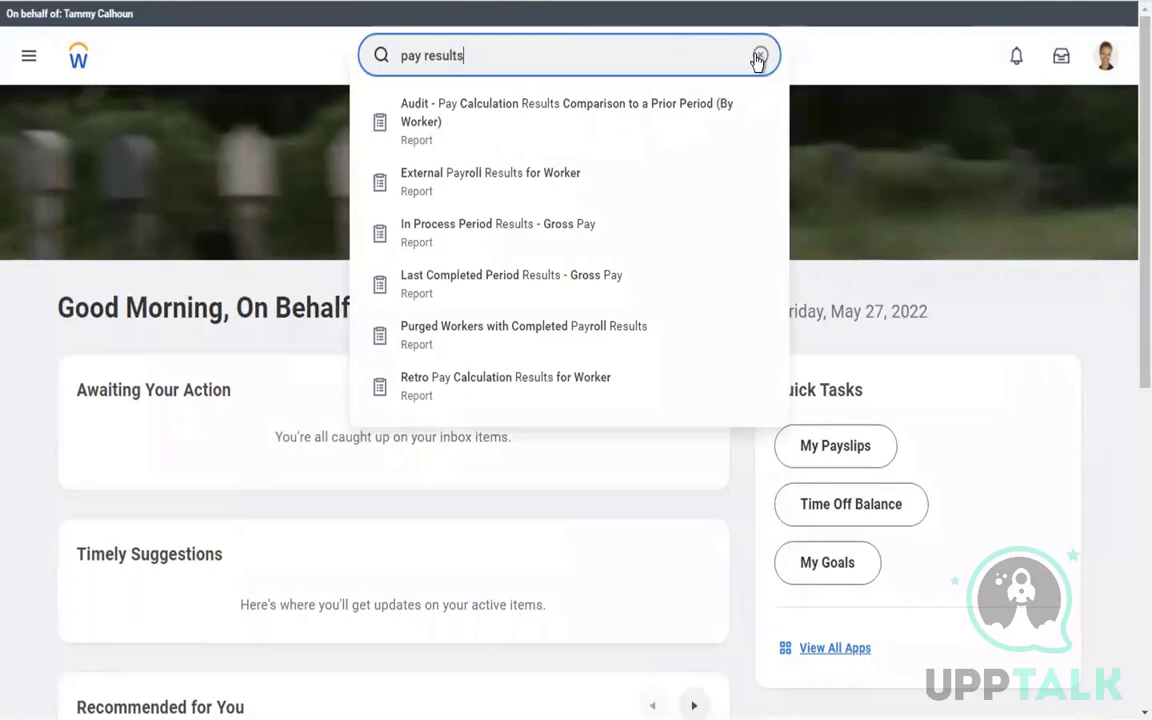
pyautogui.click(759, 57)
pyautogui.write('view pay')
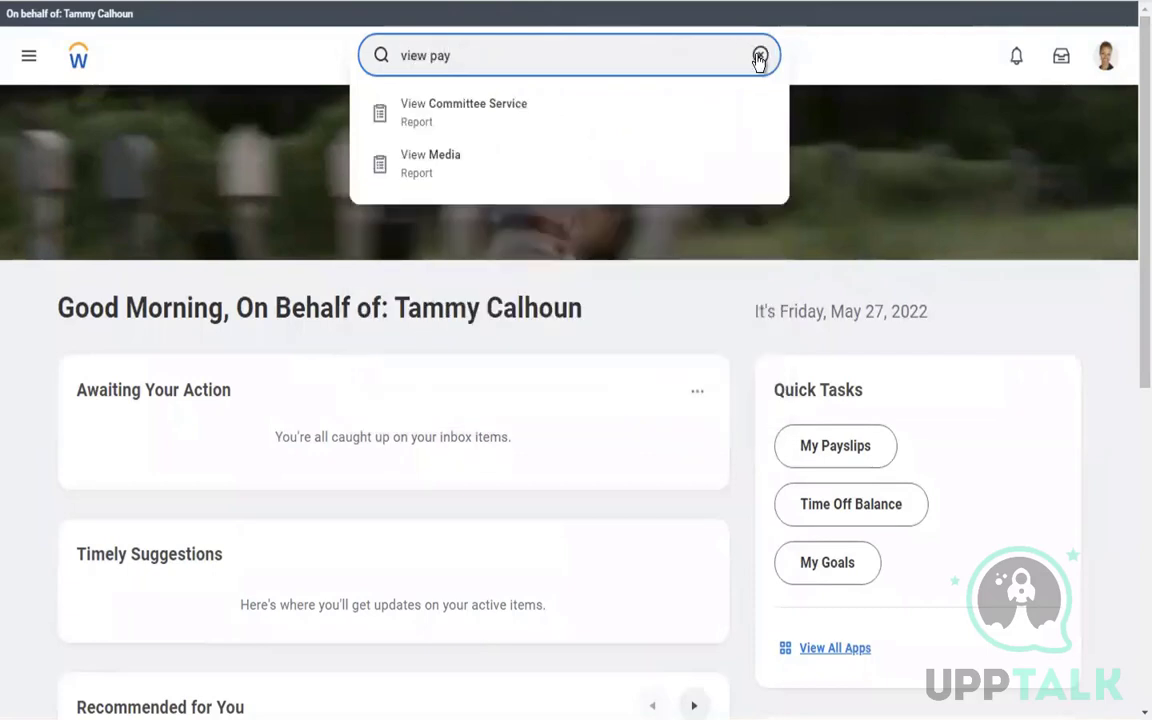
pyautogui.write('roll')
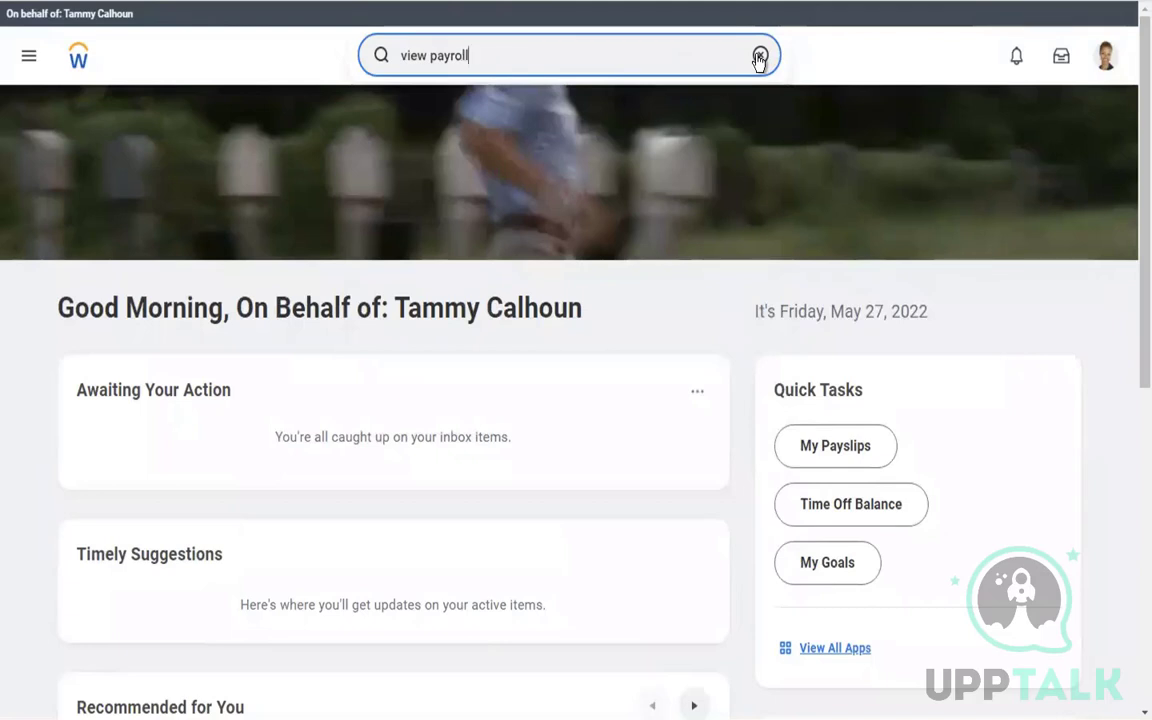
pyautogui.write(' results')
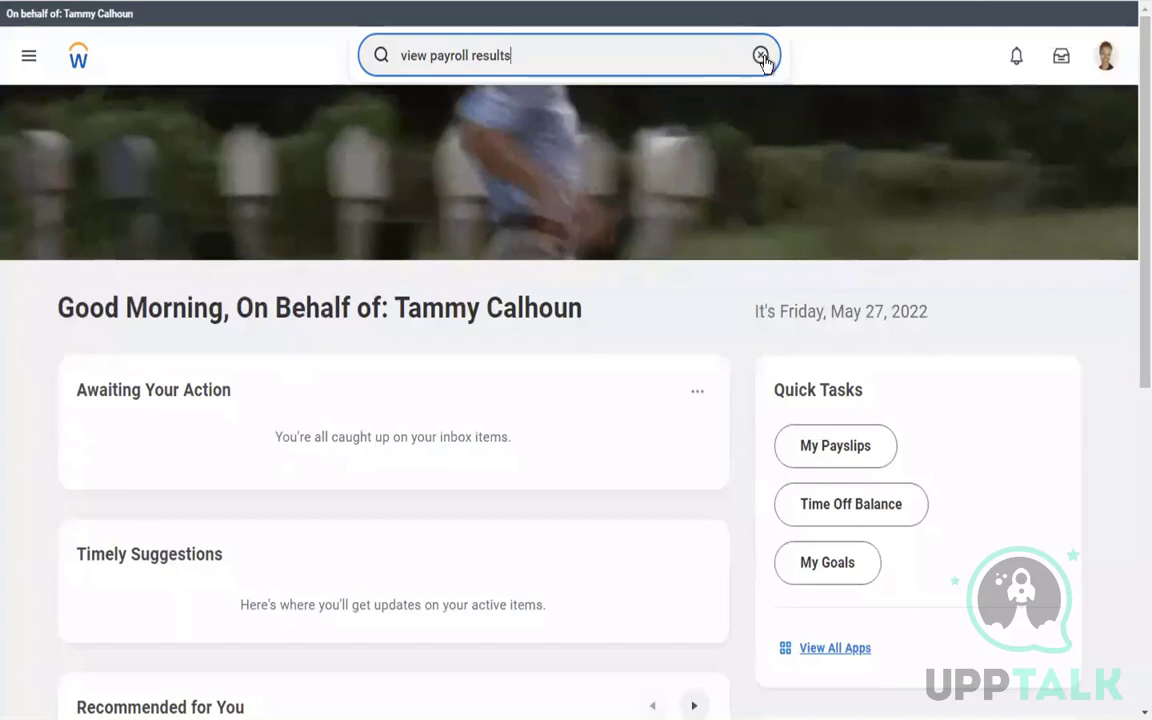
pyautogui.click(760, 56)
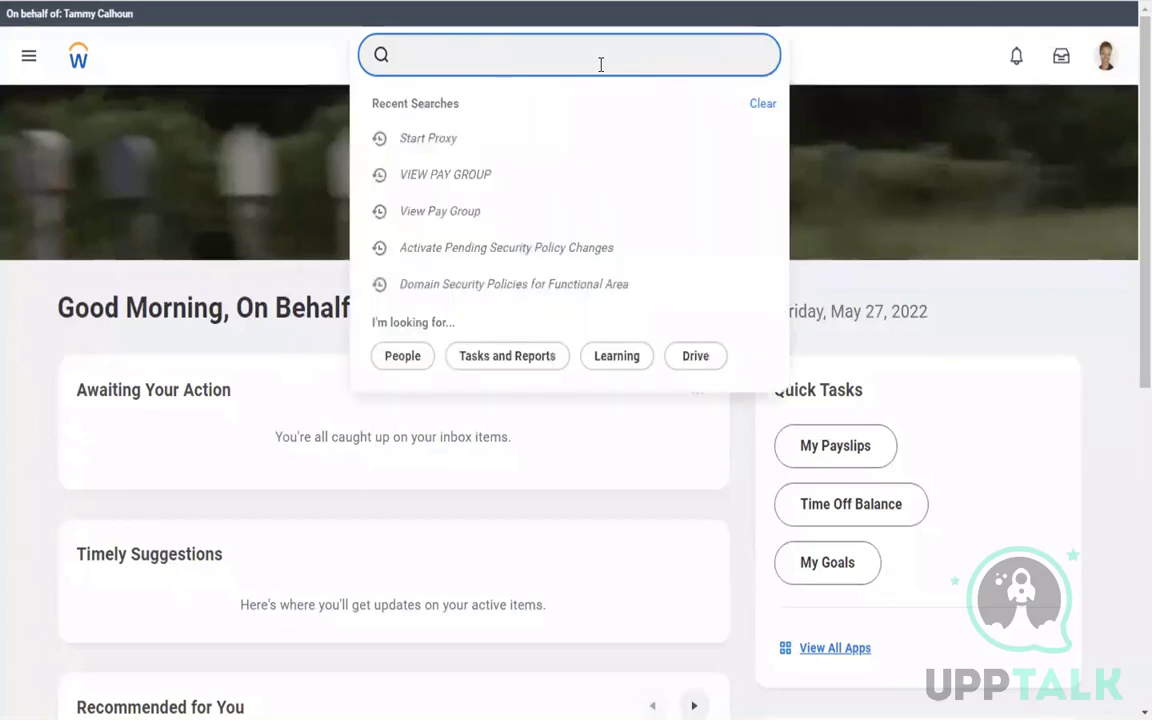
pyautogui.write('pay calculati')
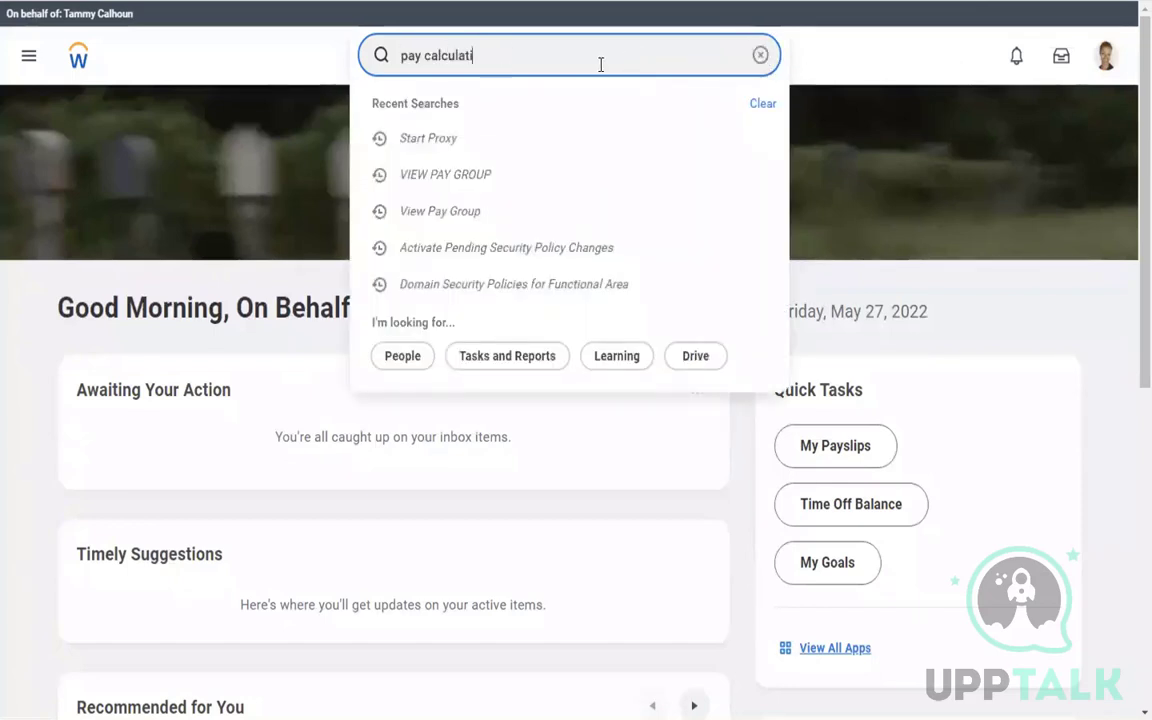
pyautogui.write('on results')
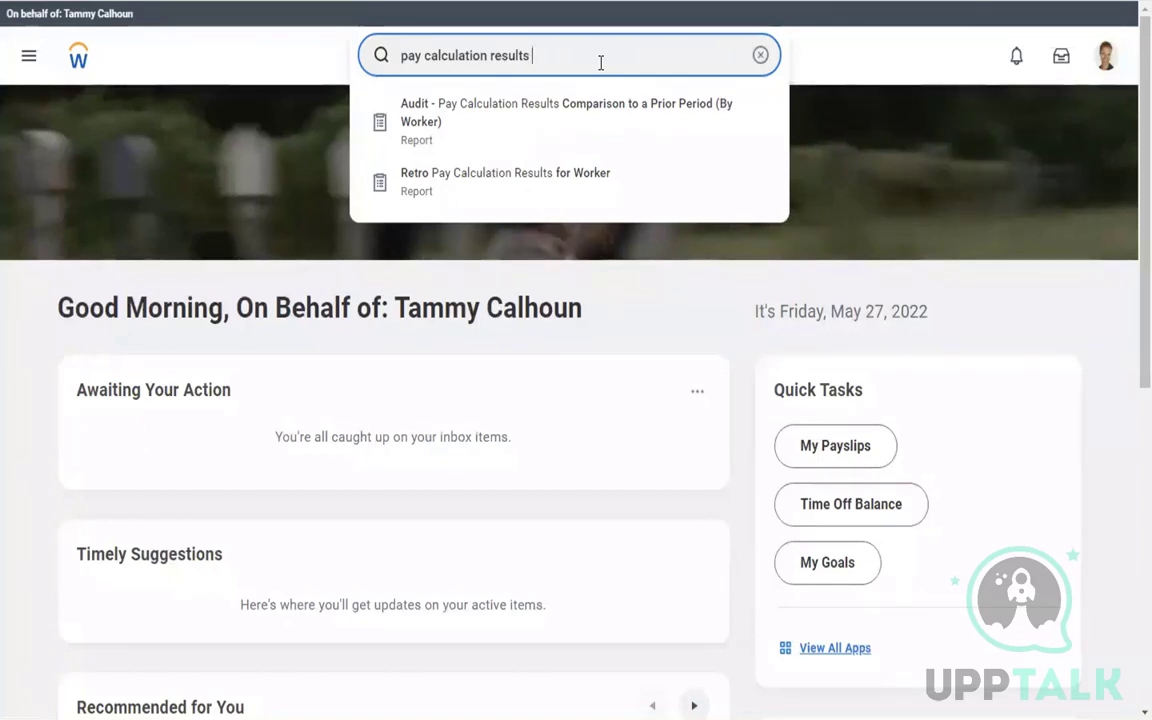
pyautogui.write('for worker')
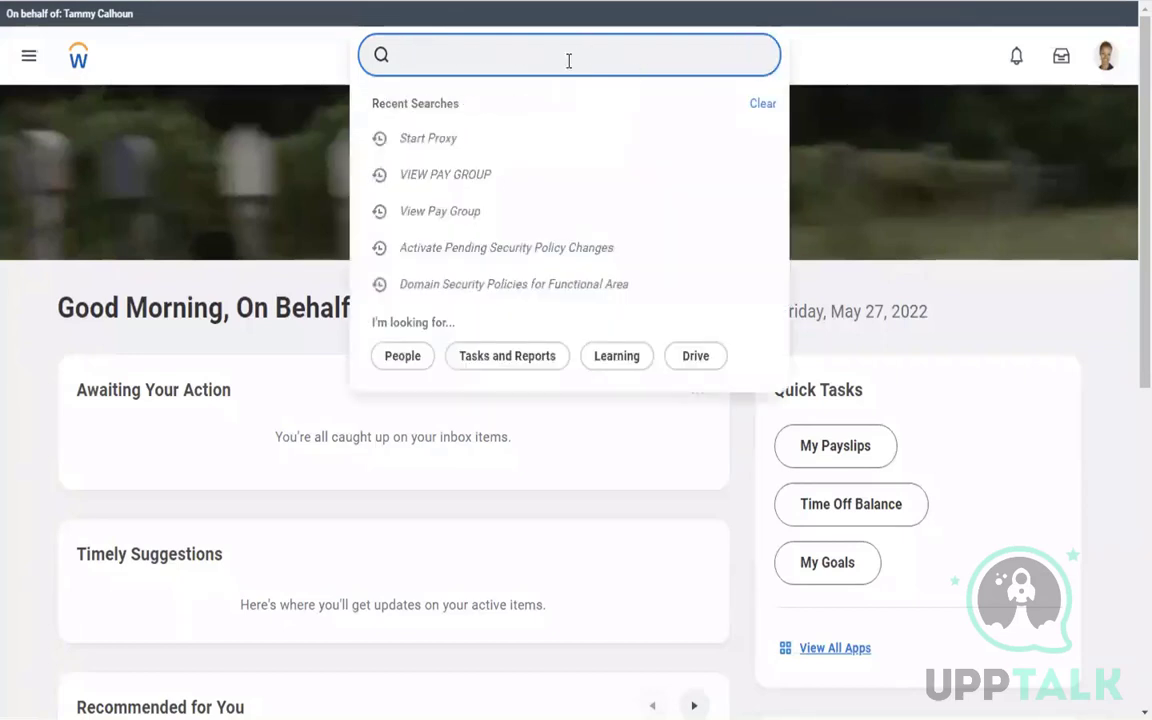
# Search a worker by name and view their Pay section, showing 0 reported-time items
pyautogui.click(568, 61)
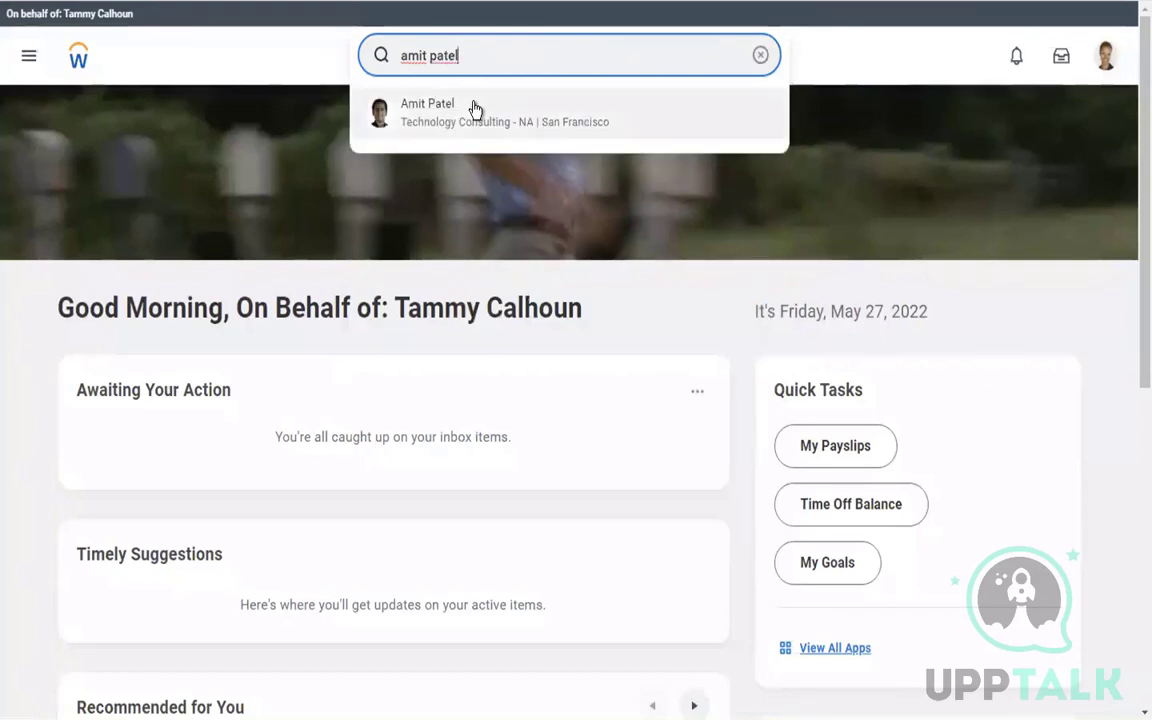
pyautogui.click(475, 108)
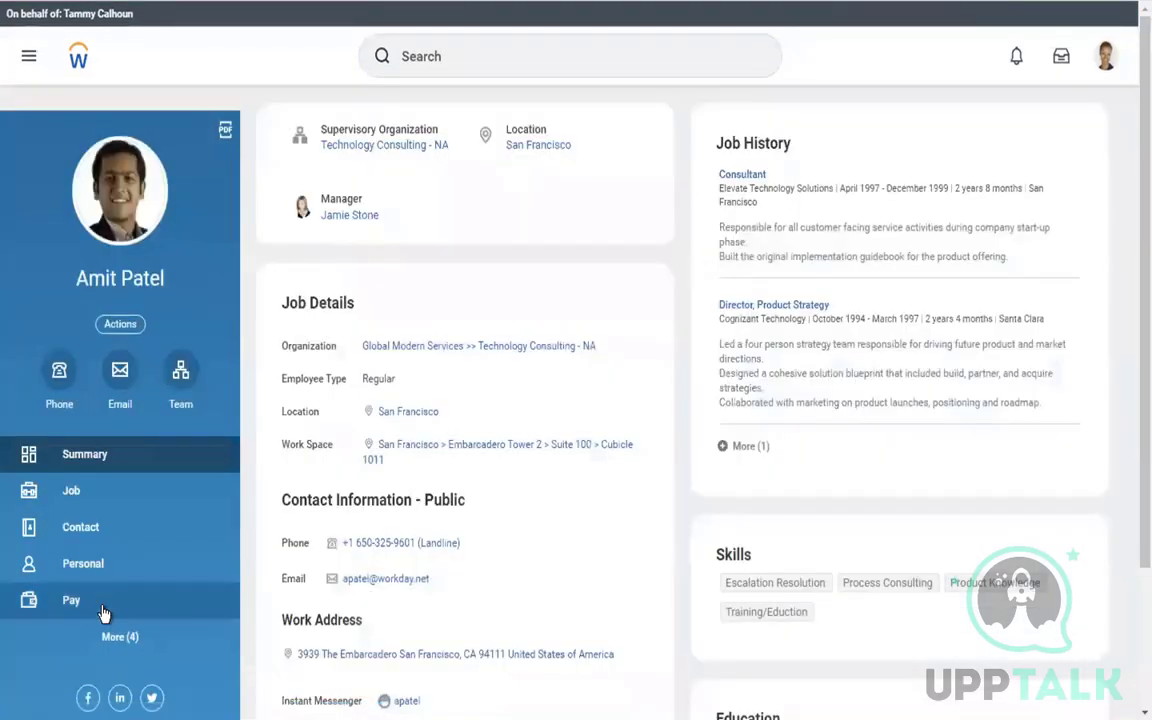
pyautogui.click(104, 613)
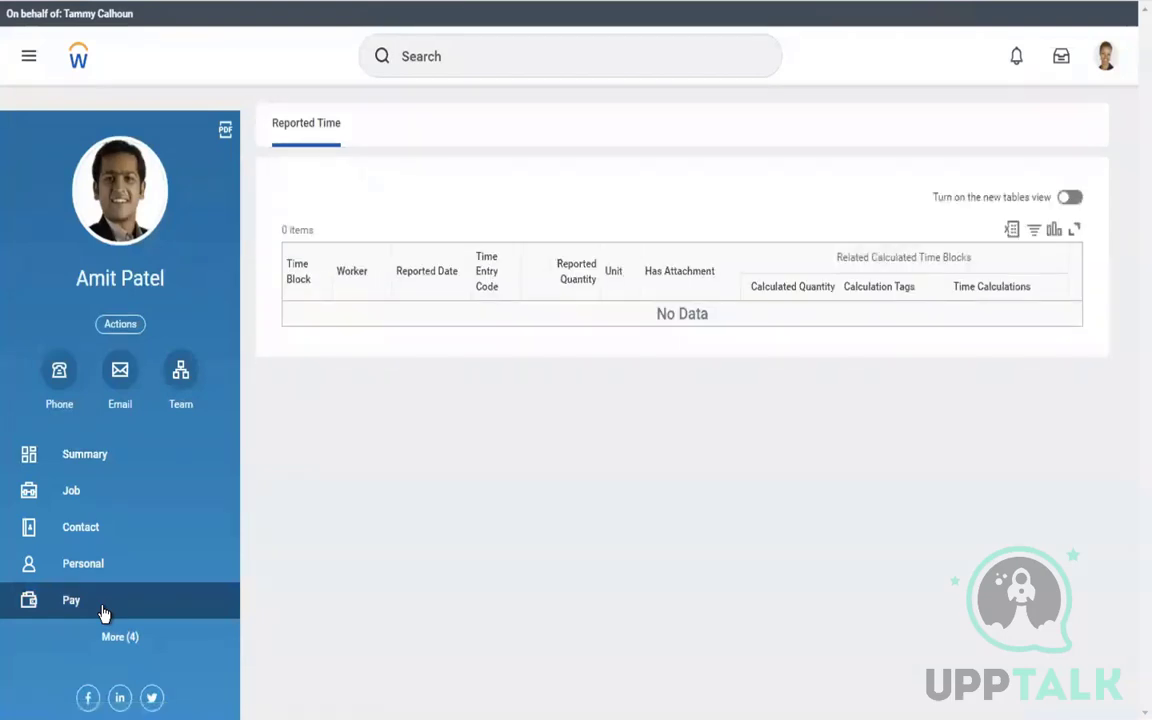
pyautogui.click(446, 59)
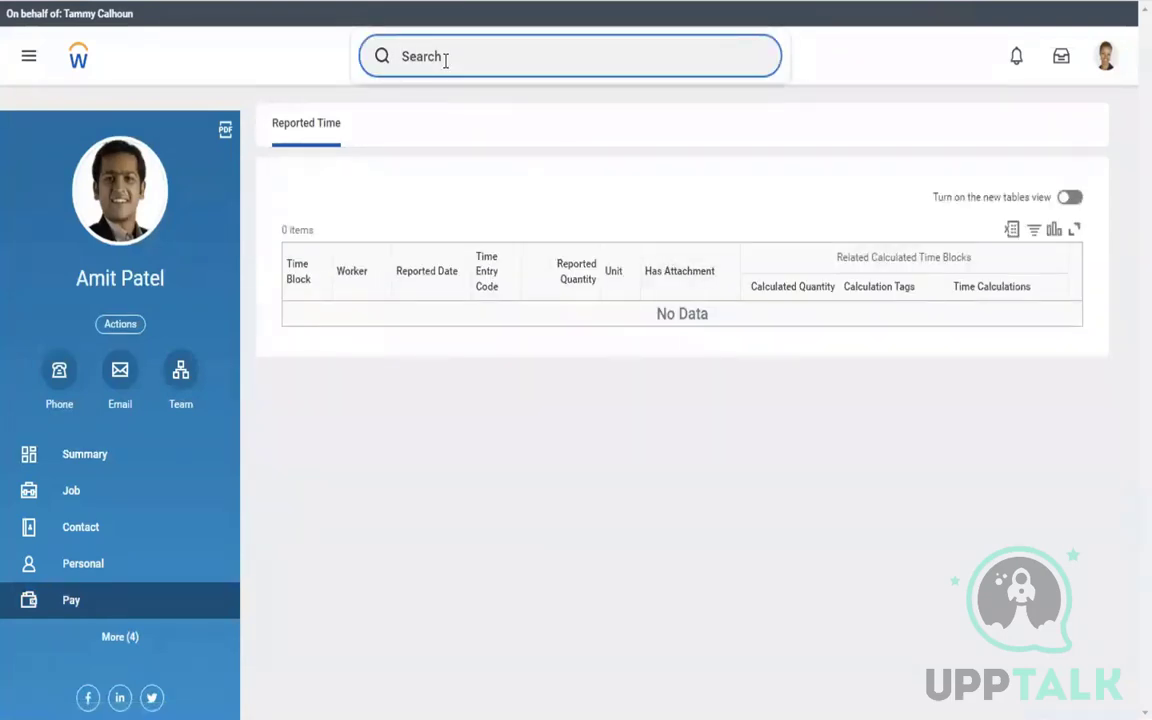
pyautogui.write('start proxy')
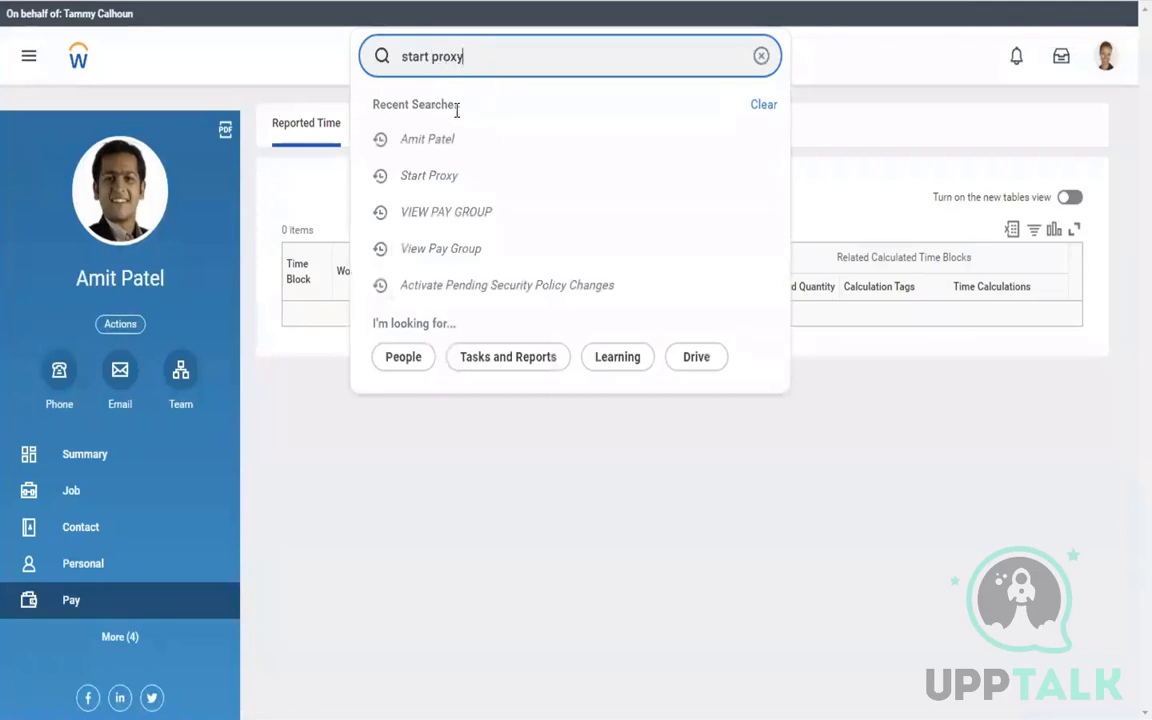
# Restart the proxy as a different worker, chosen by name in Act As
pyautogui.click(409, 116)
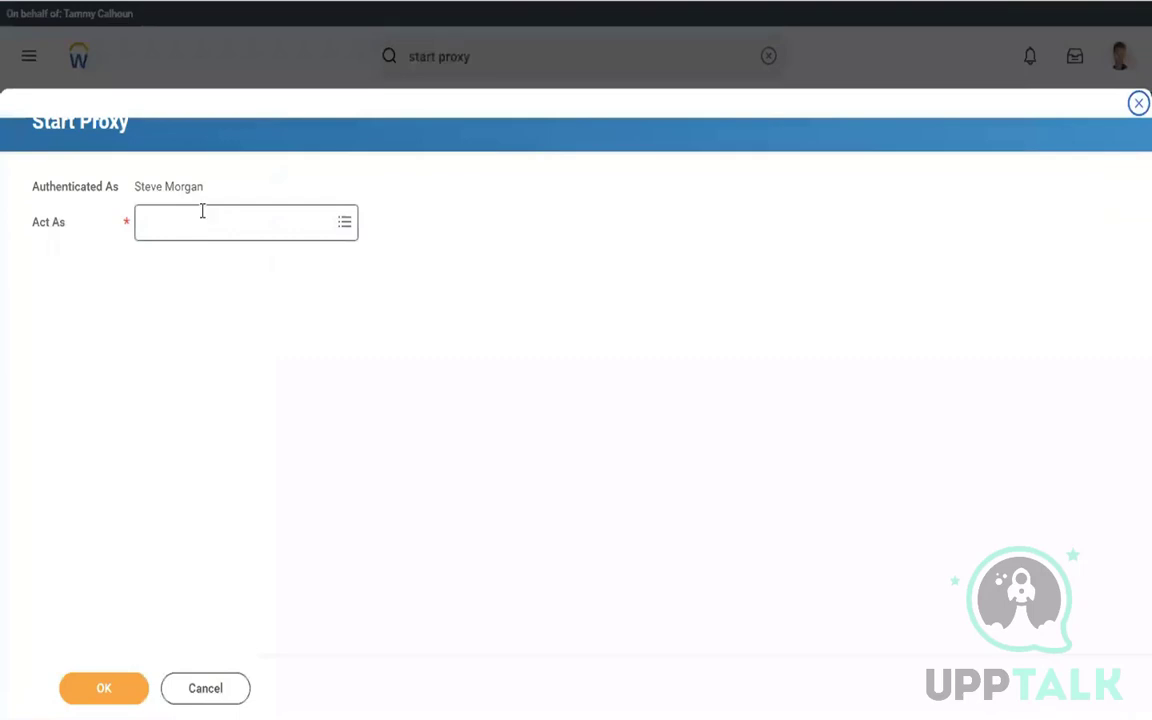
pyautogui.click(202, 211)
pyautogui.write('logan mc')
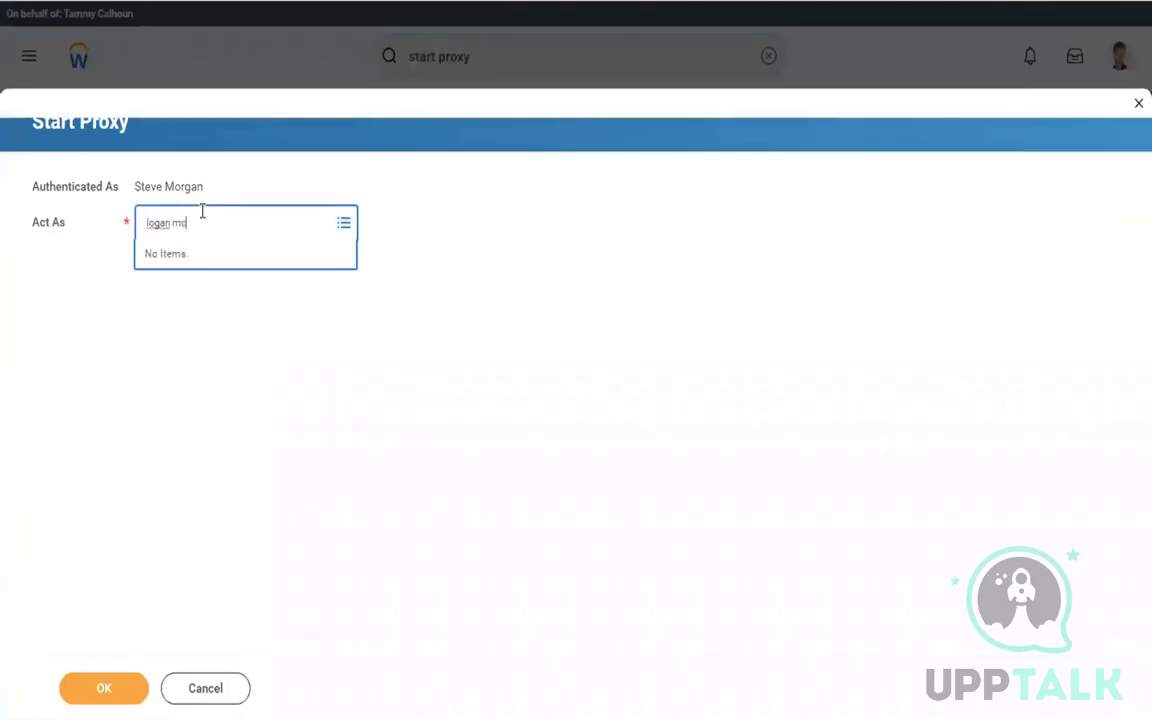
pyautogui.press('Return')
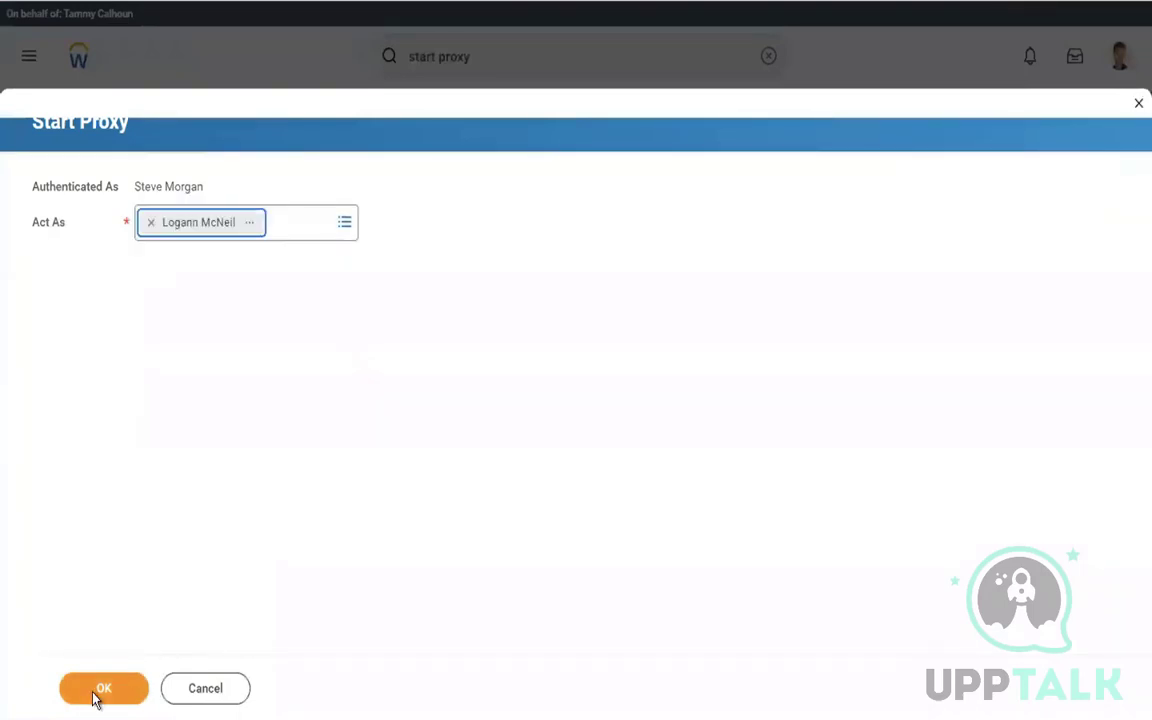
pyautogui.click(95, 689)
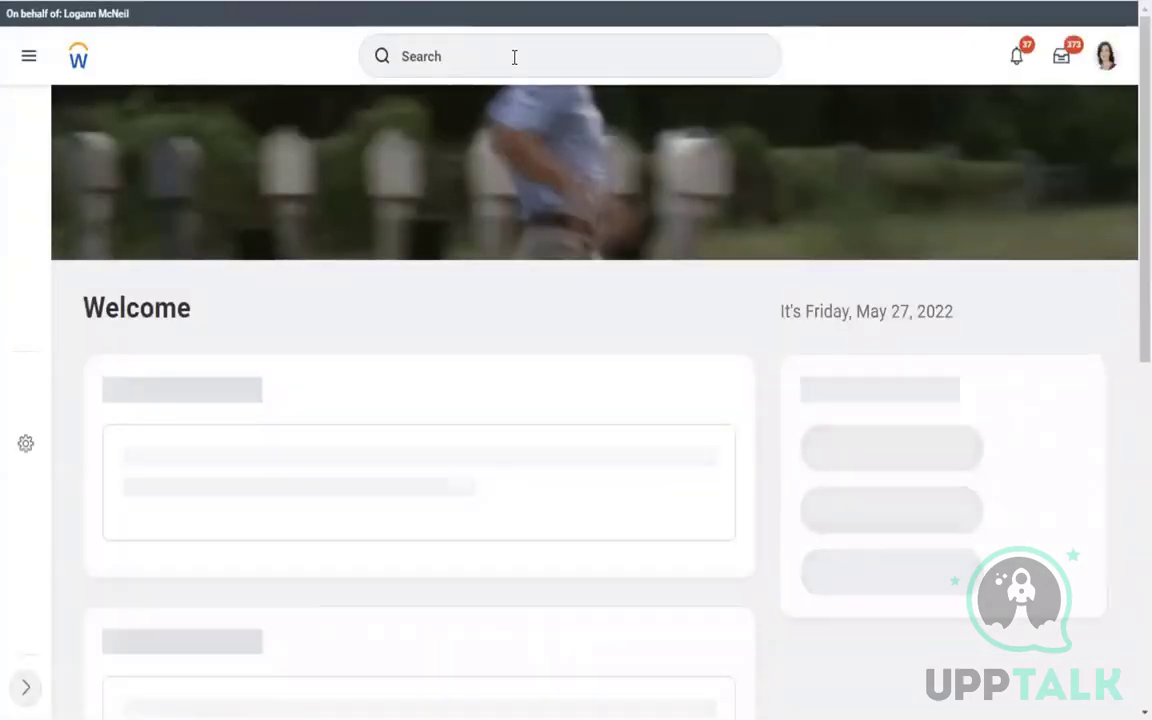
pyautogui.click(514, 57)
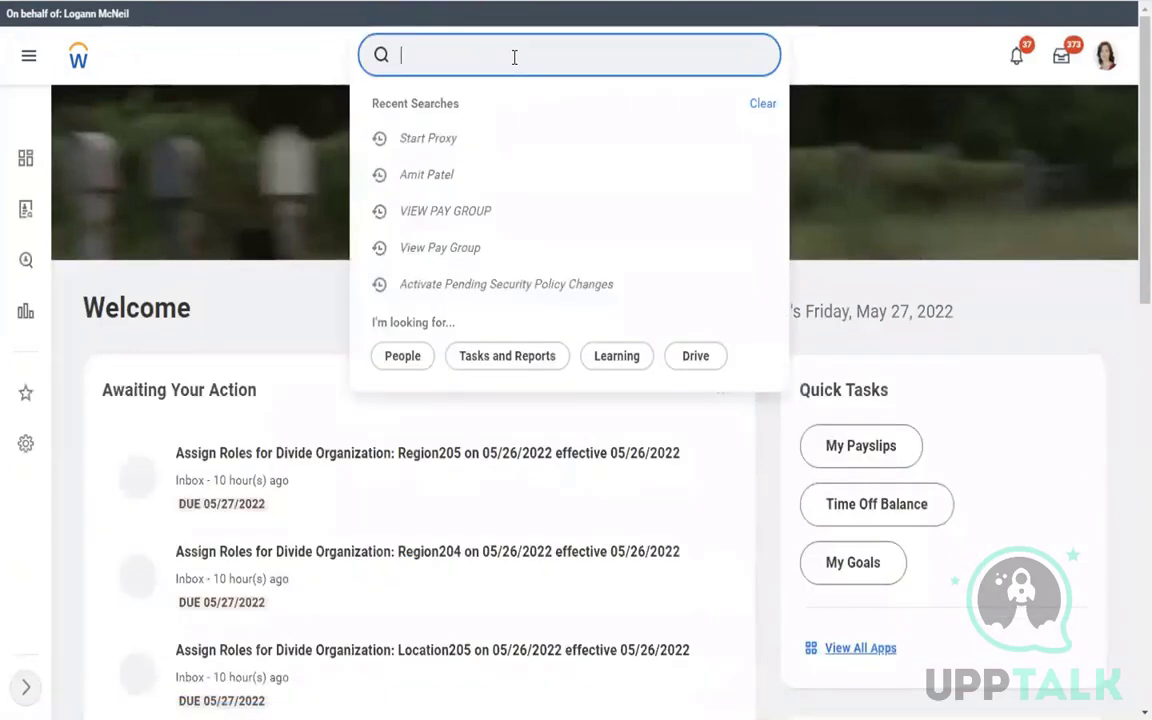
# Find and open the View Security for Securable Item report
pyautogui.write('sec f')
pyautogui.scroll(-10, 928, 108)
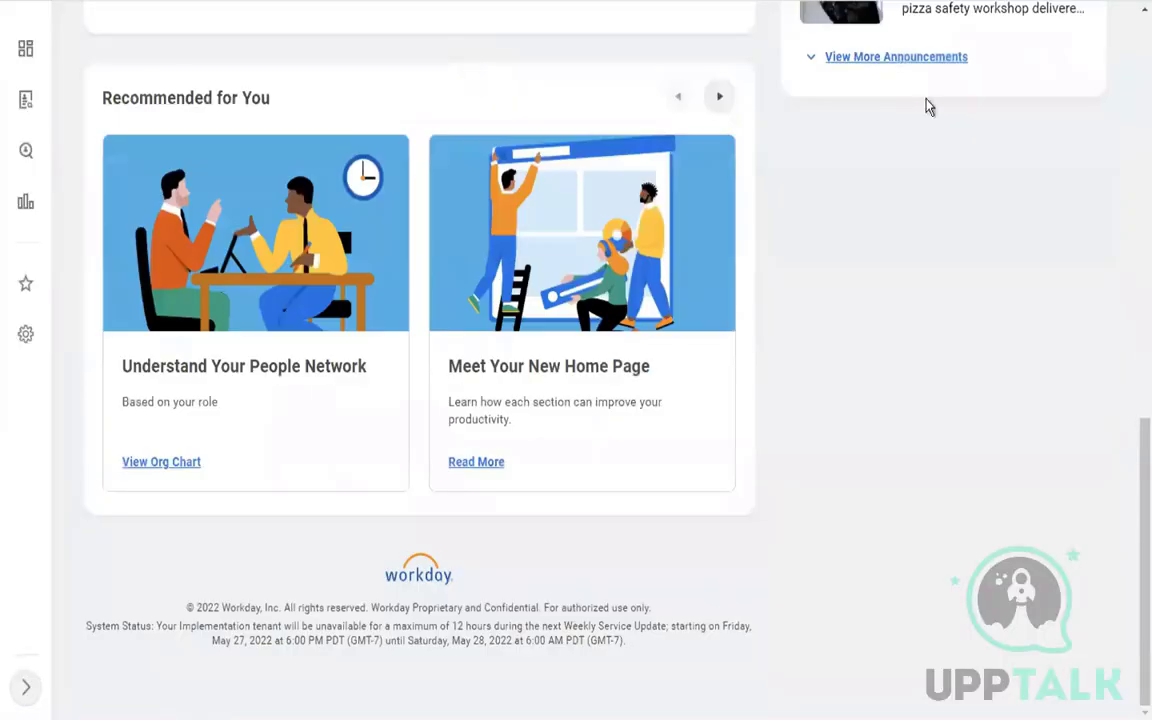
pyautogui.scroll(10, 1131, 250)
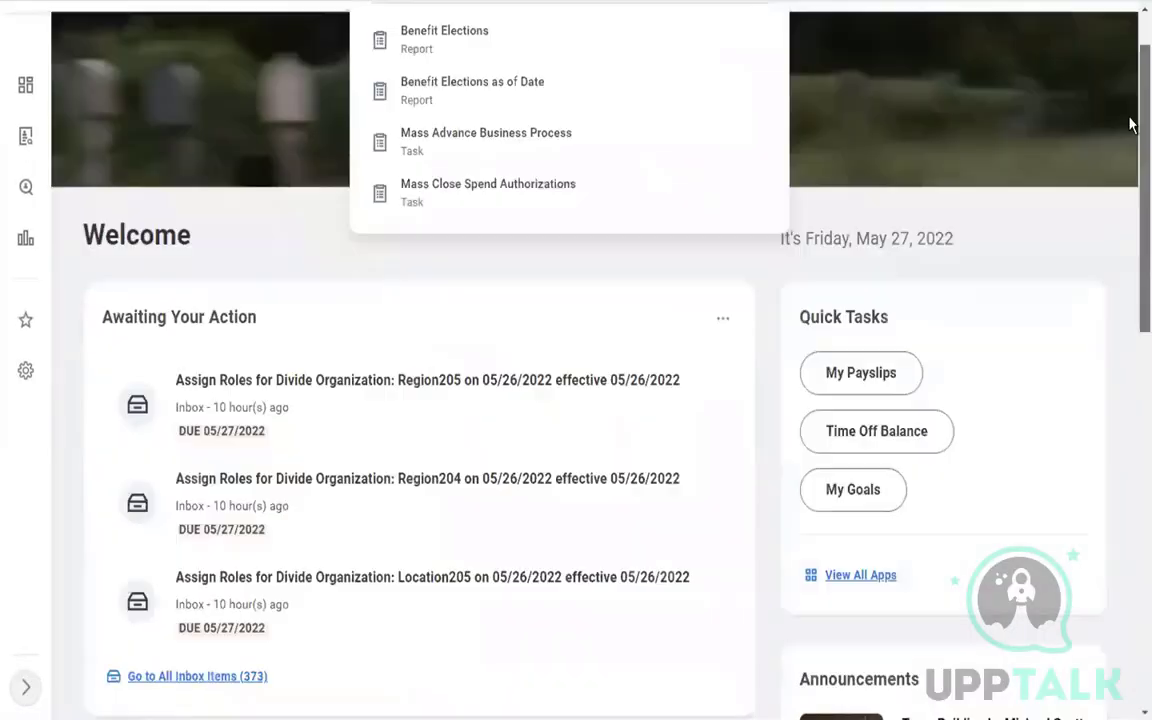
pyautogui.click(460, 66)
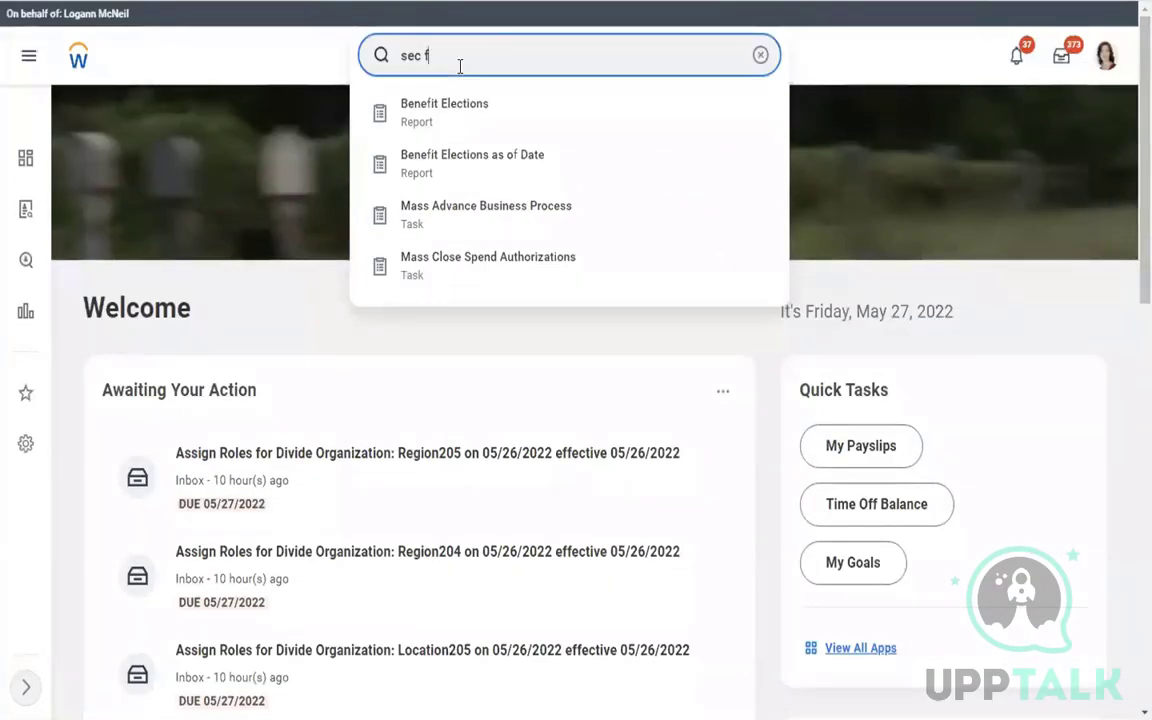
pyautogui.write('or sec item')
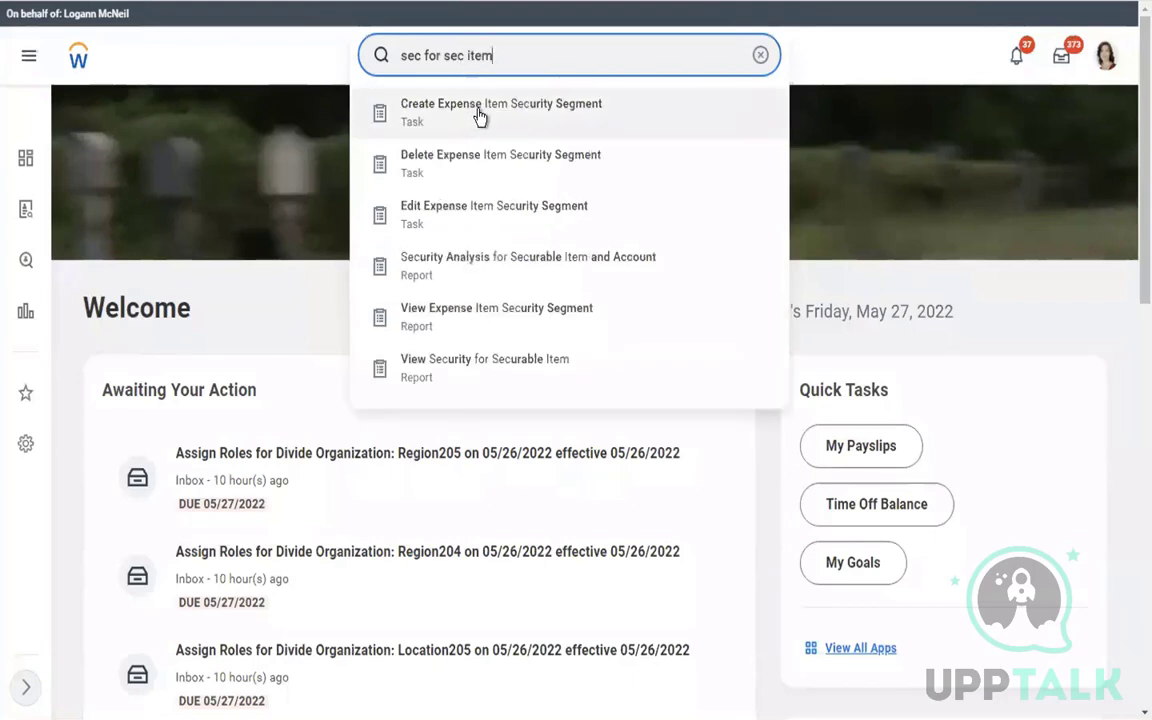
pyautogui.click(480, 372)
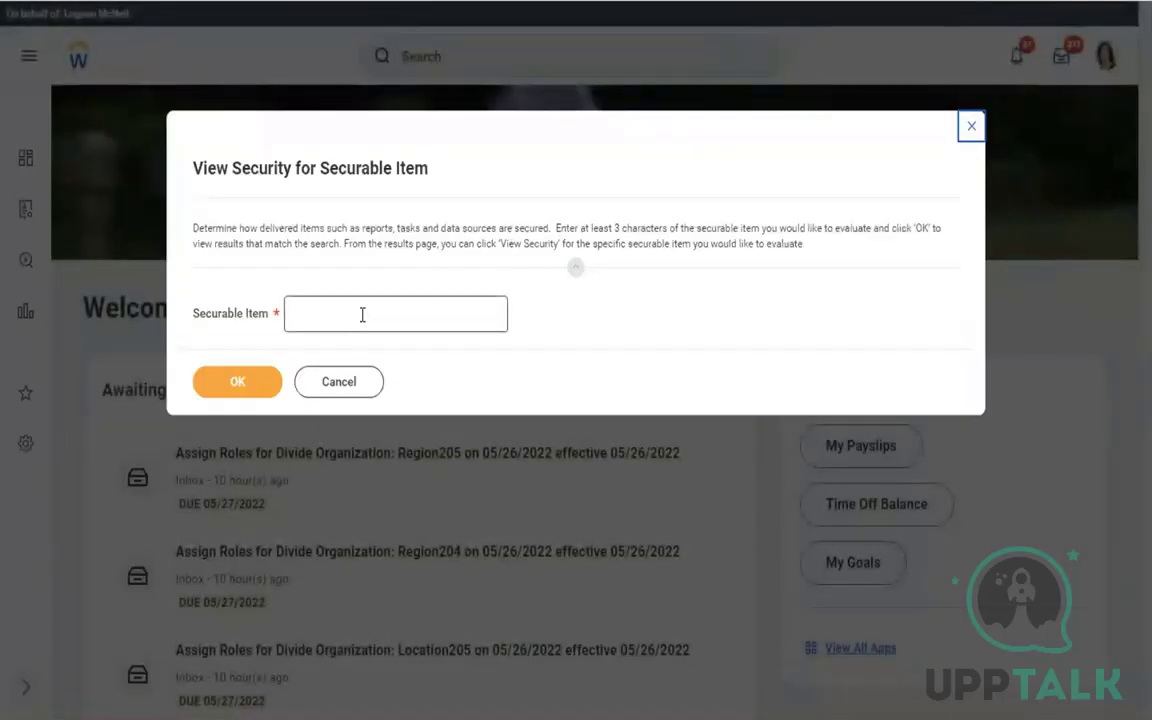
# Look up 'pay calculation results for worker' and review its six report tasks
pyautogui.click(362, 315)
pyautogui.write('pay calcula')
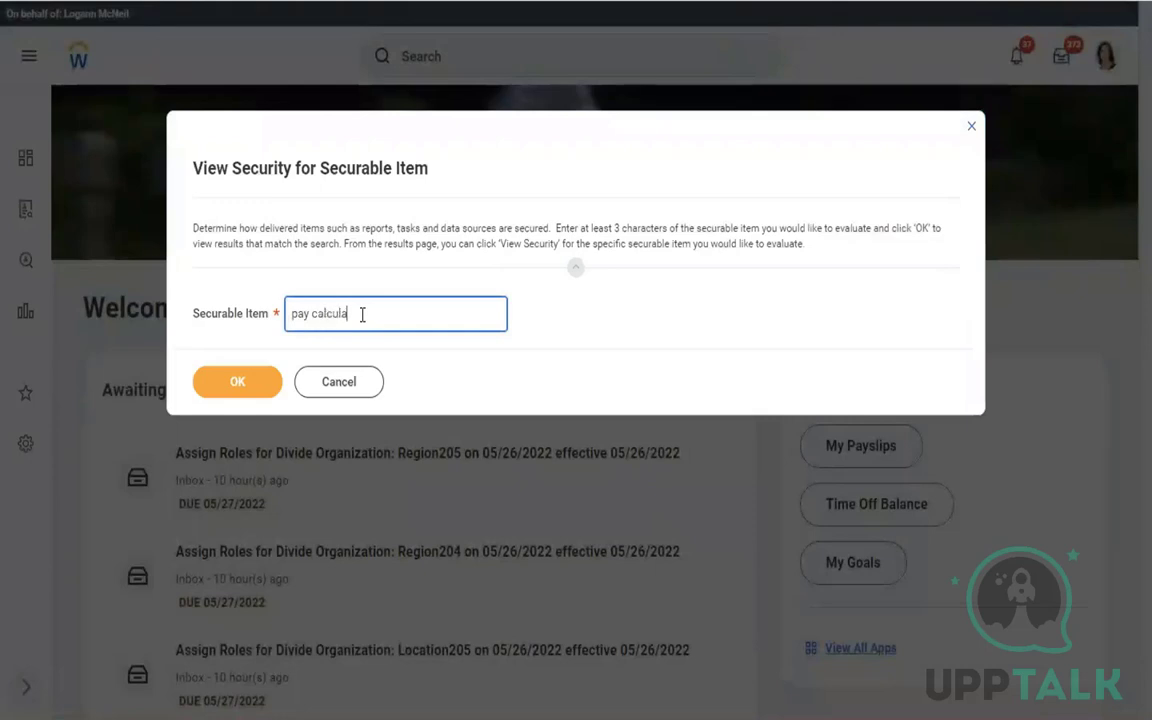
pyautogui.write('tion results for worker')
pyautogui.click(237, 384)
pyautogui.click(237, 385)
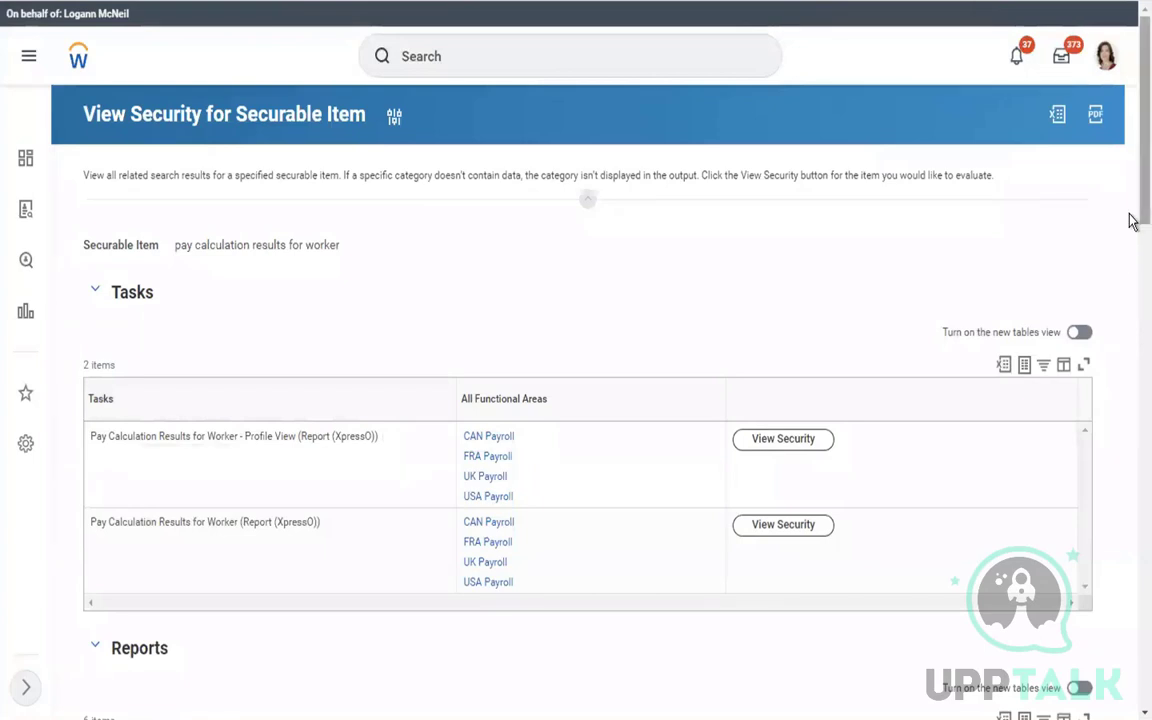
pyautogui.scroll(-3, 1131, 294)
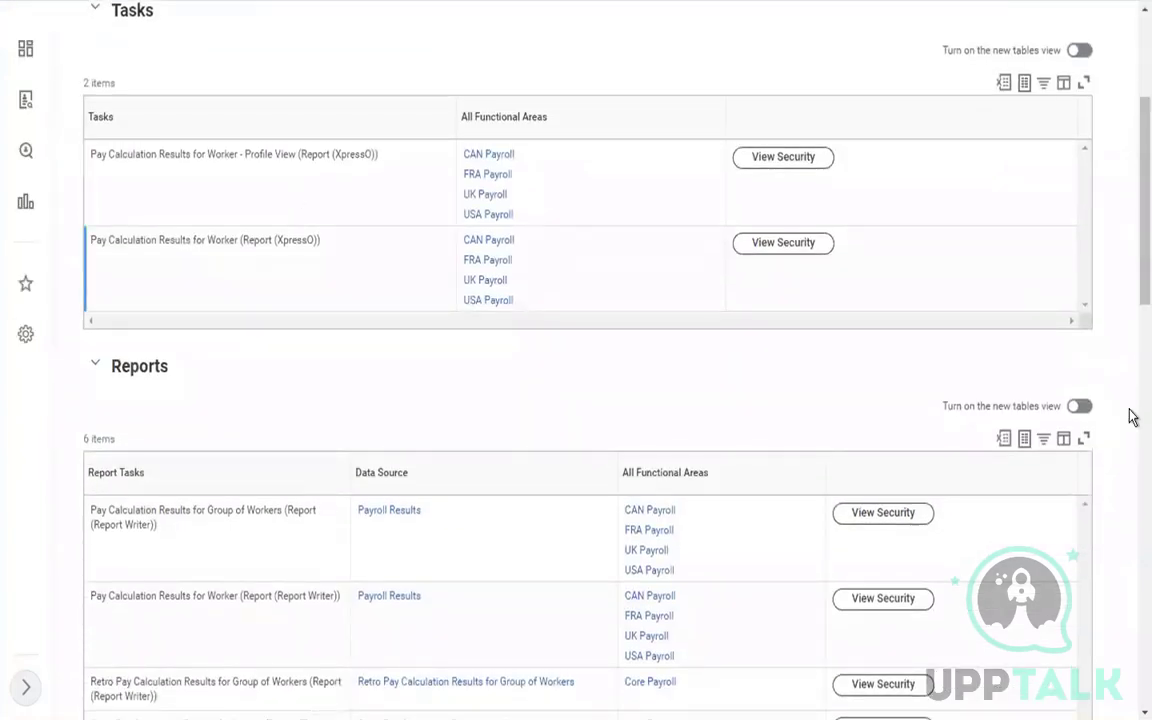
pyautogui.scroll(-4, 1131, 327)
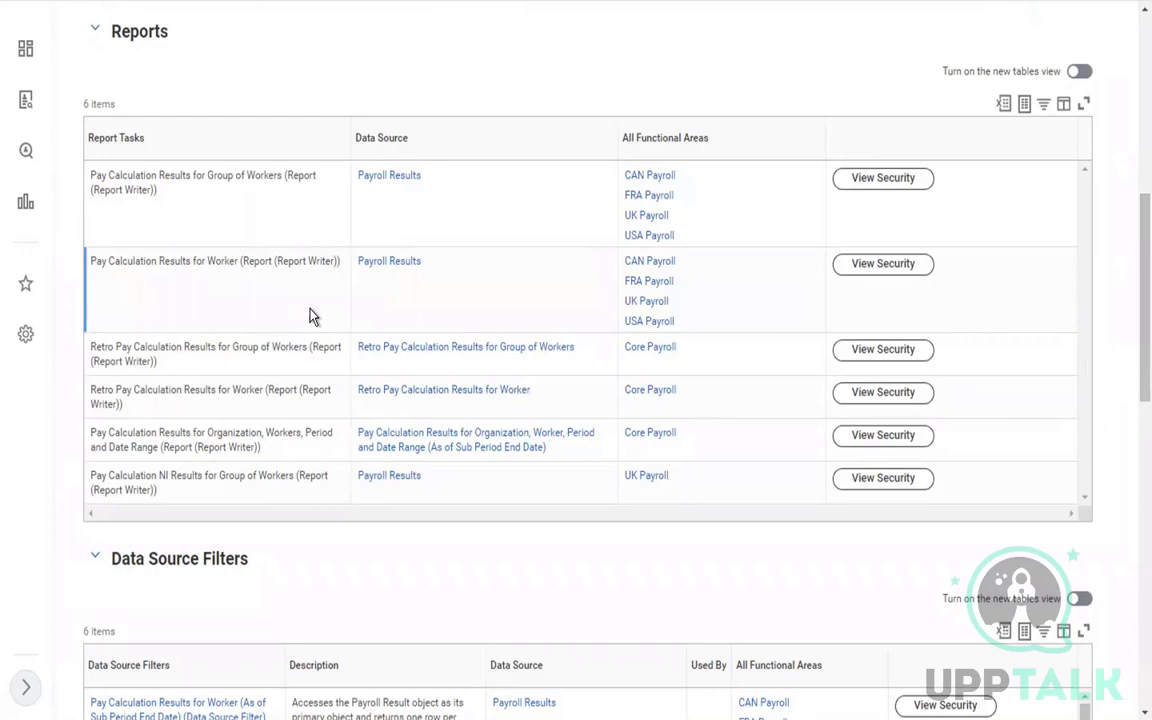
pyautogui.click(884, 180)
pyautogui.rightClick(884, 181)
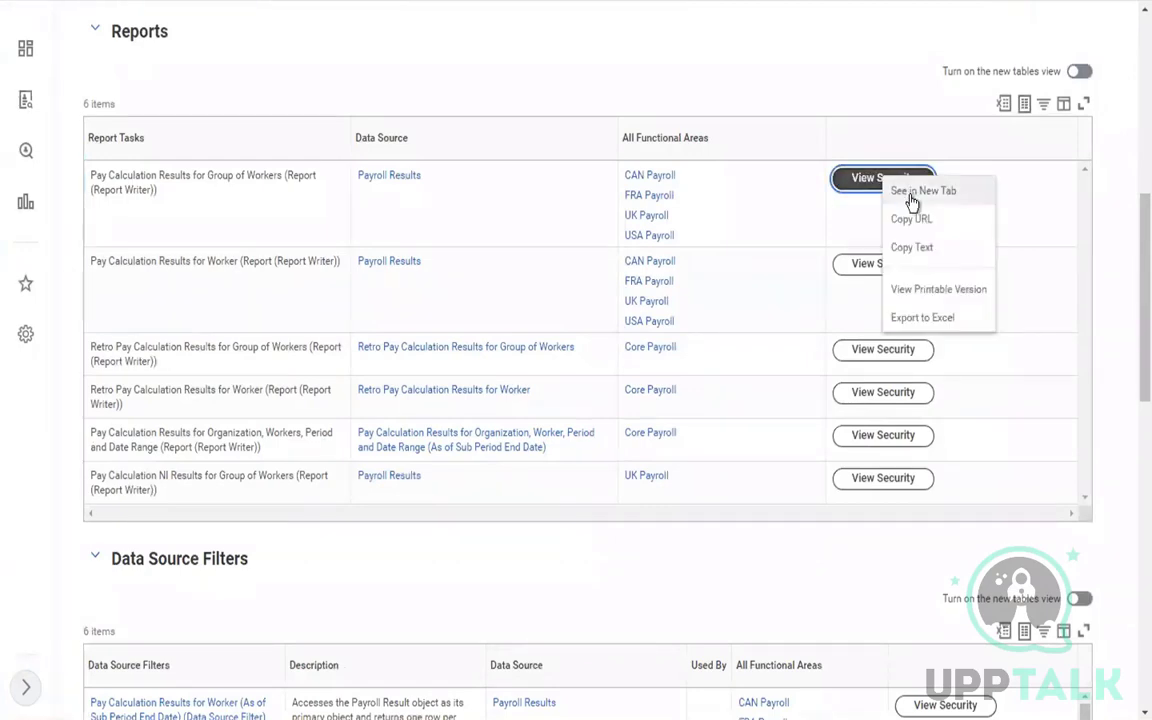
# Open Group of Workers report security and edit the USA domain's security policy permissions
pyautogui.click(913, 198)
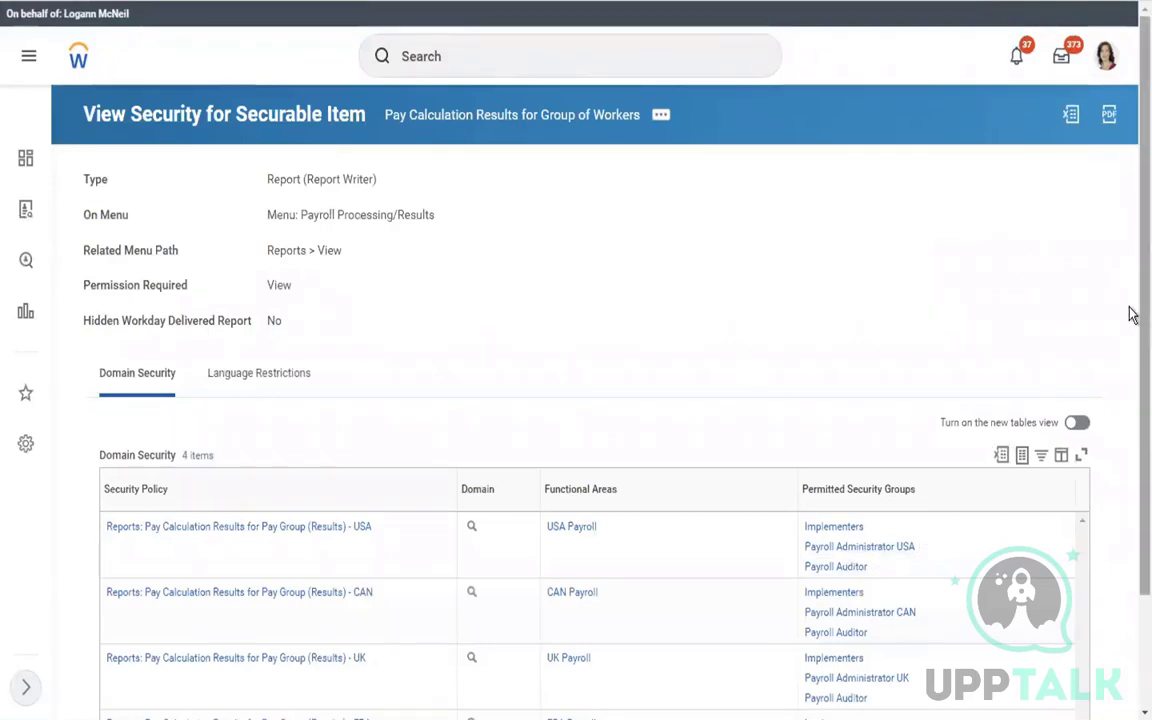
pyautogui.scroll(-2, 1129, 325)
pyautogui.moveTo(1129, 337); pyautogui.dragTo(1129, 347)
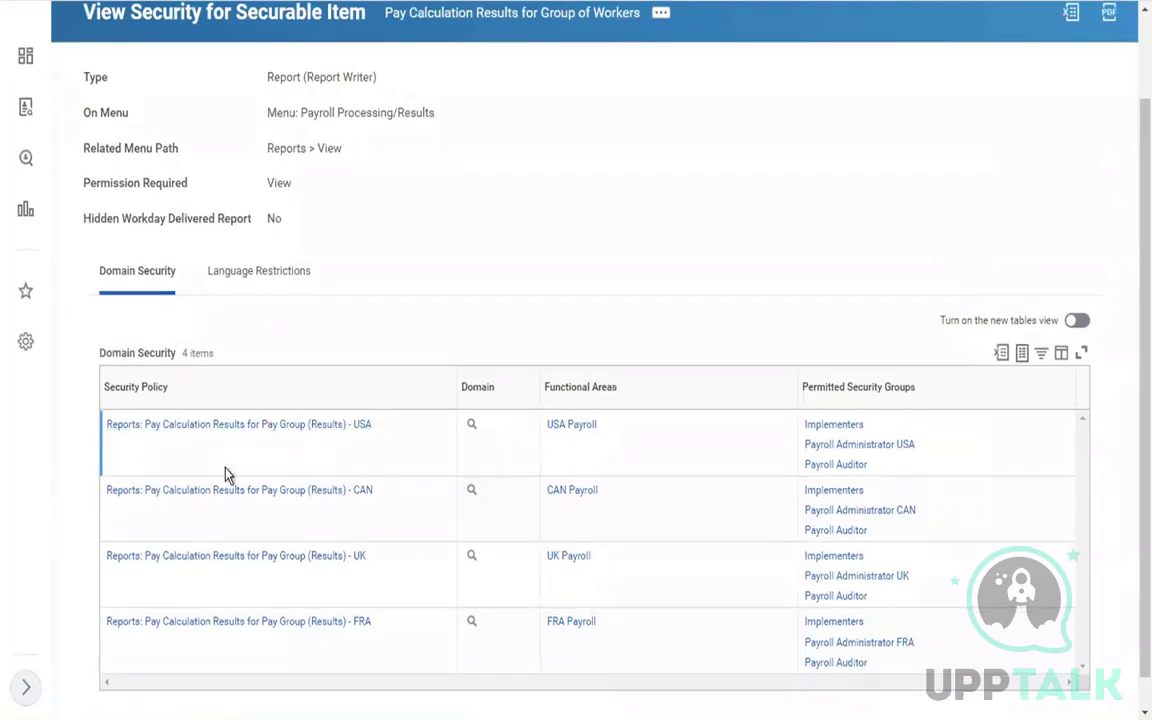
pyautogui.click(487, 425)
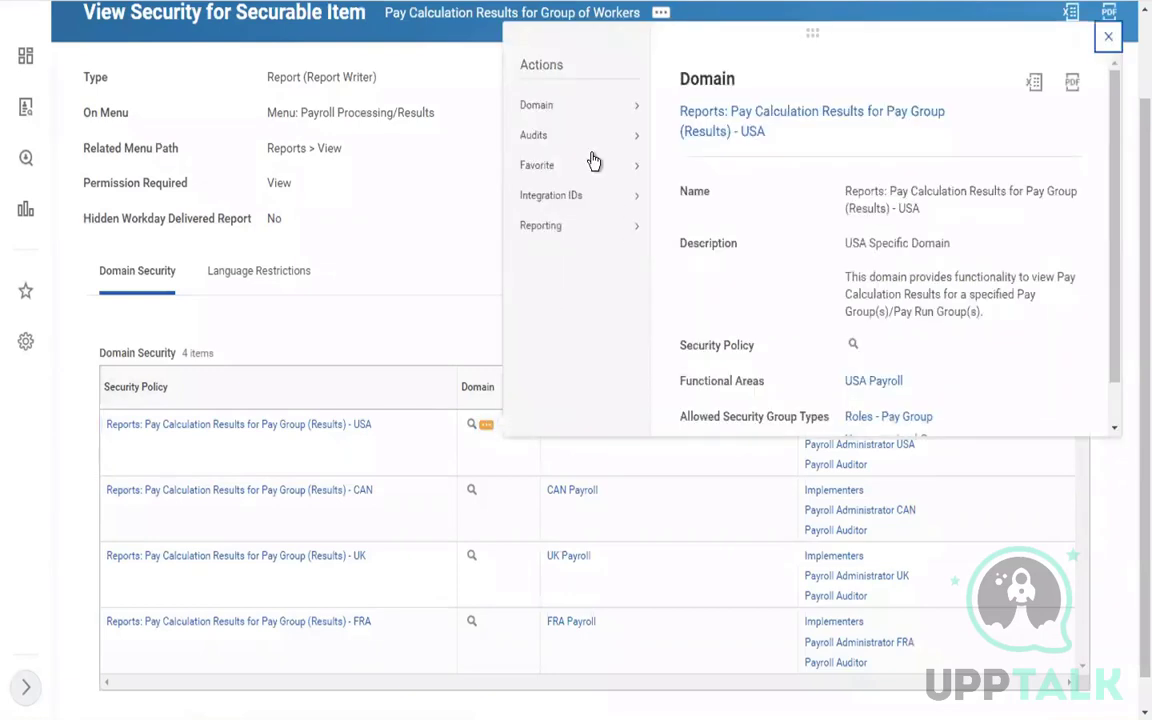
pyautogui.moveTo(563, 108)
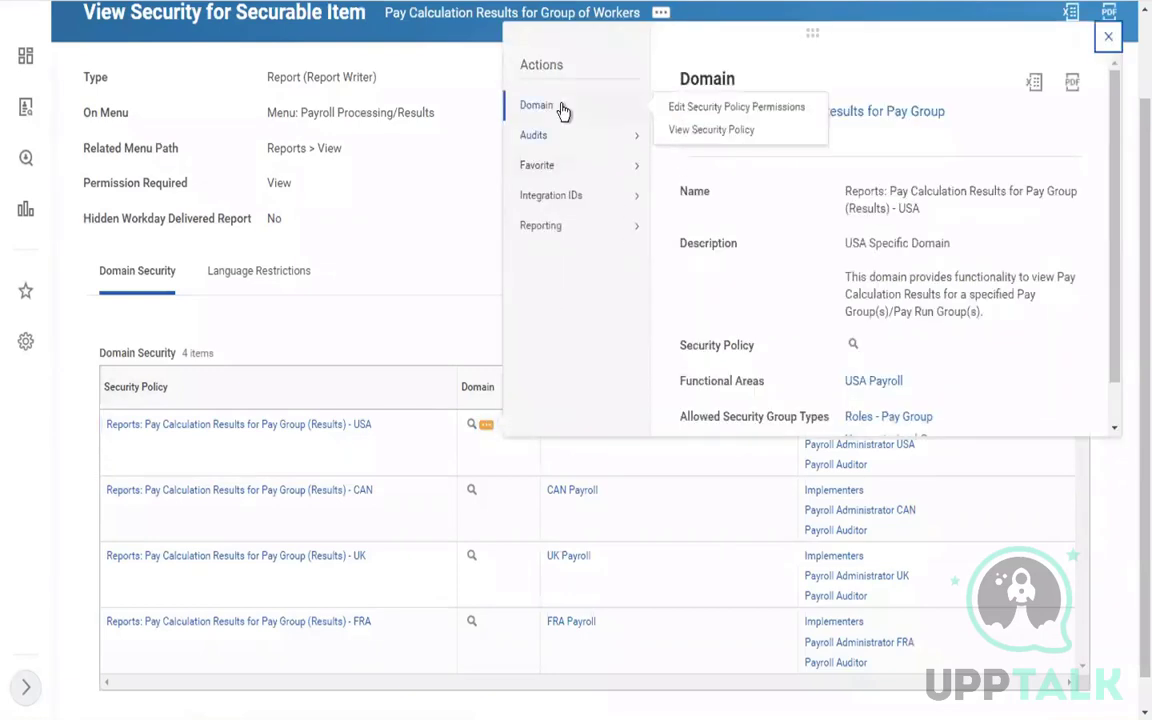
pyautogui.click(686, 112)
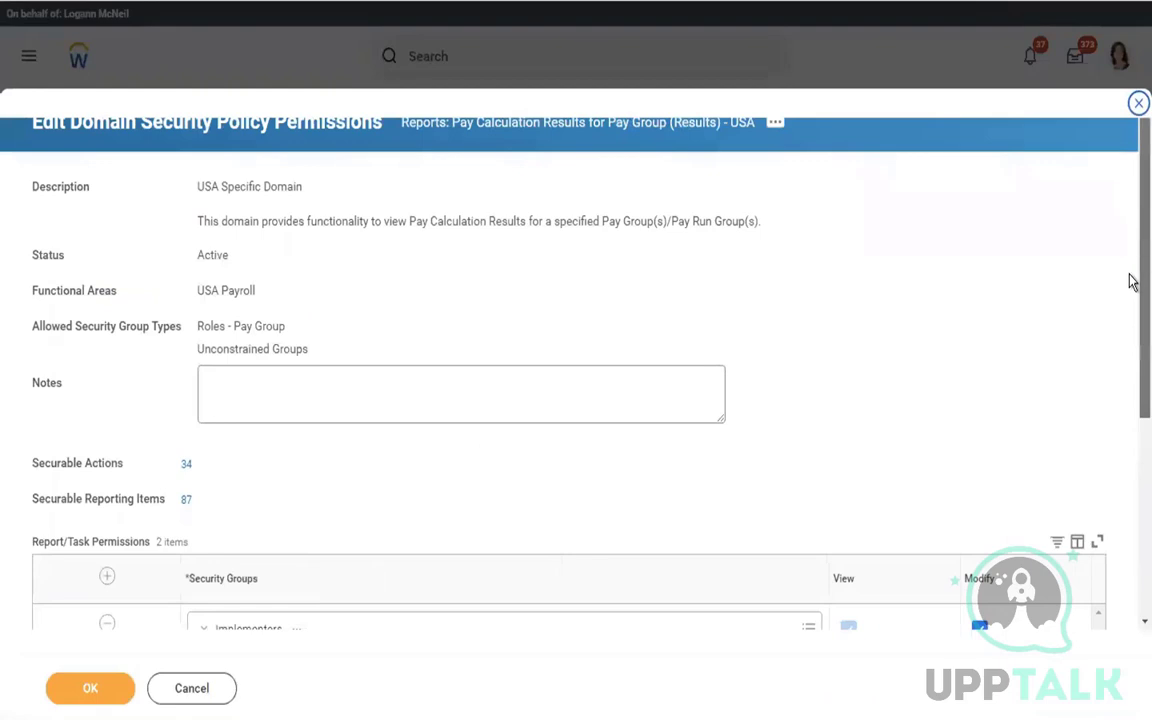
# Add Payroll Specialist beside Payroll Auditor as a view-only group on the Pay Group (Results) - USA domain and save
pyautogui.scroll(-3, 1131, 280)
pyautogui.moveTo(1129, 280); pyautogui.dragTo(1129, 318)
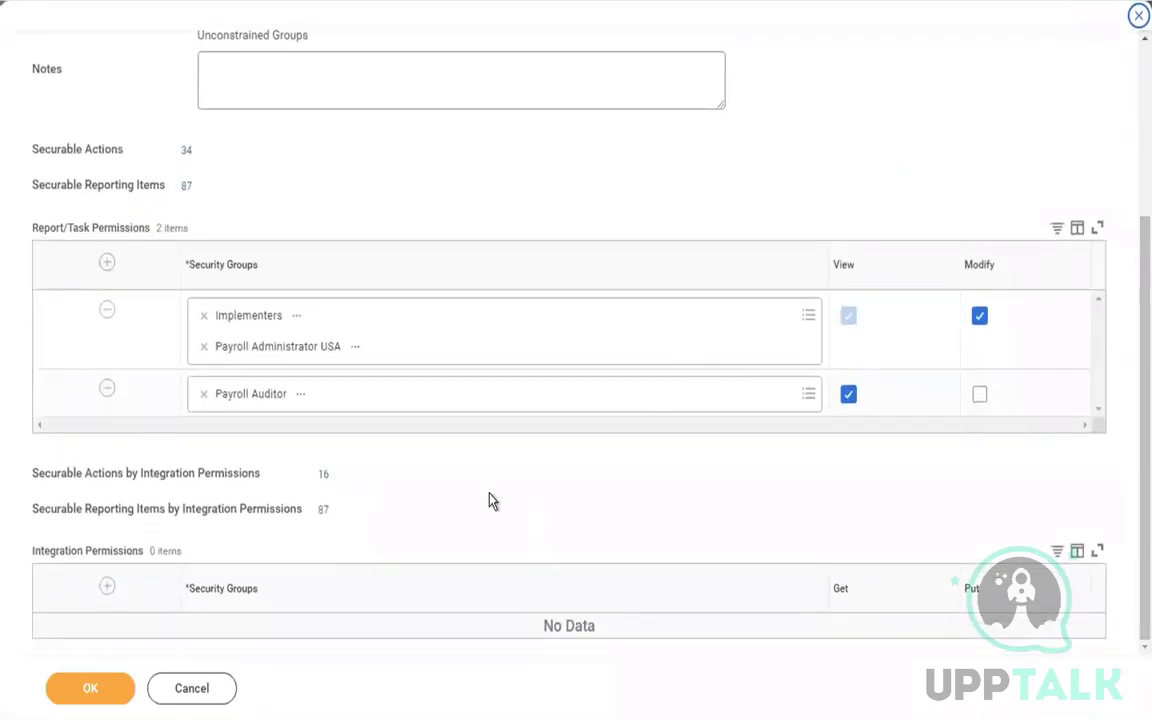
pyautogui.click(421, 410)
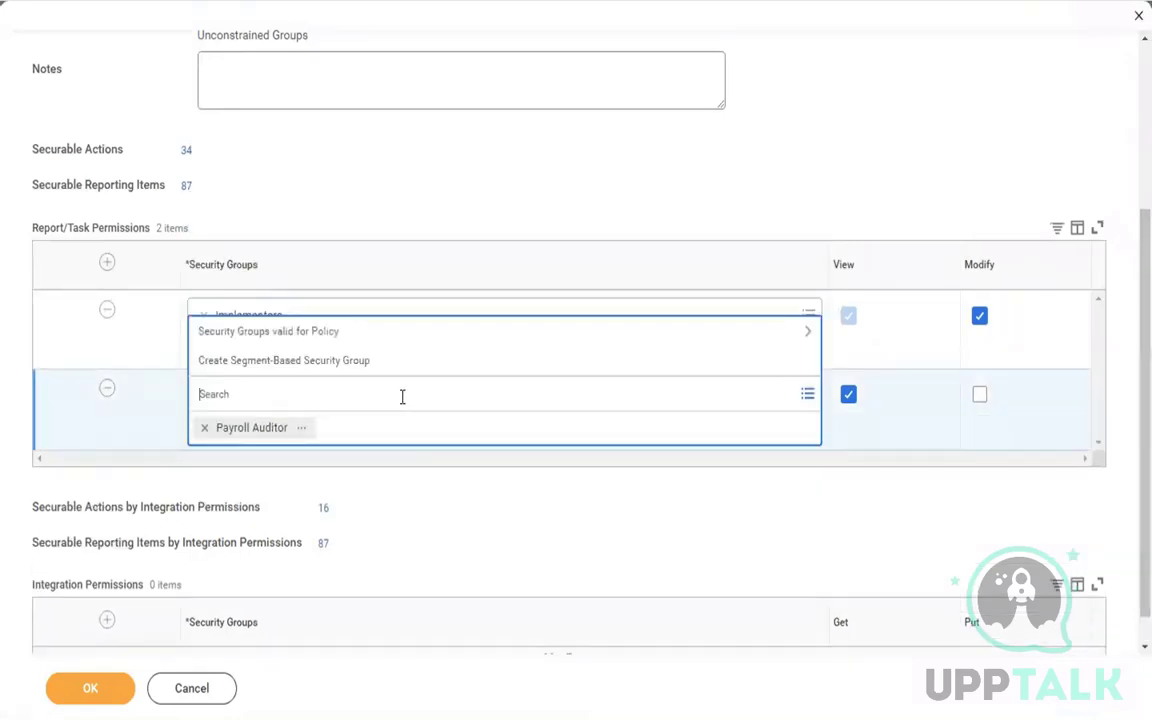
pyautogui.write('payroll specialist')
pyautogui.press('Return')
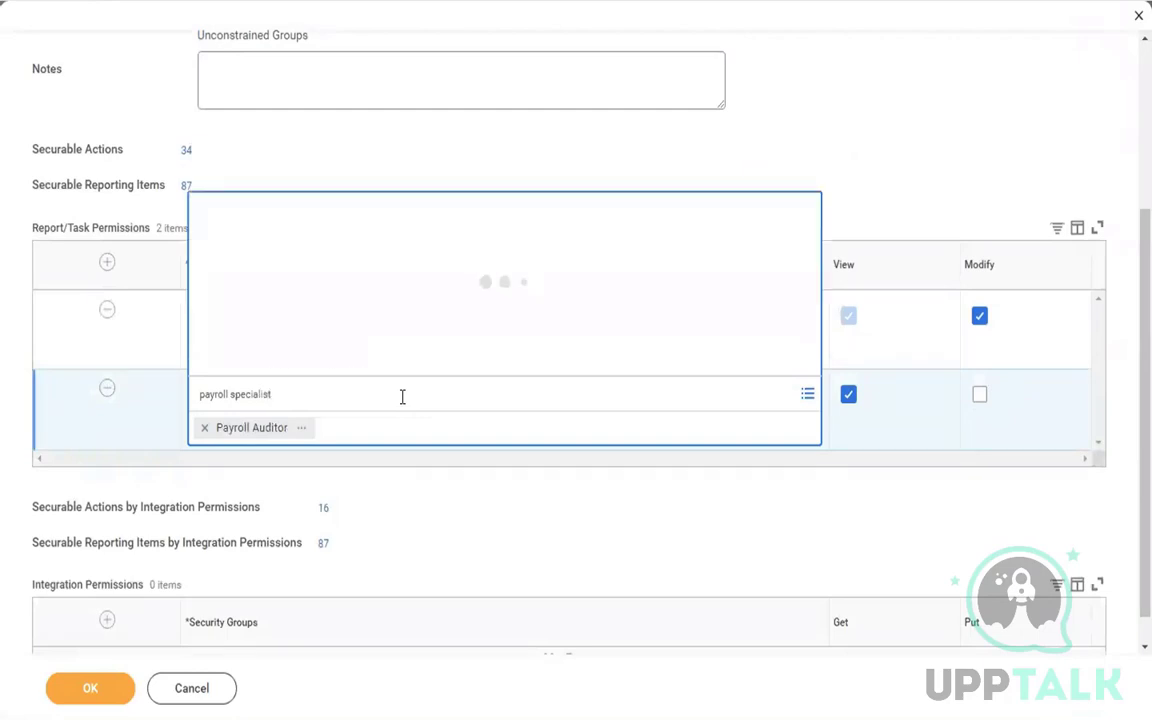
pyautogui.click(89, 687)
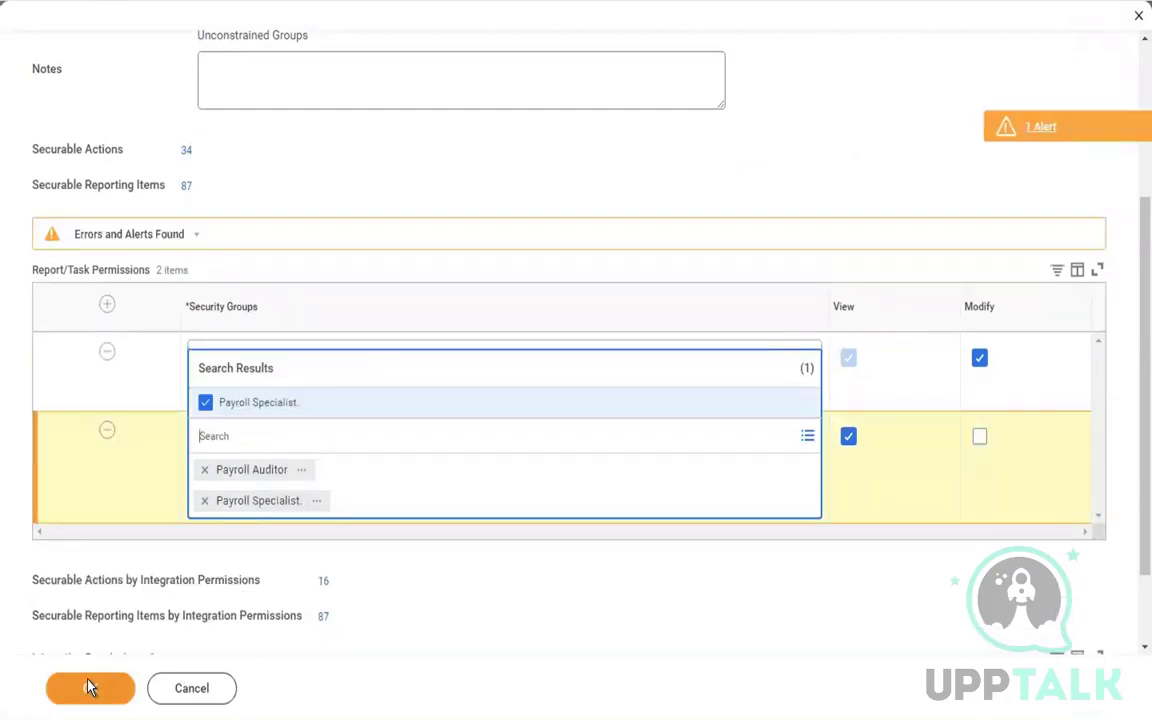
pyautogui.click(89, 687)
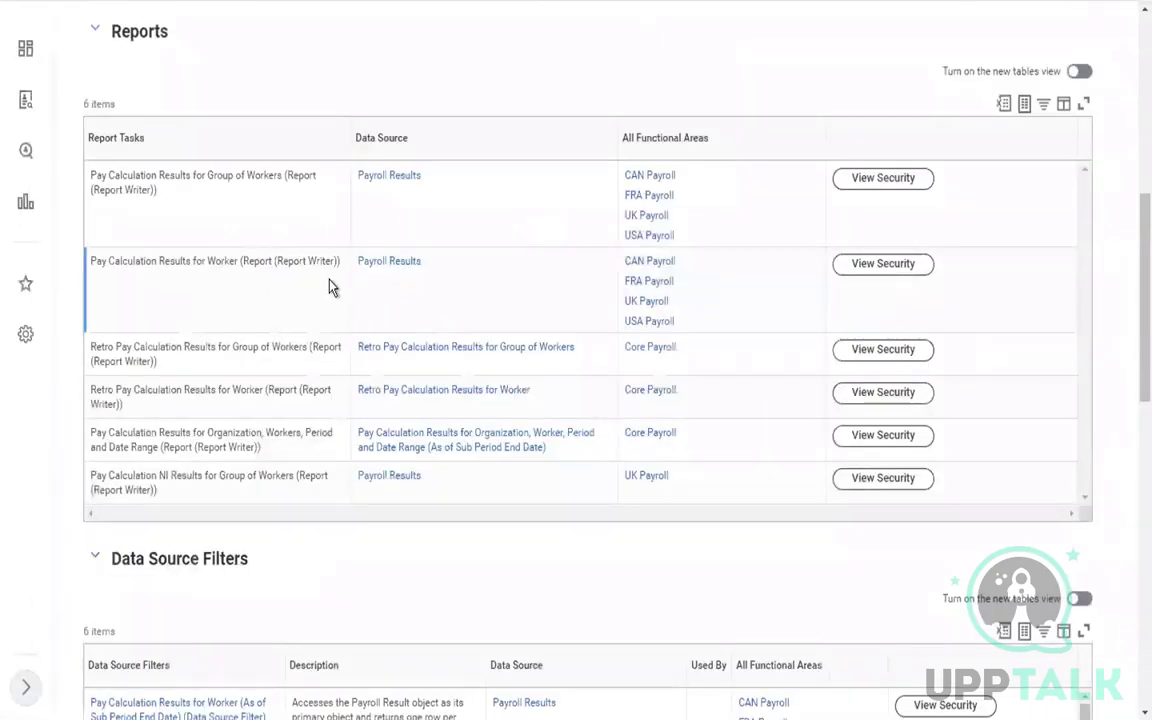
# Open View Security for the Pay Calculation Results for Group of Workers report and browse its related actions
pyautogui.rightClick(876, 185)
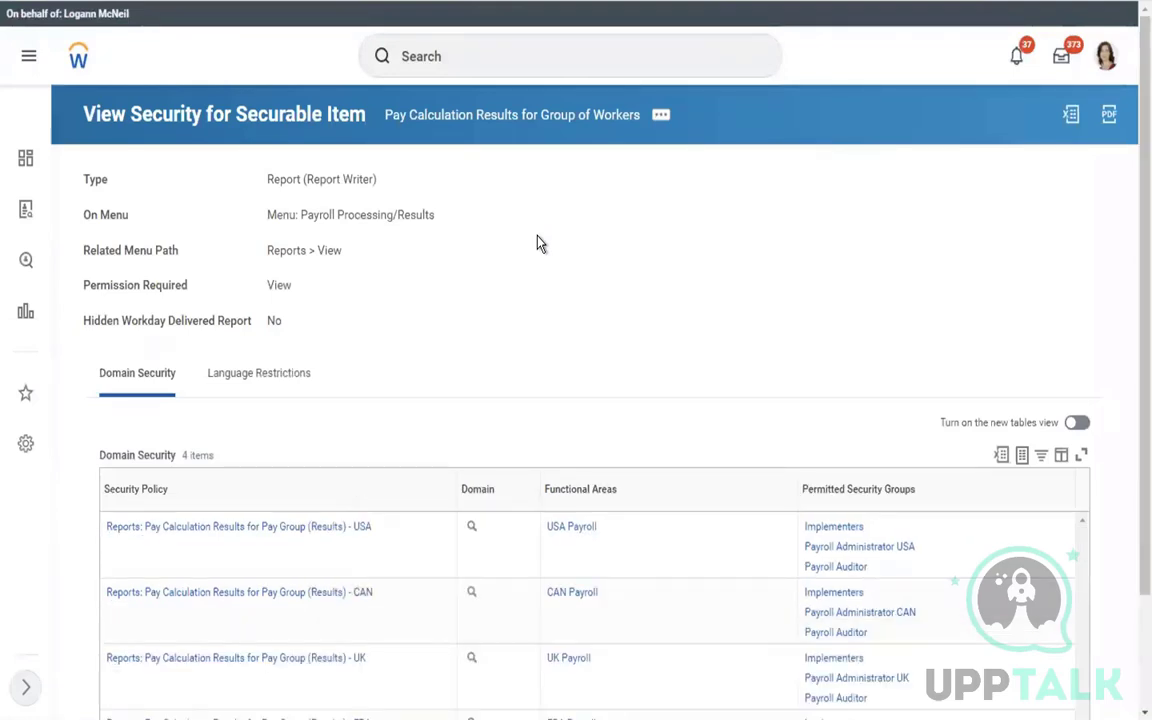
pyautogui.click(662, 117)
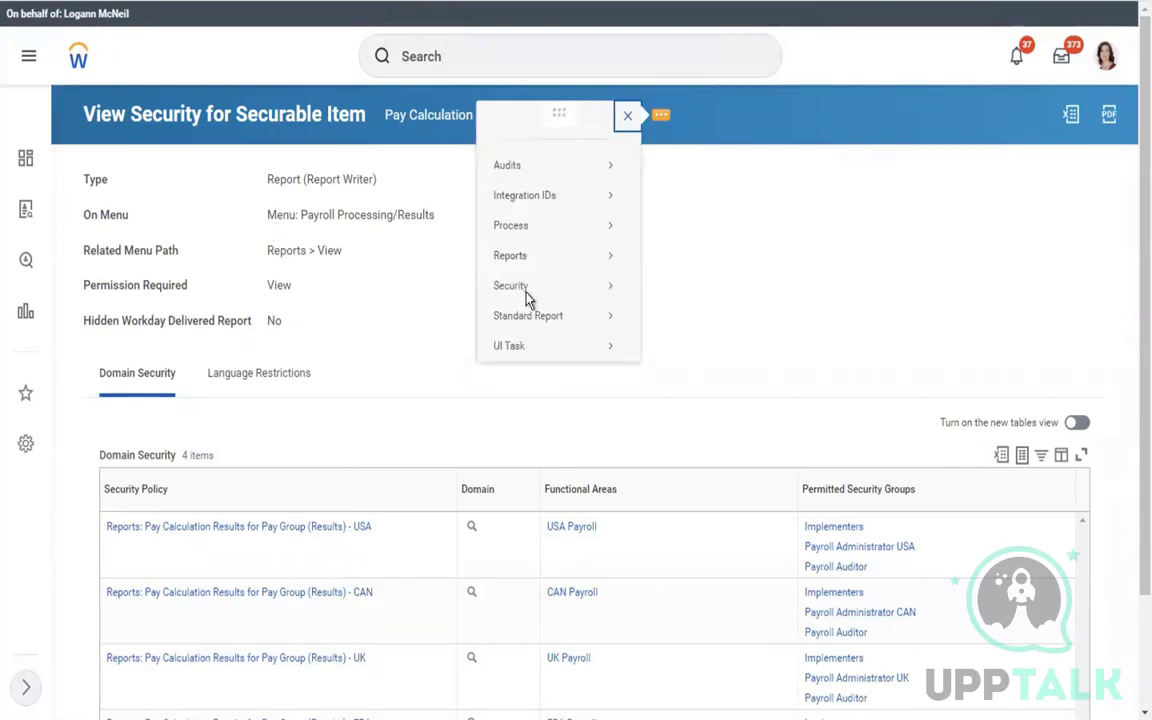
pyautogui.moveTo(526, 299)
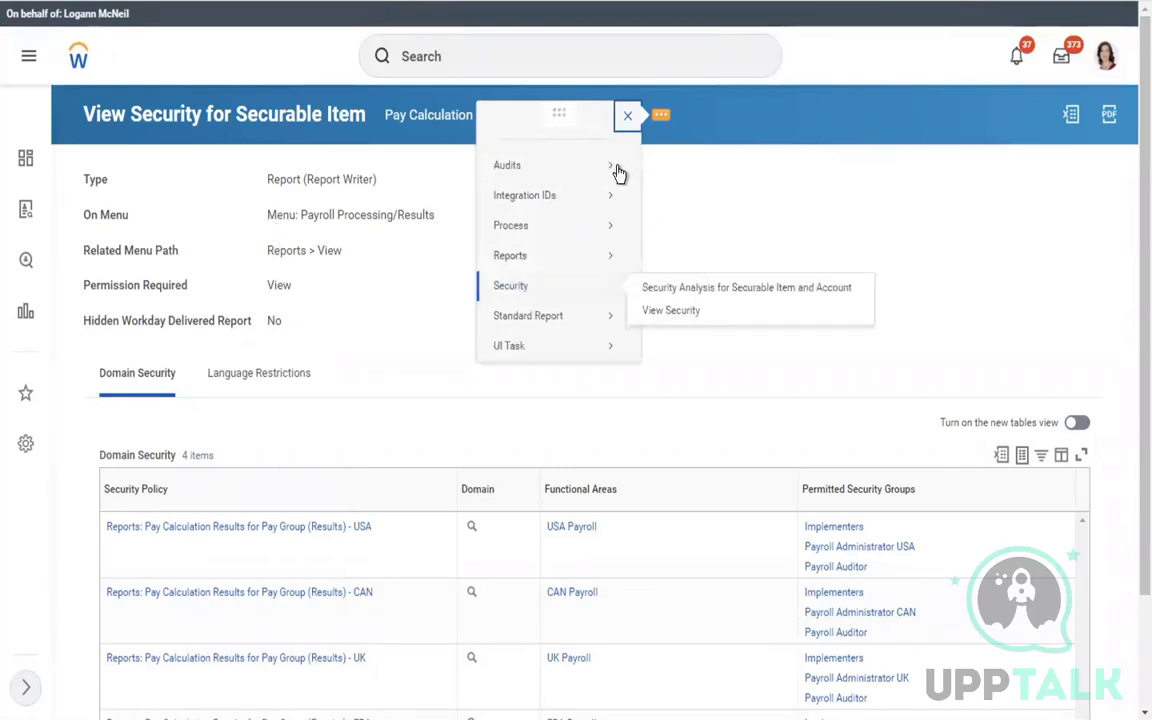
pyautogui.click(760, 216)
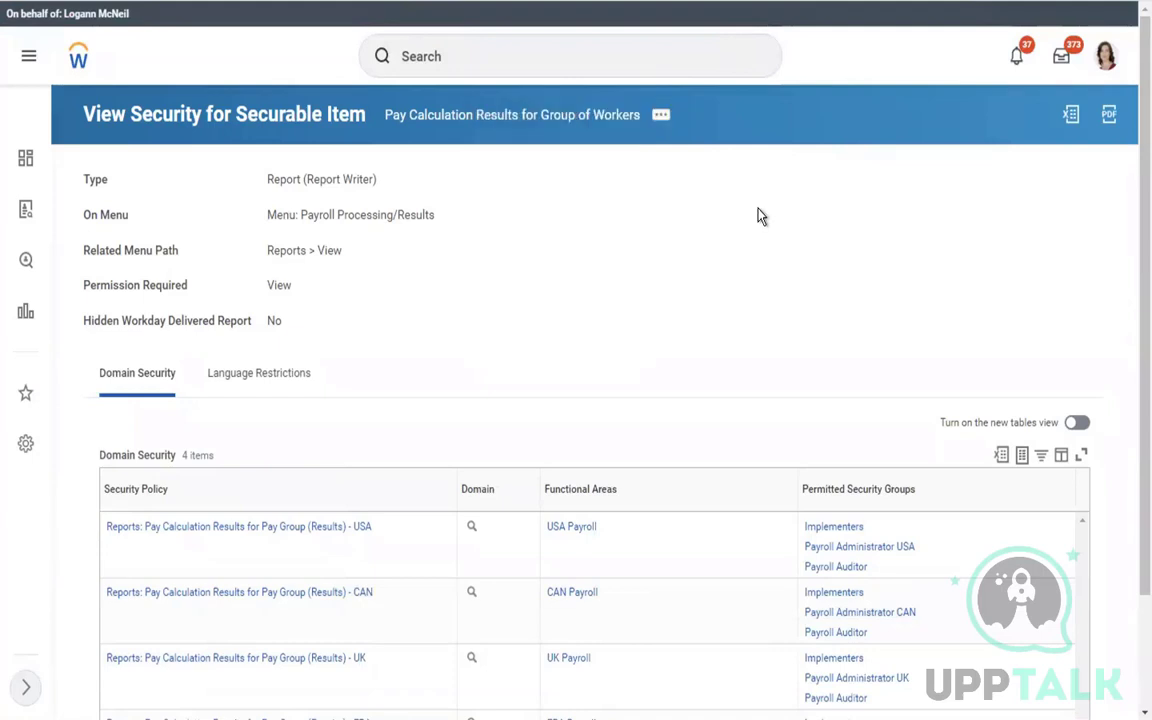
pyautogui.click(660, 118)
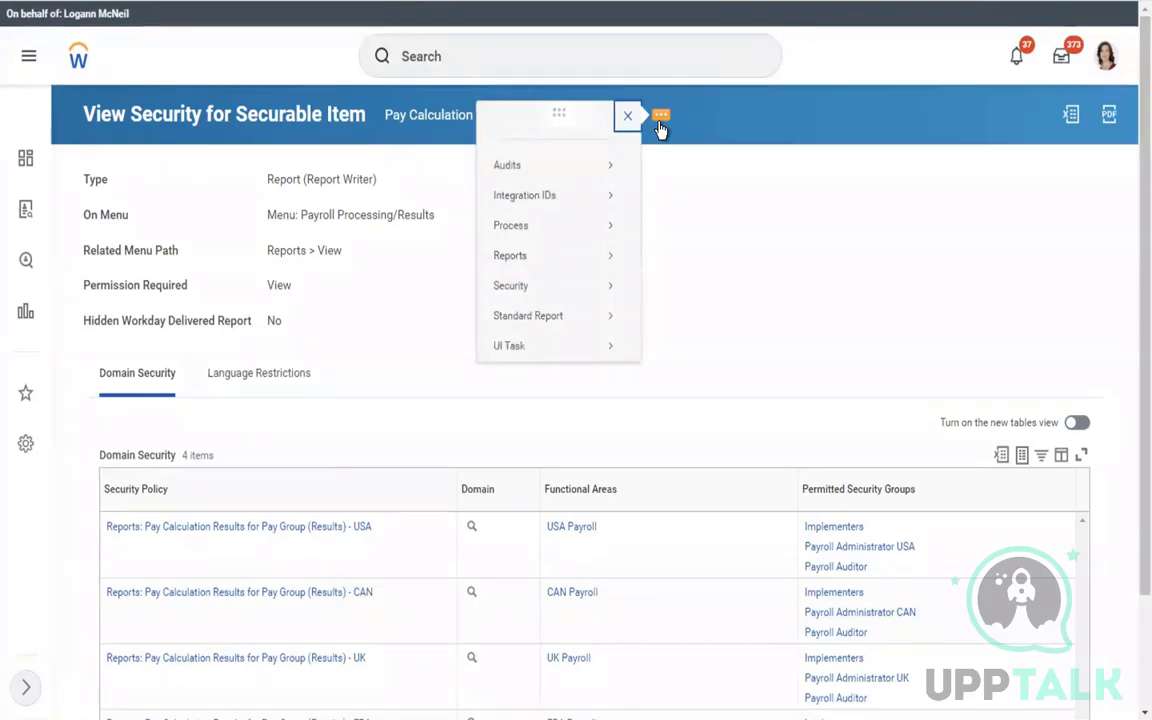
pyautogui.click(568, 61)
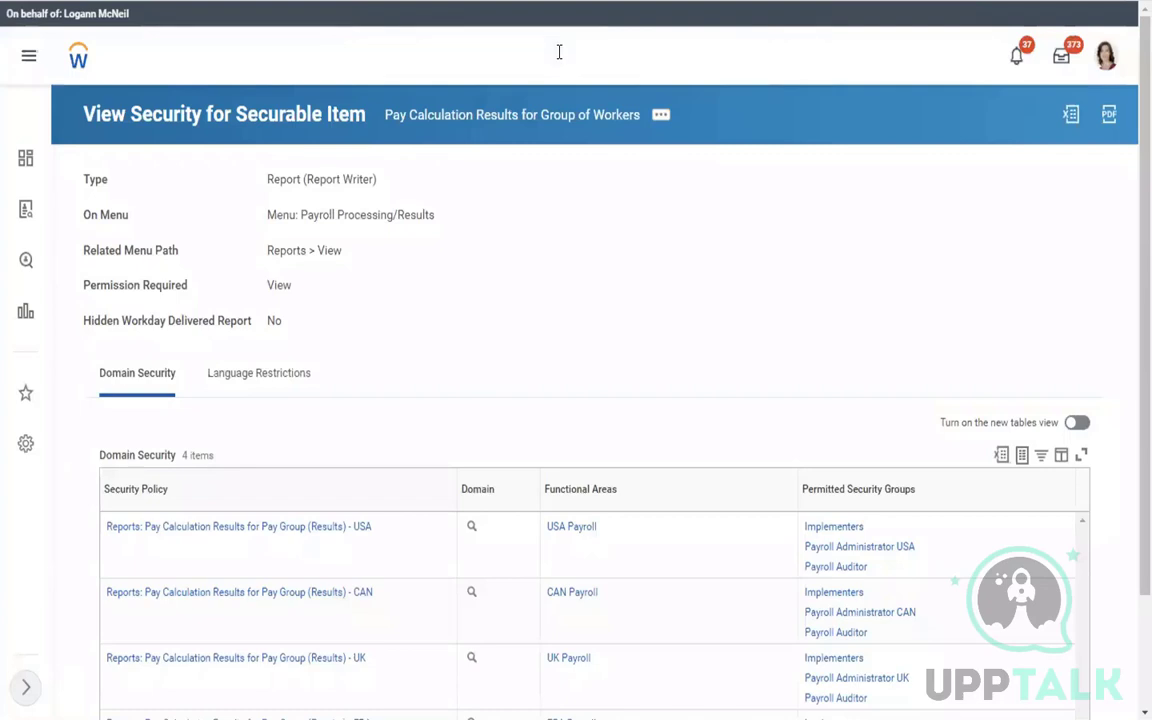
# Run Activate Pending Security Policy Changes with the comment 'Activate' and confirm the changes
pyautogui.click(559, 52)
pyautogui.write('acti')
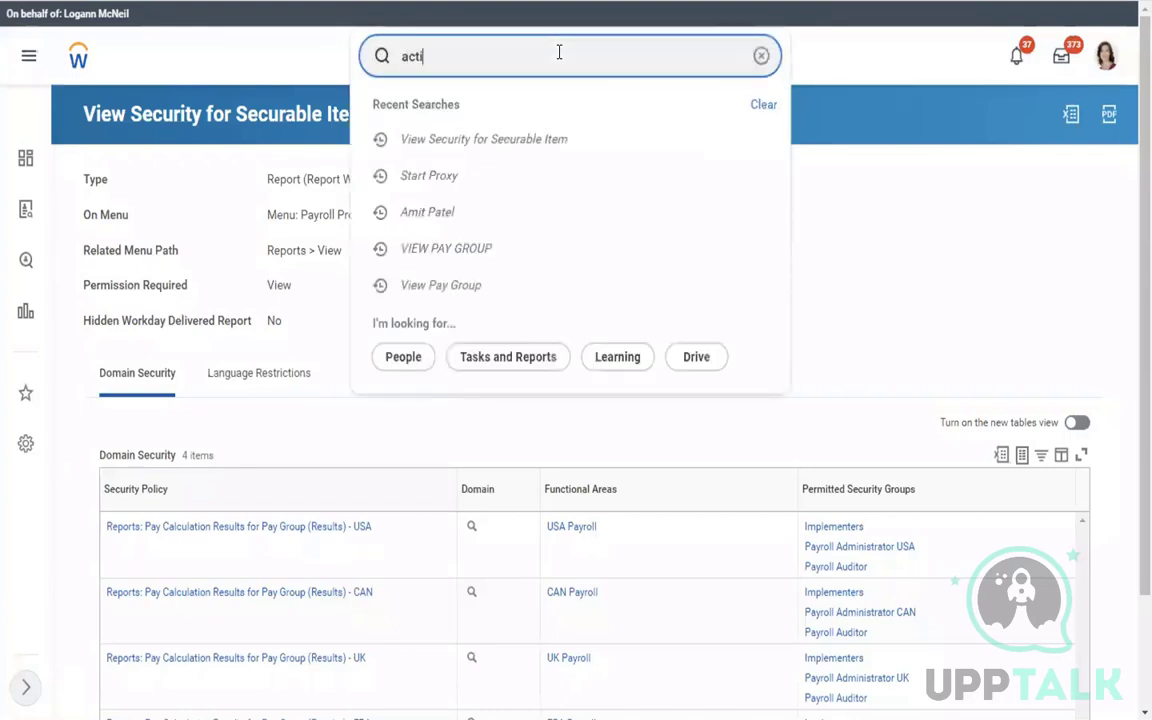
pyautogui.write(' pend sec pol')
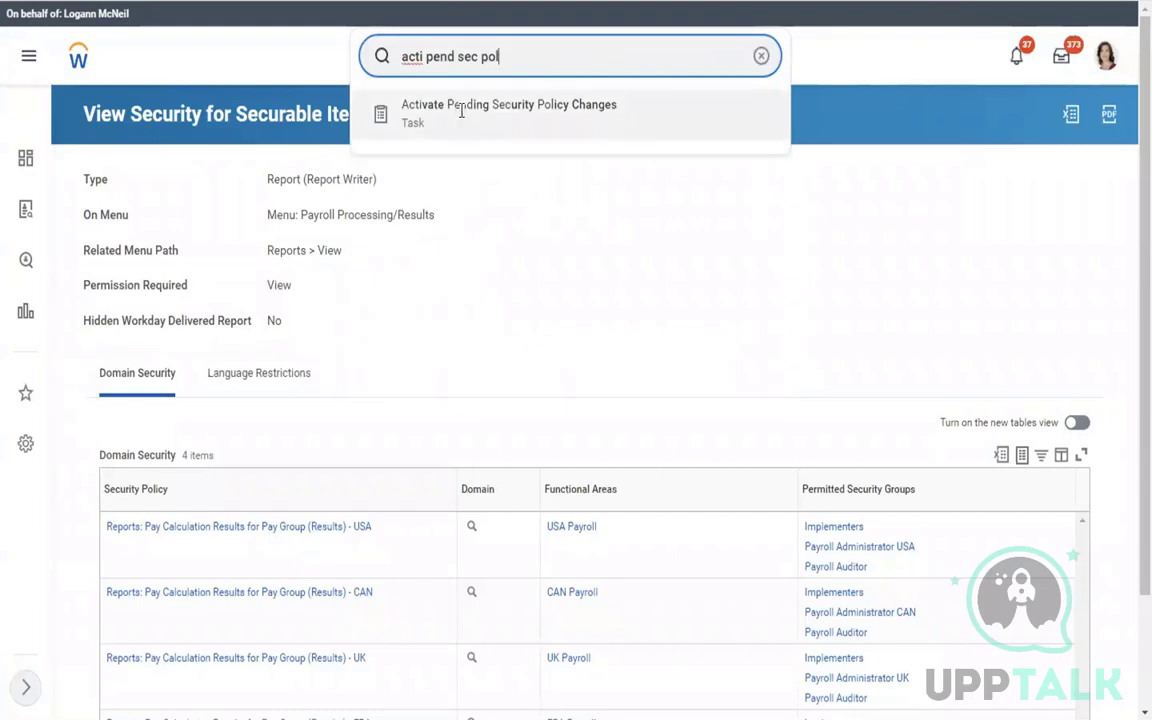
pyautogui.click(462, 118)
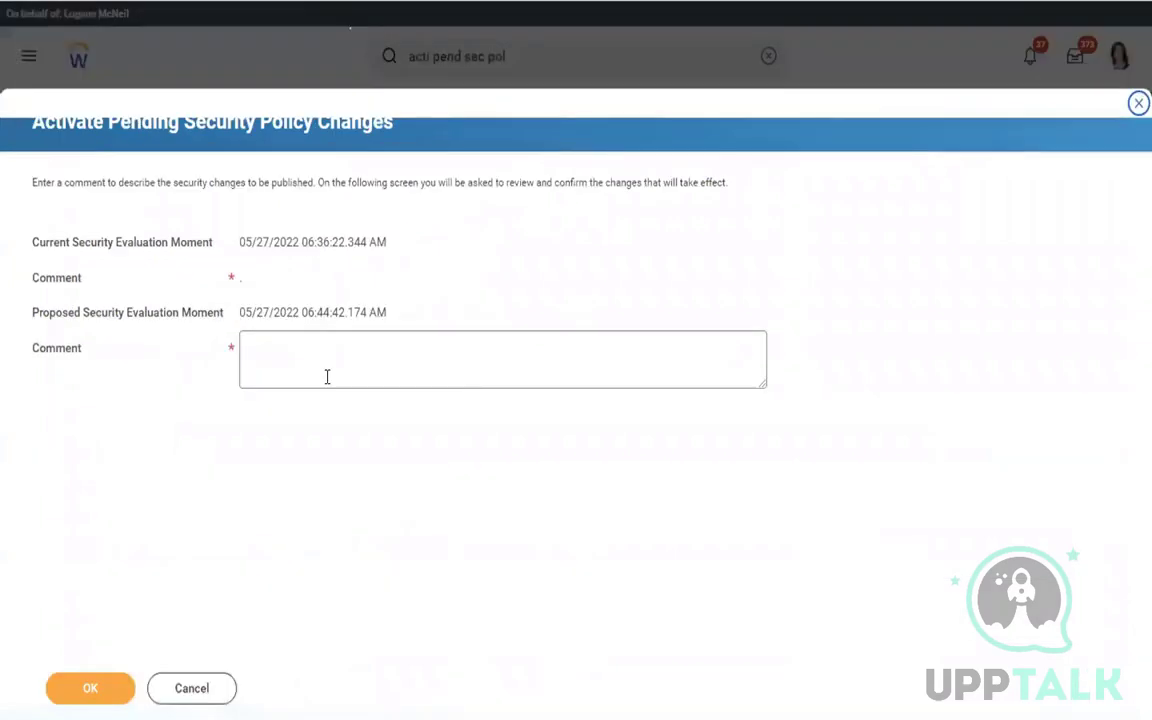
pyautogui.click(327, 376)
pyautogui.write('Activ')
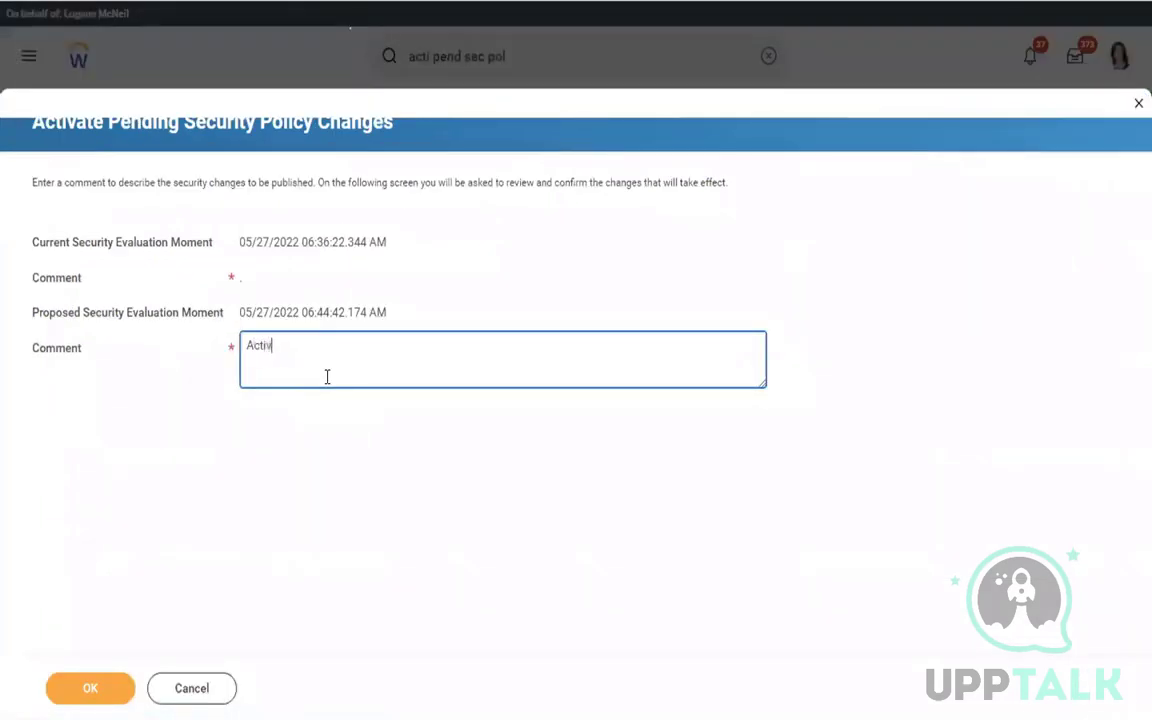
pyautogui.write('ate')
pyautogui.click(85, 687)
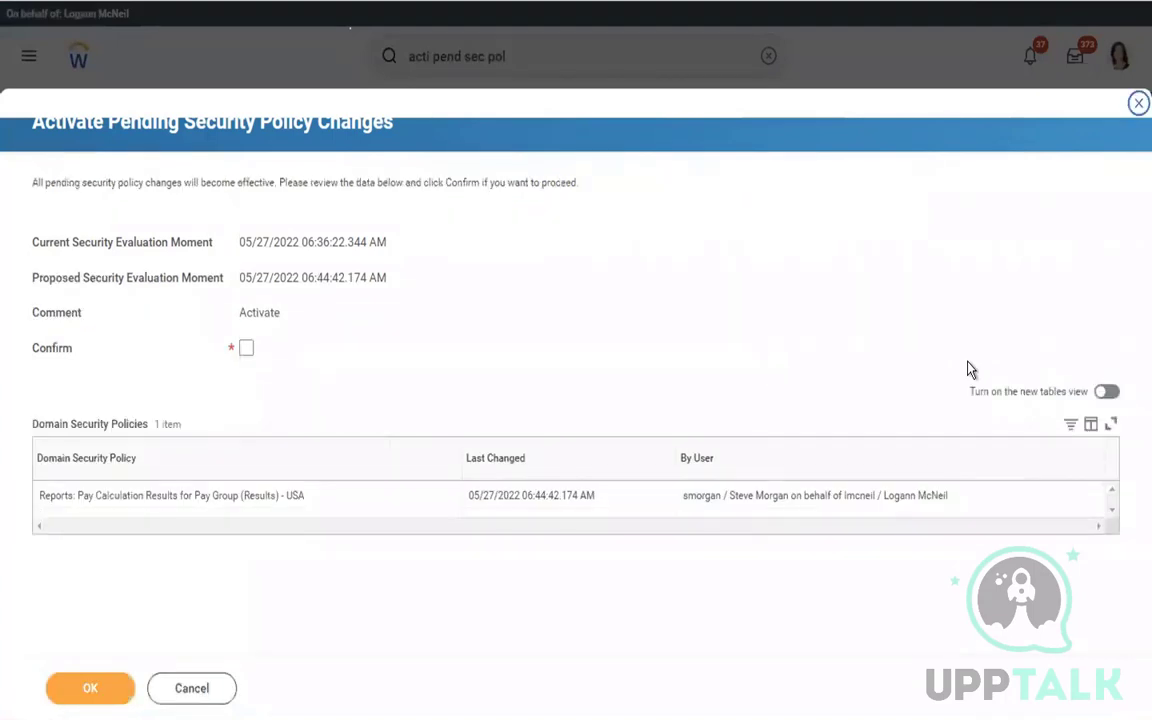
pyautogui.click(246, 350)
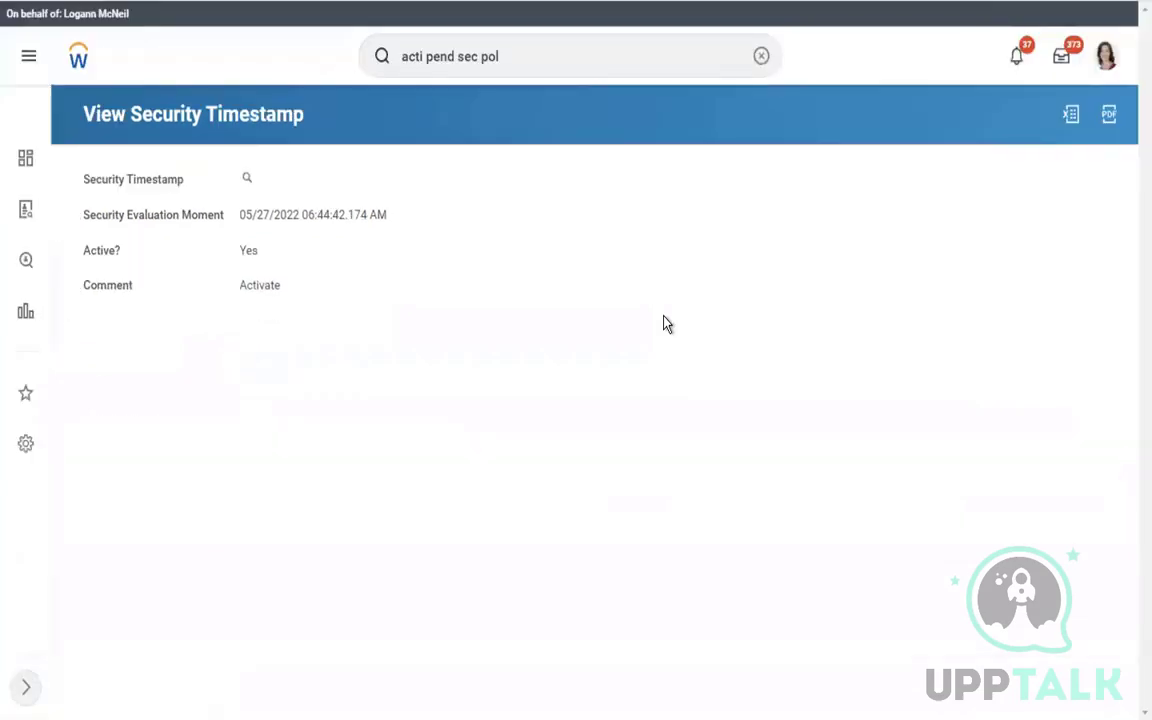
pyautogui.click(759, 57)
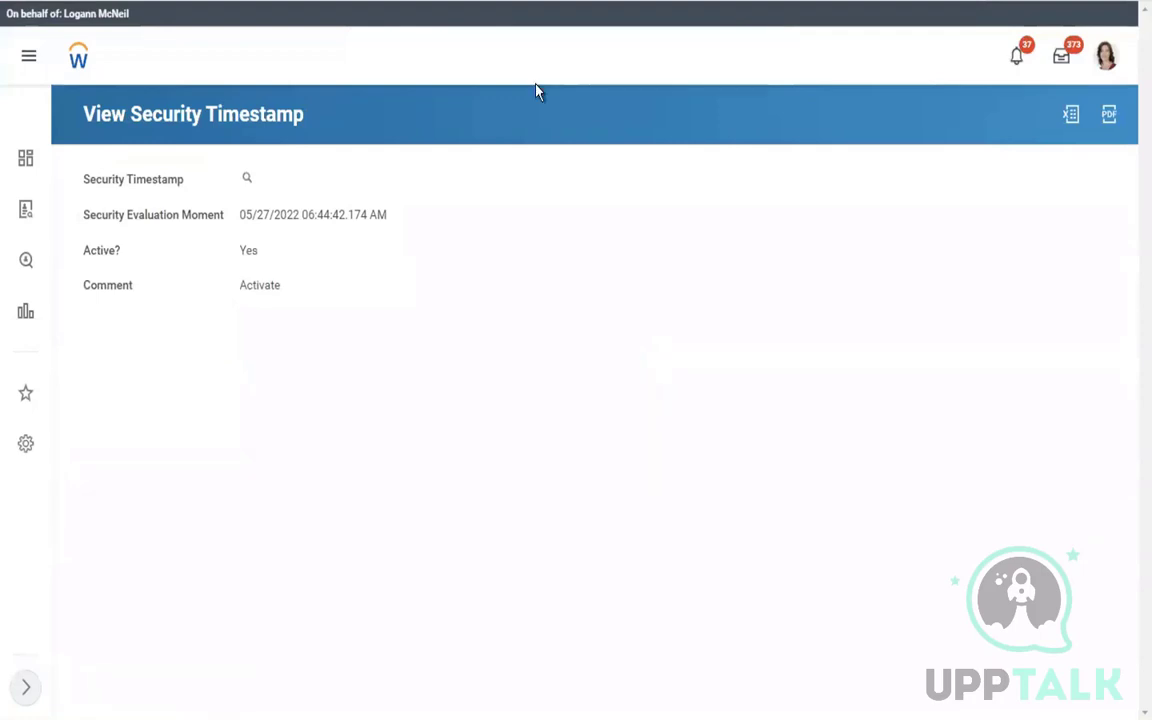
# Use Start Proxy to act as the worker being tested and reach their home page
pyautogui.click(525, 56)
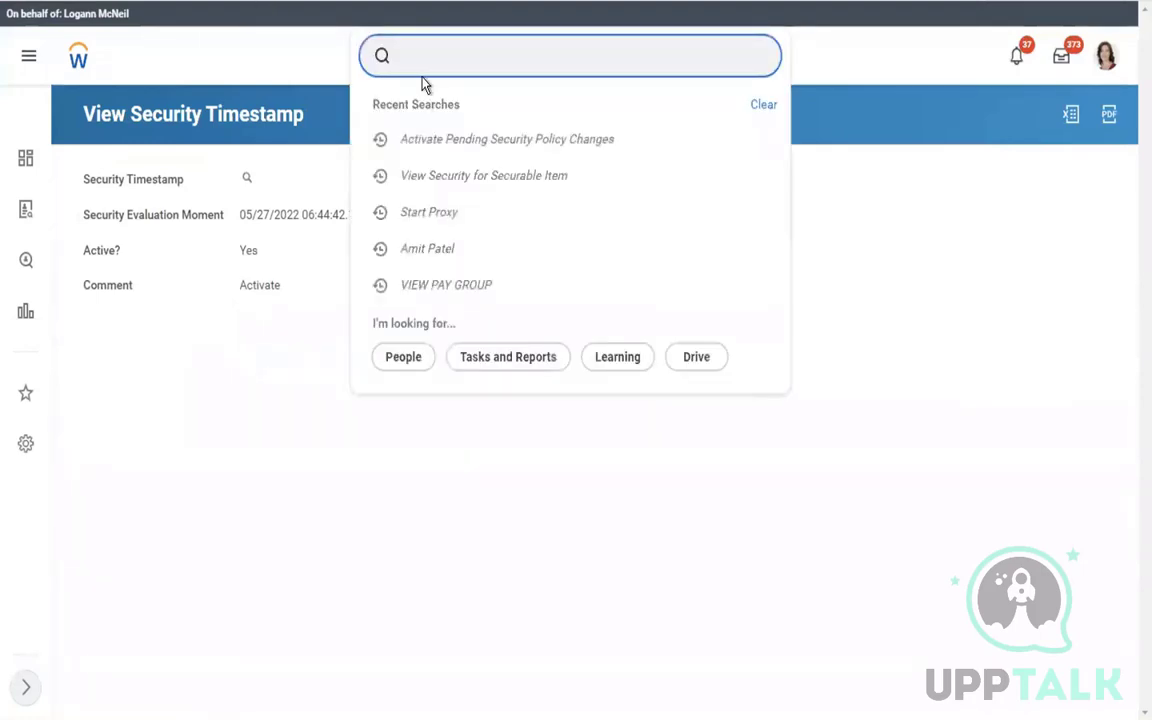
pyautogui.write('start proxy')
pyautogui.click(455, 117)
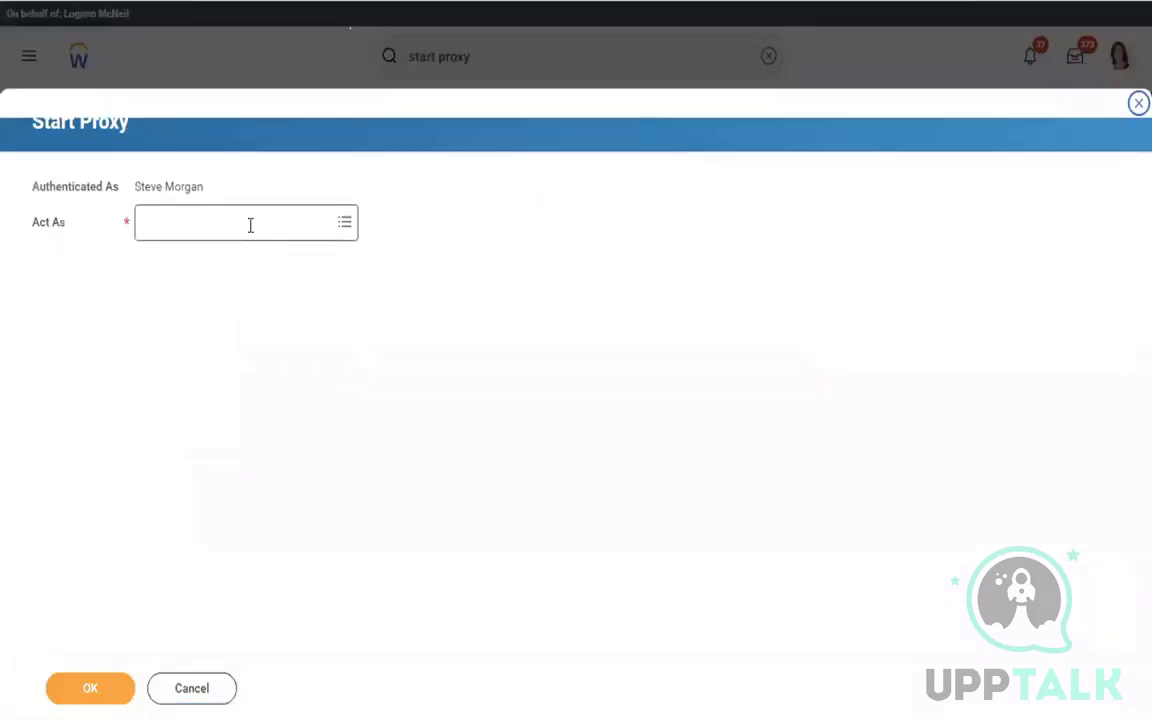
pyautogui.click(250, 224)
pyautogui.write('tammy')
pyautogui.press('Return')
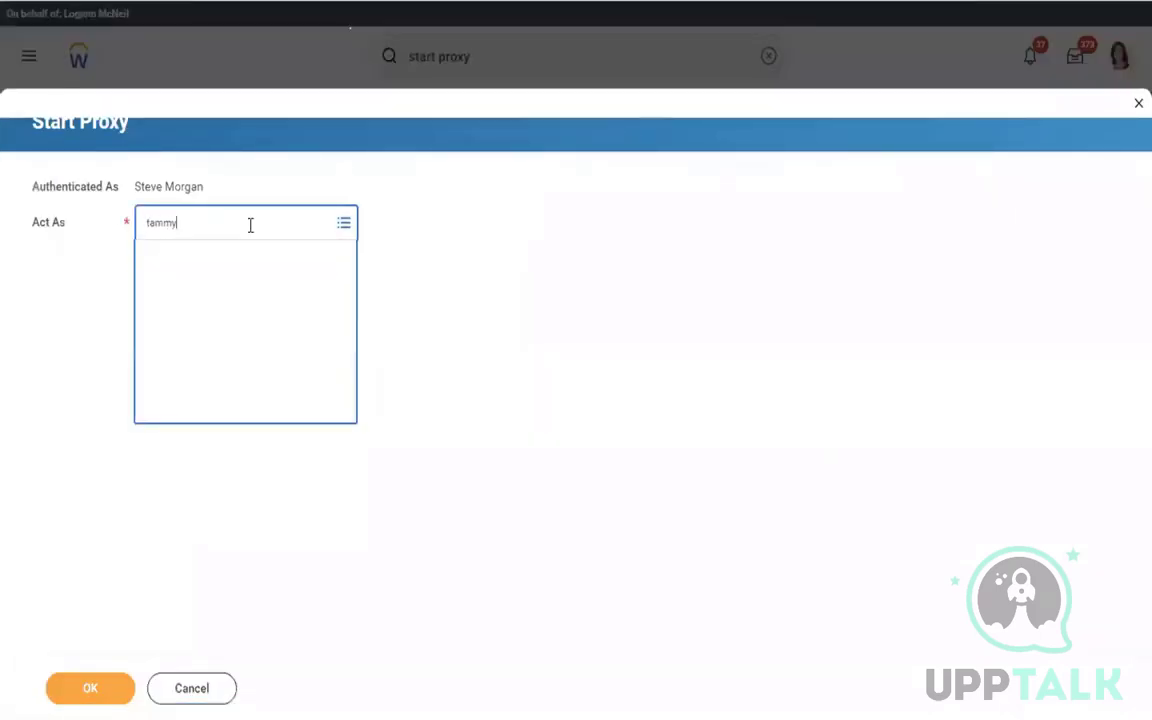
pyautogui.click(80, 700)
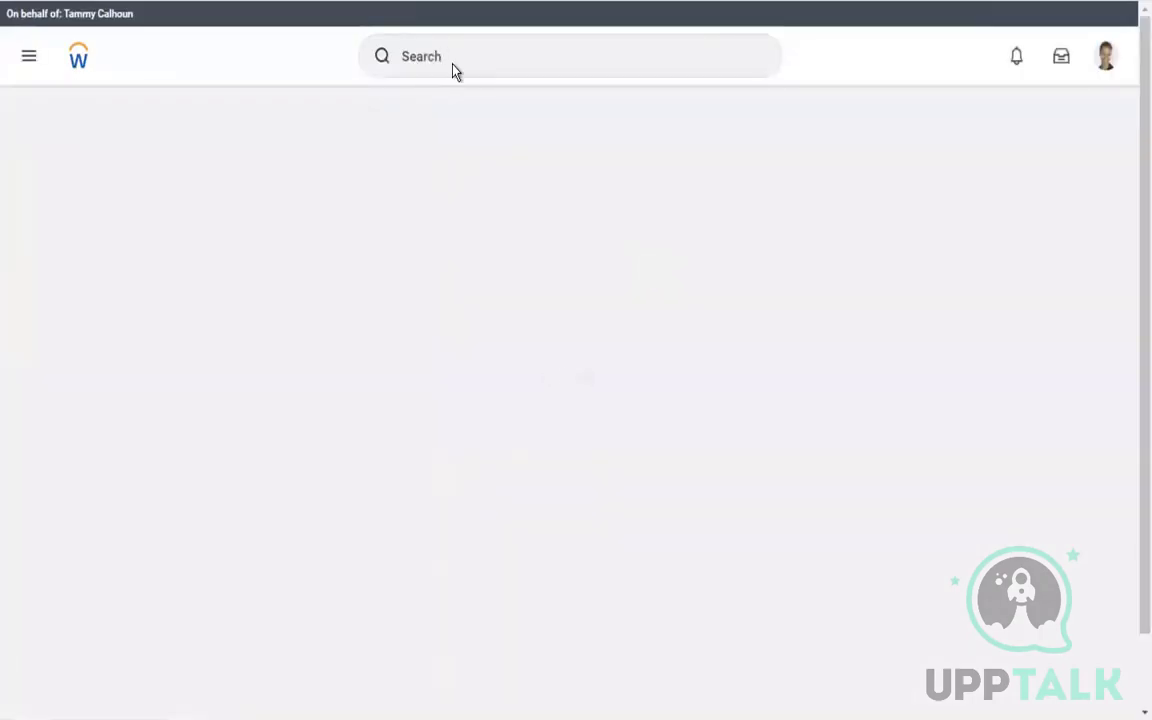
pyautogui.click(471, 63)
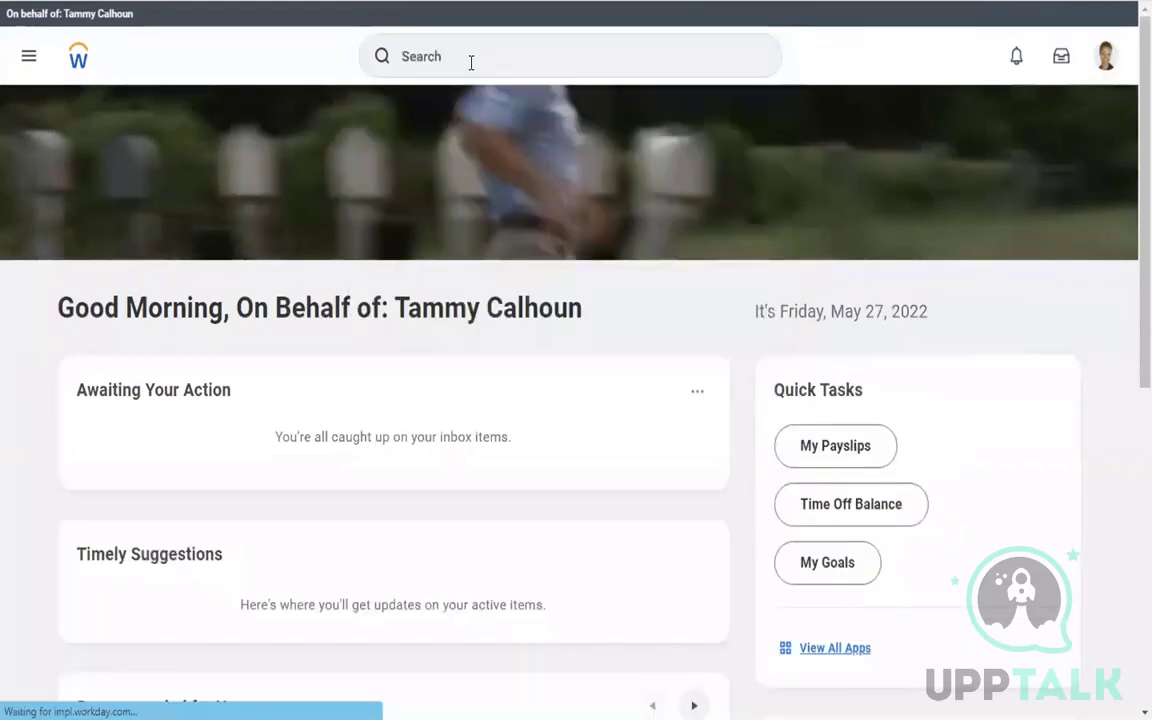
pyautogui.click(471, 58)
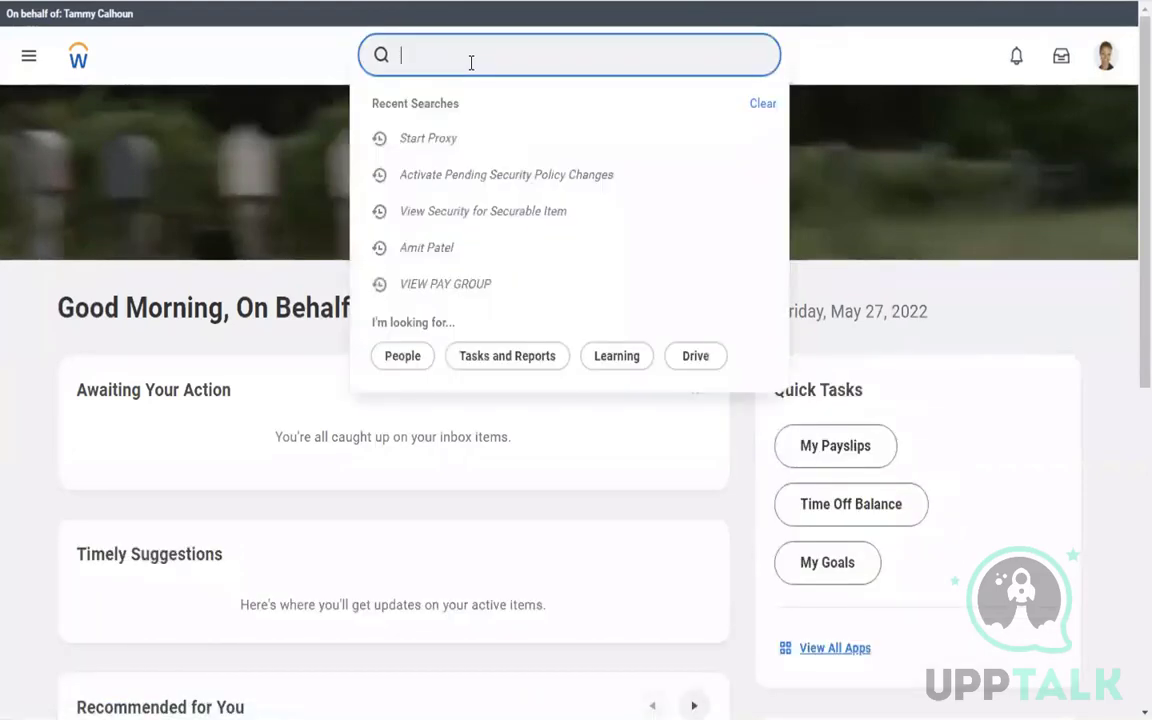
pyautogui.write('pay calc')
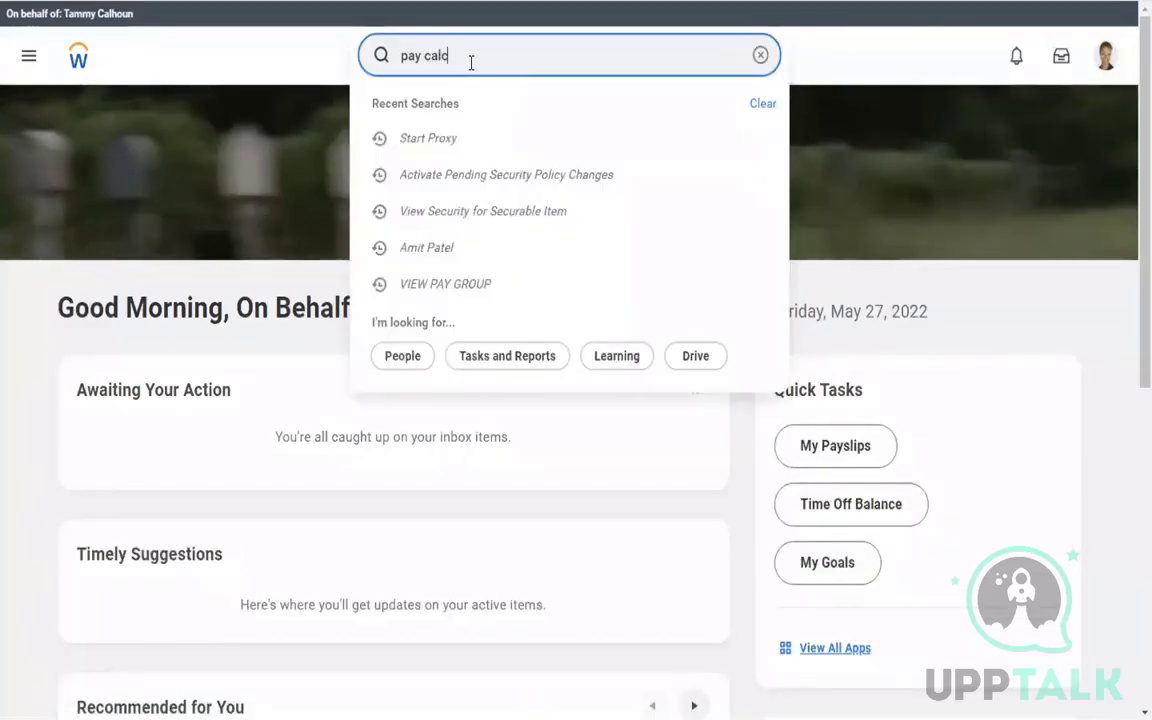
pyautogui.write(' results')
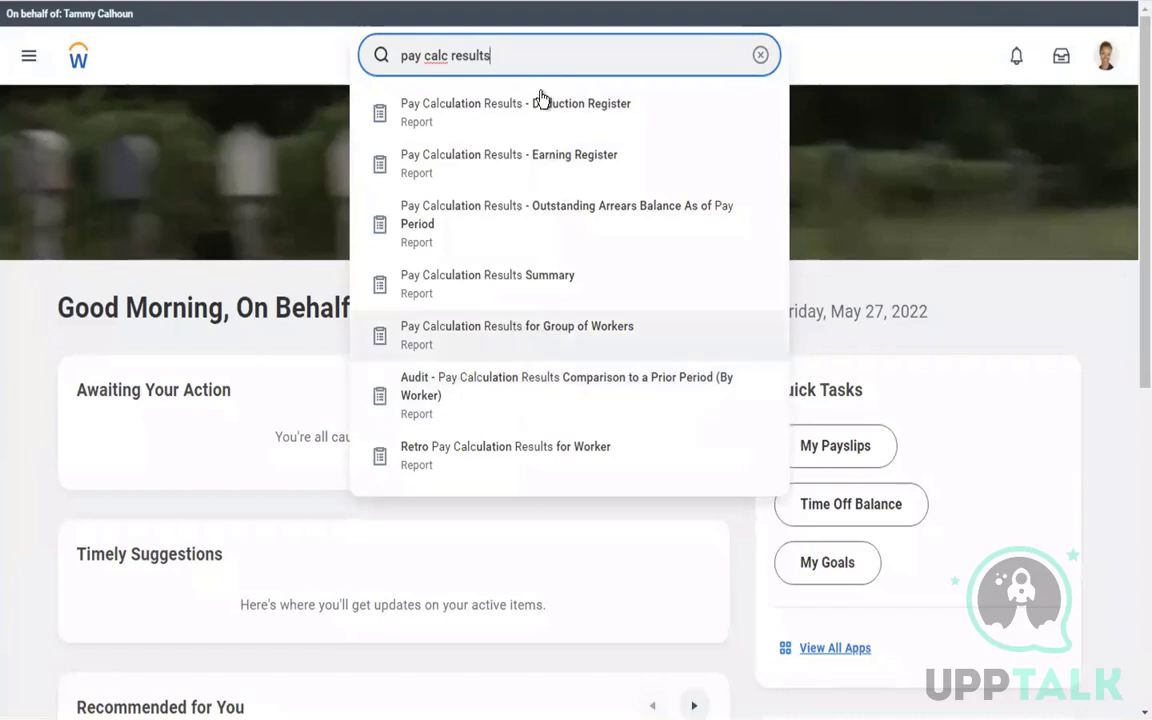
pyautogui.write('for worker')
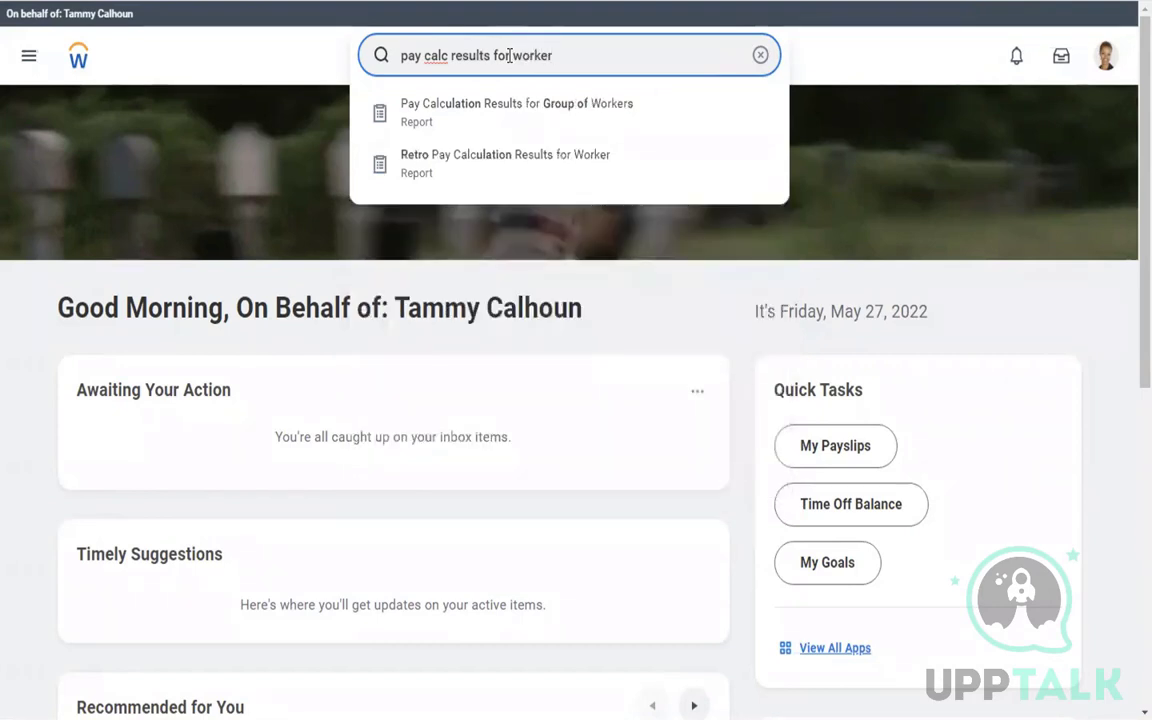
pyautogui.click(478, 119)
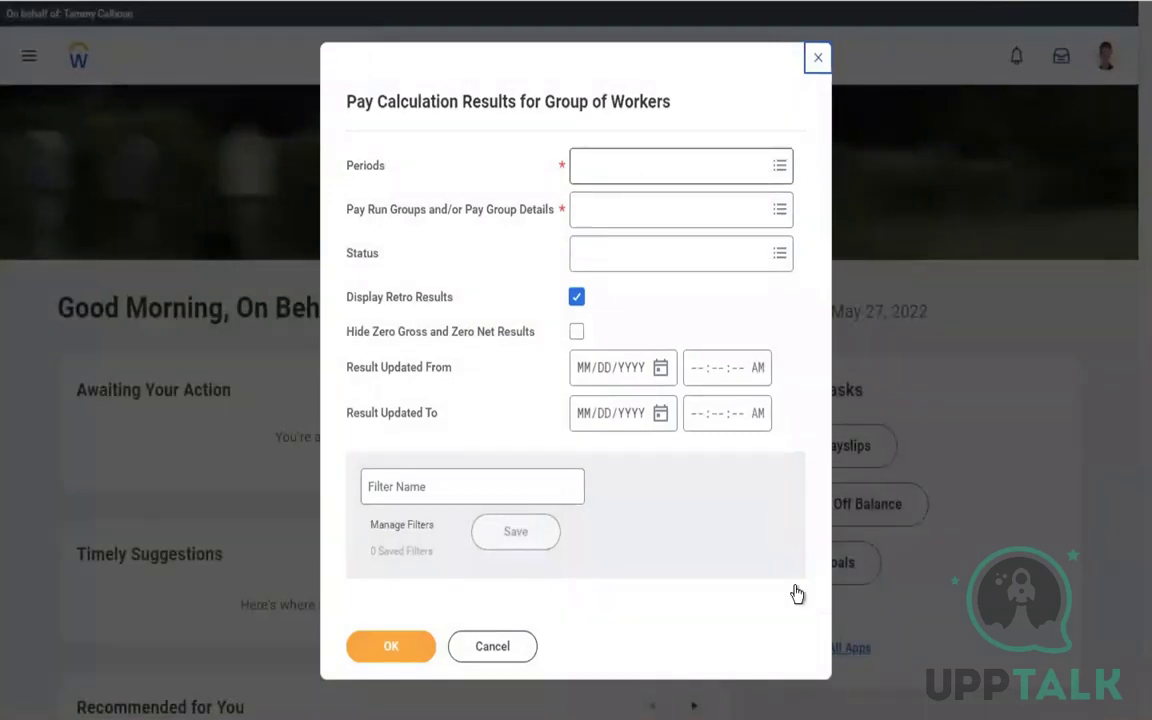
pyautogui.click(494, 652)
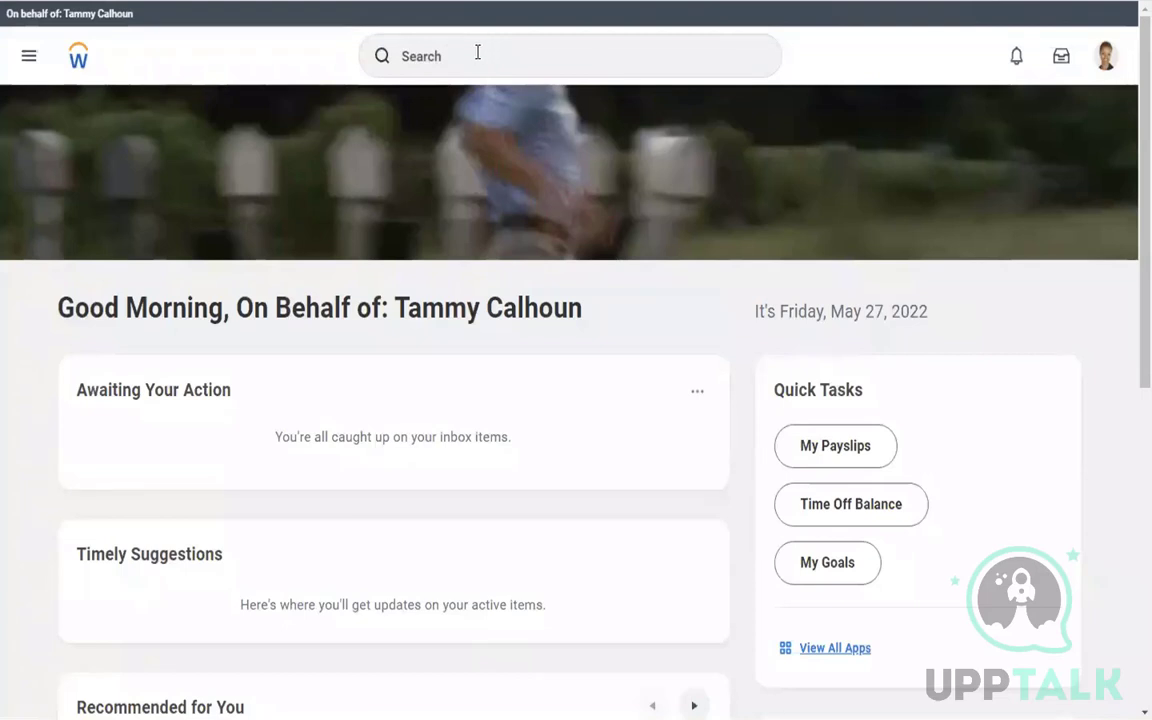
# Run the Stop Proxy task and confirm ending the session
pyautogui.click(424, 72)
pyautogui.write('s')
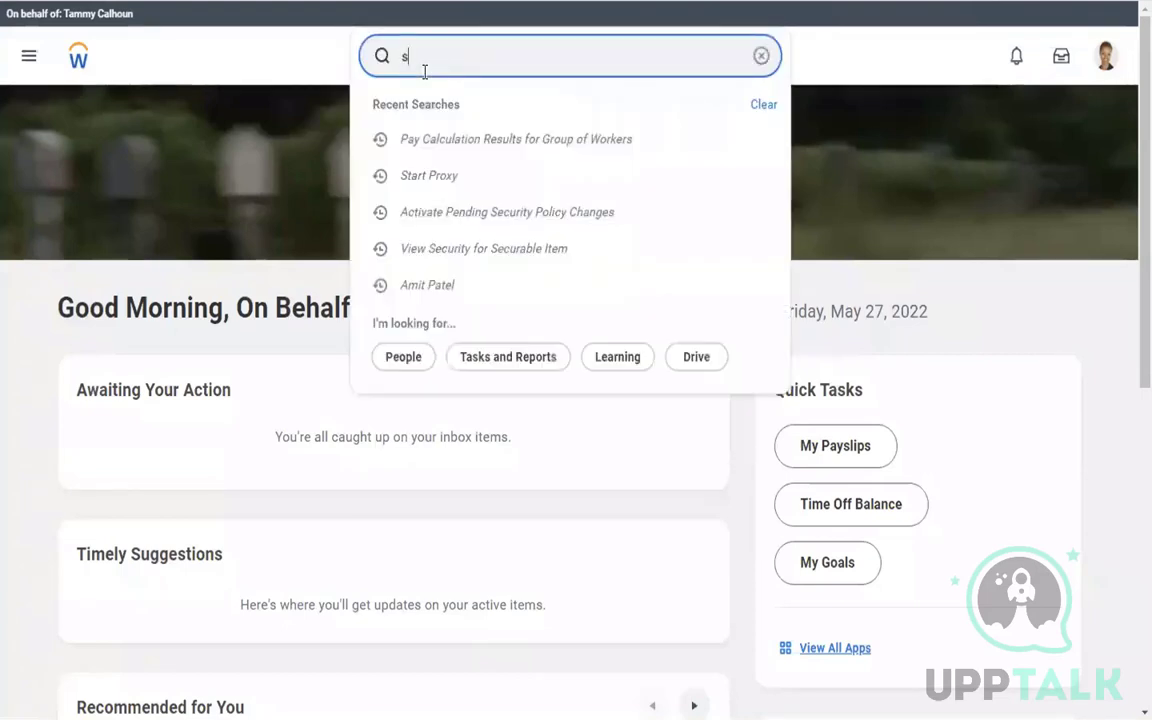
pyautogui.write('top proxy')
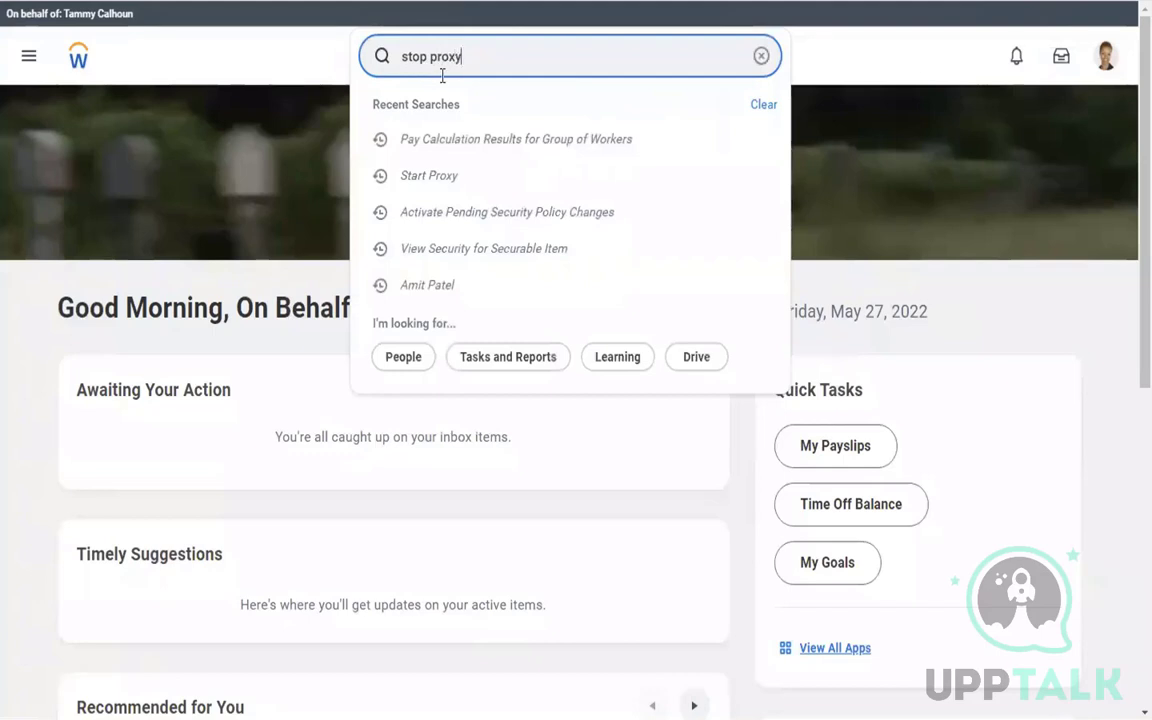
pyautogui.click(455, 117)
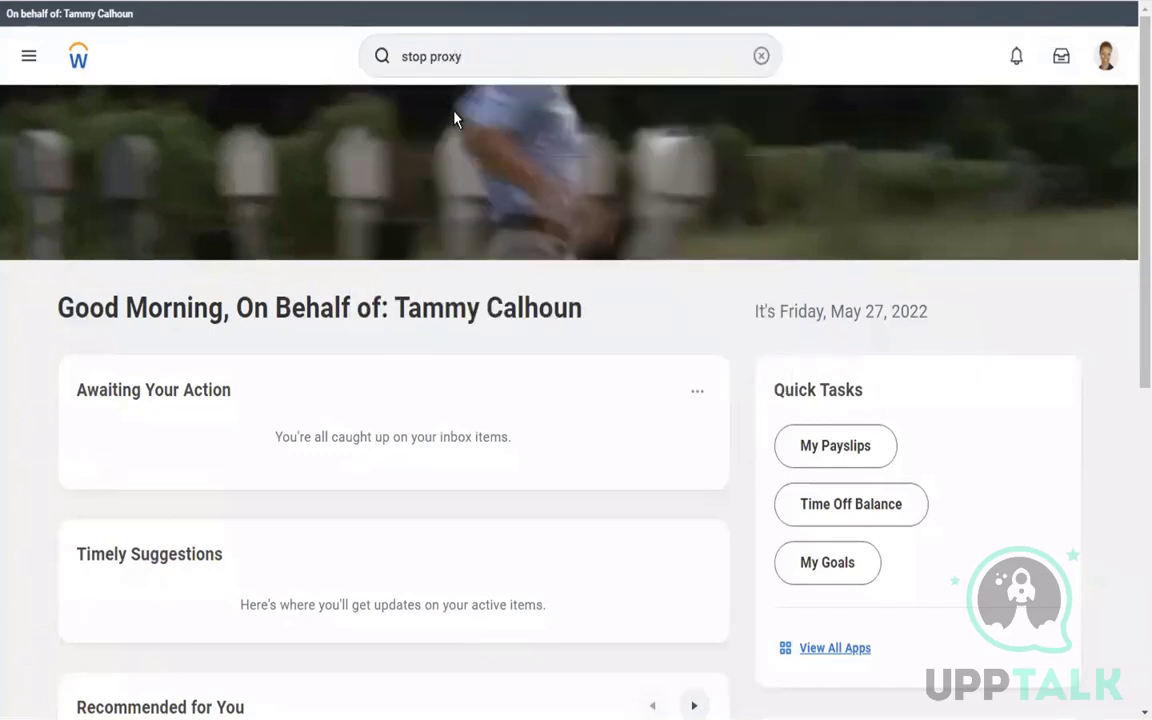
pyautogui.click(370, 385)
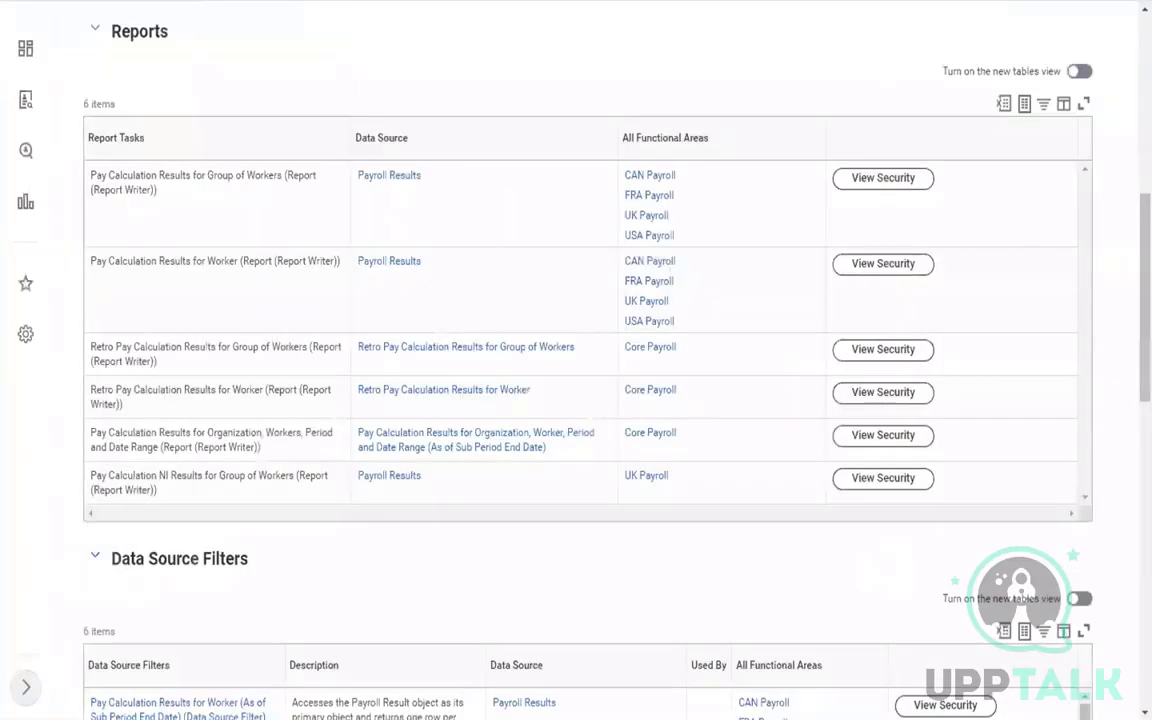
# View security for the Profile View and Pay Calculation Results for Worker tasks
pyautogui.scroll(1, 1132, 318)
pyautogui.scroll(4, 1132, 318)
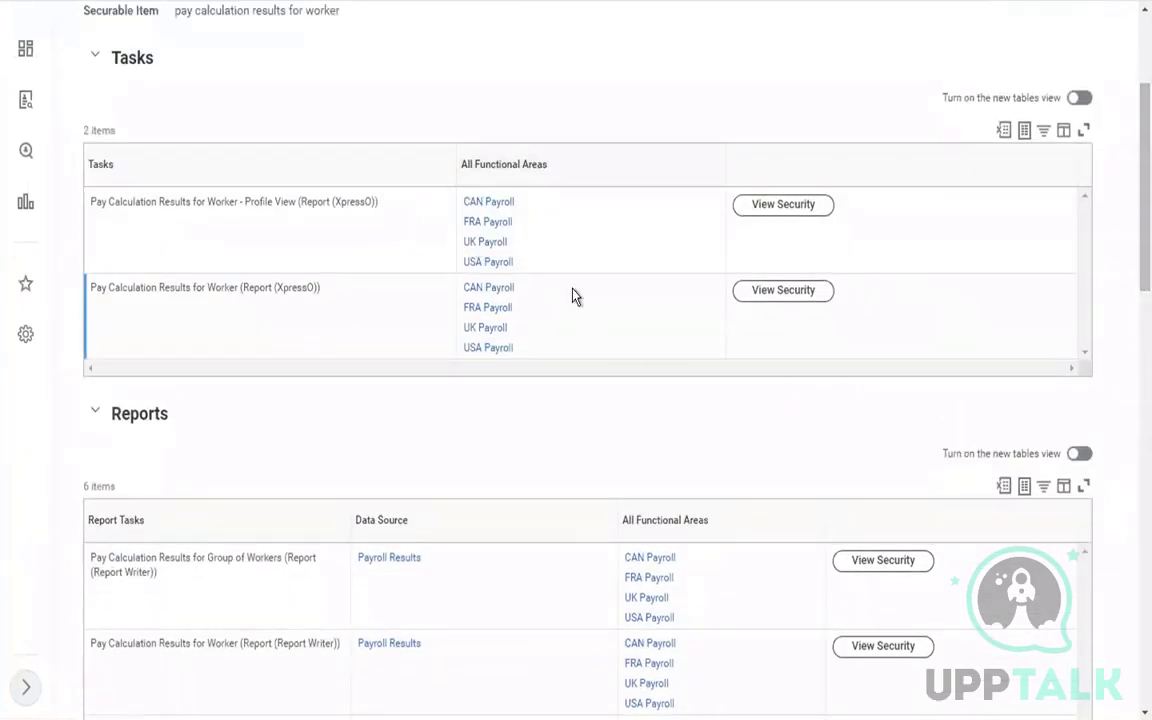
pyautogui.click(778, 206)
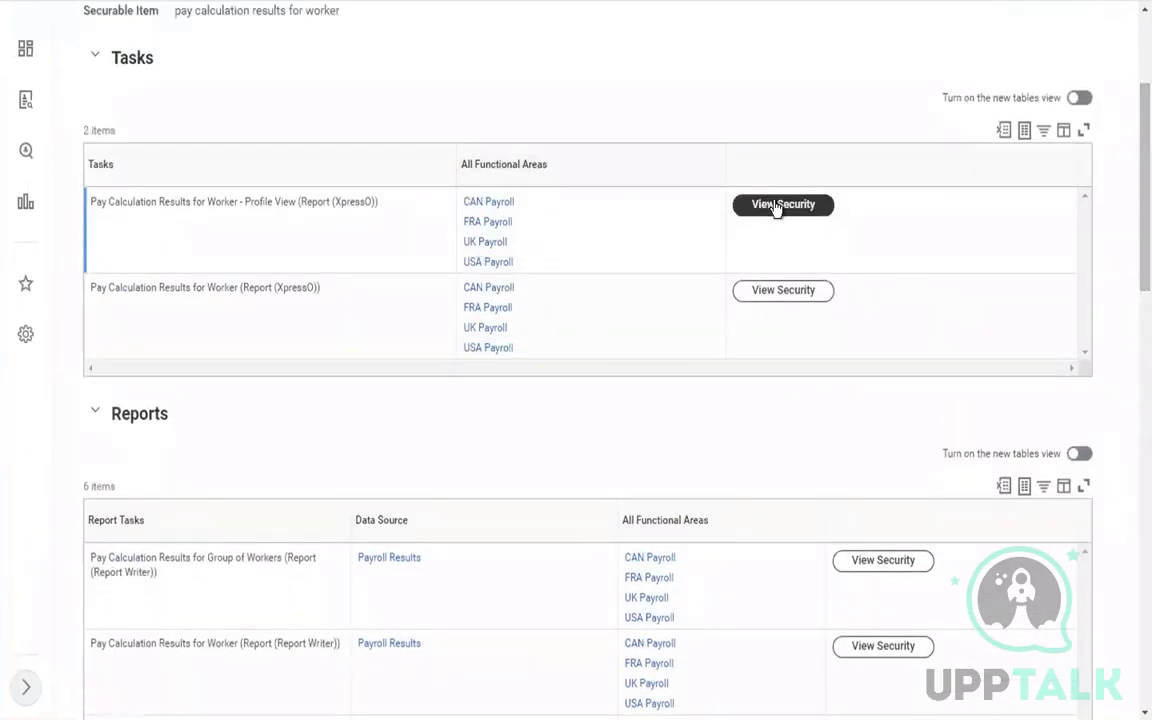
pyautogui.click(762, 299)
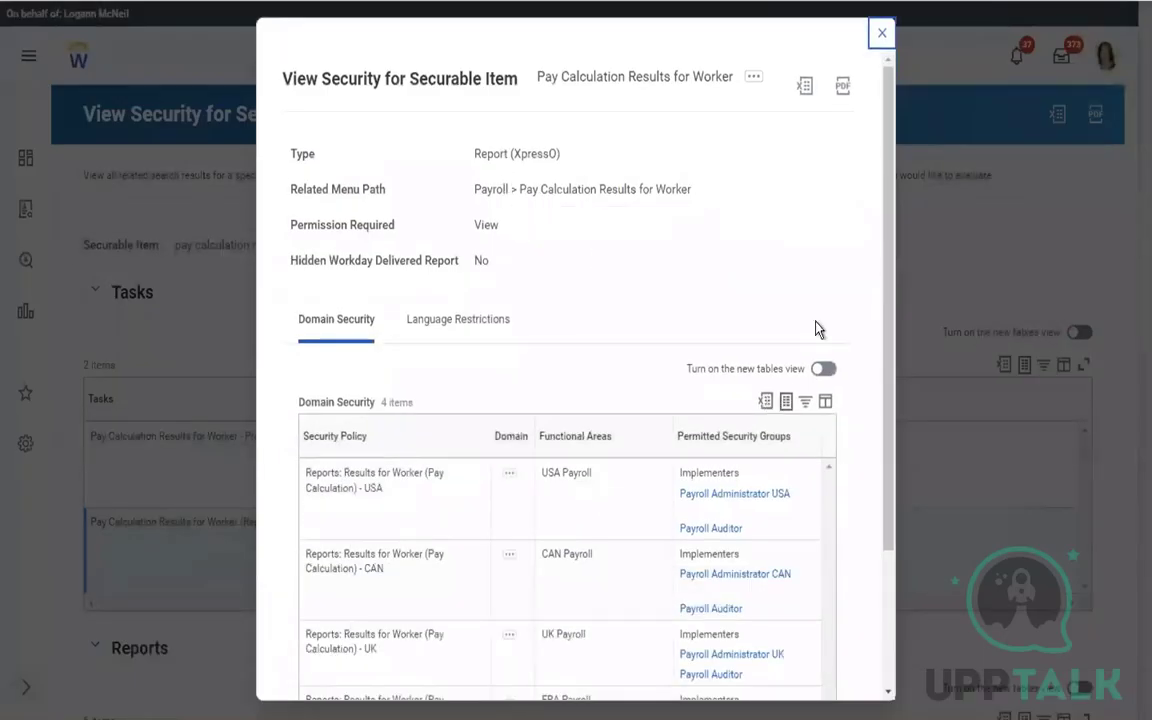
# Browse the report's related actions in the security details dialog, then close it
pyautogui.click(755, 81)
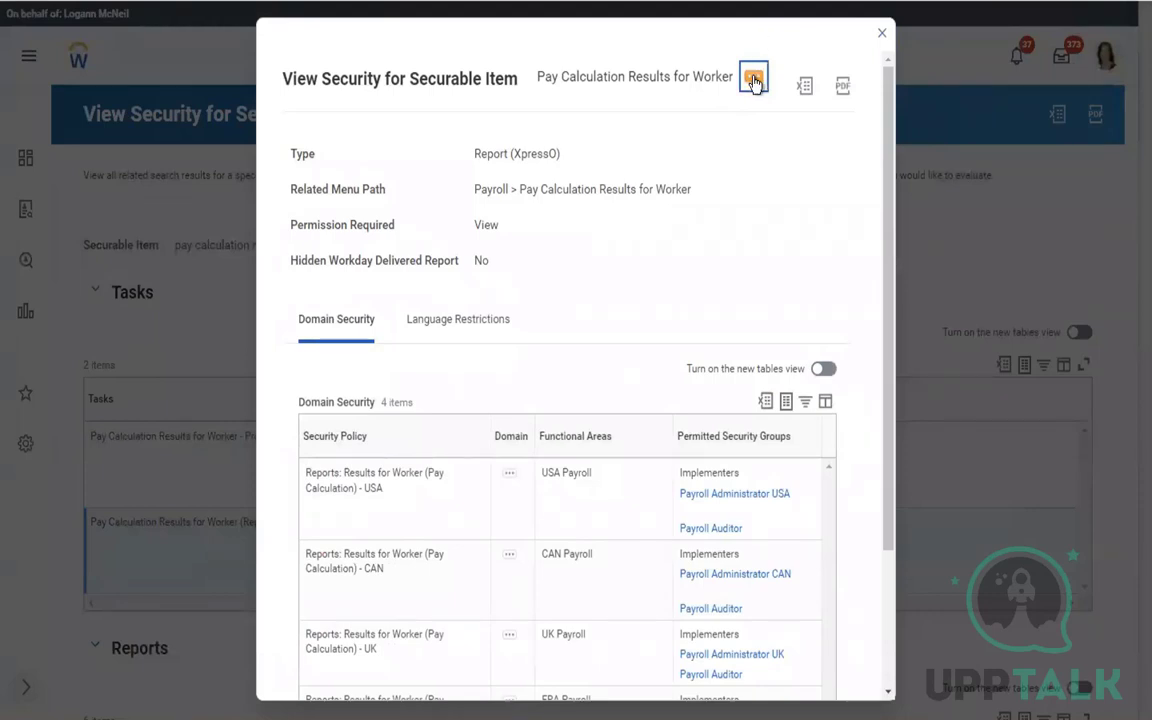
pyautogui.click(754, 80)
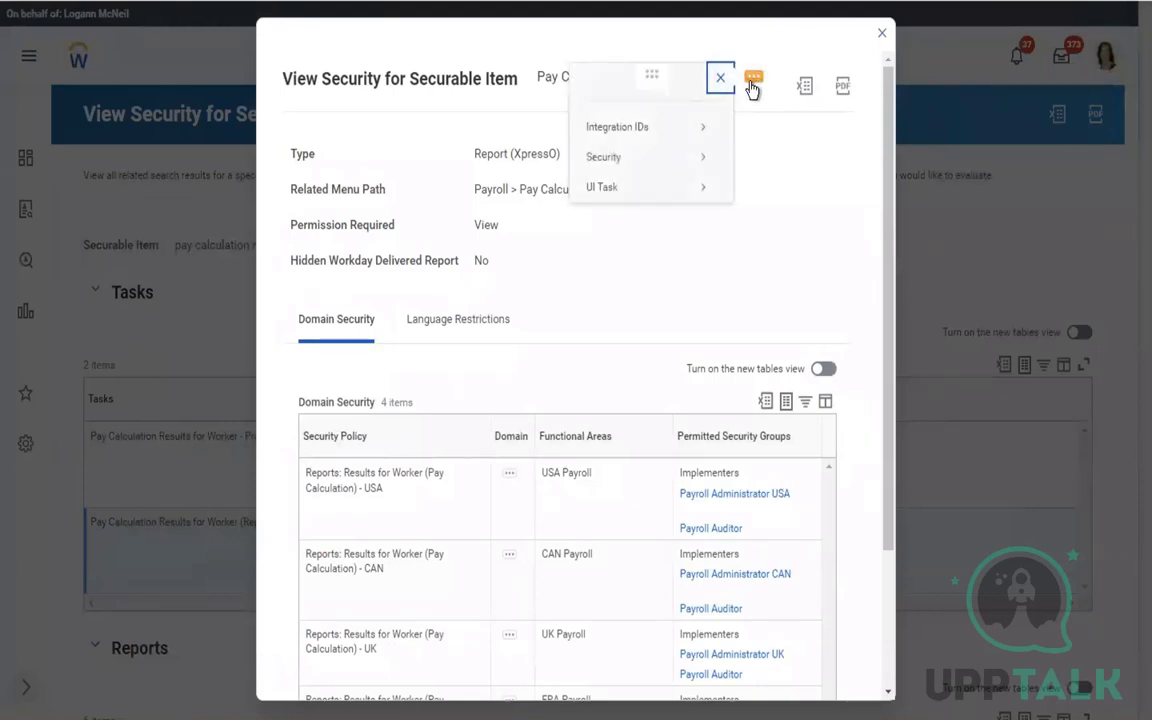
pyautogui.click(590, 300)
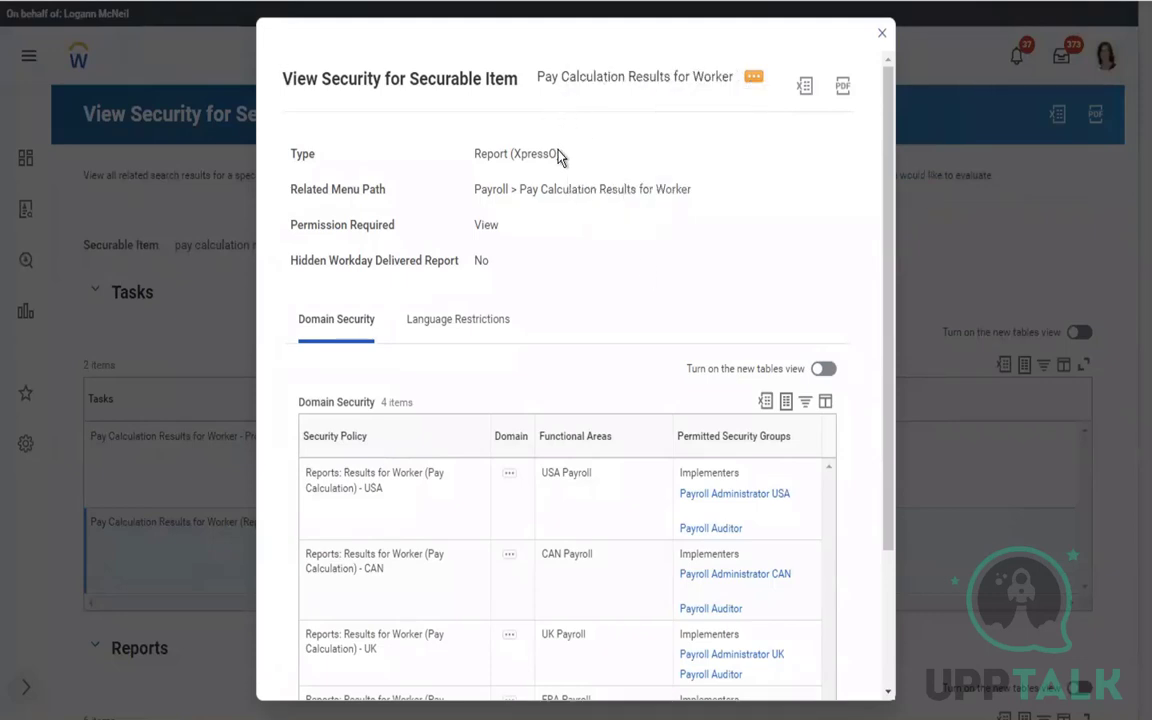
pyautogui.click(754, 82)
pyautogui.click(883, 37)
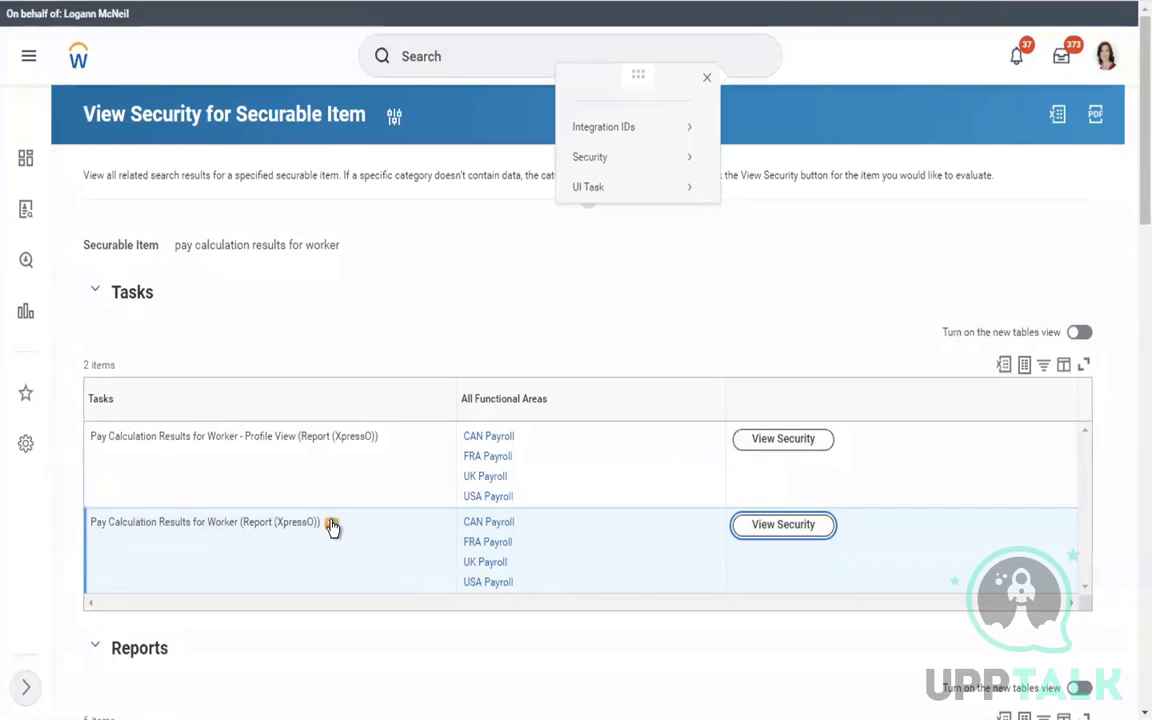
# Reopen the security details for the Pay Calculation Results for Worker task
pyautogui.click(332, 524)
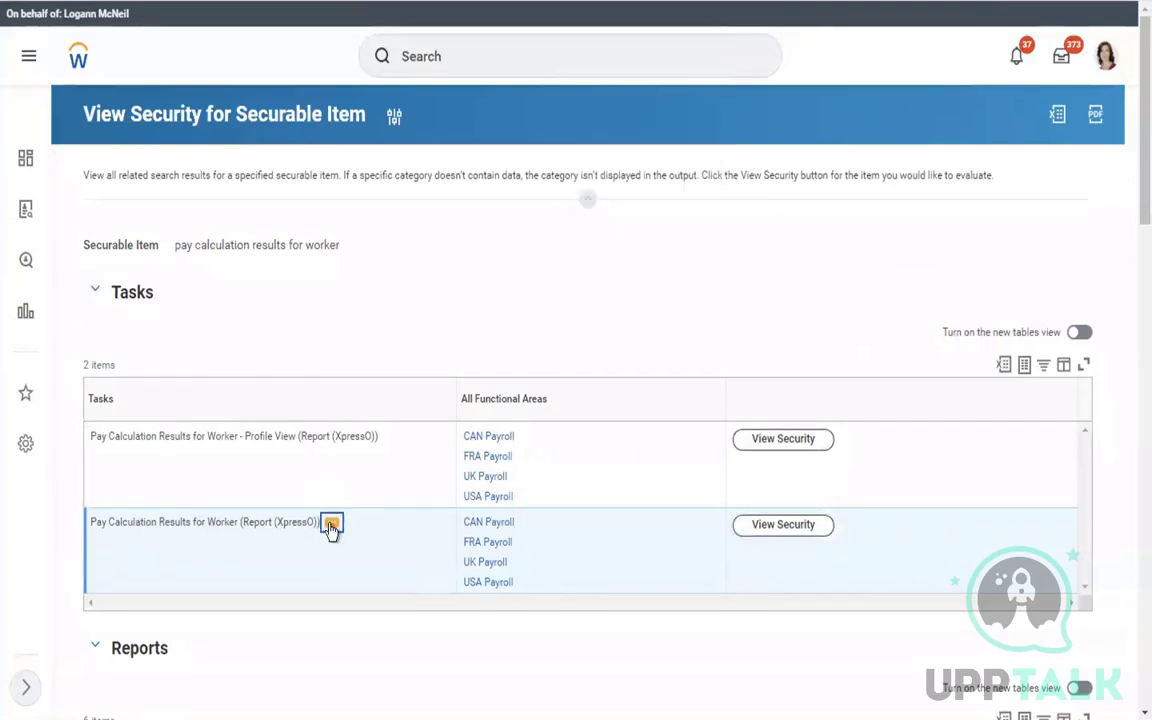
pyautogui.click(332, 524)
pyautogui.click(331, 526)
pyautogui.click(766, 530)
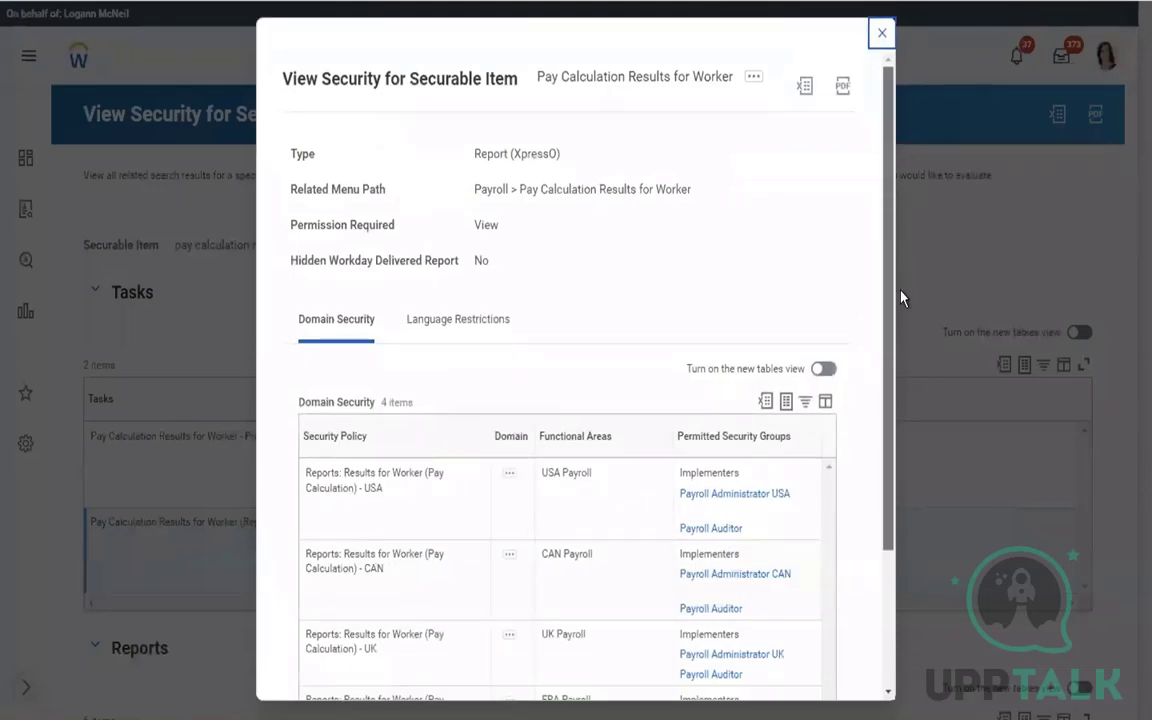
# Inspect the USA domain policy's related actions, then close the security details dialog
pyautogui.scroll(-2, 899, 320)
pyautogui.moveTo(394, 311)
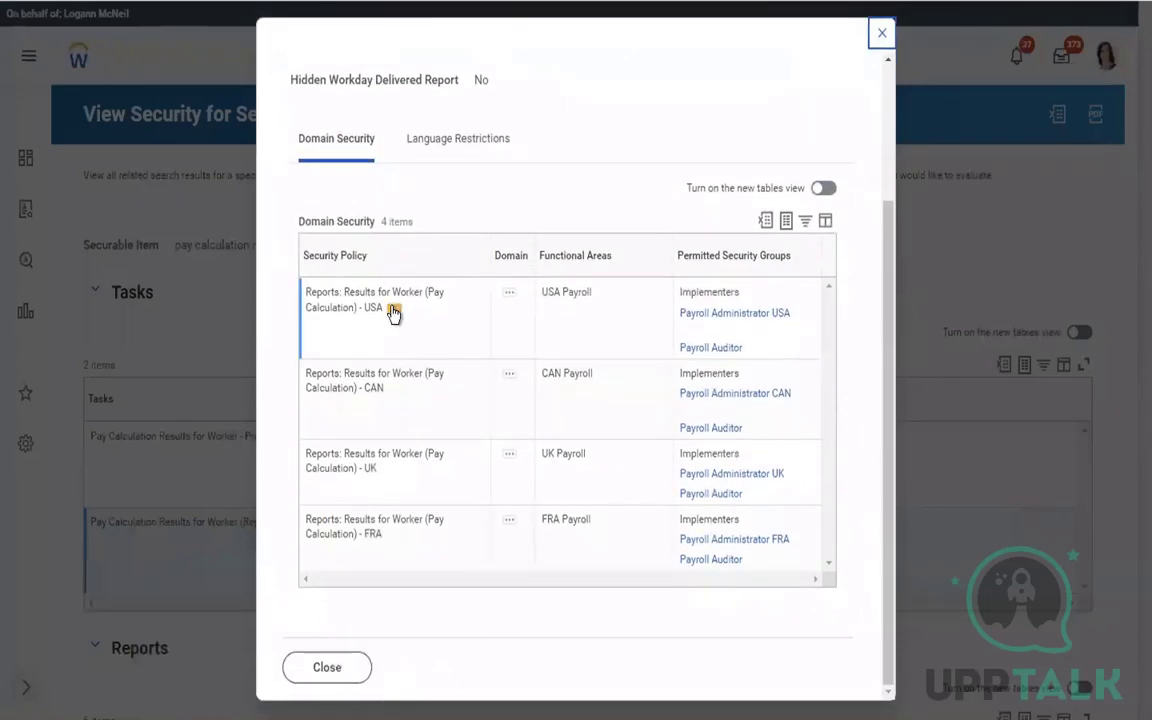
pyautogui.click(508, 294)
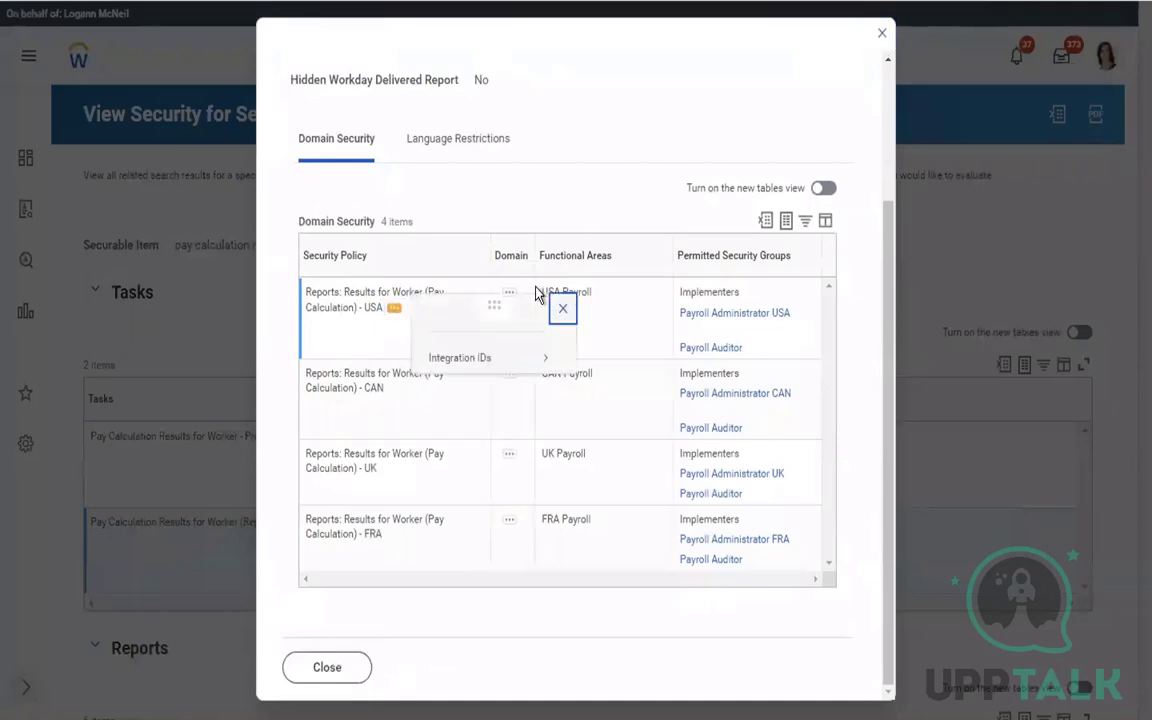
pyautogui.click(508, 296)
pyautogui.click(508, 296)
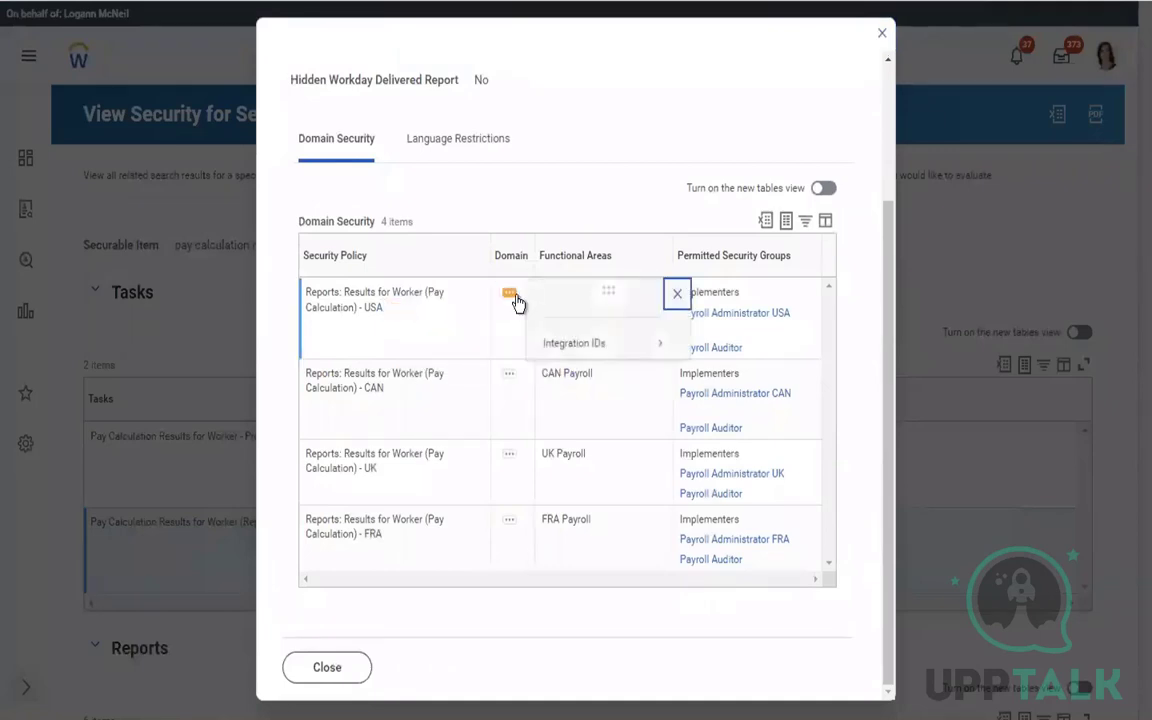
pyautogui.press('Escape')
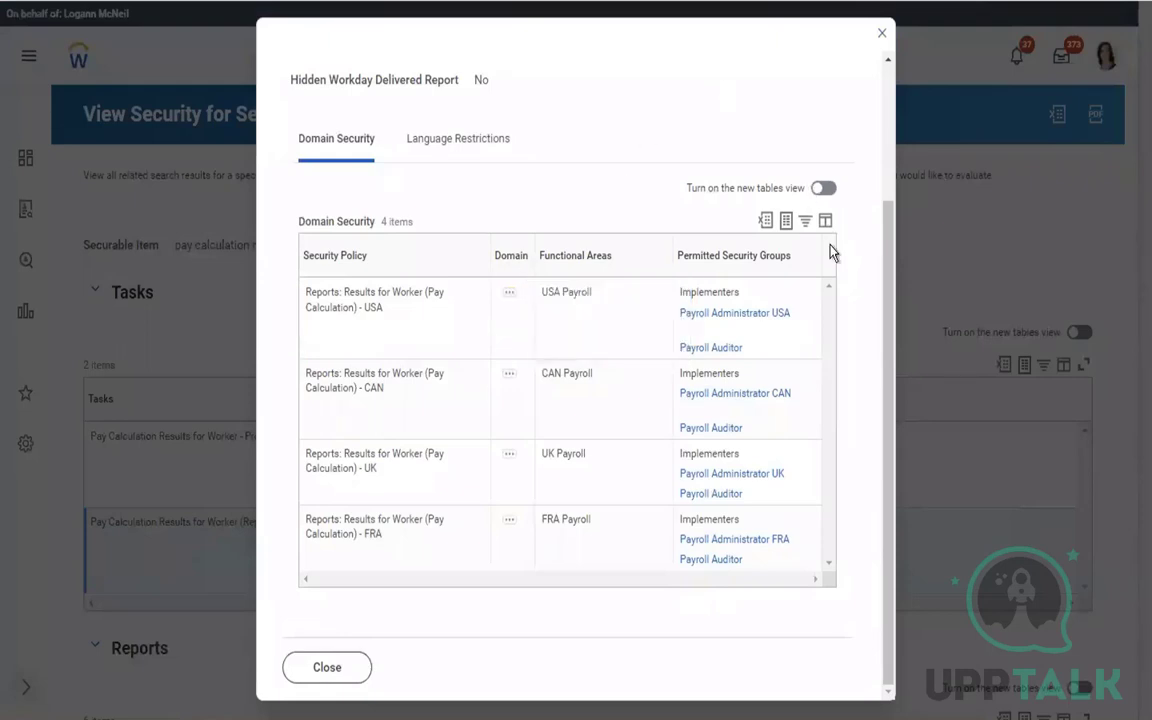
pyautogui.moveTo(882, 343); pyautogui.dragTo(882, 172)
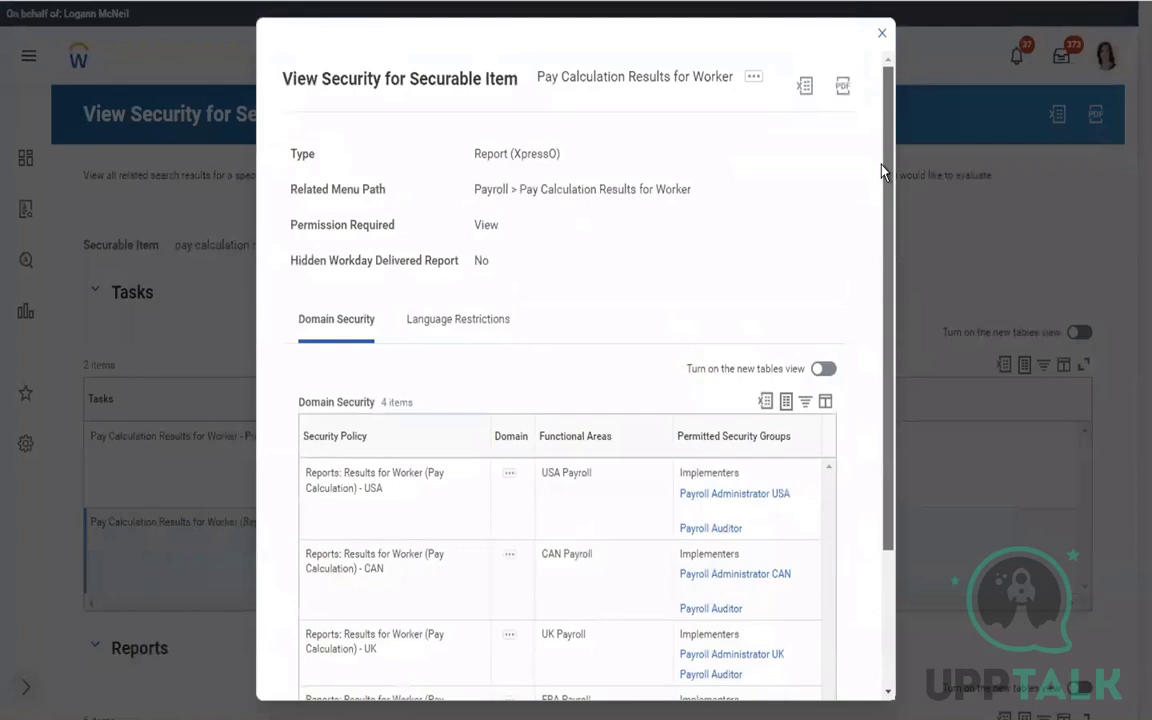
pyautogui.click(754, 80)
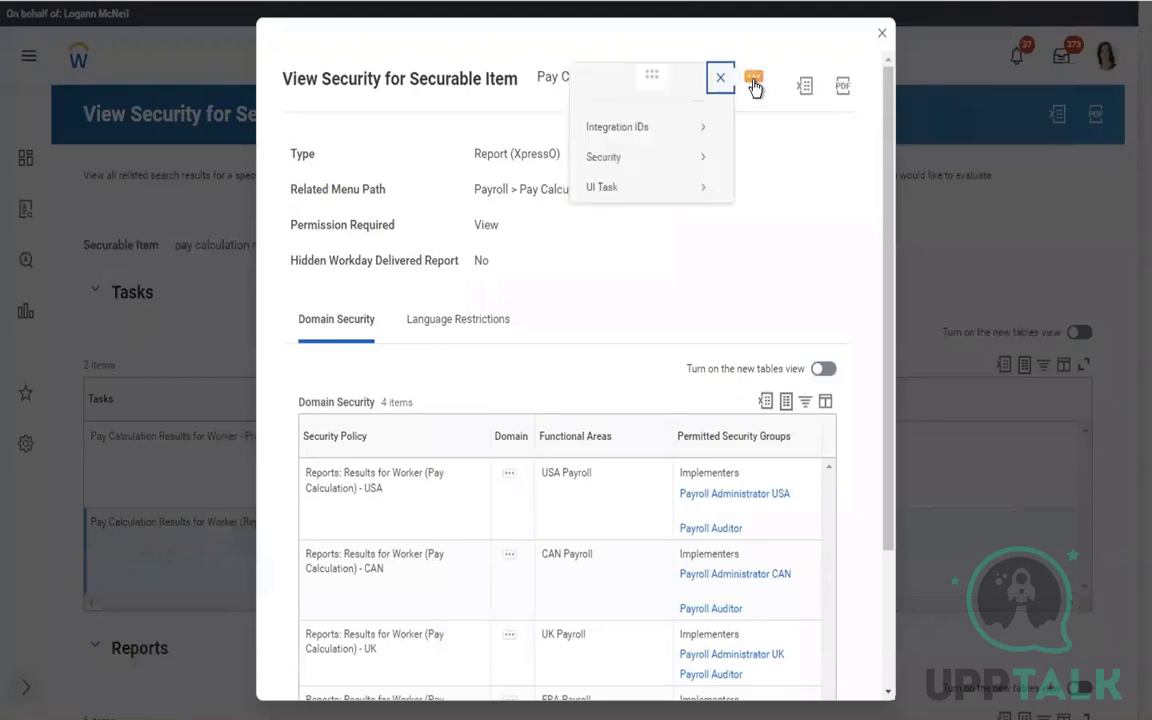
pyautogui.click(882, 35)
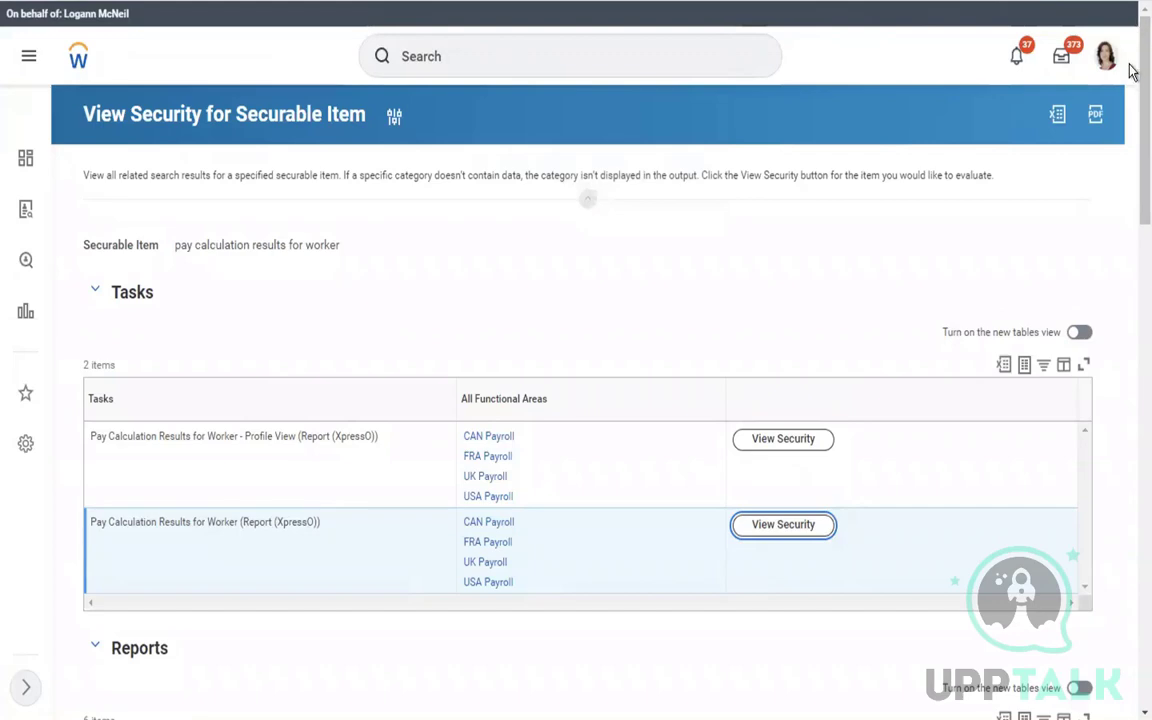
# Verify Payroll Specialist appears among the USA policy's permitted groups for the Group of Workers report
pyautogui.scroll(-7, 1130, 228)
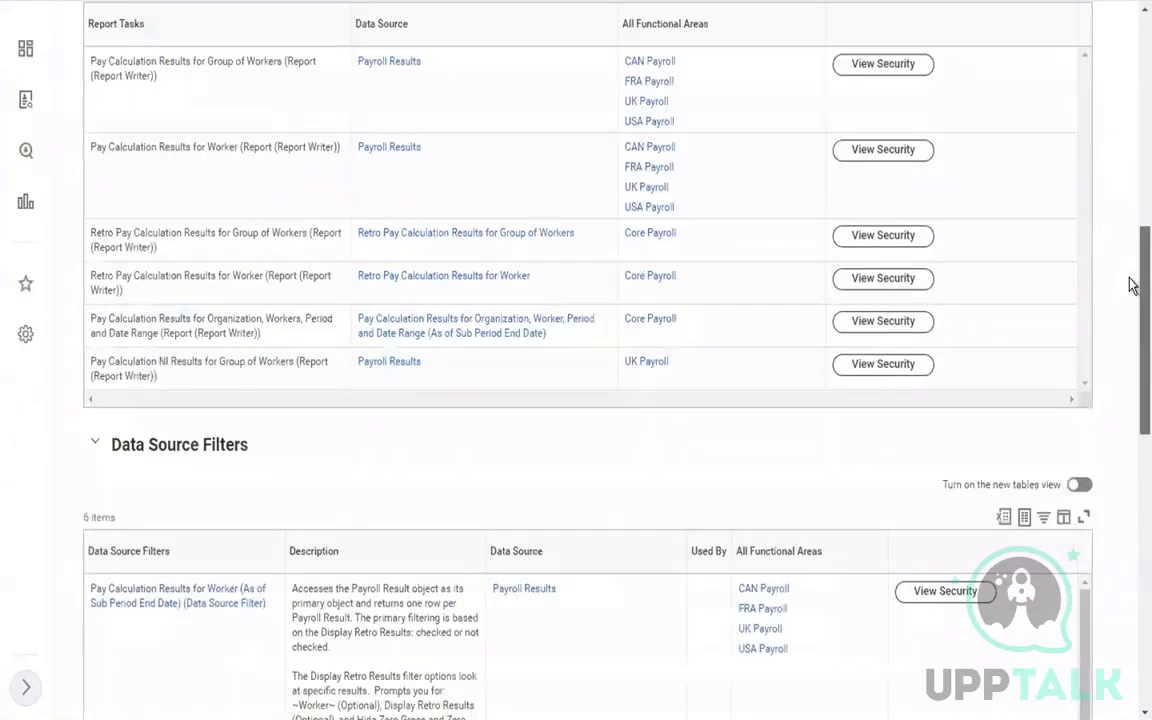
pyautogui.scroll(2, 1131, 240)
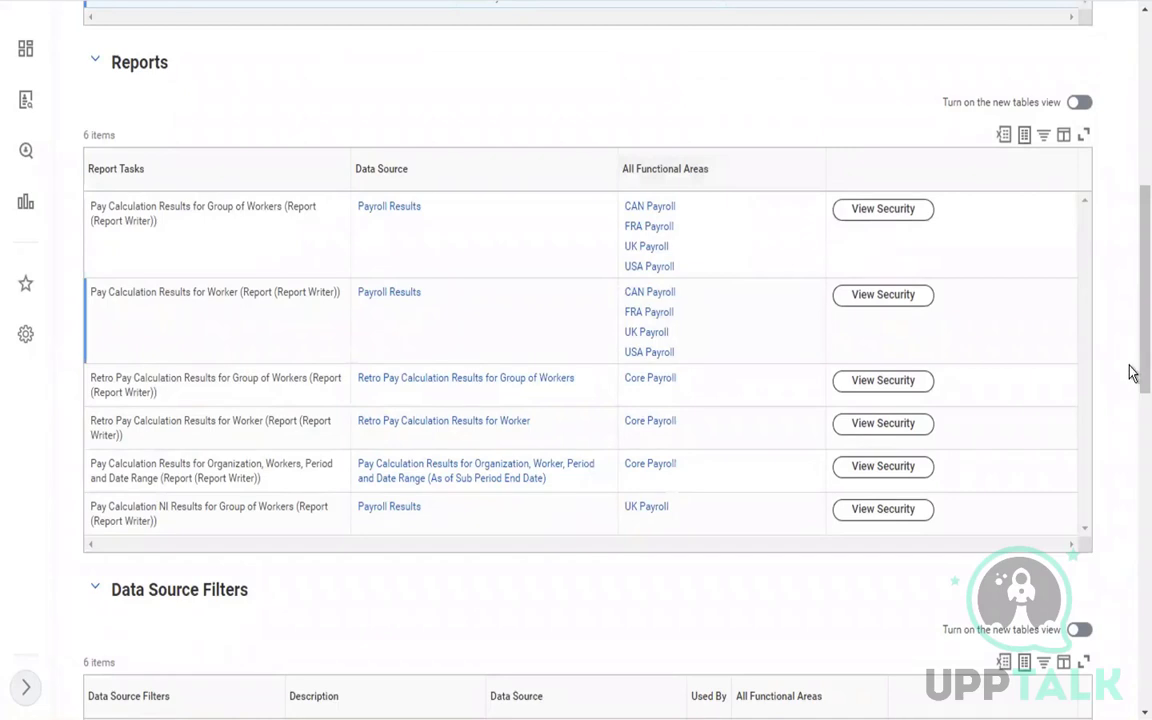
pyautogui.click(864, 212)
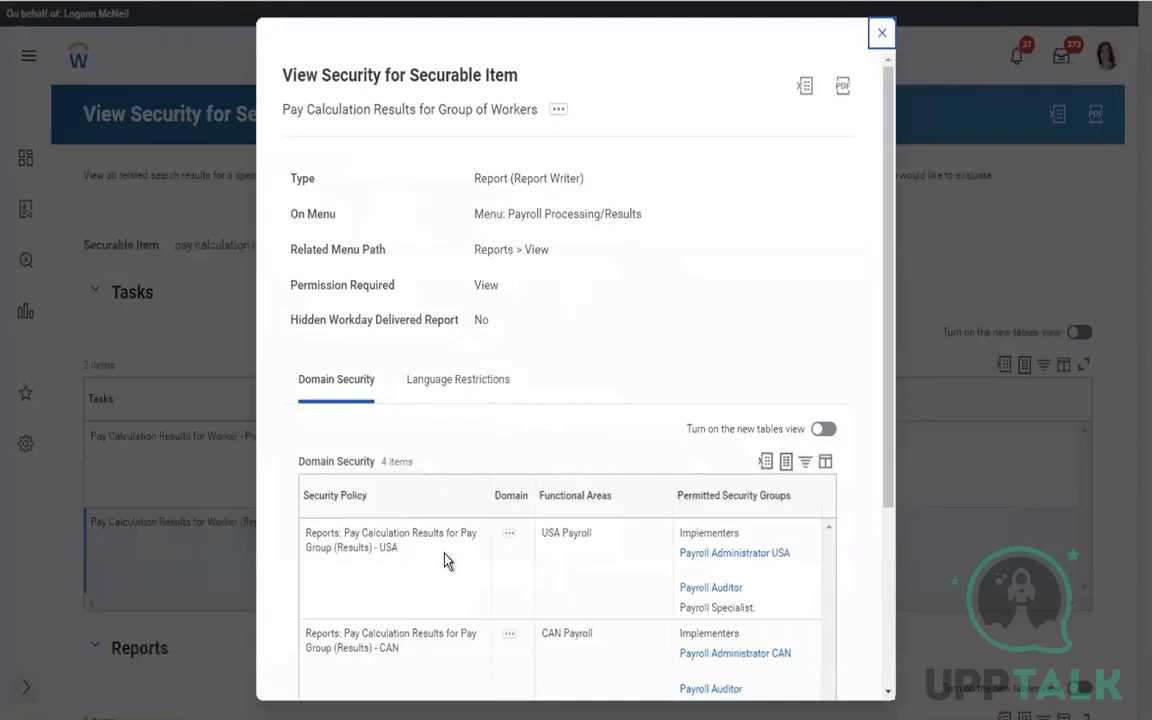
pyautogui.click(510, 536)
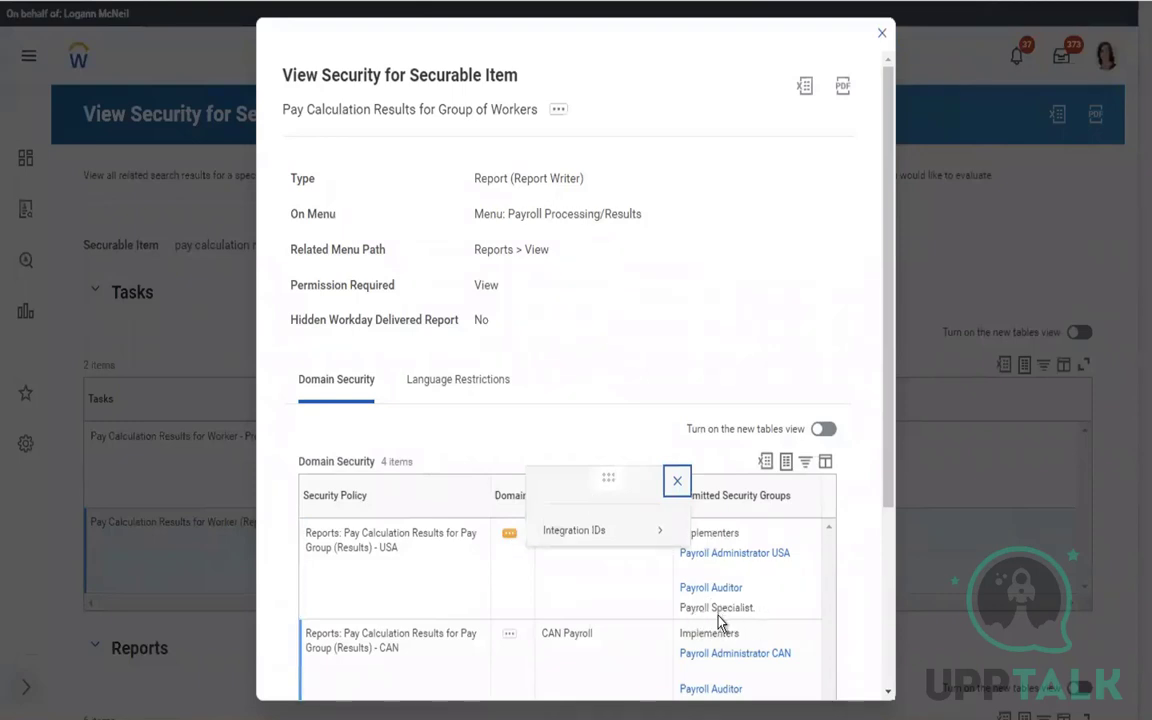
pyautogui.moveTo(681, 607); pyautogui.dragTo(662, 540)
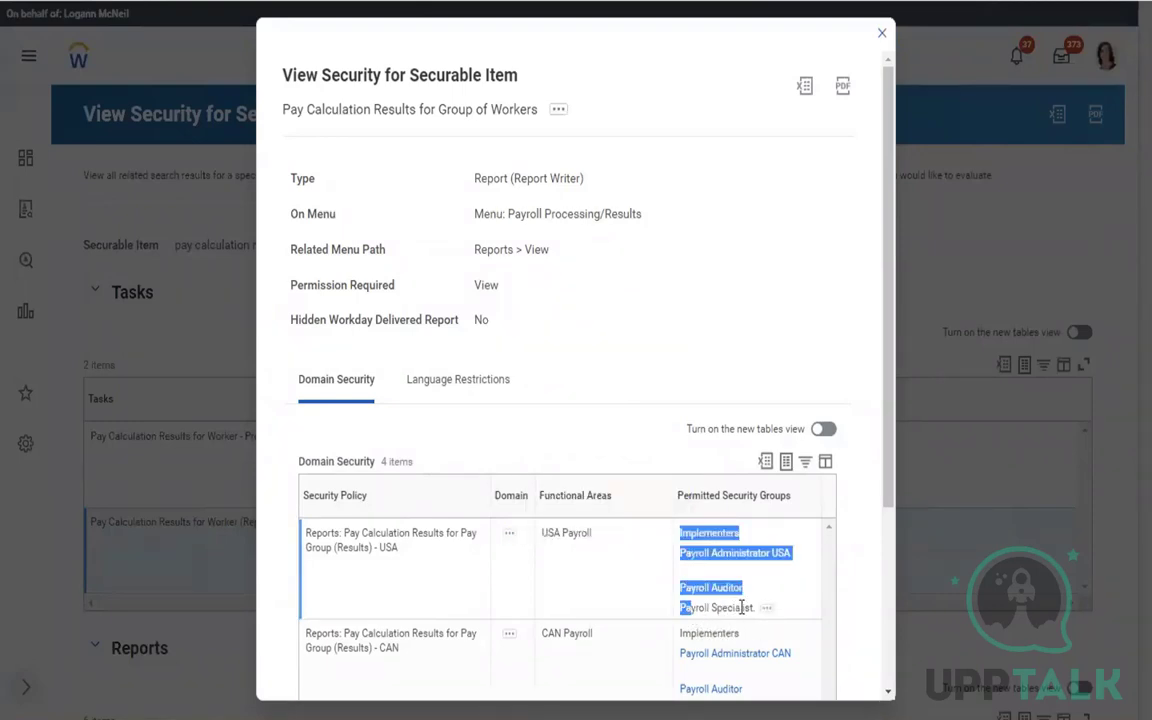
pyautogui.click(884, 36)
pyautogui.scroll(-5, 1131, 329)
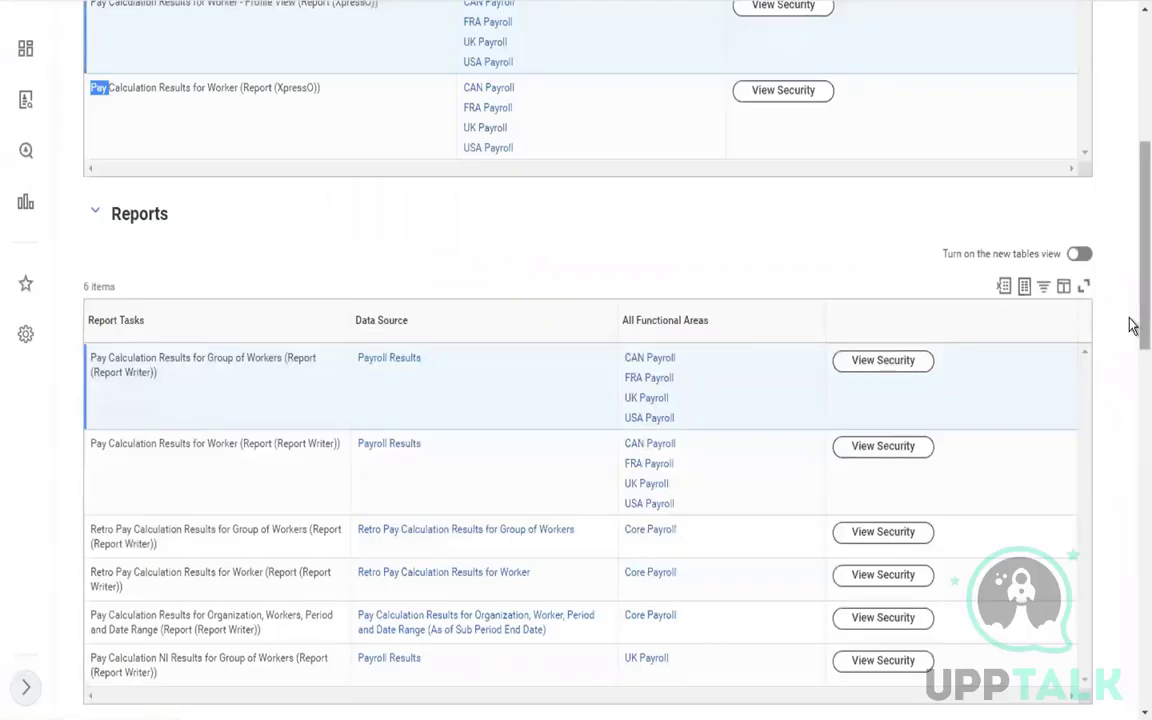
pyautogui.scroll(5, 1131, 141)
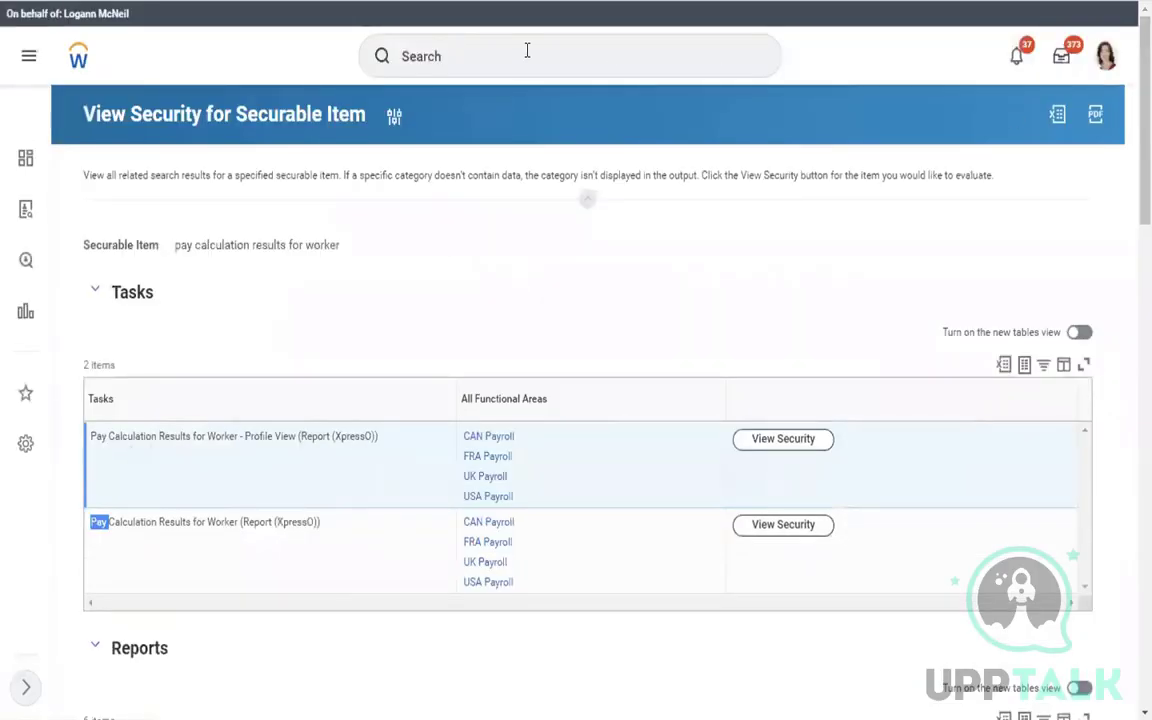
pyautogui.scroll(-7, 527, 52)
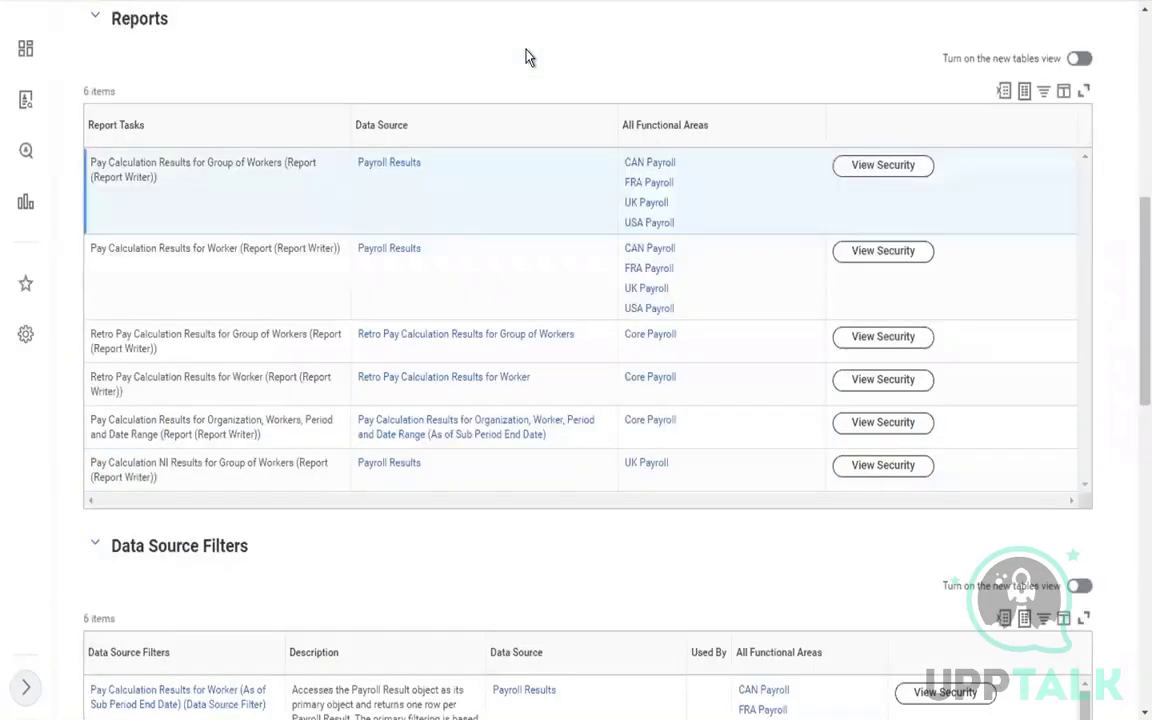
pyautogui.scroll(7, 1131, 303)
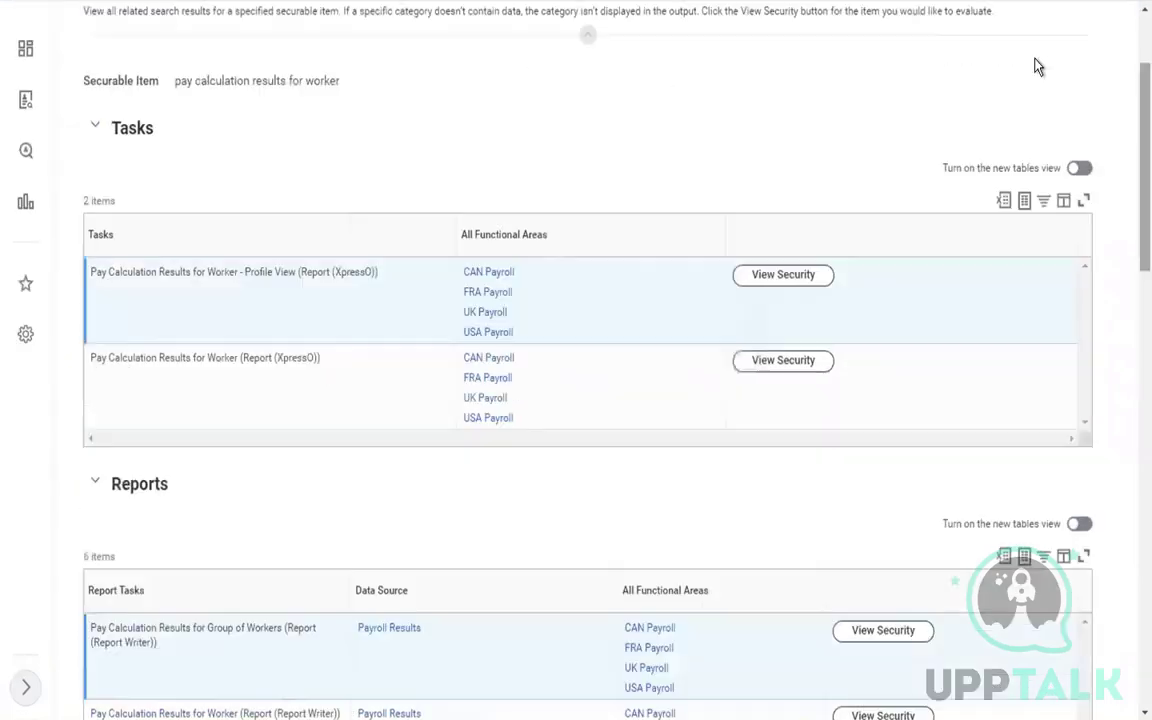
pyautogui.click(500, 56)
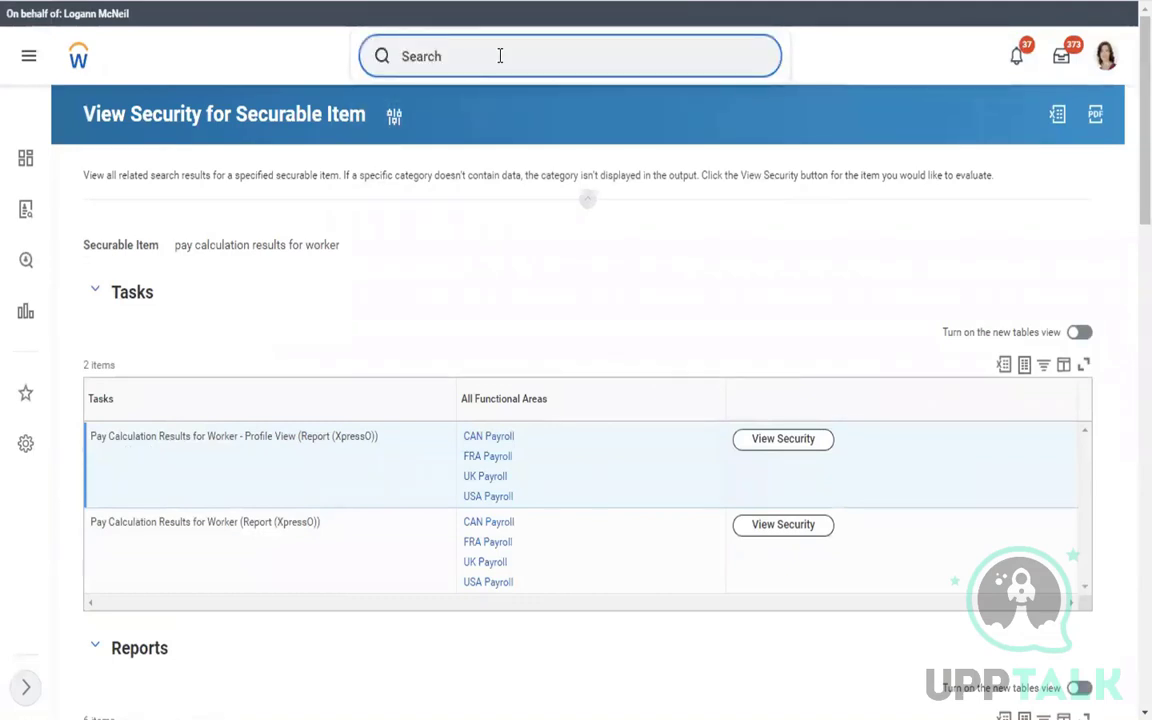
# Launch Start Proxy and look up the payroll specialist worker in the Act As field
pyautogui.write('start proxy')
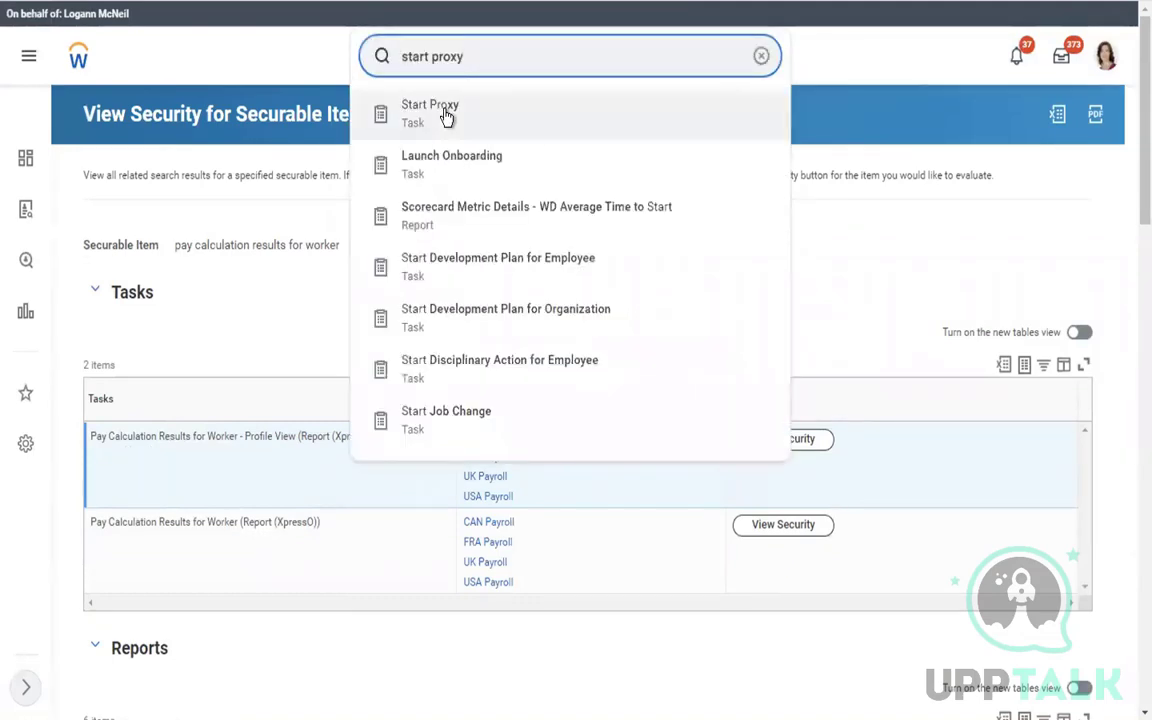
pyautogui.click(445, 112)
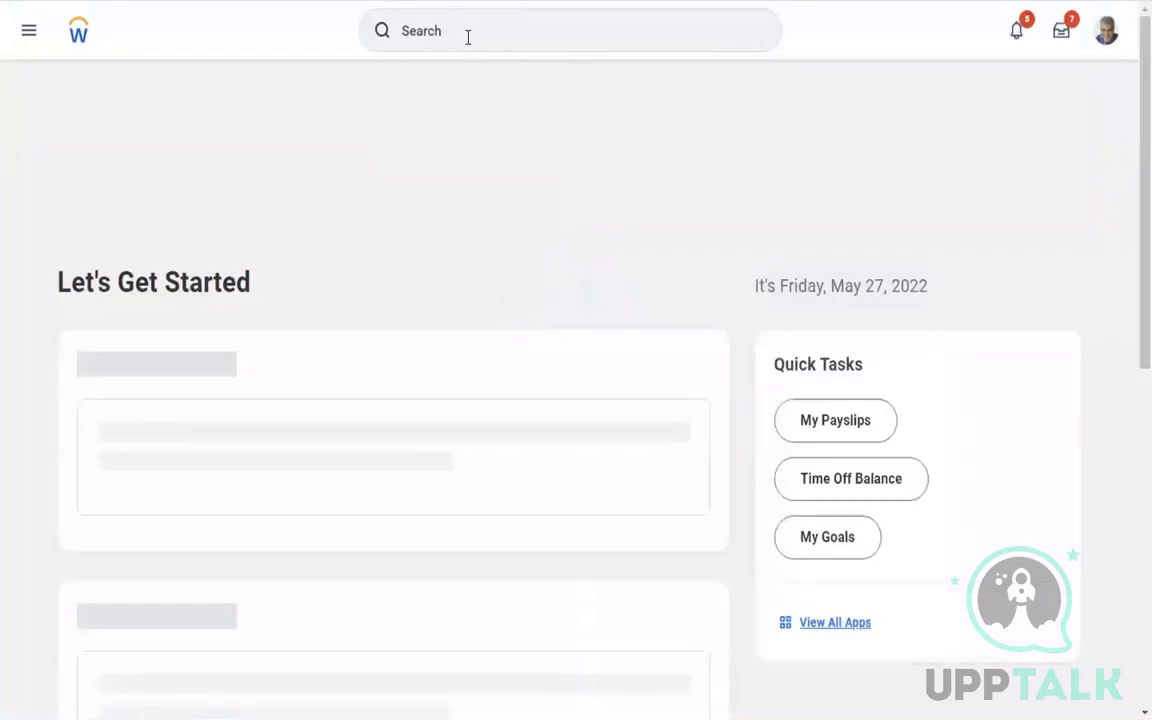
pyautogui.click(463, 36)
pyautogui.write('start')
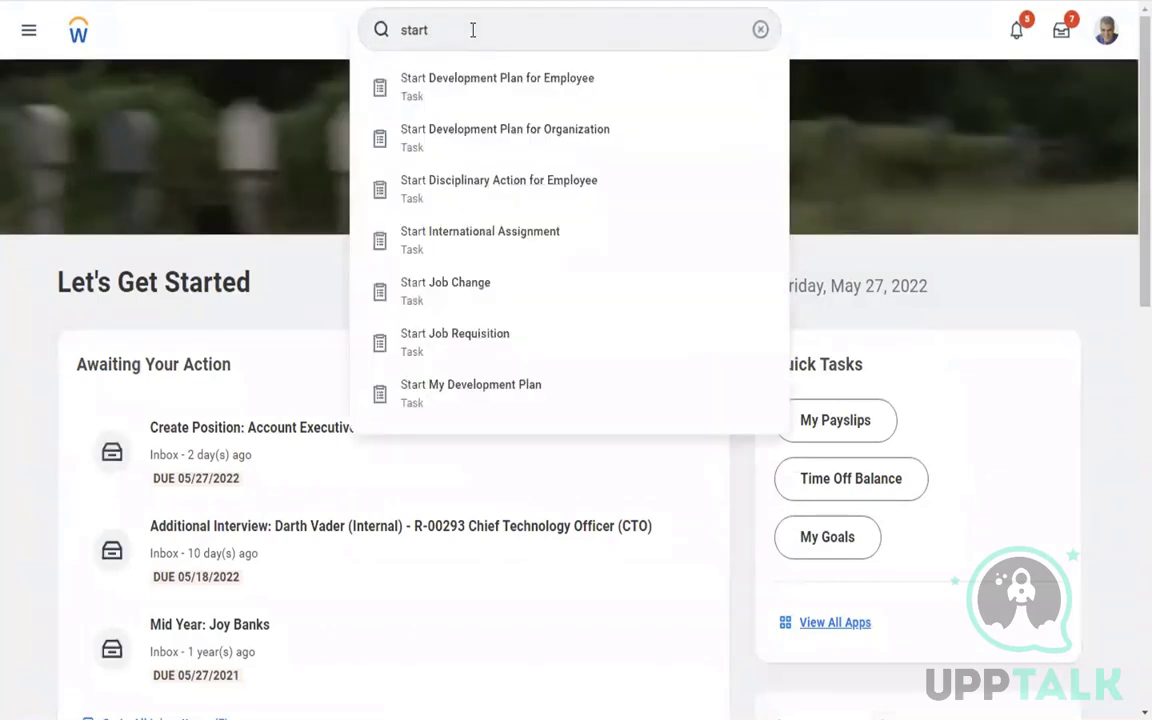
pyautogui.click(473, 30)
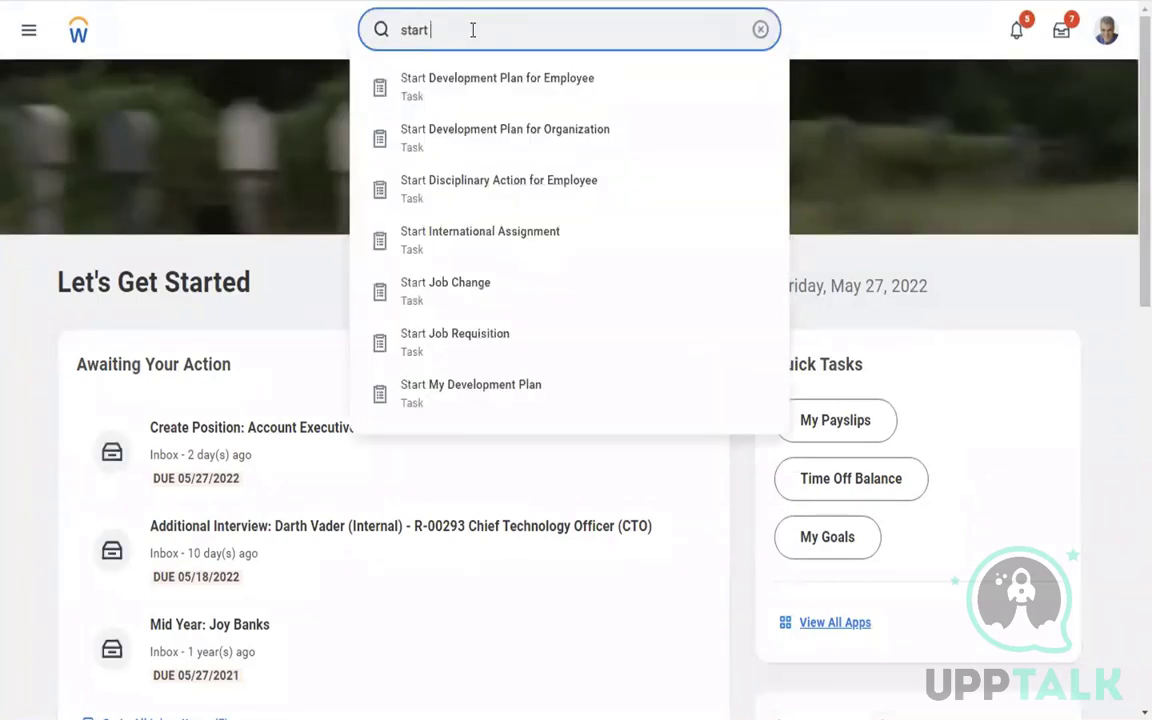
pyautogui.write('proxy')
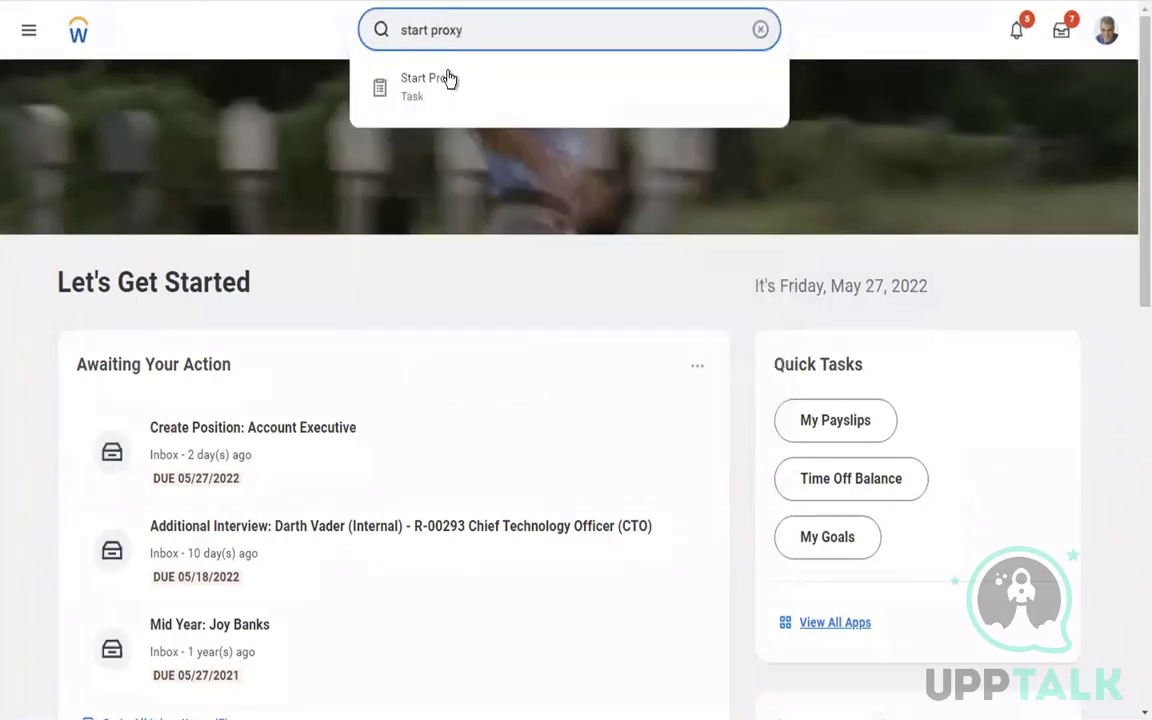
pyautogui.click(463, 90)
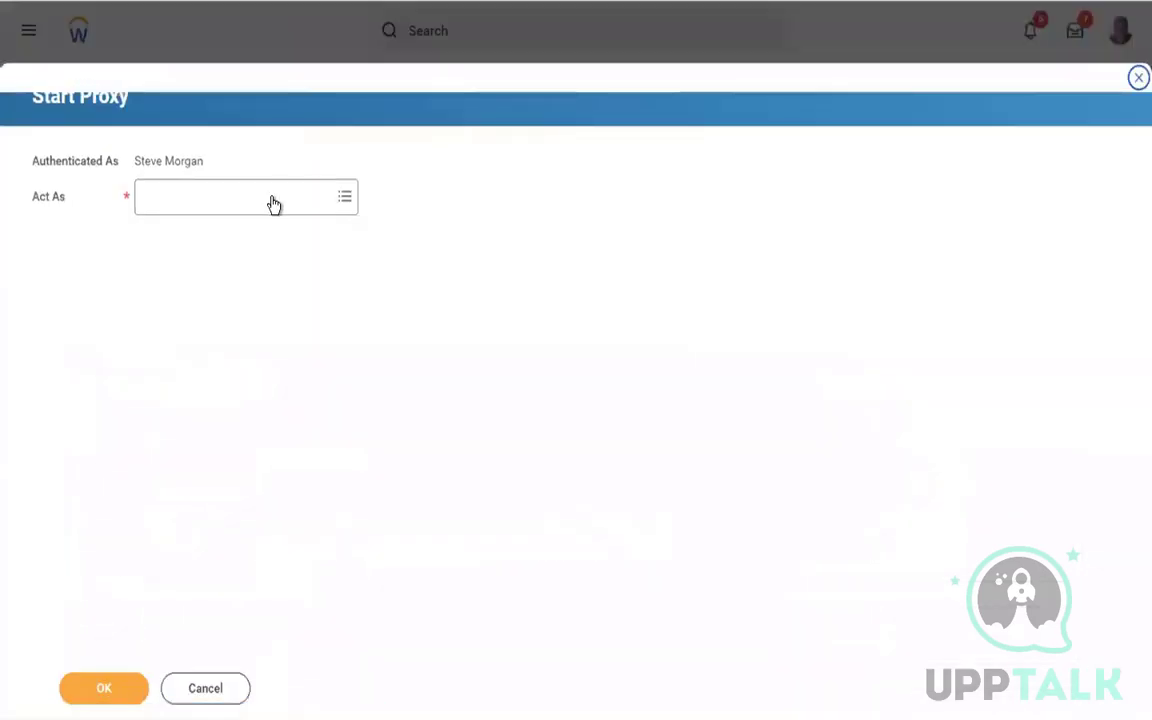
pyautogui.click(249, 201)
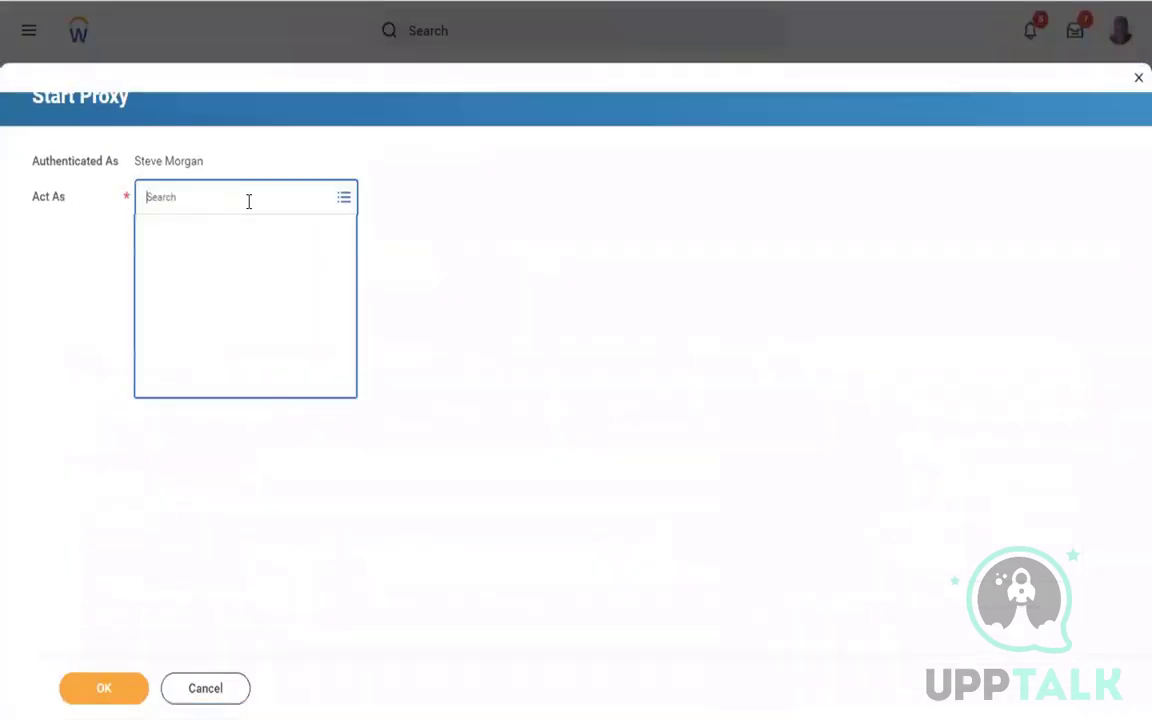
pyautogui.write('ta')
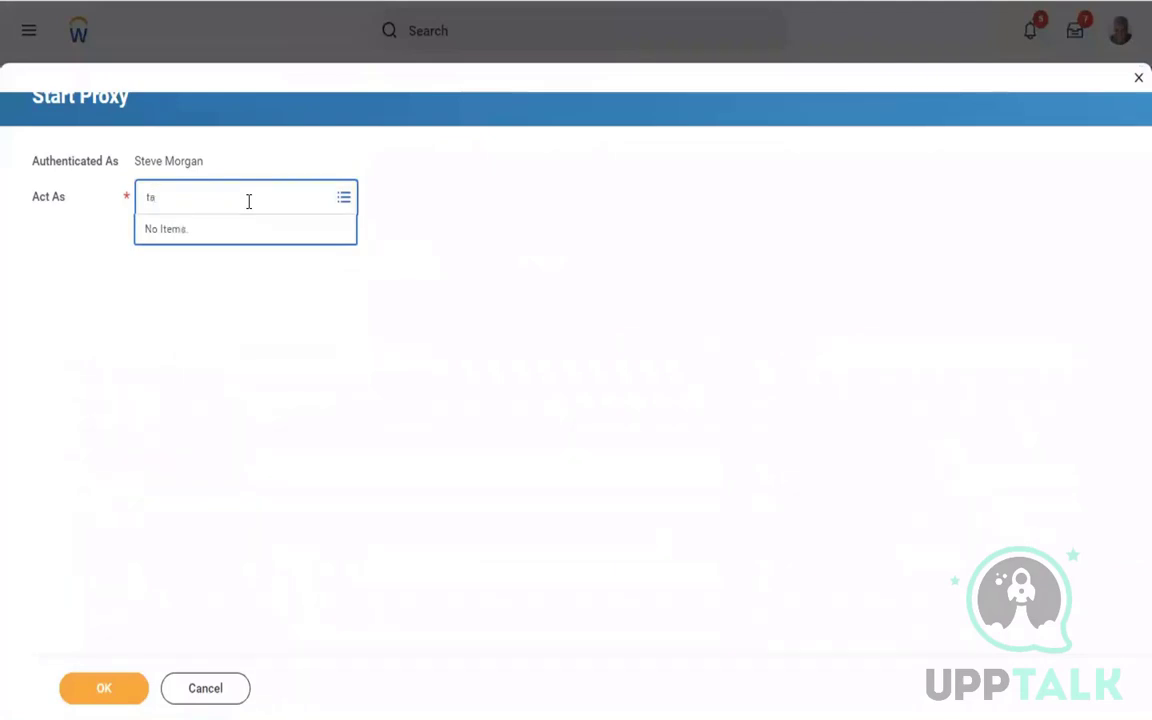
pyautogui.write('mmy')
pyautogui.press('Return')
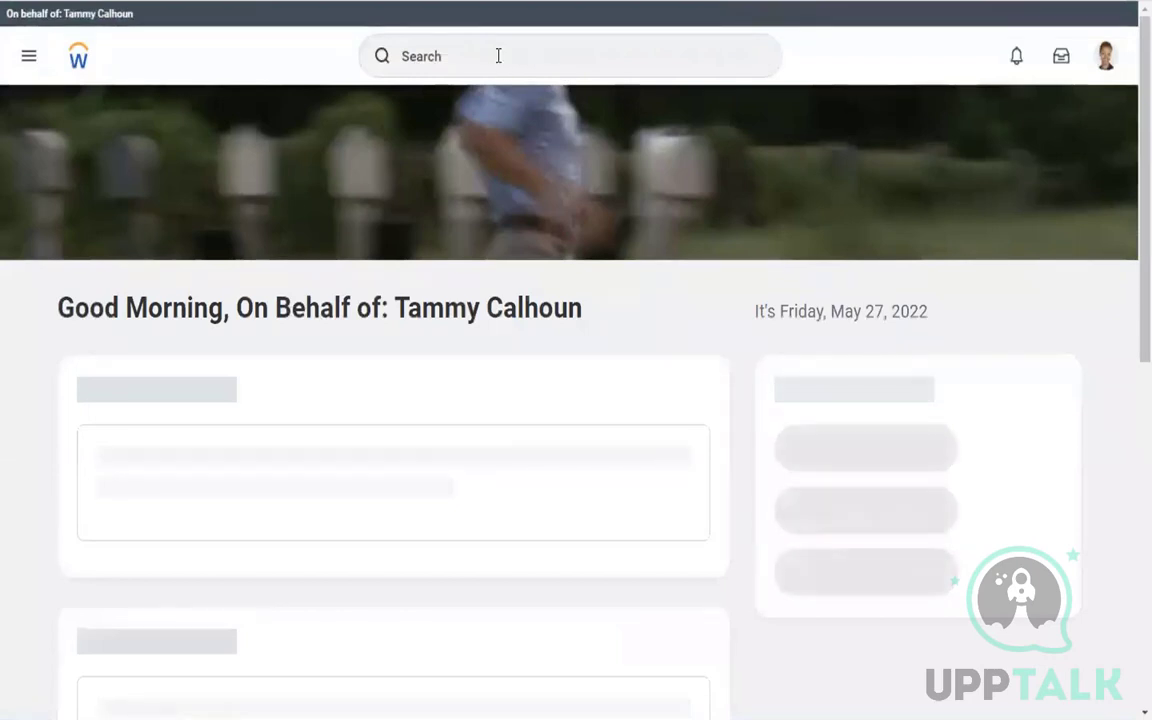
pyautogui.click(440, 55)
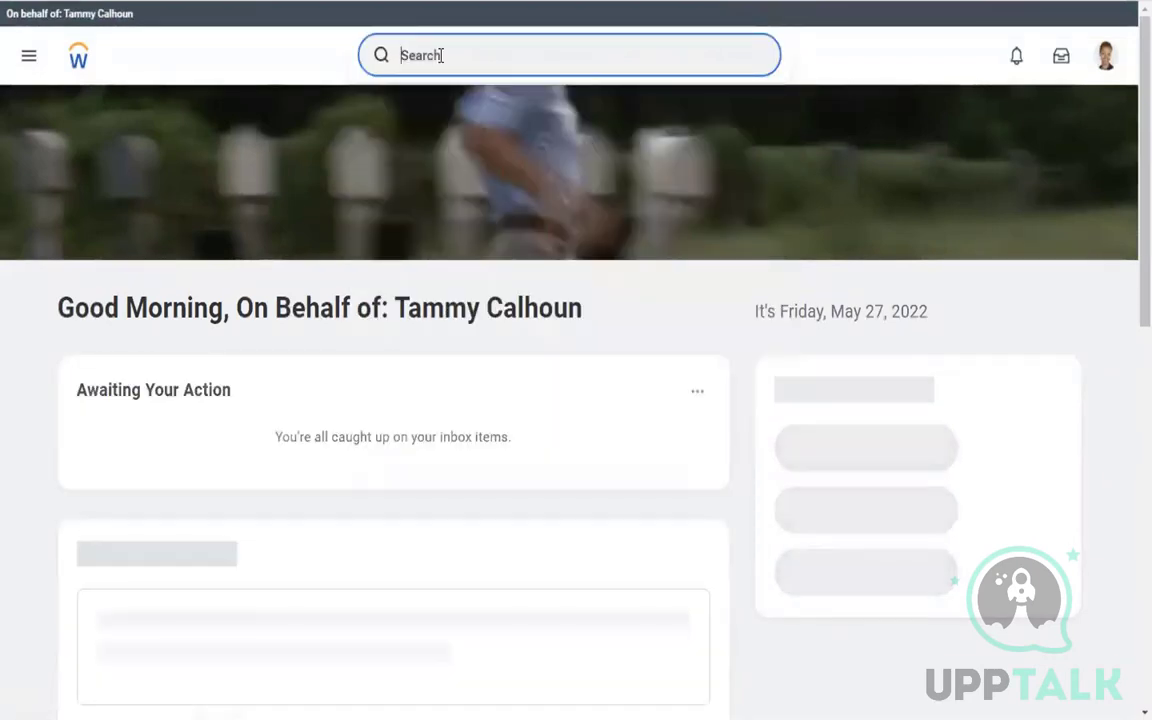
pyautogui.click(1106, 60)
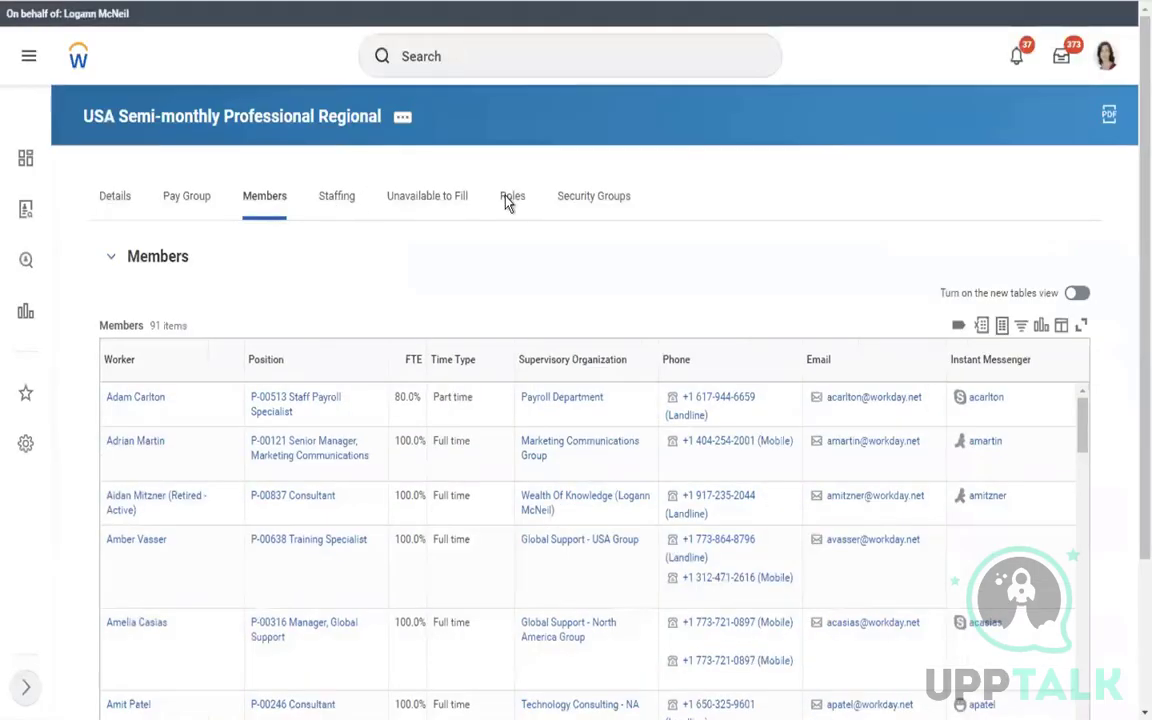
pyautogui.click(507, 199)
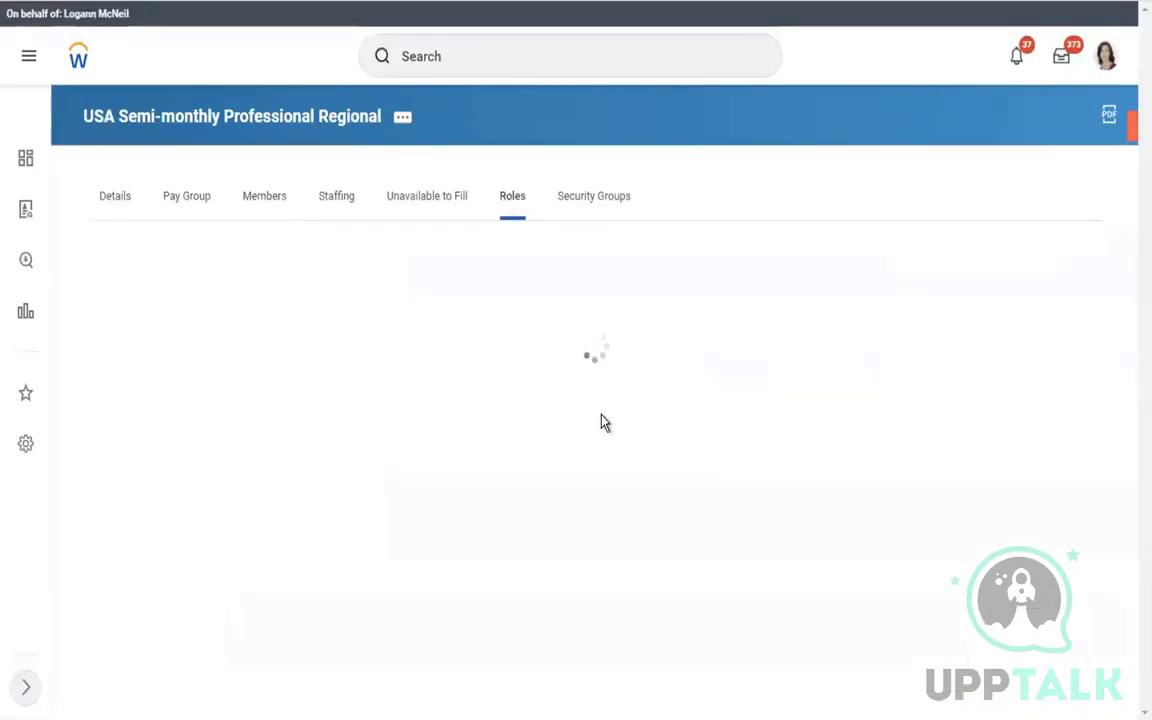
pyautogui.click(80, 66)
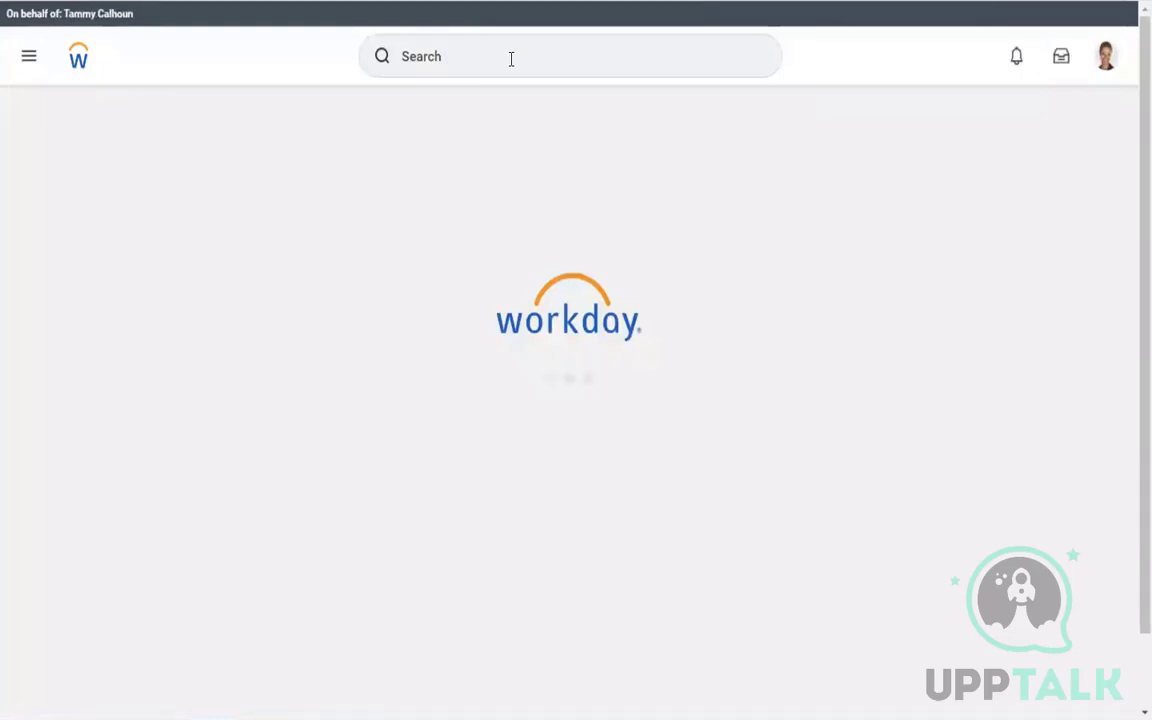
pyautogui.click(465, 51)
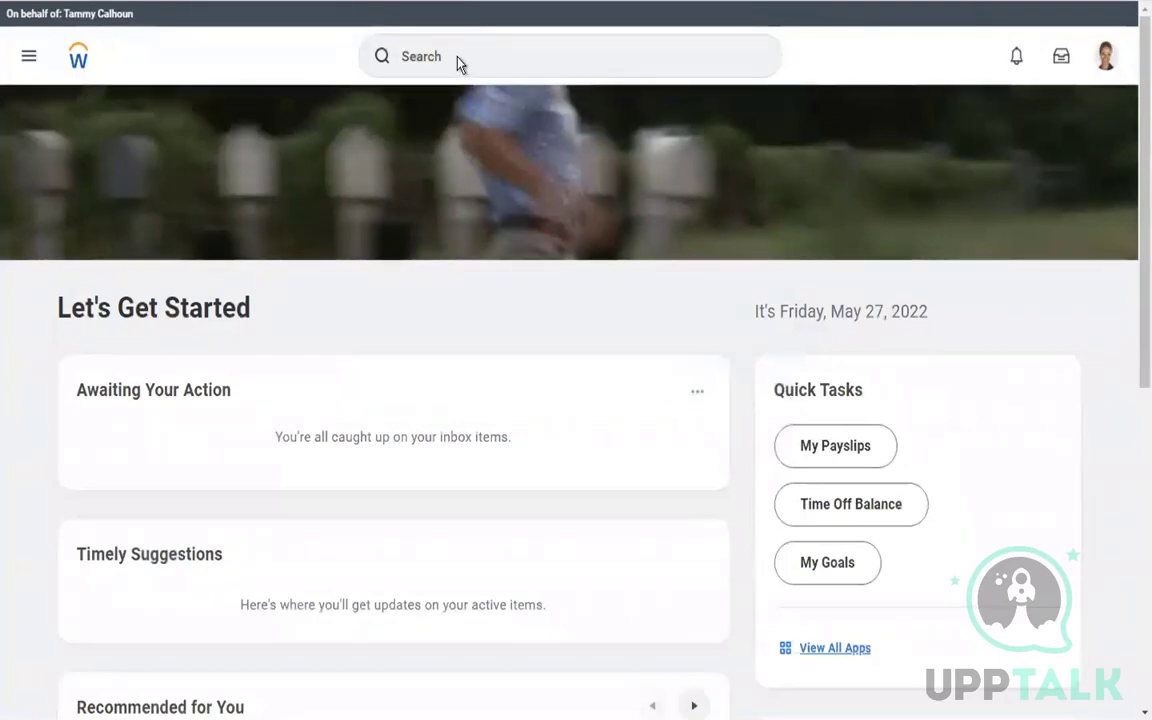
pyautogui.scroll(-5, 1130, 490)
pyautogui.scroll(5, 1131, 130)
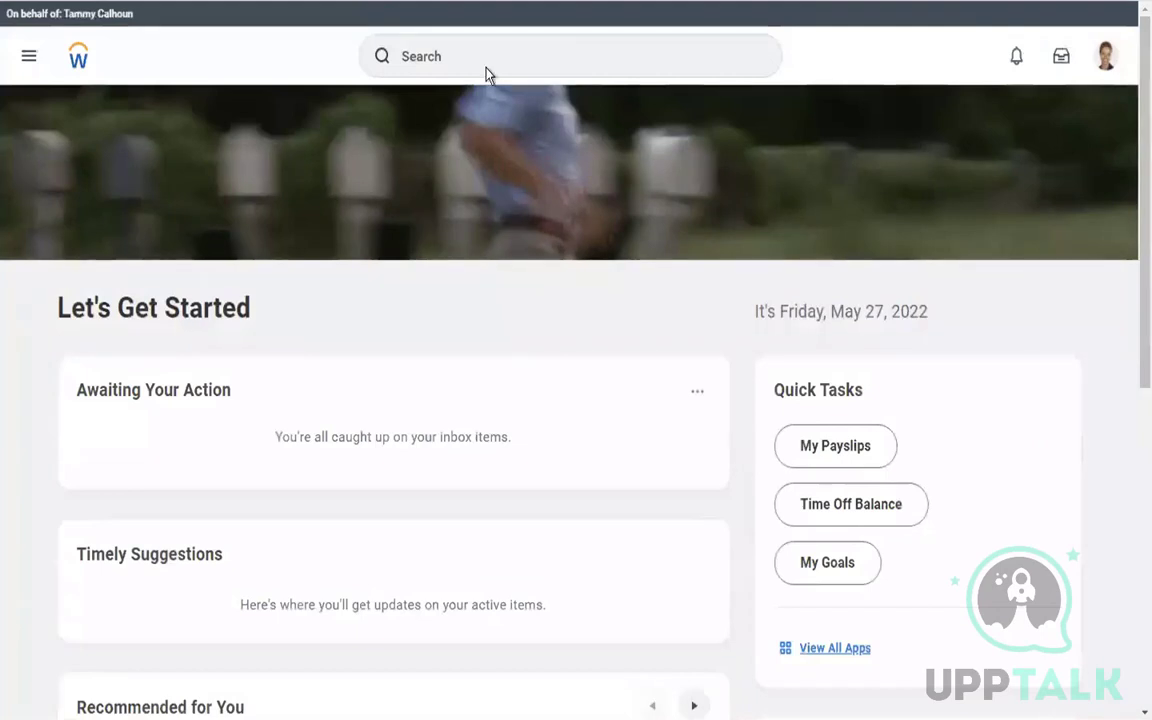
pyautogui.click(486, 66)
pyautogui.write('pay calc')
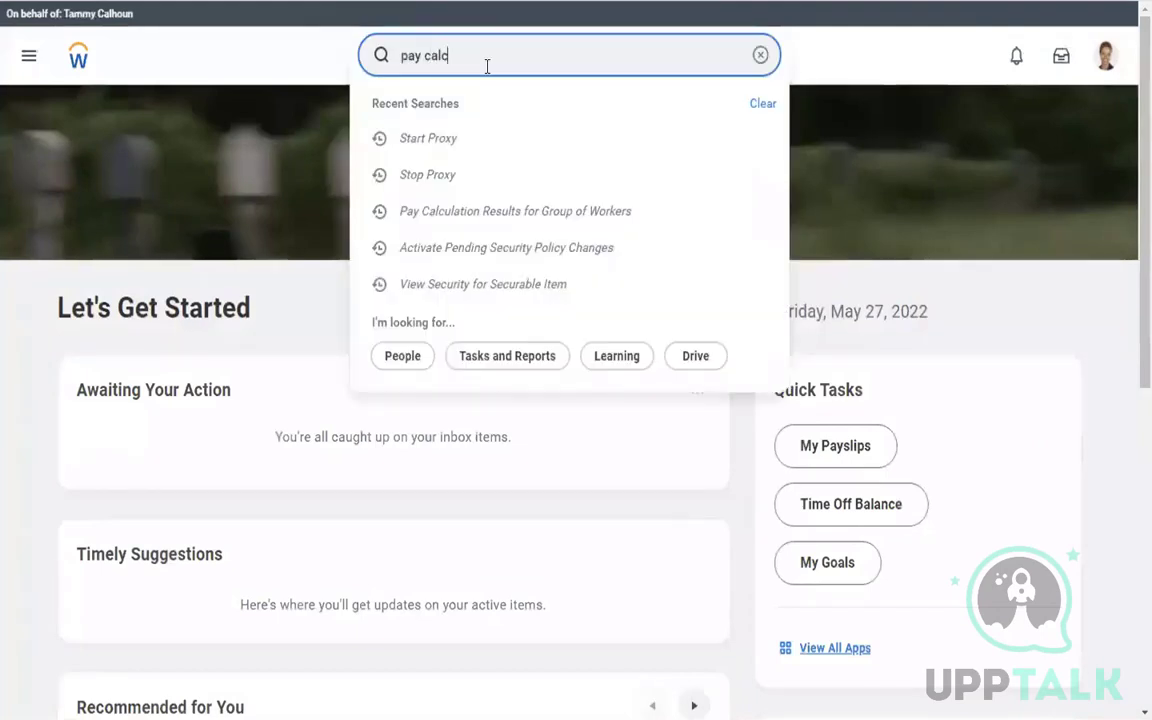
pyautogui.write(' results')
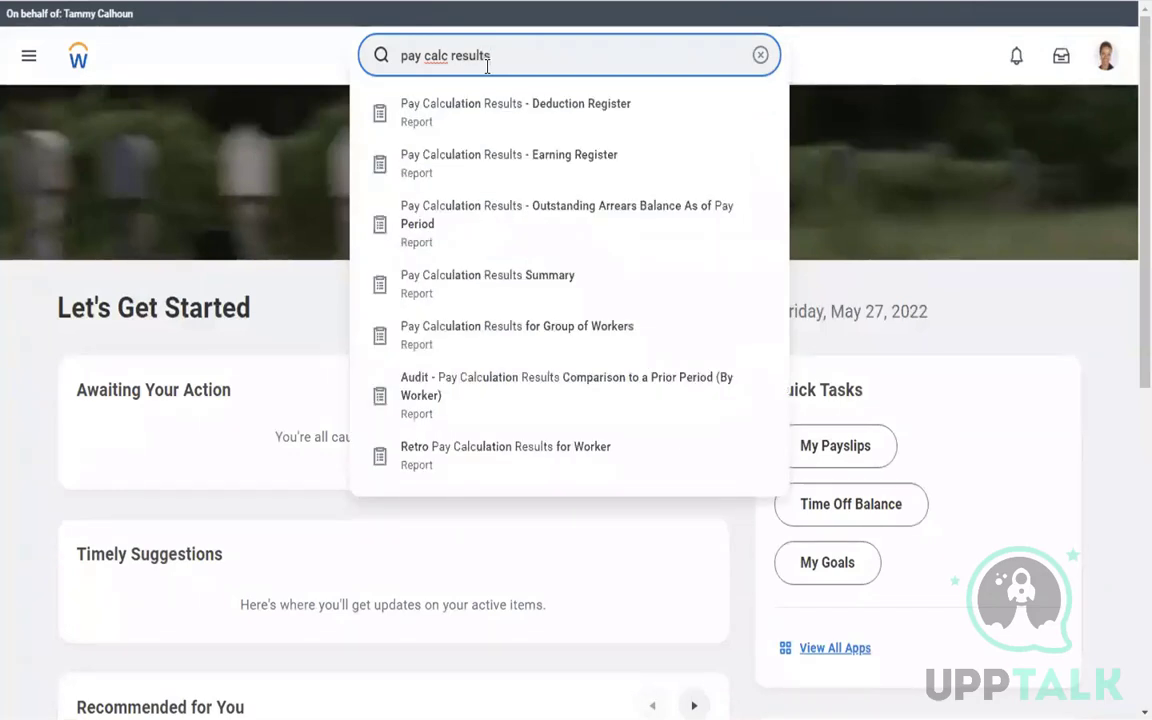
pyautogui.write('for')
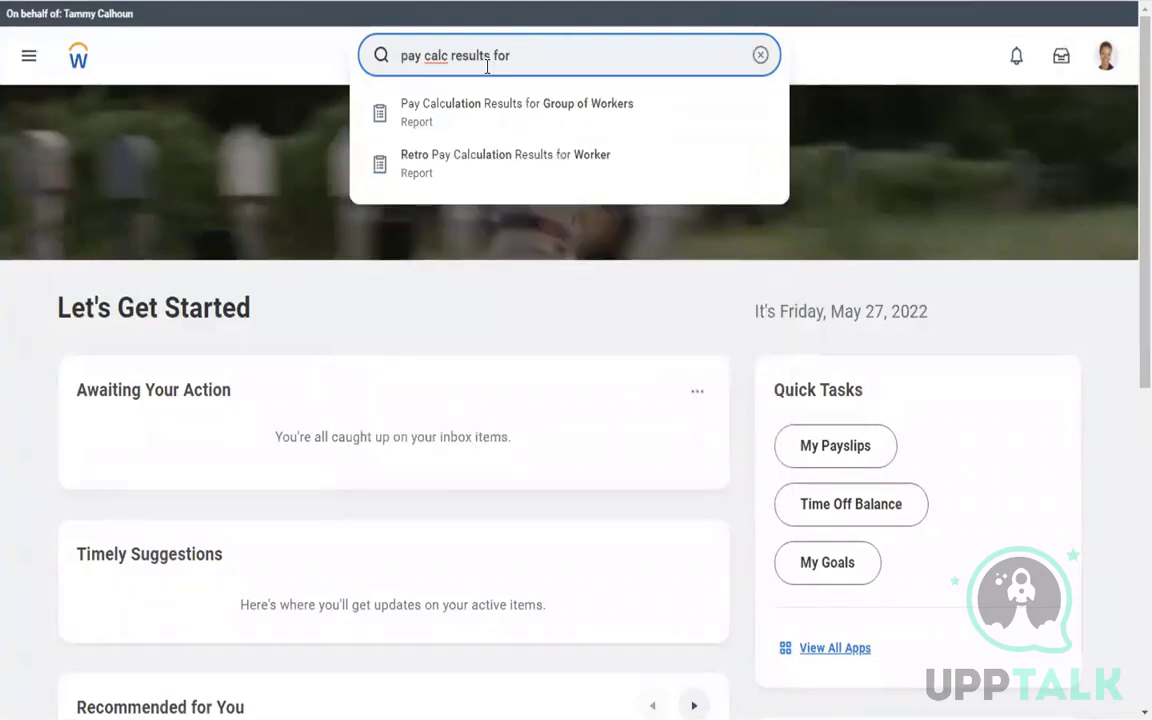
pyautogui.click(527, 113)
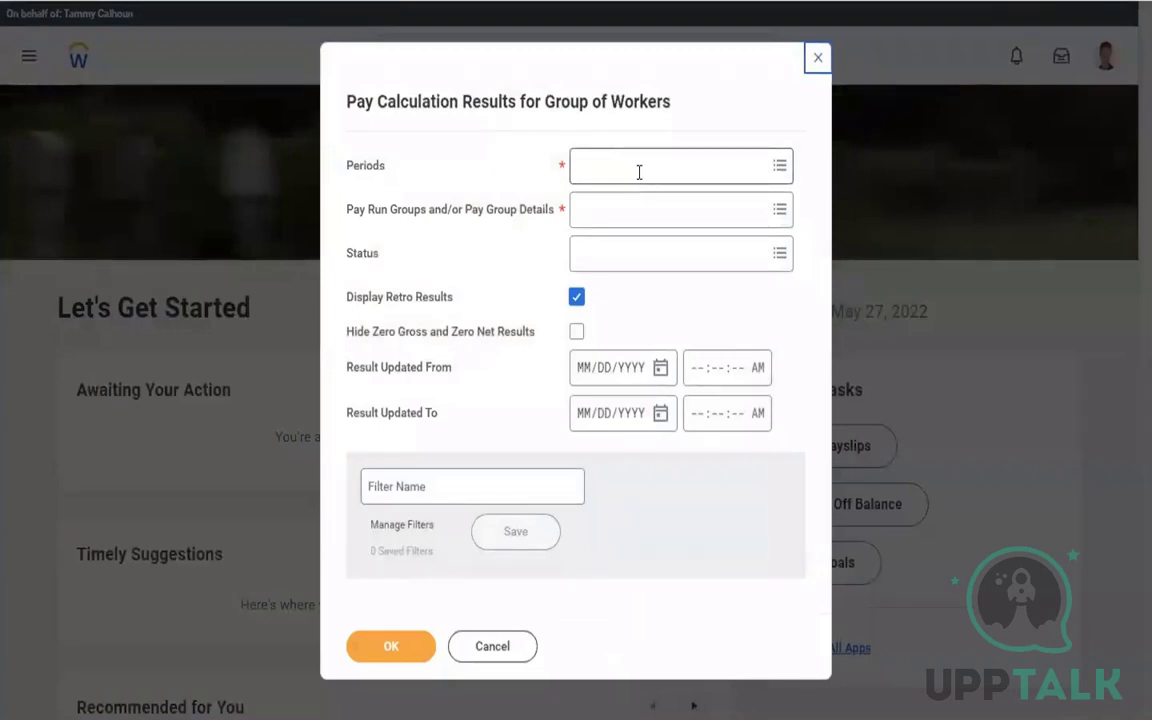
pyautogui.click(639, 172)
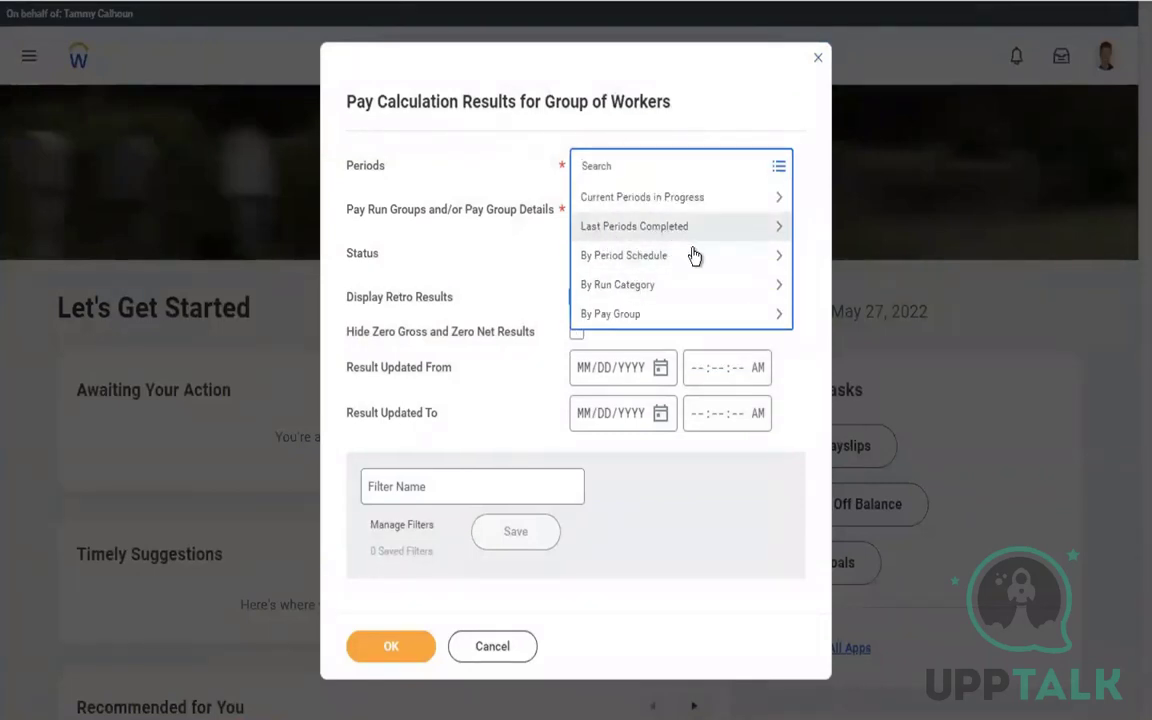
pyautogui.click(650, 324)
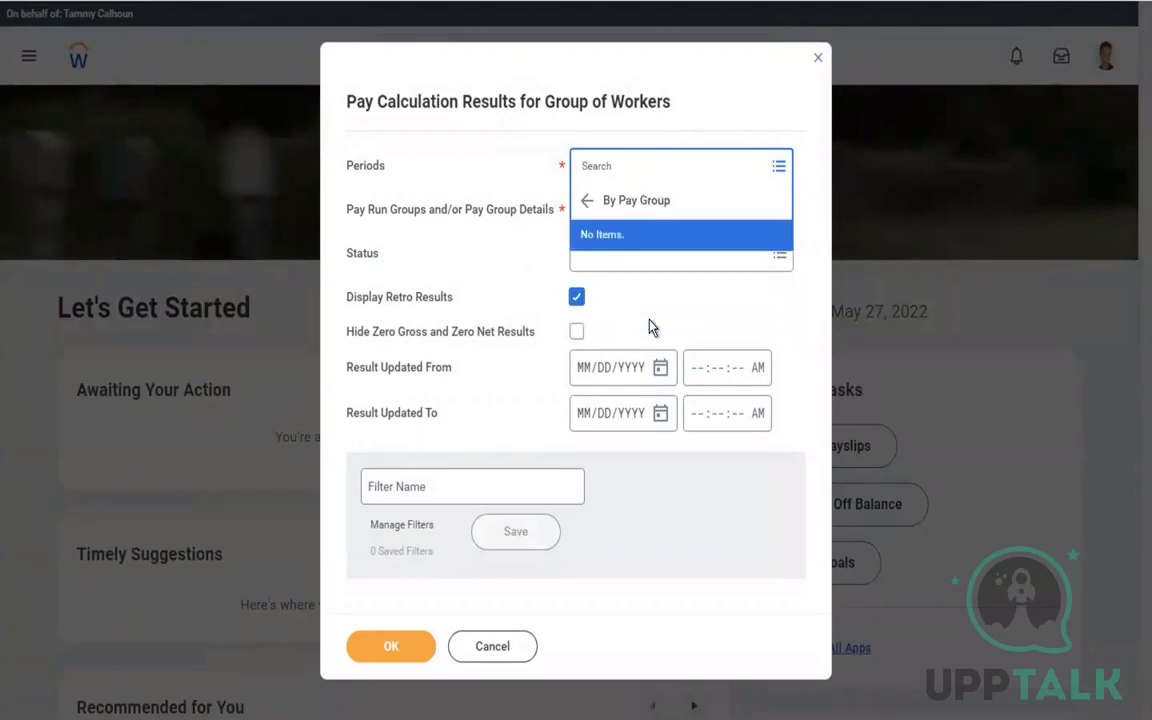
pyautogui.click(588, 201)
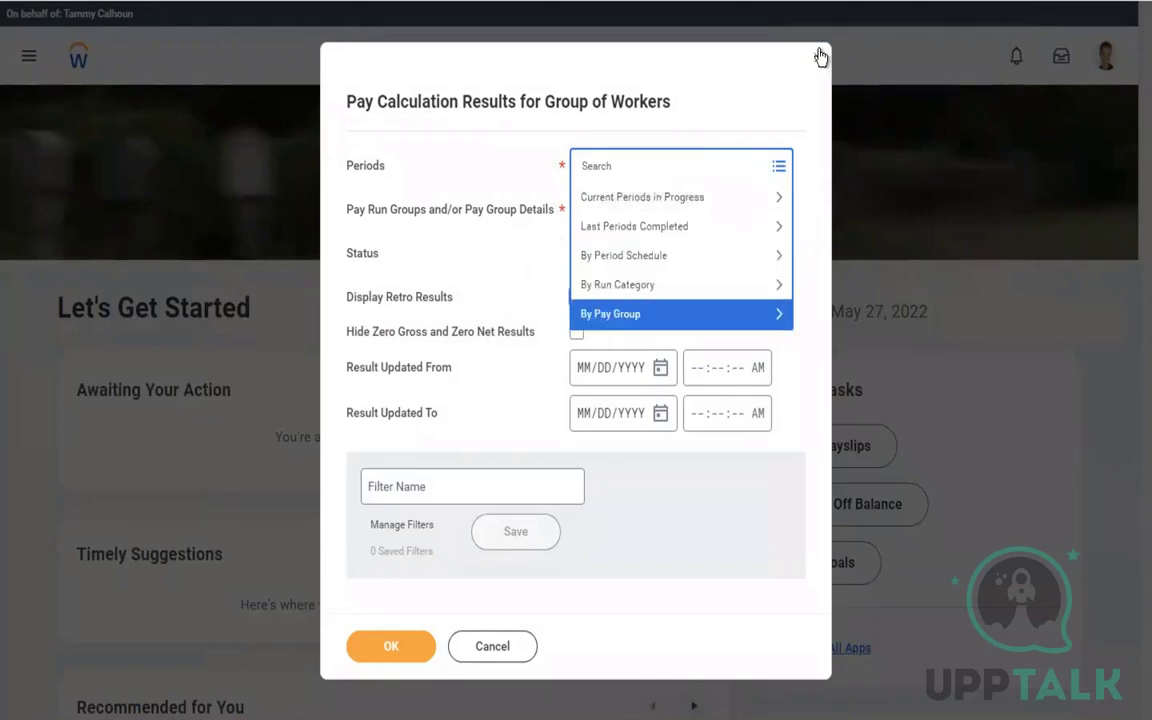
pyautogui.click(819, 57)
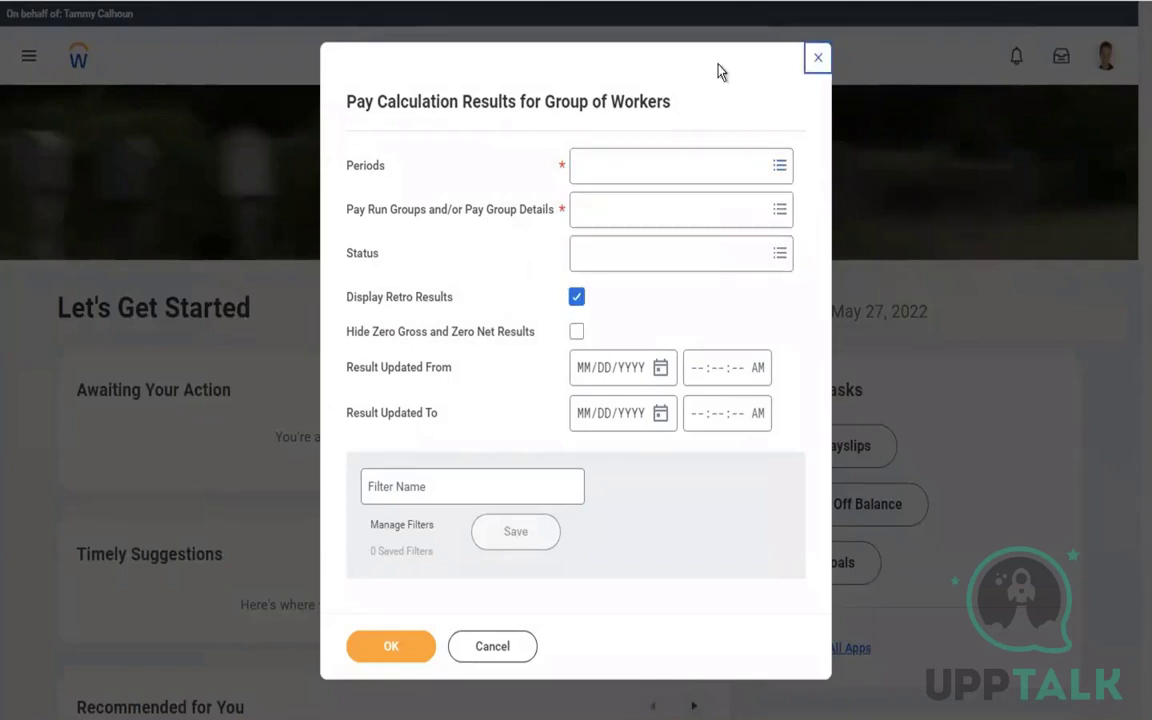
pyautogui.click(818, 57)
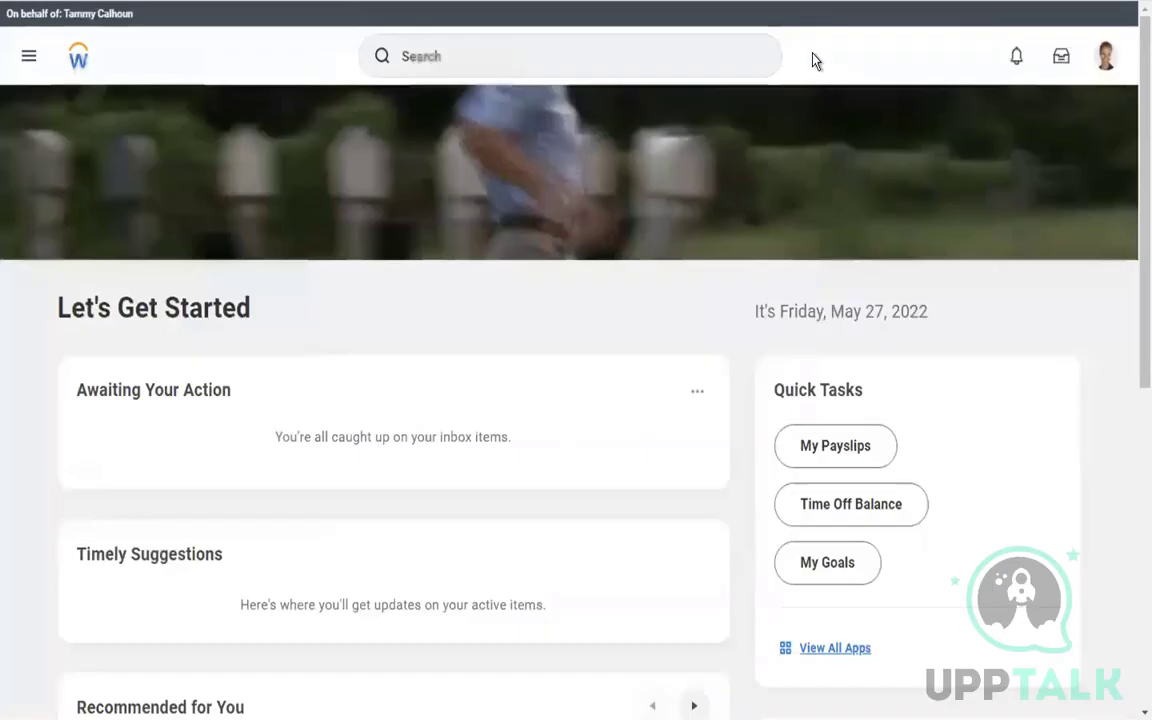
# Search for a worker by name and open their Pay section, showing no reported time
pyautogui.click(652, 52)
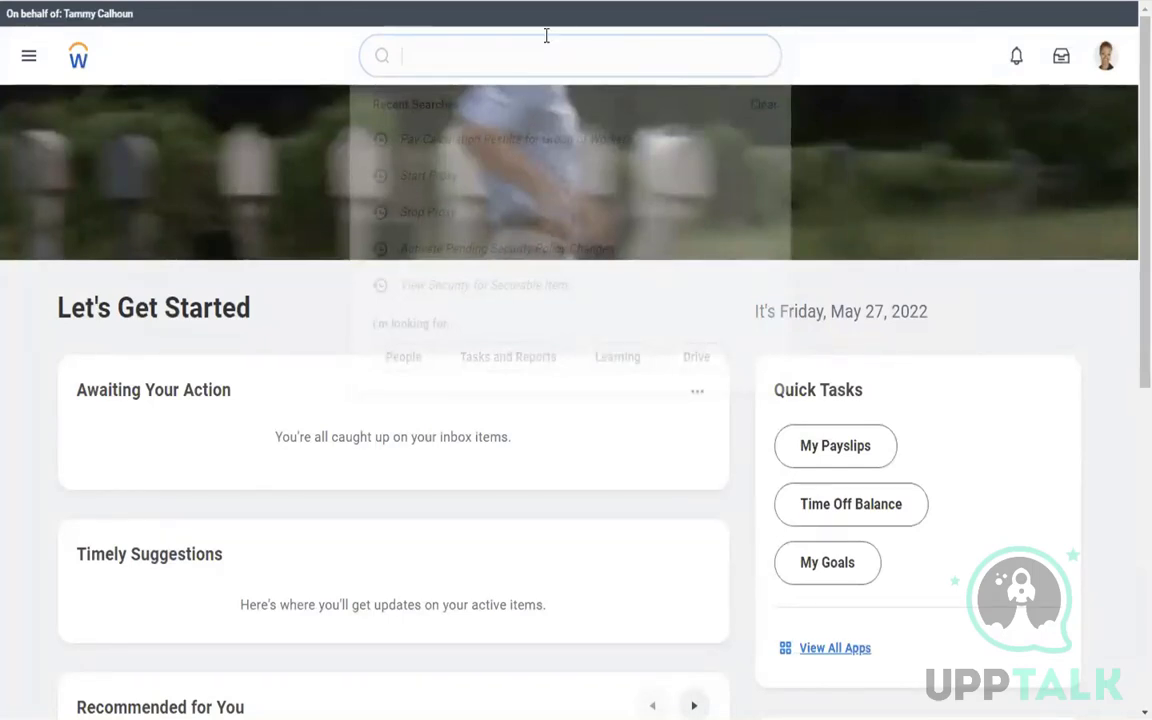
pyautogui.click(425, 47)
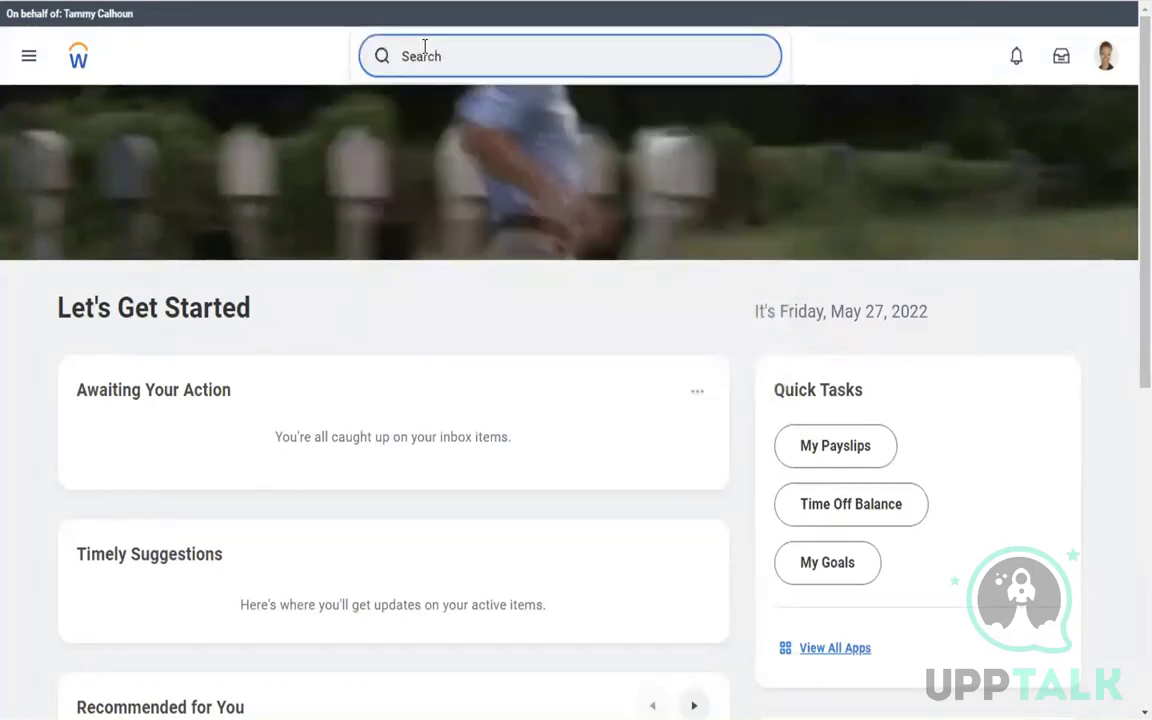
pyautogui.click(425, 47)
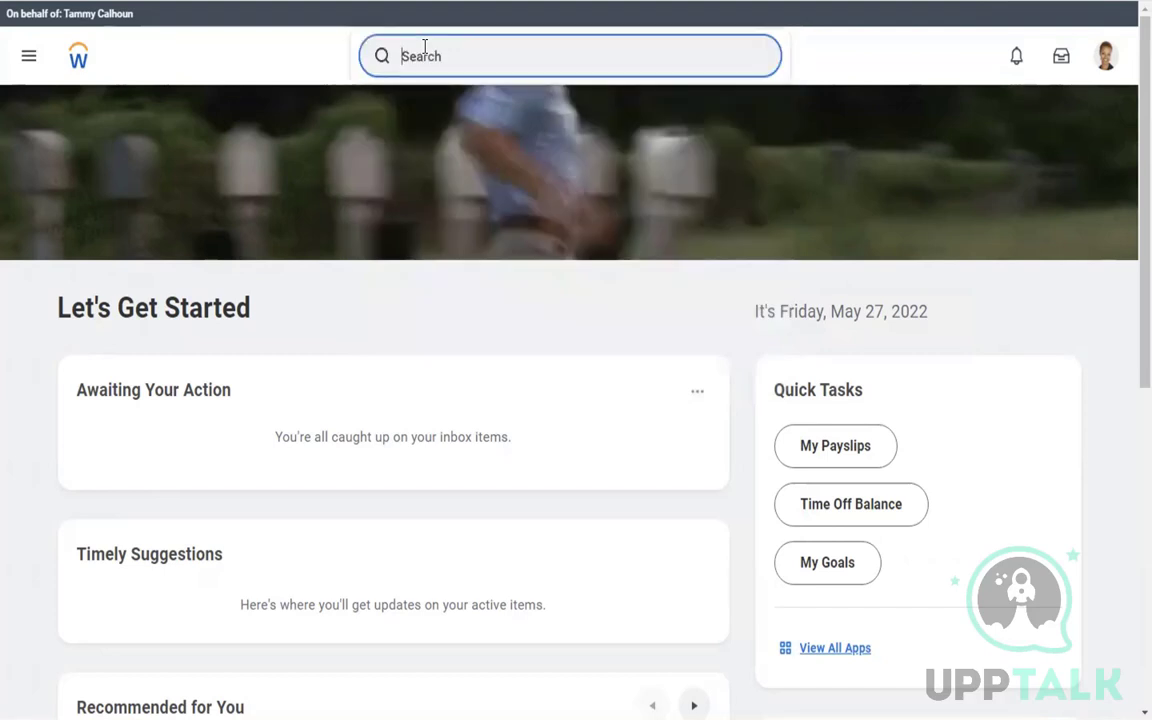
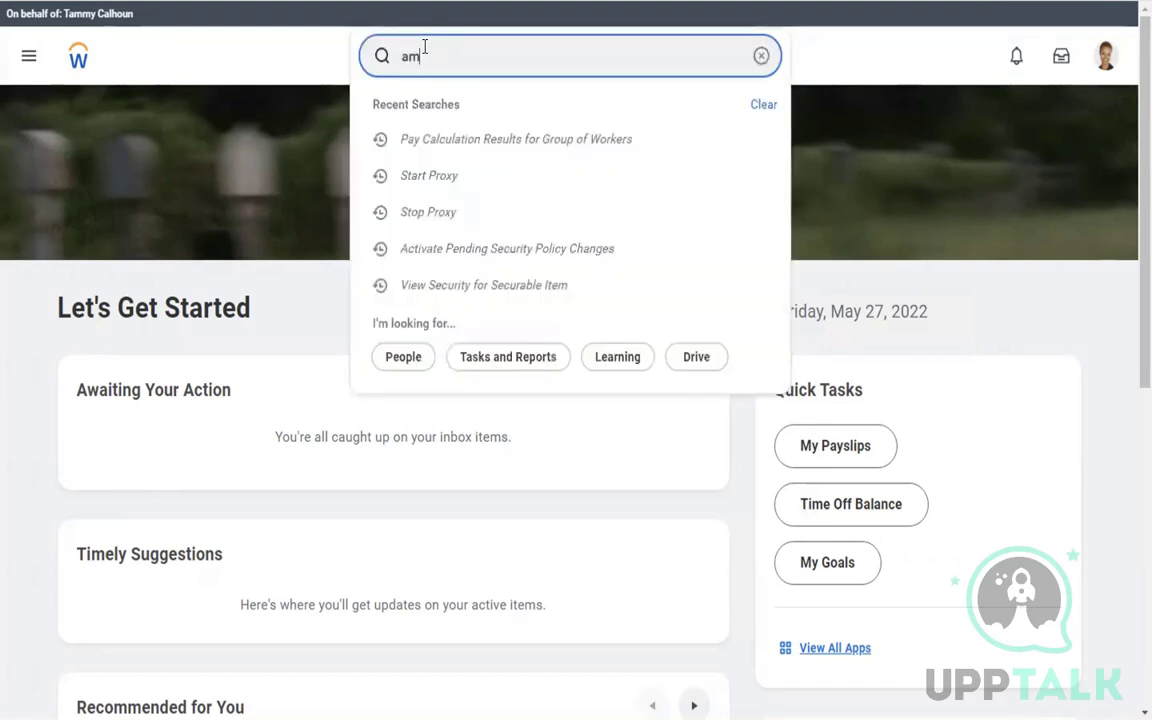
pyautogui.click(447, 119)
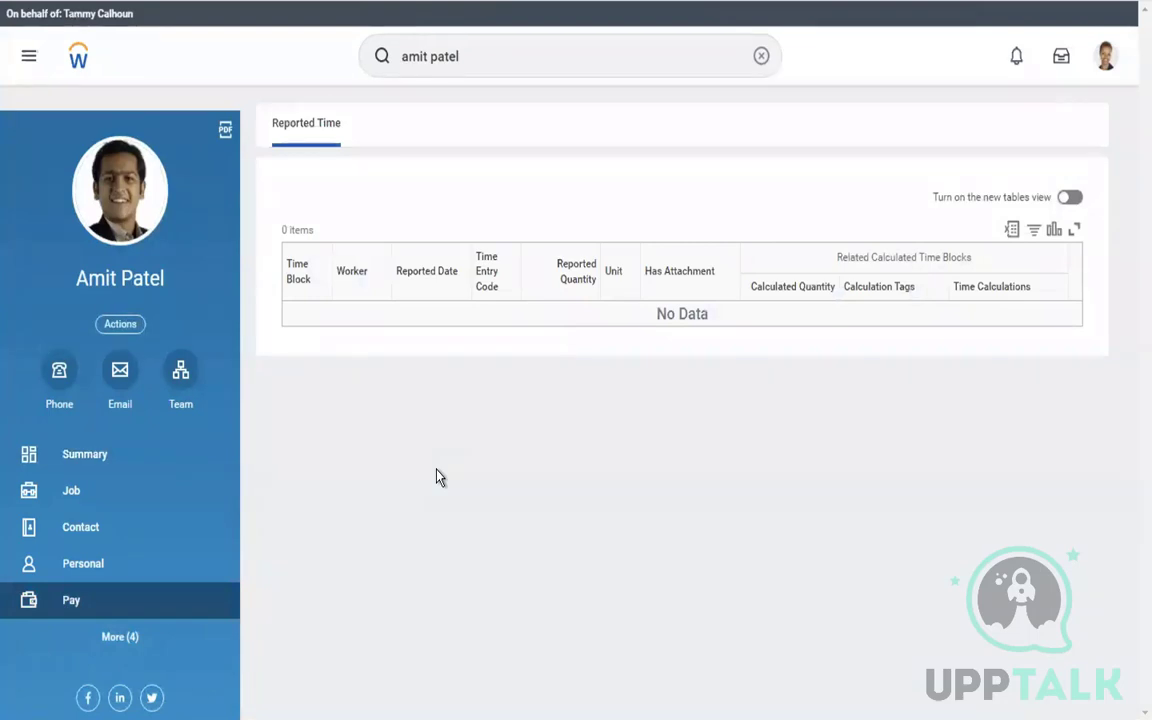
pyautogui.click(761, 62)
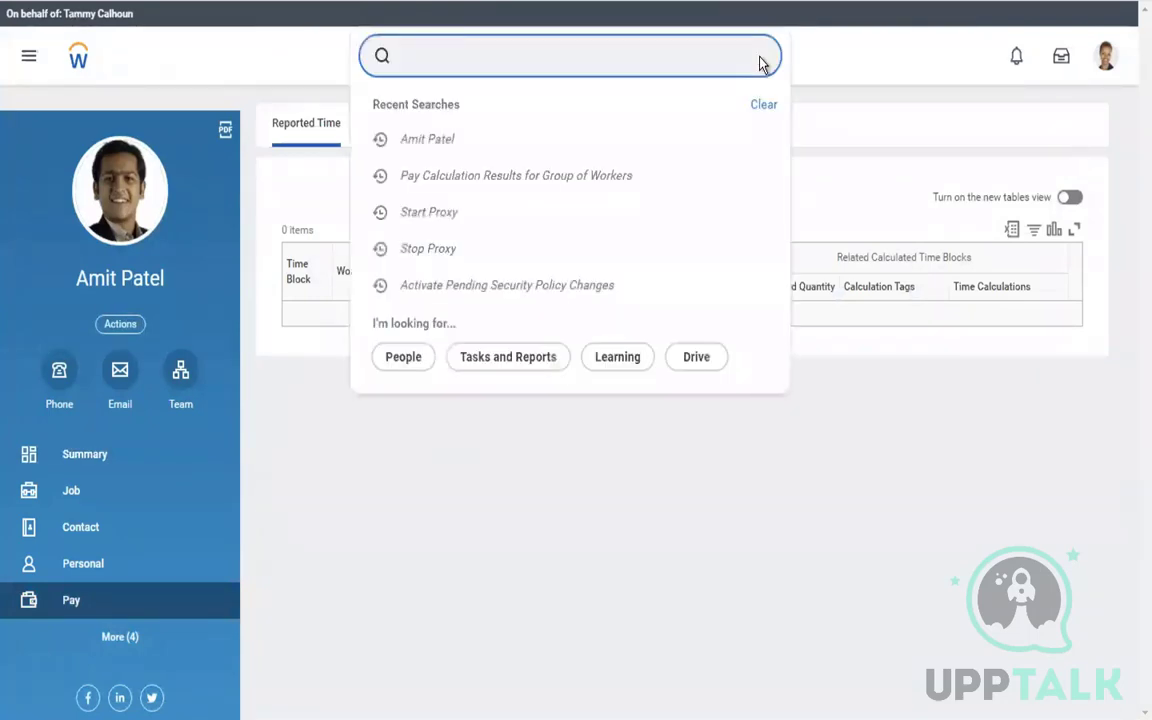
pyautogui.click(705, 61)
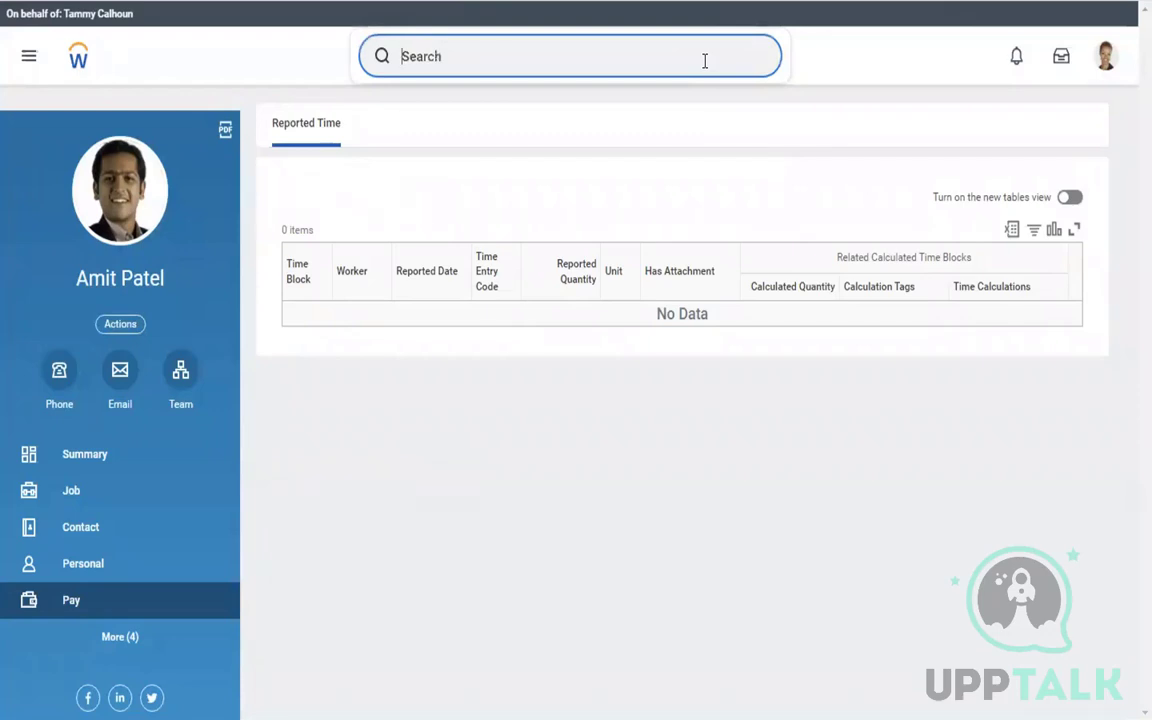
# Start a proxy session acting as the chosen worker, found by name in Act As
pyautogui.write('start proxy')
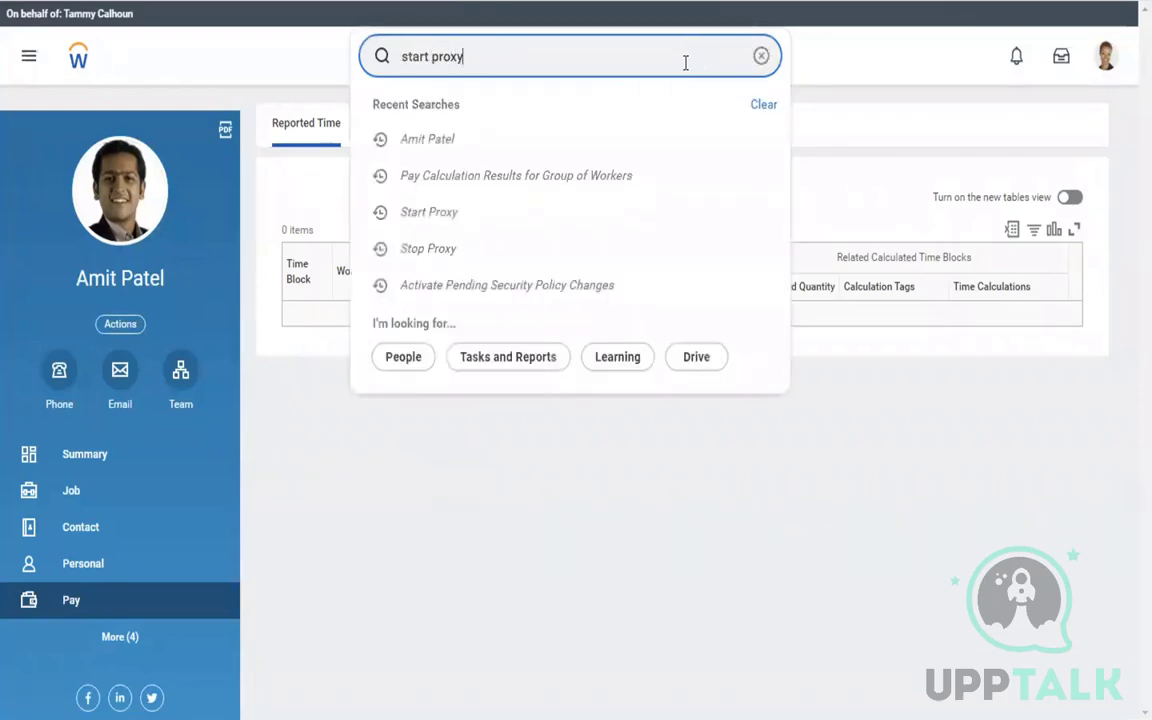
pyautogui.click(434, 199)
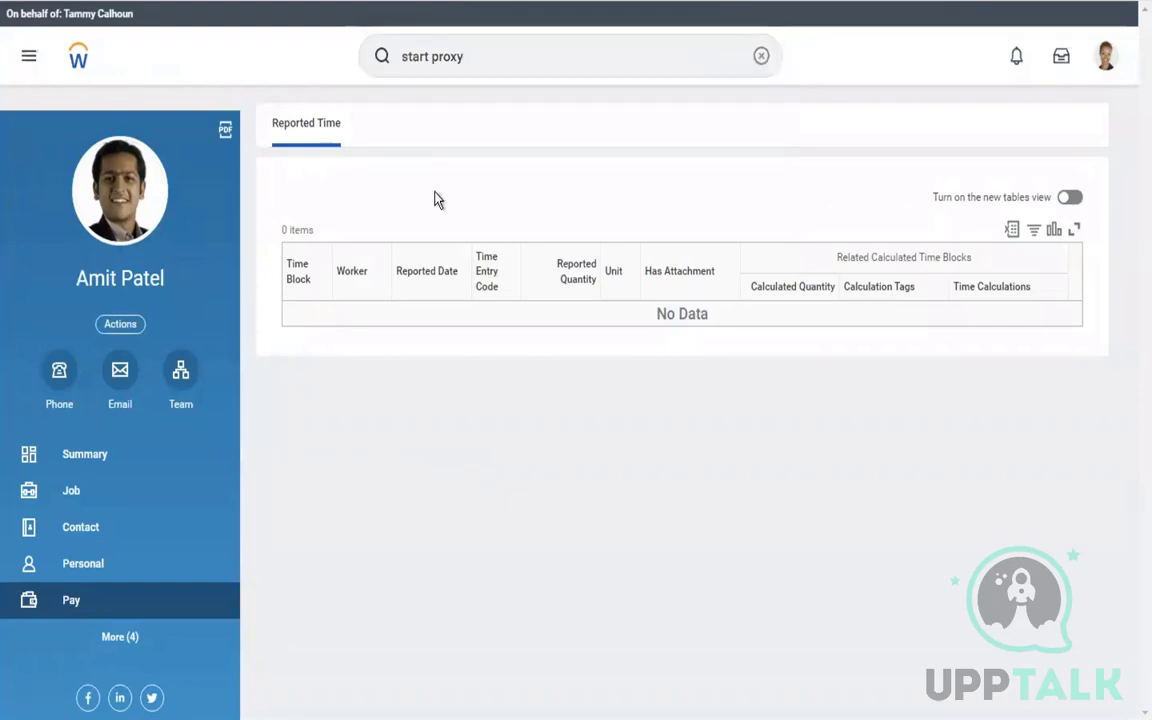
pyautogui.click(257, 213)
pyautogui.write('lo')
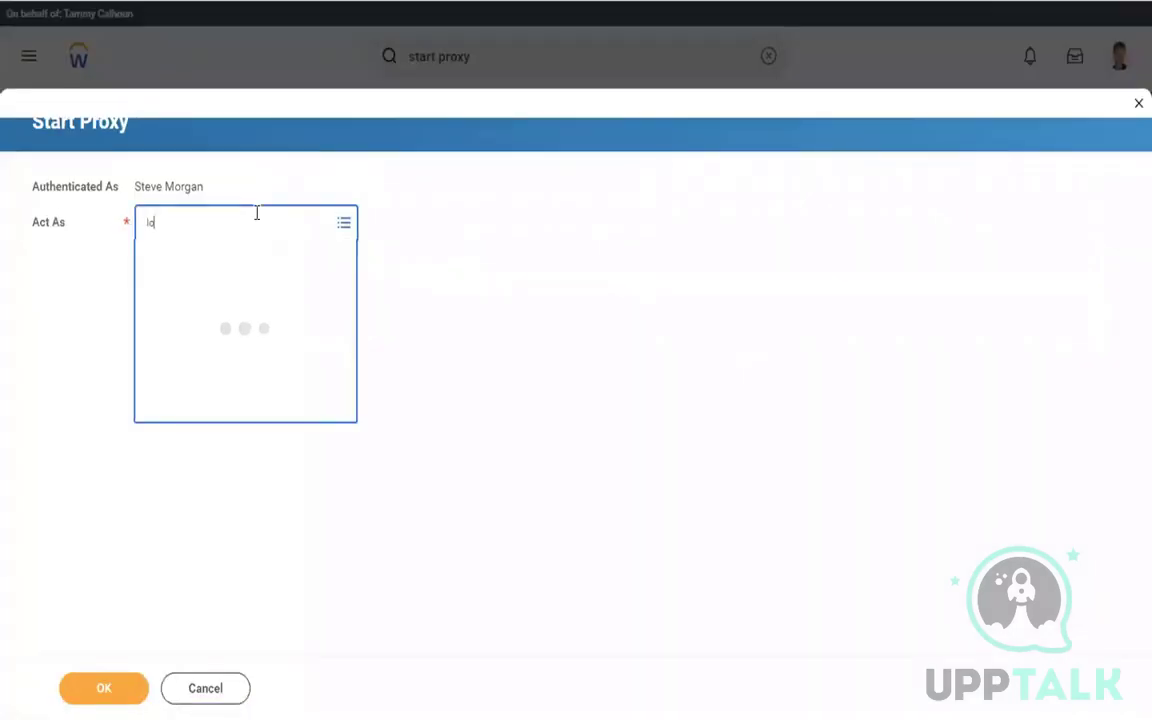
pyautogui.write('gan mc')
pyautogui.click(103, 690)
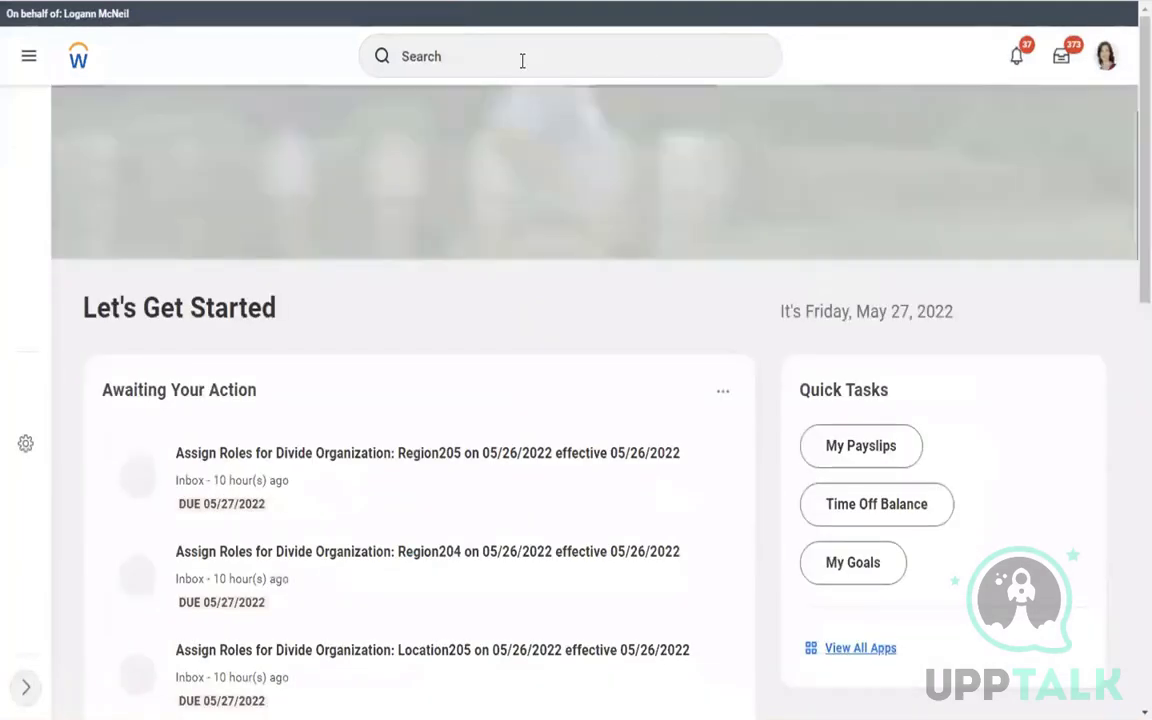
# Find and open the Pay Calculation Results for Worker report
pyautogui.click(485, 52)
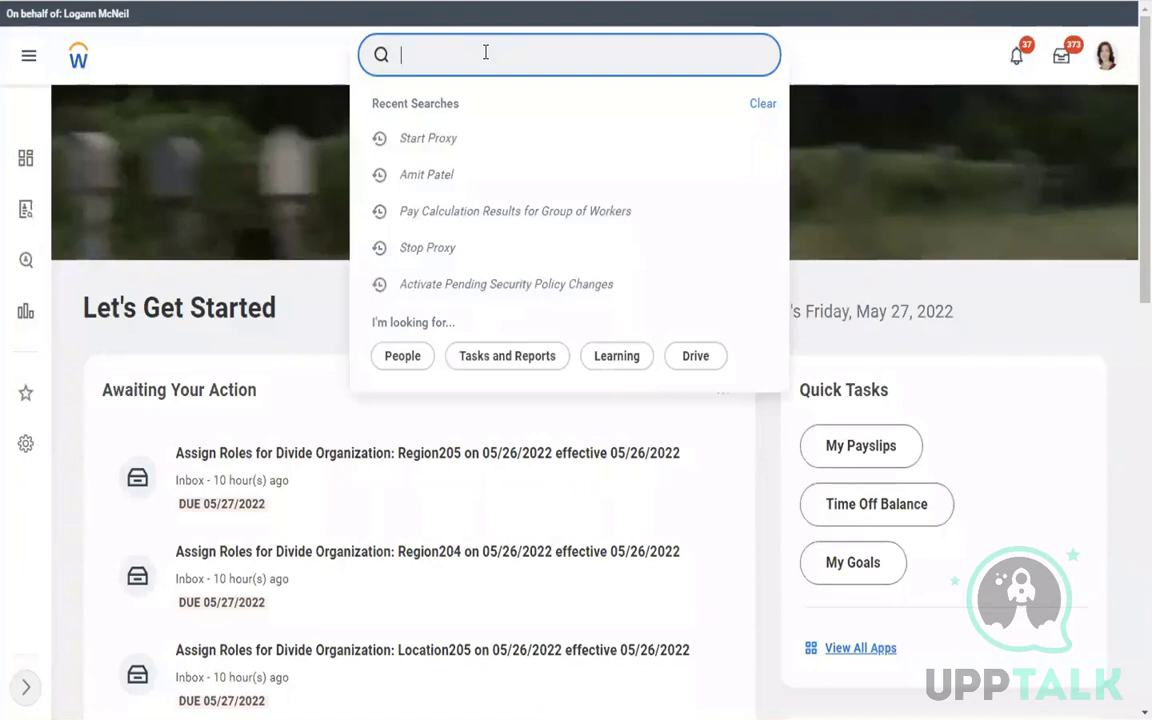
pyautogui.write('pay calc')
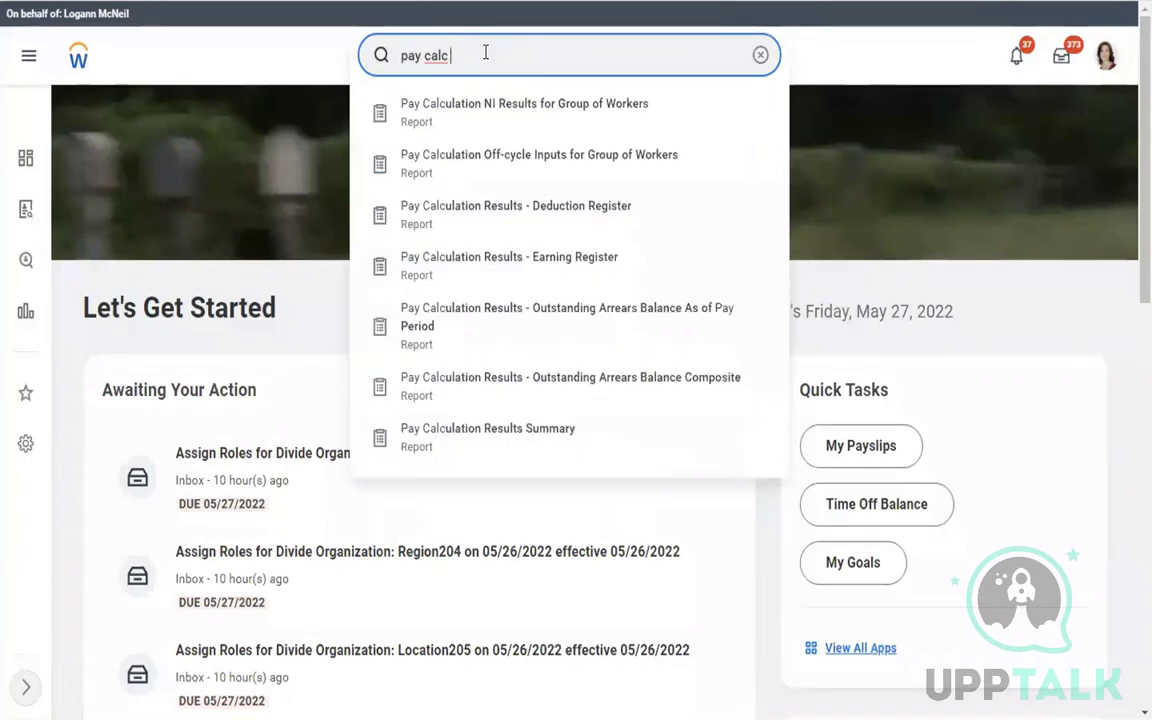
pyautogui.write(' results')
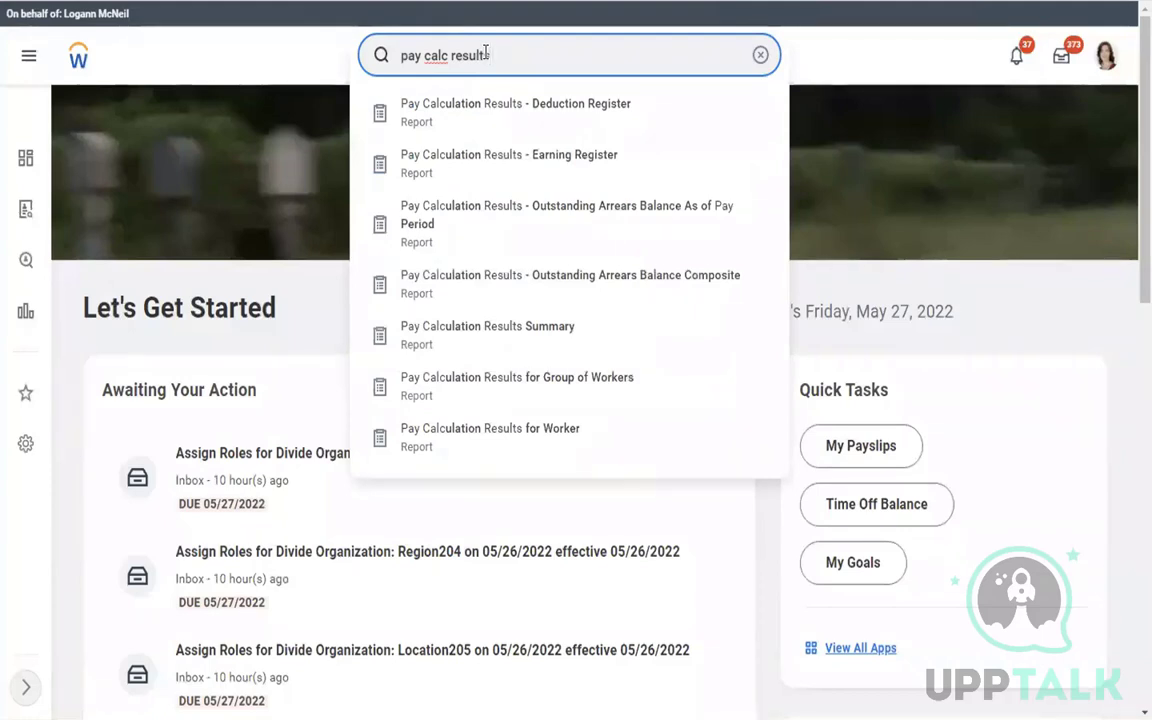
pyautogui.write('for')
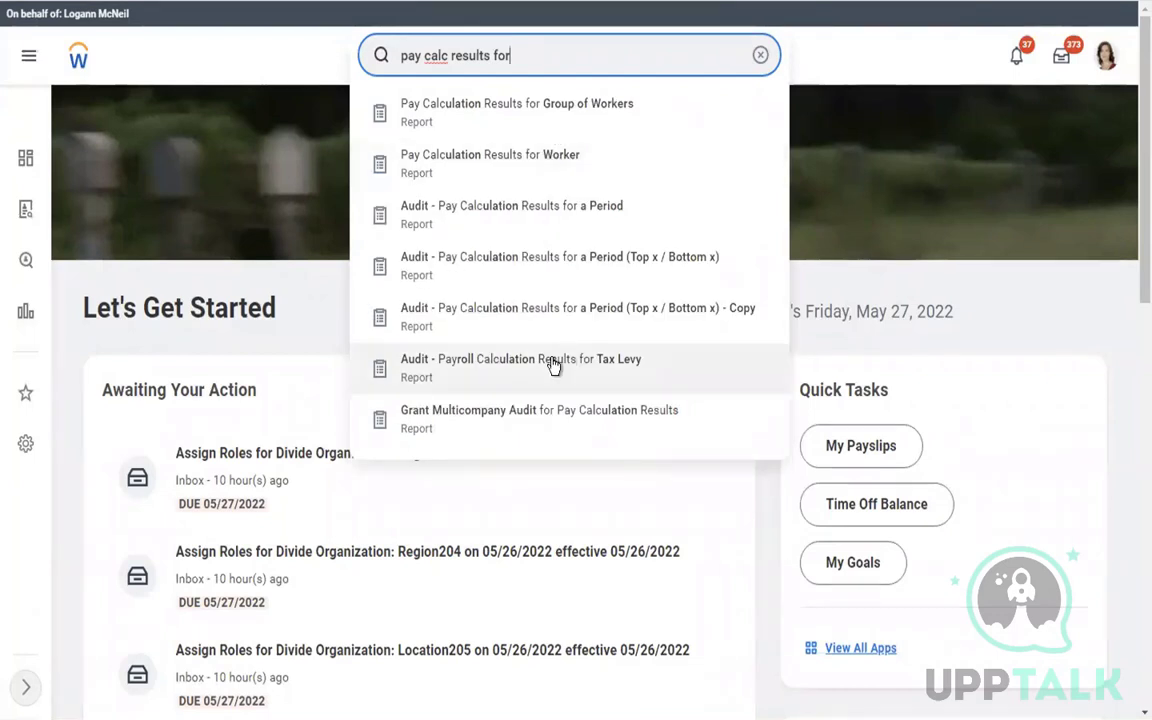
pyautogui.click(500, 165)
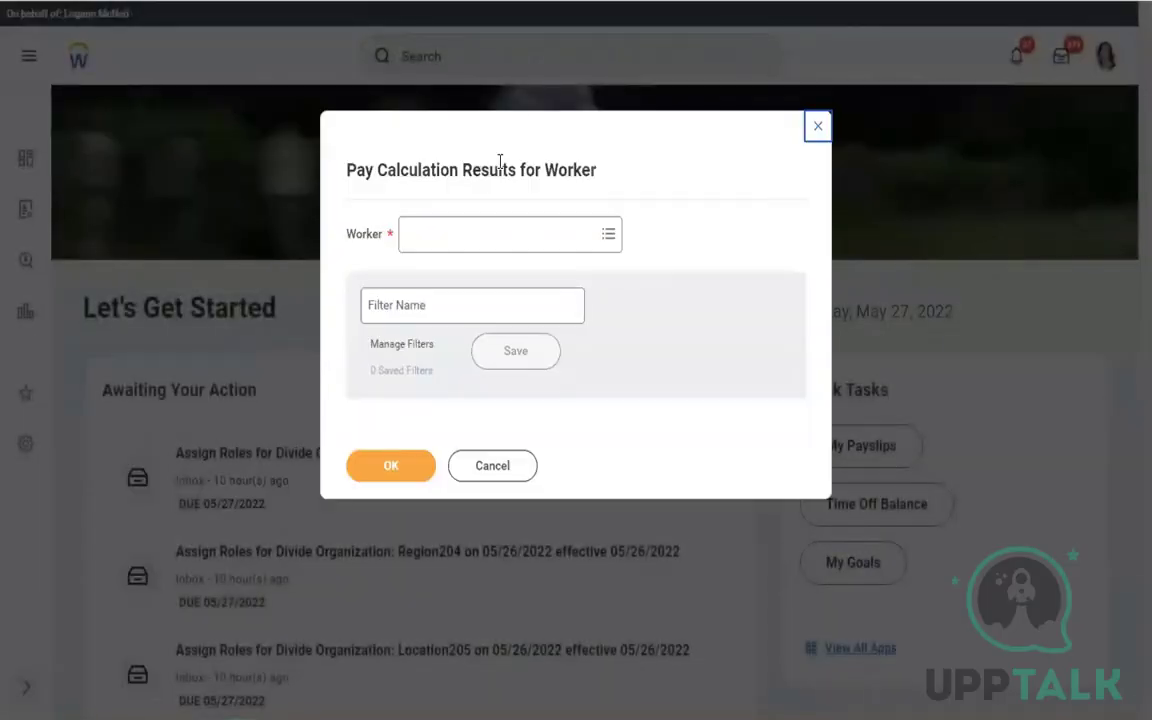
# Run the report for the selected worker, which returns no data
pyautogui.click(452, 236)
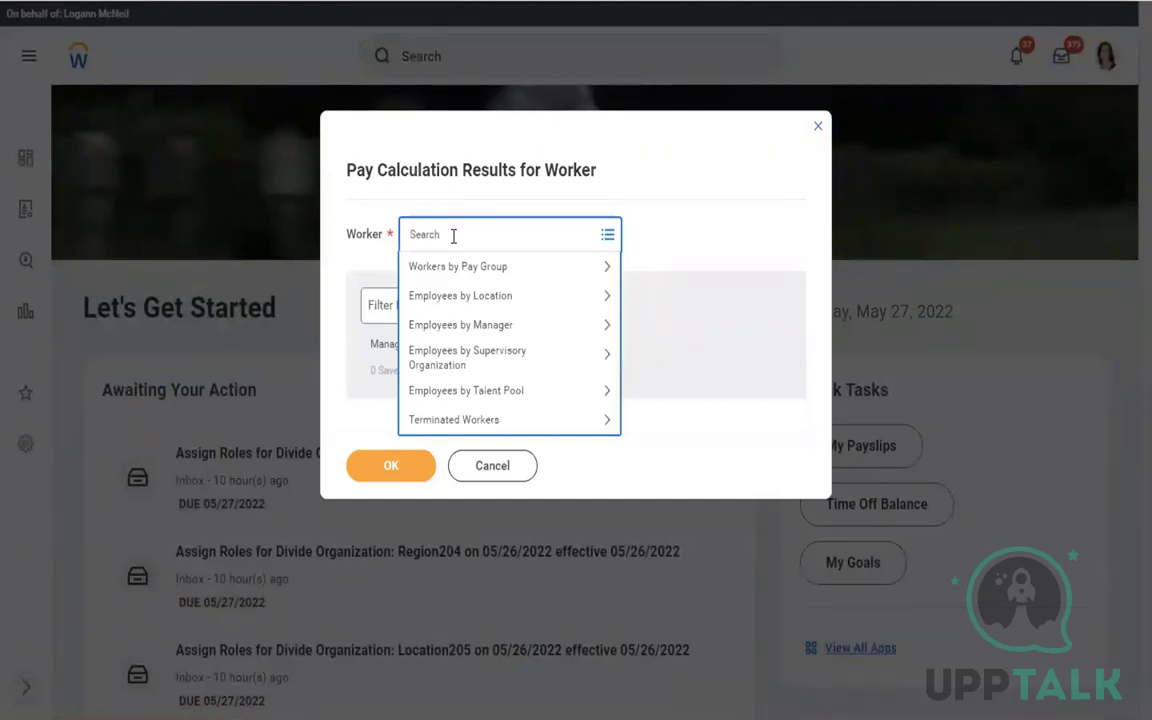
pyautogui.press('Return')
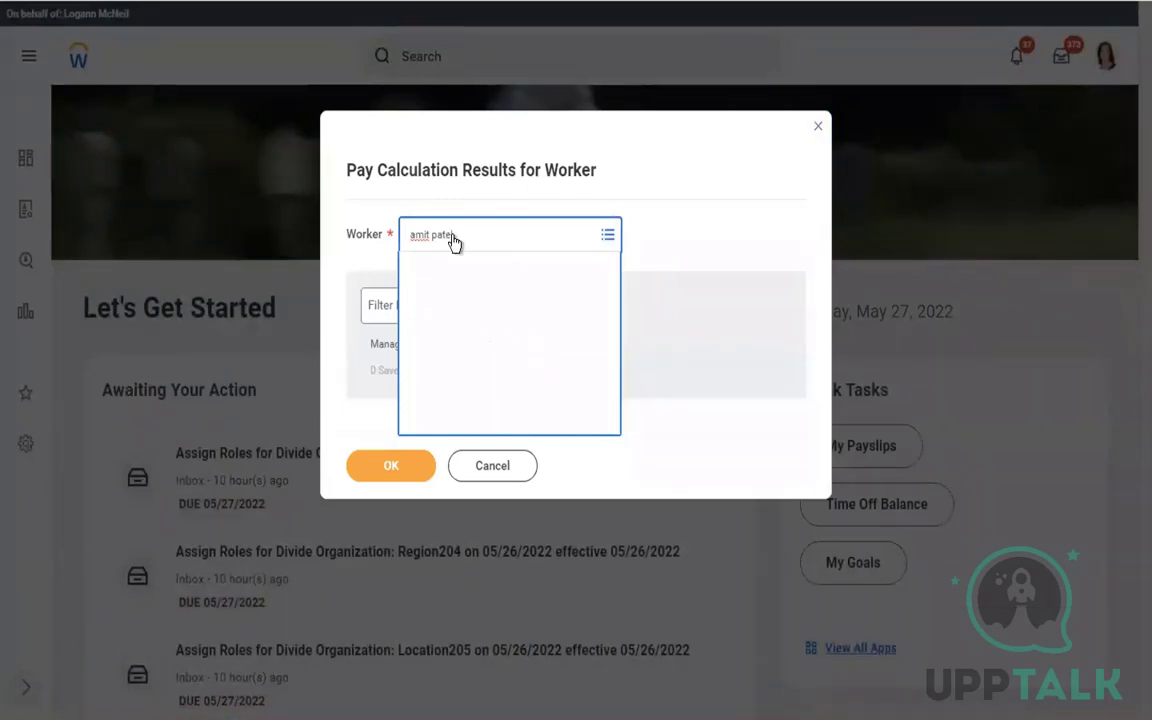
pyautogui.click(390, 470)
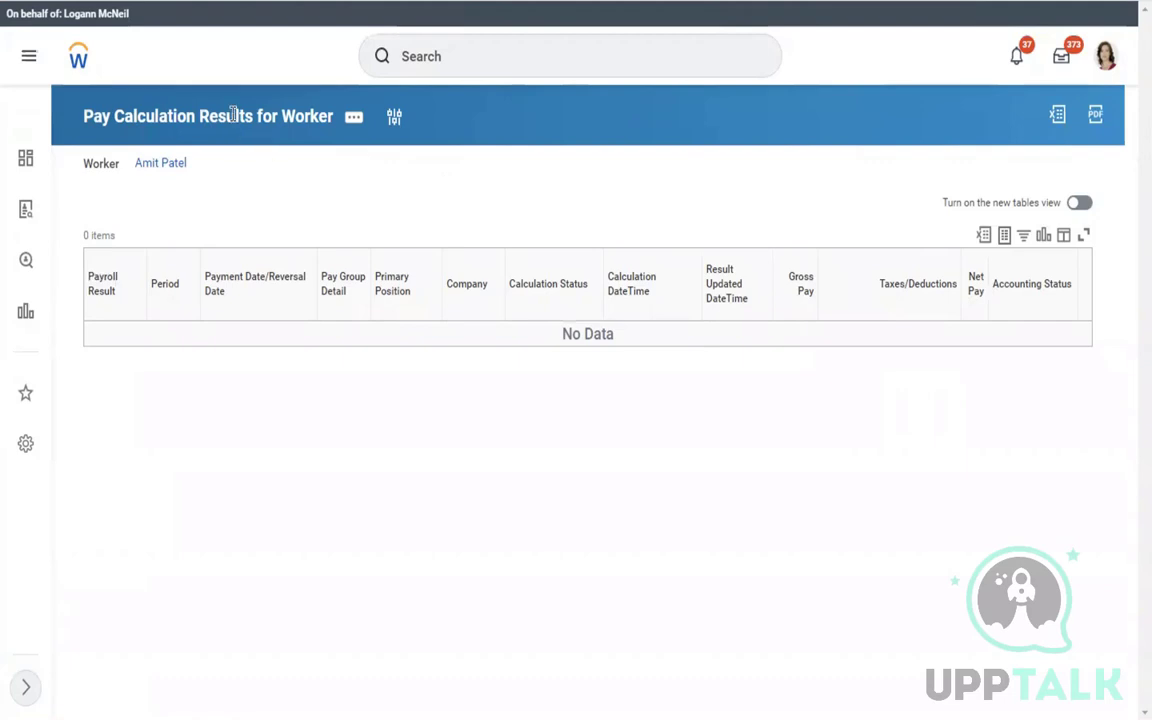
# Show the report's Integration IDs through View IDs to see its Workday ID
pyautogui.click(355, 119)
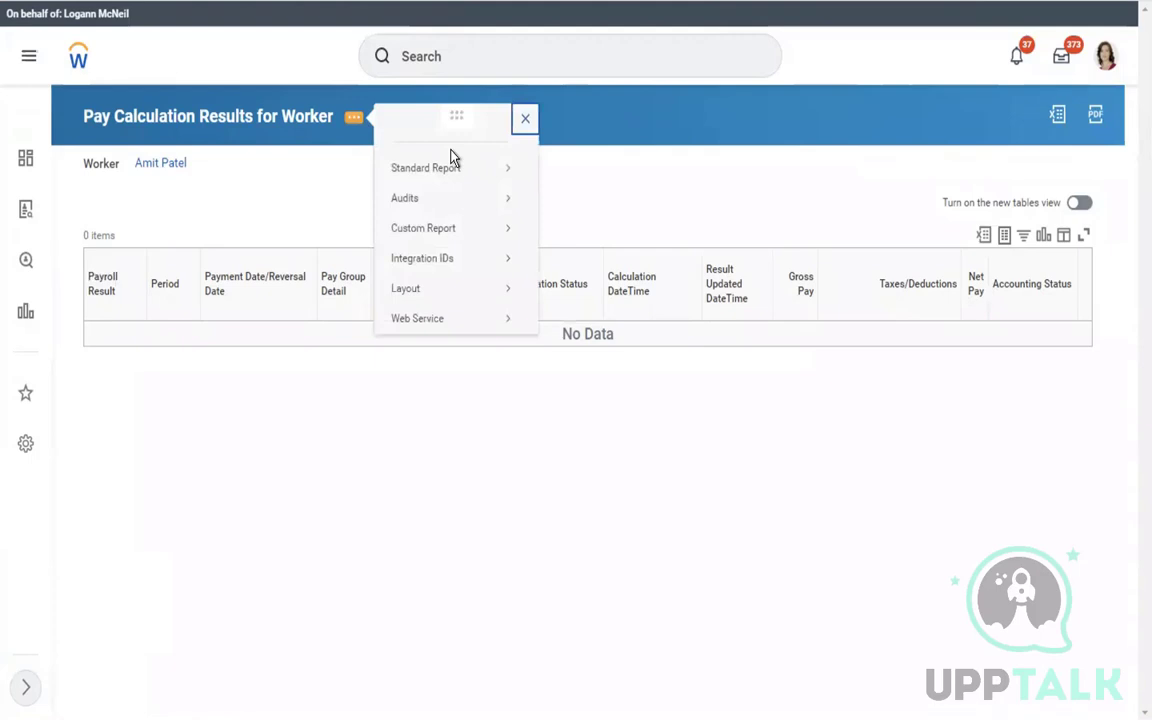
pyautogui.moveTo(472, 268)
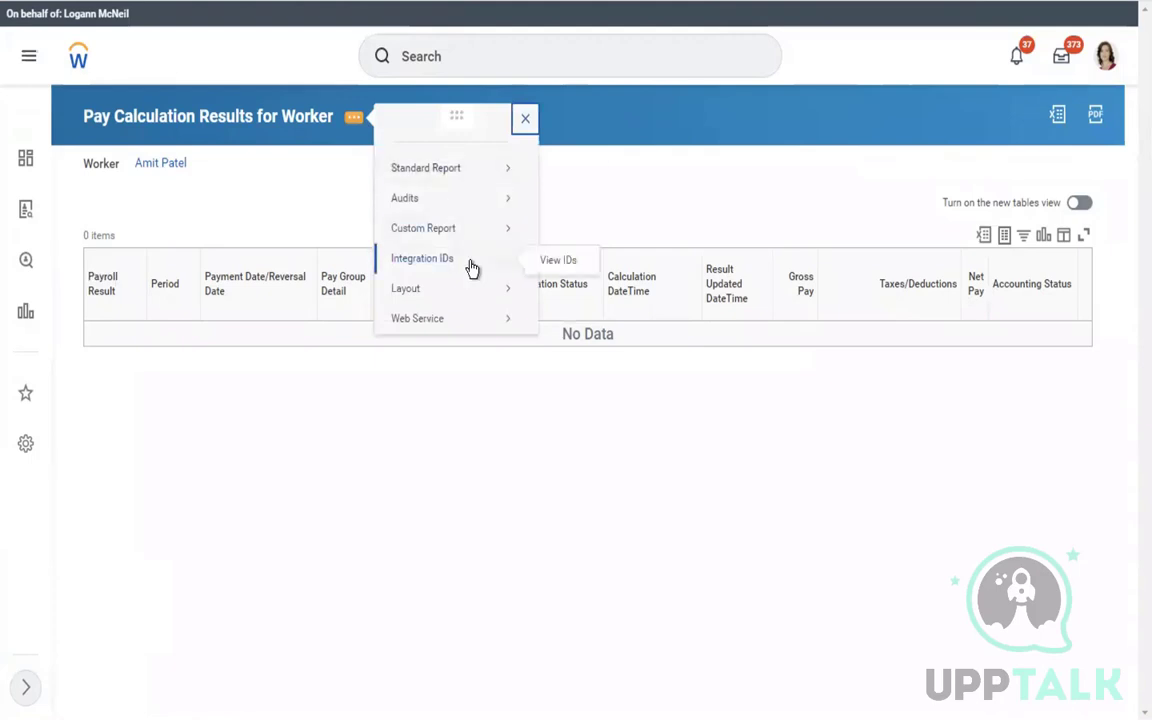
pyautogui.click(548, 266)
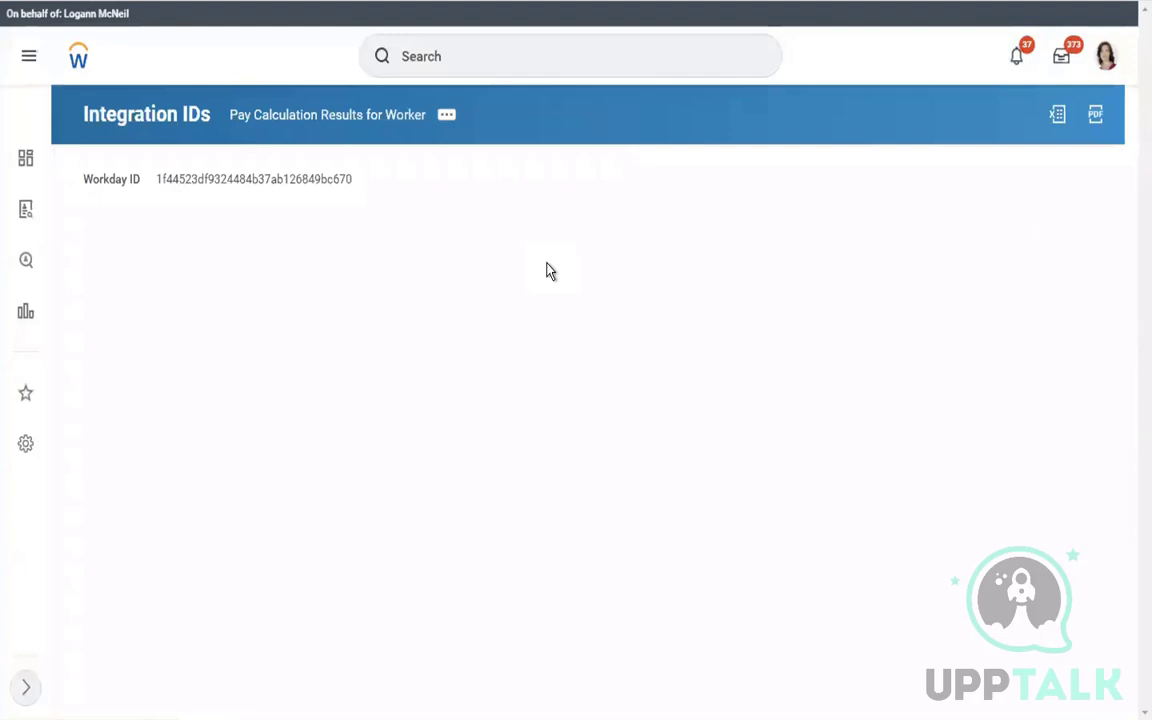
pyautogui.click(472, 54)
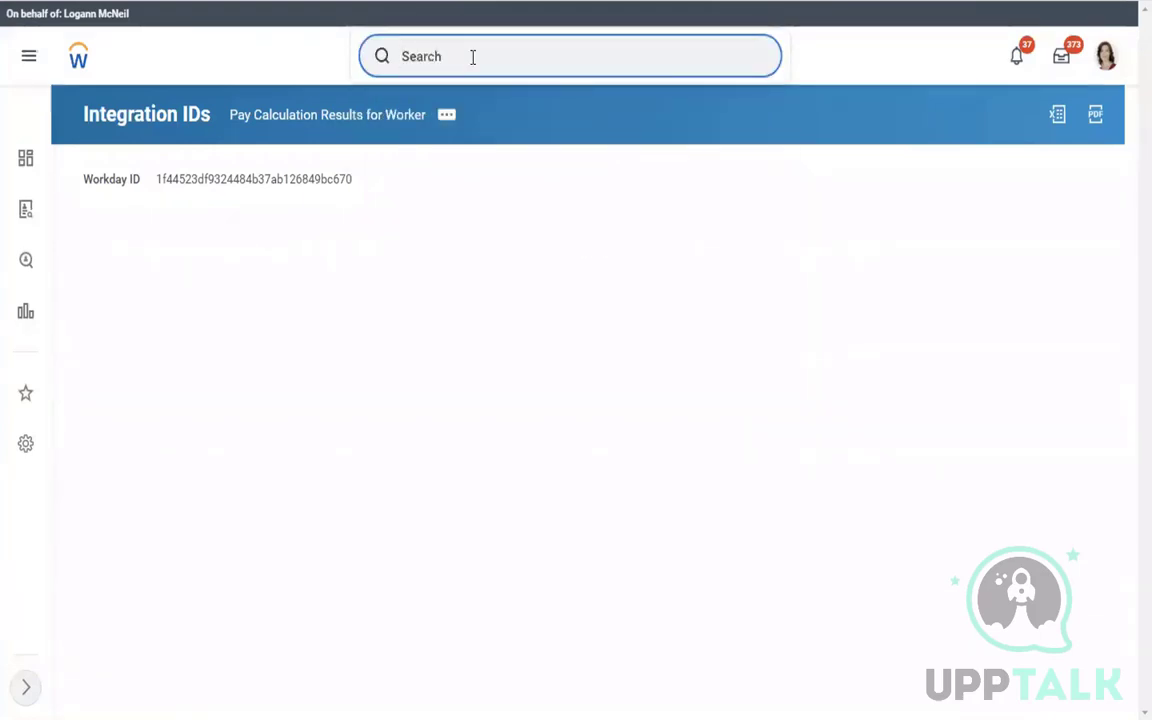
# Open the View Security for Securable Item task
pyautogui.write('sec o')
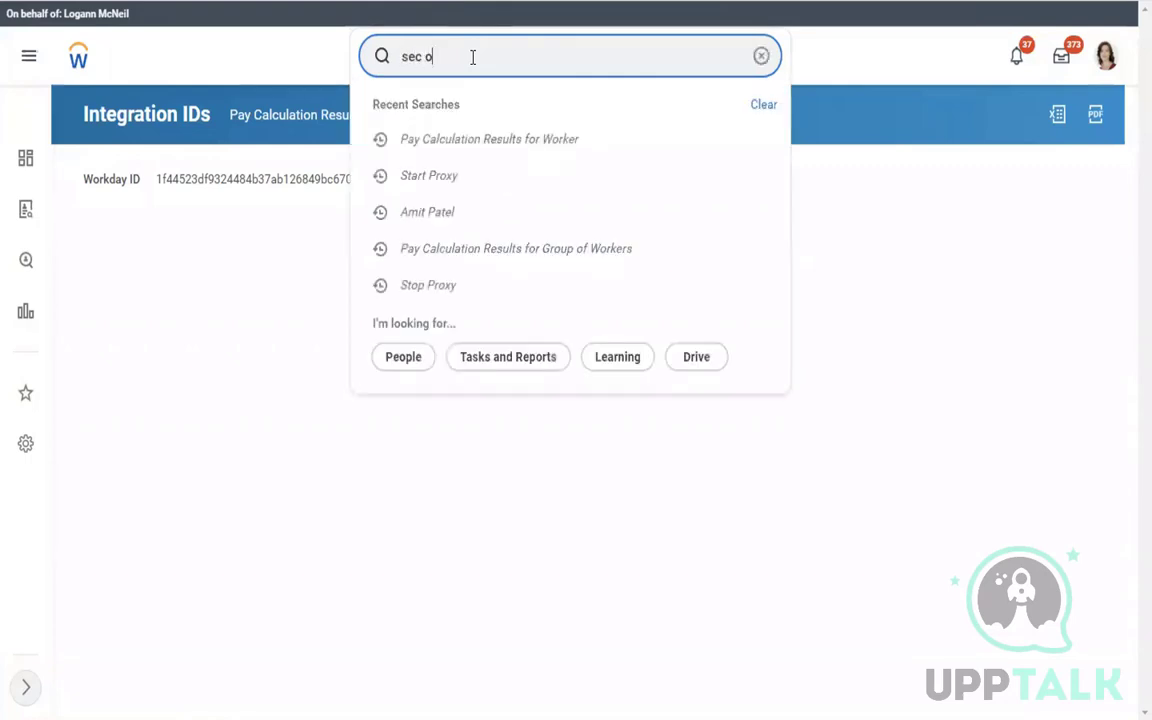
pyautogui.press('BackSpace')
pyautogui.write('for ')
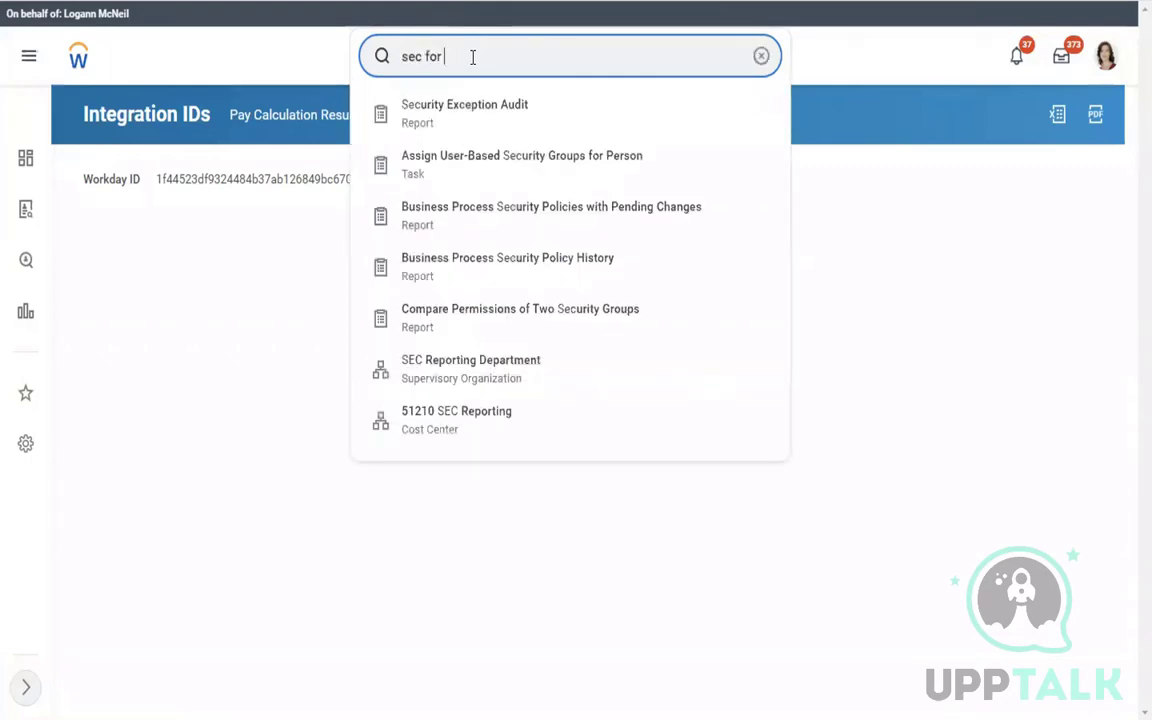
pyautogui.write('sec item')
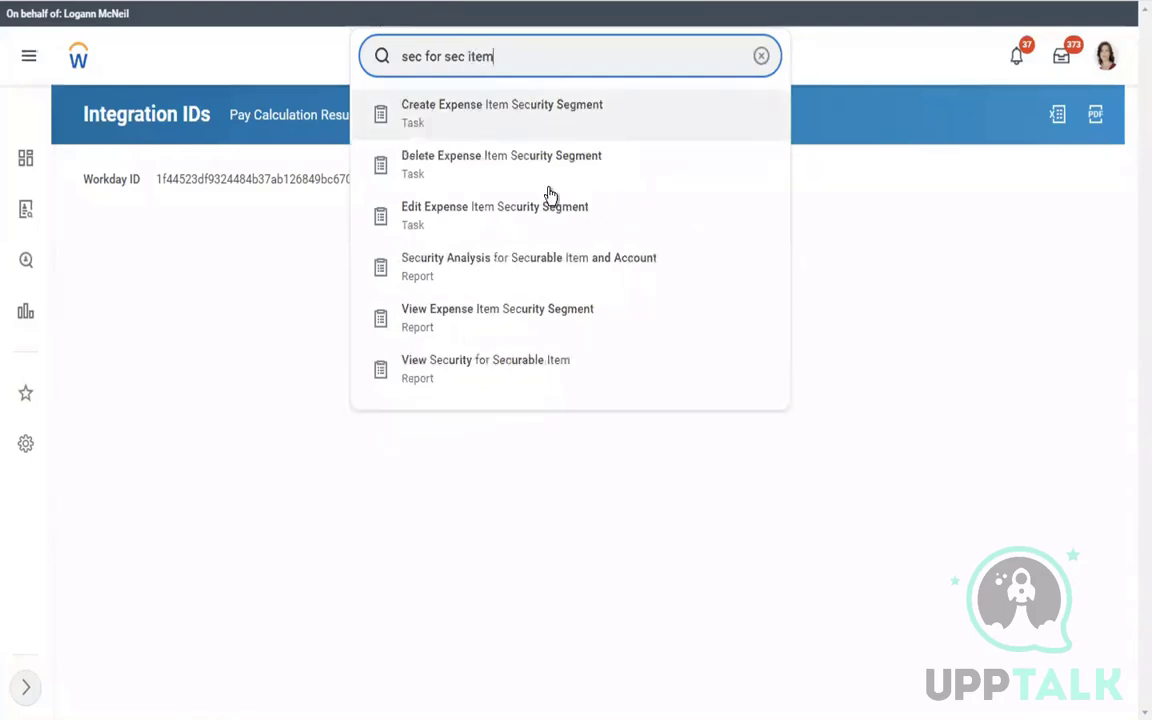
pyautogui.click(479, 373)
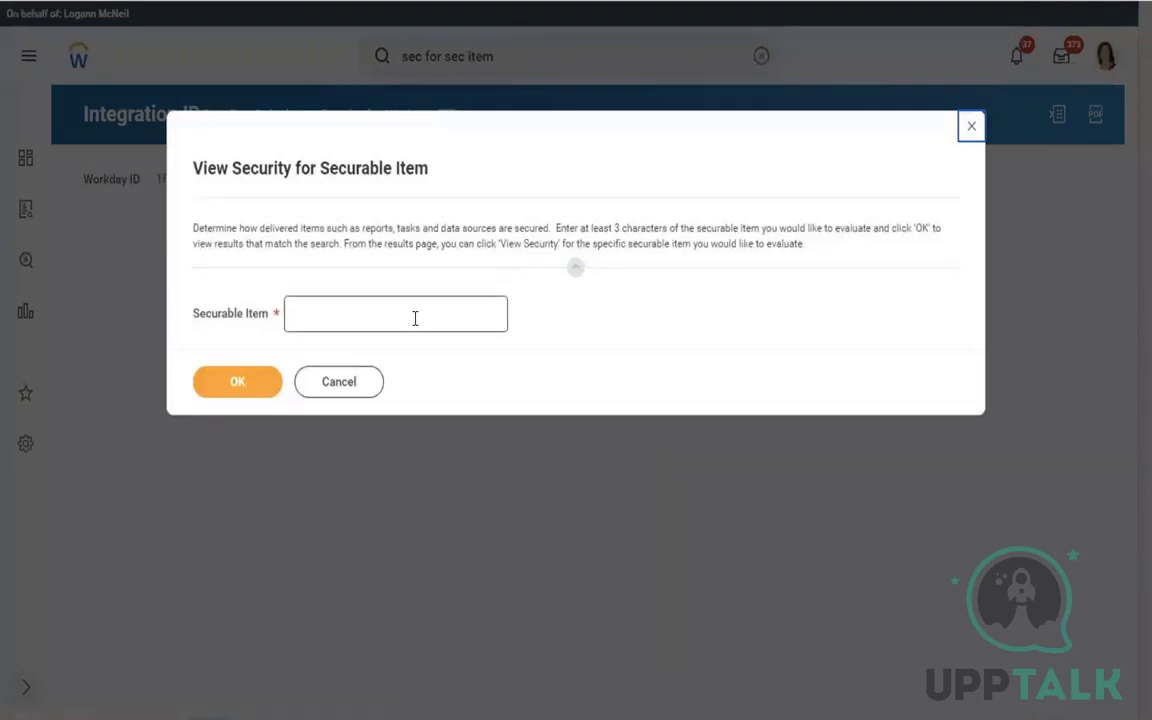
# Look up security for the securable item PAY CALCULATION RESULTS FOR WORKER
pyautogui.click(415, 317)
pyautogui.write('PAY')
pyautogui.write('CAL')
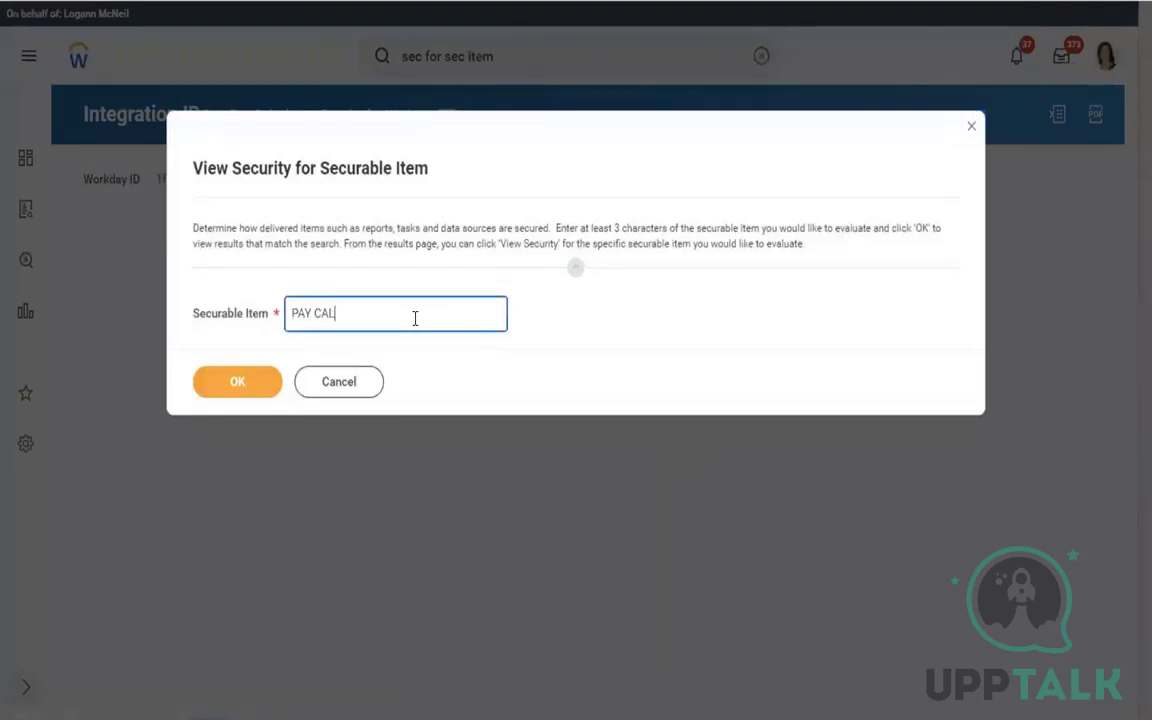
pyautogui.write('CULATION RESULTS FOR W')
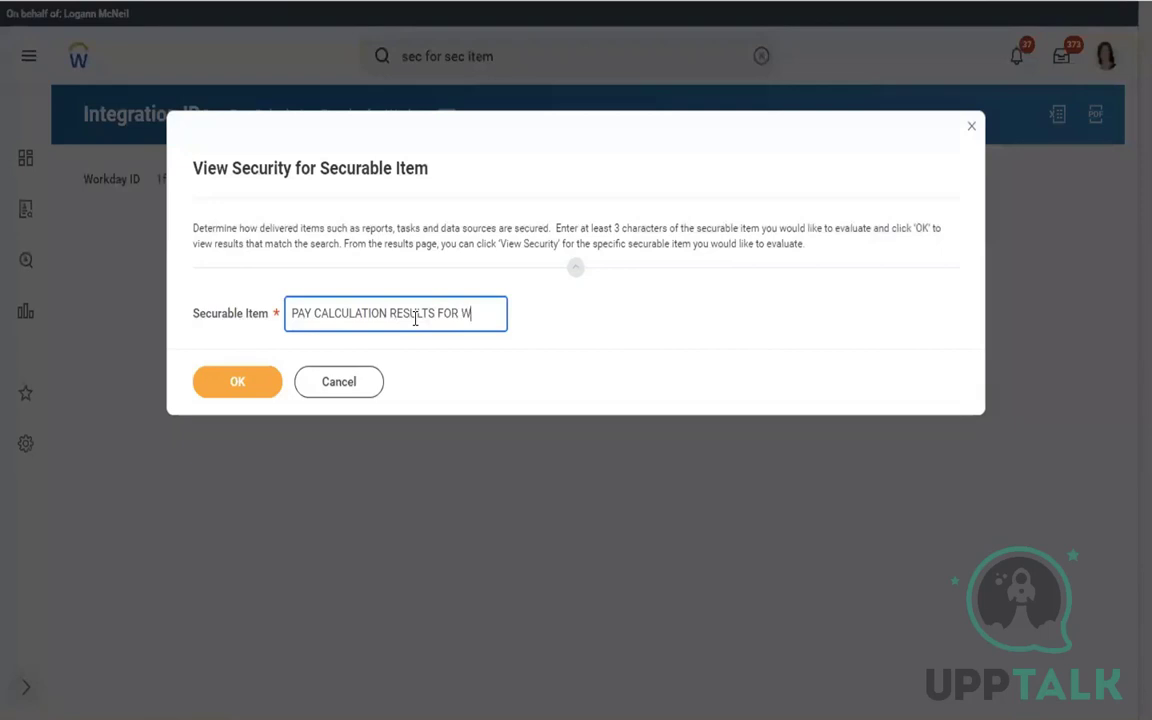
pyautogui.write('ORKER')
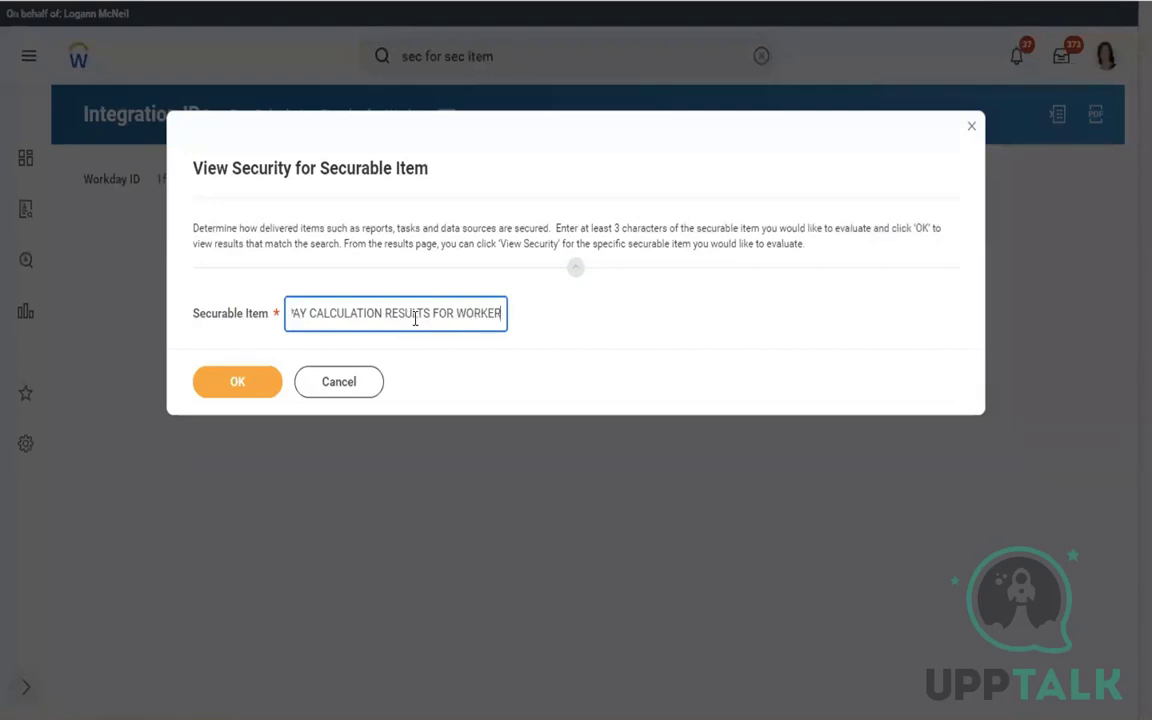
pyautogui.click(243, 390)
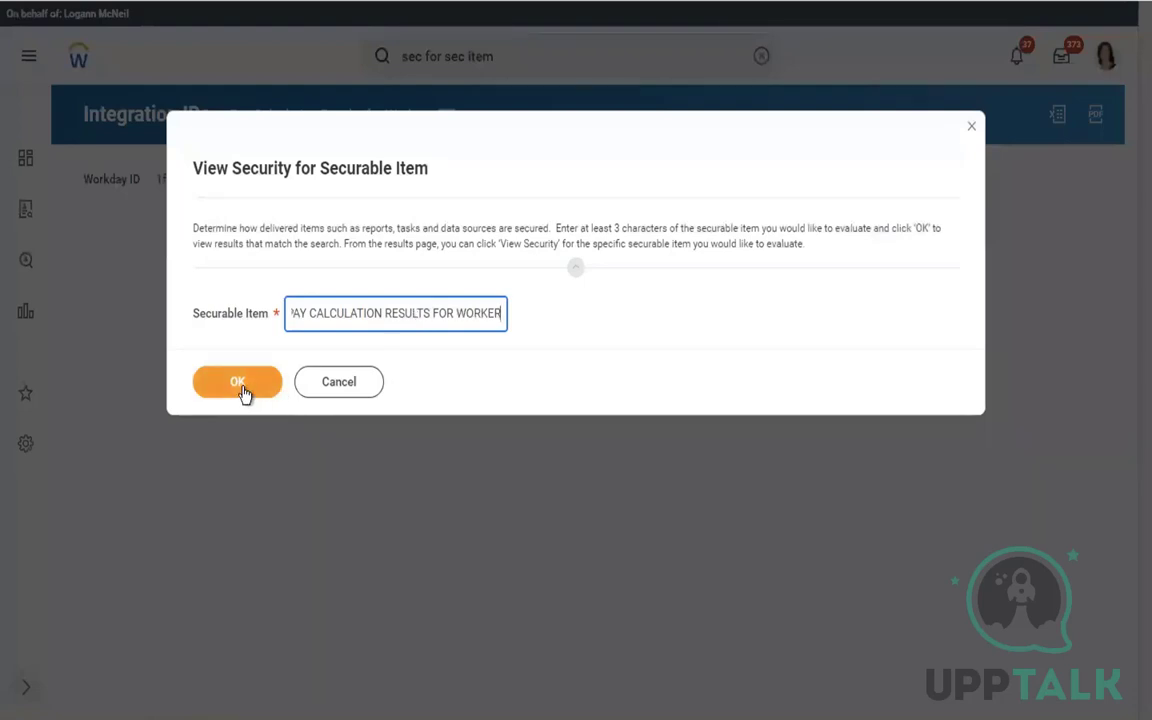
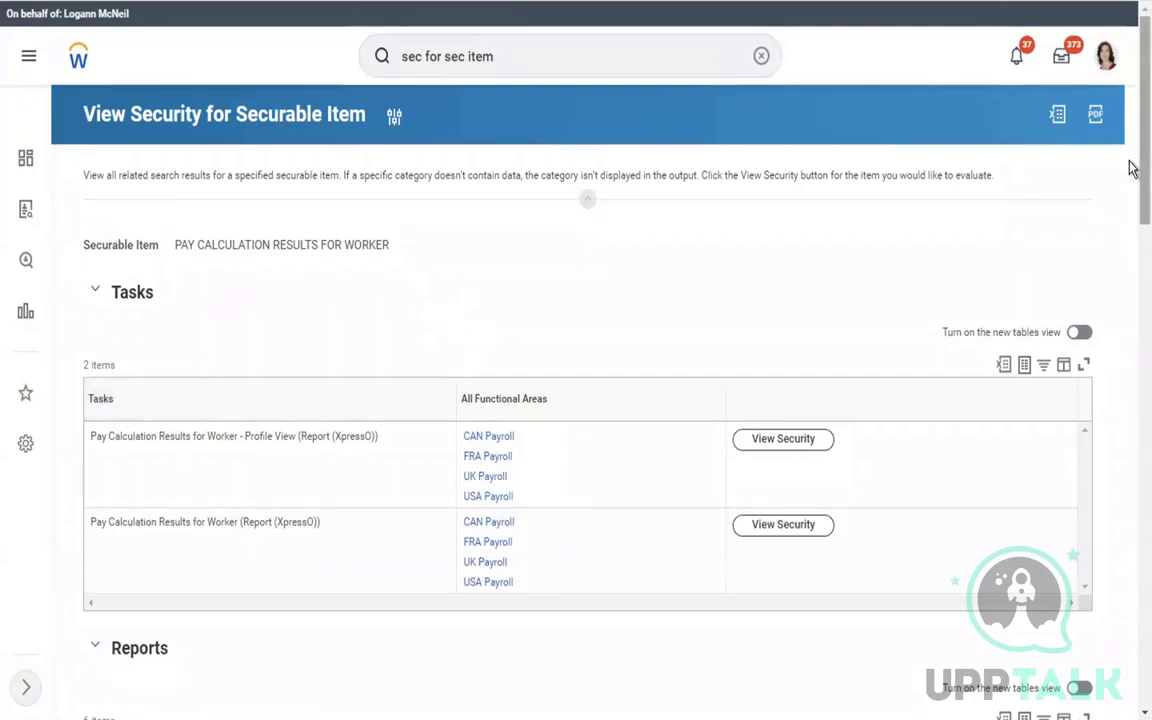
# Open View Security for the Pay Calculation Results for Worker (Report Writer) report row
pyautogui.scroll(-3, 1131, 200)
pyautogui.scroll(-1, 1131, 289)
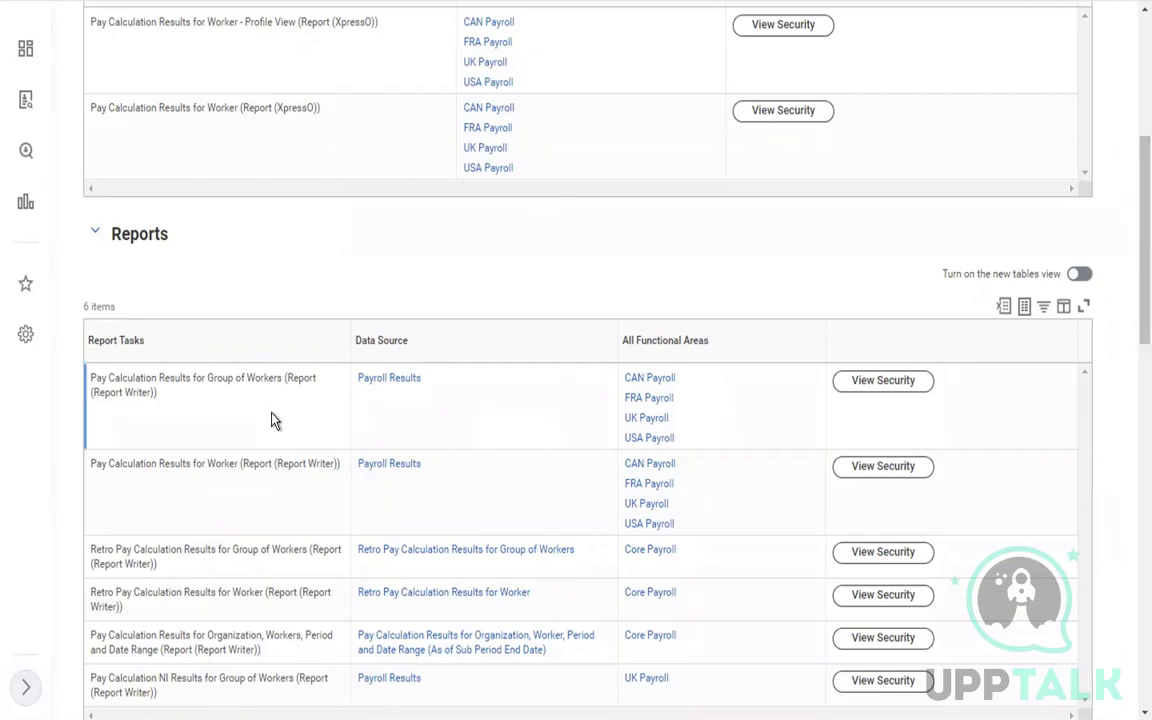
pyautogui.click(222, 495)
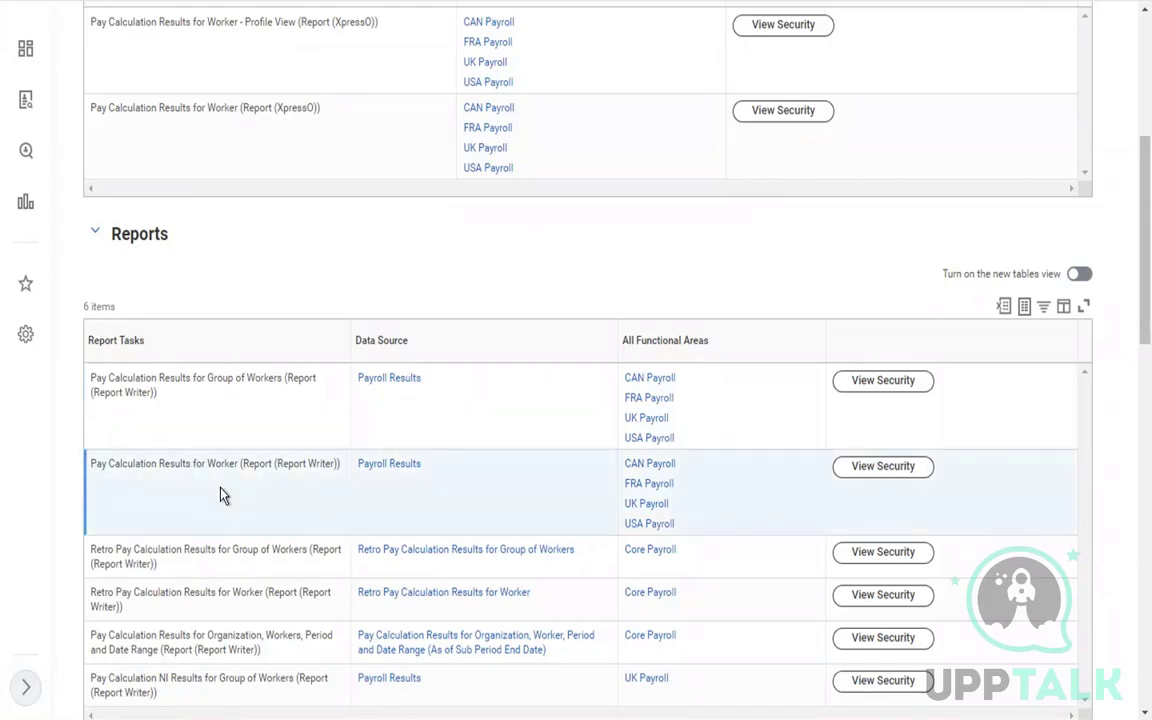
pyautogui.rightClick(859, 479)
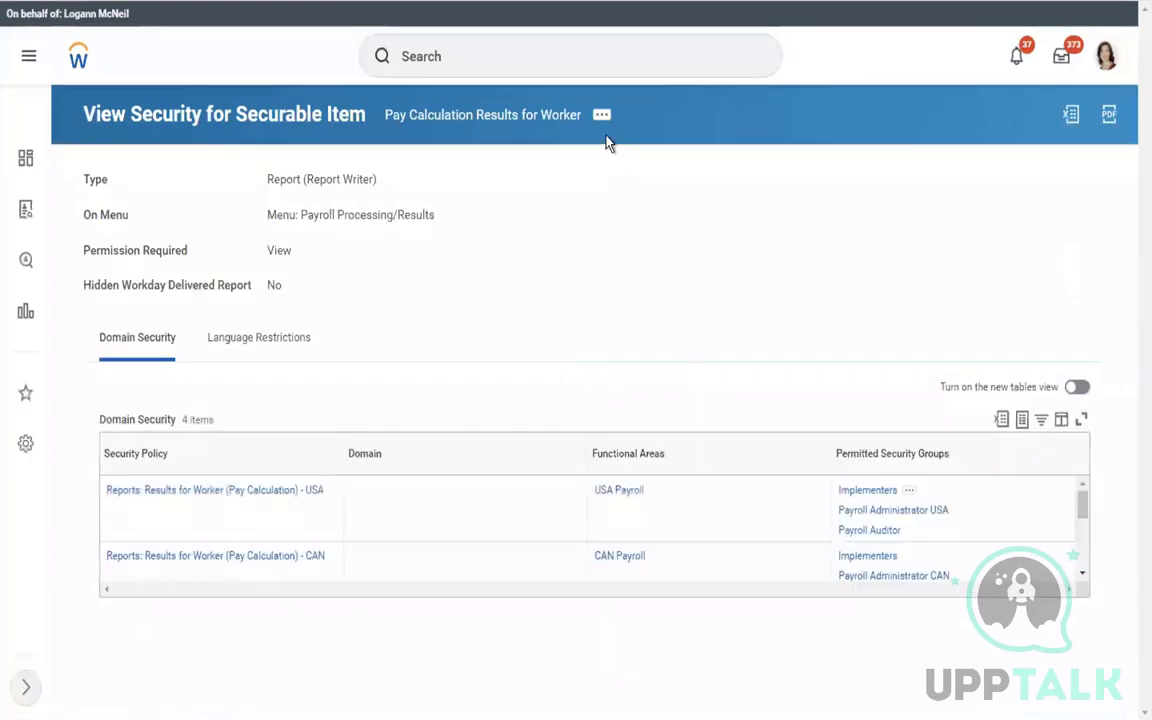
# Open Edit Security Policy Permissions for the Reports: Results for Worker (Pay Calculation) - USA domain
pyautogui.click(602, 118)
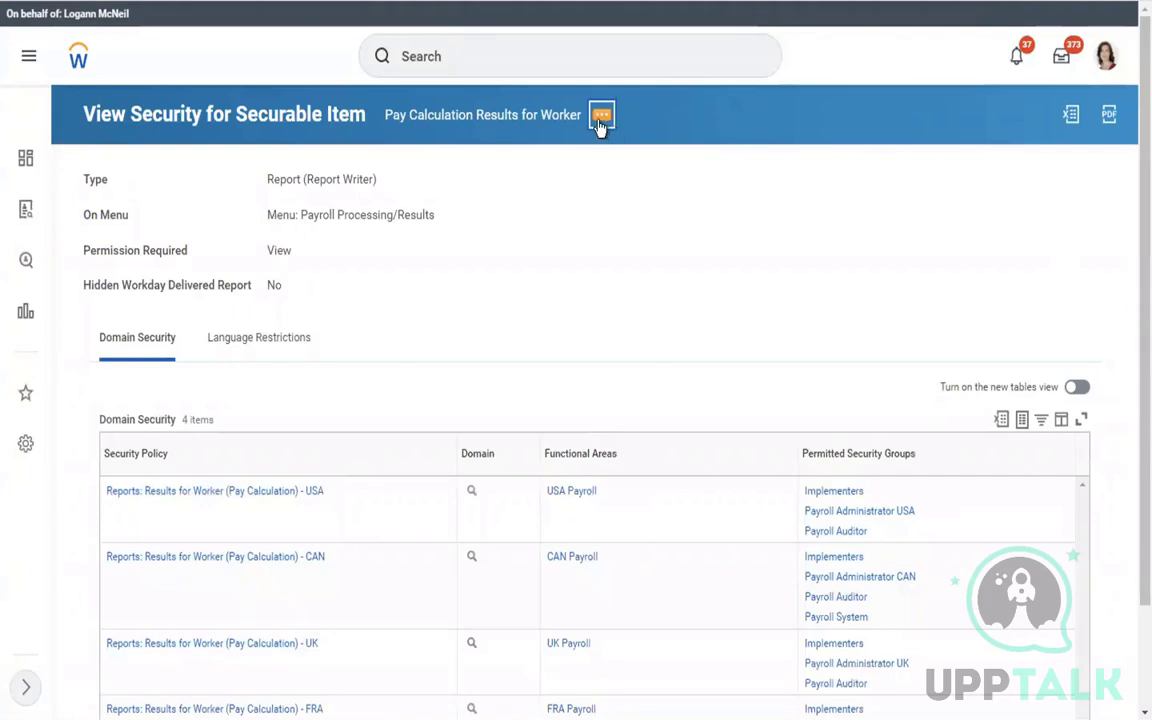
pyautogui.click(601, 120)
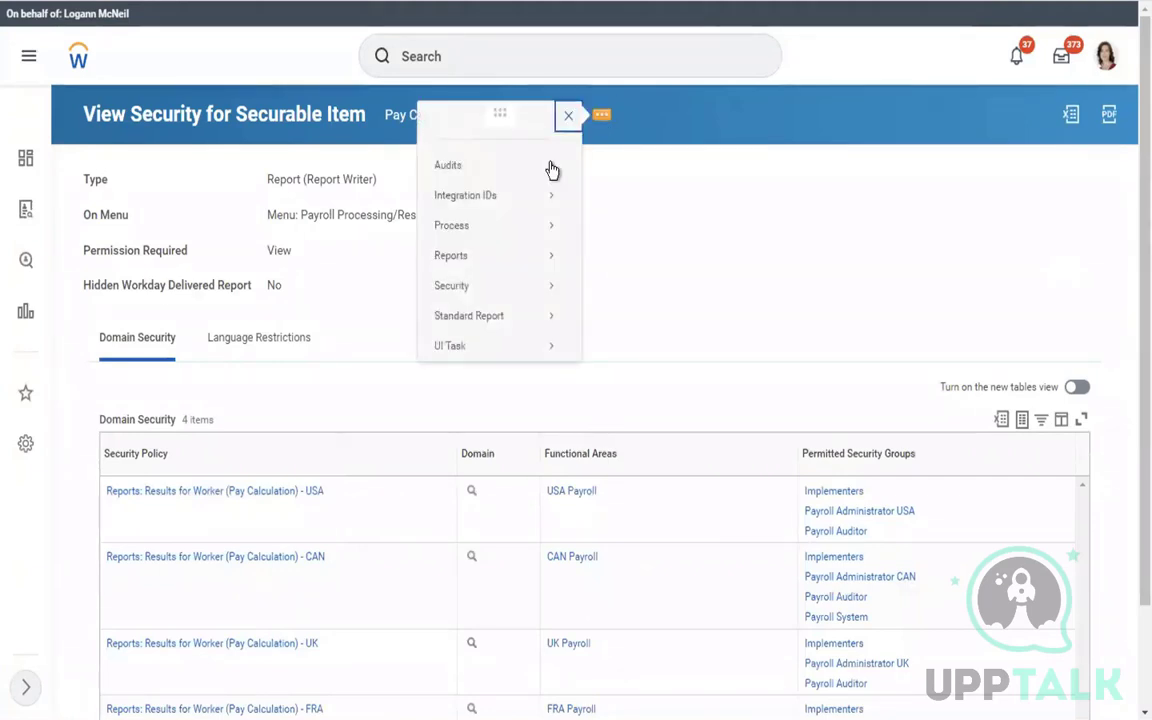
pyautogui.moveTo(455, 291)
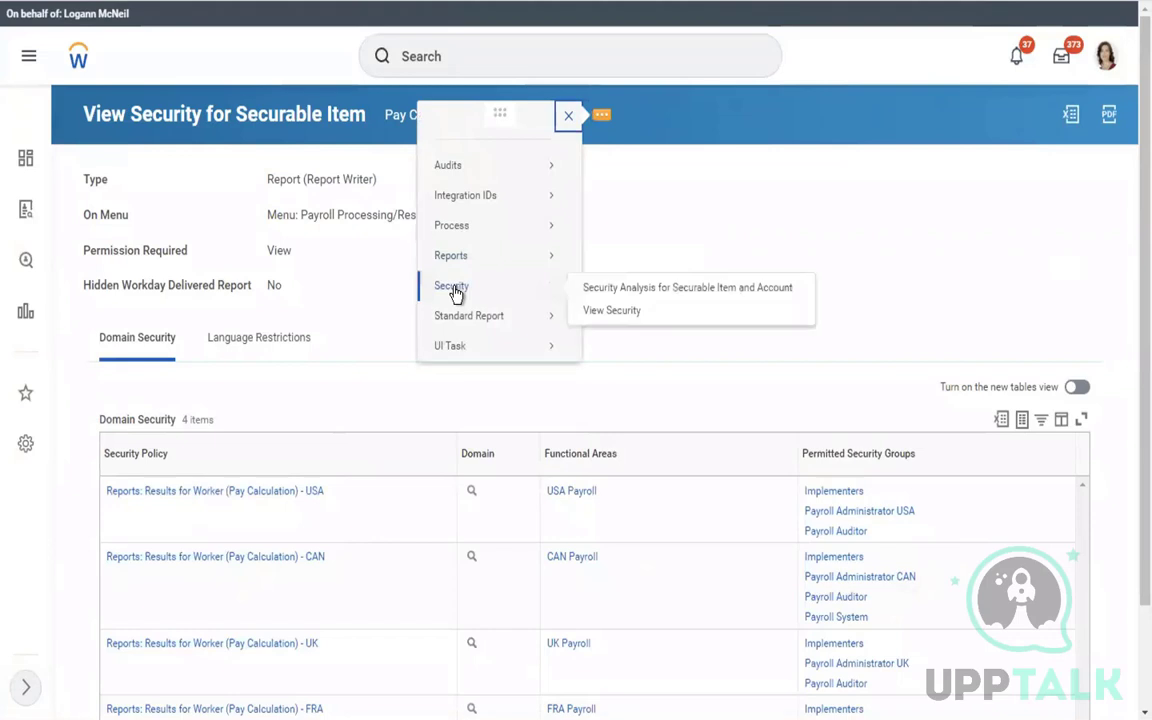
pyautogui.tripleClick(630, 193)
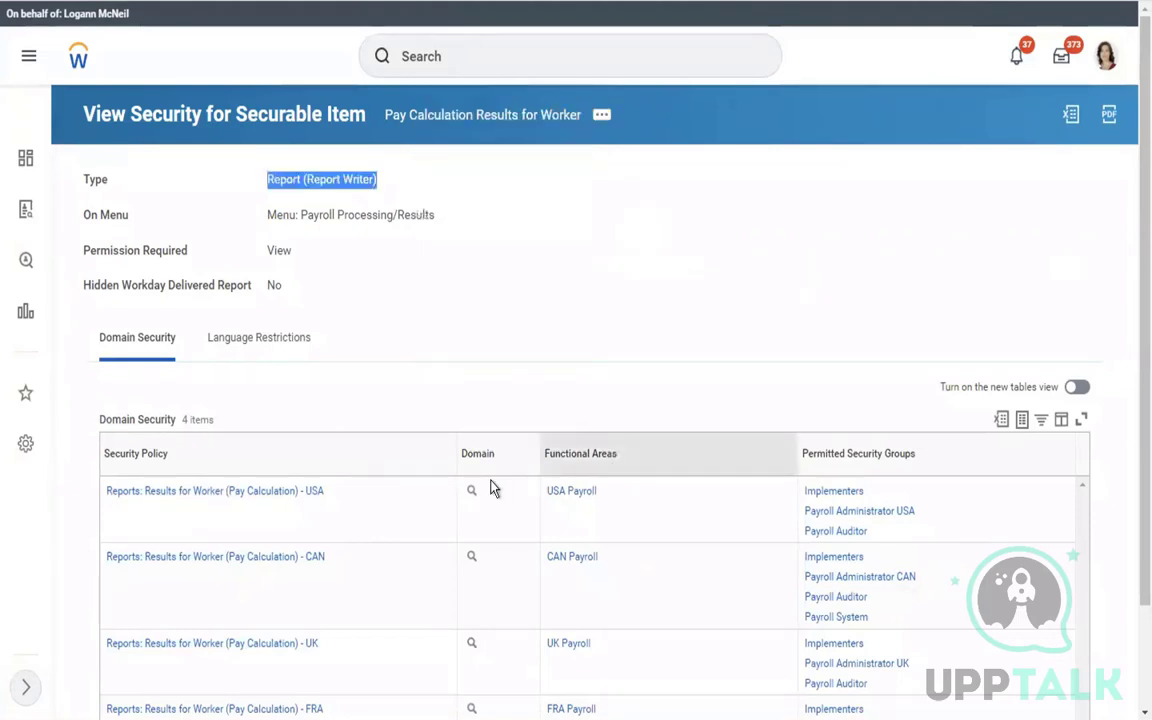
pyautogui.moveTo(488, 500)
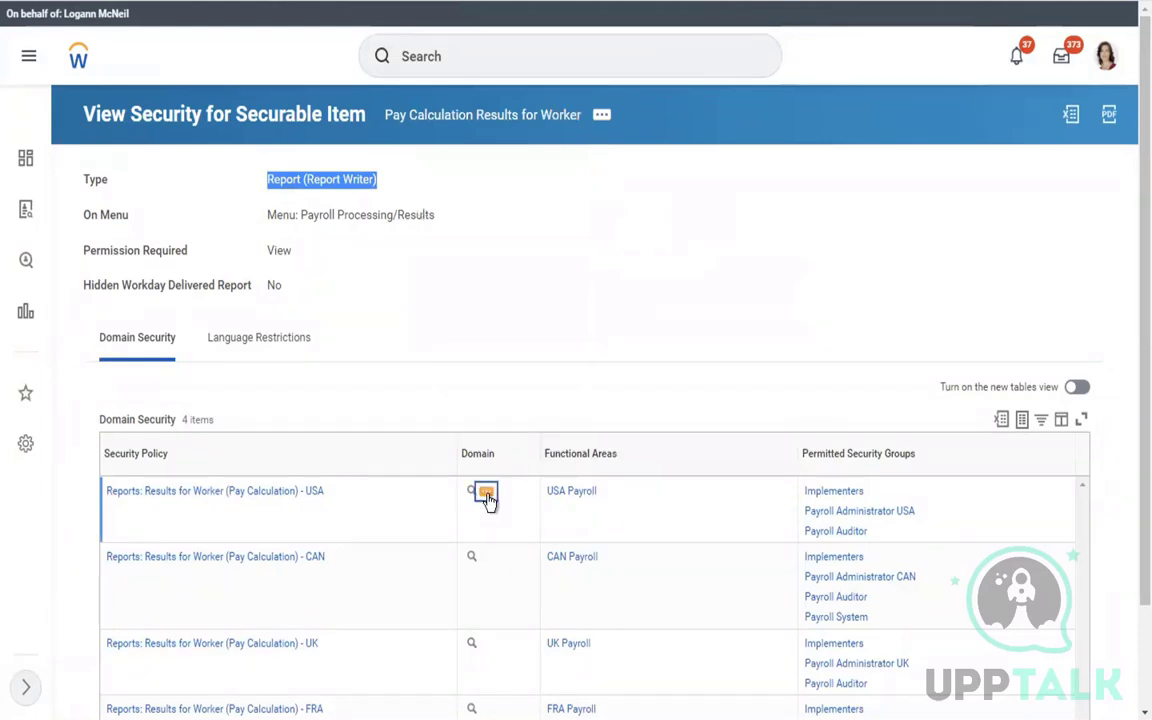
pyautogui.click(488, 499)
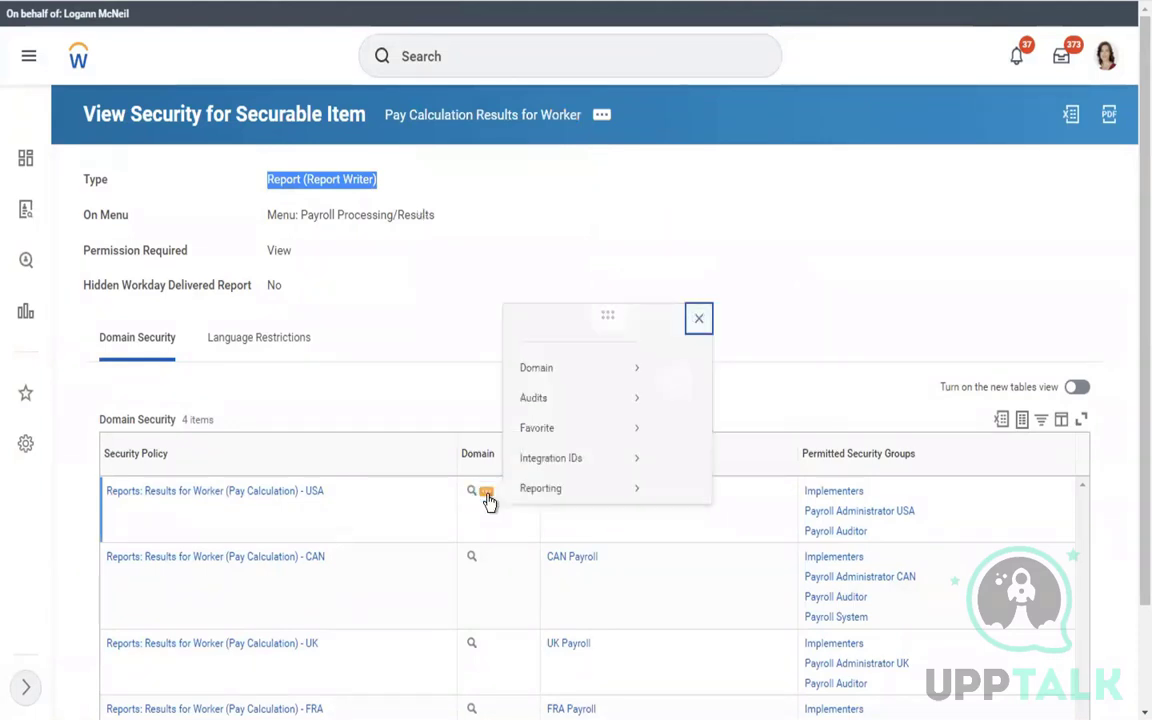
pyautogui.click(560, 261)
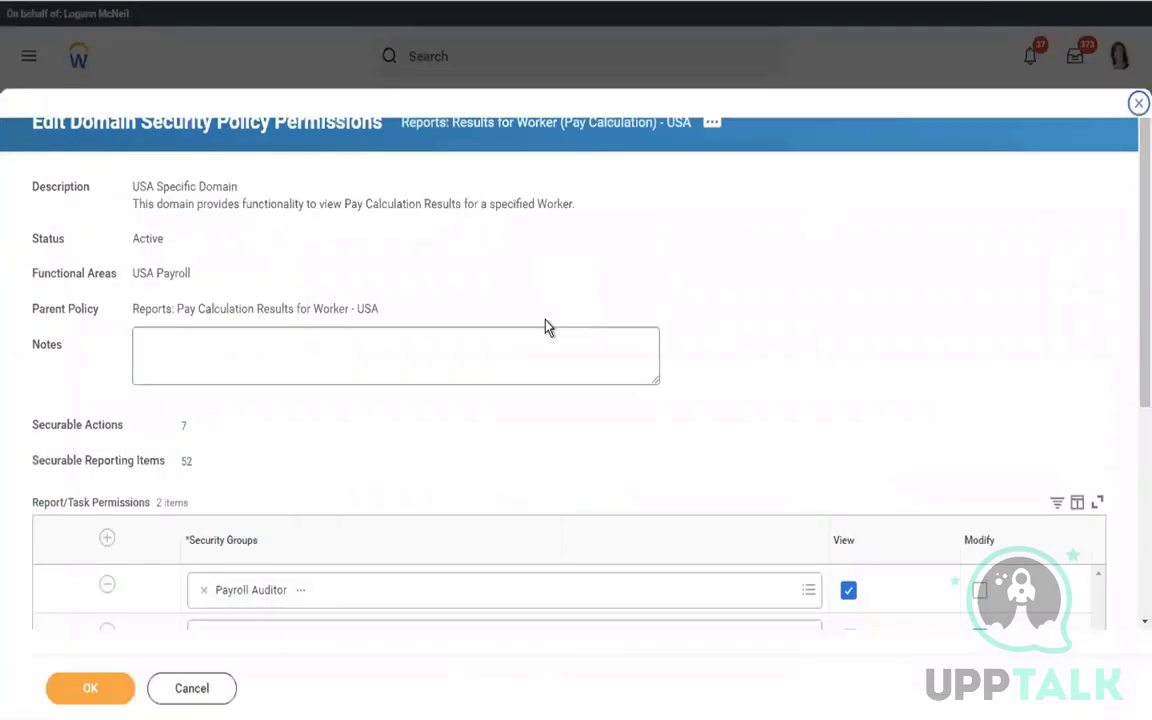
# Add Payroll Specialist to the View groups beside Payroll Auditor and save the policy
pyautogui.scroll(-3, 1131, 390)
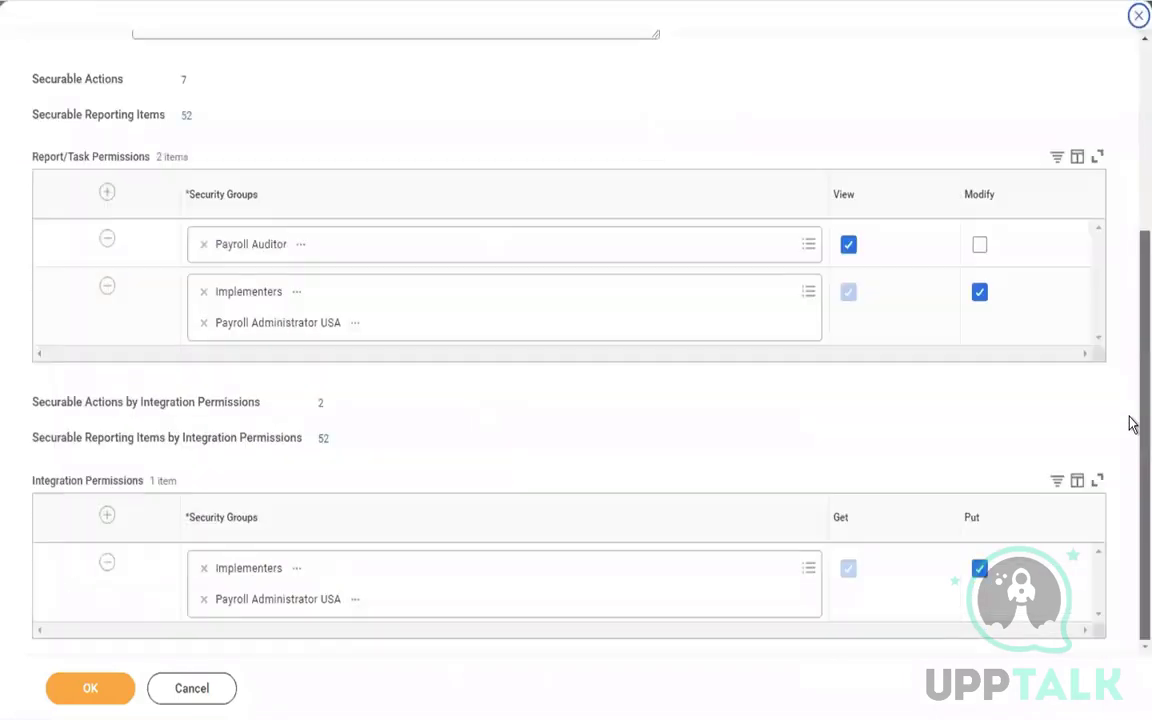
pyautogui.click(378, 257)
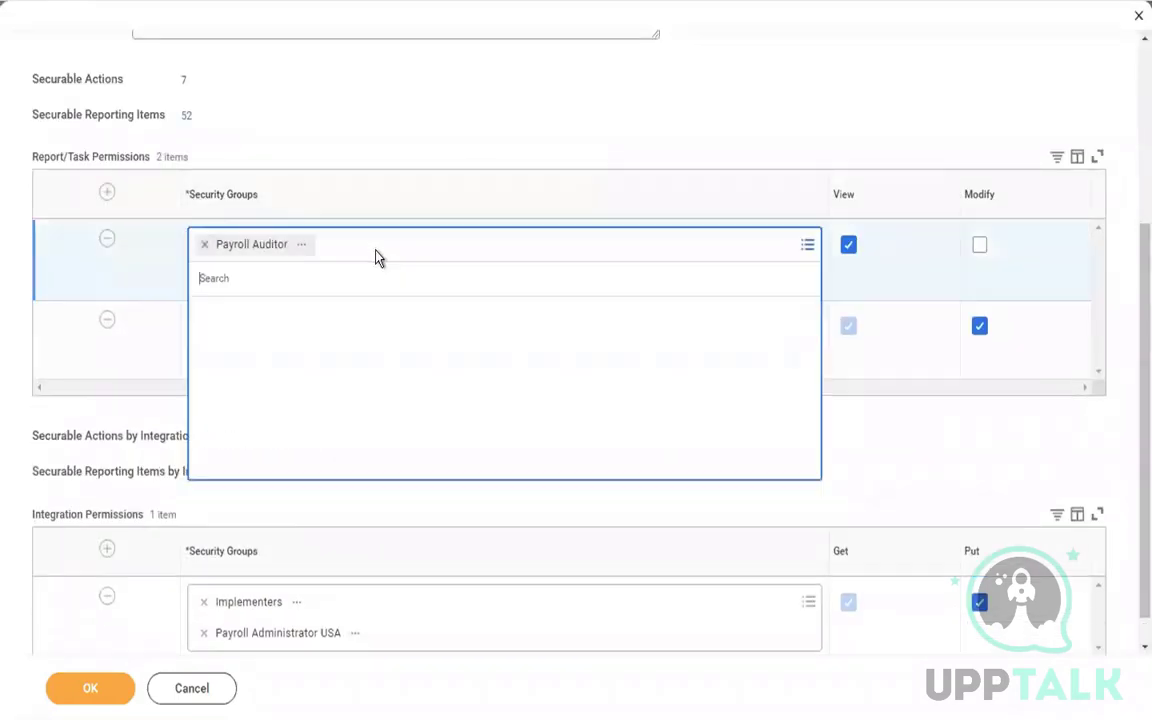
pyautogui.write('PAY')
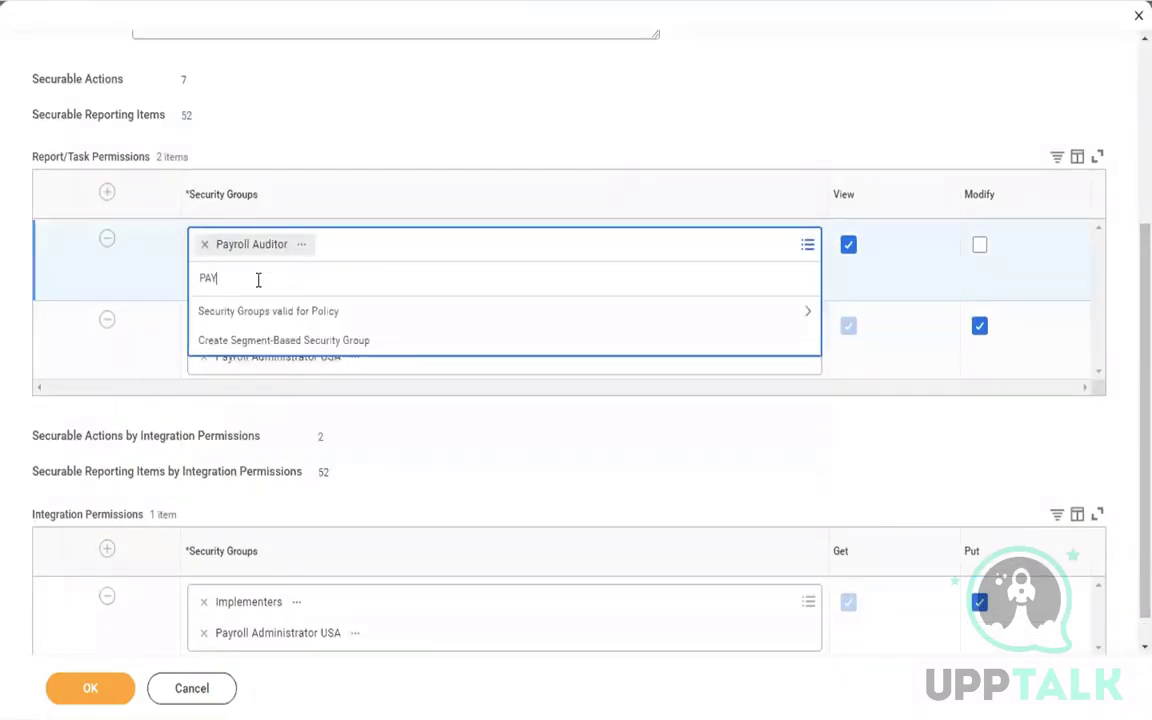
pyautogui.write('ROLL SPECIA')
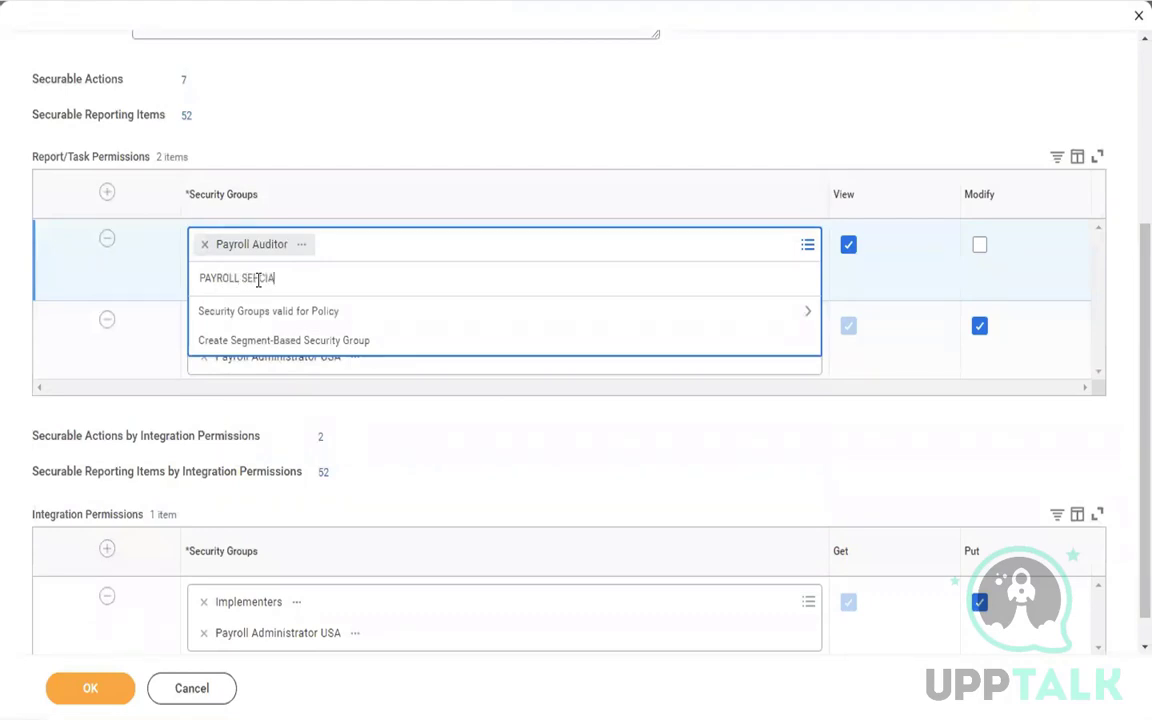
pyautogui.press('Return')
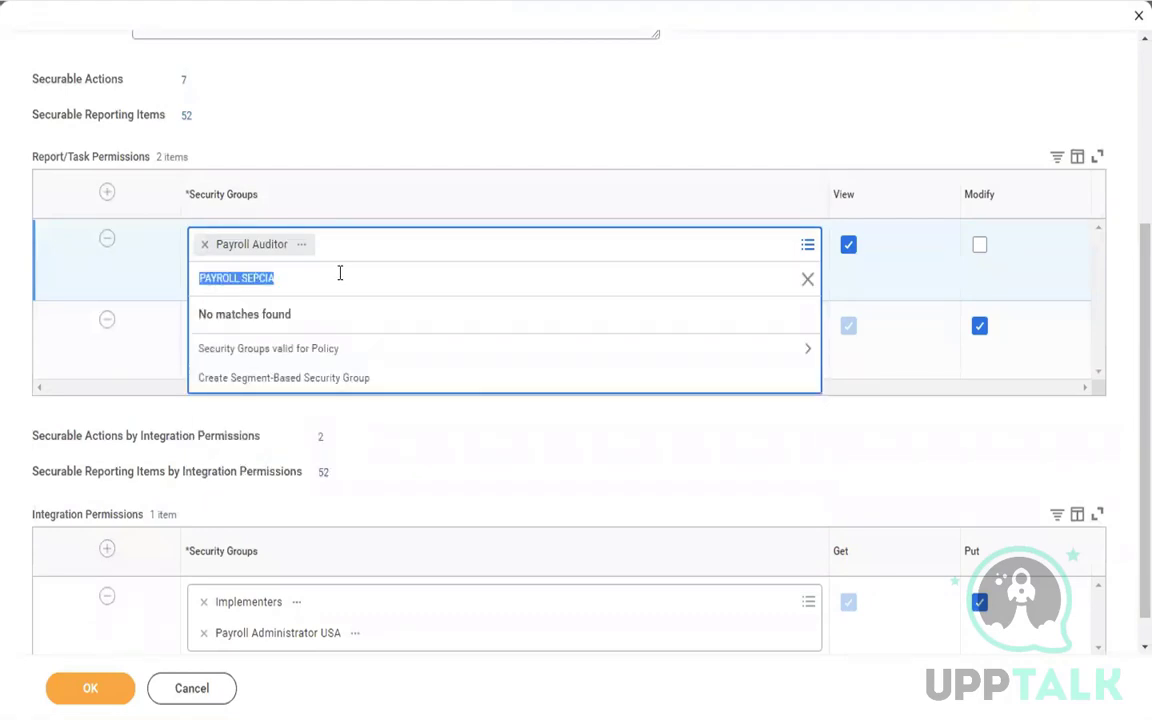
pyautogui.press('BackSpace')
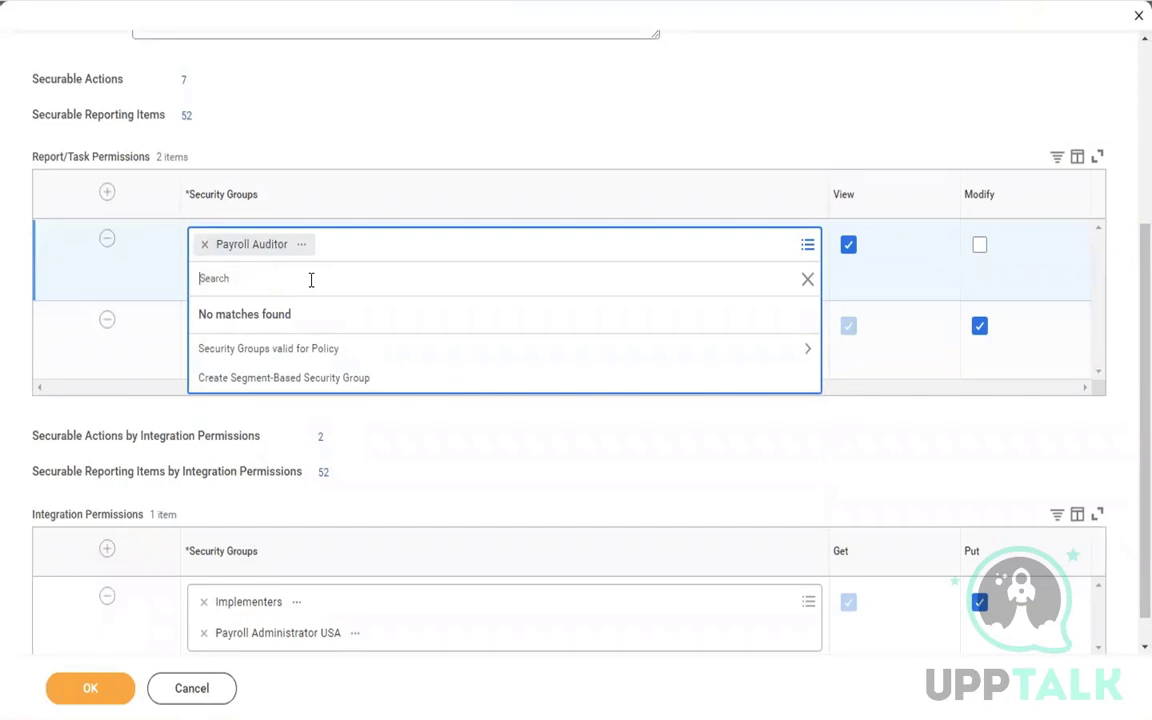
pyautogui.write('PAYROLL SPECIALIST')
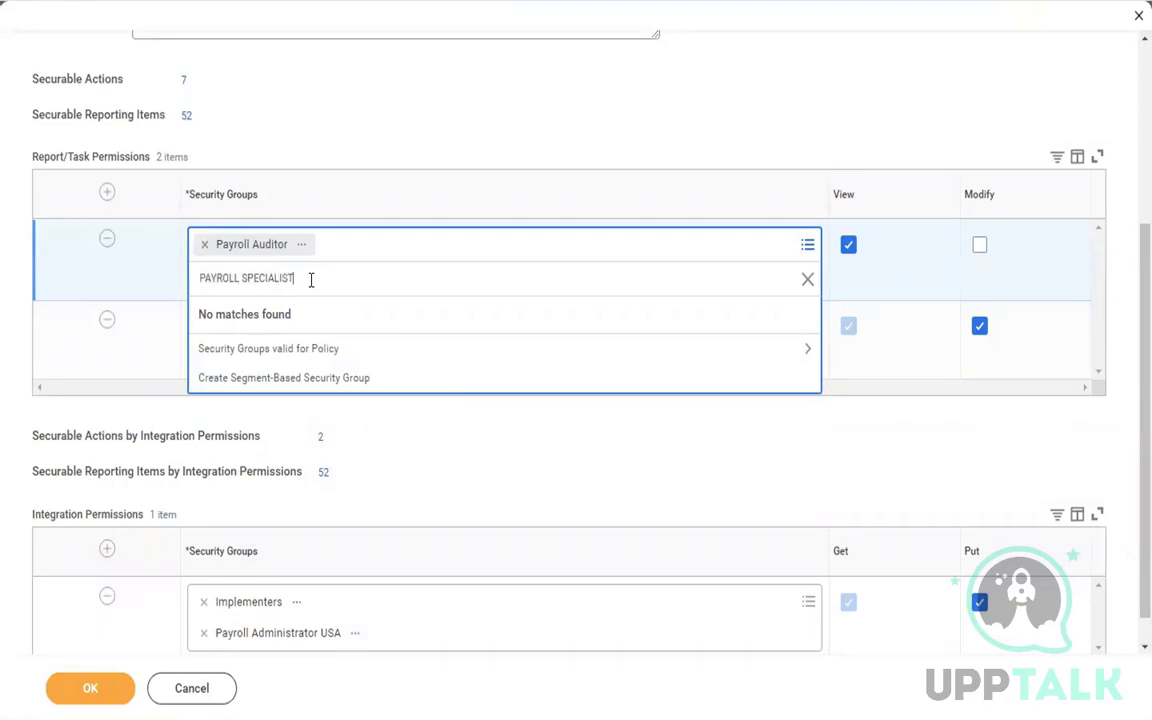
pyautogui.press('Return')
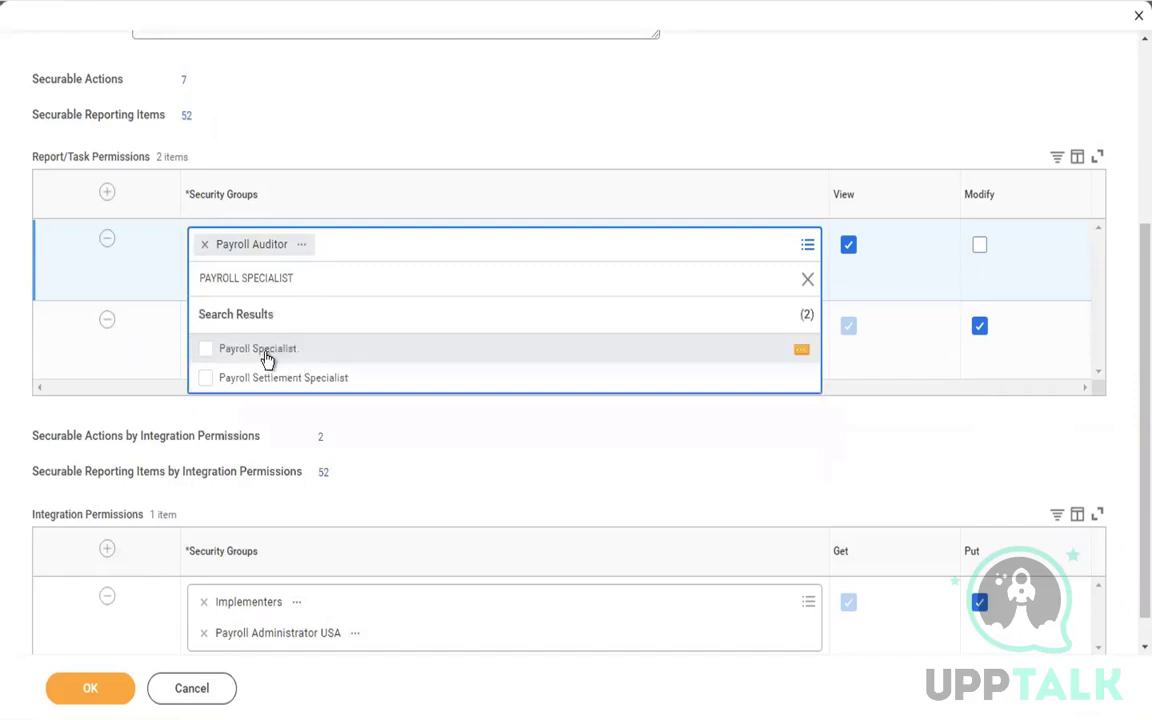
pyautogui.click(262, 350)
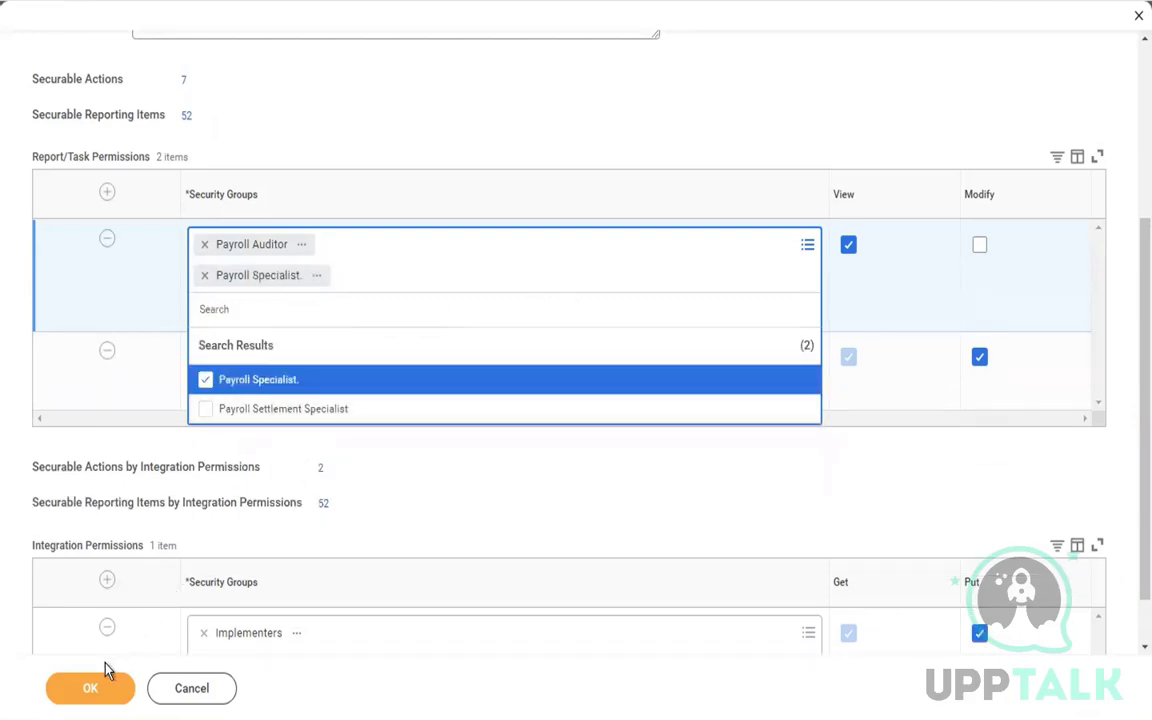
pyautogui.click(85, 690)
pyautogui.click(84, 690)
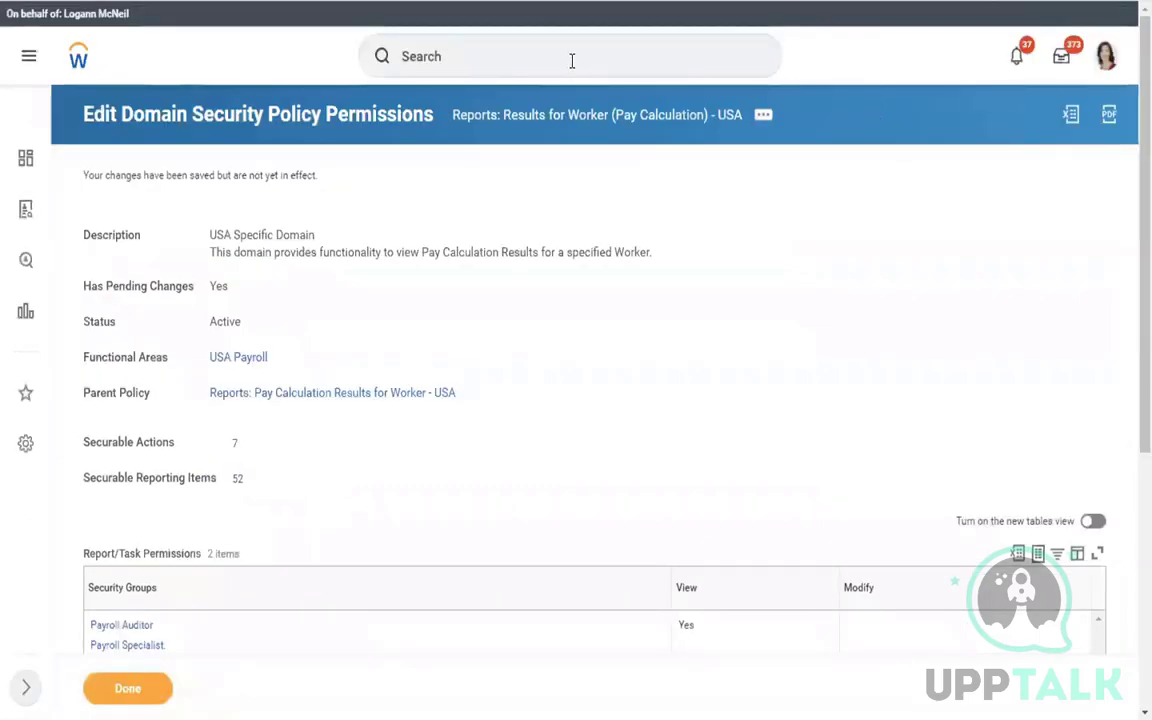
# Search 'ACT PEND SEC POL' and open Activate Pending Security Policy Changes
pyautogui.click(489, 58)
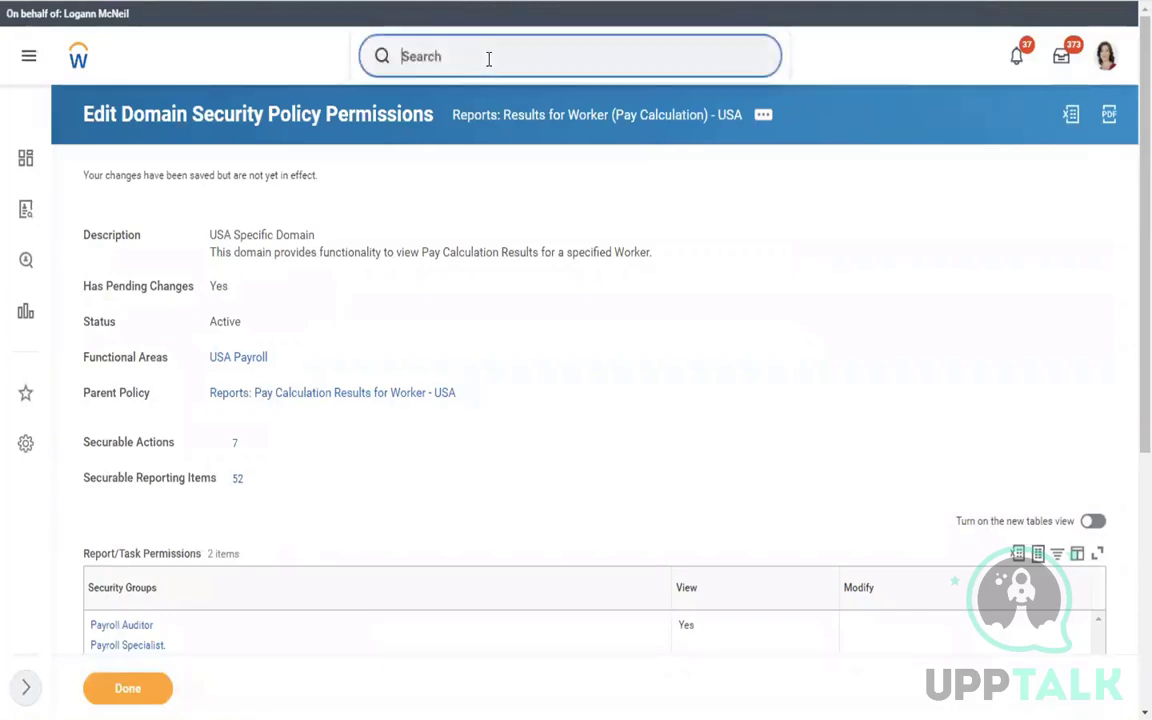
pyautogui.write('ACT PE')
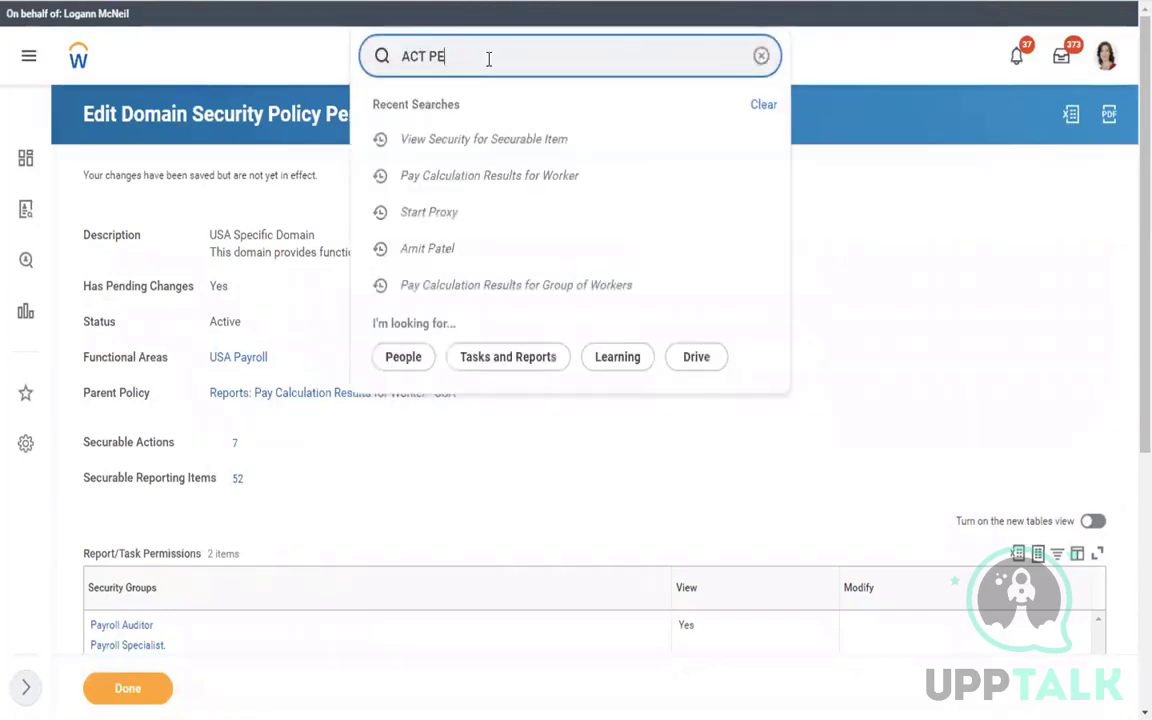
pyautogui.write('ND SEC POL')
pyautogui.click(470, 118)
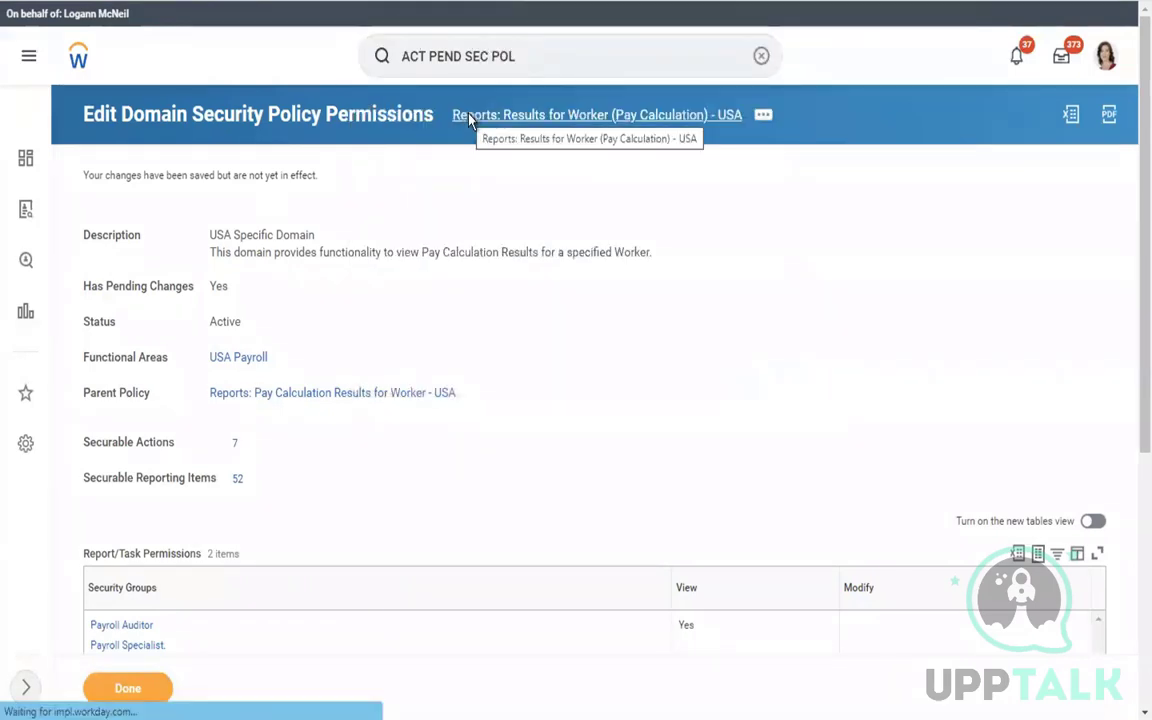
# Activate the pending security changes with comment 'aCTIVATE', ticking Confirm
pyautogui.click(319, 370)
pyautogui.write('a')
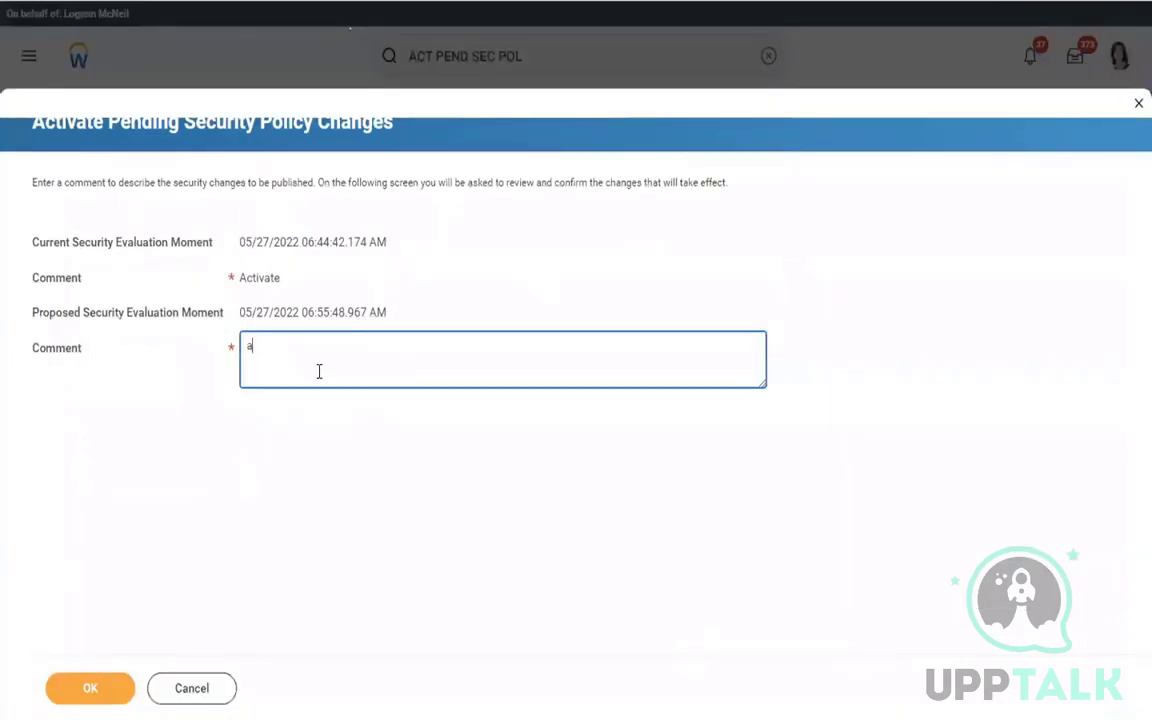
pyautogui.write('CTIVATE')
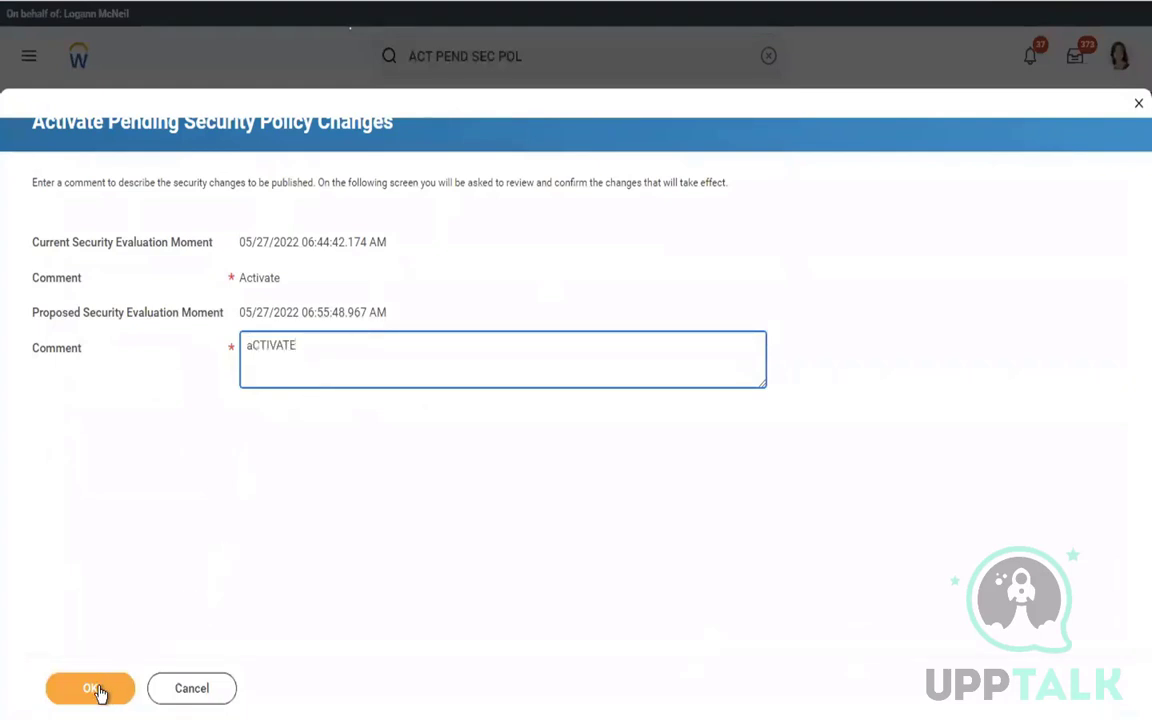
pyautogui.click(99, 686)
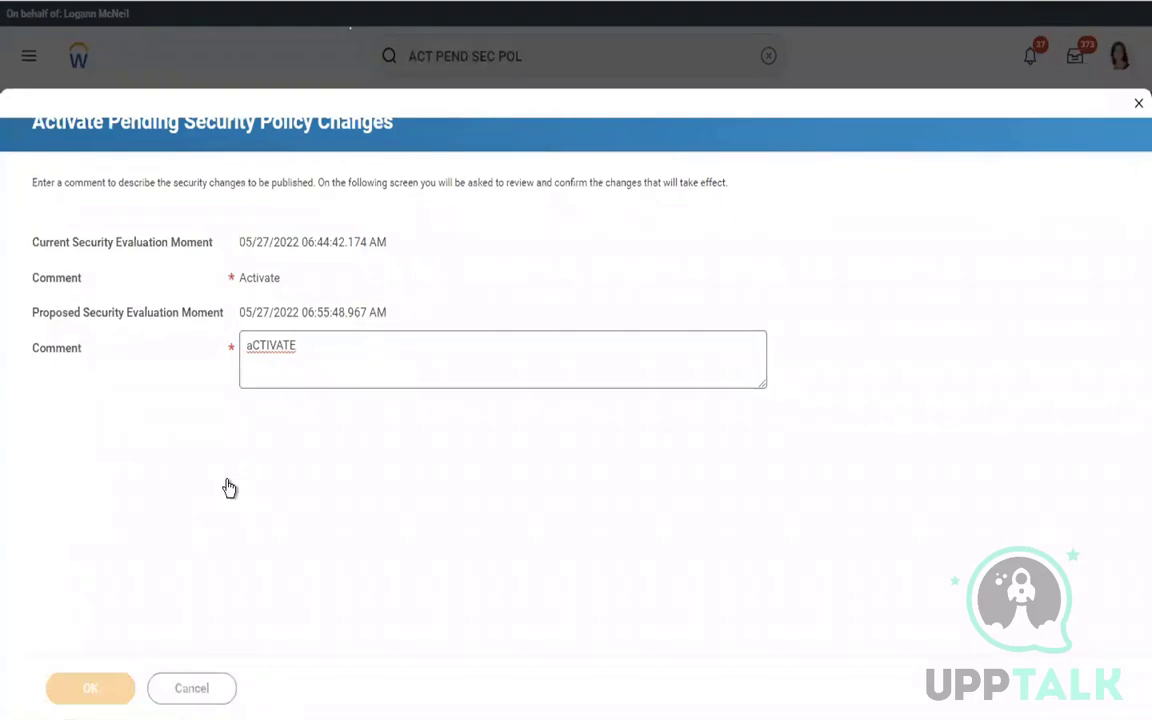
pyautogui.click(246, 348)
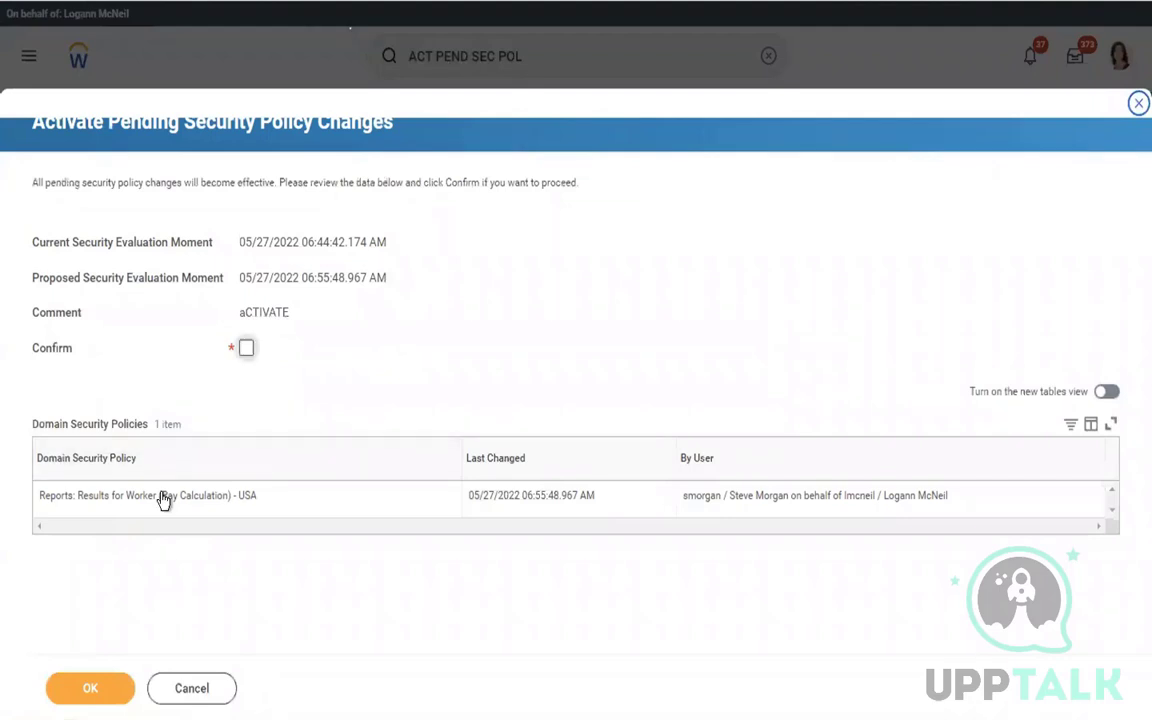
pyautogui.click(75, 690)
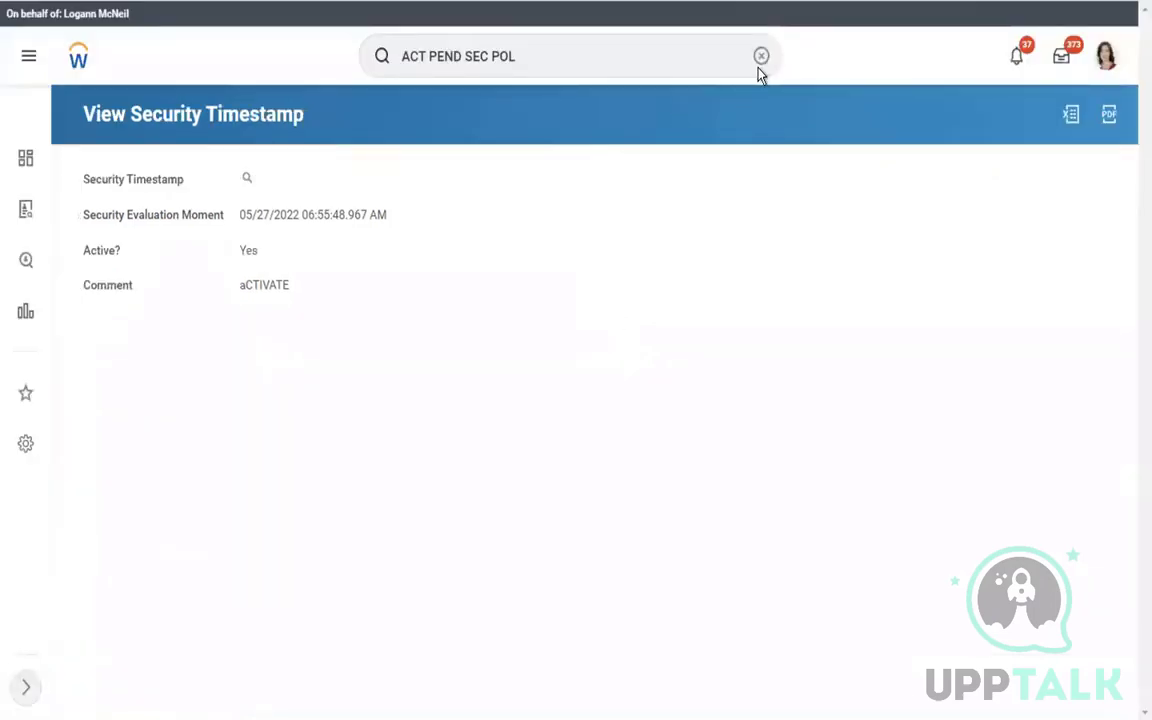
# Clear the search box, search 'START PROXY' and open the Start Proxy task
pyautogui.click(761, 56)
pyautogui.click(499, 54)
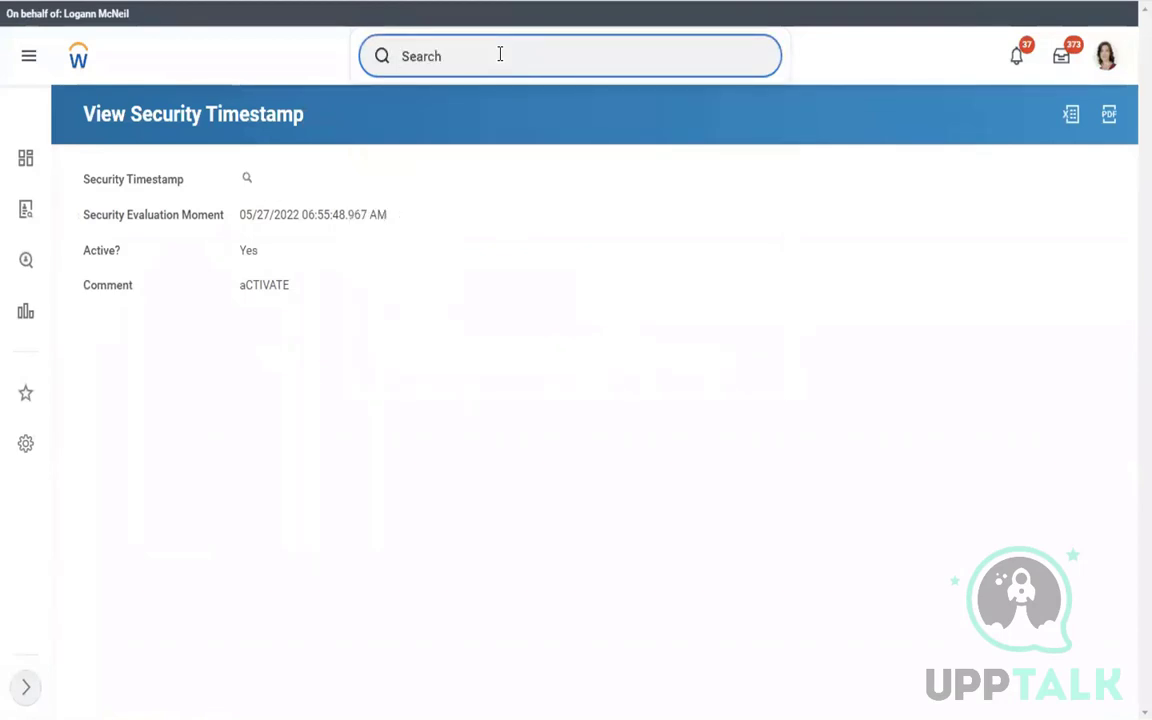
pyautogui.write('START PROXY')
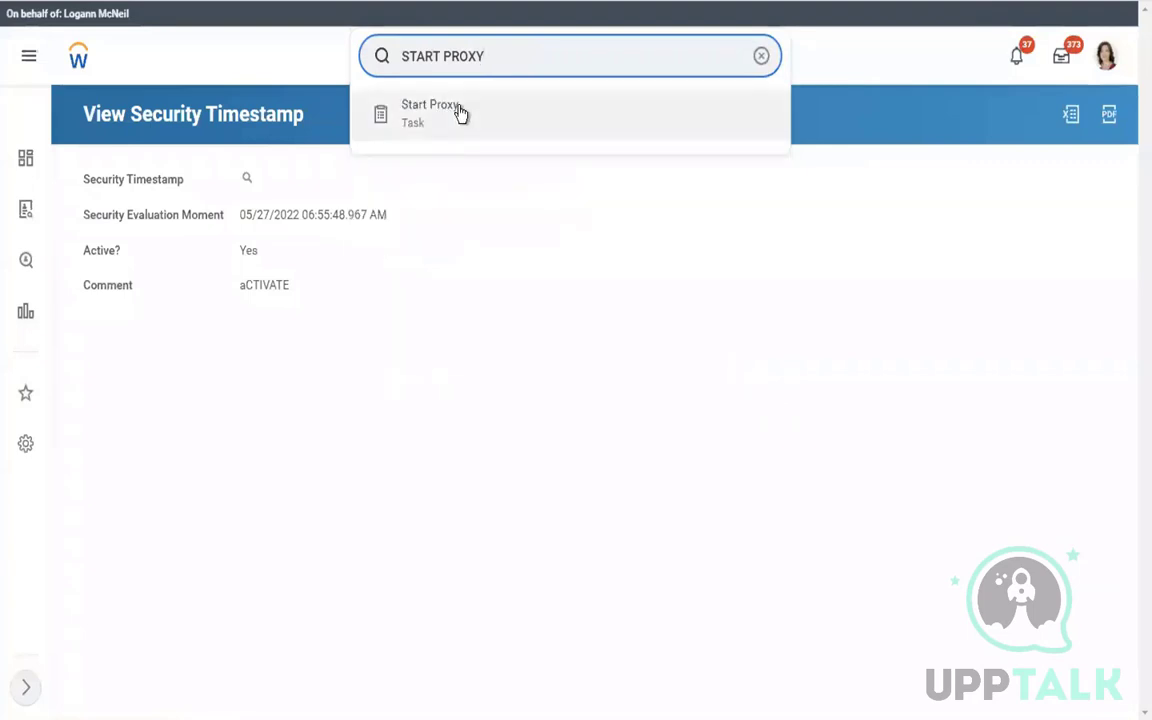
pyautogui.click(460, 113)
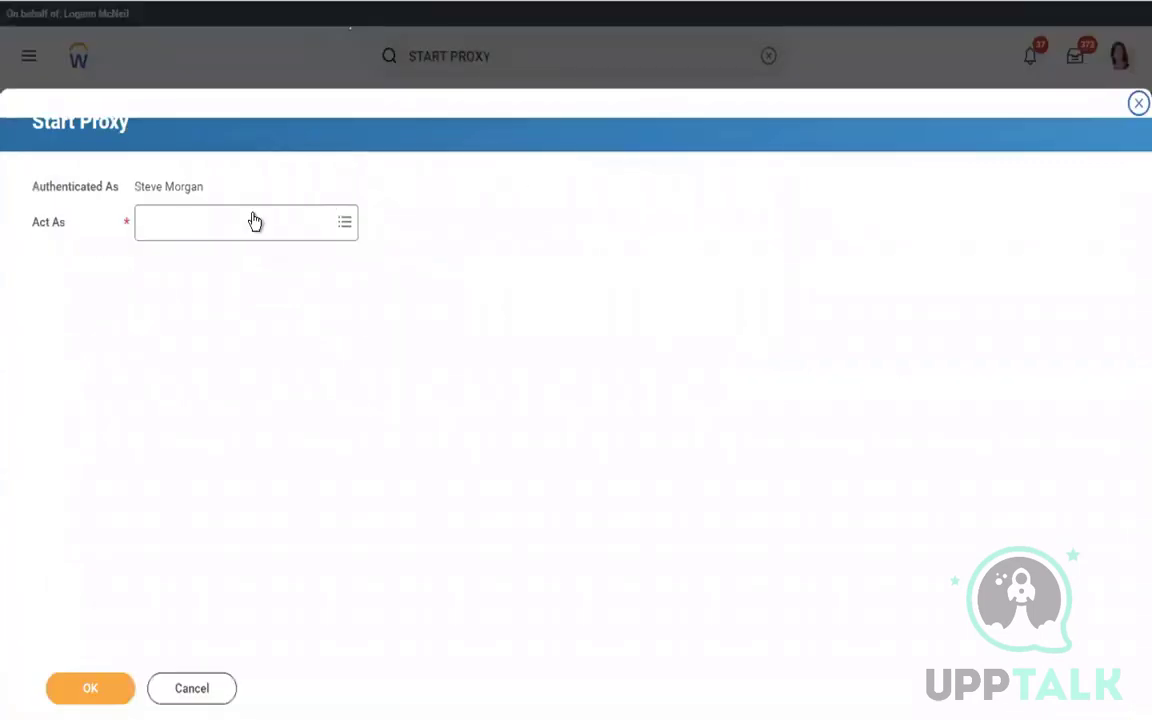
# Start a proxy session acting as the user selected in the Act As field
pyautogui.click(243, 219)
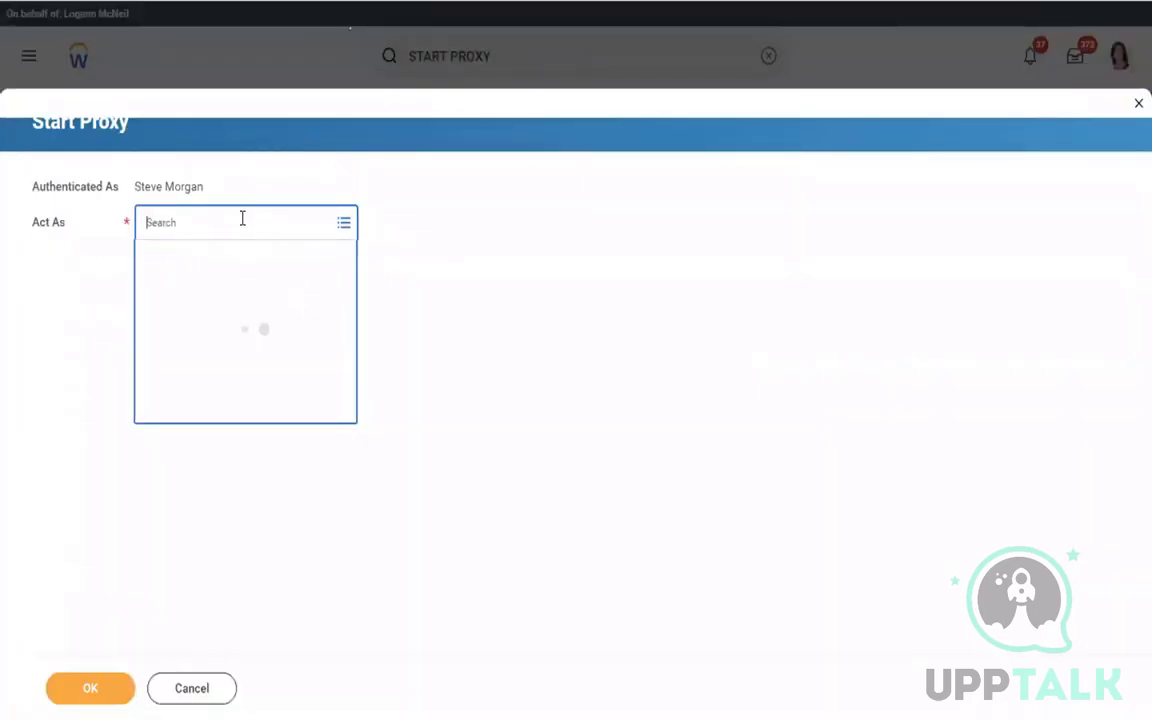
pyautogui.write('TAMMY')
pyautogui.press('Return')
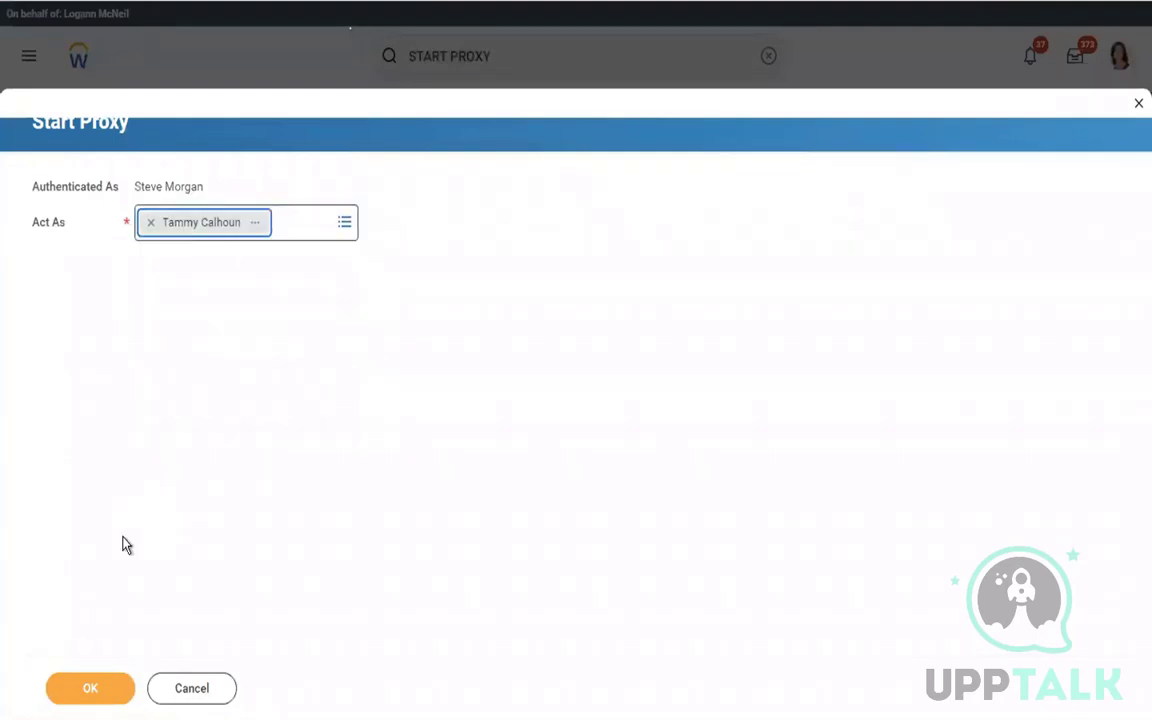
pyautogui.click(88, 694)
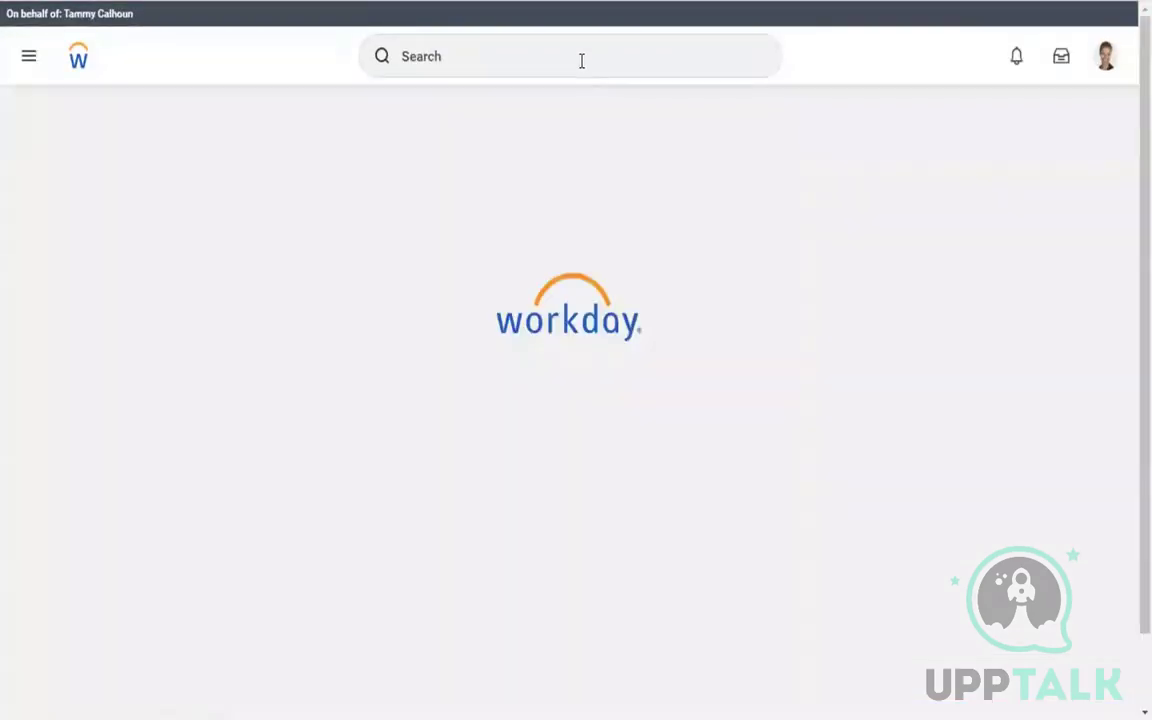
# Run Pay Calculation Results for Worker for the selected worker, which returns 0 items
pyautogui.click(545, 55)
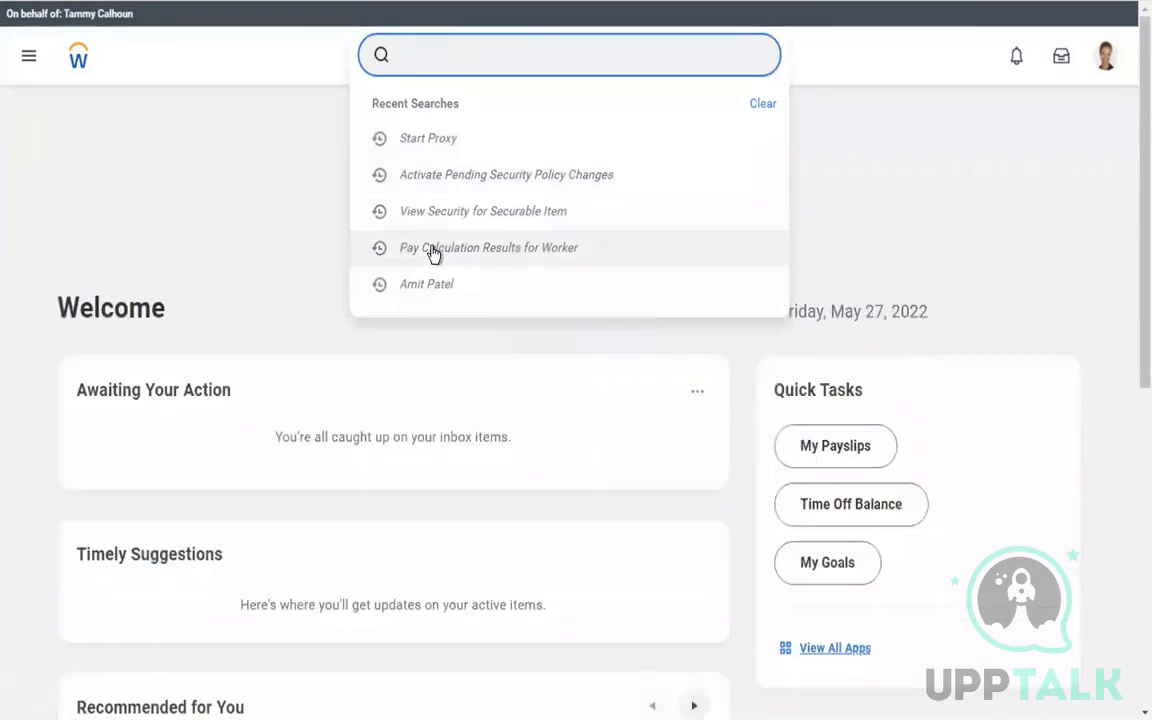
pyautogui.click(433, 250)
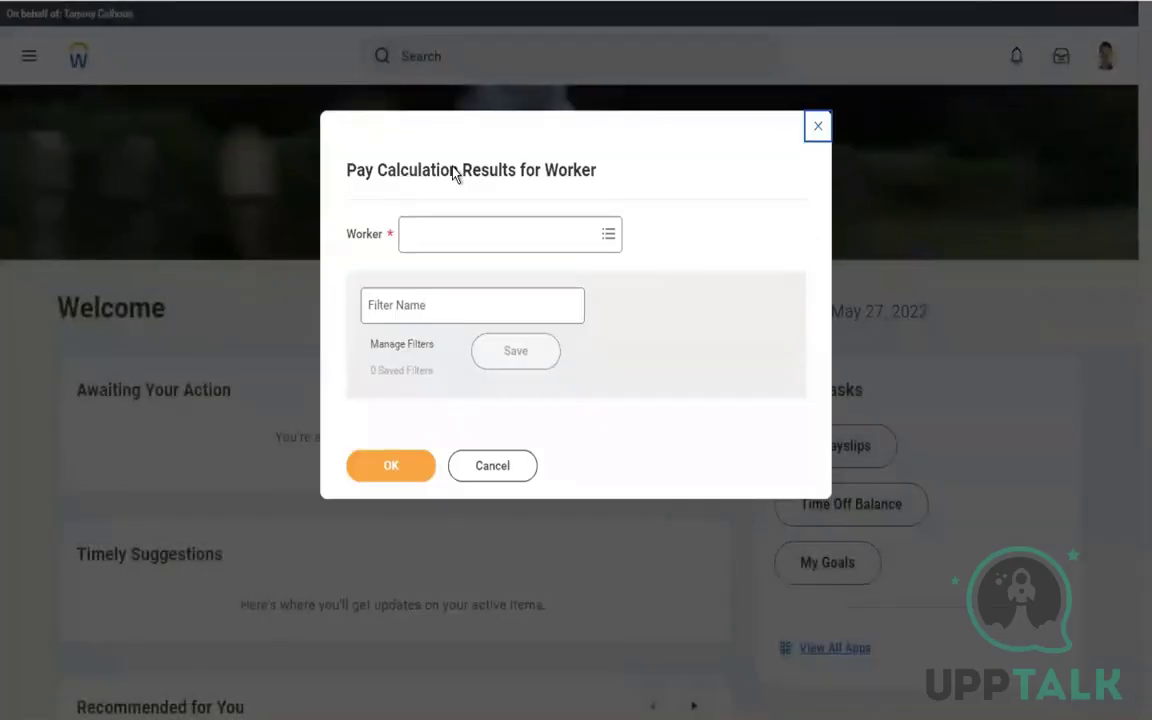
pyautogui.click(448, 248)
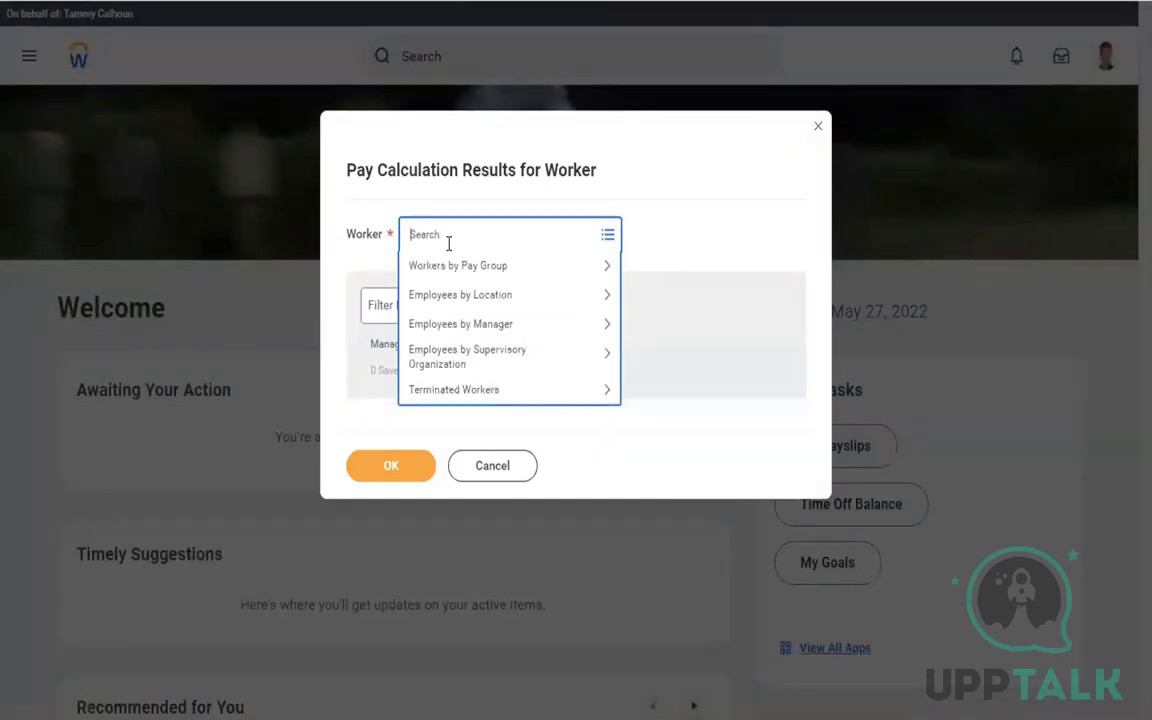
pyautogui.press('Return')
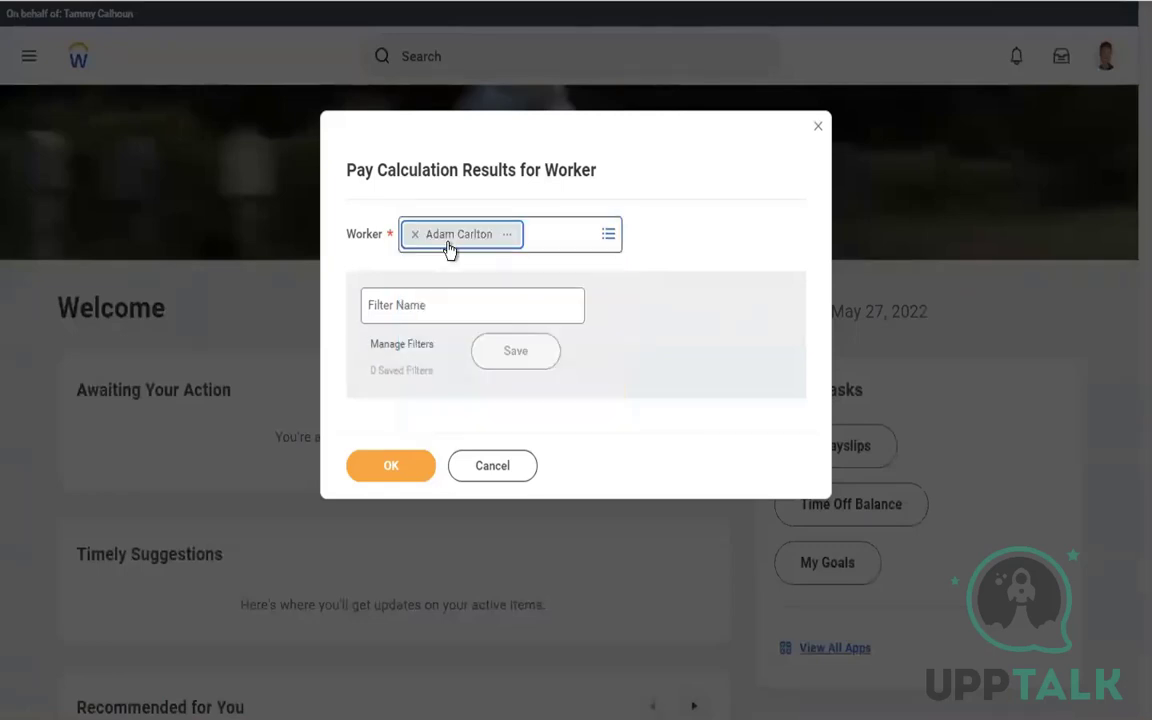
pyautogui.click(389, 468)
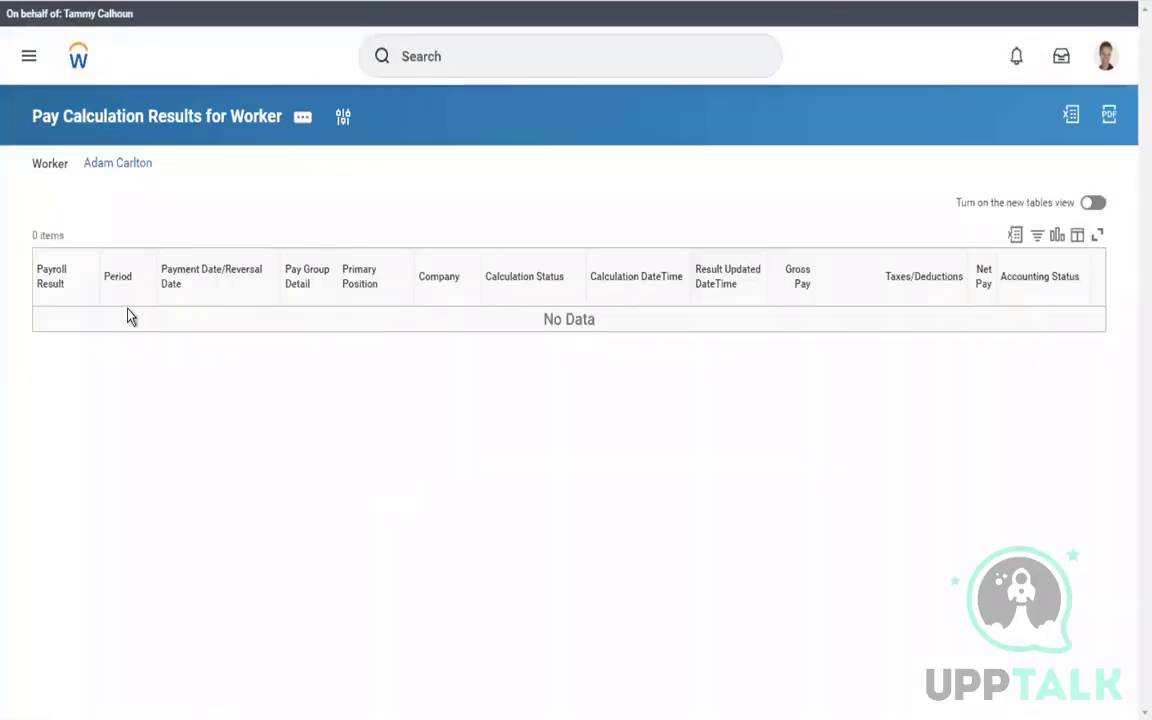
# Open the worker's Pay page and highlight '(No calculated Payroll Results exist)'
pyautogui.click(122, 164)
pyautogui.click(117, 170)
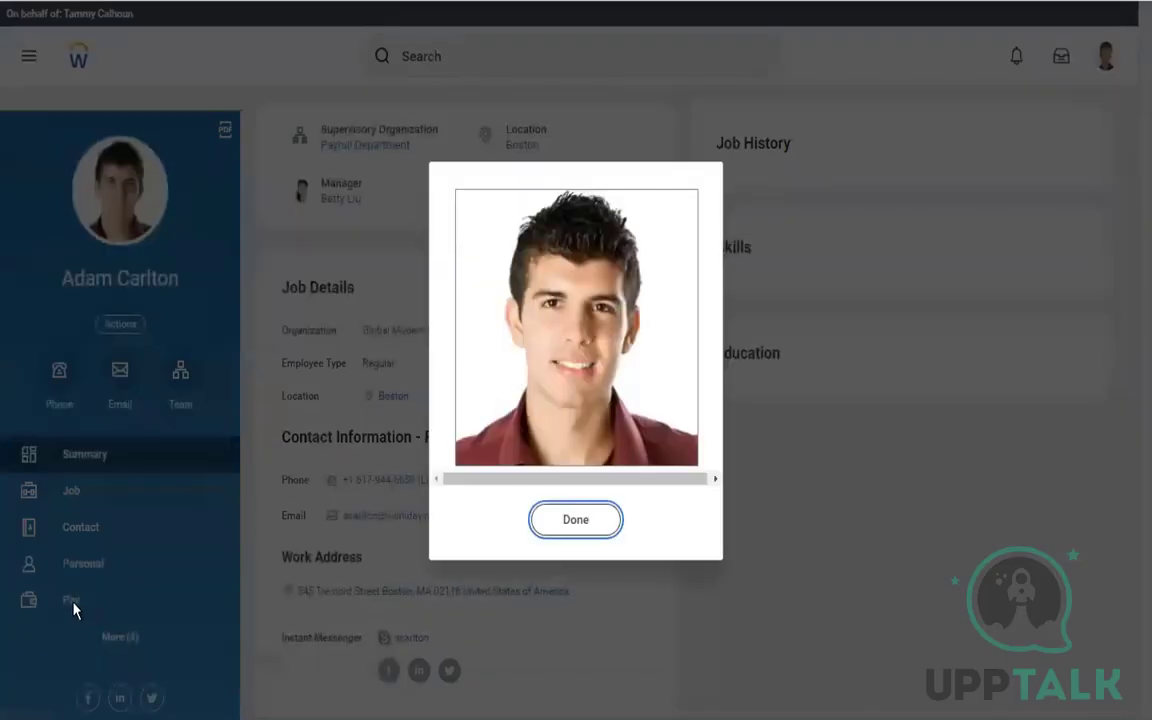
pyautogui.click(74, 609)
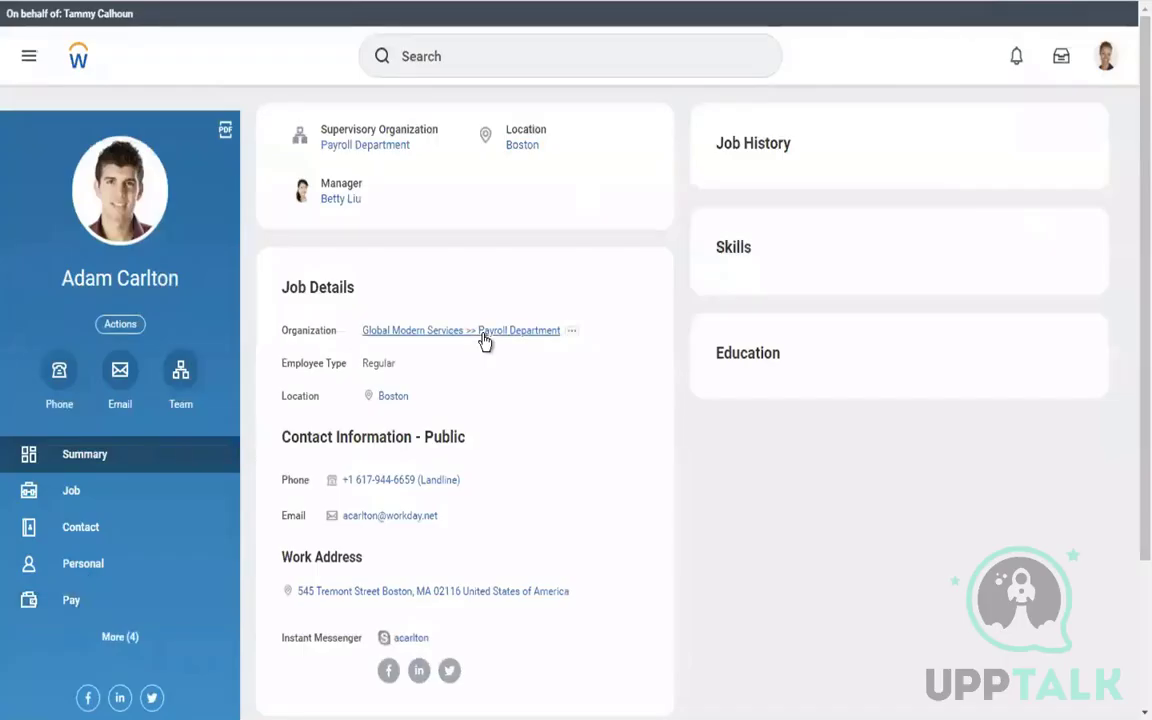
pyautogui.click(68, 610)
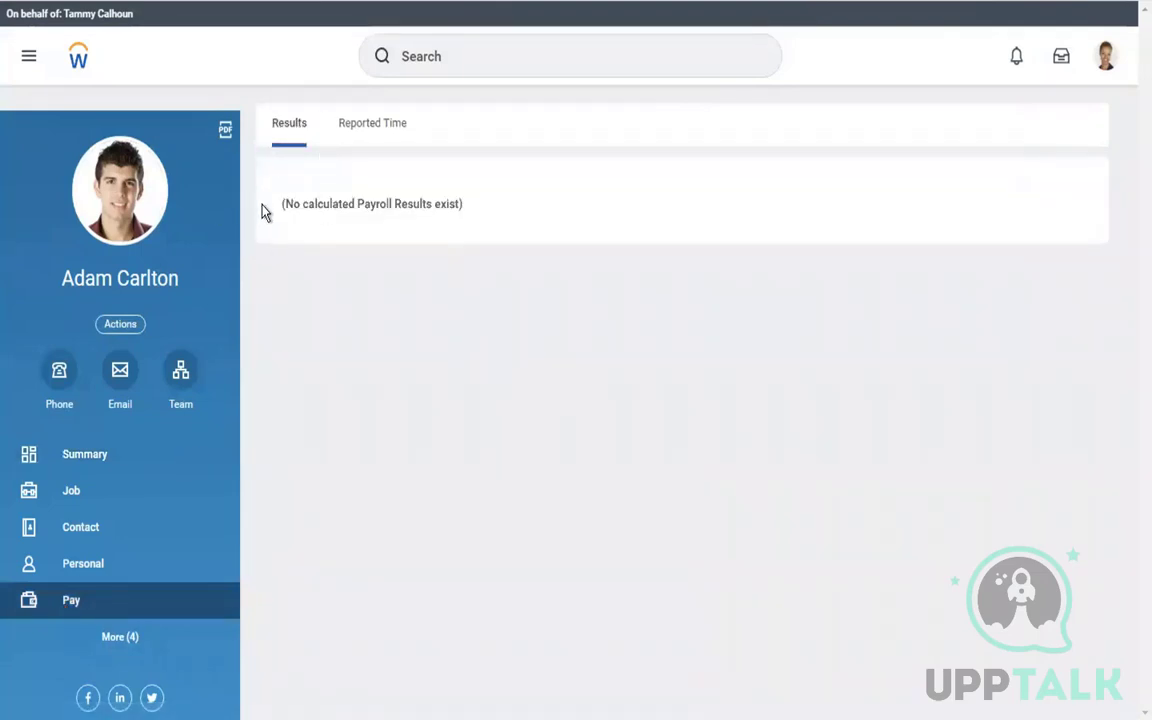
pyautogui.moveTo(281, 206); pyautogui.dragTo(470, 222)
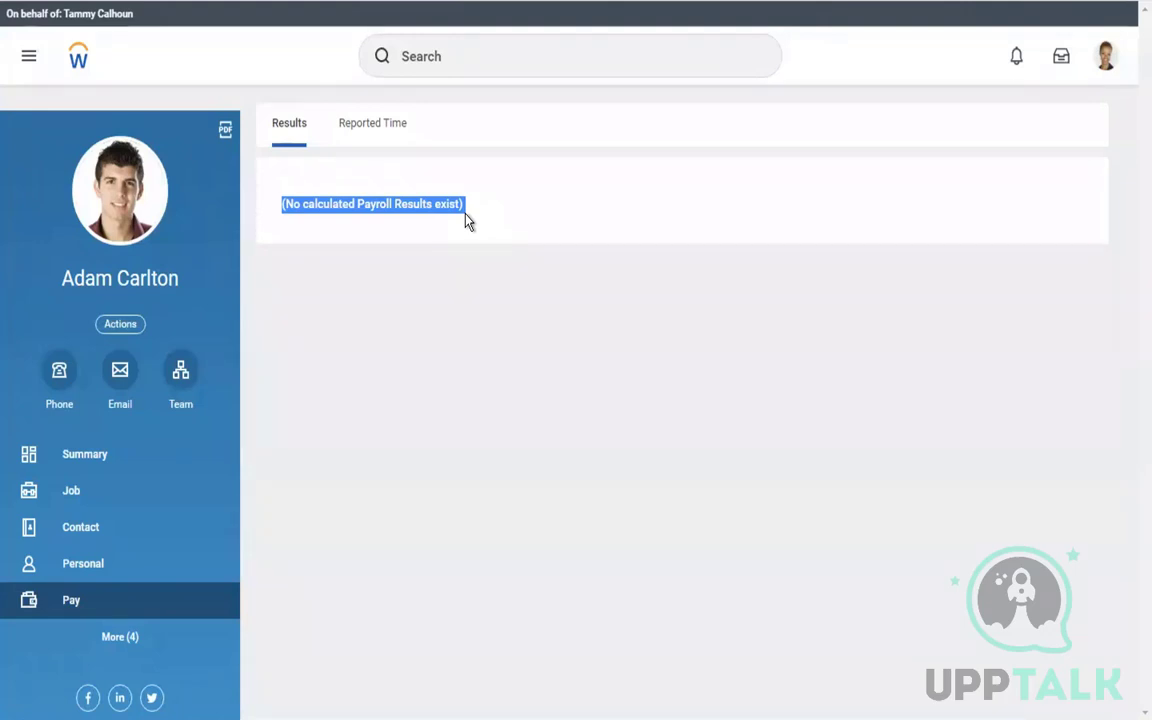
pyautogui.click(494, 55)
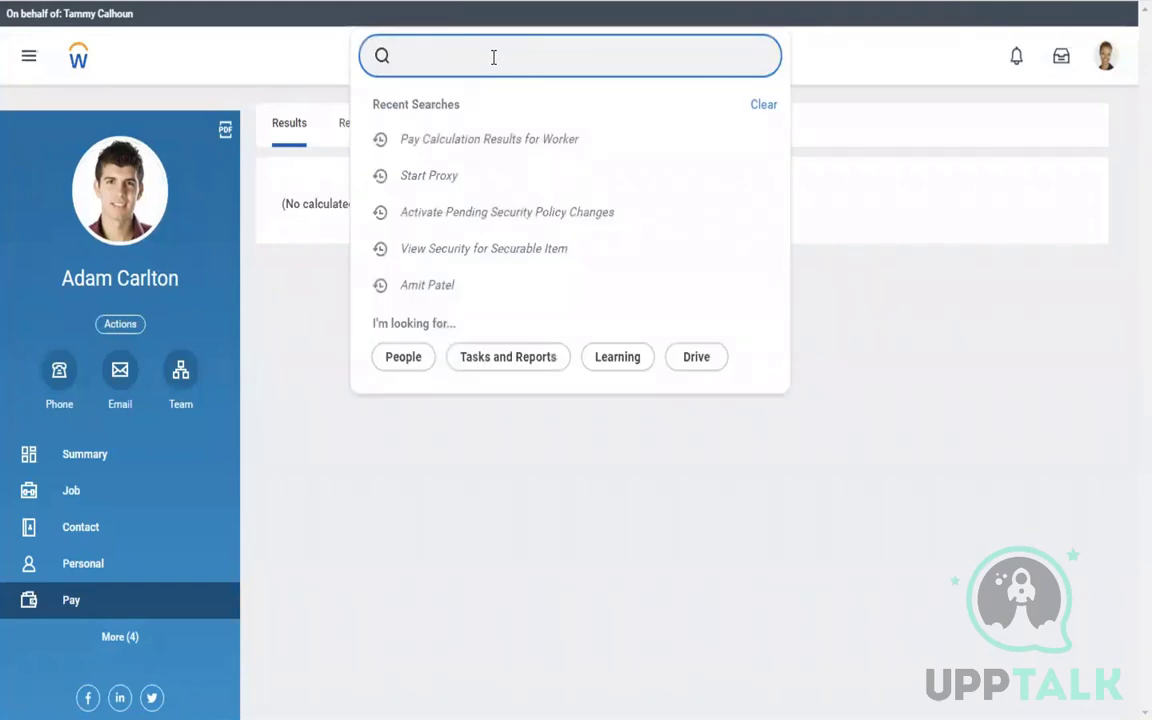
# Search 'START PROXY' and open the Start Proxy task again
pyautogui.write('sta')
pyautogui.press('BackSpace')
pyautogui.press('BackSpace')
pyautogui.press('BackSpace')
pyautogui.write('LOGAN')
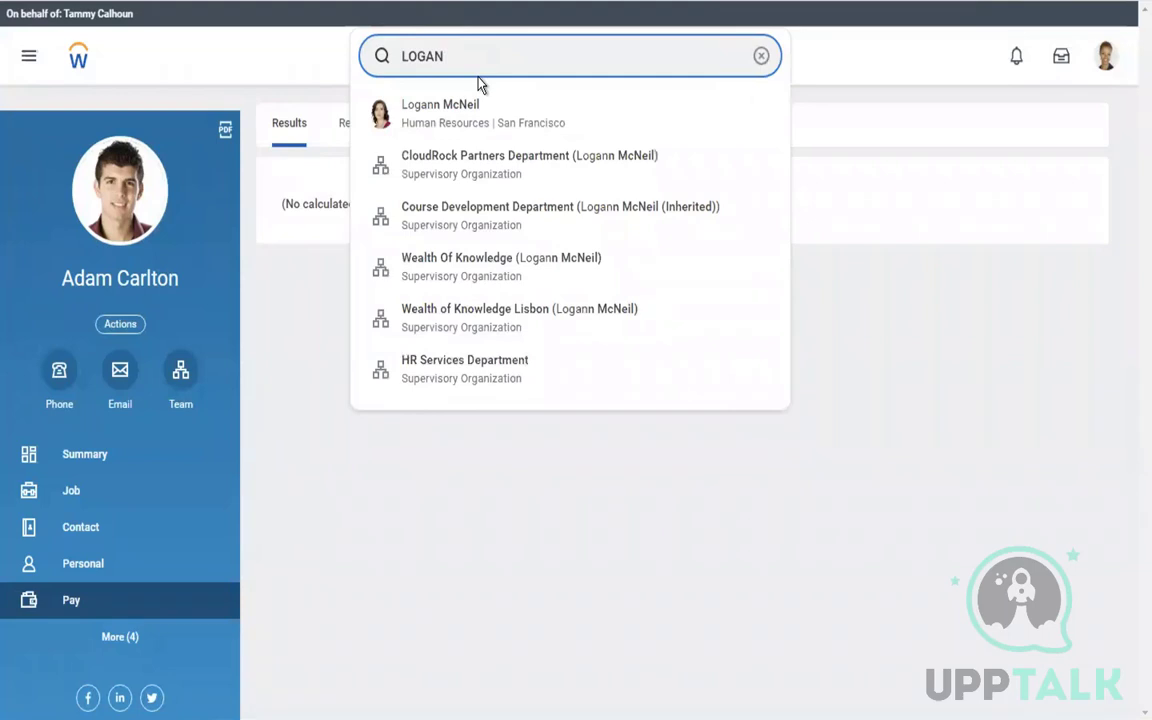
pyautogui.press('BackSpace')
pyautogui.press('BackSpace')
pyautogui.press('BackSpace')
pyautogui.press('BackSpace')
pyautogui.press('BackSpace')
pyautogui.press('BackSpace')
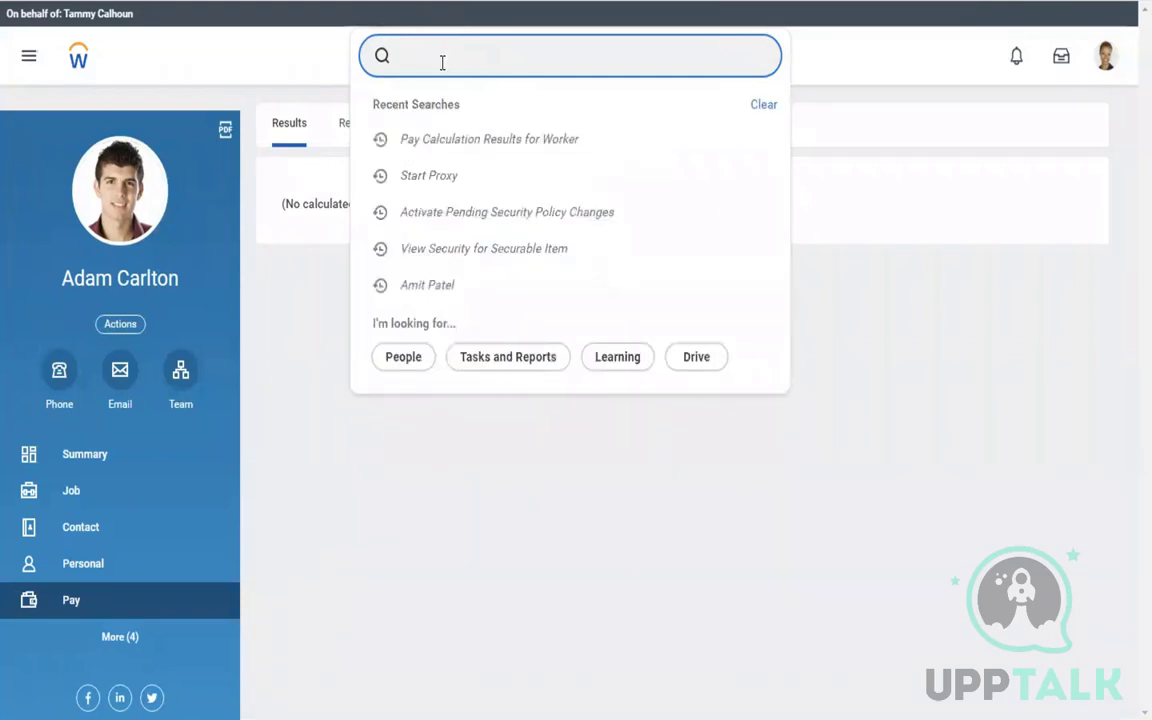
pyautogui.write('START PROXY')
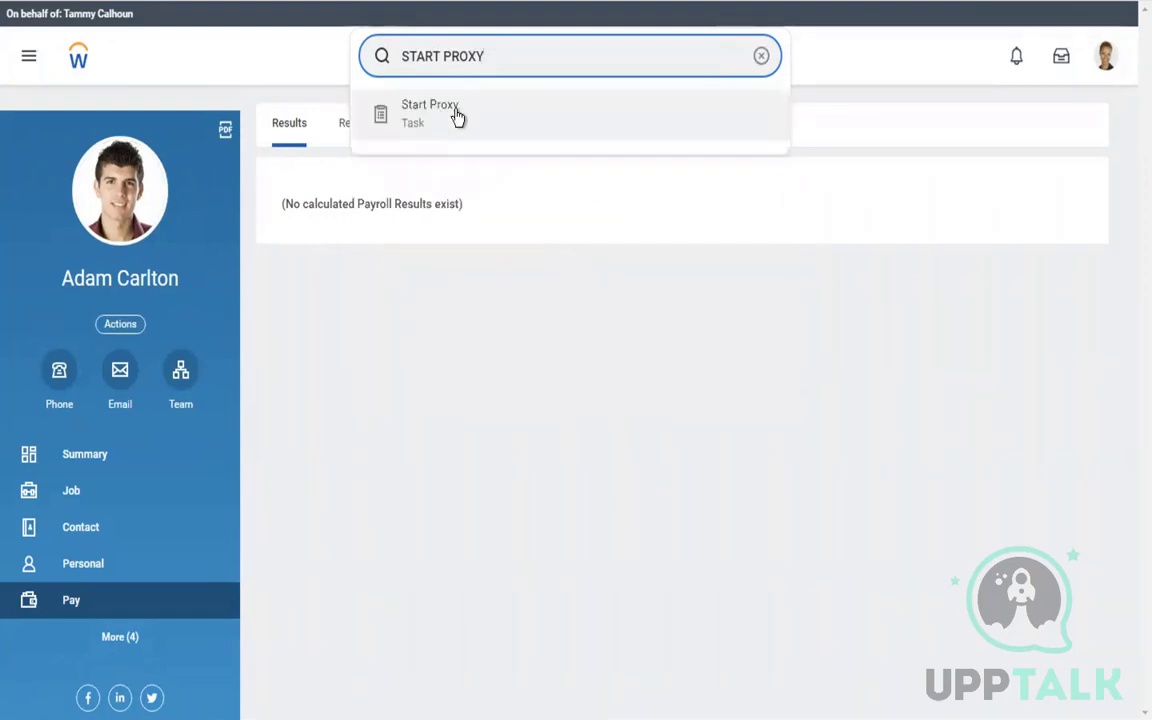
pyautogui.click(457, 117)
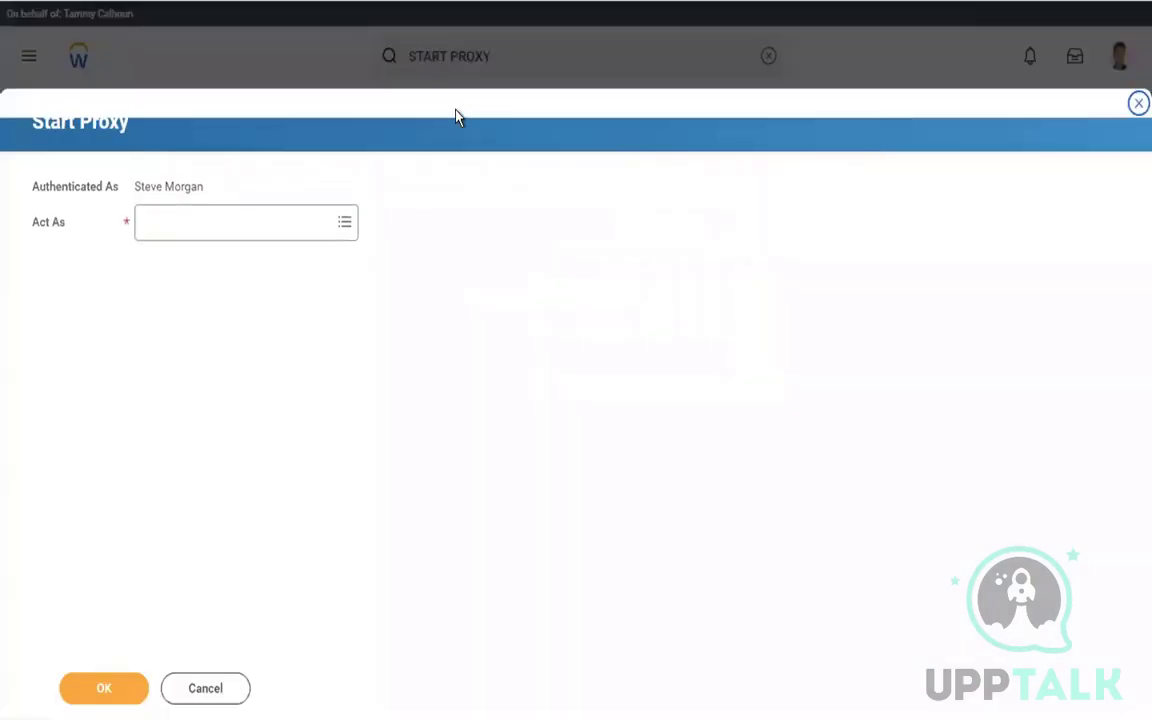
# Start a new proxy session as a different worker chosen in Act As
pyautogui.click(172, 230)
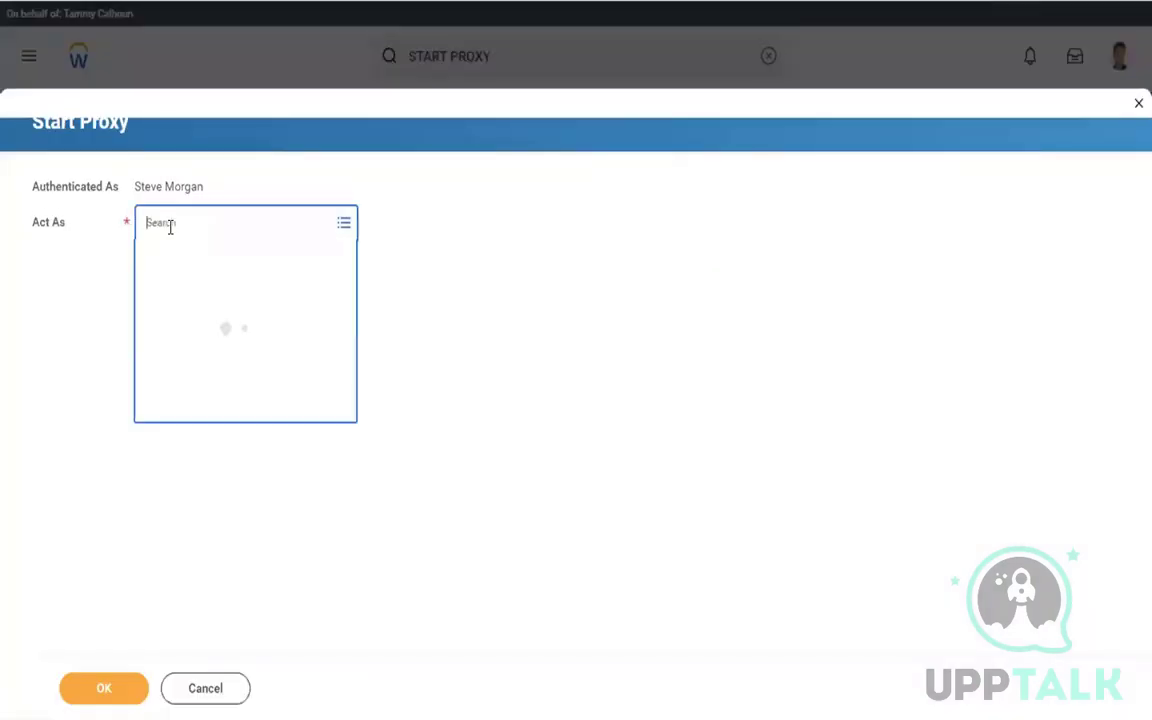
pyautogui.write('LoGAN')
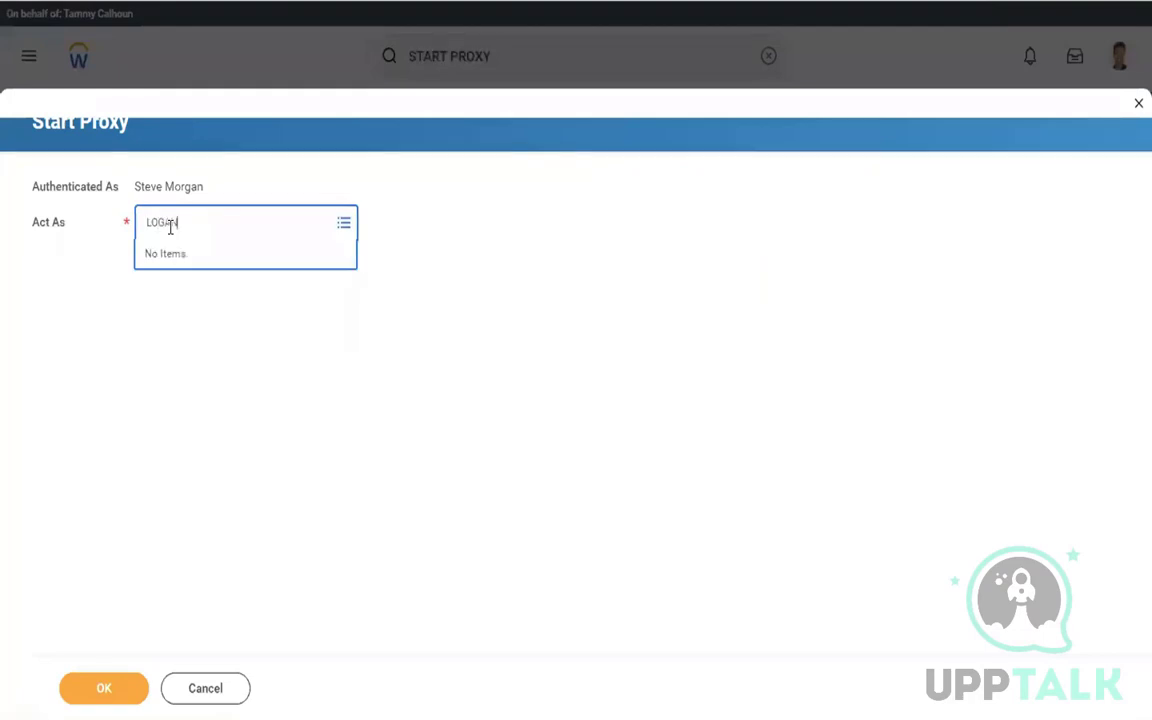
pyautogui.write(' MC')
pyautogui.press('Return')
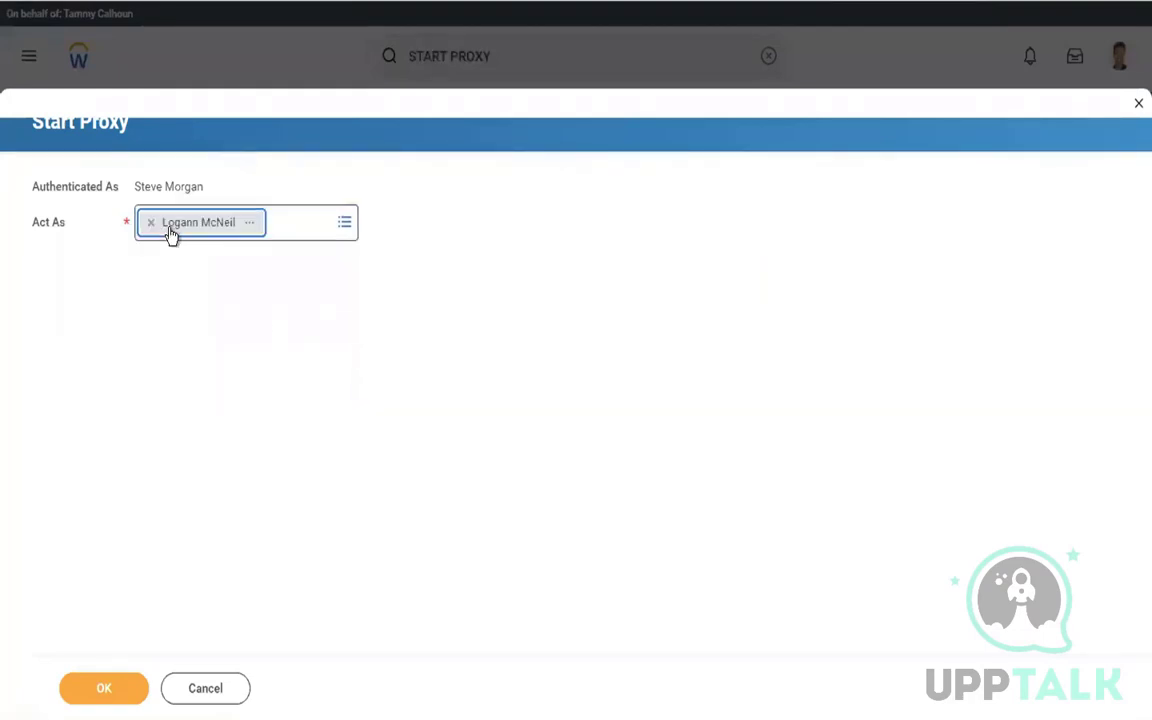
pyautogui.click(93, 693)
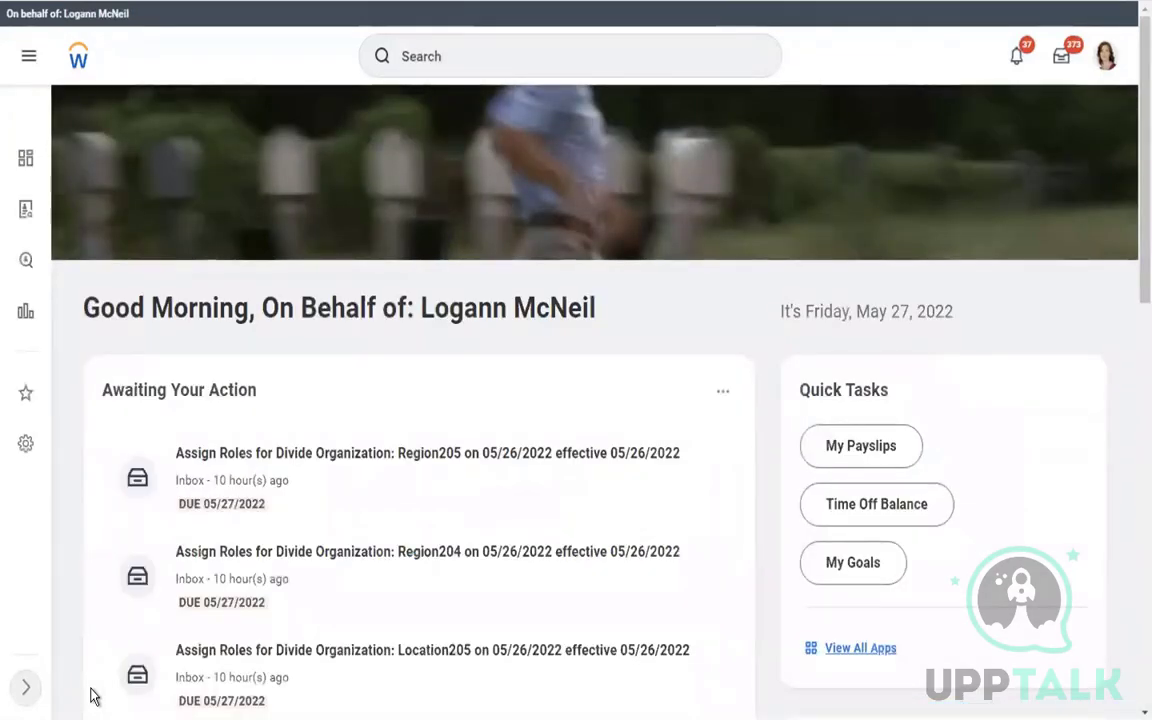
# Run the View Pay Group report for the USA Semi-monthly Professional Regional pay group
pyautogui.click(440, 57)
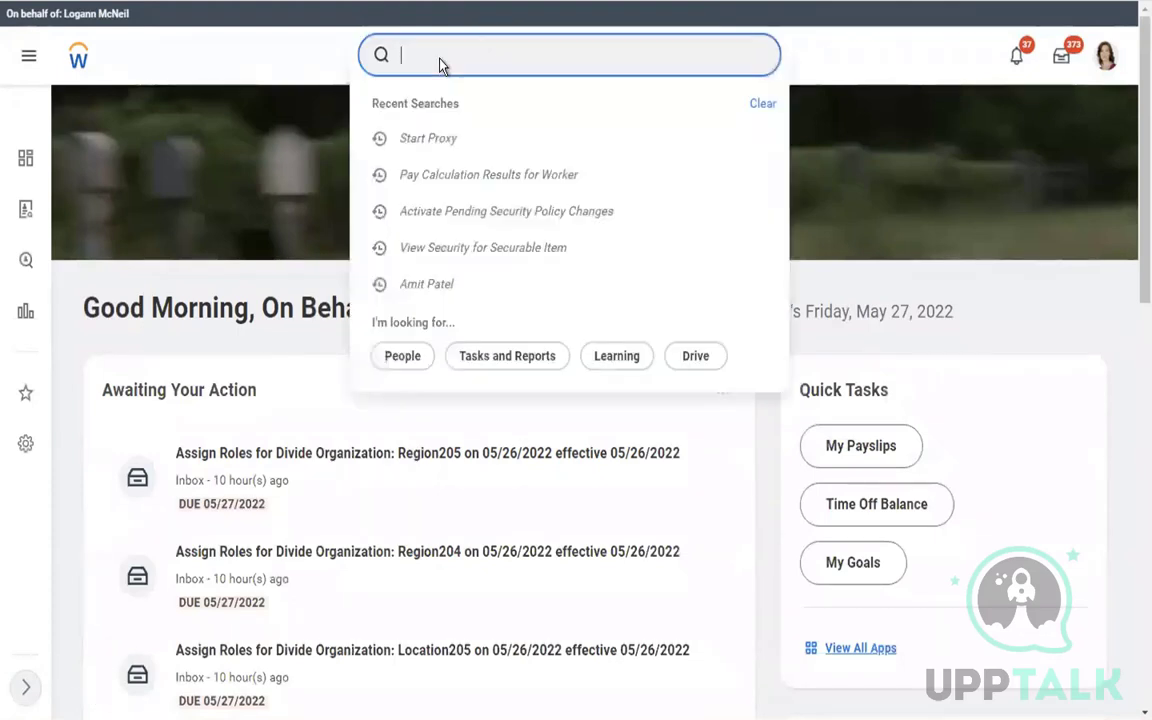
pyautogui.write('VIEW')
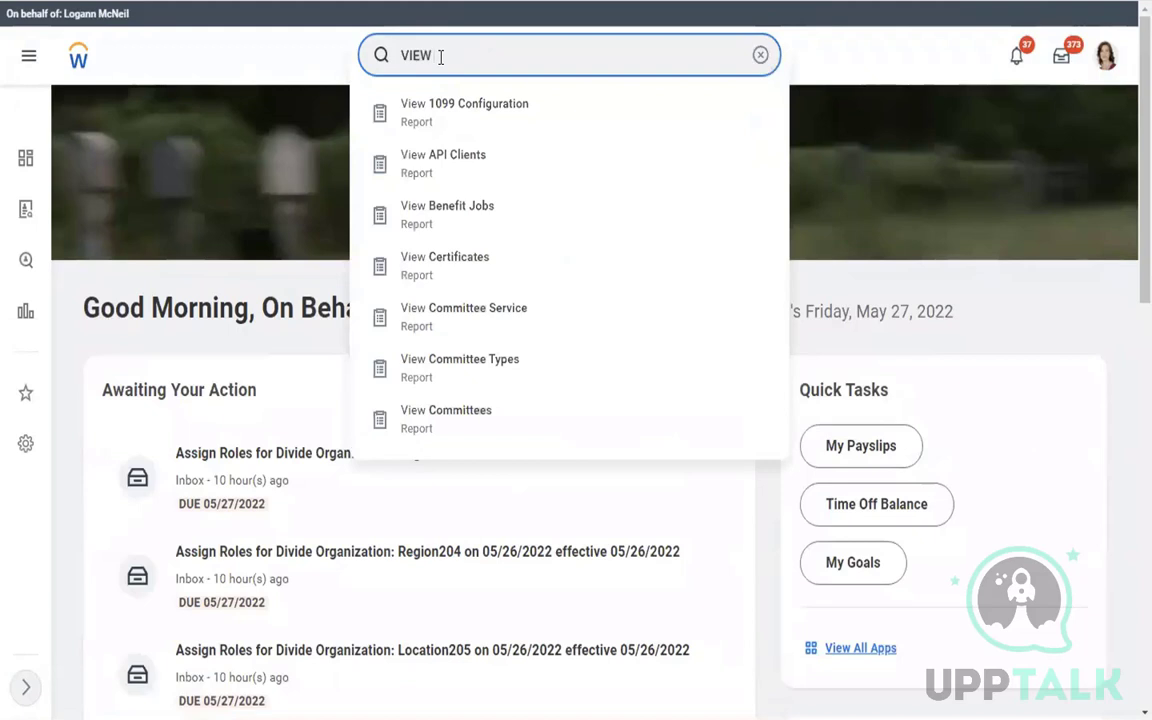
pyautogui.write(' PAY GROUP')
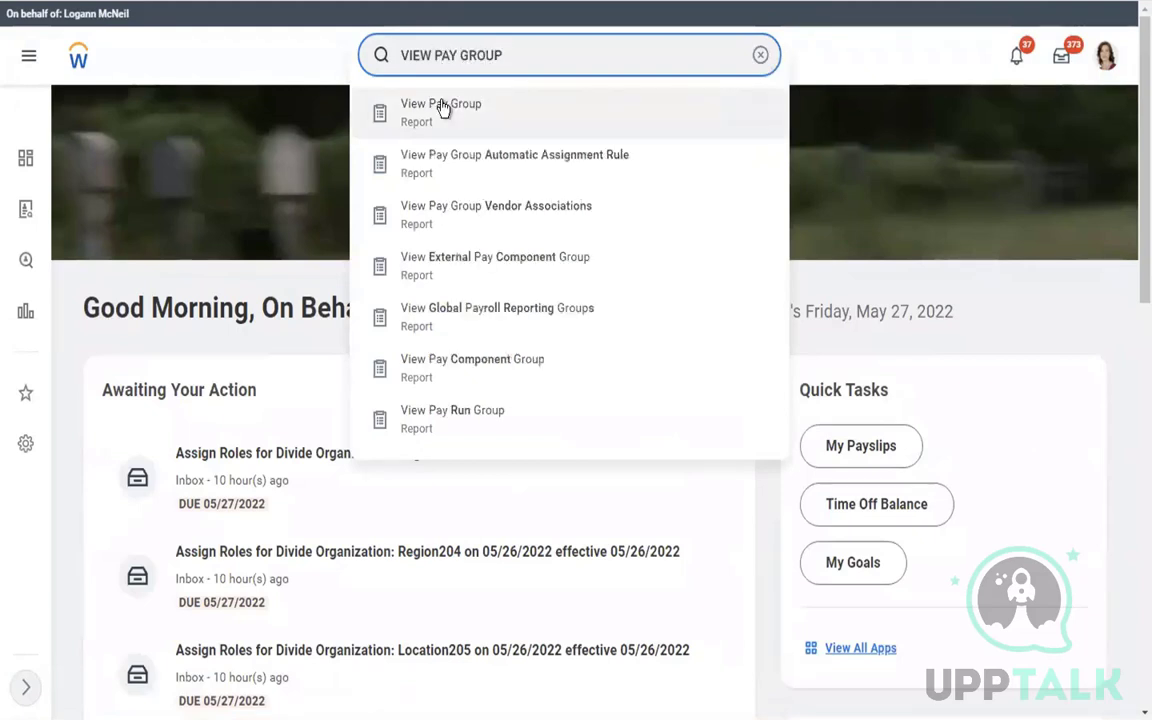
pyautogui.click(442, 108)
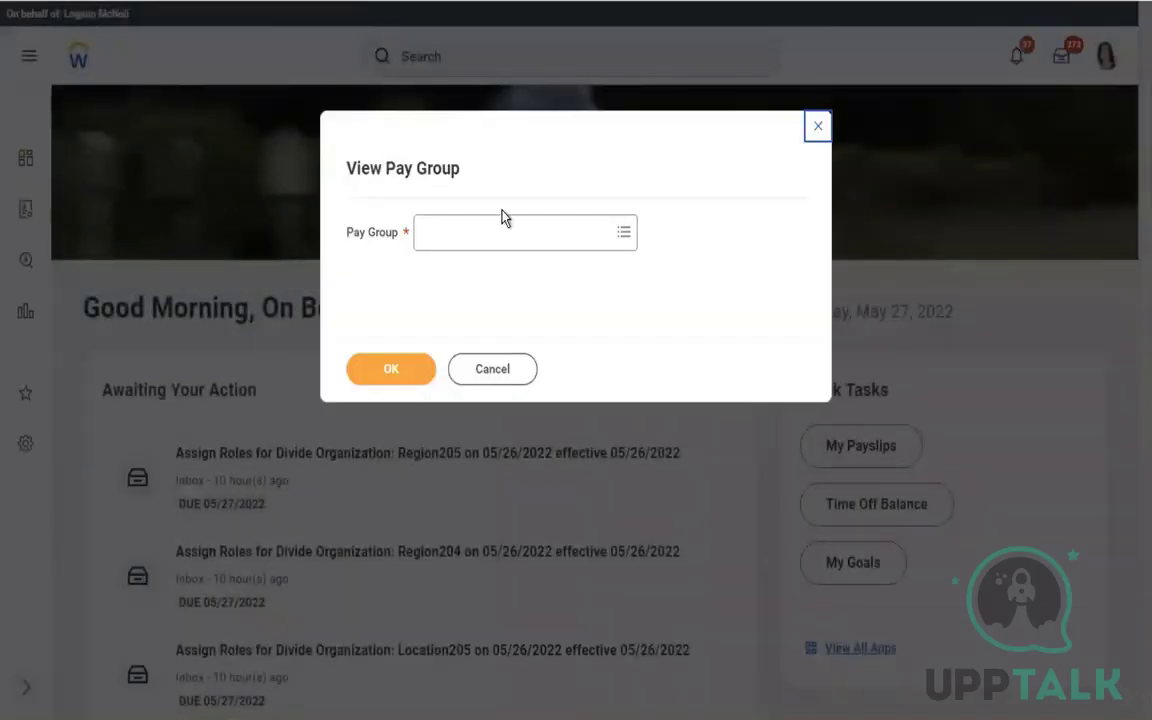
pyautogui.click(471, 230)
pyautogui.write('us')
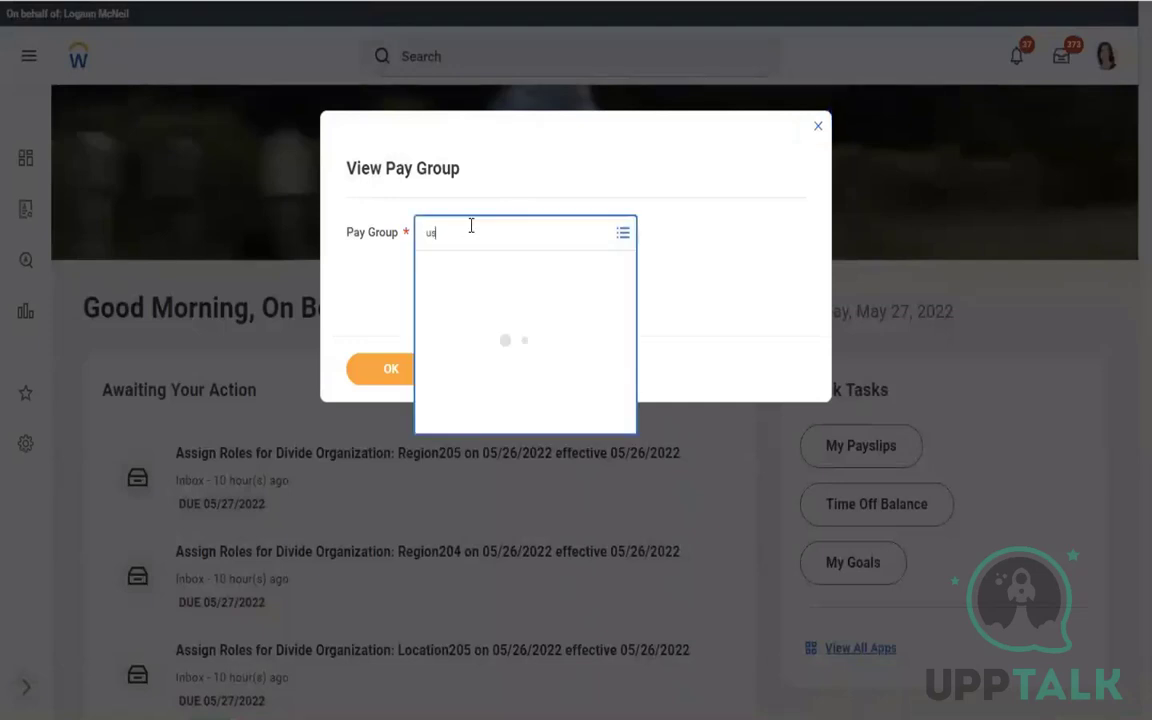
pyautogui.write('a')
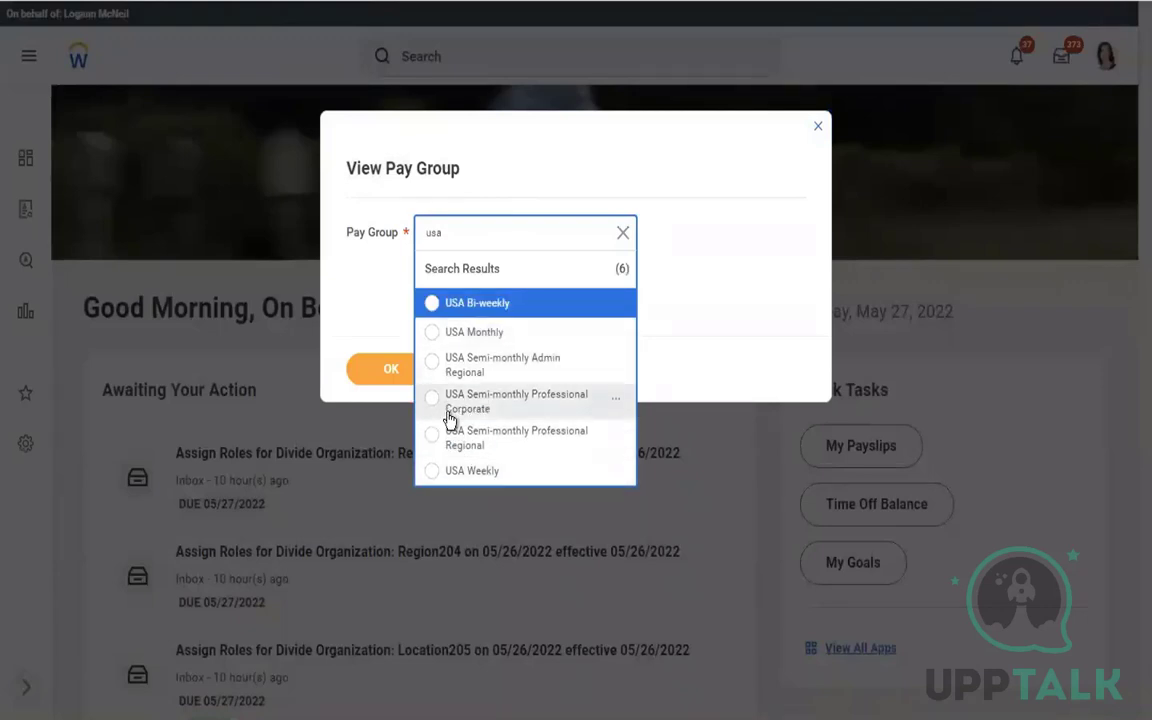
pyautogui.click(463, 452)
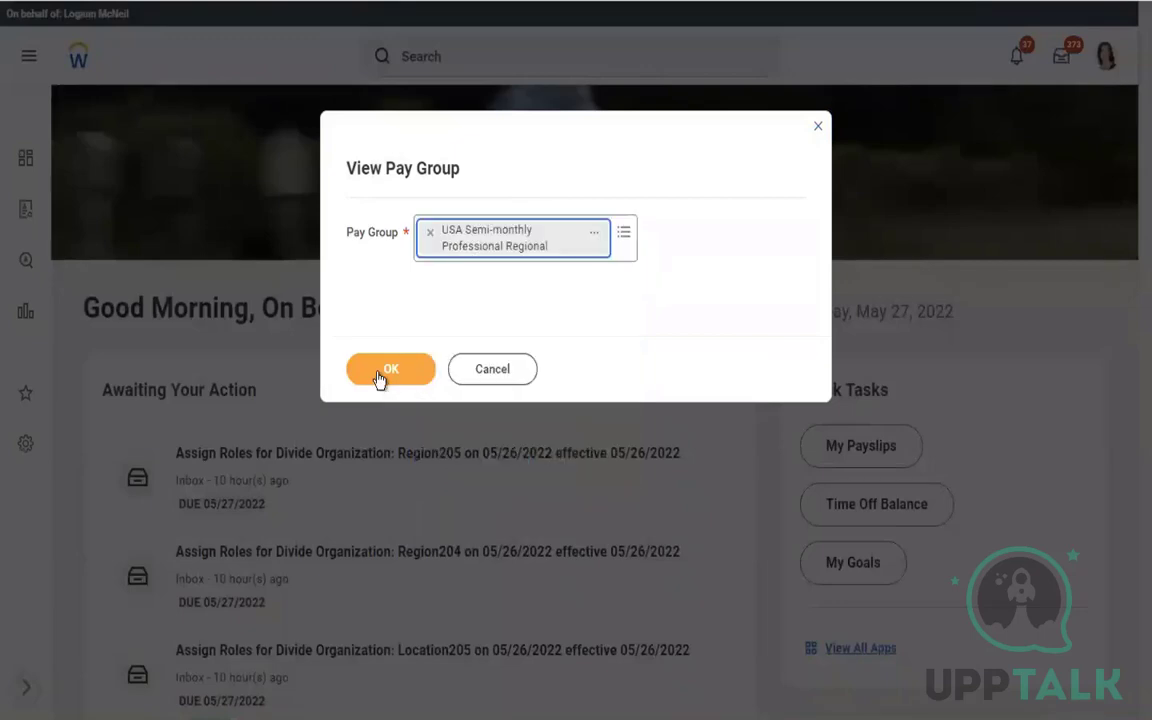
pyautogui.click(378, 376)
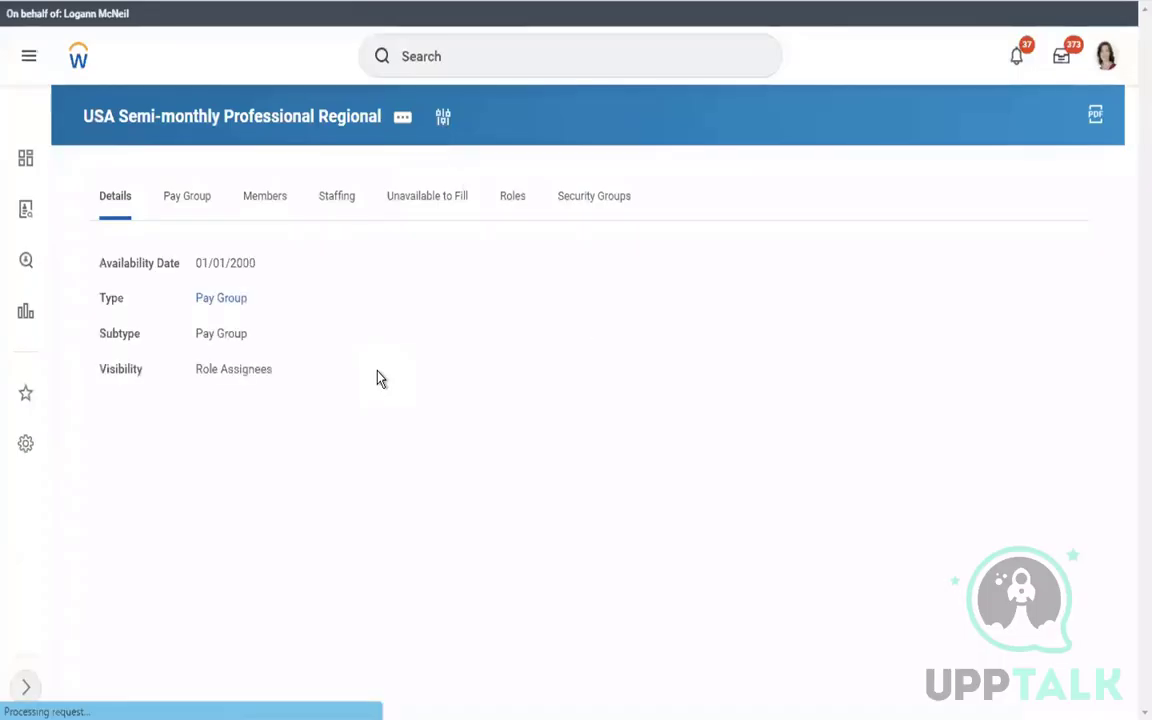
# Check the pay group's Roles and Members tabs, then start Assign Roles from related actions and cancel it
pyautogui.click(505, 197)
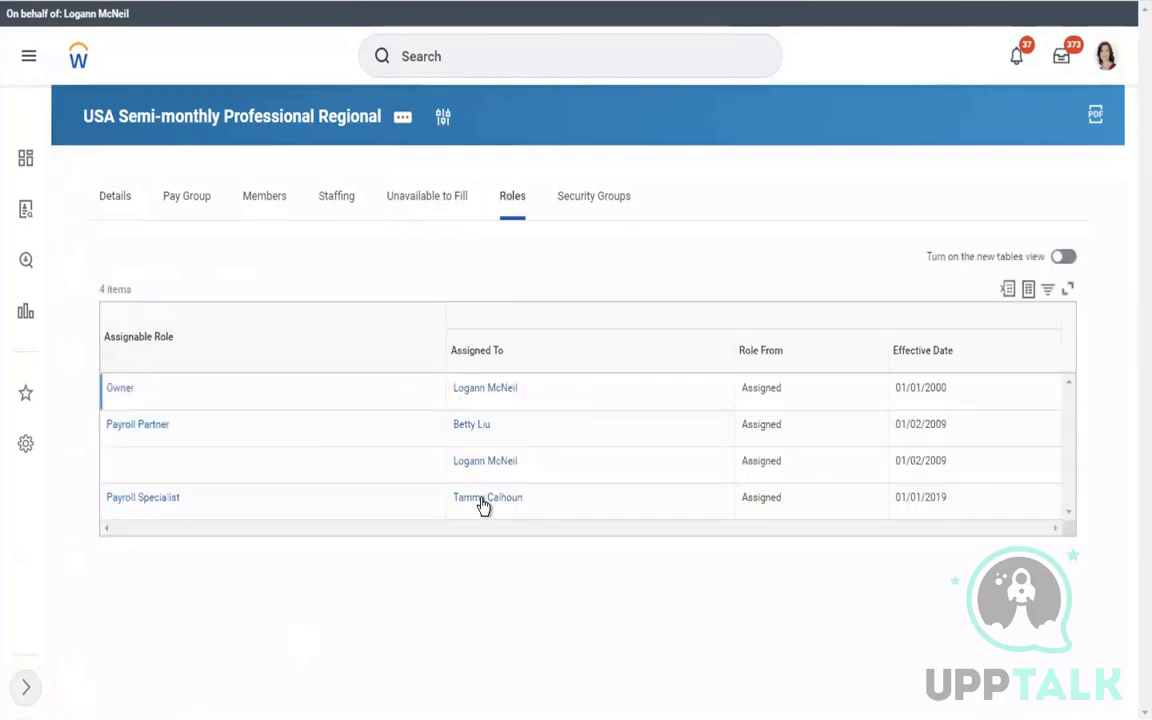
pyautogui.click(258, 206)
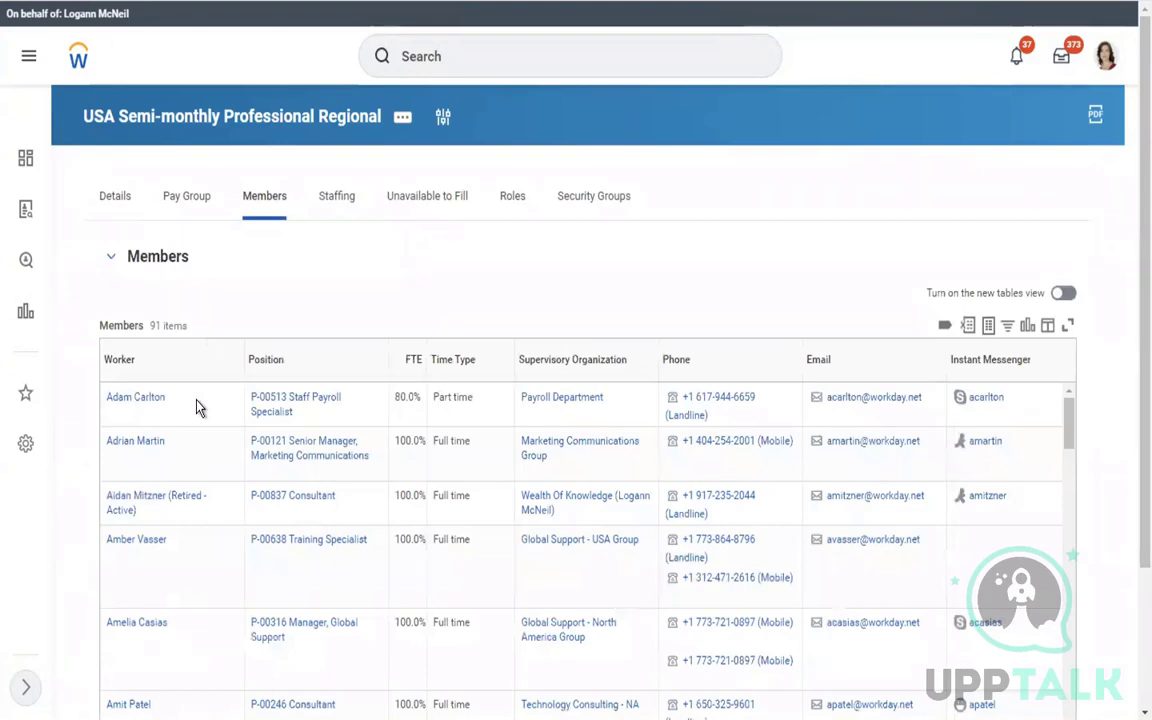
pyautogui.click(402, 120)
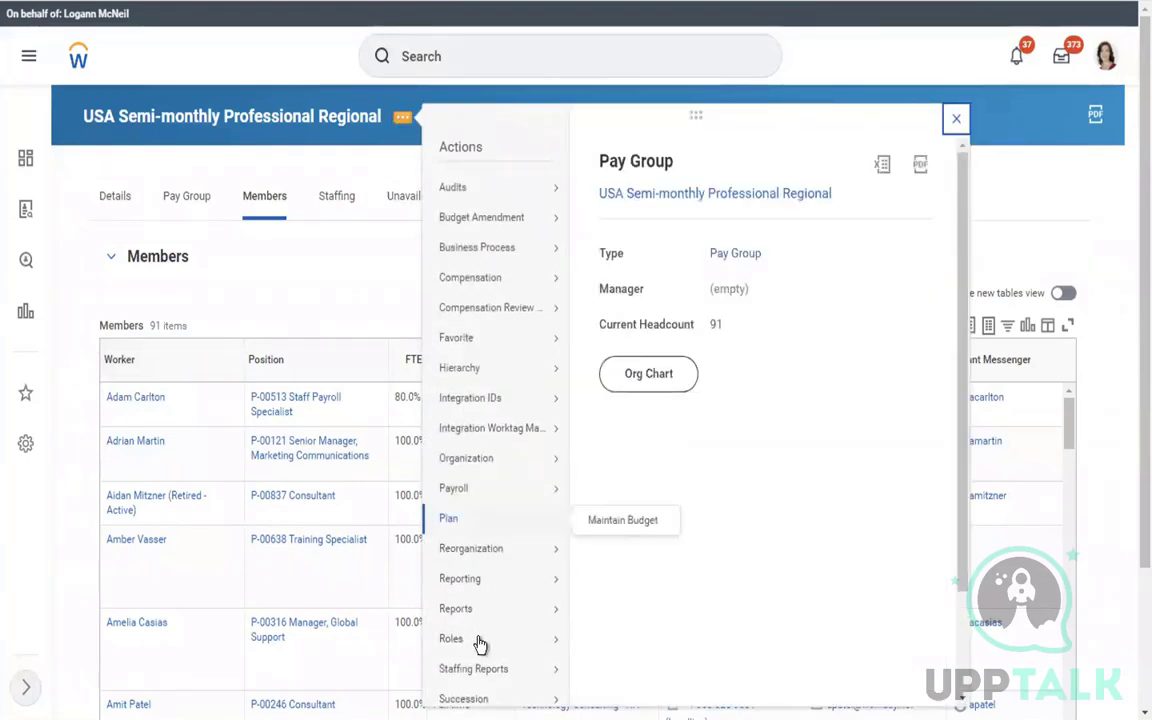
pyautogui.moveTo(486, 644)
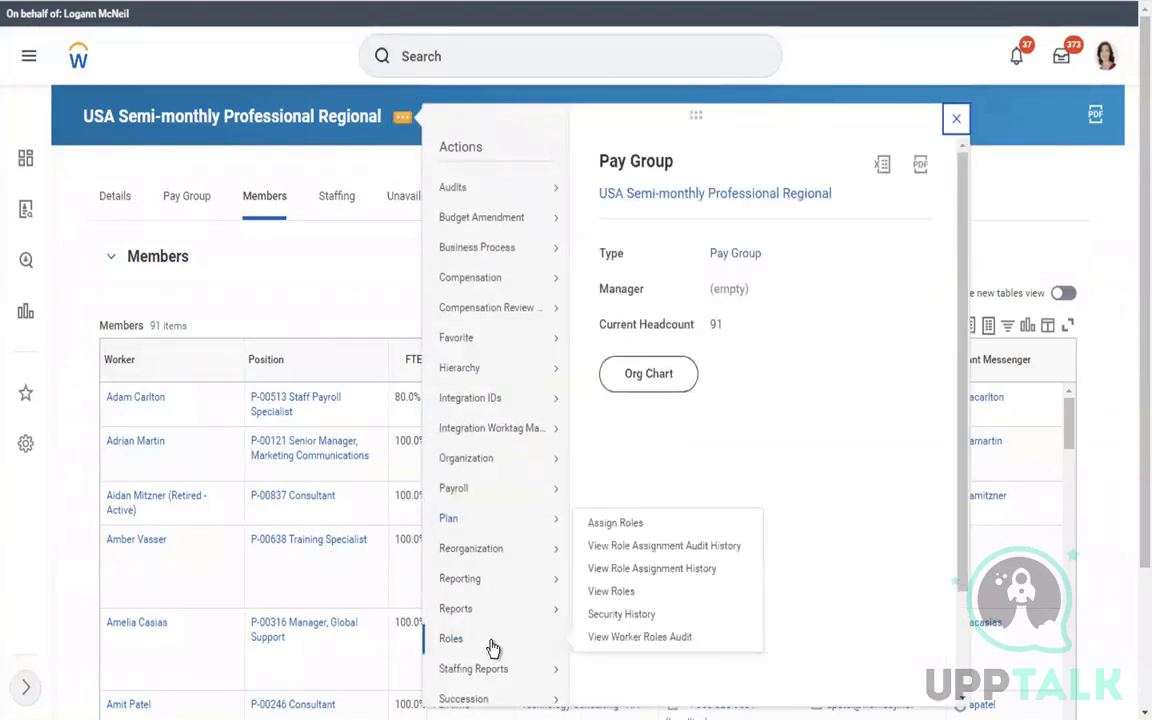
pyautogui.click(603, 523)
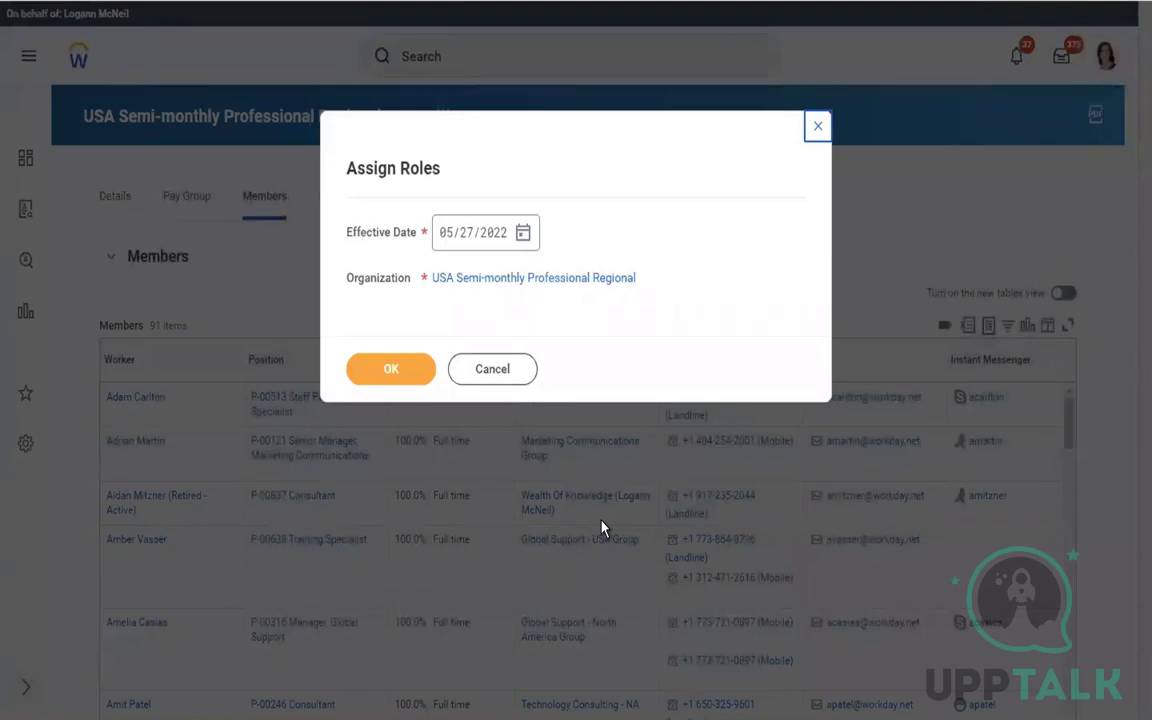
pyautogui.click(478, 376)
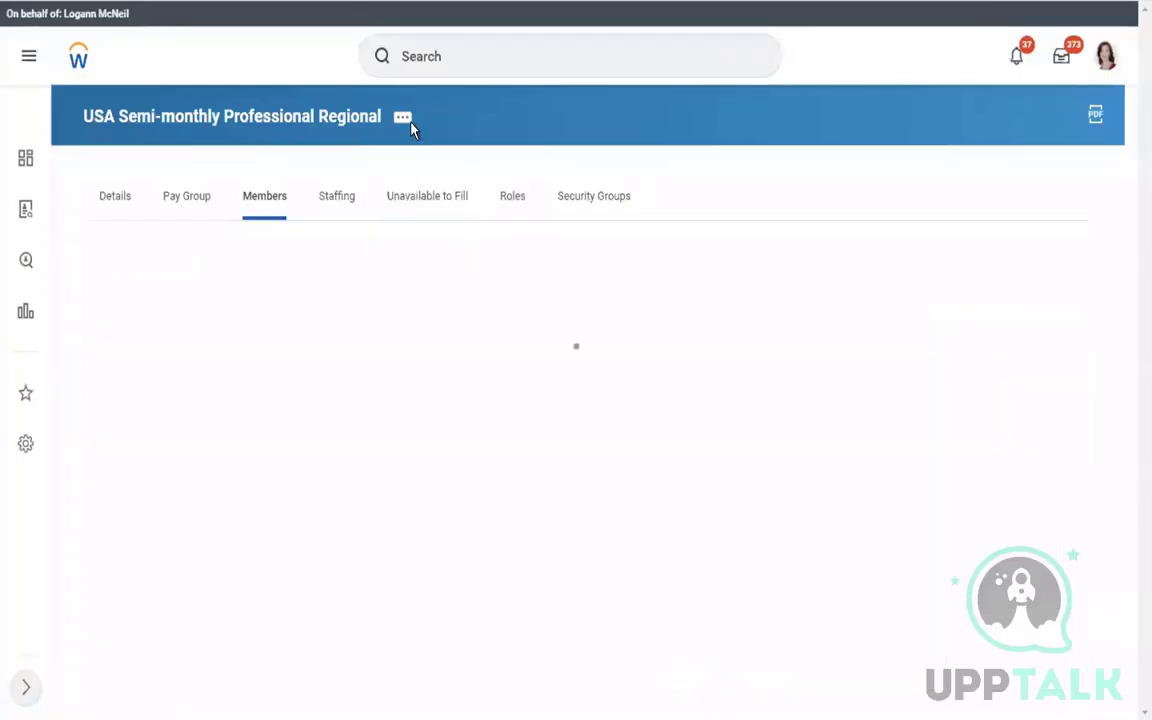